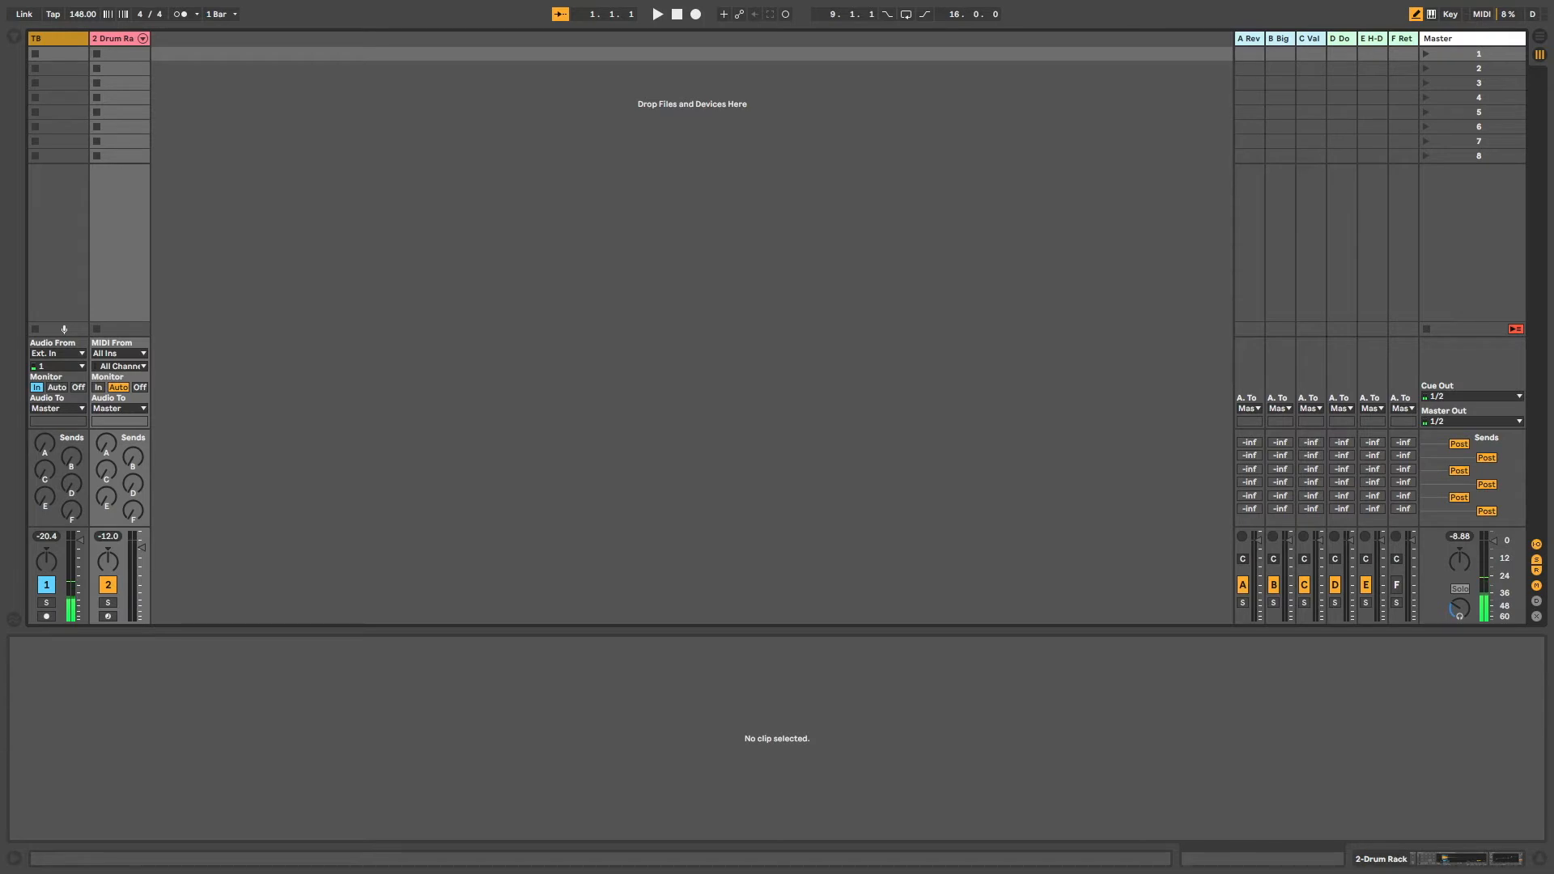
Create an empty MIDI clip in the Drum Rack track's first slot and duplicate its loop up to 8 bars
{"action": "double_click", "coordinate": [122, 55]}
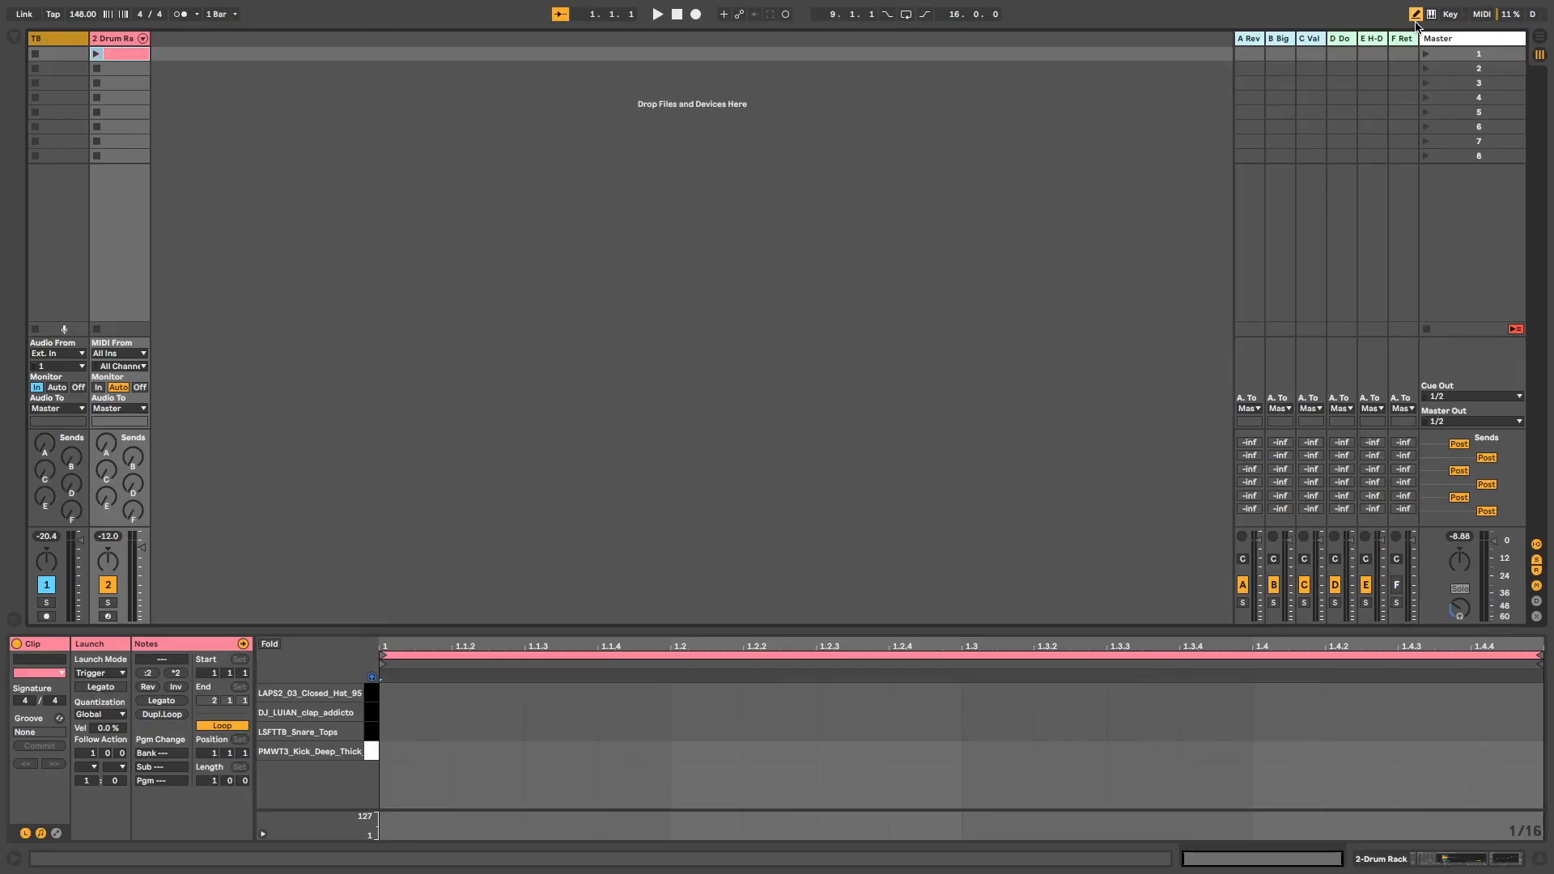
{"action": "left_click", "coordinate": [1416, 20]}
{"action": "left_click", "coordinate": [1415, 13]}
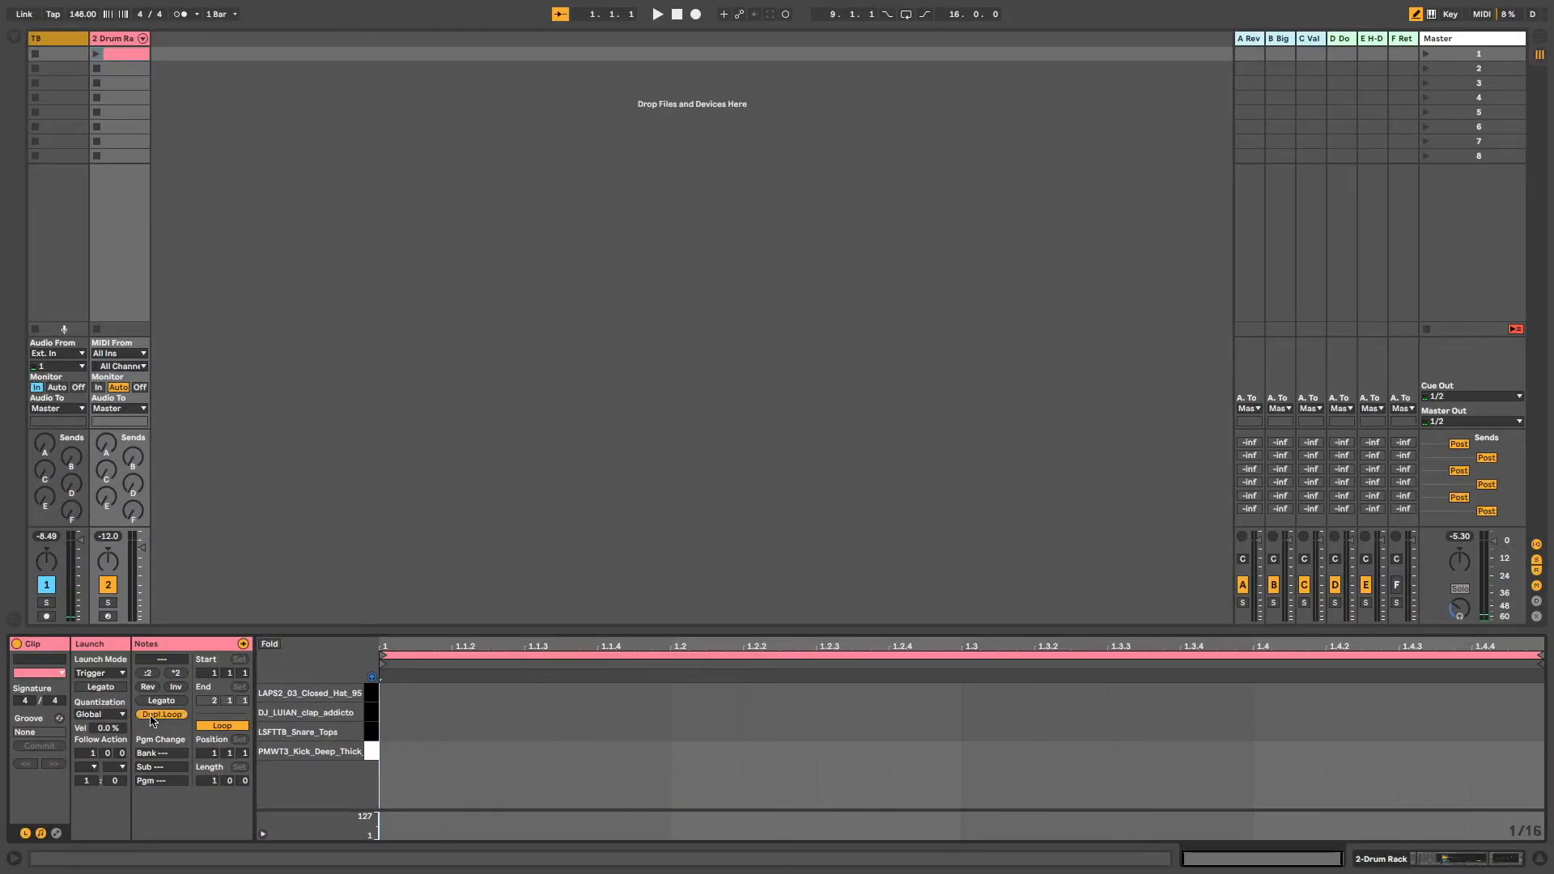
{"action": "left_click", "coordinate": [154, 716]}
{"action": "left_click", "coordinate": [154, 715]}
{"action": "left_click", "coordinate": [153, 715]}
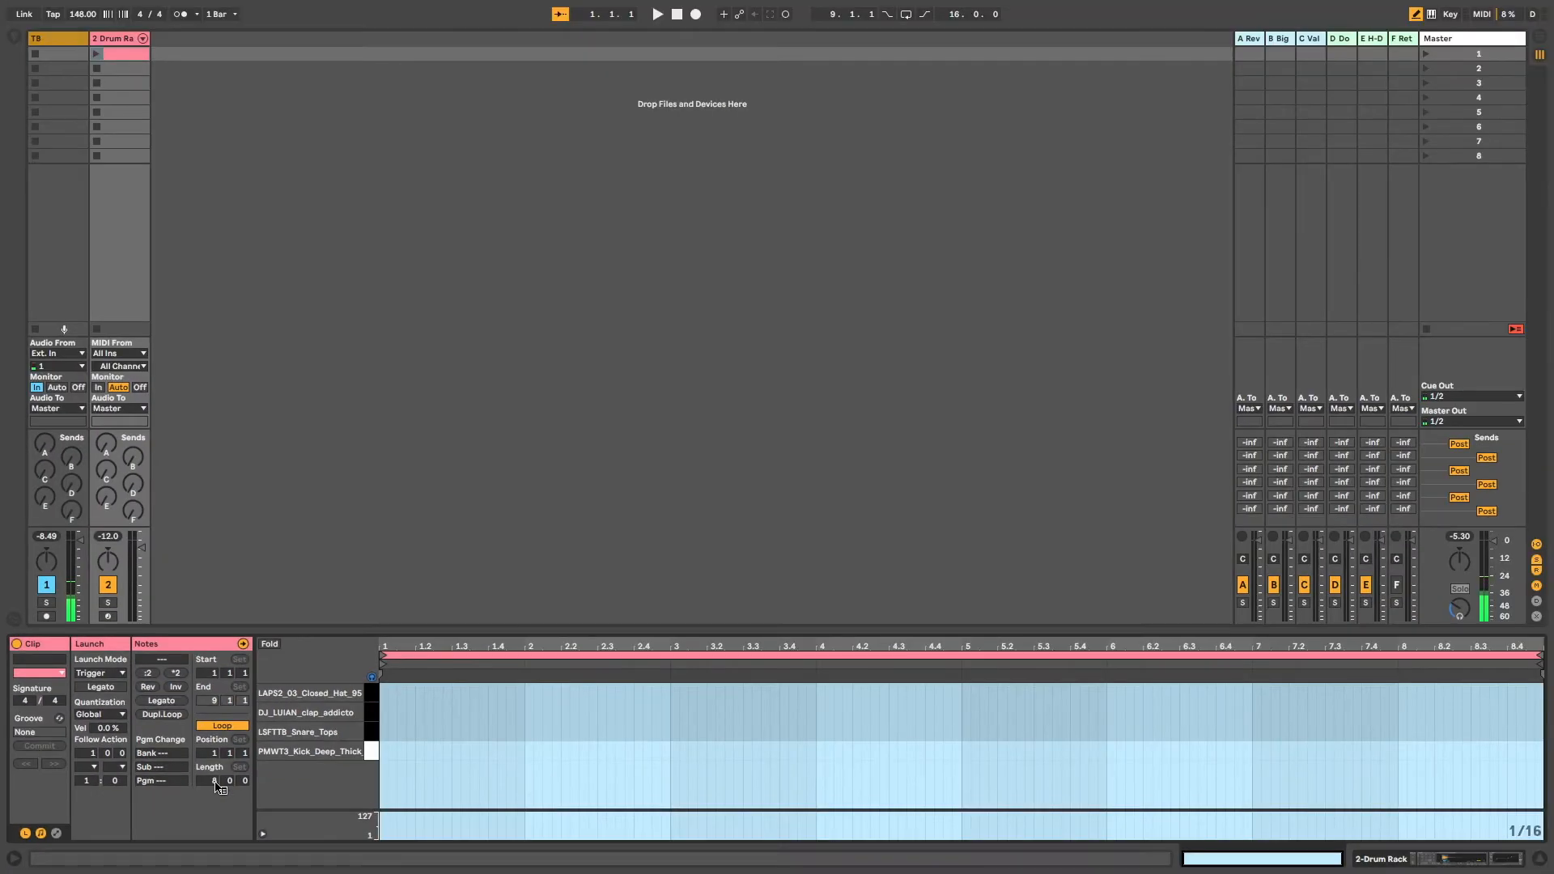
With a 1/4 grid, draw kick notes at 1, 3, 4.3, 4.4, 5, 7, 8.2, 8.3 and 8.4
{"action": "left_click", "coordinate": [446, 645]}
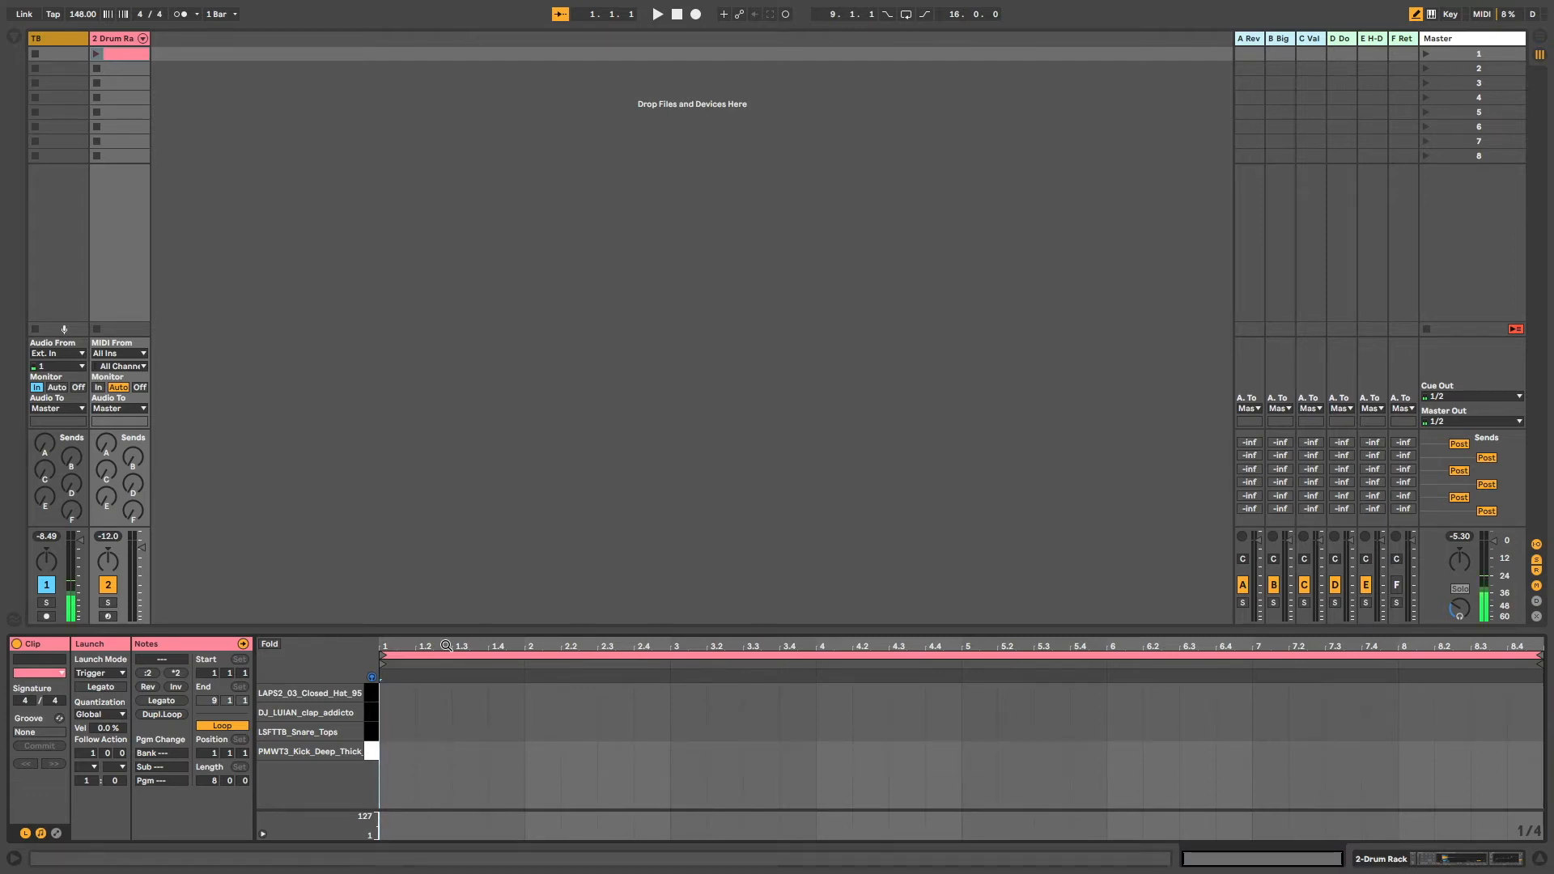
{"action": "left_click", "coordinate": [446, 645]}
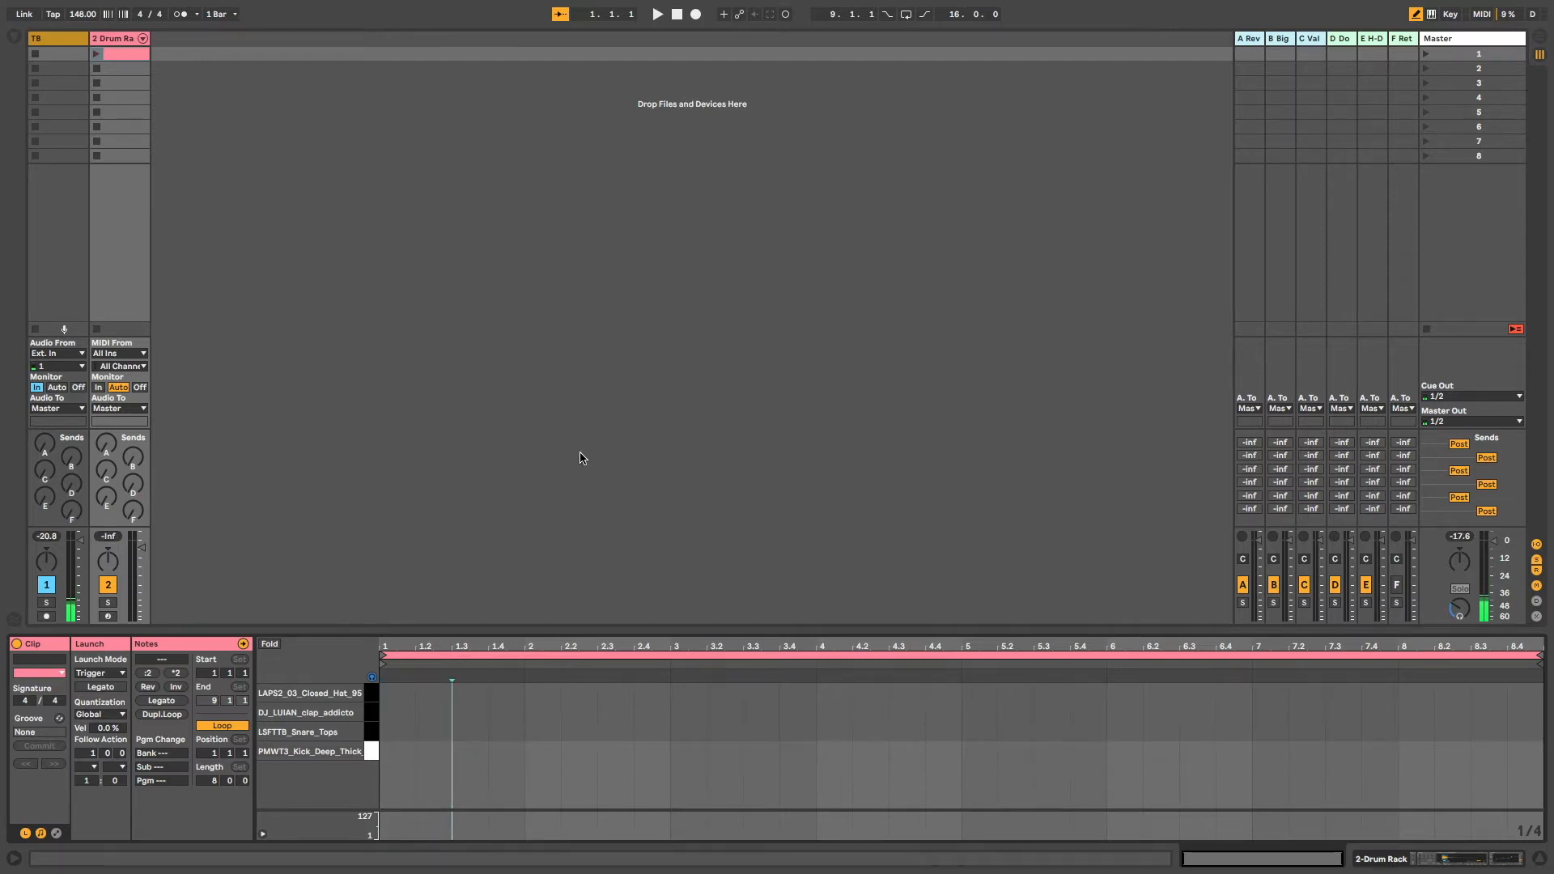
{"action": "left_click", "coordinate": [397, 751]}
{"action": "left_click", "coordinate": [683, 751]}
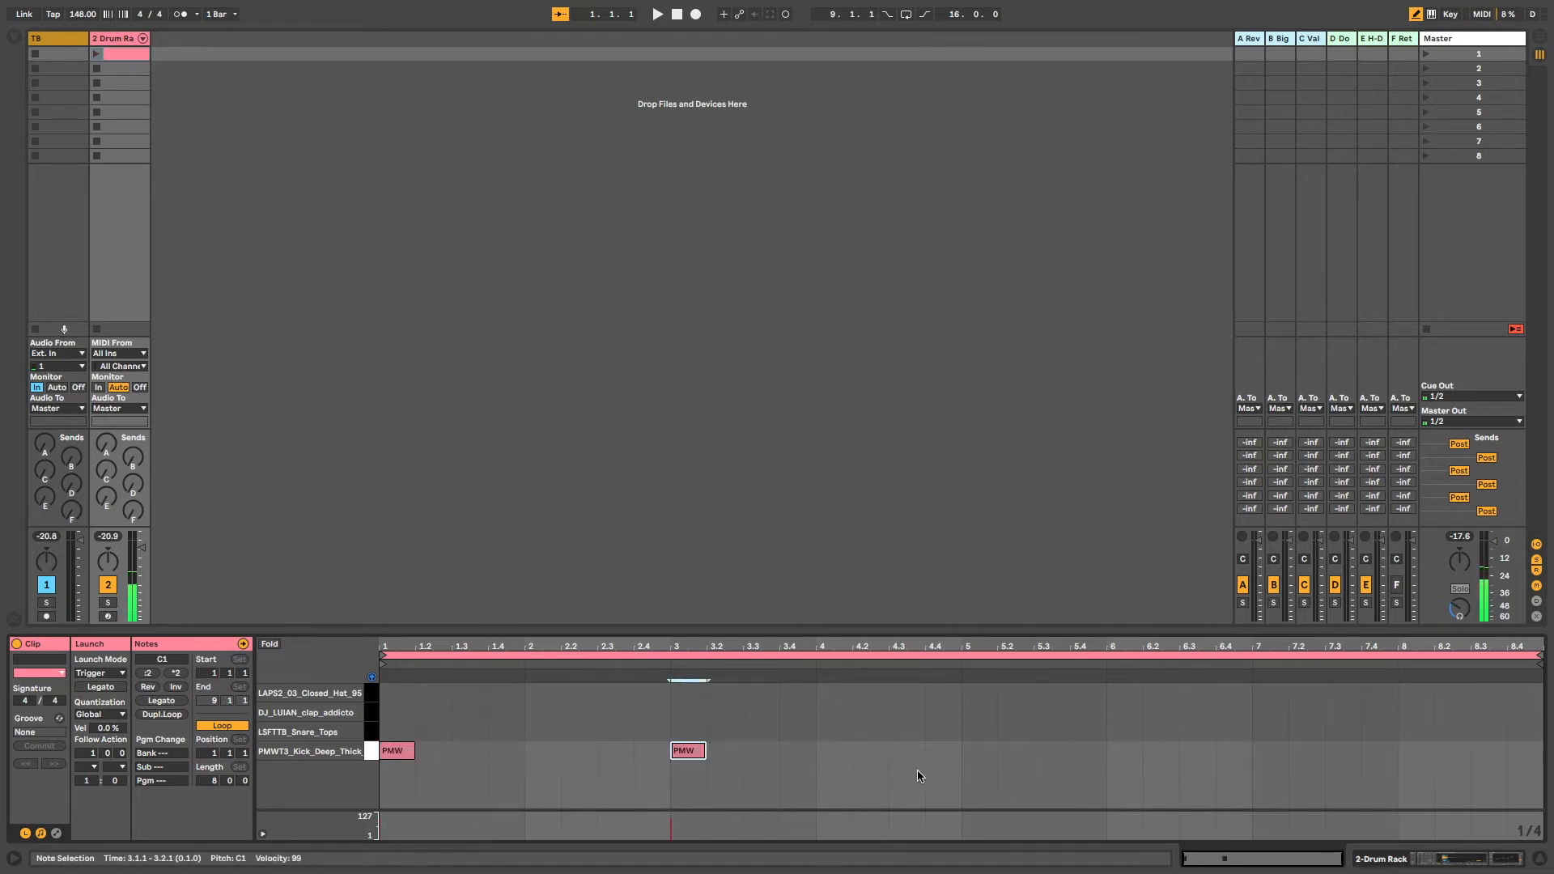
{"action": "left_click", "coordinate": [979, 751]}
{"action": "left_click", "coordinate": [1267, 751]}
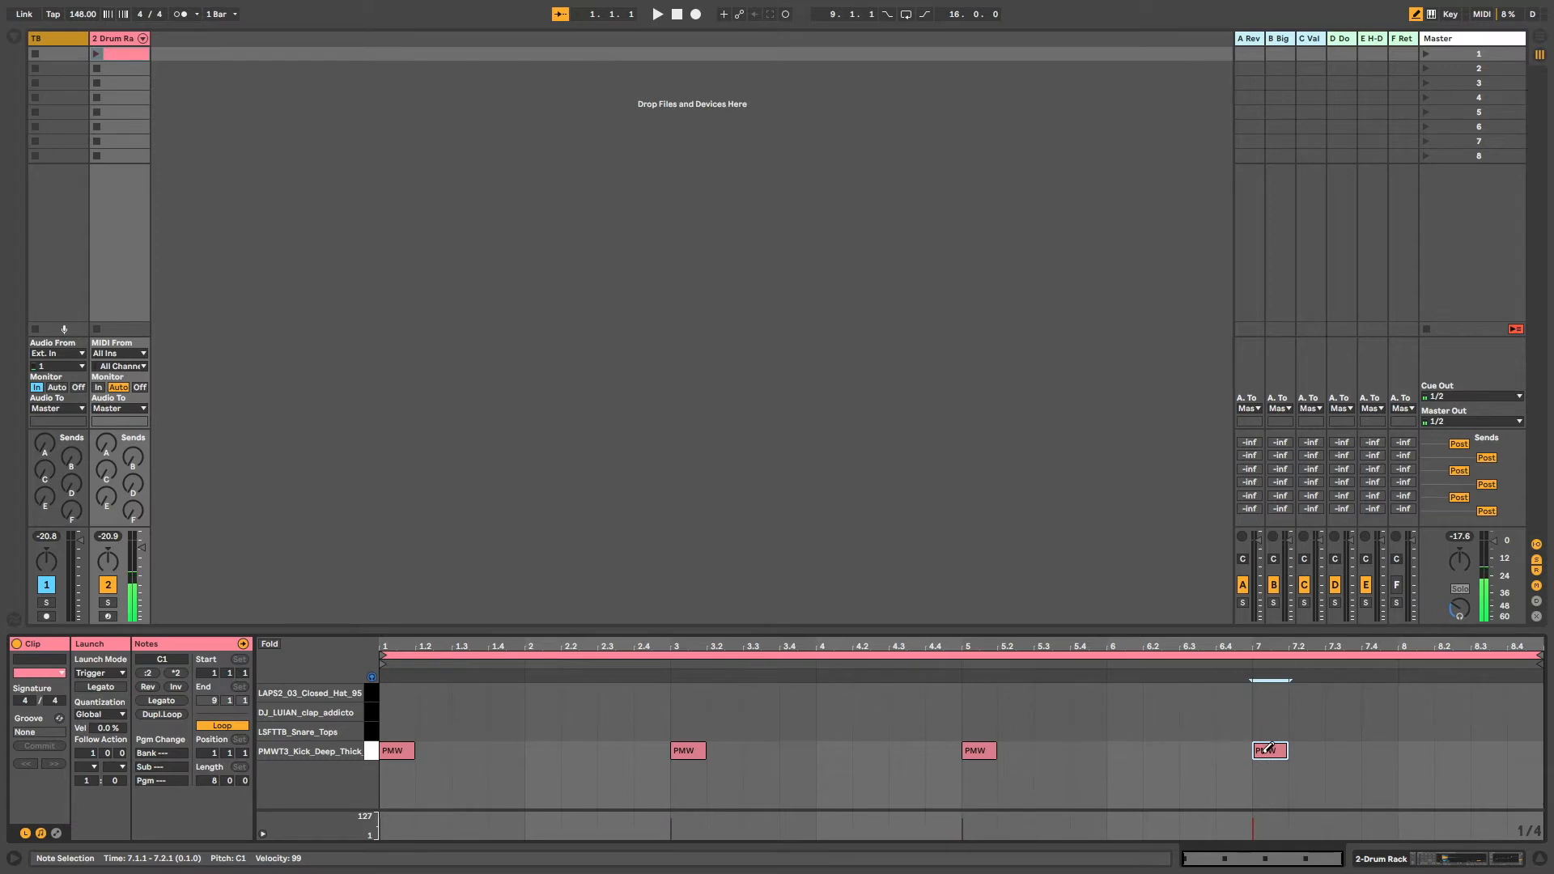
{"action": "left_click_drag", "start_coordinate": [945, 750], "coordinate": [902, 750]}
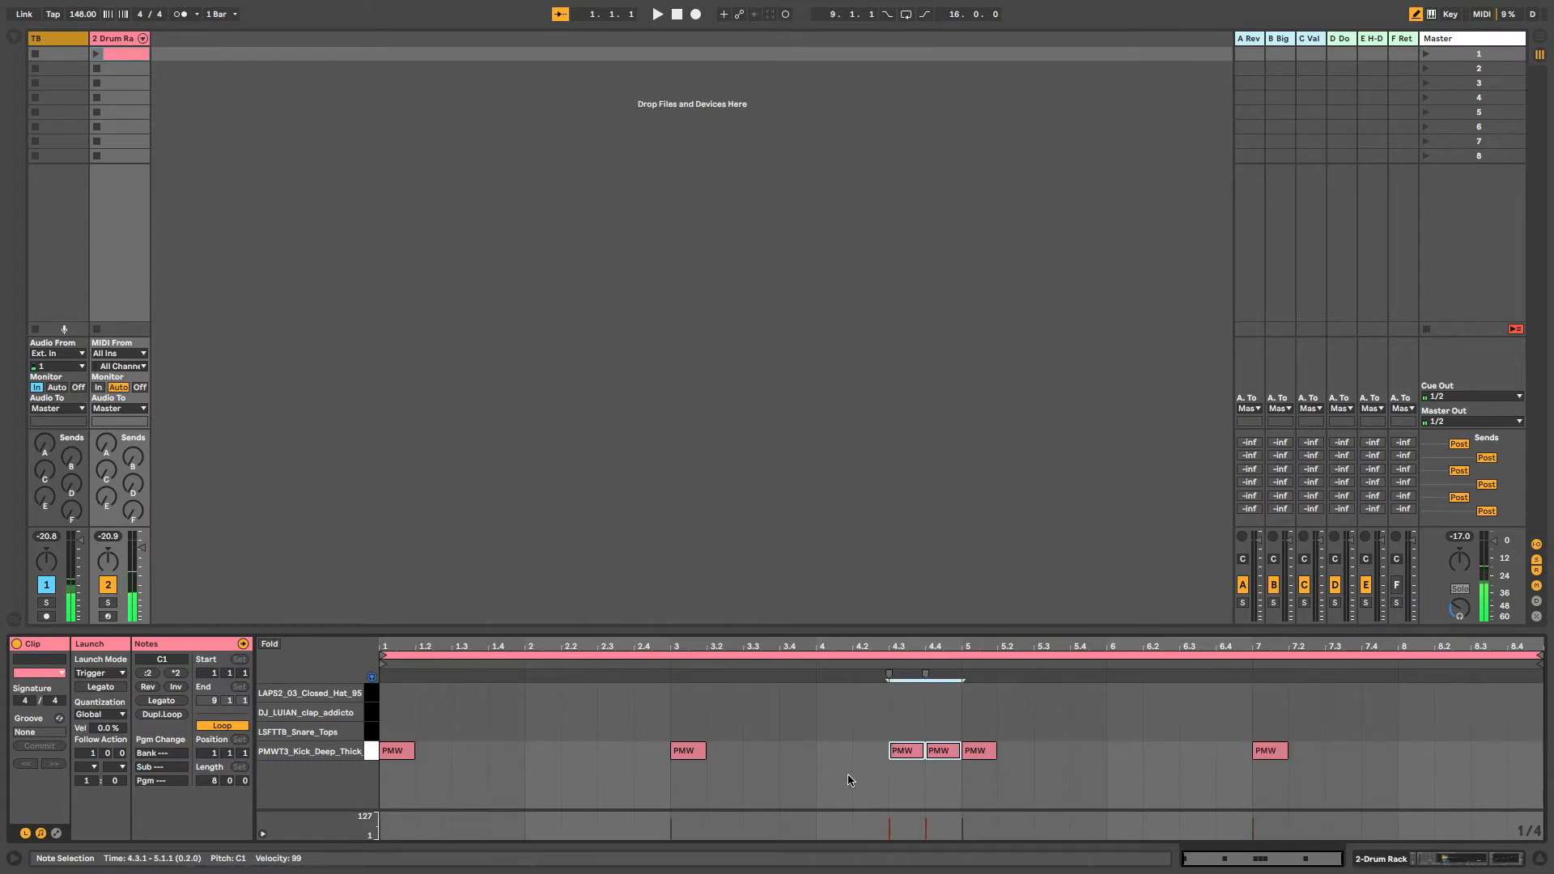
{"action": "left_click_drag", "start_coordinate": [1533, 751], "coordinate": [1448, 751]}
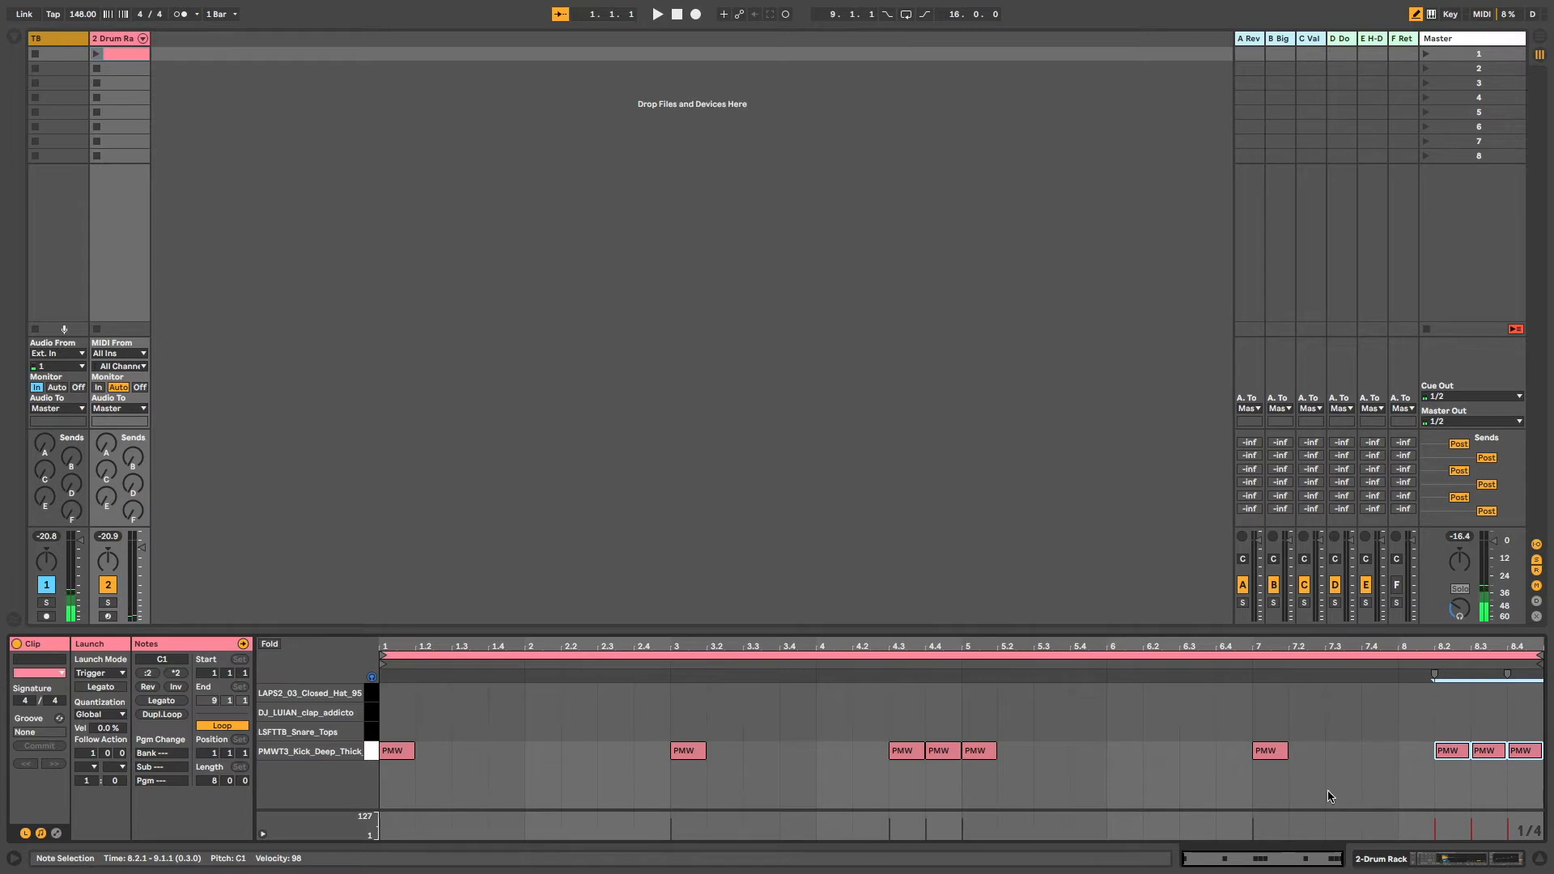
Draw a quarter-note snare on the third beat of each of the 8 bars
{"action": "left_click", "coordinate": [371, 735]}
{"action": "left_click", "coordinate": [468, 731]}
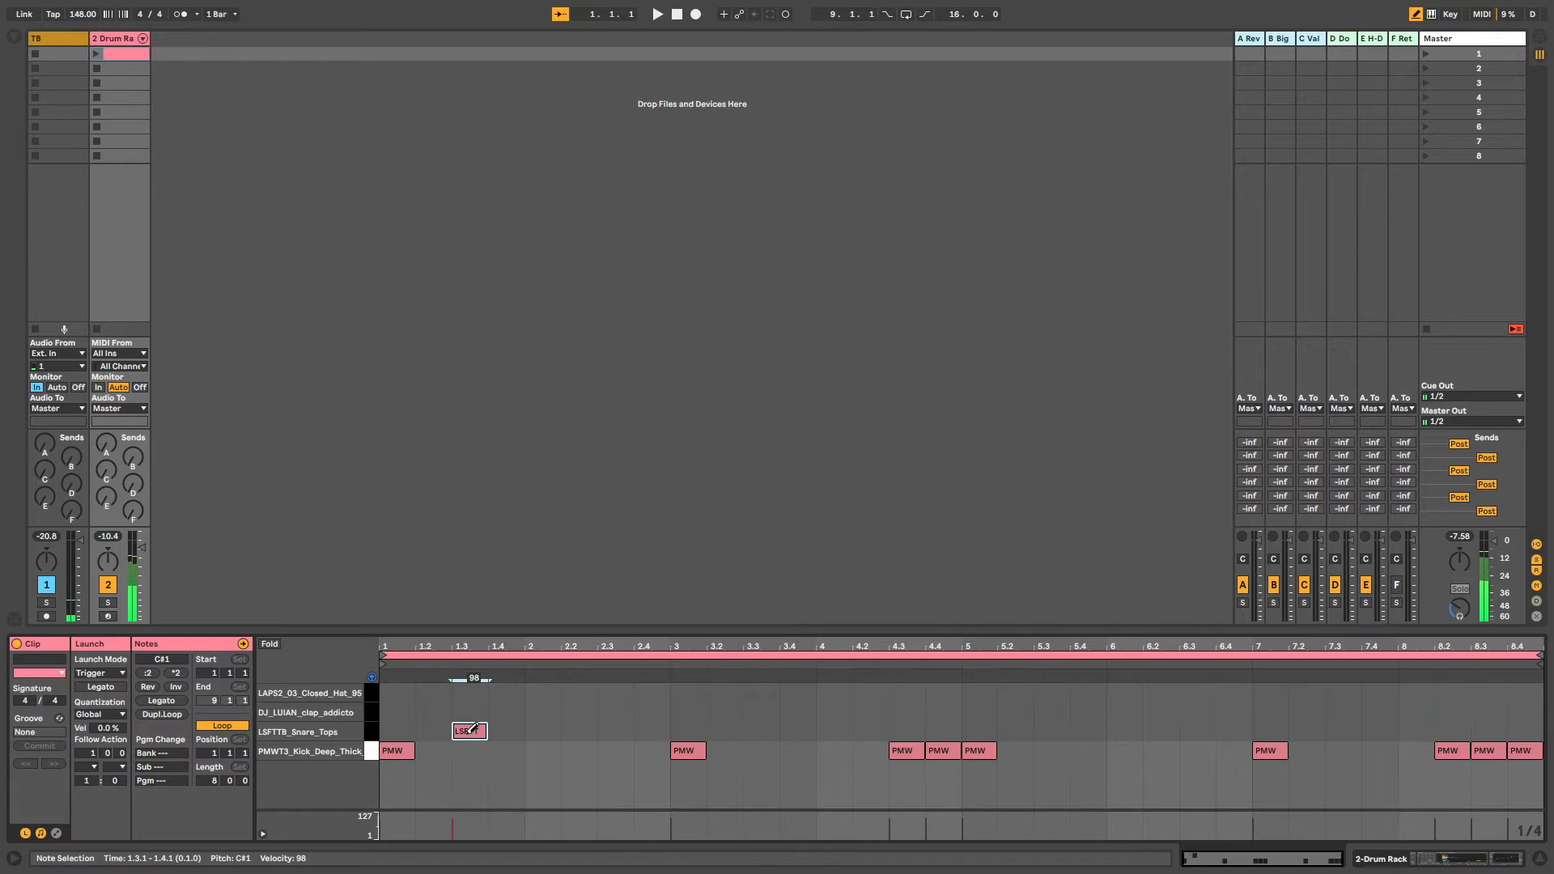
{"action": "left_click", "coordinate": [615, 731]}
{"action": "left_click", "coordinate": [765, 731]}
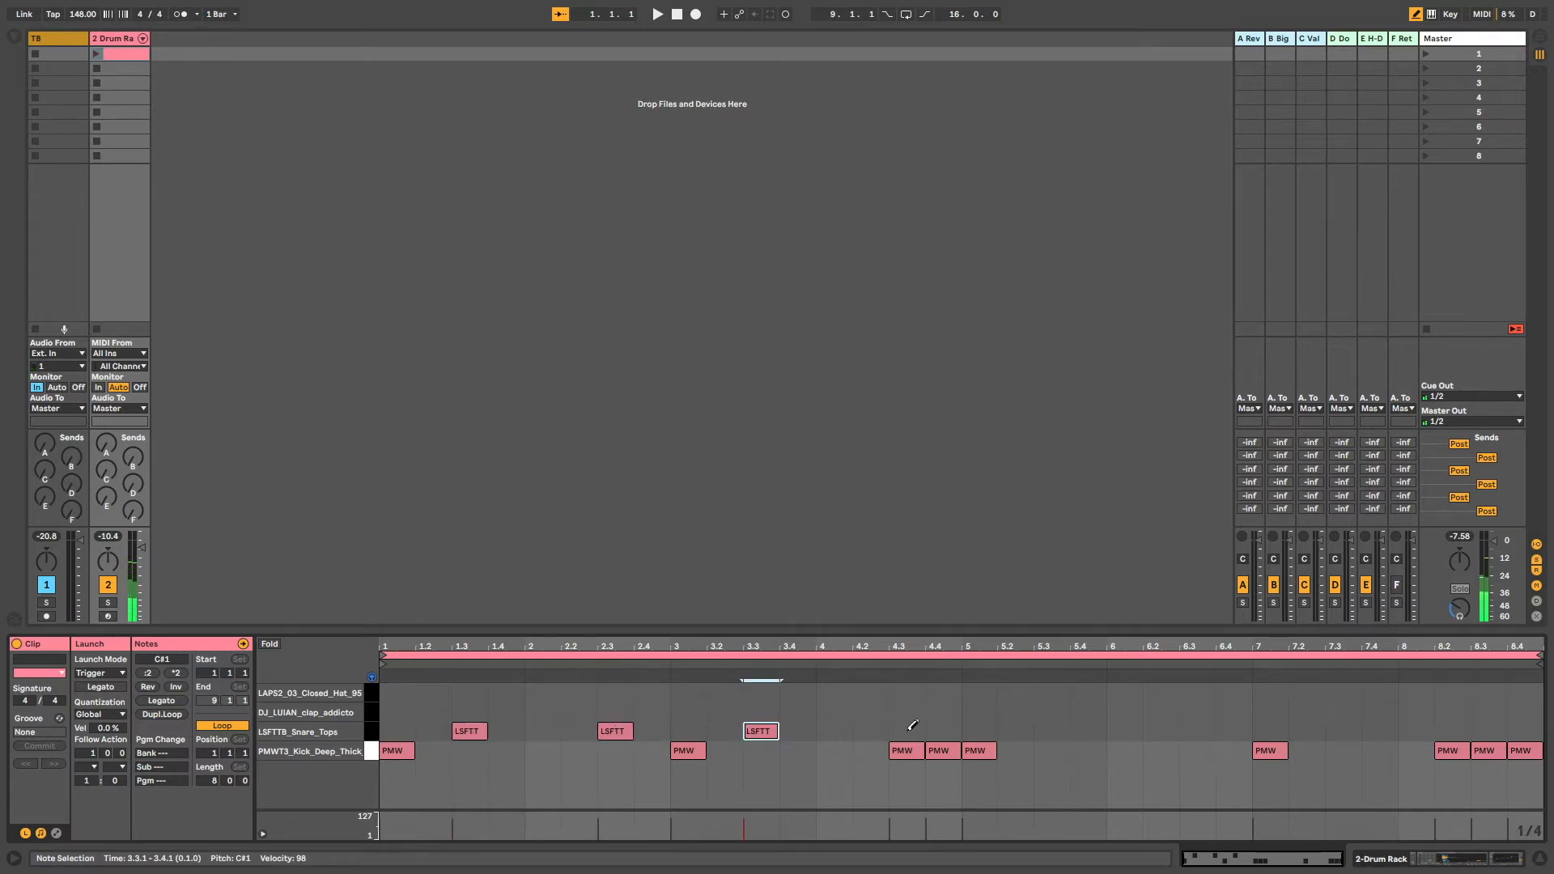
{"action": "left_click", "coordinate": [916, 730]}
{"action": "left_click", "coordinate": [1052, 731]}
{"action": "left_click", "coordinate": [1196, 731]}
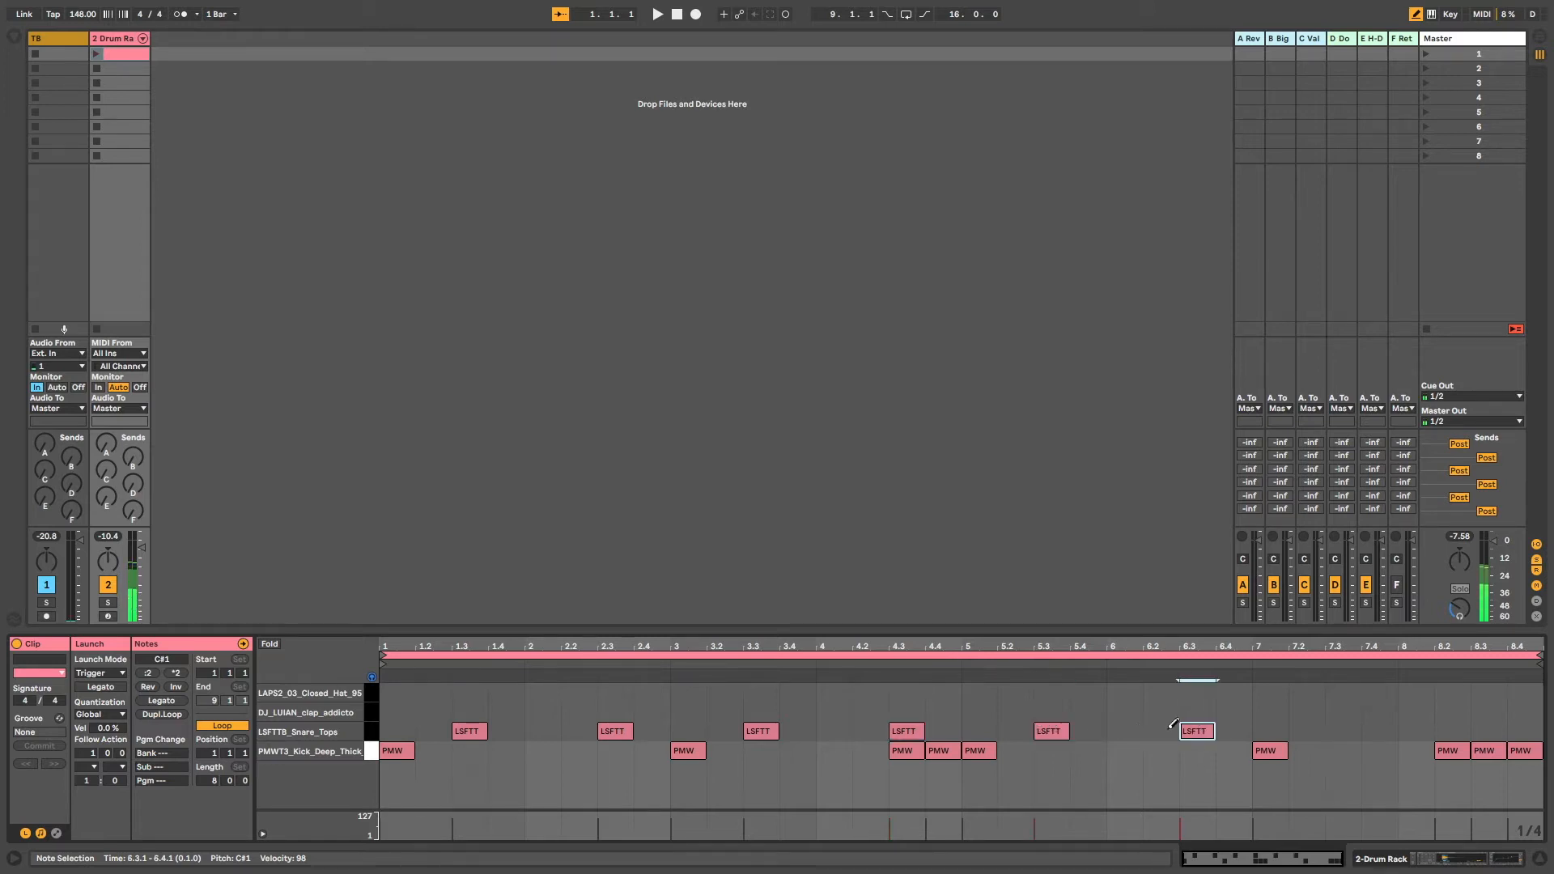
{"action": "left_click", "coordinate": [1342, 731]}
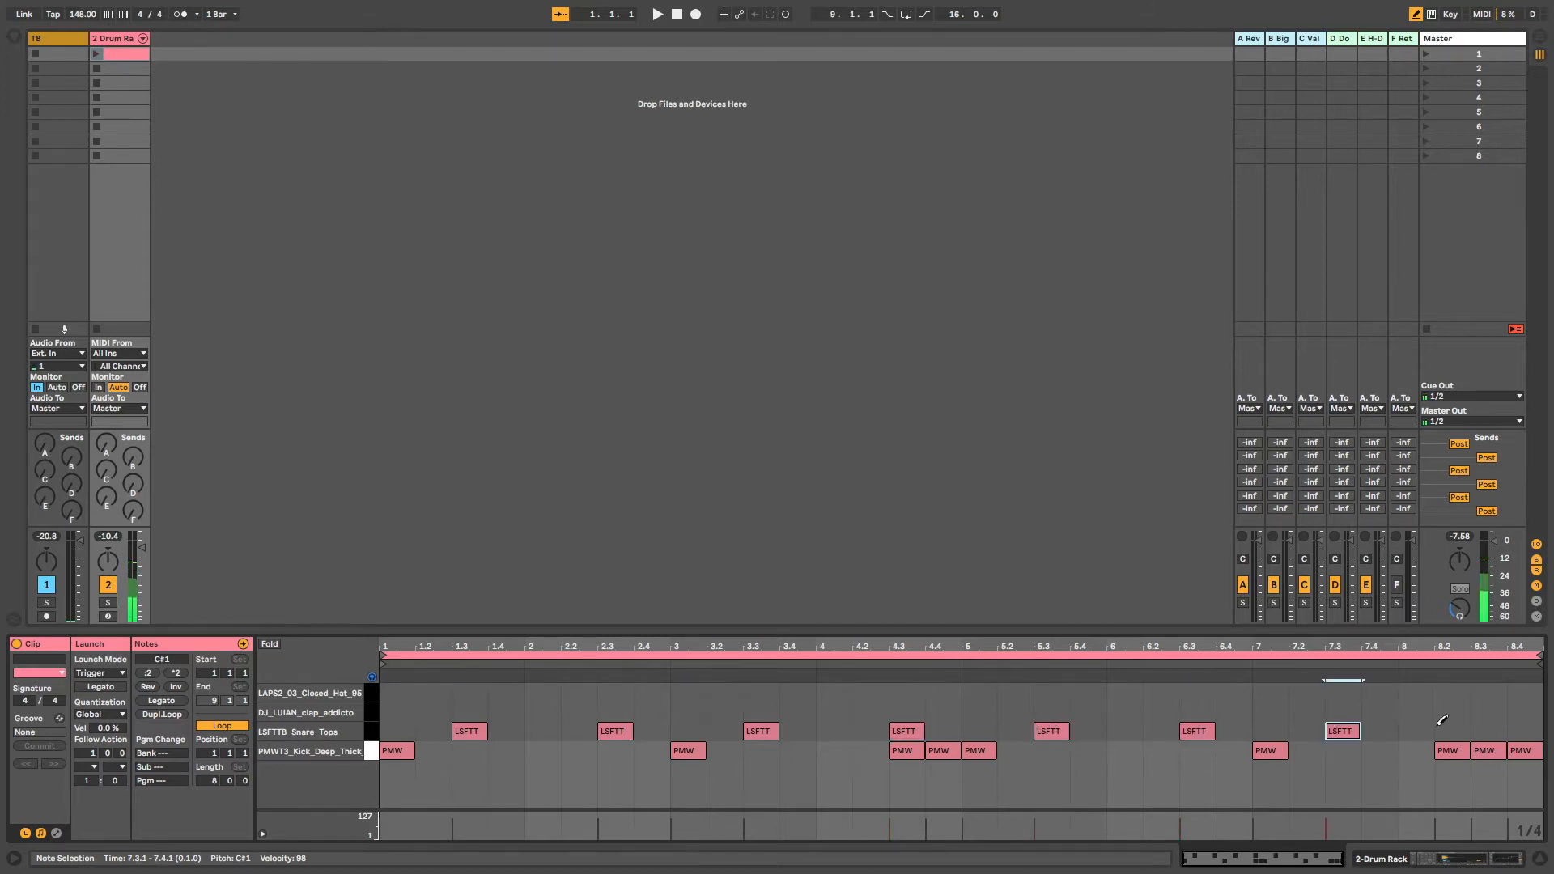
{"action": "left_click", "coordinate": [1487, 731]}
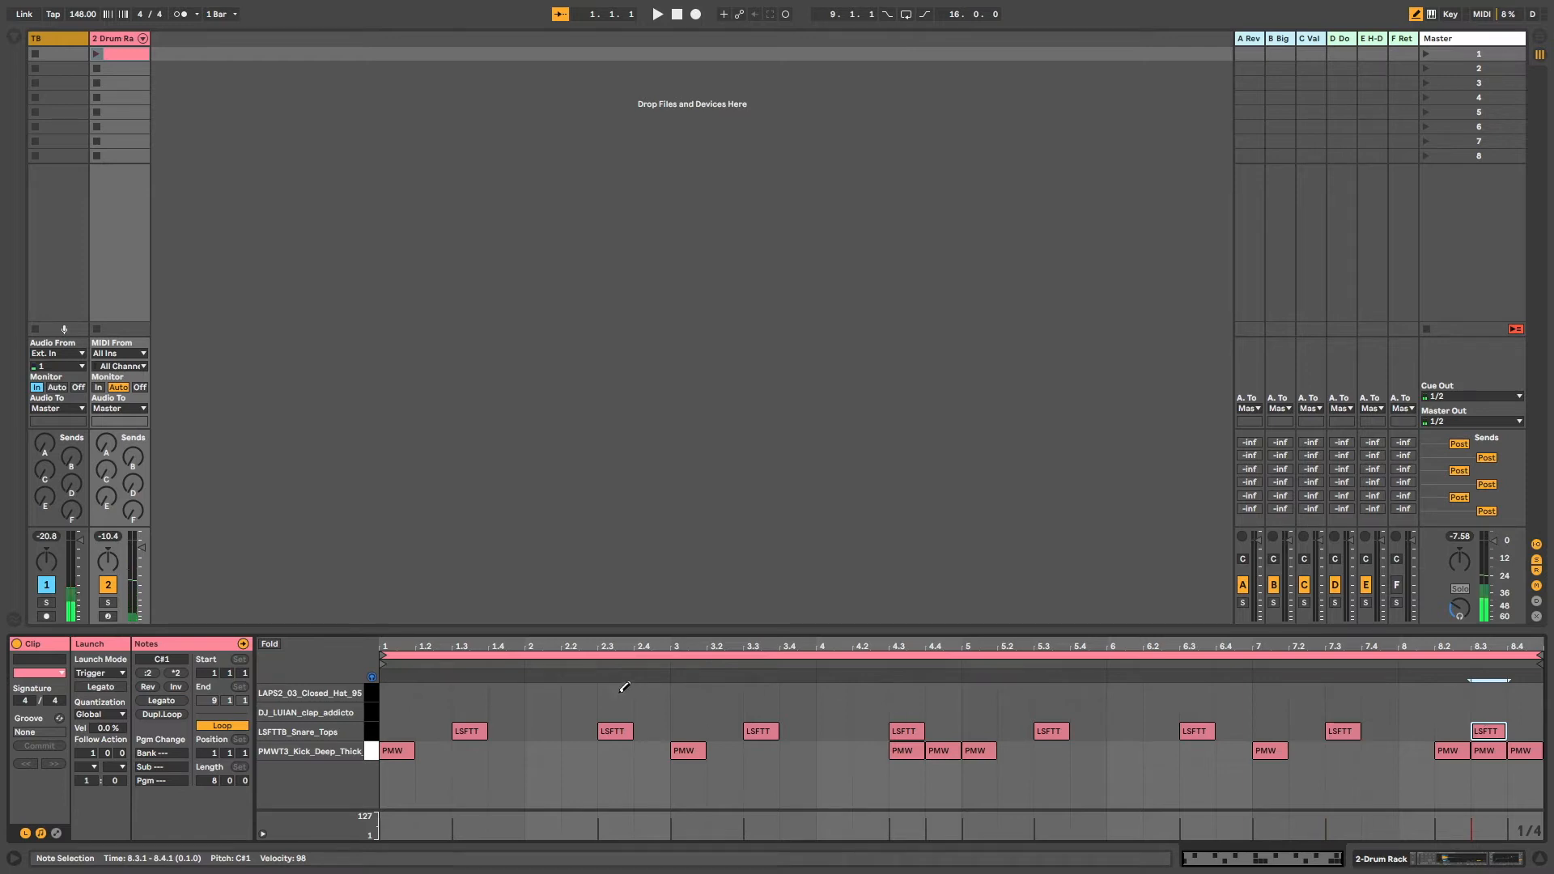
Copy all the snare notes up to the clap row so both sounds hit together
{"action": "left_click", "coordinate": [370, 732]}
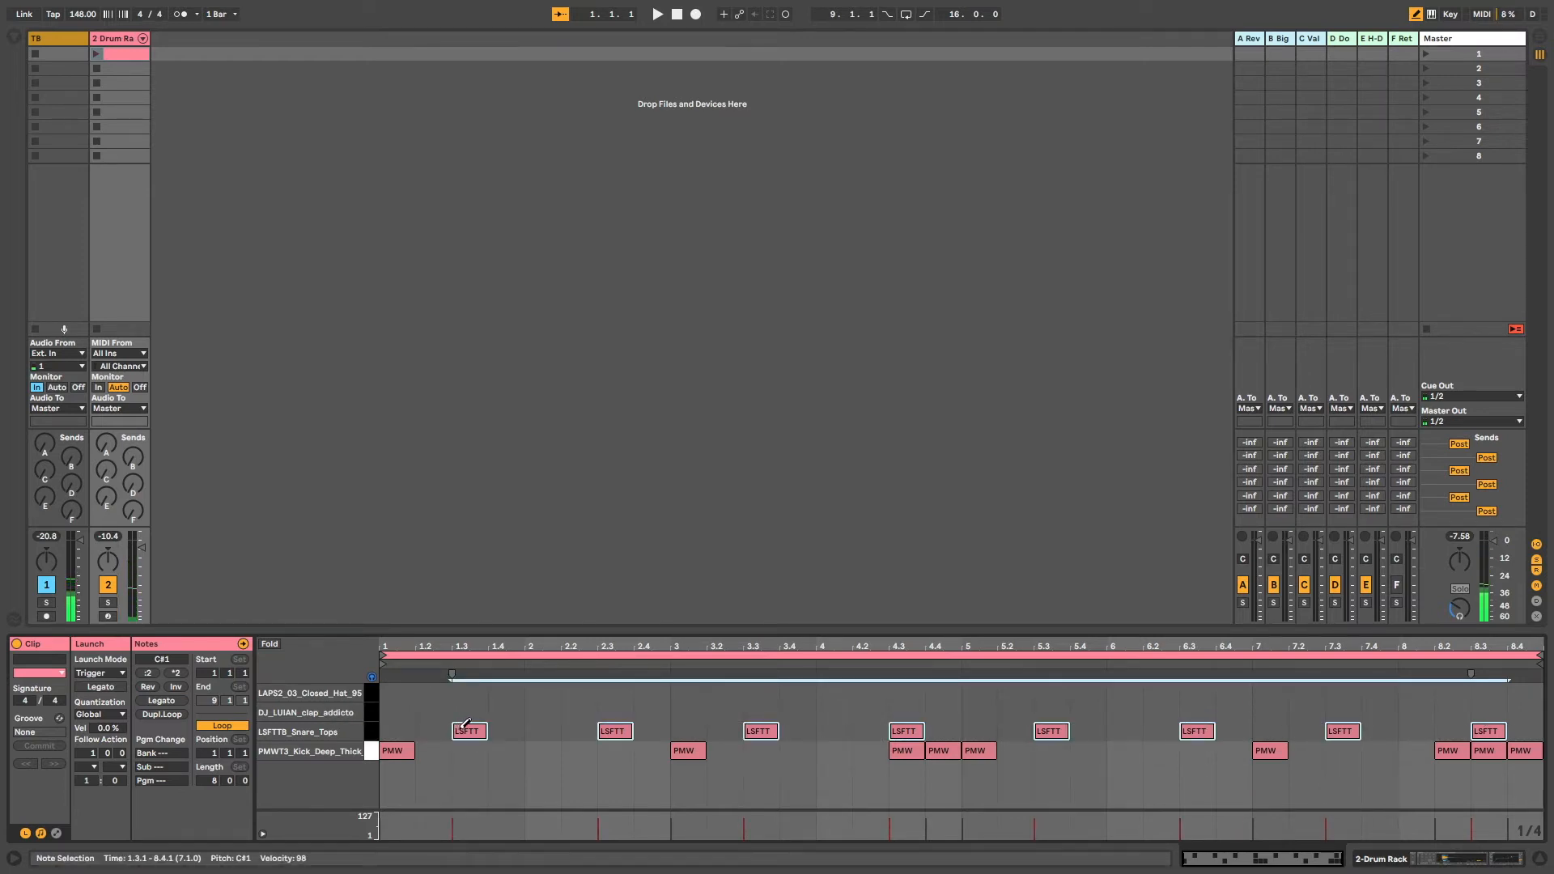
{"action": "key", "text": "b"}
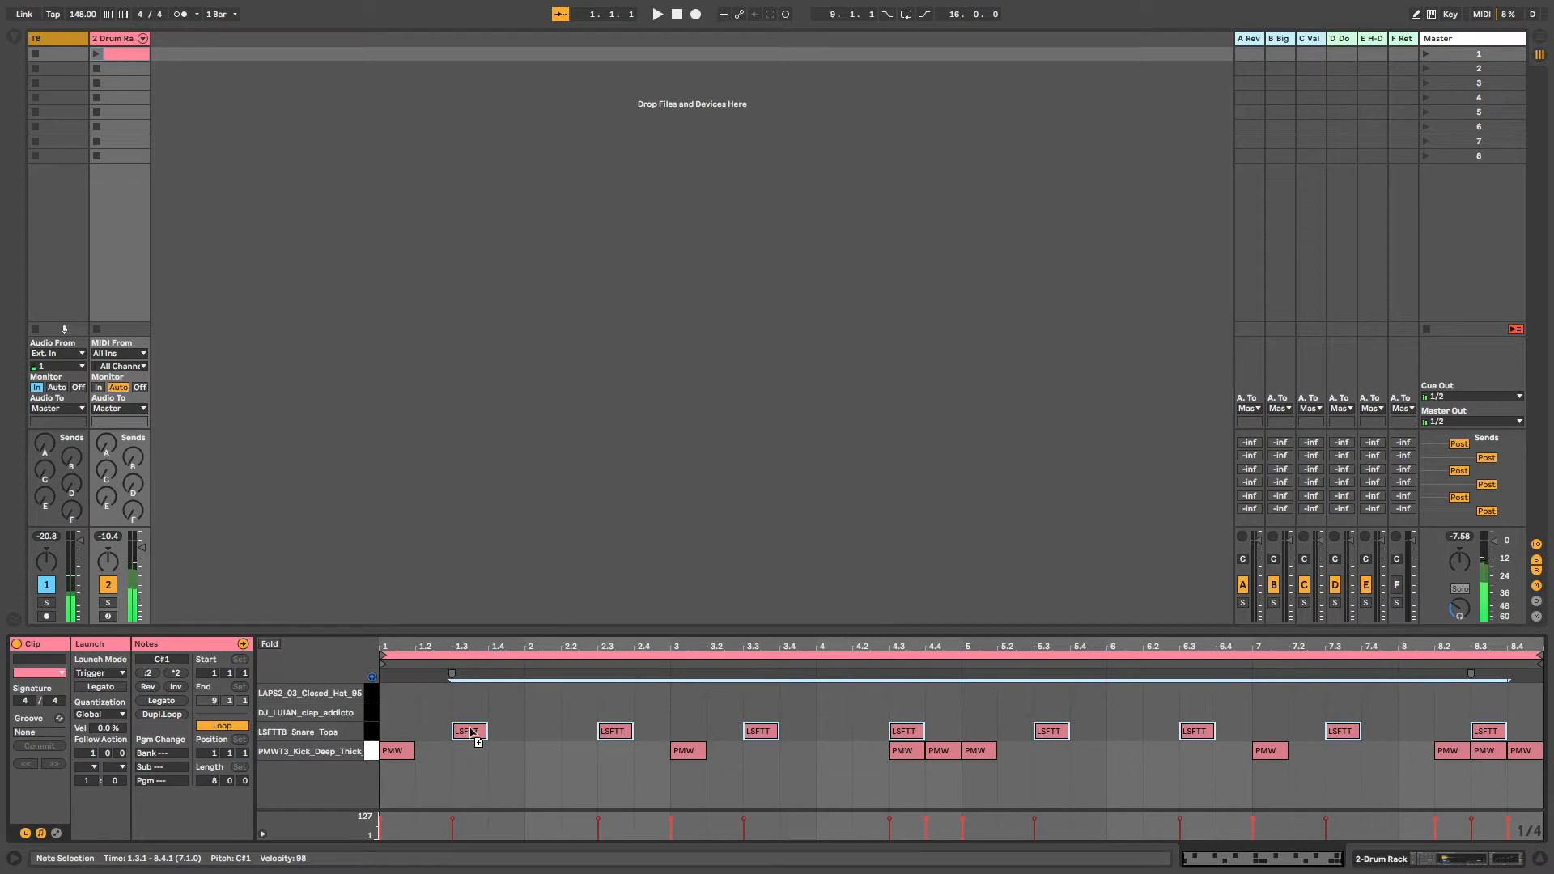
{"action": "left_click_drag", "start_coordinate": [471, 735], "coordinate": [470, 716], "text": "alt"}
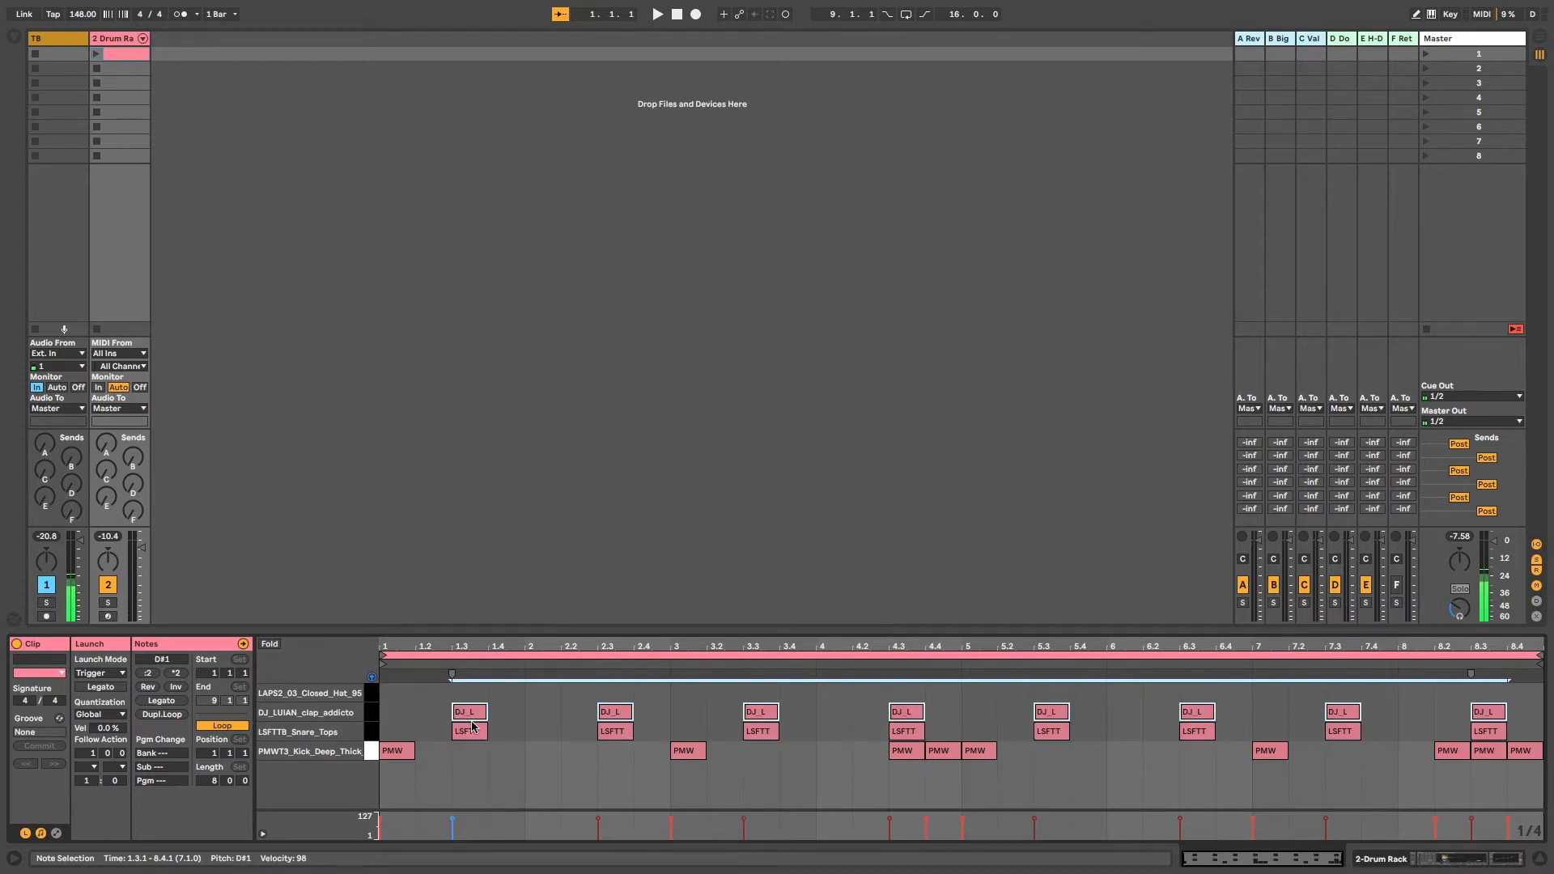
Fill the closed-hat row with 1/8 notes across all 8 bars
{"action": "key", "text": "b"}
{"action": "key", "text": "ctrl+2"}
{"action": "left_click_drag", "start_coordinate": [396, 686], "coordinate": [1540, 692]}
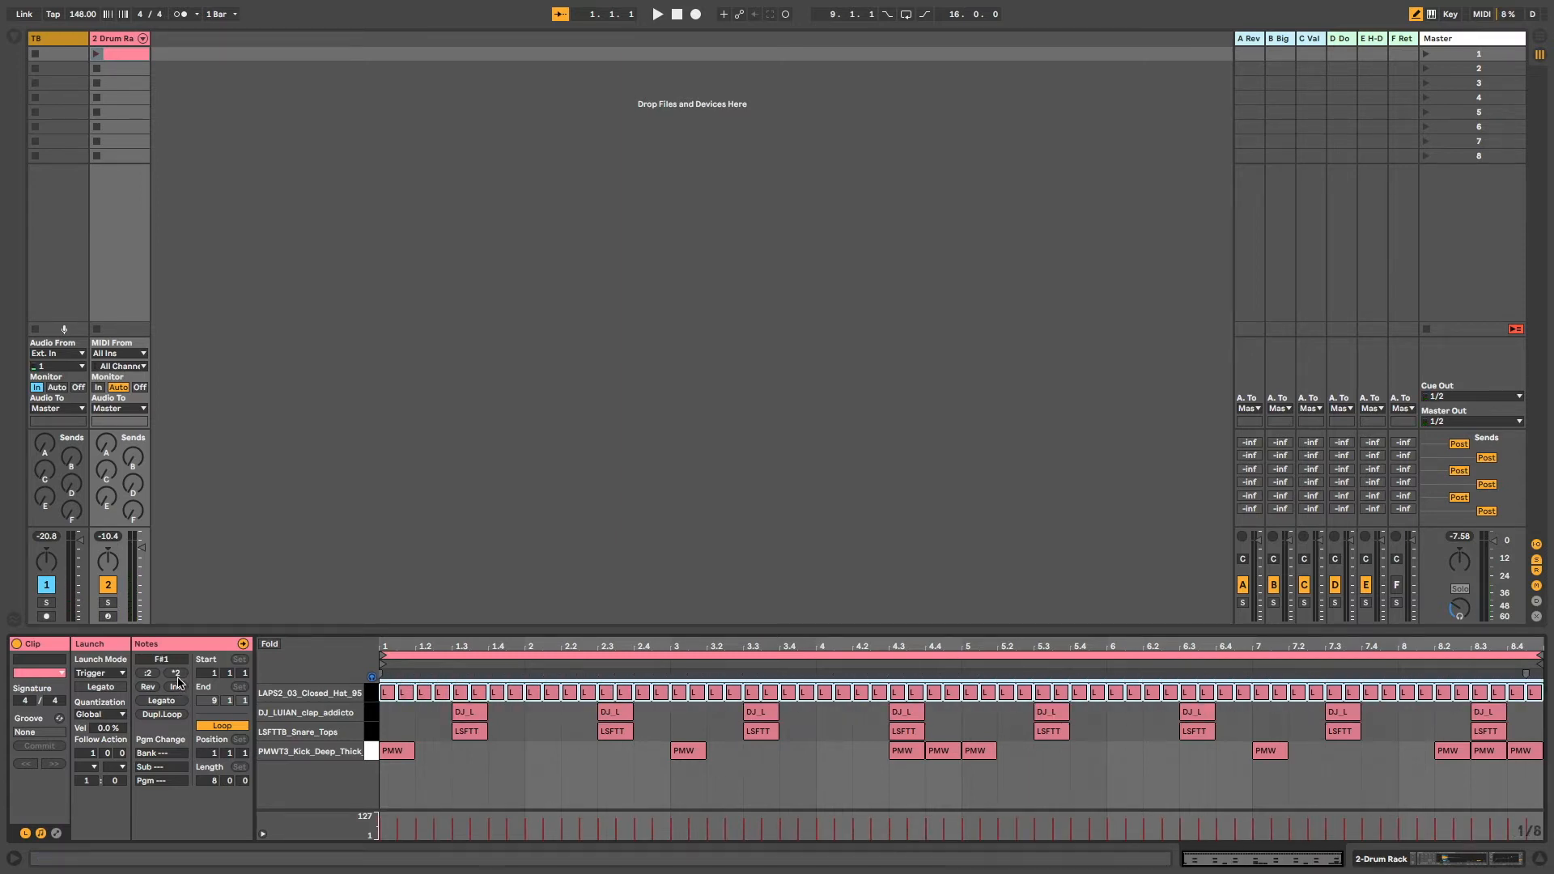
Replace the closed-hat eighth notes at 1.2 and 5.2 with pairs of 1/16 notes
{"action": "left_click_drag", "start_coordinate": [383, 647], "coordinate": [379, 686]}
{"action": "left_click", "coordinate": [469, 692]}
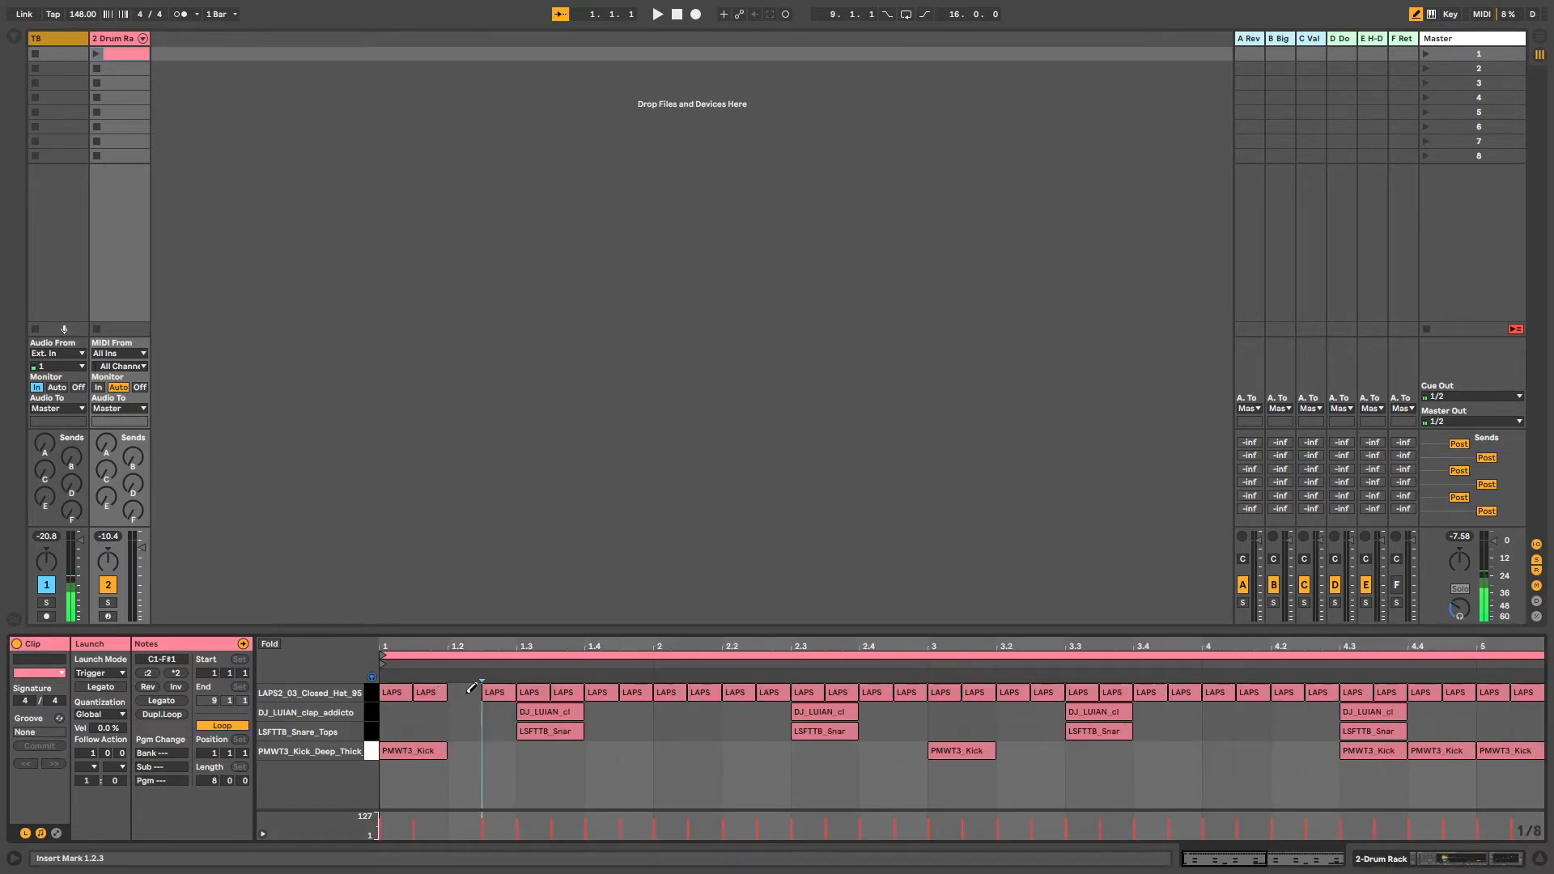
{"action": "key", "text": "ctrl+1"}
{"action": "mouse_move", "coordinate": [456, 691]}
{"action": "left_mouse_down"}
{"action": "mouse_move", "coordinate": [473, 692]}
{"action": "mouse_move", "coordinate": [487, 634]}
{"action": "left_mouse_up"}
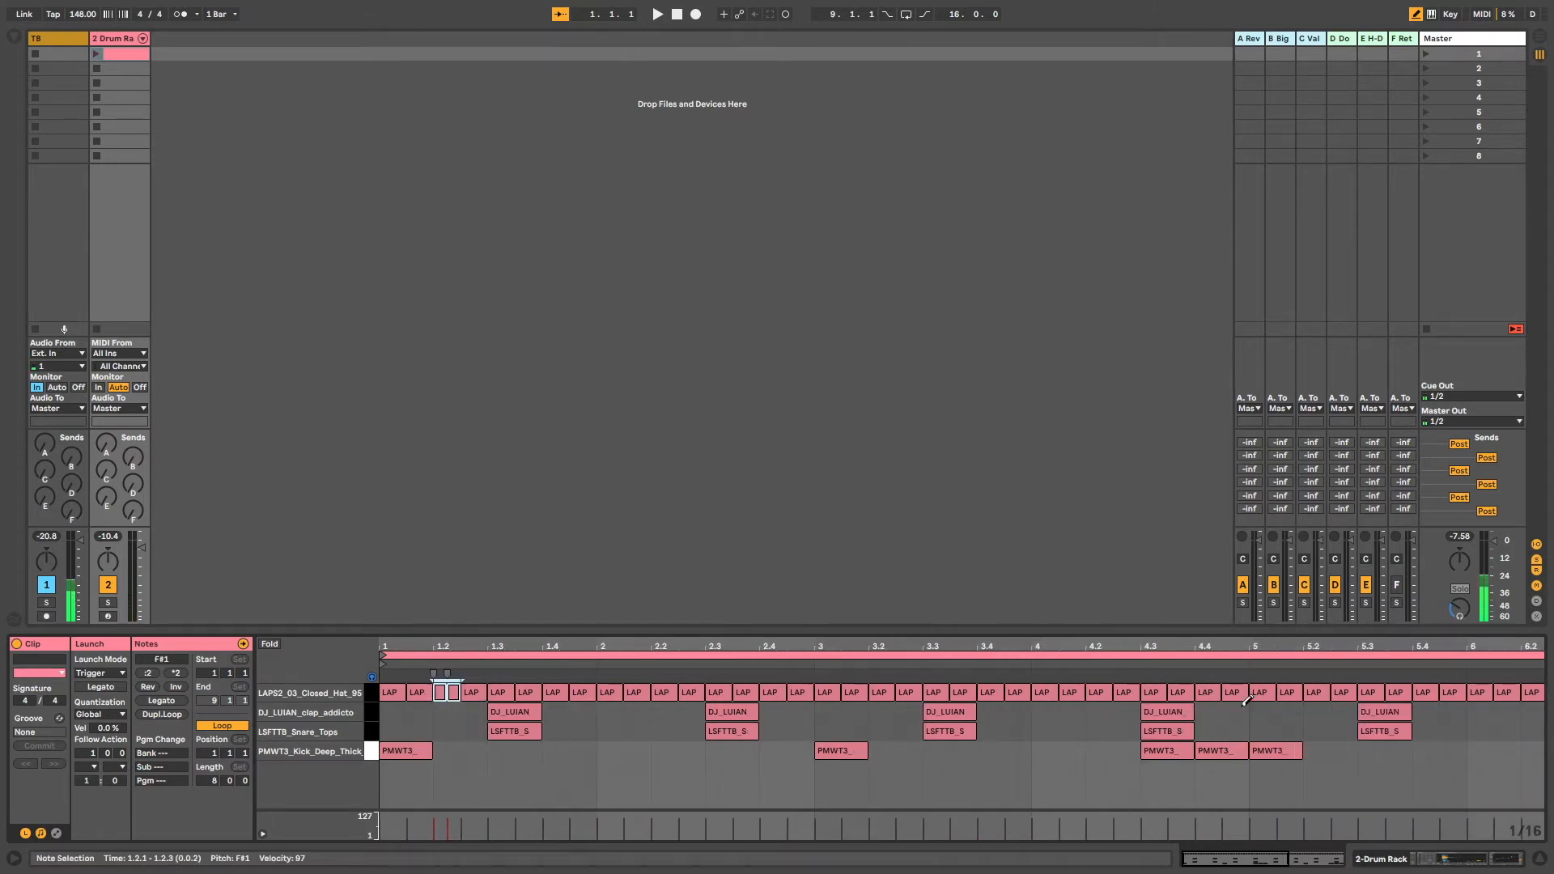
{"action": "left_click", "coordinate": [1321, 692]}
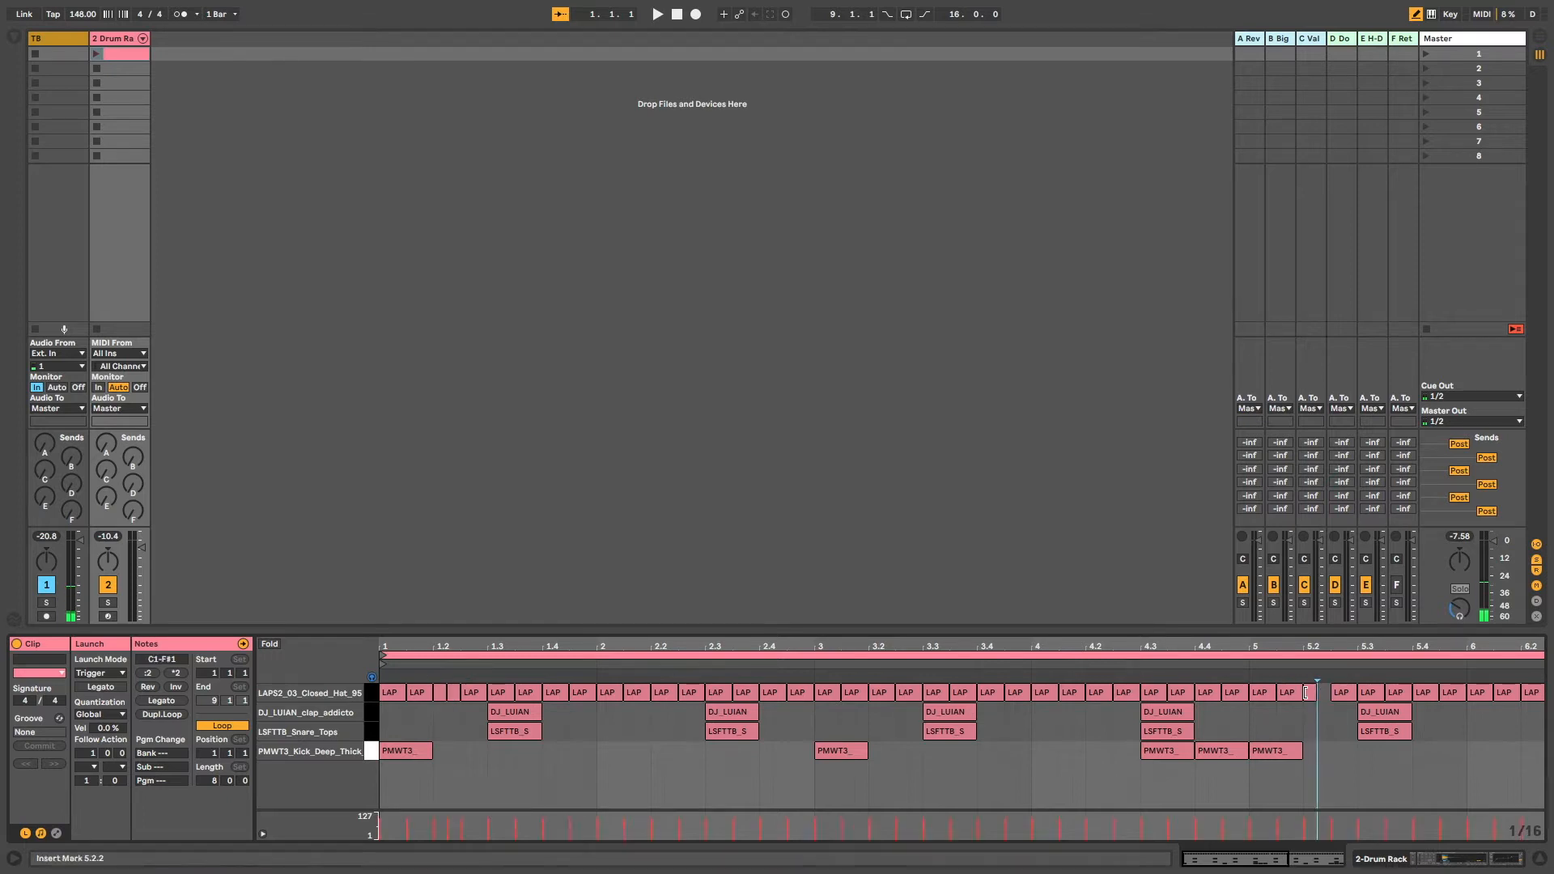
{"action": "left_click_drag", "start_coordinate": [1308, 692], "coordinate": [1328, 692]}
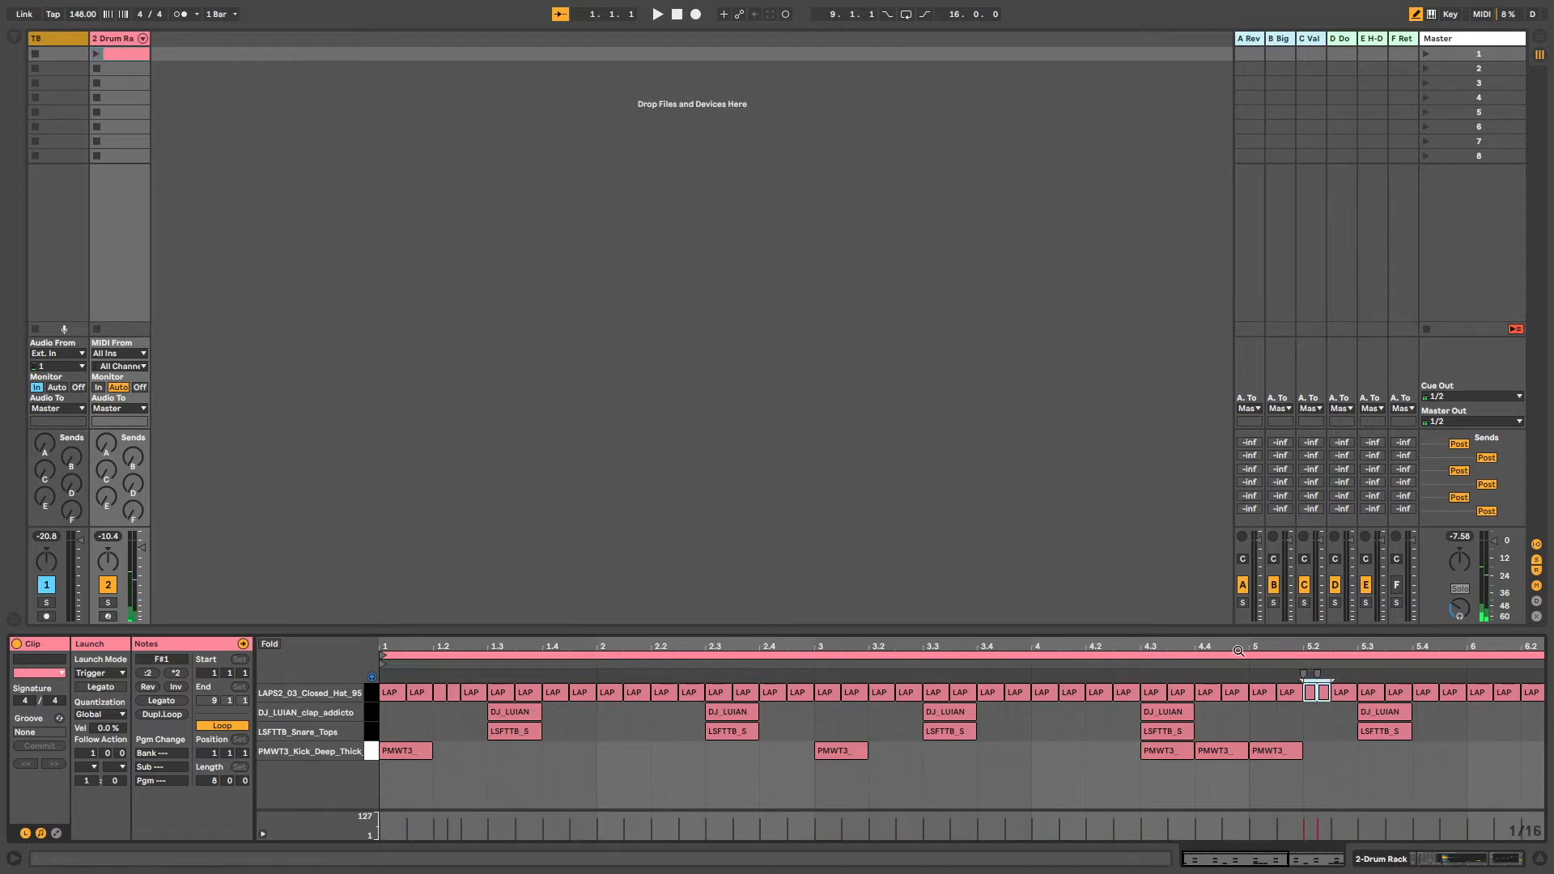
{"action": "left_click_drag", "start_coordinate": [955, 648], "coordinate": [955, 623]}
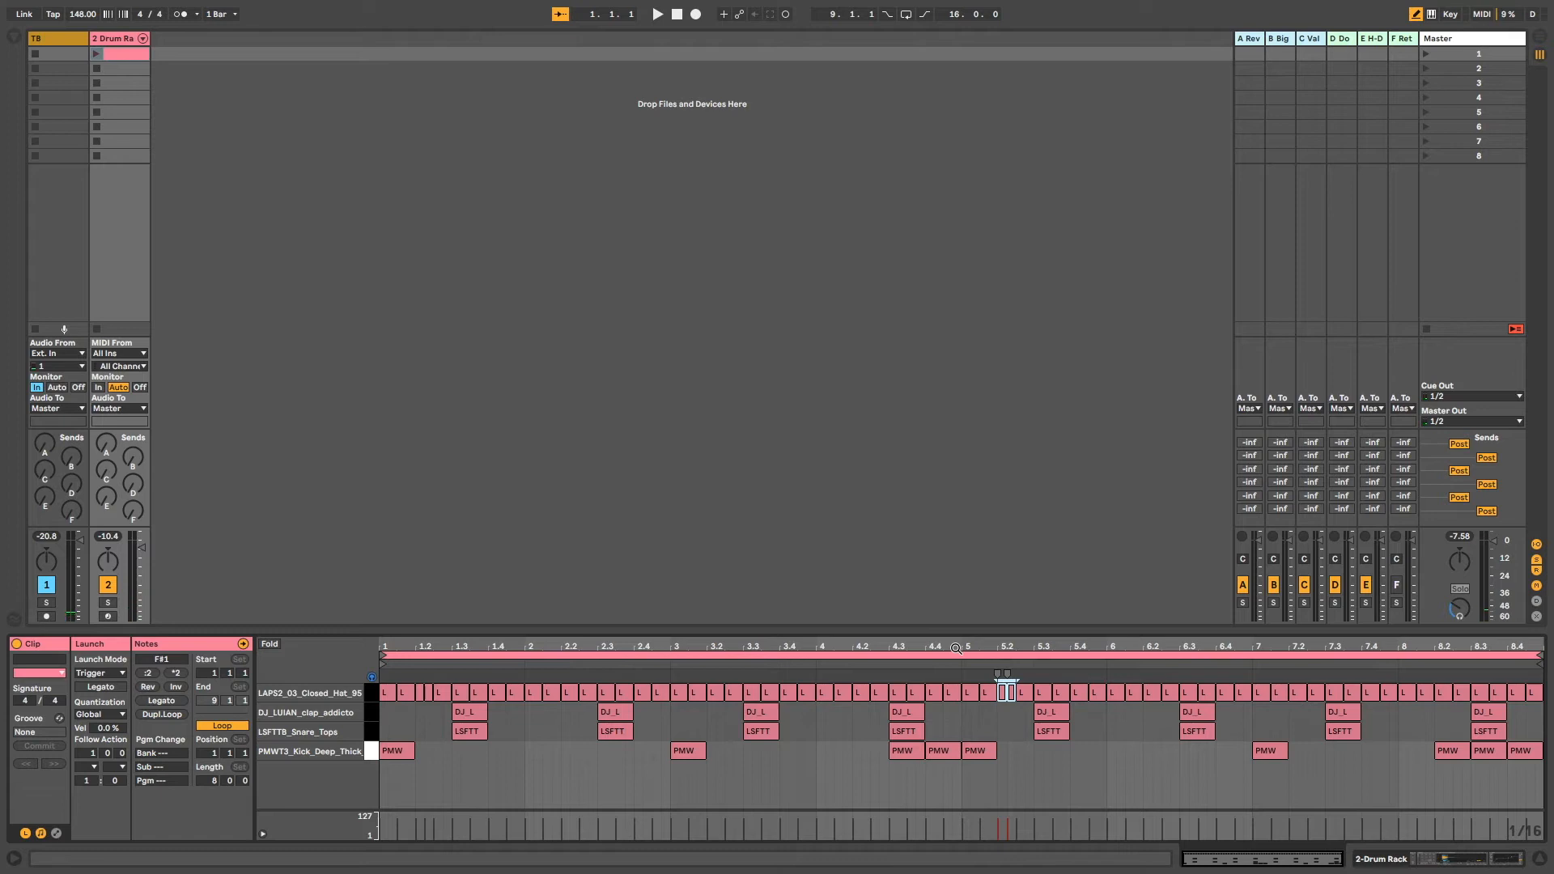
Play the drum clip and thin out the closed hats at the end of bar 8, removing the hits at 8.3.3 and 8.4.3
{"action": "left_click", "coordinate": [95, 55]}
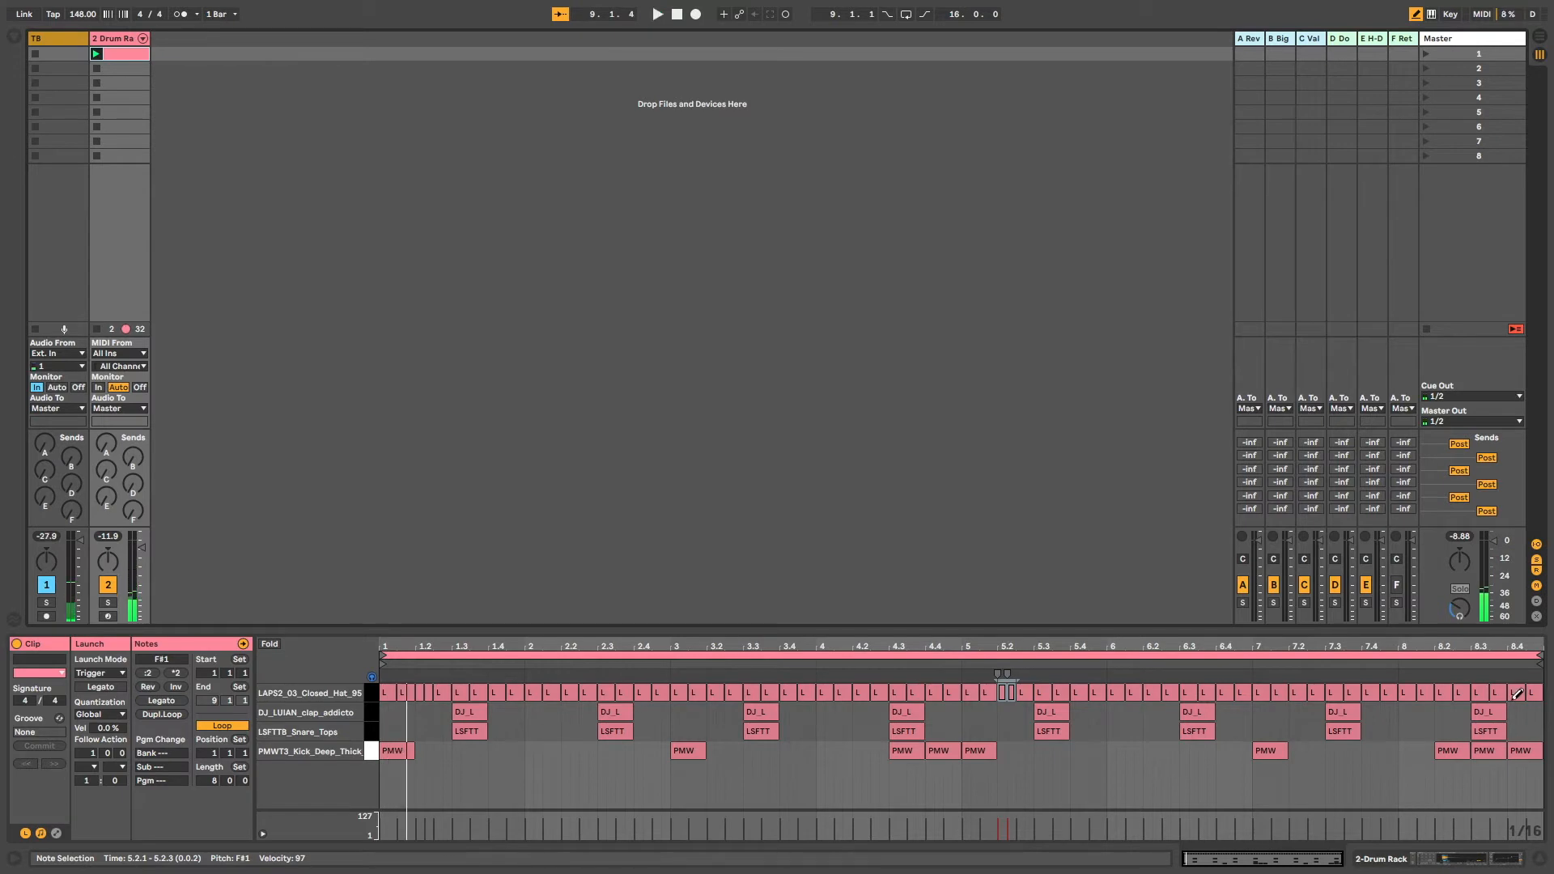
{"action": "key", "text": "ctrl+a"}
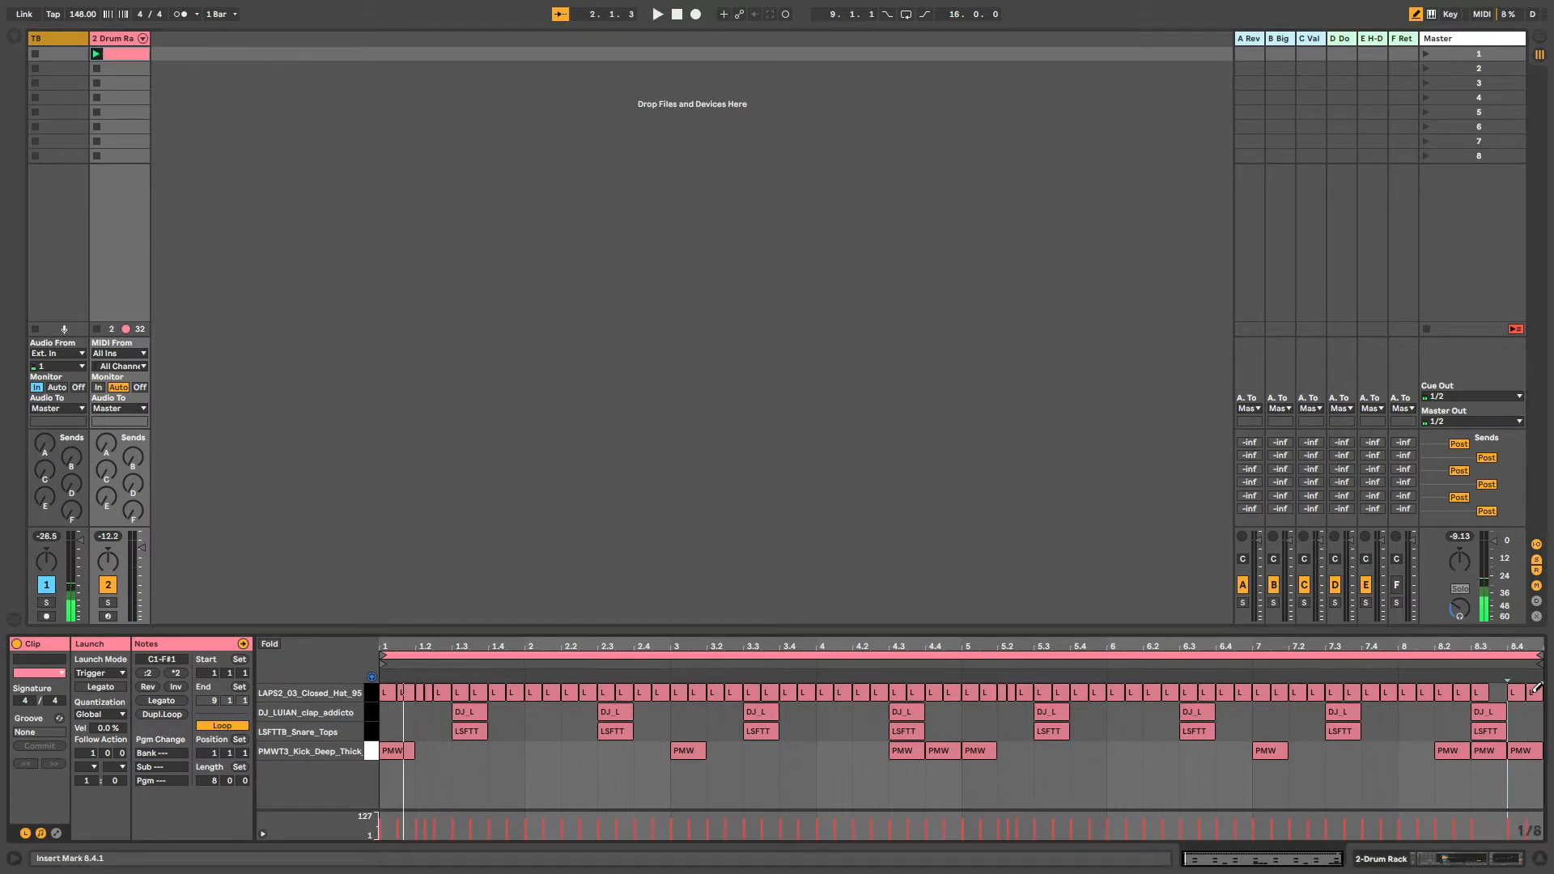
{"action": "left_click", "coordinate": [1534, 693]}
{"action": "key", "text": "space"}
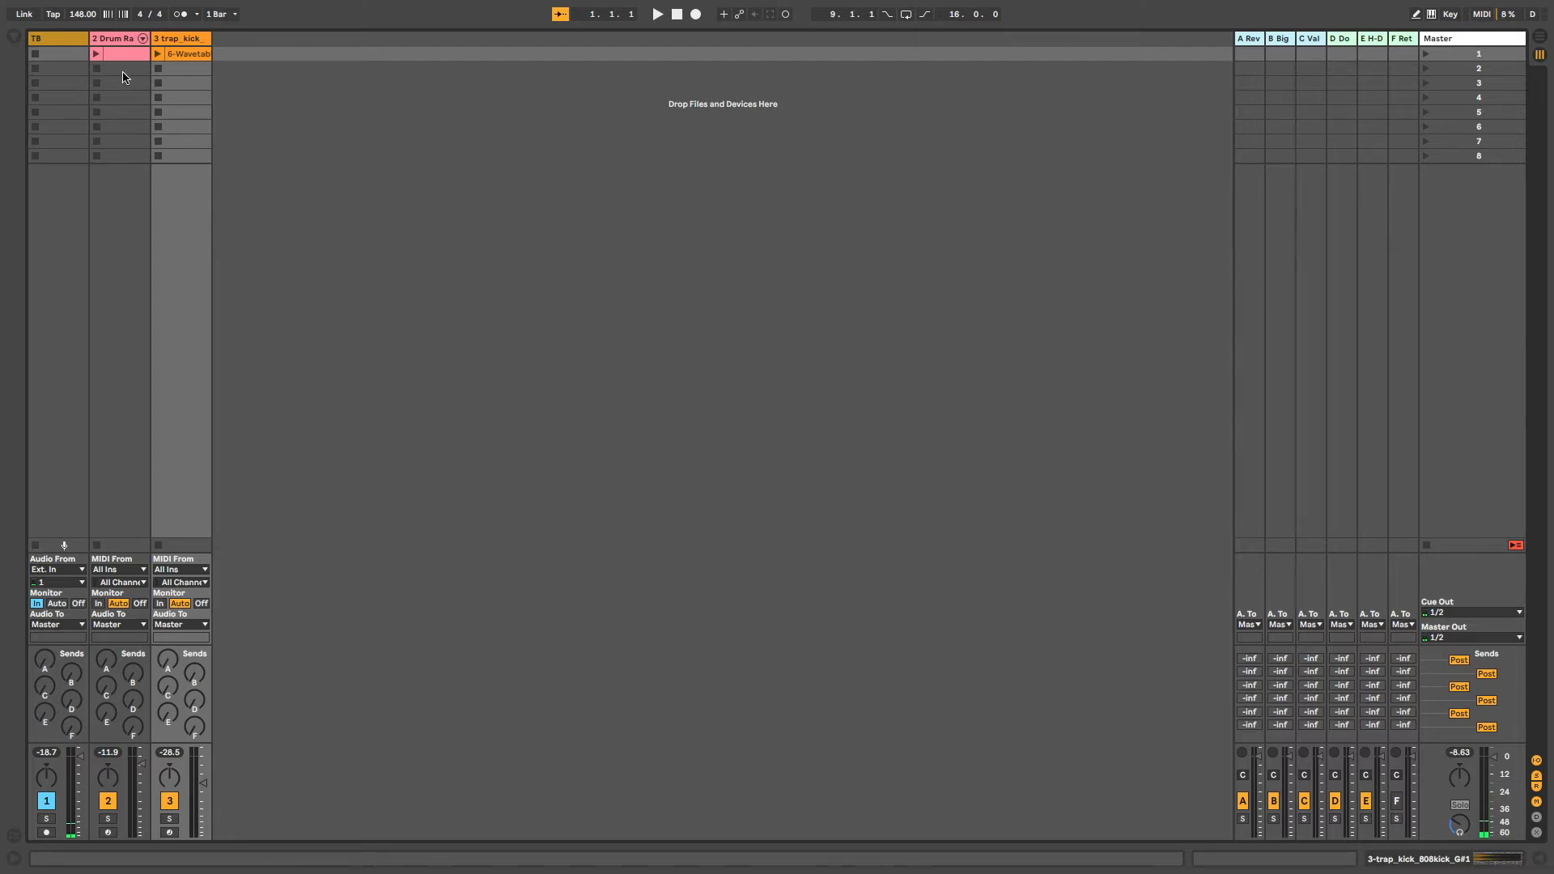
Audition the 808 clip on the trap_kick track and add a Saturator from the FAV FX collection to that track
{"action": "left_click", "coordinate": [158, 54]}
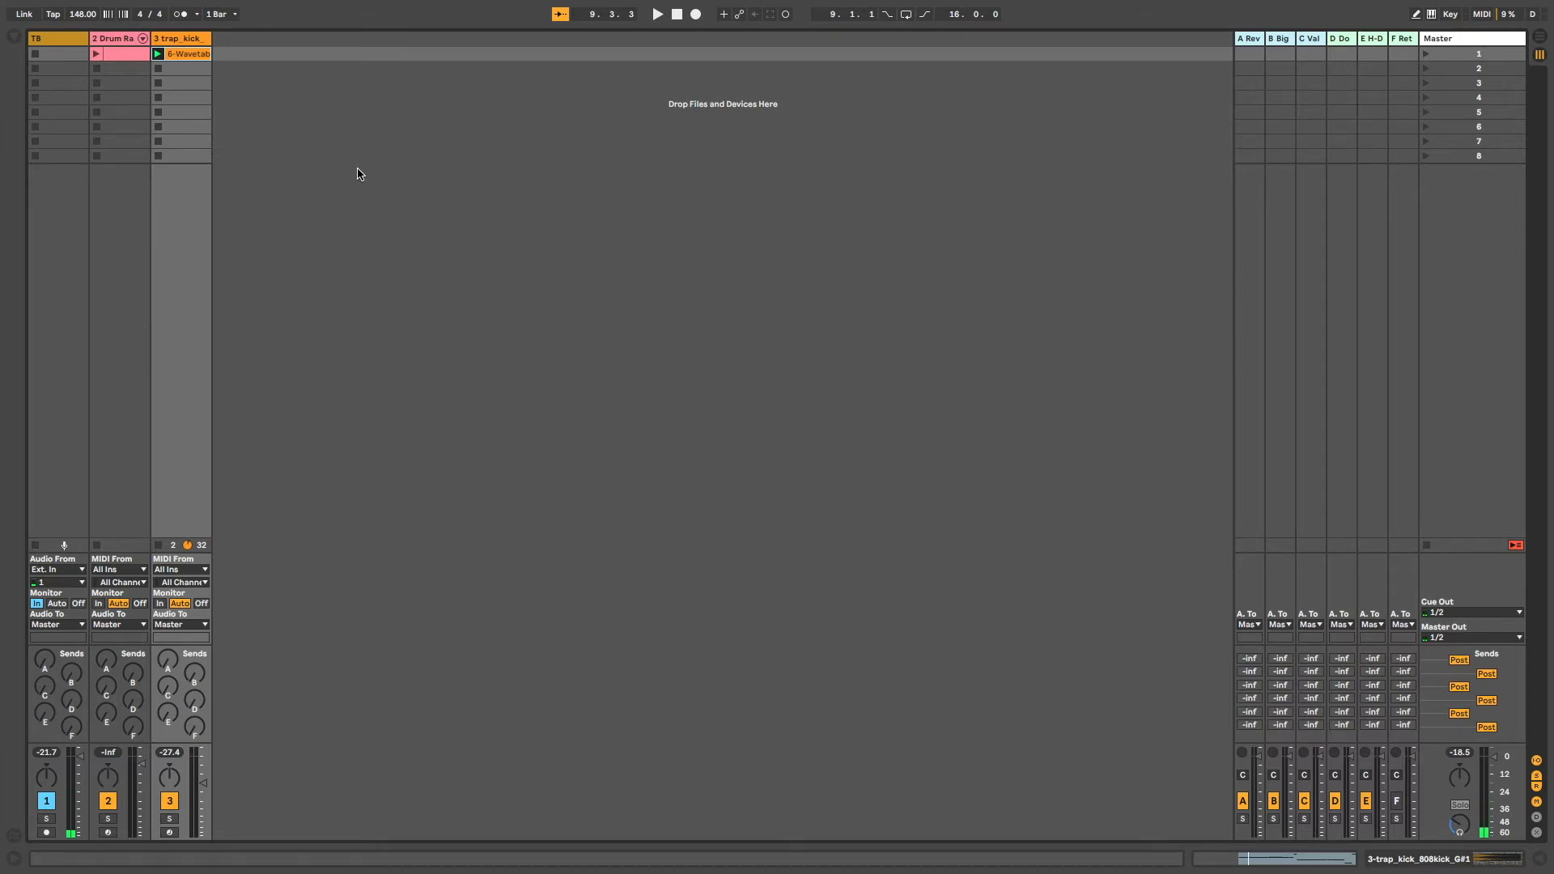
{"action": "key", "text": "super+alt+b"}
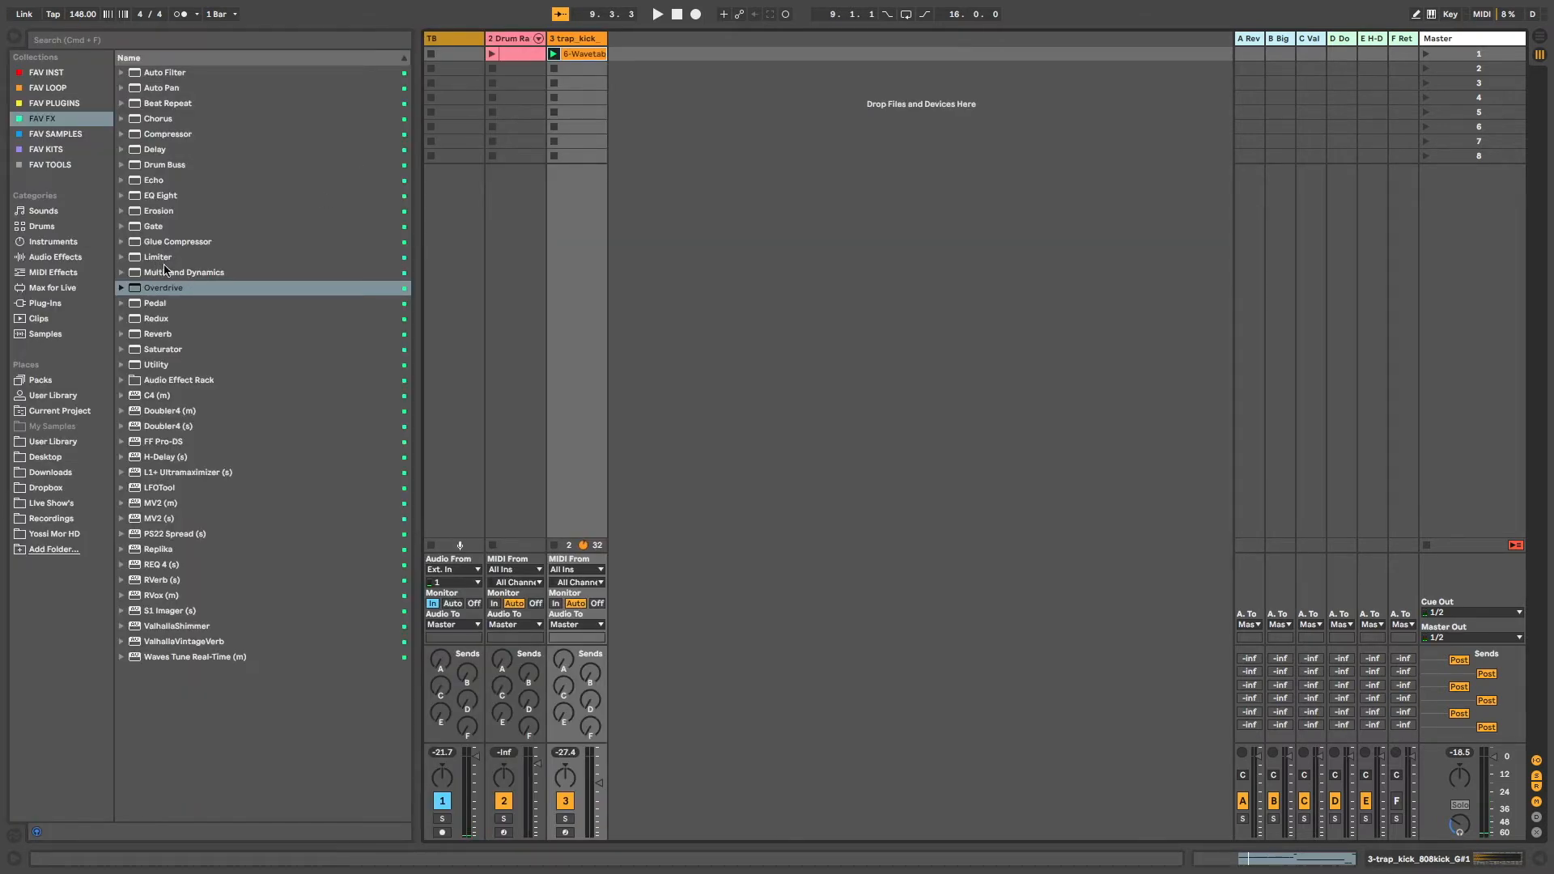
{"action": "left_click_drag", "start_coordinate": [150, 349], "coordinate": [569, 234]}
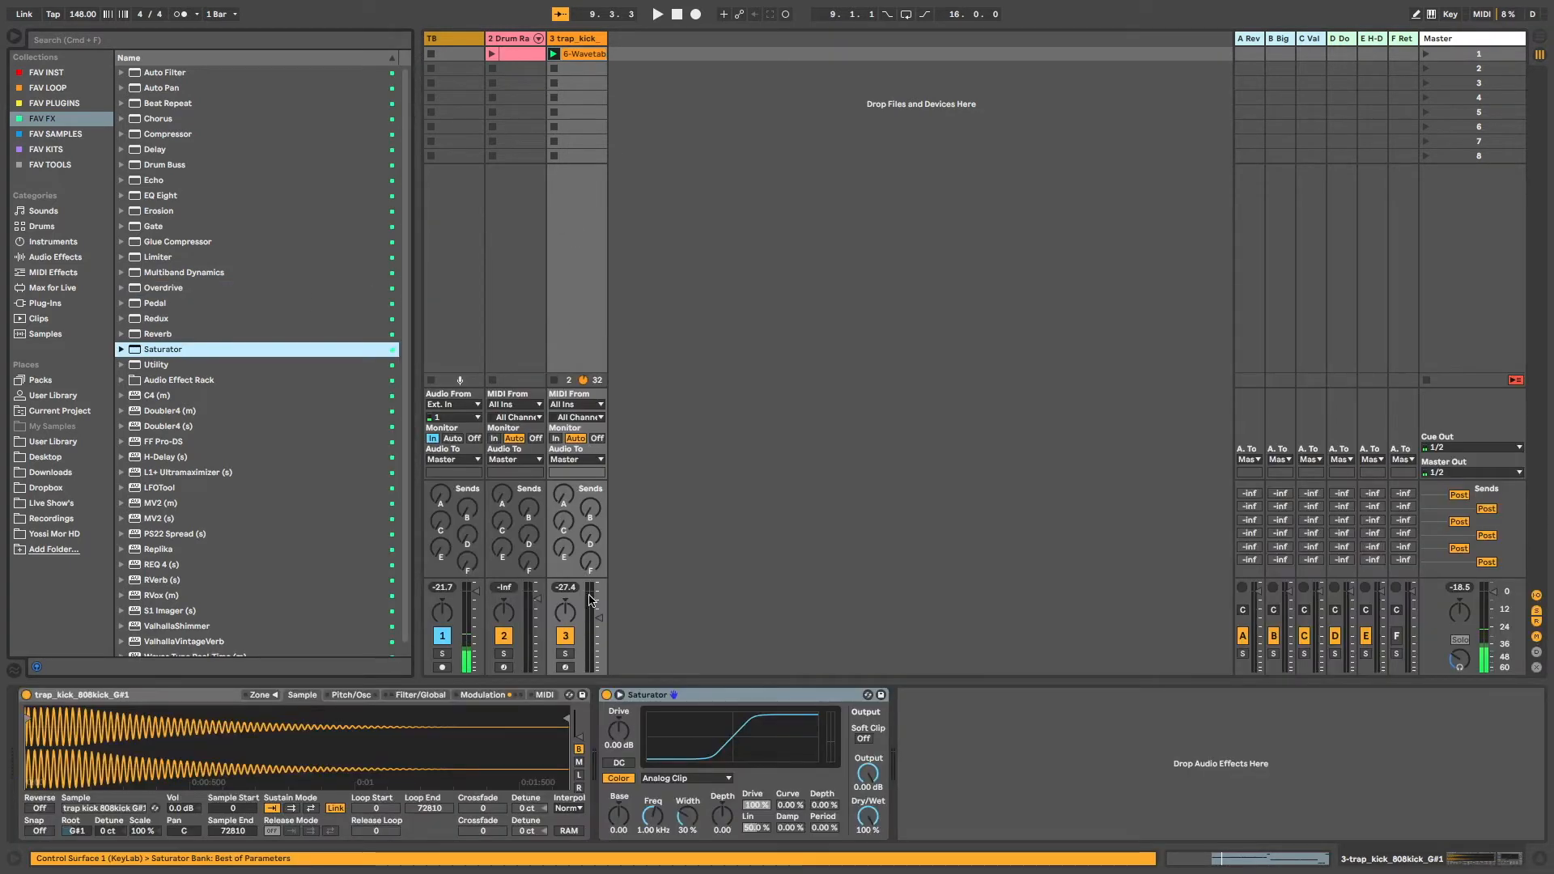
While the 808 plays, set the Saturator's Drive to 23.9 dB and Output to -16.9 dB, and compare it bypassed and active
{"action": "left_click", "coordinate": [554, 54]}
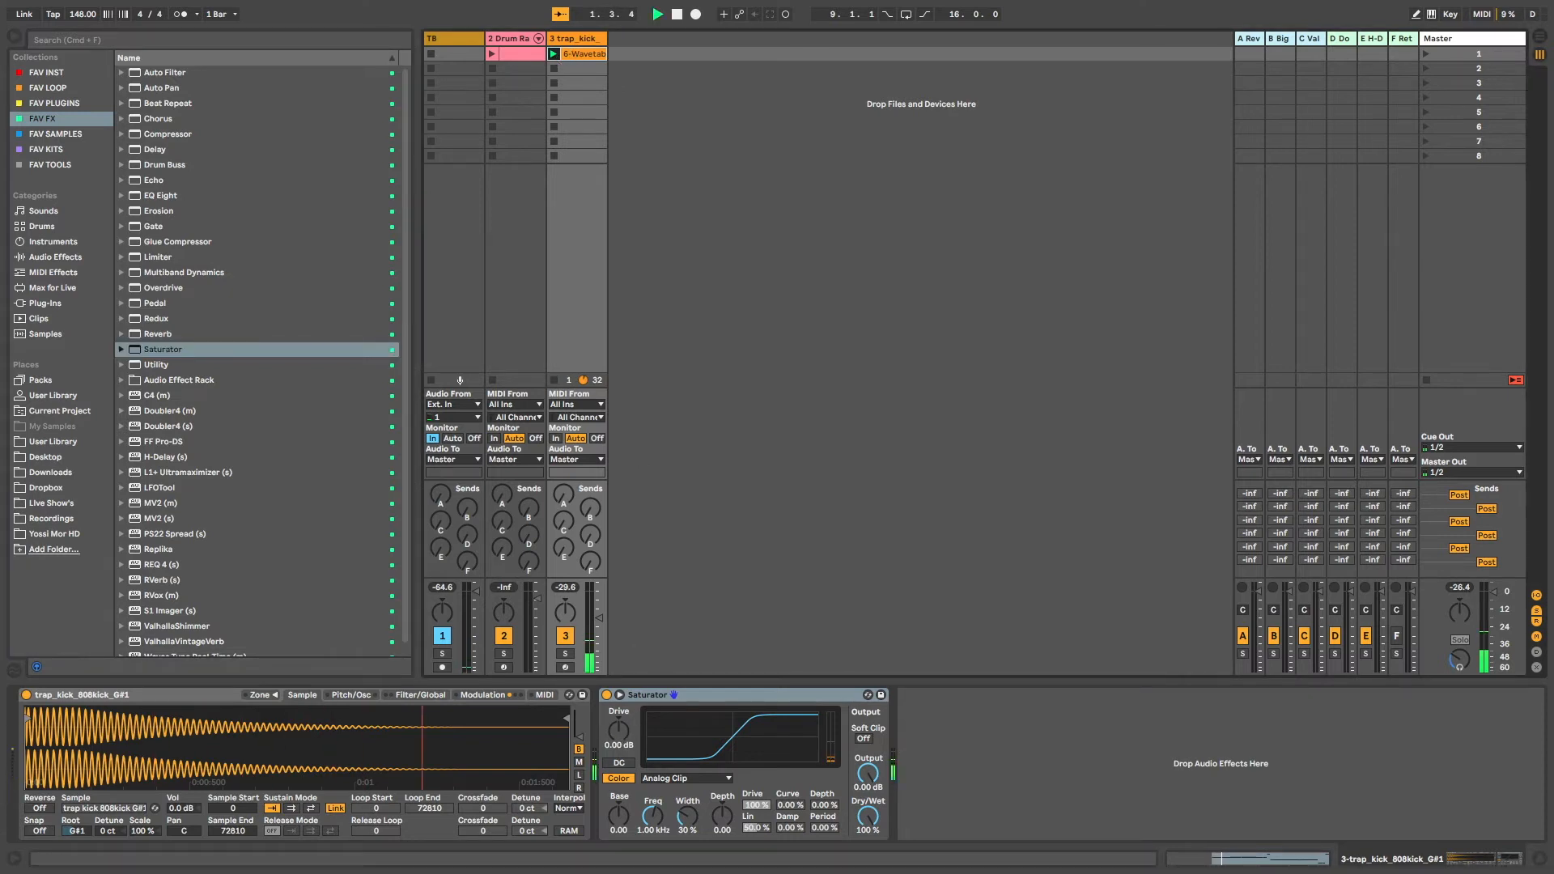
{"action": "left_click_drag", "start_coordinate": [619, 736], "coordinate": [619, 685]}
{"action": "mouse_move", "coordinate": [875, 787]}
{"action": "left_mouse_down"}
{"action": "mouse_move", "coordinate": [876, 804]}
{"action": "mouse_move", "coordinate": [858, 777]}
{"action": "left_mouse_up"}
{"action": "left_click_drag", "start_coordinate": [625, 742], "coordinate": [620, 729]}
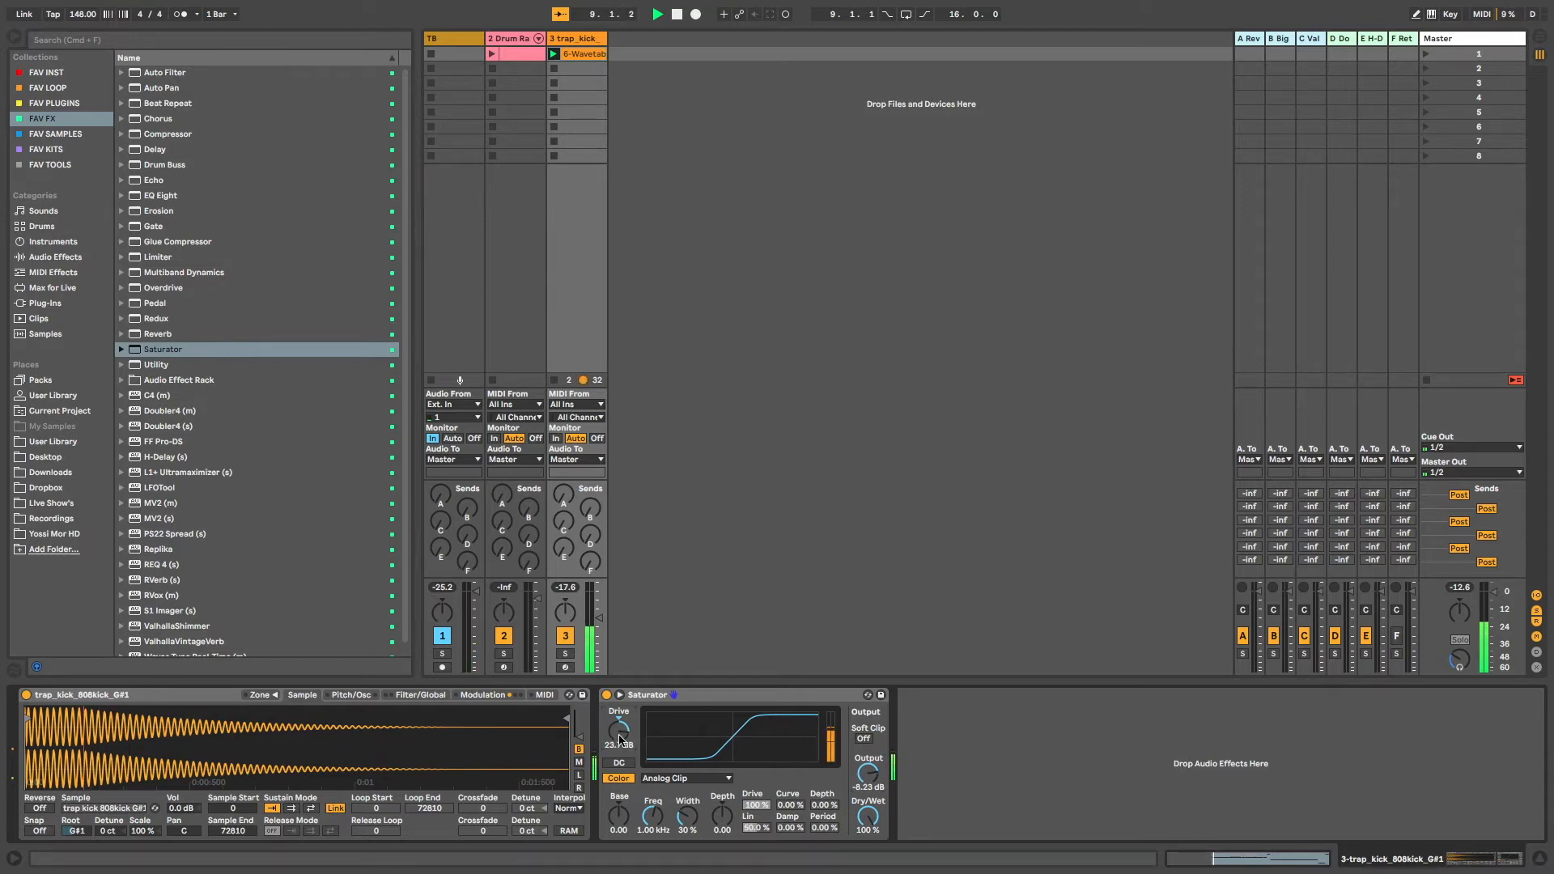
{"action": "mouse_move", "coordinate": [866, 776]}
{"action": "left_mouse_down"}
{"action": "mouse_move", "coordinate": [866, 797]}
{"action": "mouse_move", "coordinate": [866, 784]}
{"action": "left_mouse_up"}
{"action": "left_click", "coordinate": [606, 695]}
{"action": "left_click", "coordinate": [606, 695]}
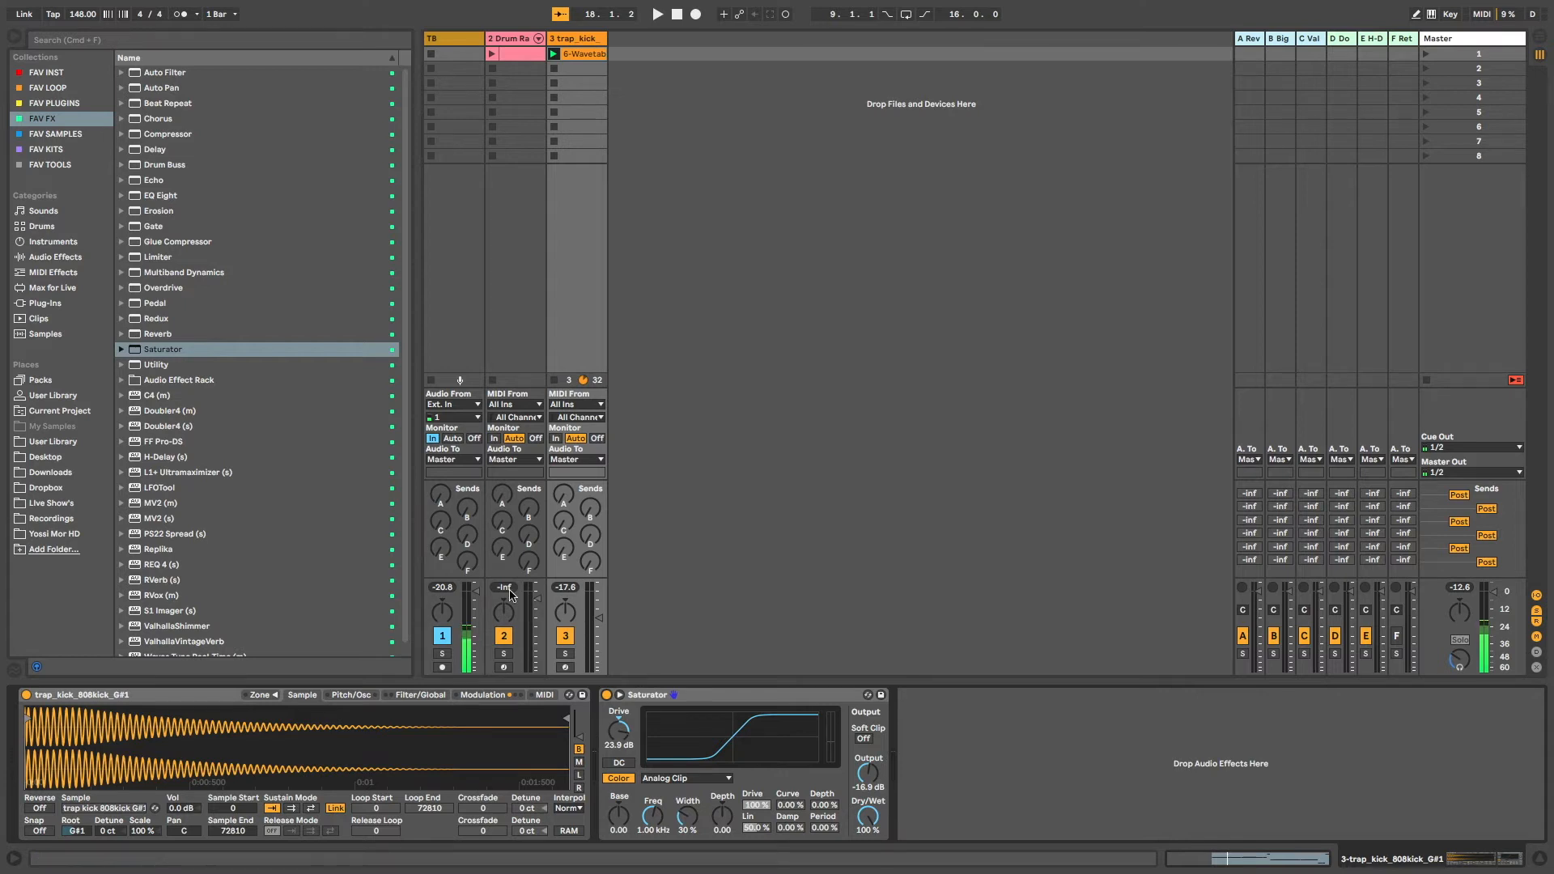
Add an Overdrive after the Saturator on the 808 track with Dry/Wet at 10 %, and select scene 1
{"action": "left_click_drag", "start_coordinate": [154, 288], "coordinate": [876, 741]}
{"action": "key", "text": "space"}
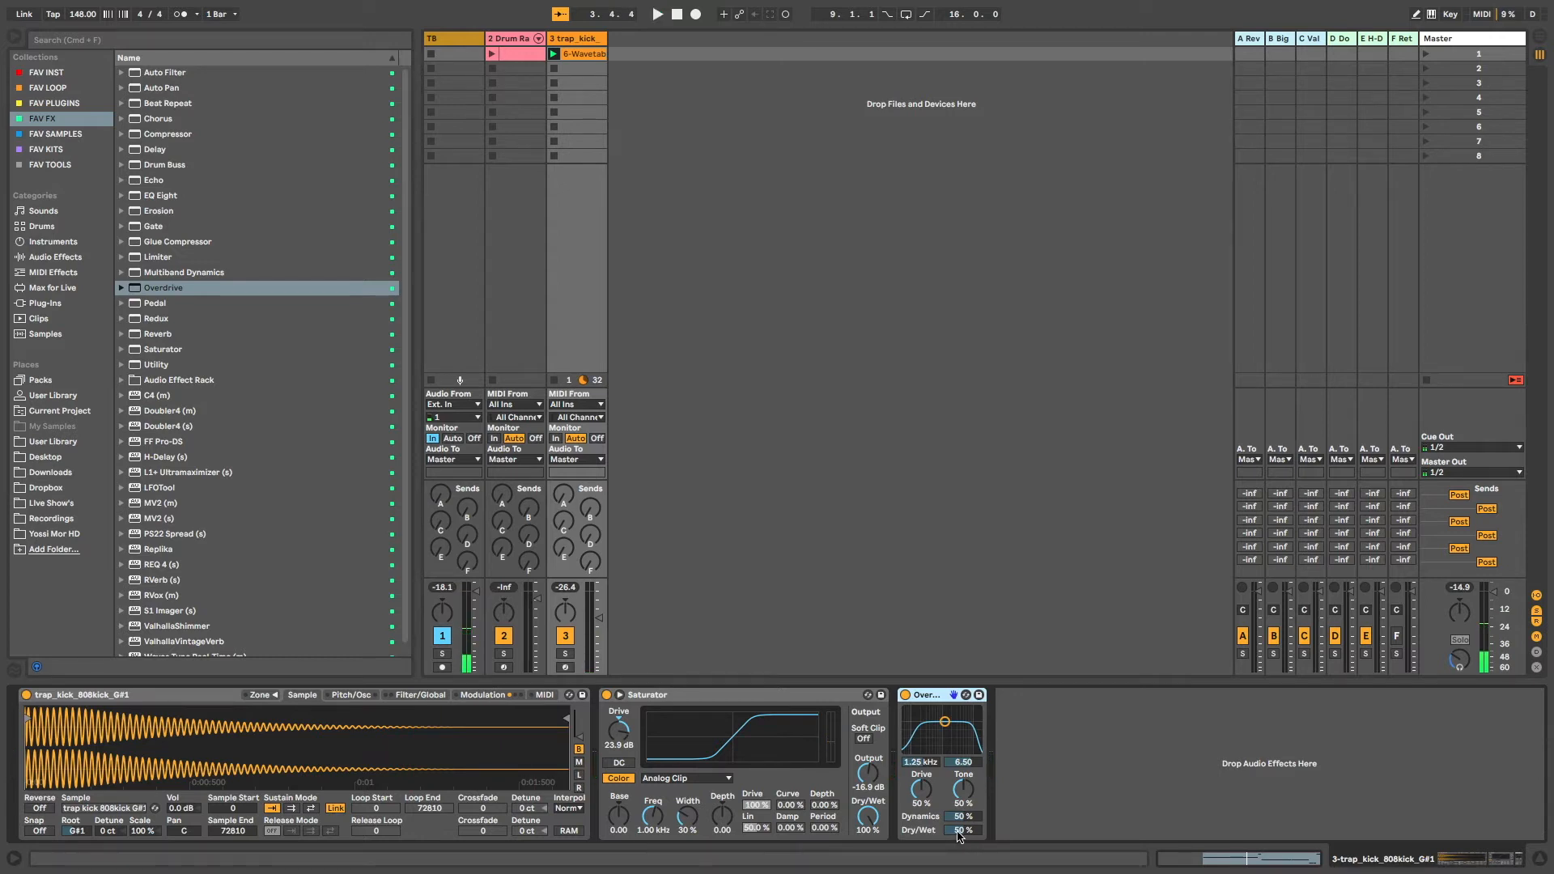
{"action": "left_click_drag", "start_coordinate": [961, 830], "coordinate": [960, 851]}
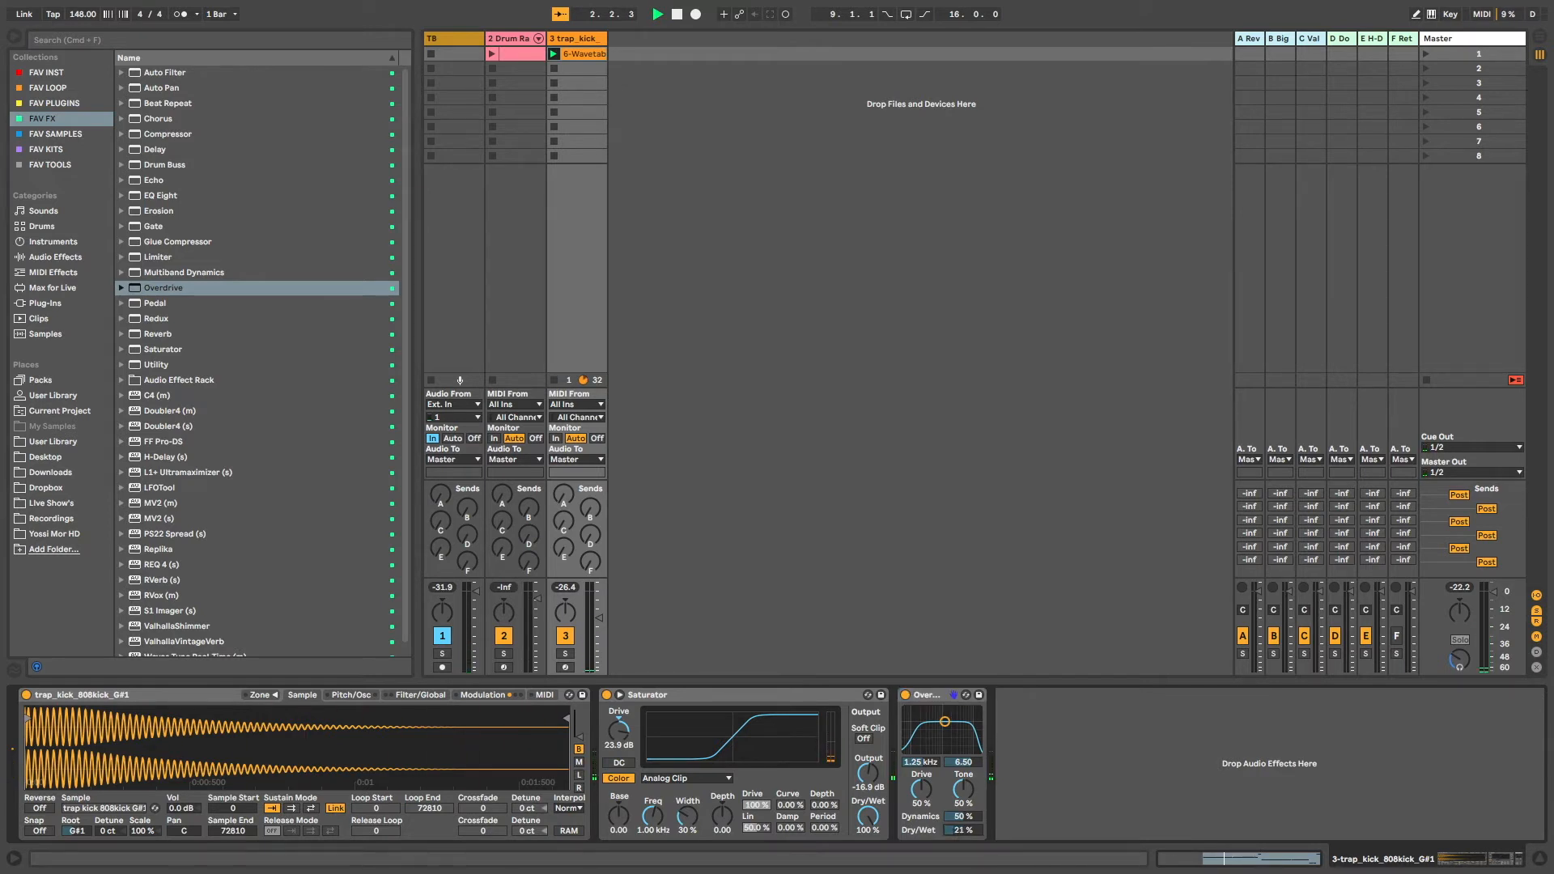
{"action": "left_click_drag", "start_coordinate": [960, 855], "coordinate": [960, 862]}
{"action": "left_click", "coordinate": [1461, 57]}
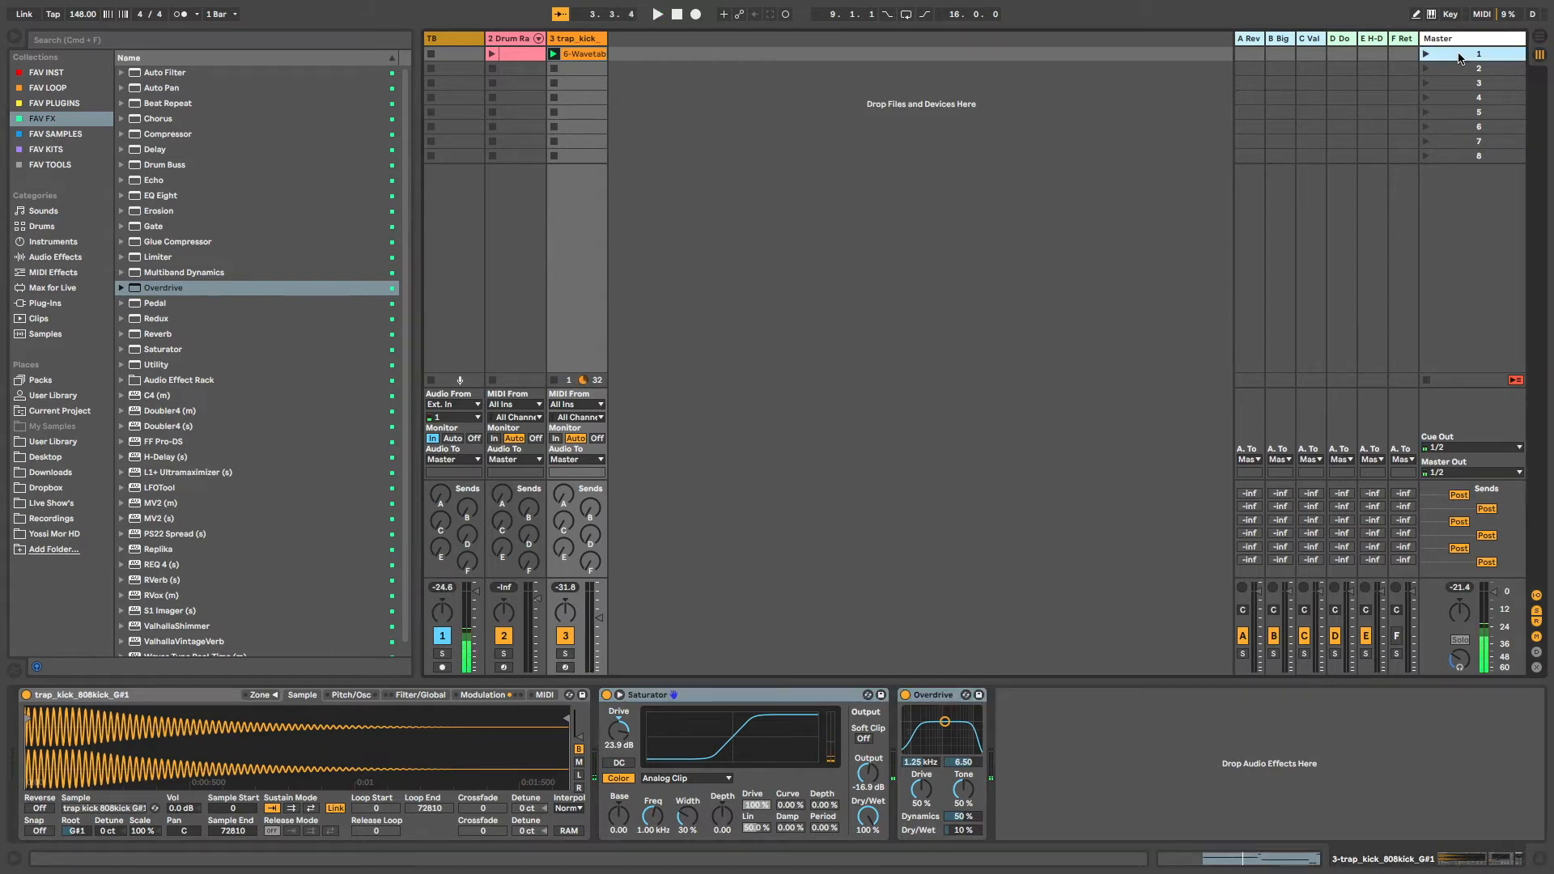
Launch scene 1, and load a Wavetable from the FAV PLUGINS collection onto MIDI track 4
{"action": "key", "text": "Return"}
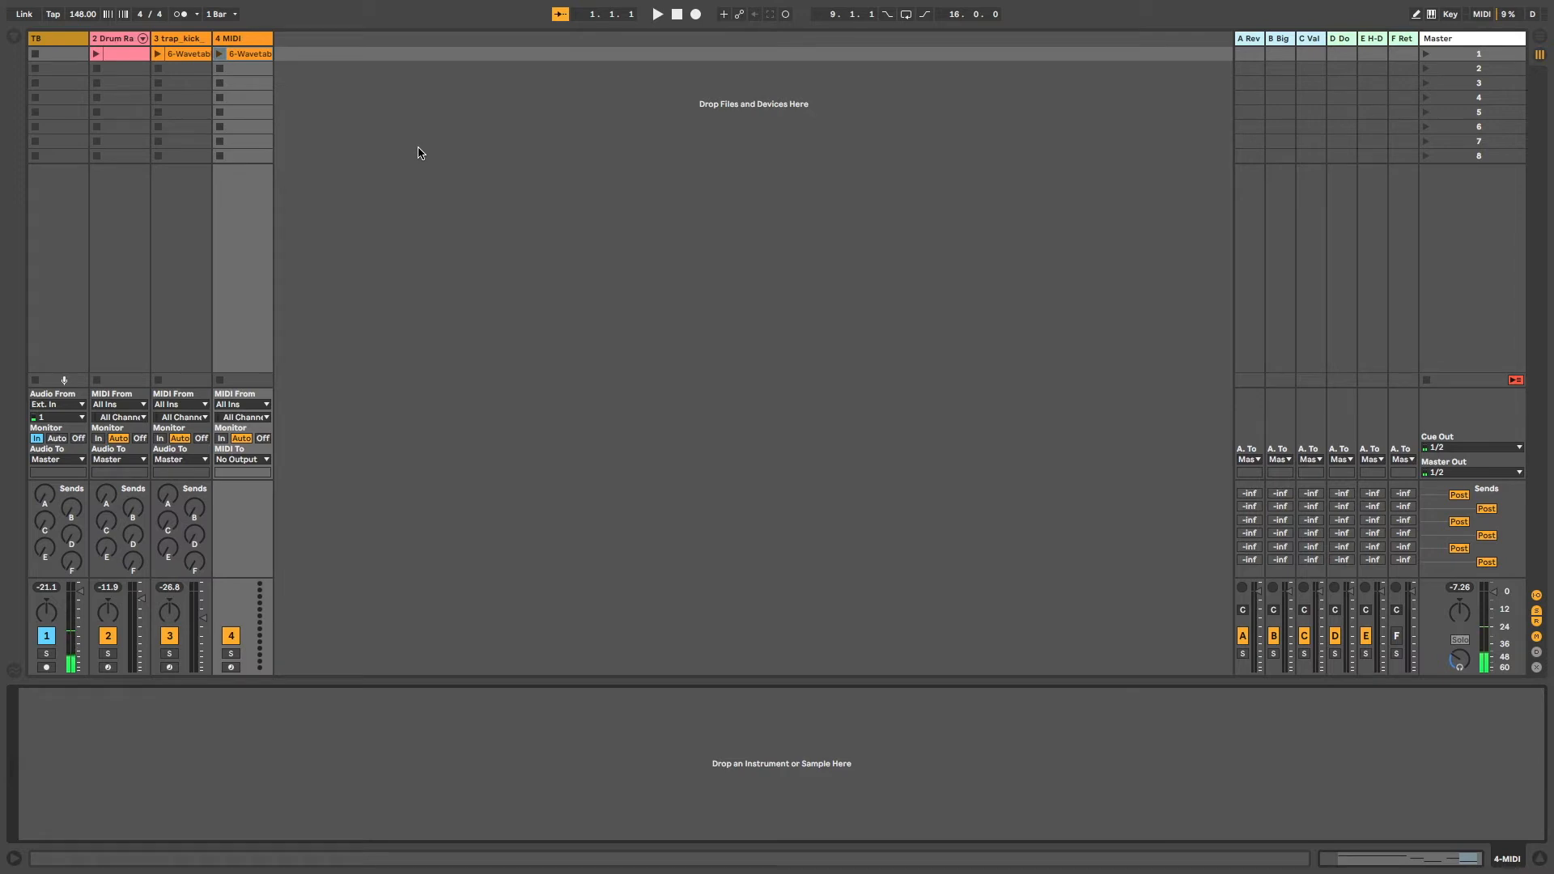
{"action": "key", "text": "super+alt+b"}
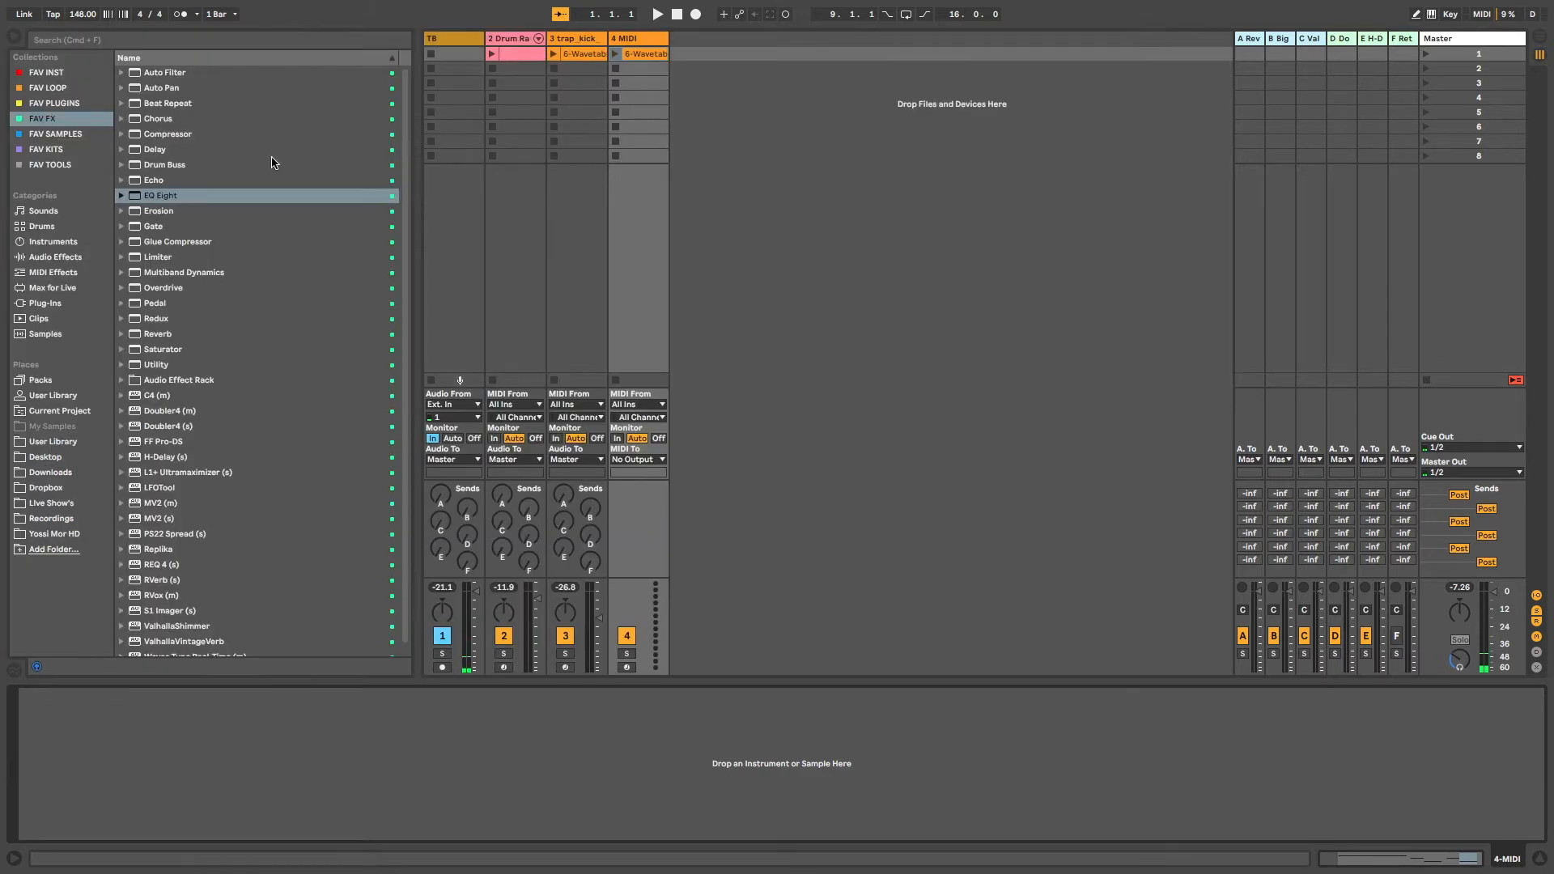
{"action": "left_click", "coordinate": [45, 104]}
{"action": "left_click_drag", "start_coordinate": [146, 89], "coordinate": [628, 88]}
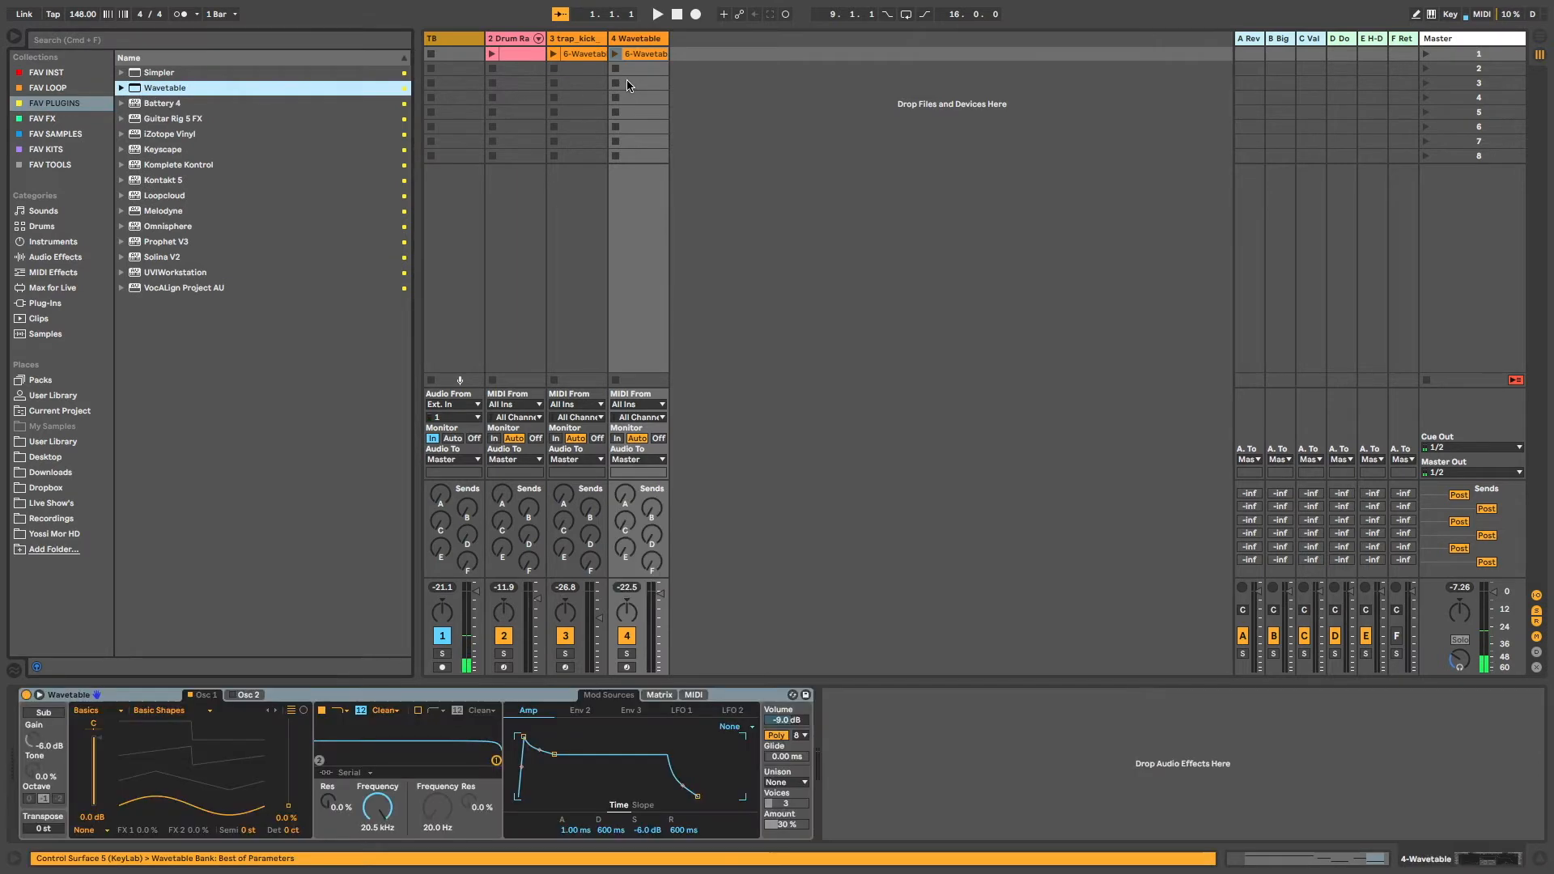
{"action": "key", "text": "super+alt+b"}
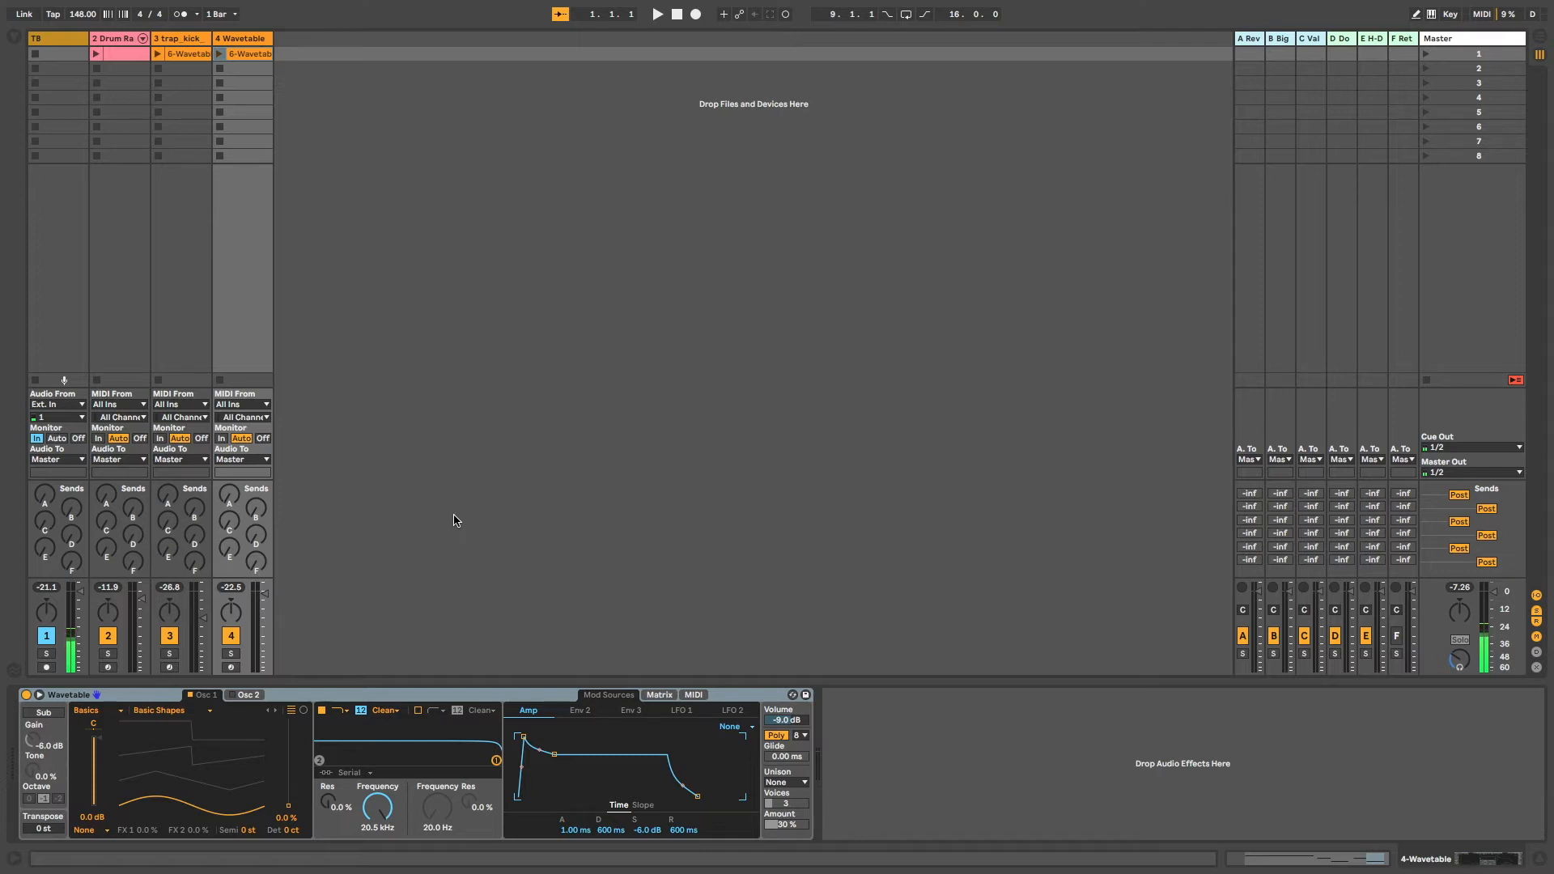
Set Wavetable's Osc 1 position to 69 % and its low-pass filter to 265 Hz with 15 % resonance while auditioning the clip
{"action": "left_click_drag", "start_coordinate": [186, 797], "coordinate": [187, 751]}
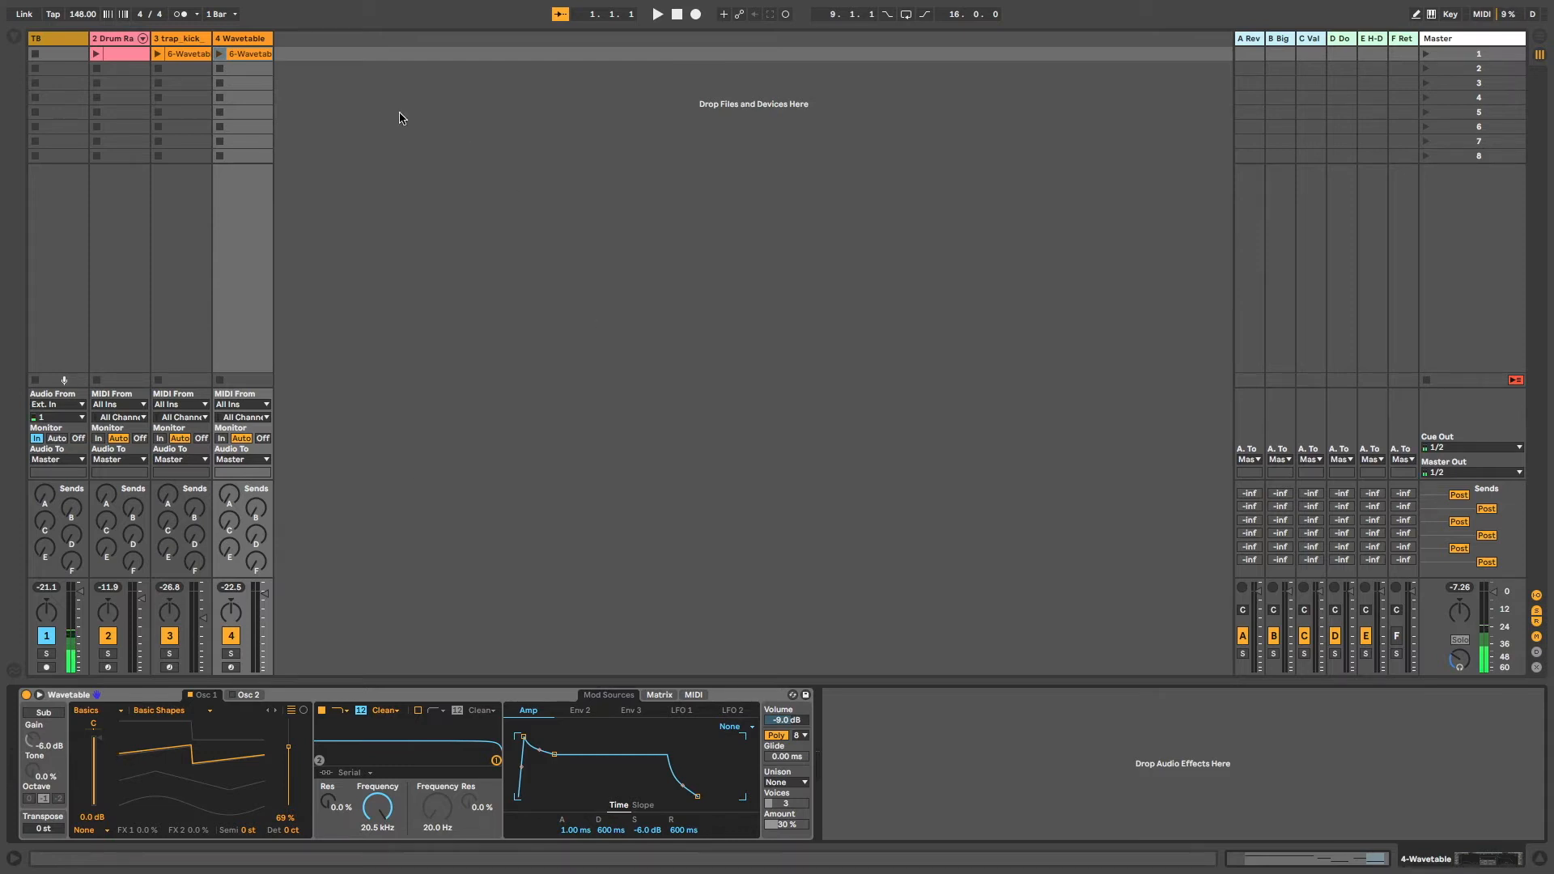
{"action": "left_click", "coordinate": [219, 54]}
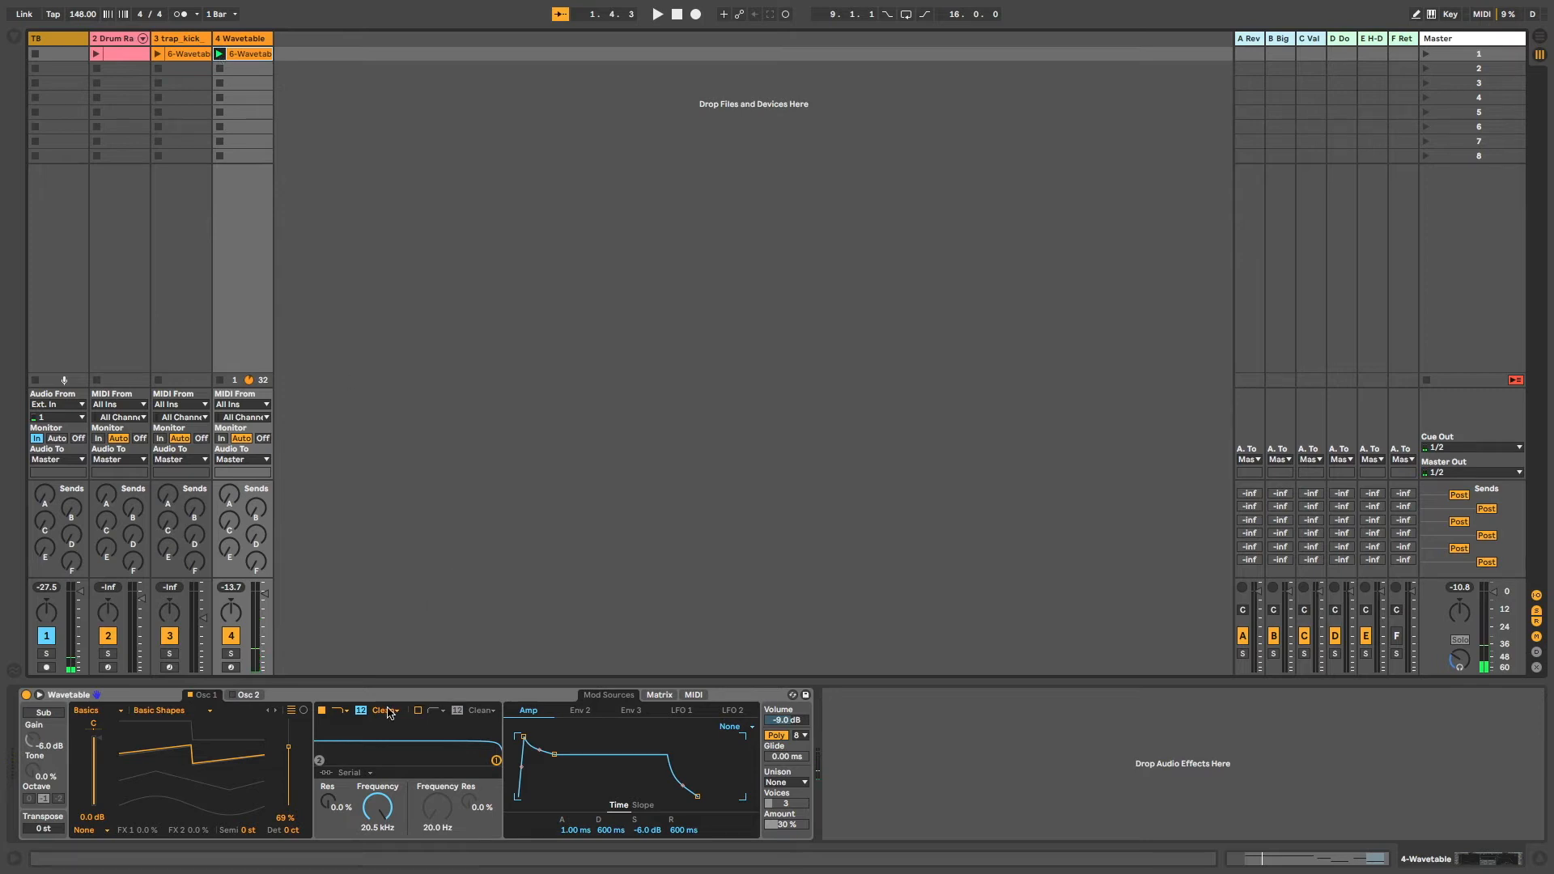
{"action": "left_click_drag", "start_coordinate": [377, 807], "coordinate": [377, 870]}
{"action": "left_click_drag", "start_coordinate": [339, 801], "coordinate": [338, 785]}
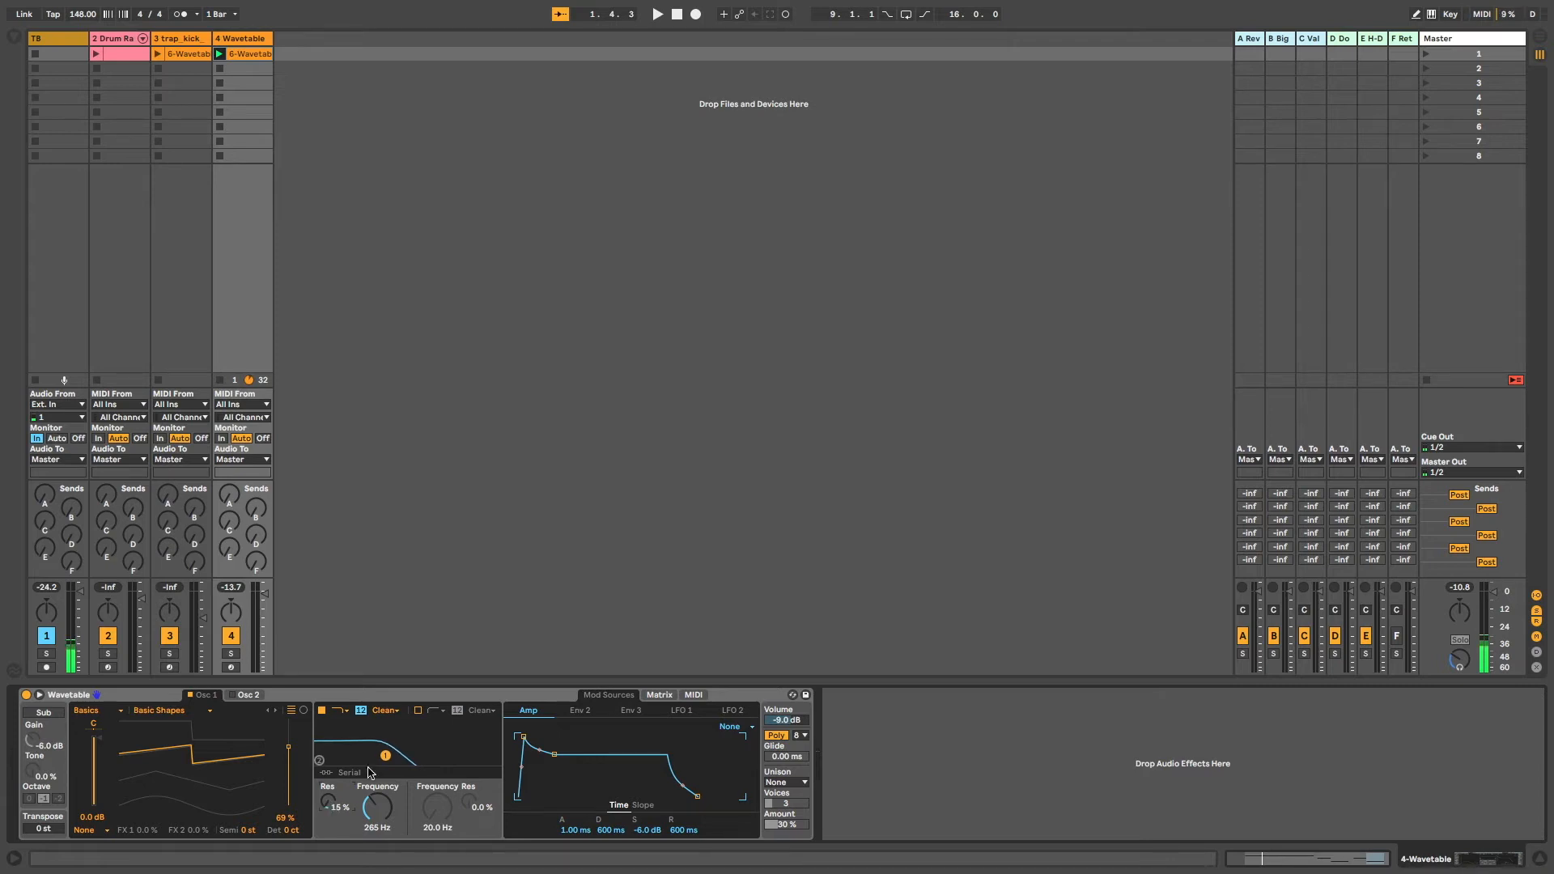
{"action": "left_click", "coordinate": [220, 54]}
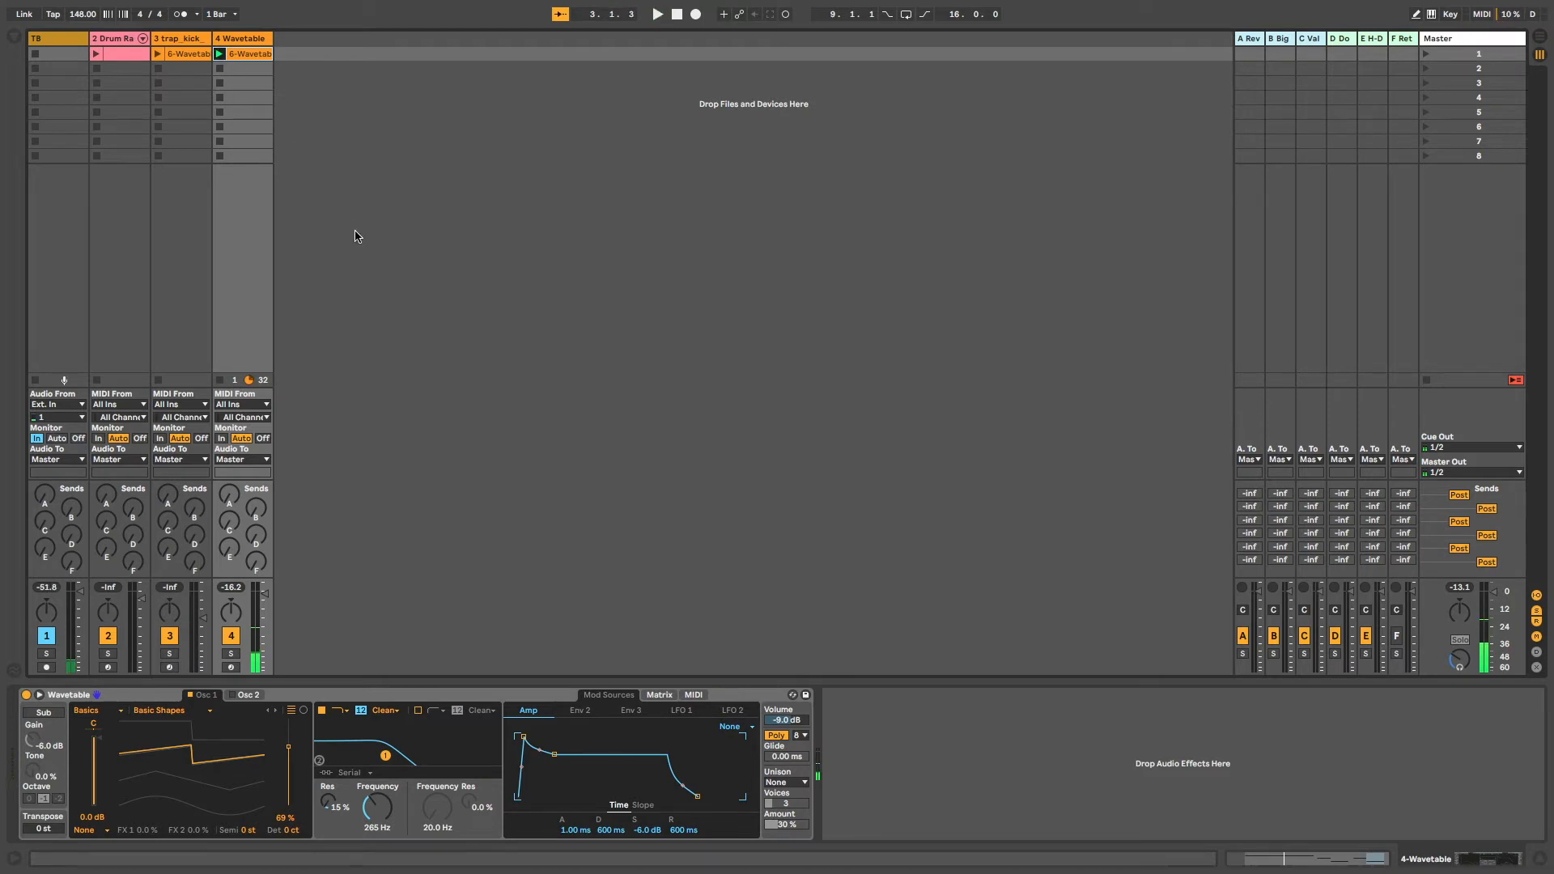
Add an EQ Eight from FAV FX after the Wavetable, move its low-cut band to 220 Hz, and audition the clip
{"action": "key", "text": "super+alt+b"}
{"action": "left_click", "coordinate": [42, 118]}
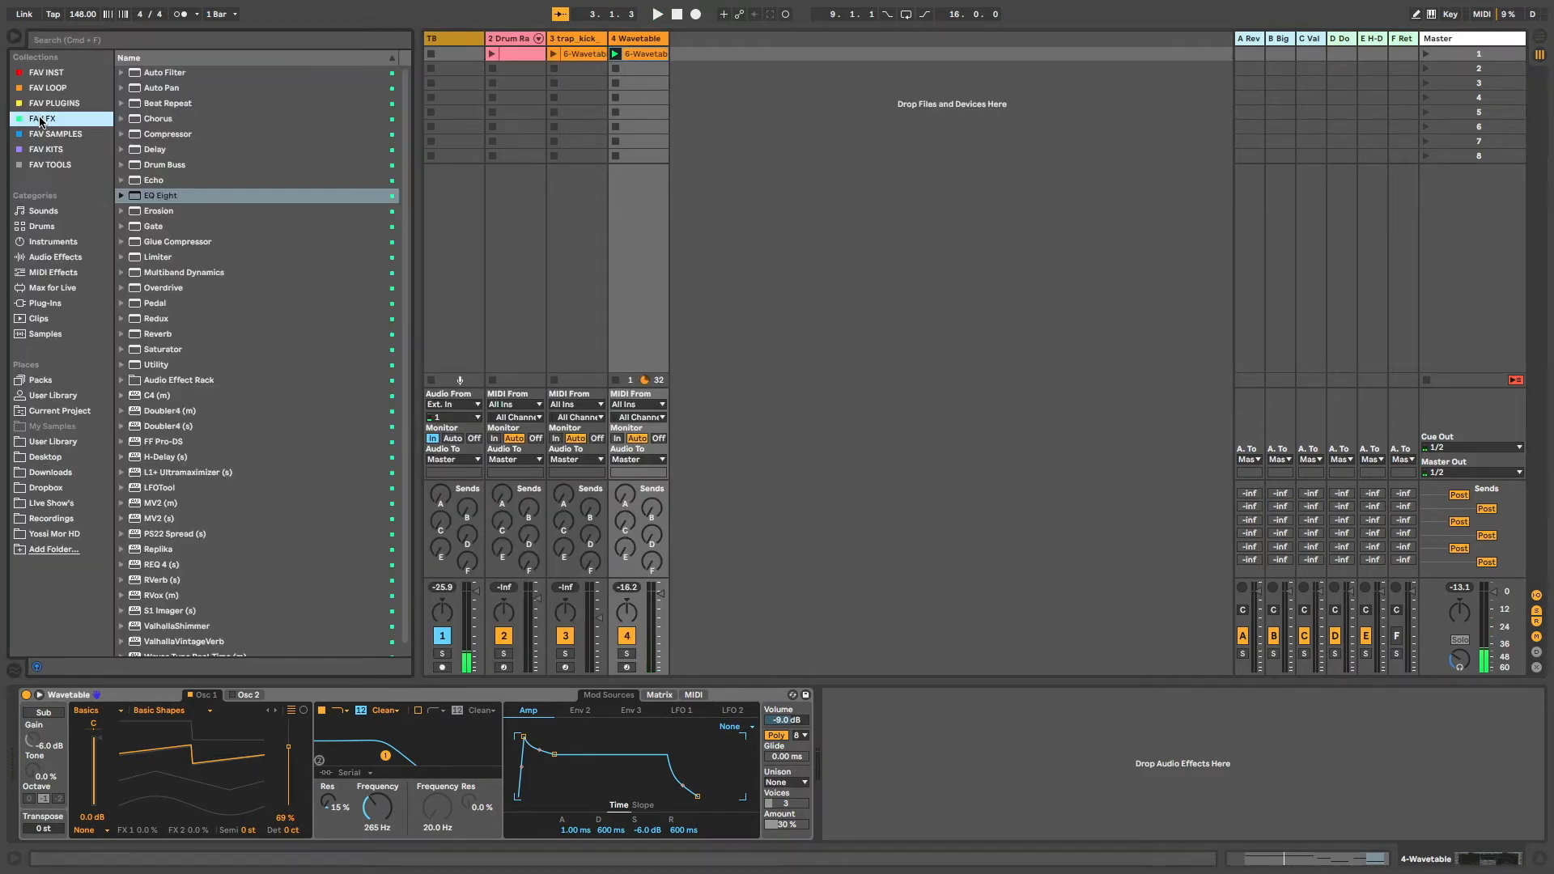
{"action": "left_click_drag", "start_coordinate": [162, 195], "coordinate": [818, 699]}
{"action": "left_click_drag", "start_coordinate": [912, 767], "coordinate": [986, 768]}
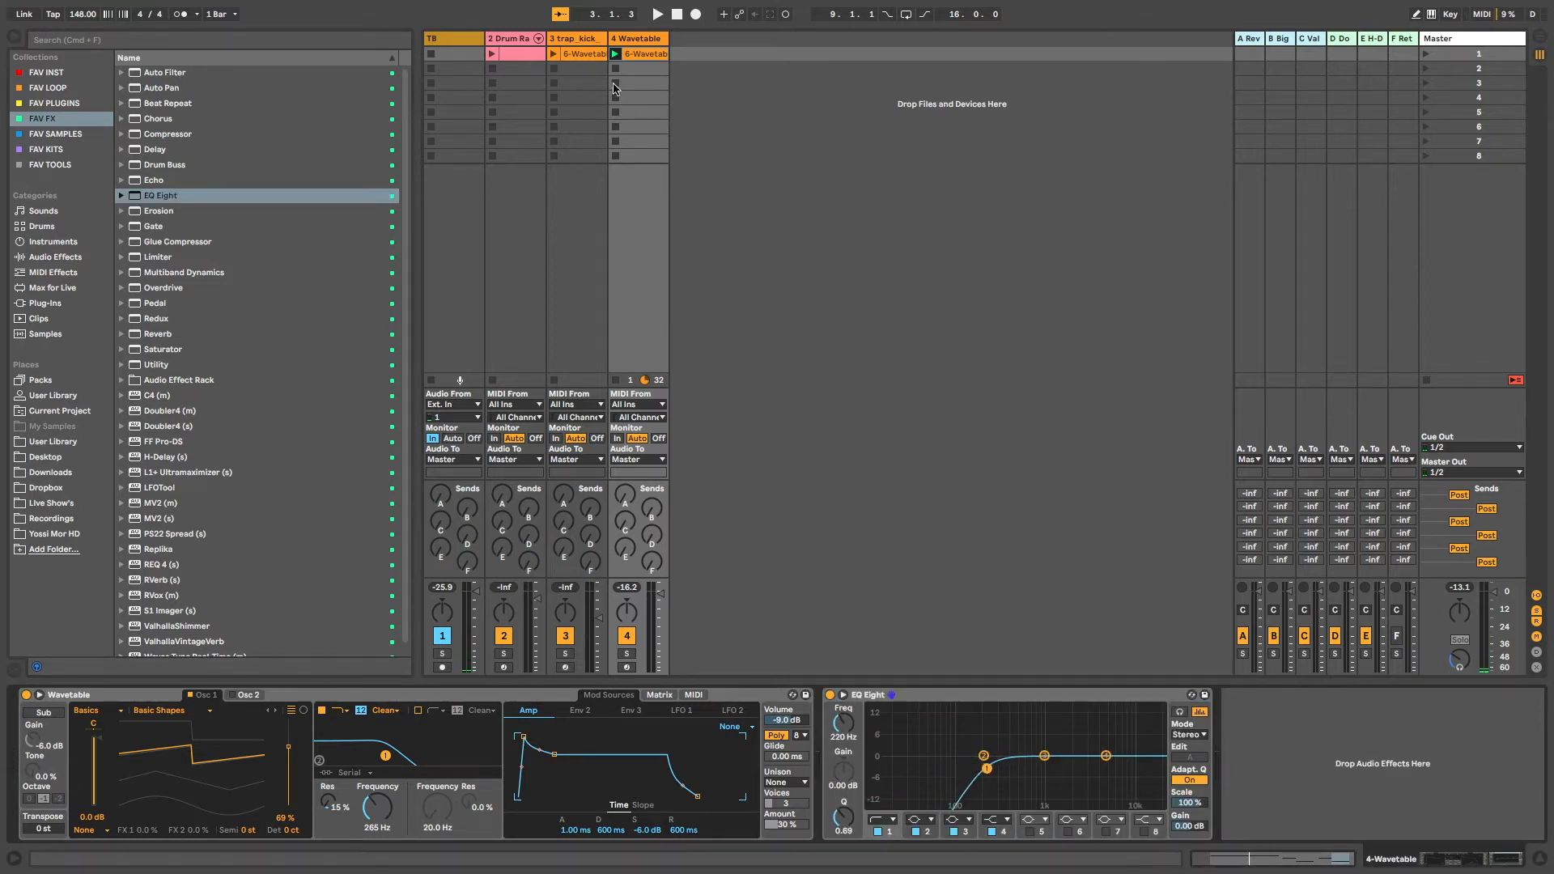
{"action": "left_click", "coordinate": [617, 55]}
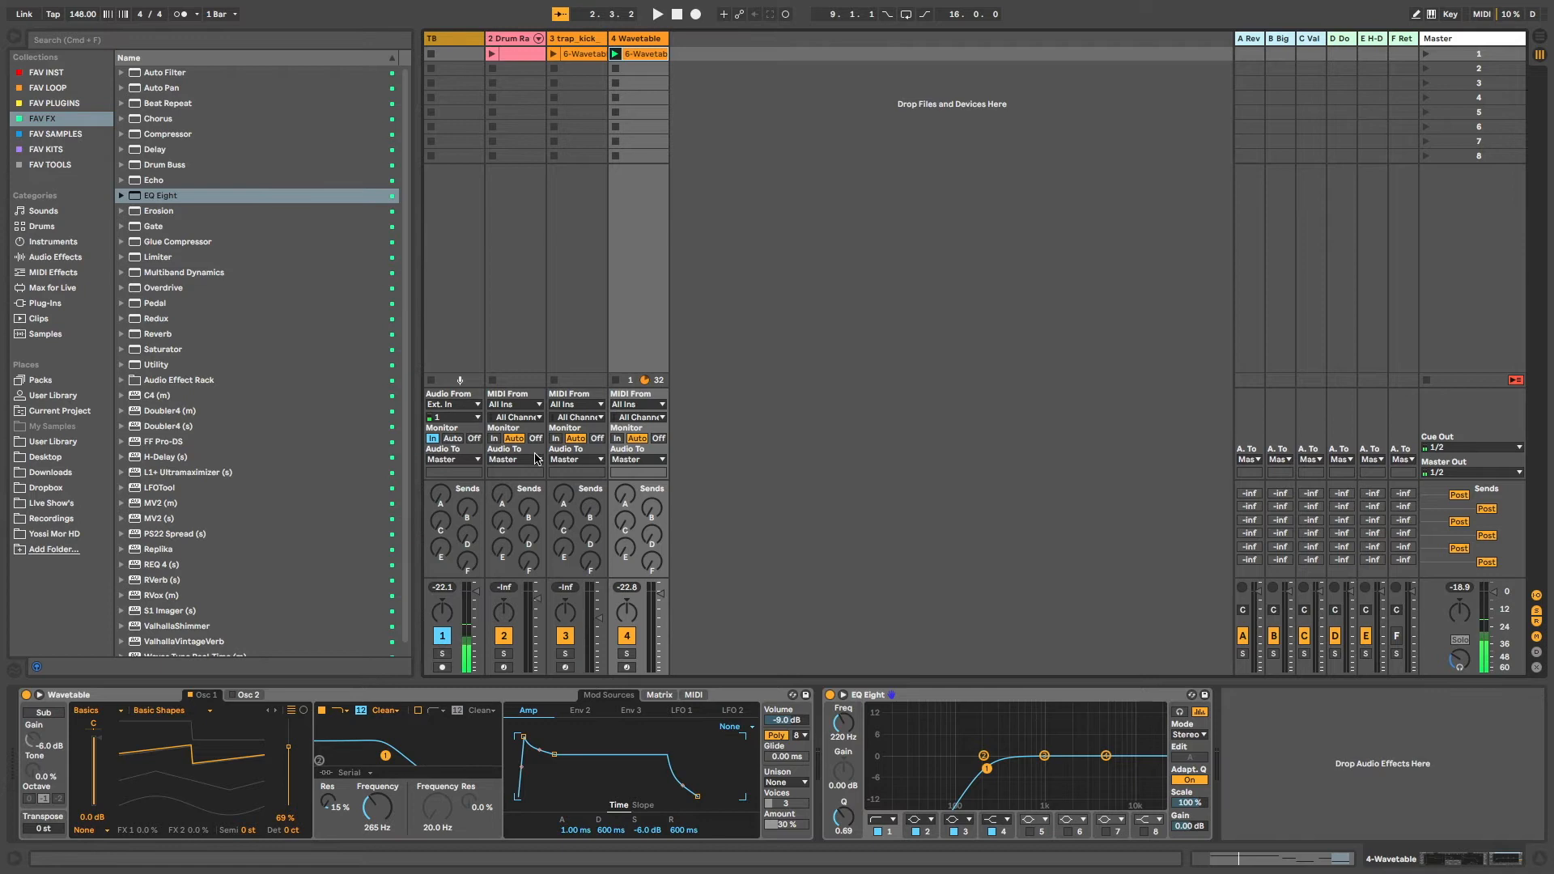
Lengthen the Wavetable's amp envelope attack to 869 ms and audition the clip
{"action": "left_click_drag", "start_coordinate": [524, 739], "coordinate": [552, 737]}
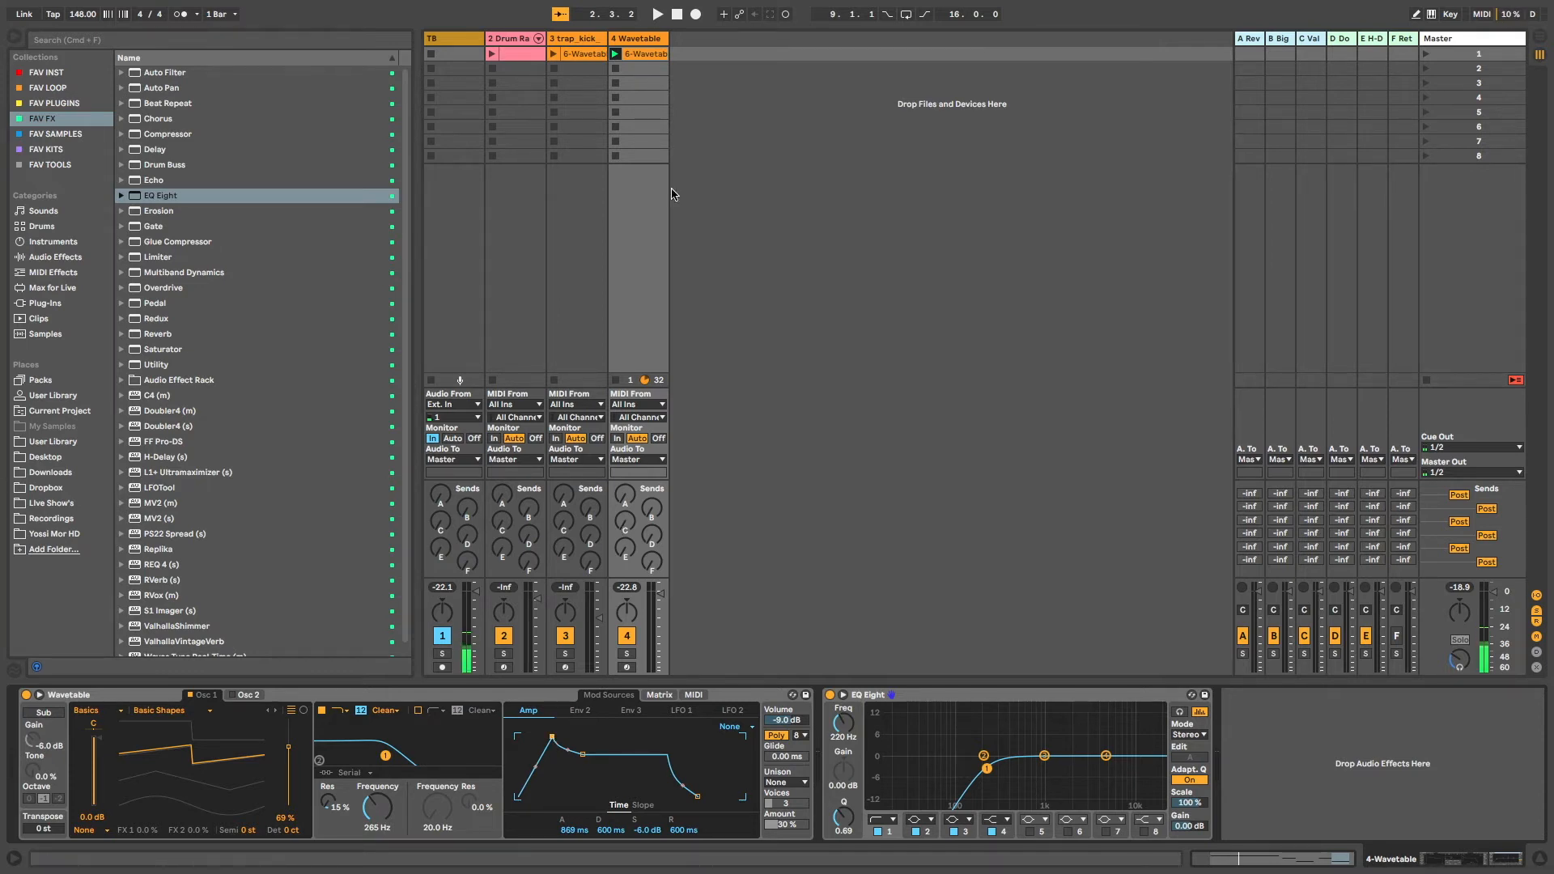
{"action": "left_click", "coordinate": [615, 55]}
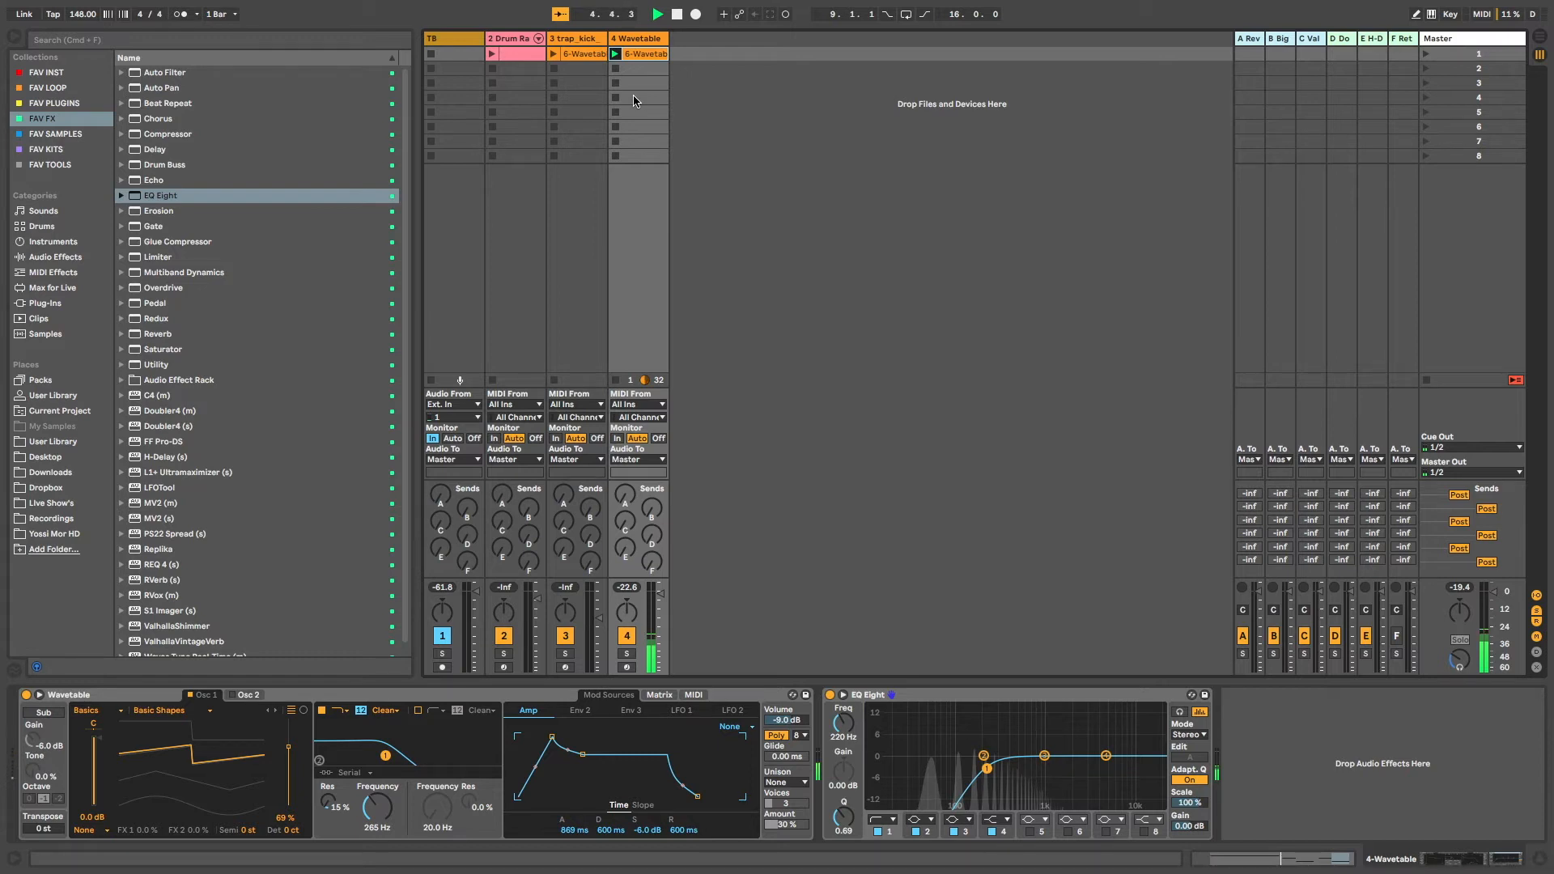
{"action": "key", "text": "space"}
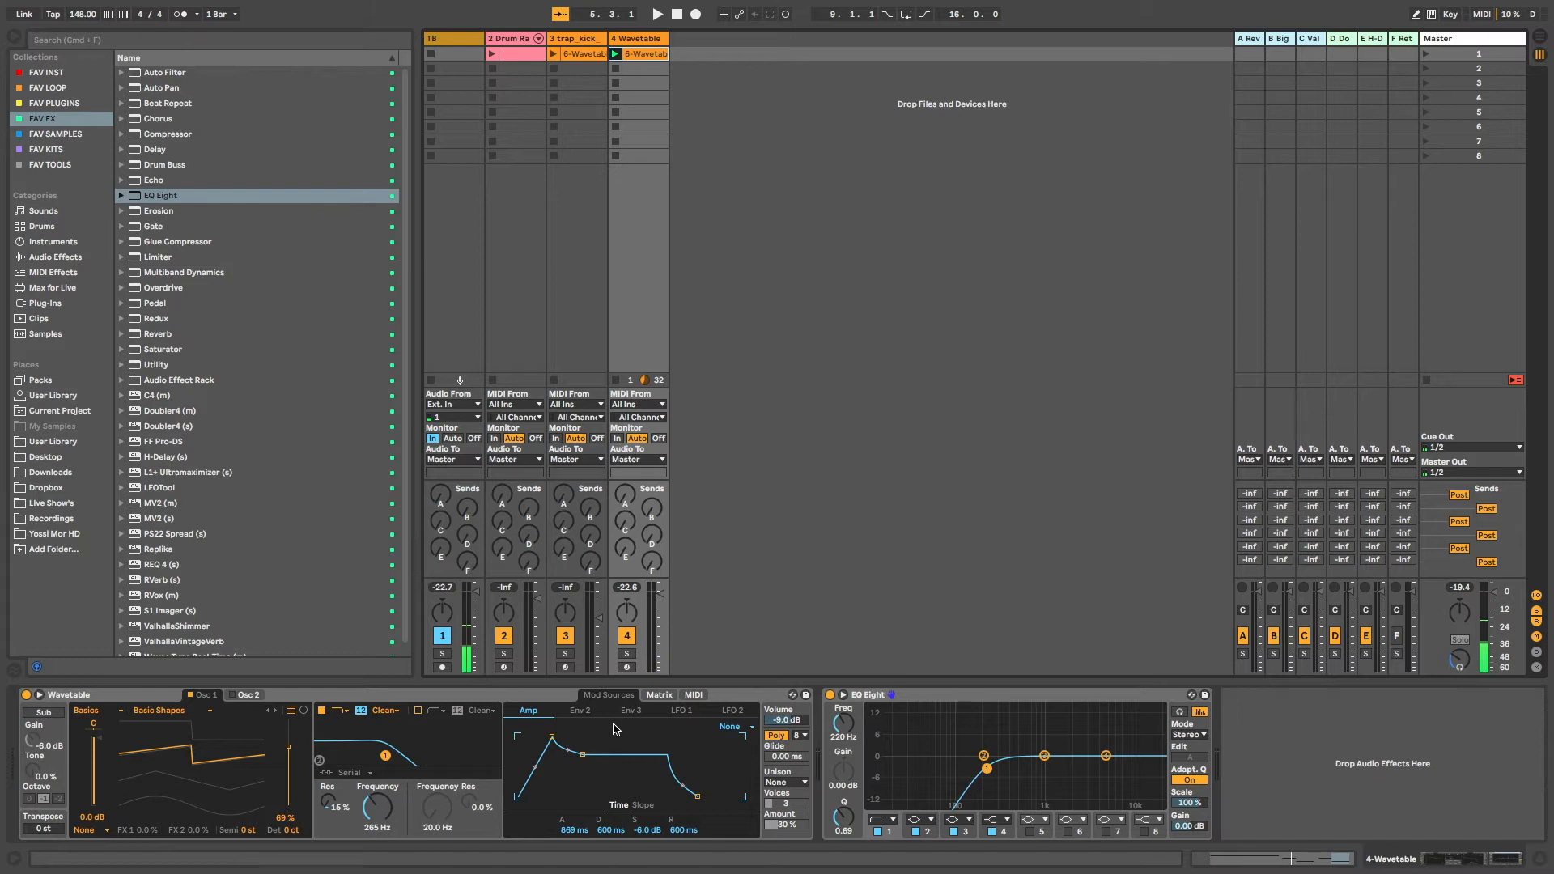
Set the Wavetable's unison mode to Classic with 5 voices and play the clip
{"action": "left_click", "coordinate": [789, 783]}
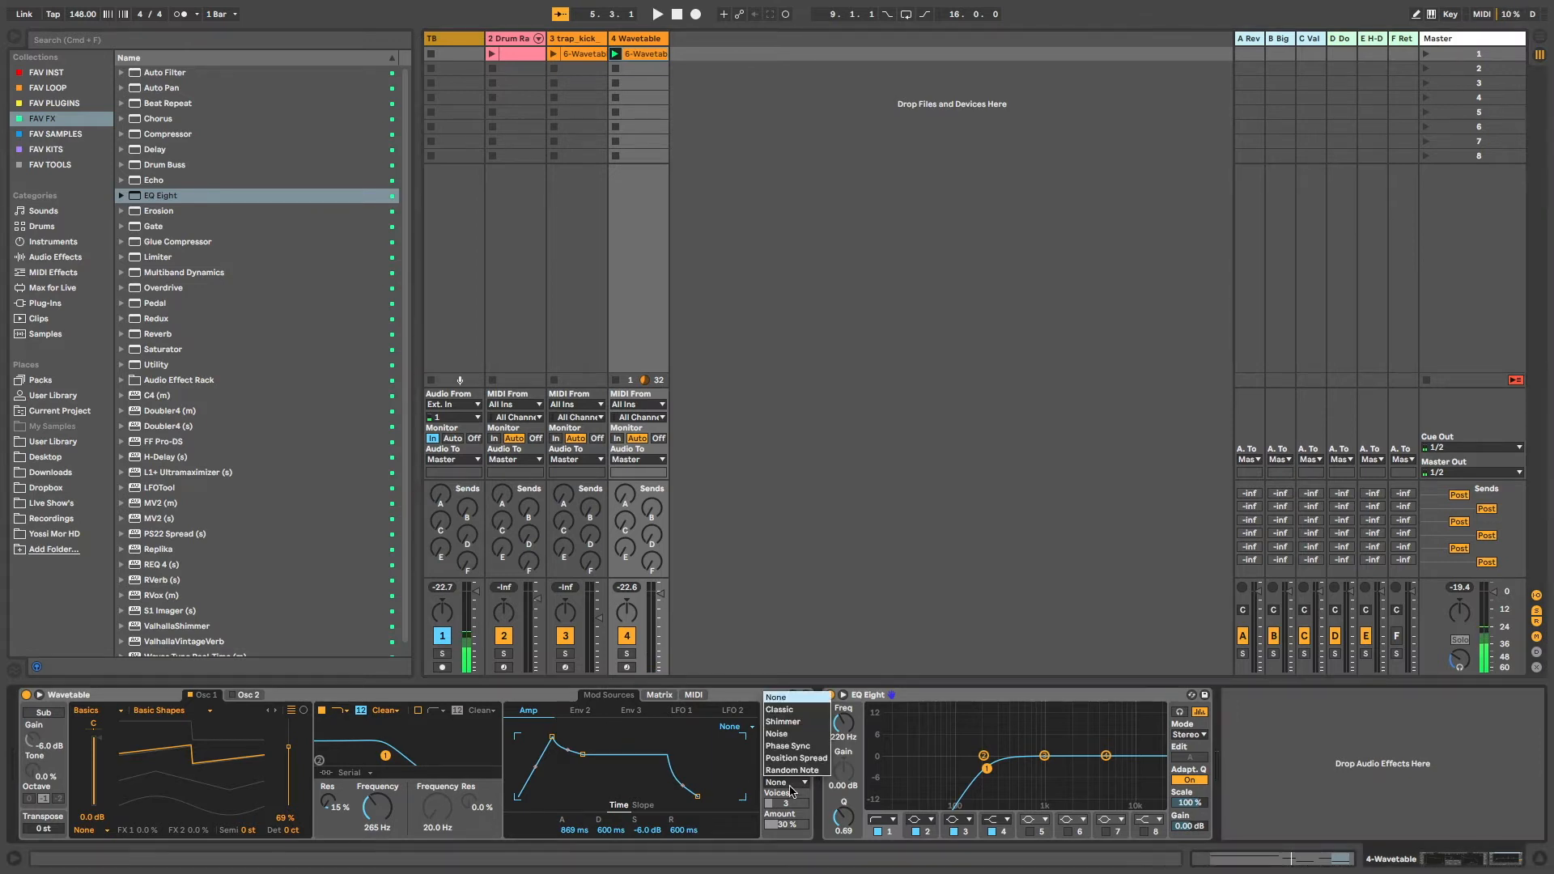
{"action": "left_click", "coordinate": [791, 709]}
{"action": "left_click_drag", "start_coordinate": [786, 803], "coordinate": [785, 795]}
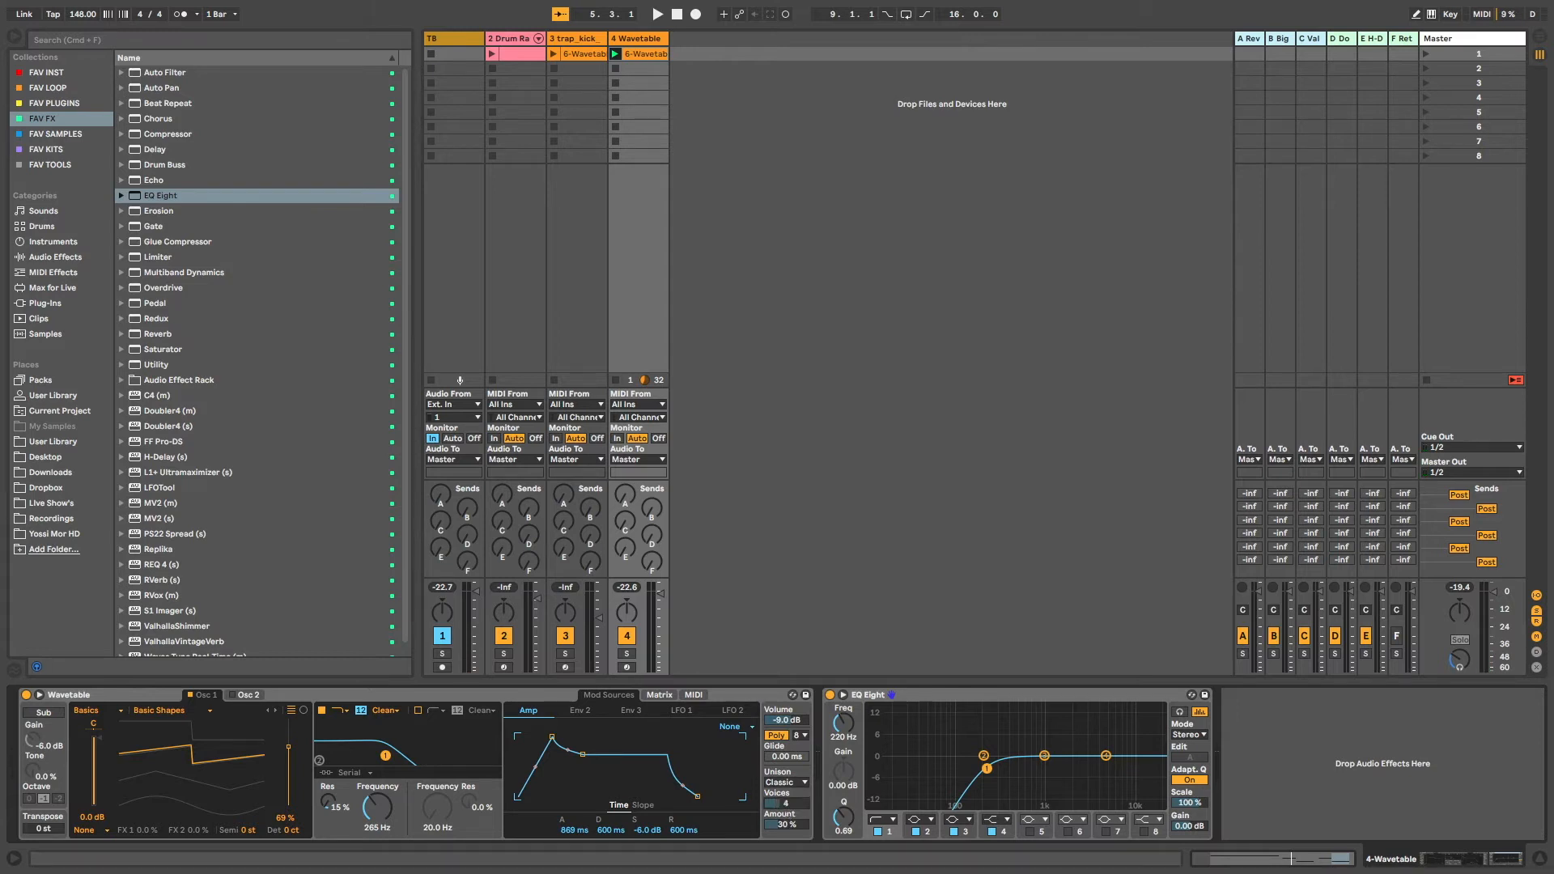
{"action": "key", "text": "space"}
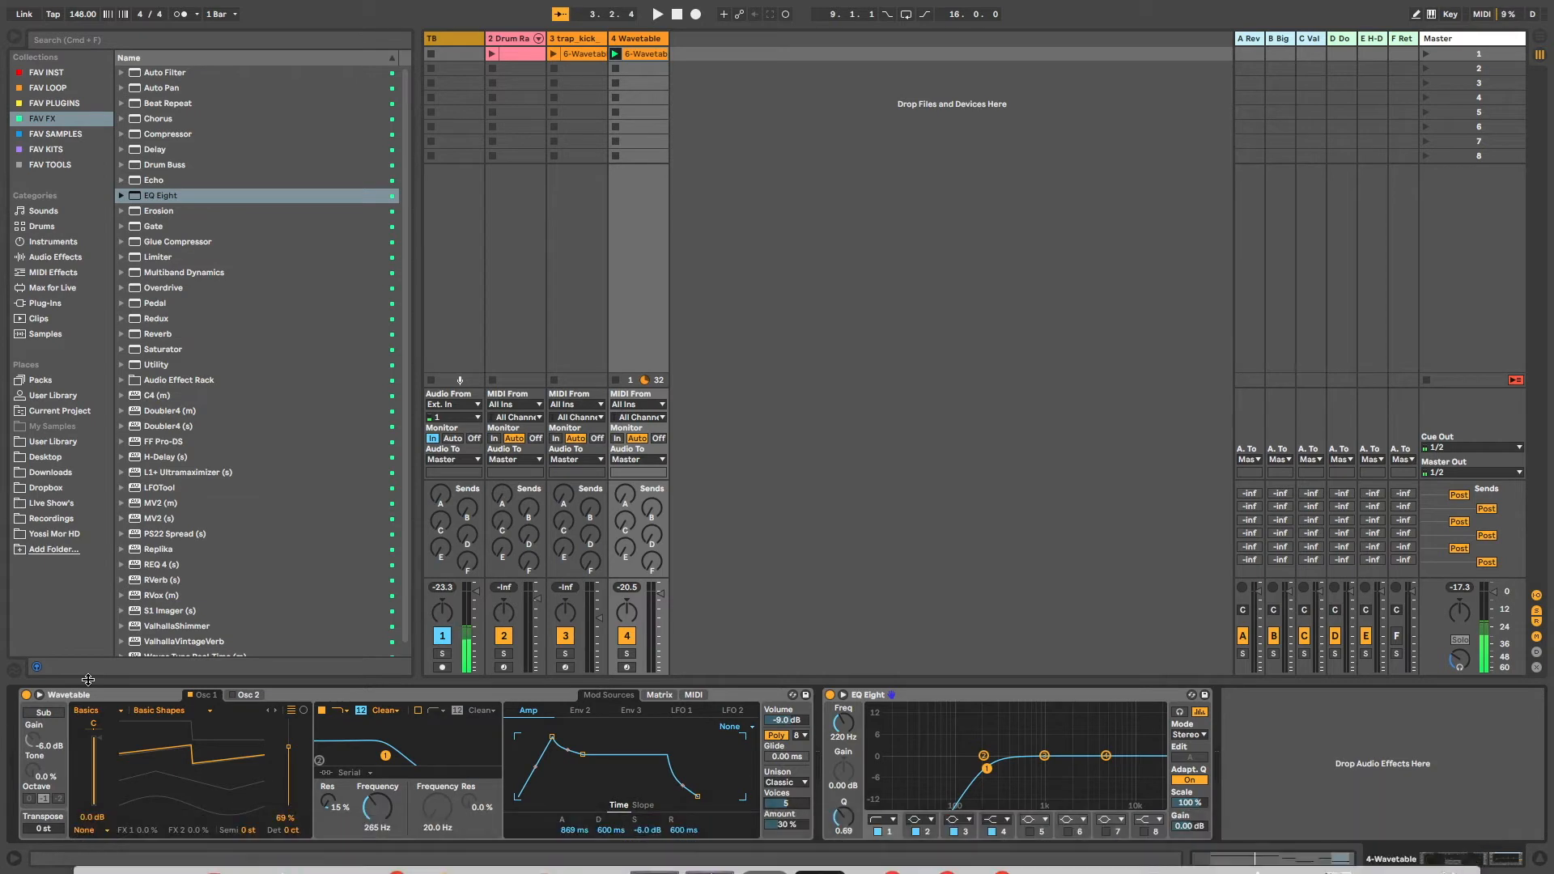
Enable Osc 2 in the Wavetable with its position at 68 % and Semi at 12 st, and play the clip
{"action": "left_click", "coordinate": [239, 700]}
{"action": "left_click", "coordinate": [233, 695]}
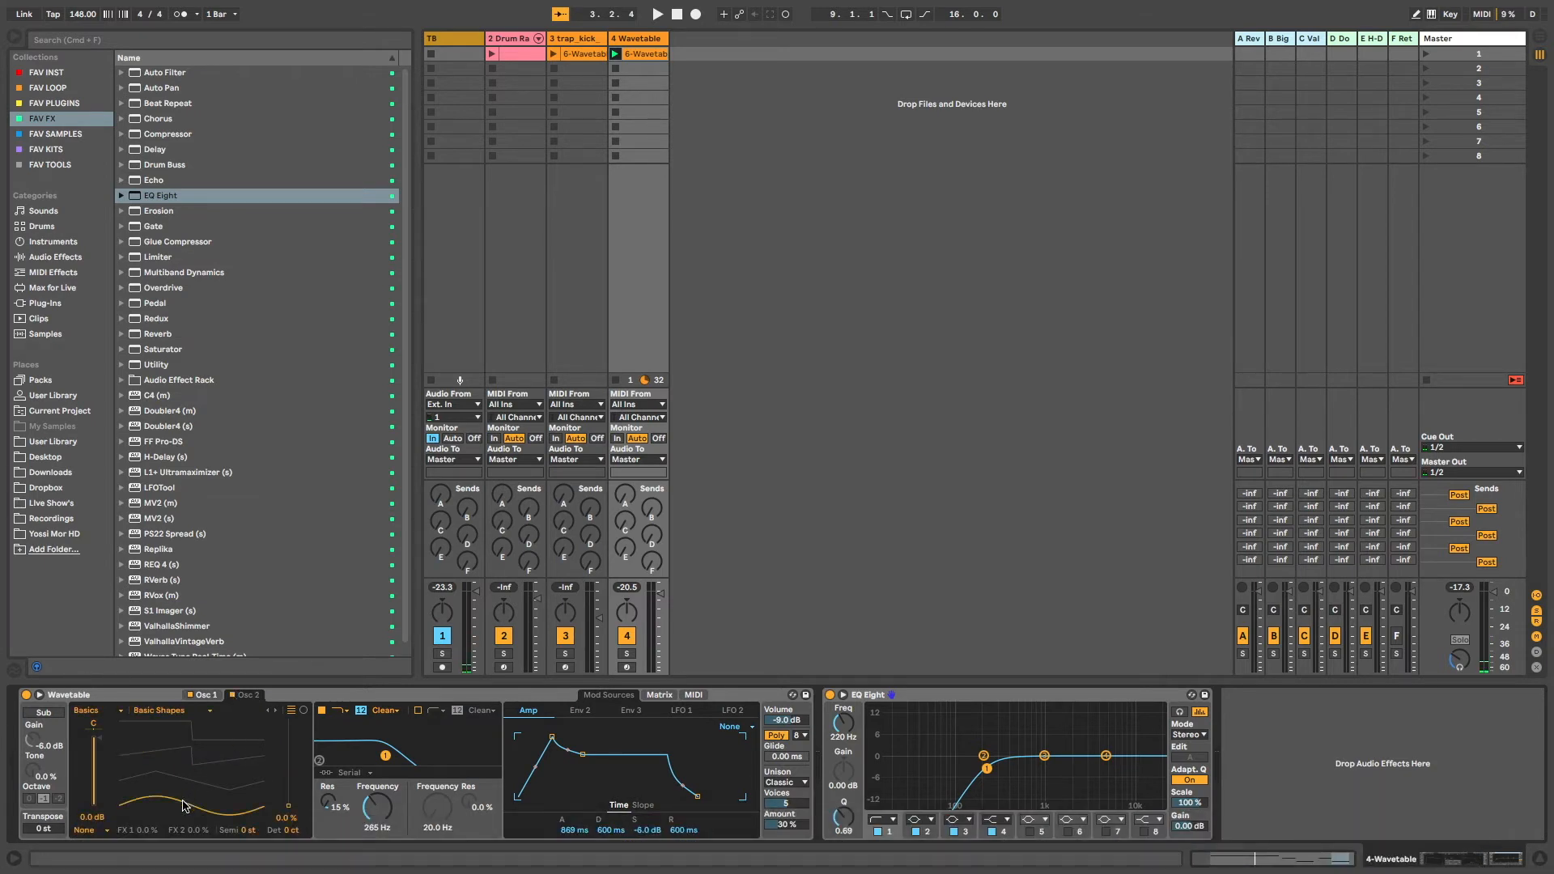
{"action": "left_click_drag", "start_coordinate": [289, 751], "coordinate": [288, 747]}
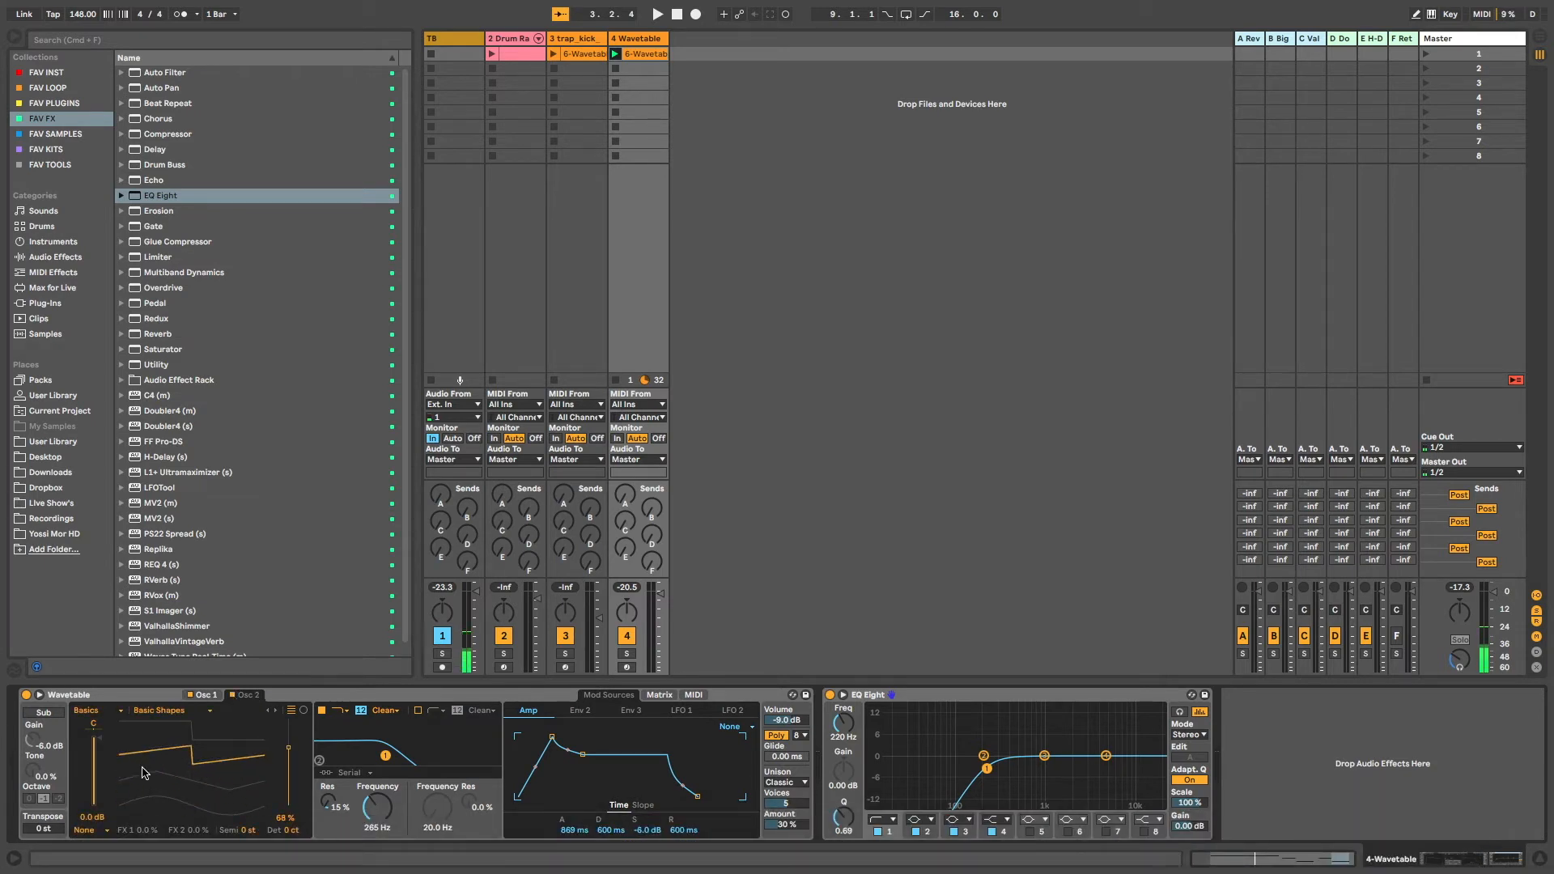
{"action": "left_click", "coordinate": [245, 829]}
{"action": "left_click", "coordinate": [615, 53]}
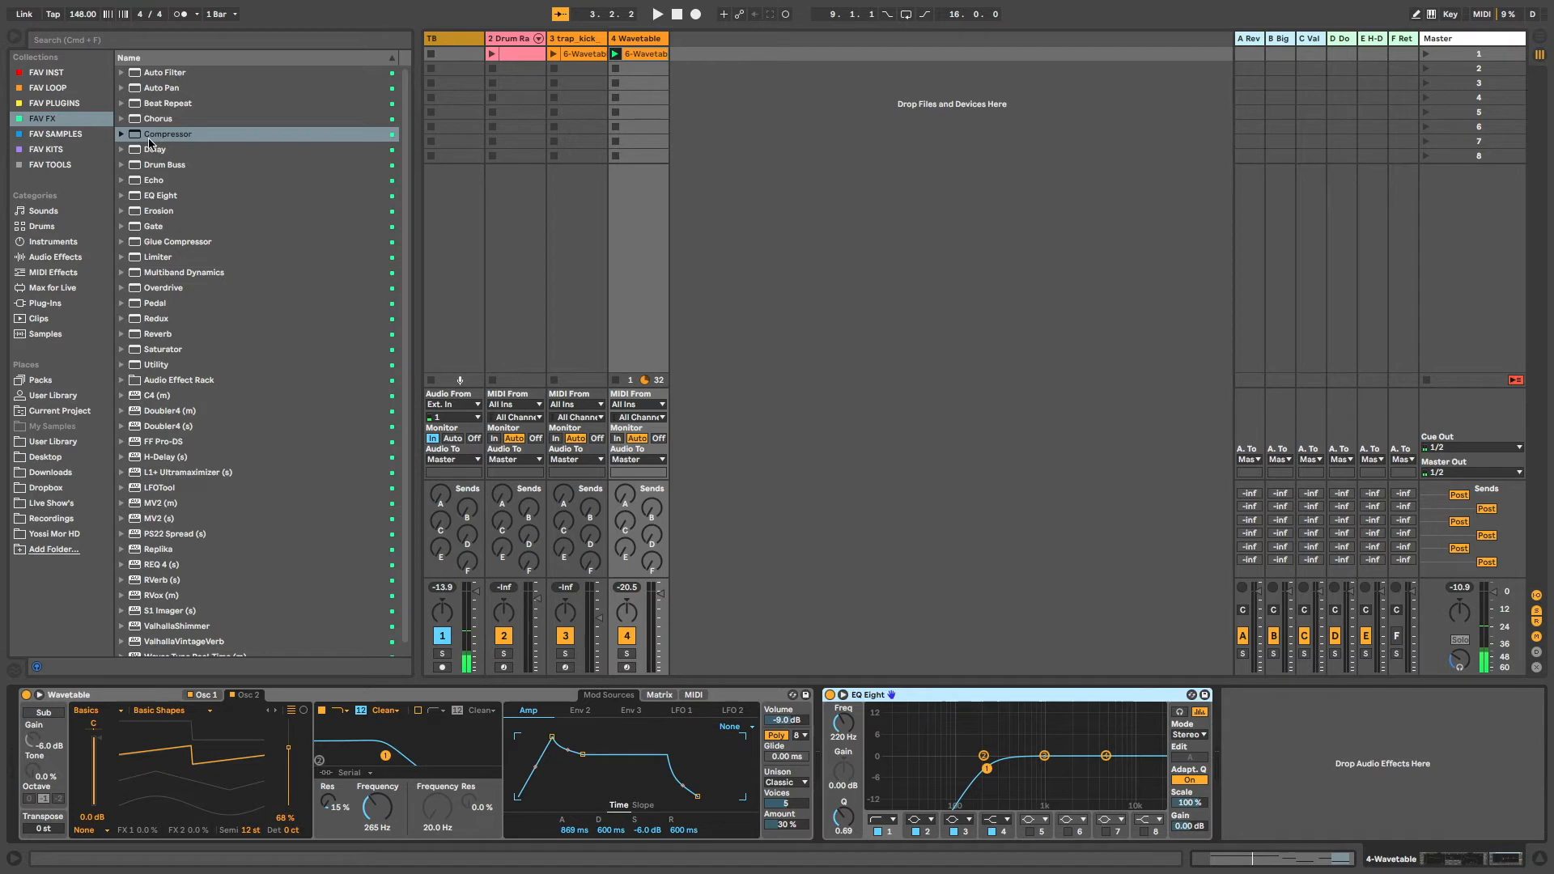
Add a Compressor after the EQ Eight on the Wavetable track and sidechain it from a Pre FX source of the 2-Drum Rack track
{"action": "left_click_drag", "start_coordinate": [135, 138], "coordinate": [1226, 726]}
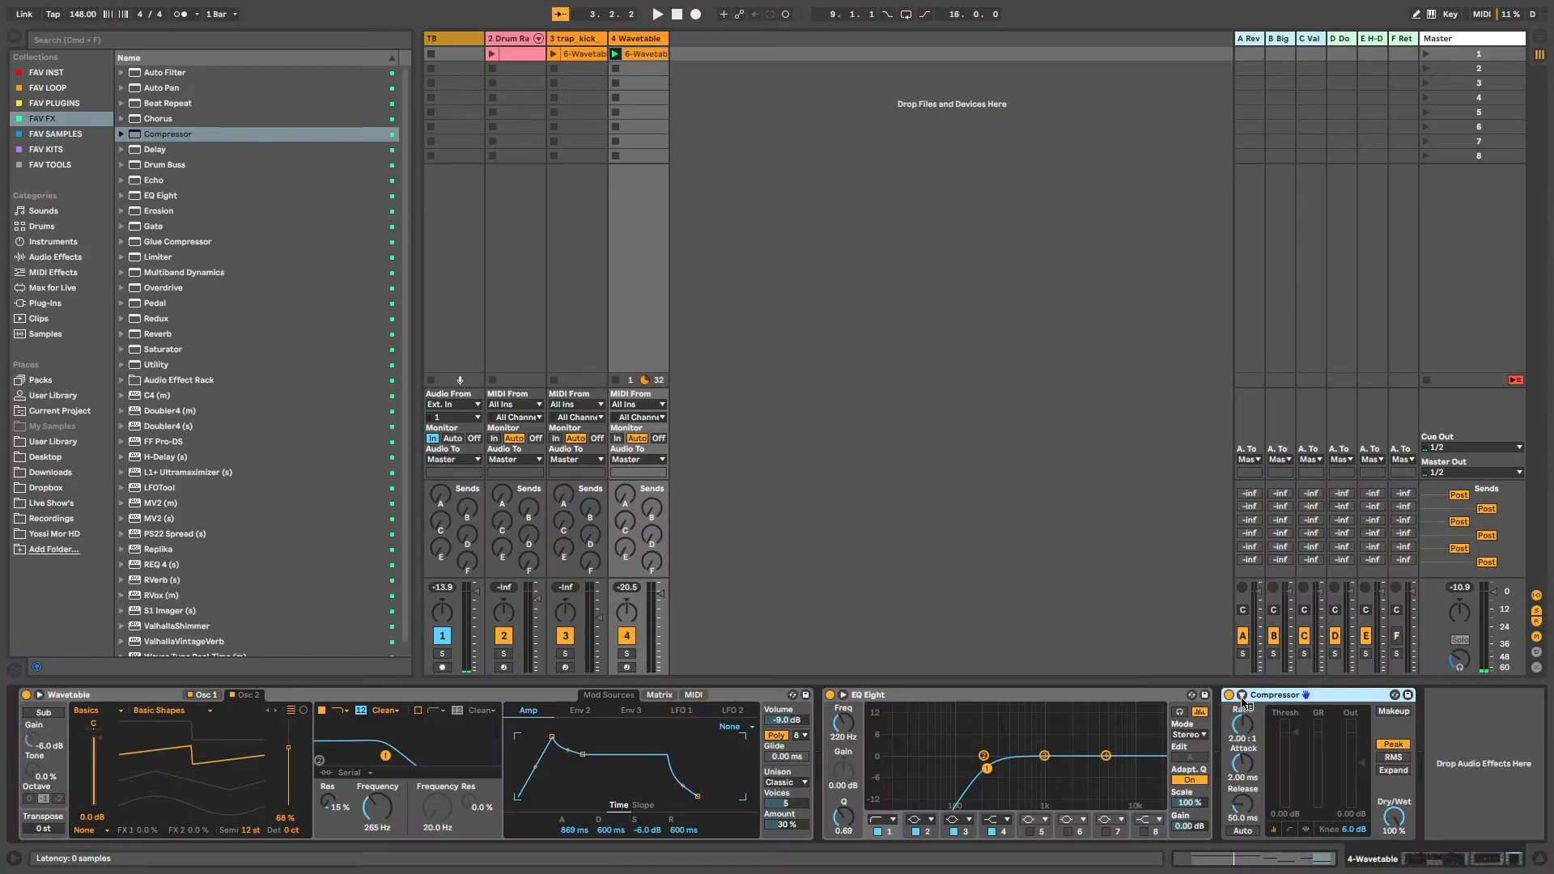
{"action": "left_click", "coordinate": [1243, 696]}
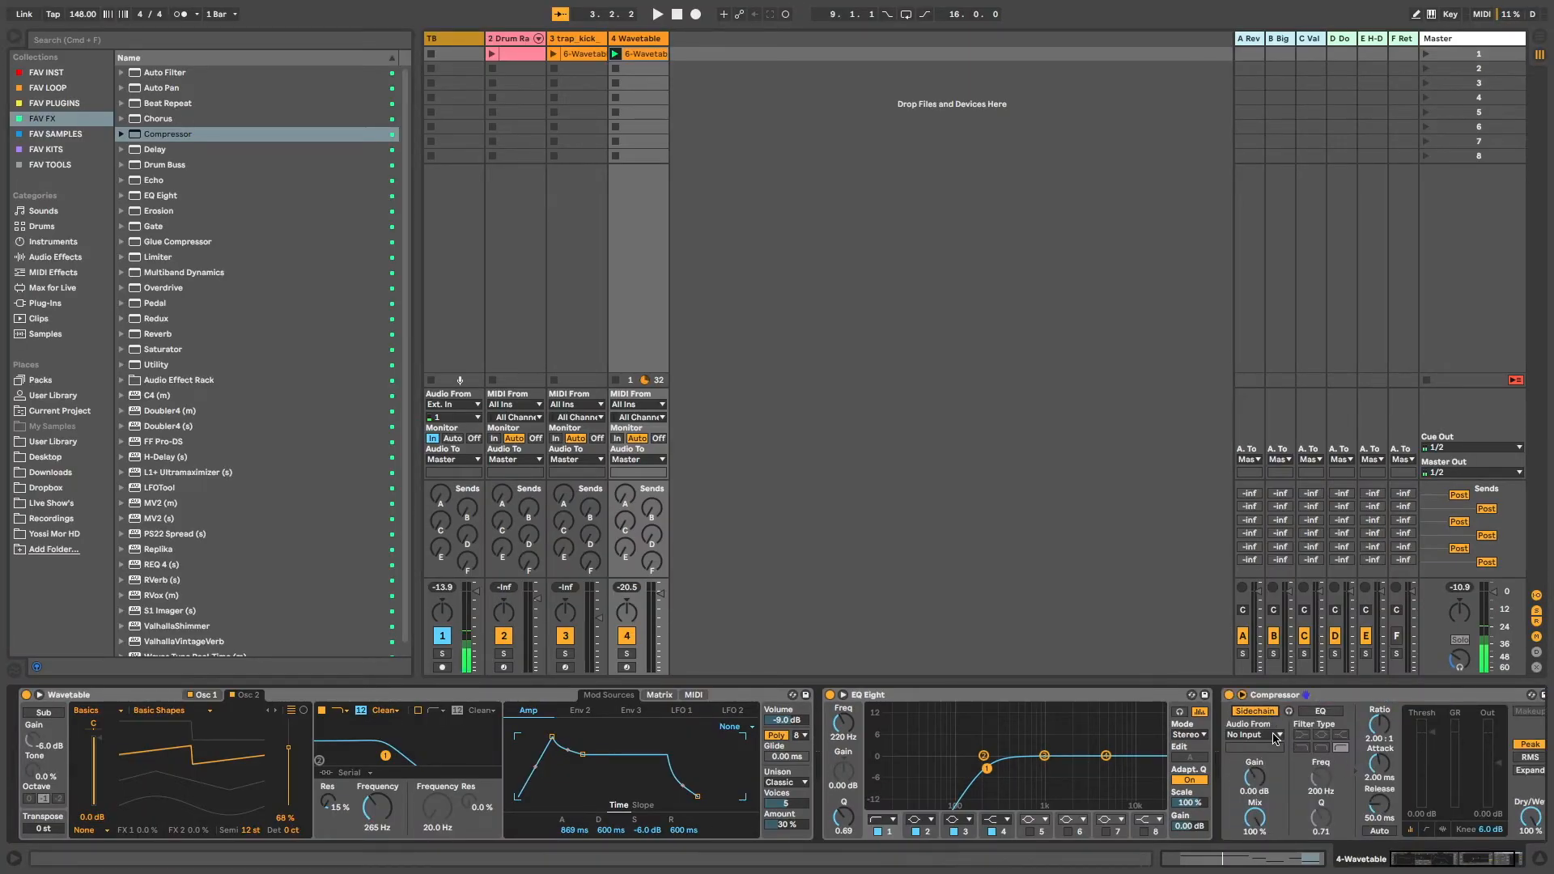
{"action": "left_click", "coordinate": [1253, 735]}
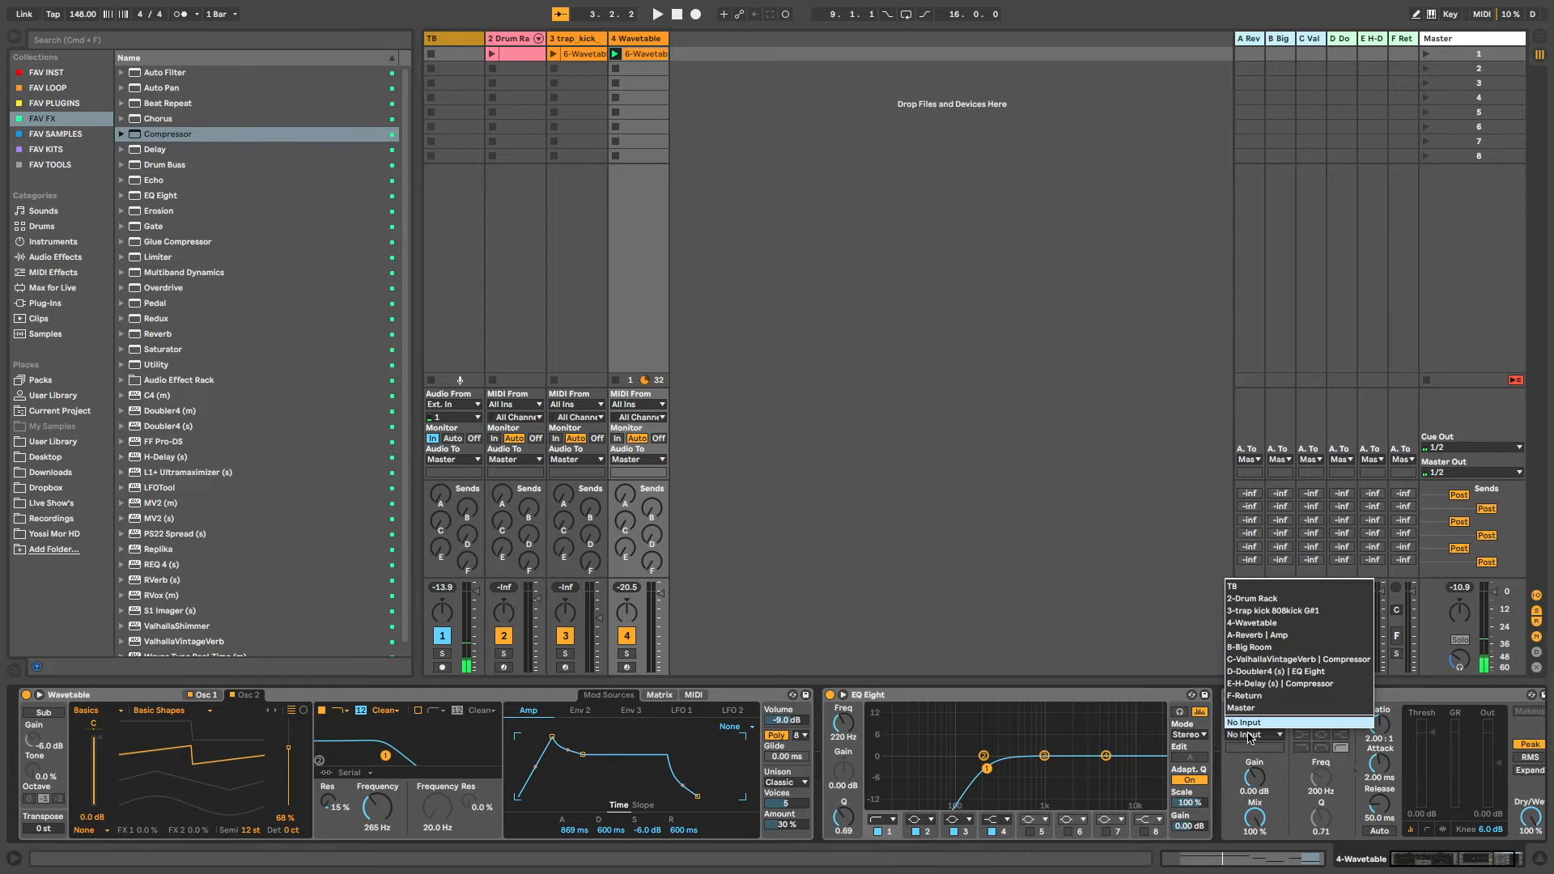
{"action": "left_click", "coordinate": [1263, 599]}
{"action": "left_click", "coordinate": [1249, 750]}
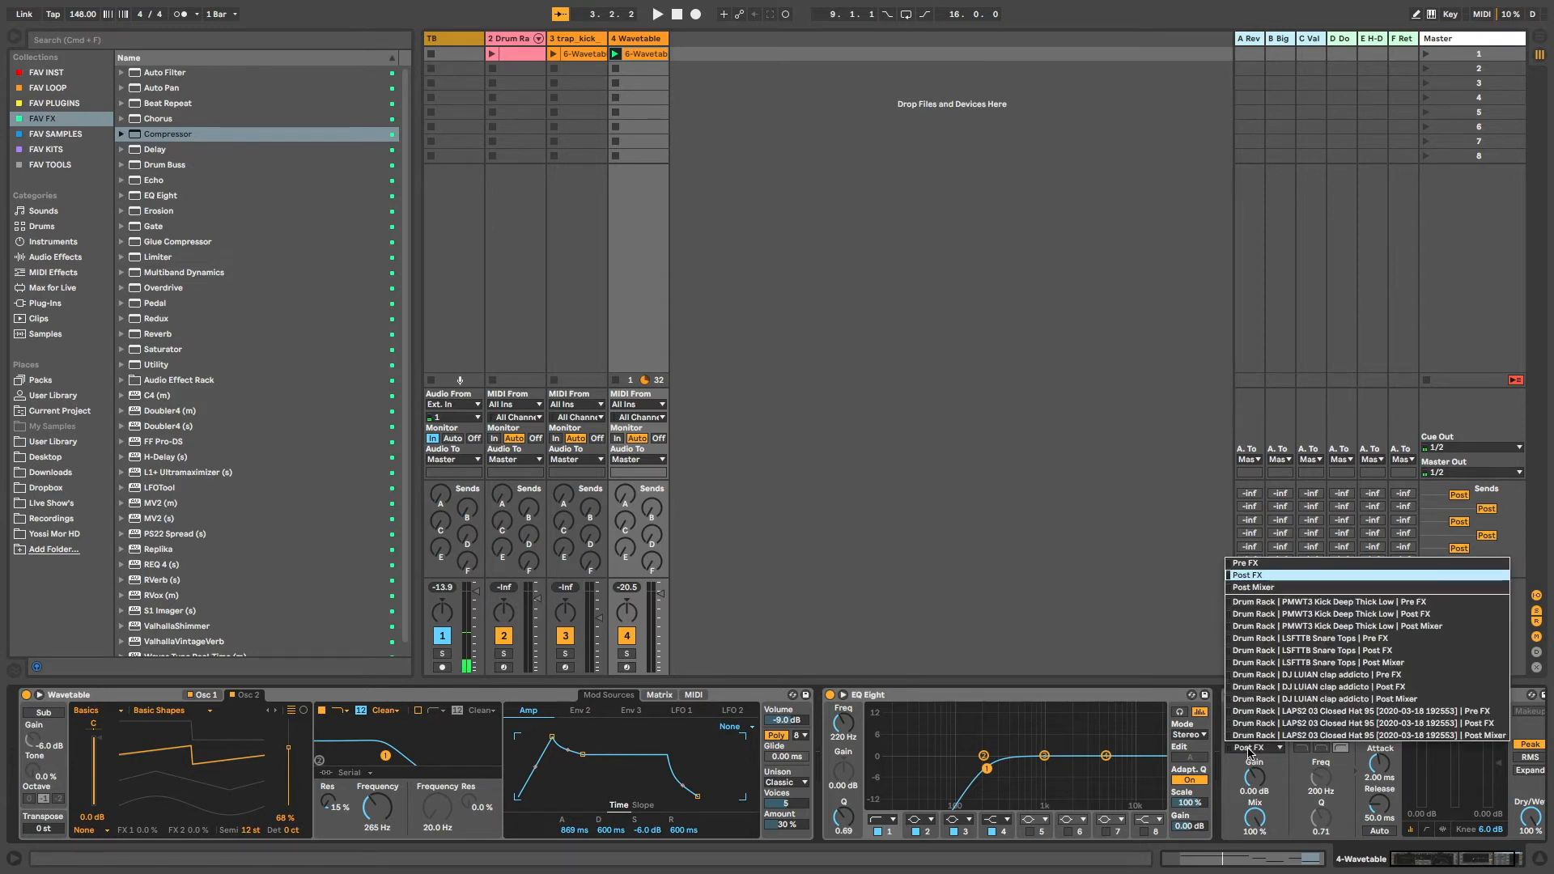
{"action": "left_click", "coordinate": [1305, 632]}
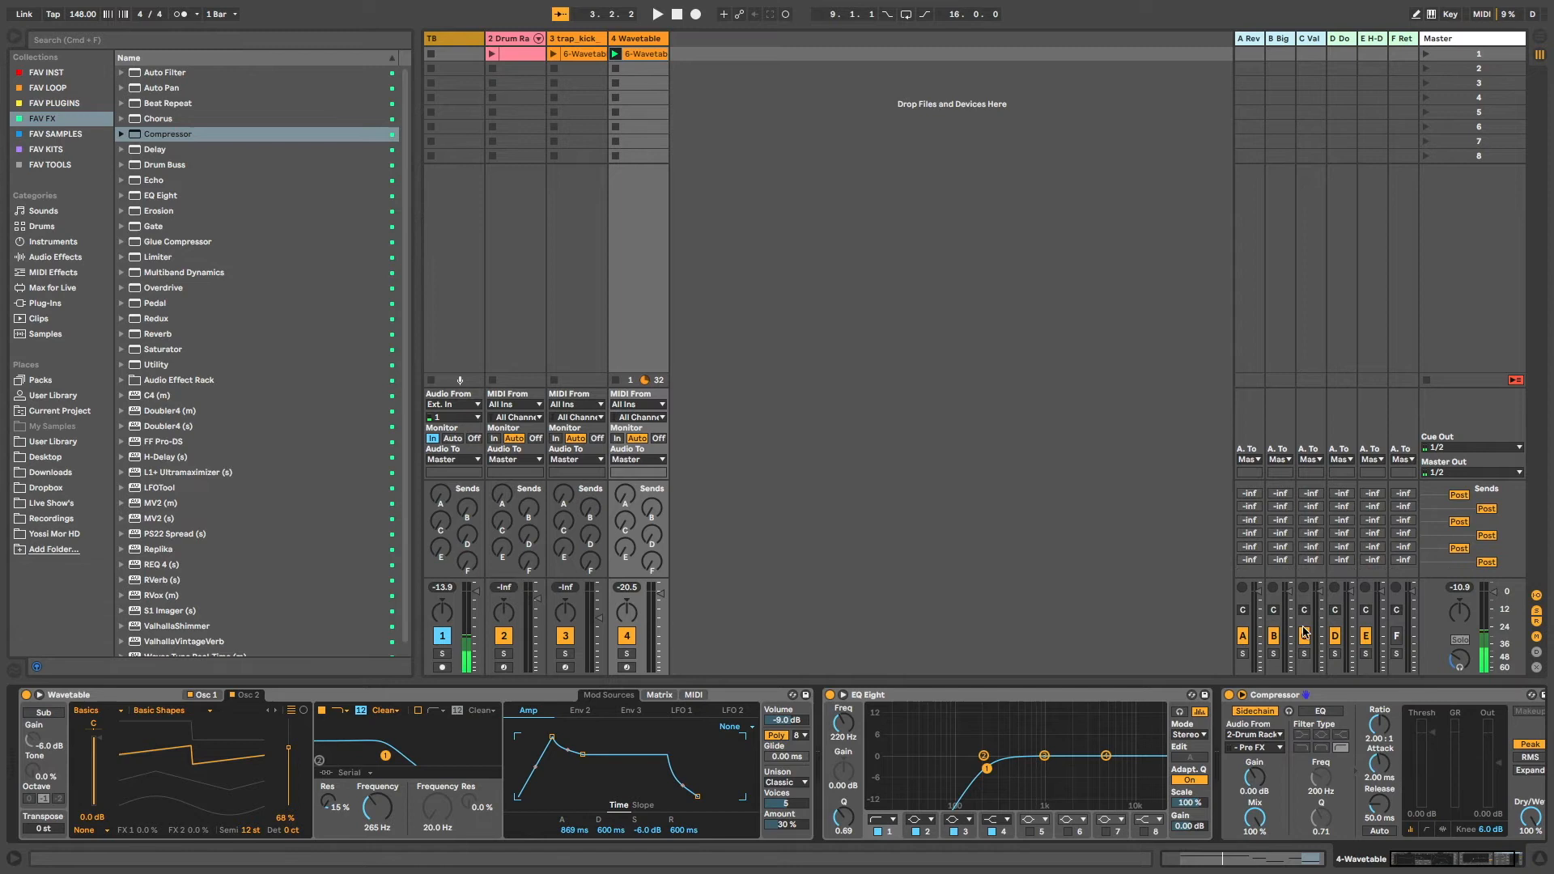
Play the drum clip with the Wavetable clip and lower the Compressor's threshold to -21.6 dB
{"action": "left_click", "coordinate": [492, 54]}
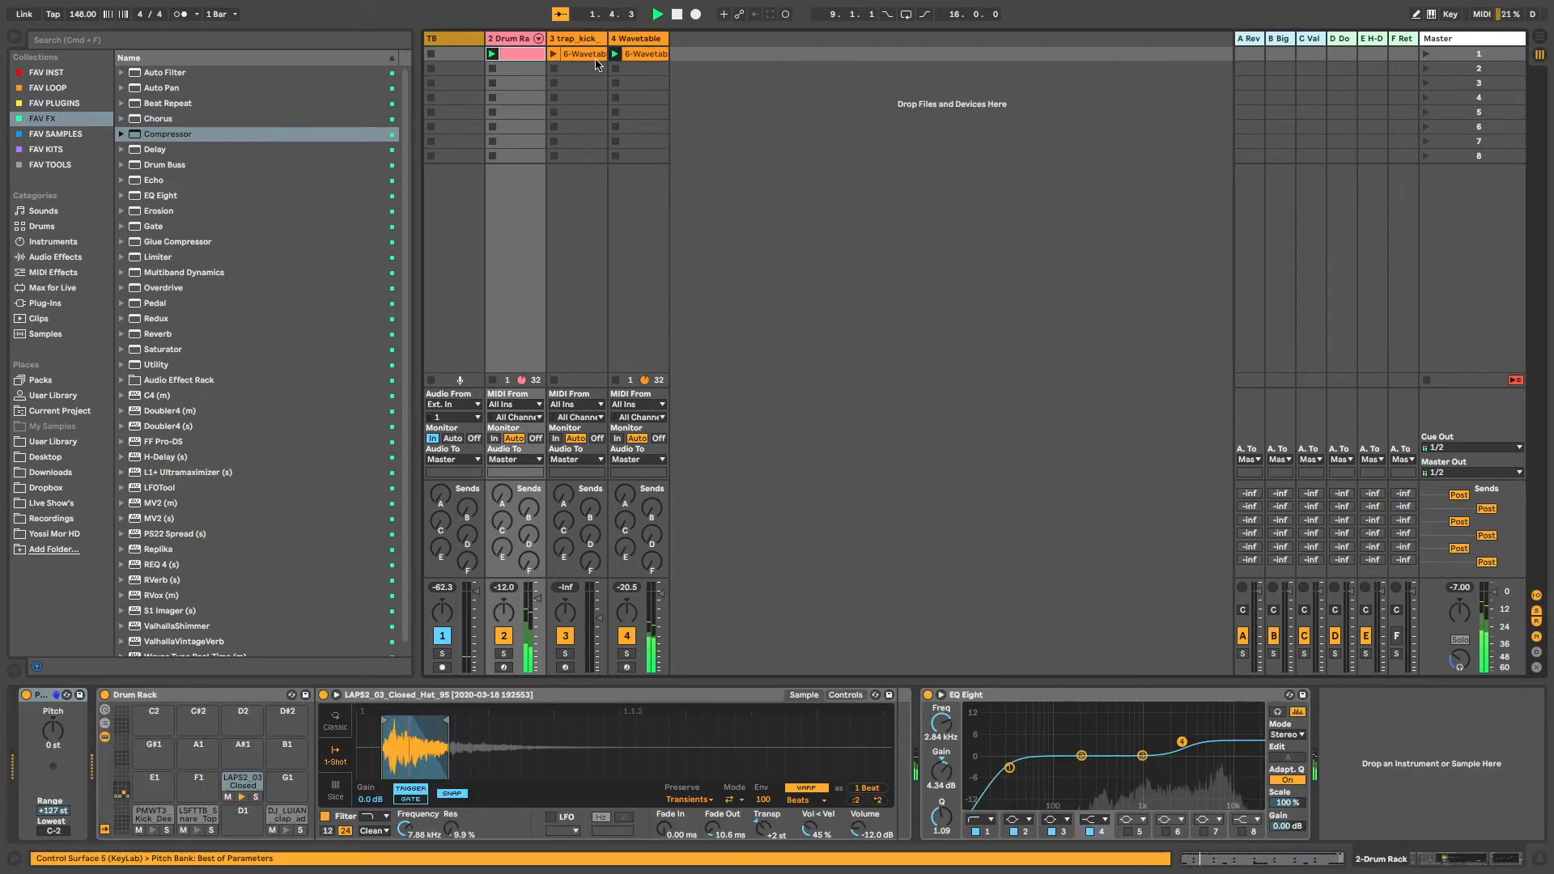
{"action": "double_click", "coordinate": [639, 57]}
{"action": "double_click", "coordinate": [642, 39]}
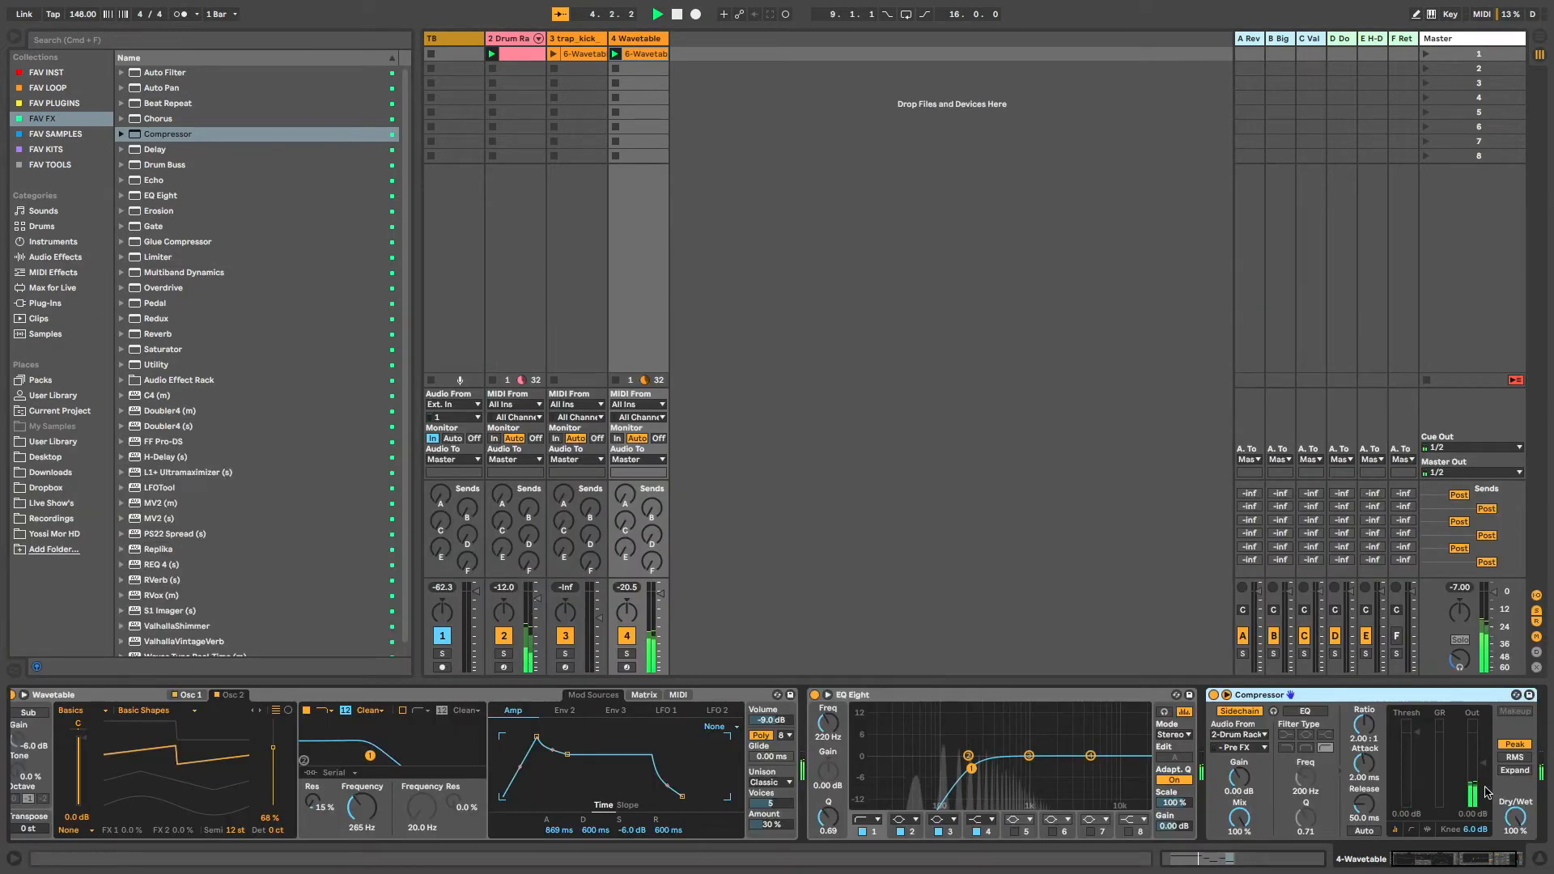
{"action": "left_click_drag", "start_coordinate": [1416, 733], "coordinate": [1417, 775]}
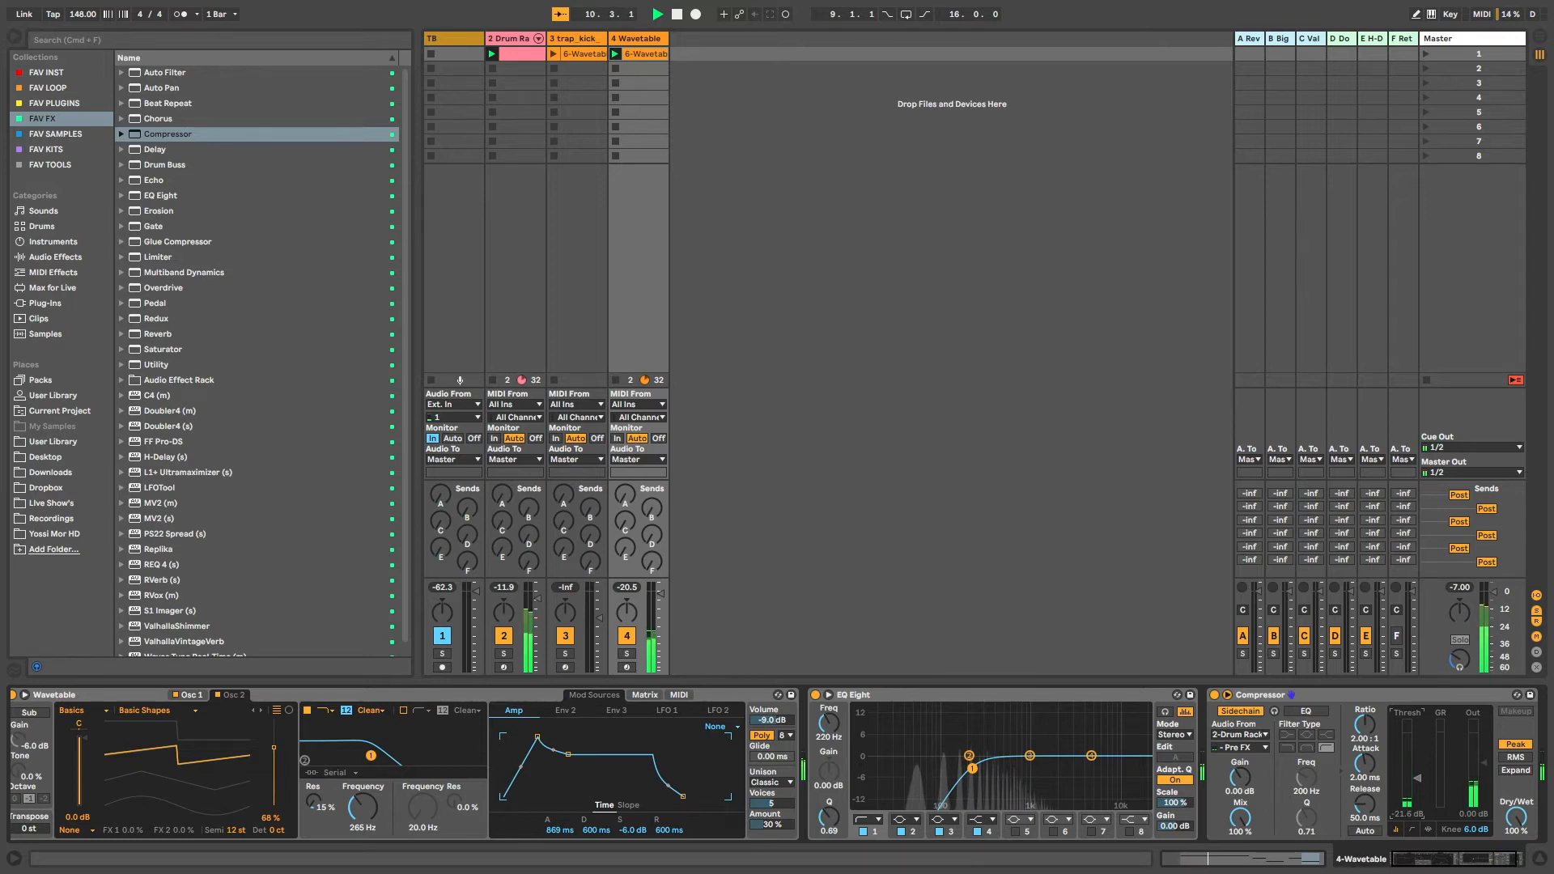
{"action": "scroll", "coordinate": [1431, 754], "scroll_direction": "right", "scroll_amount": 2}
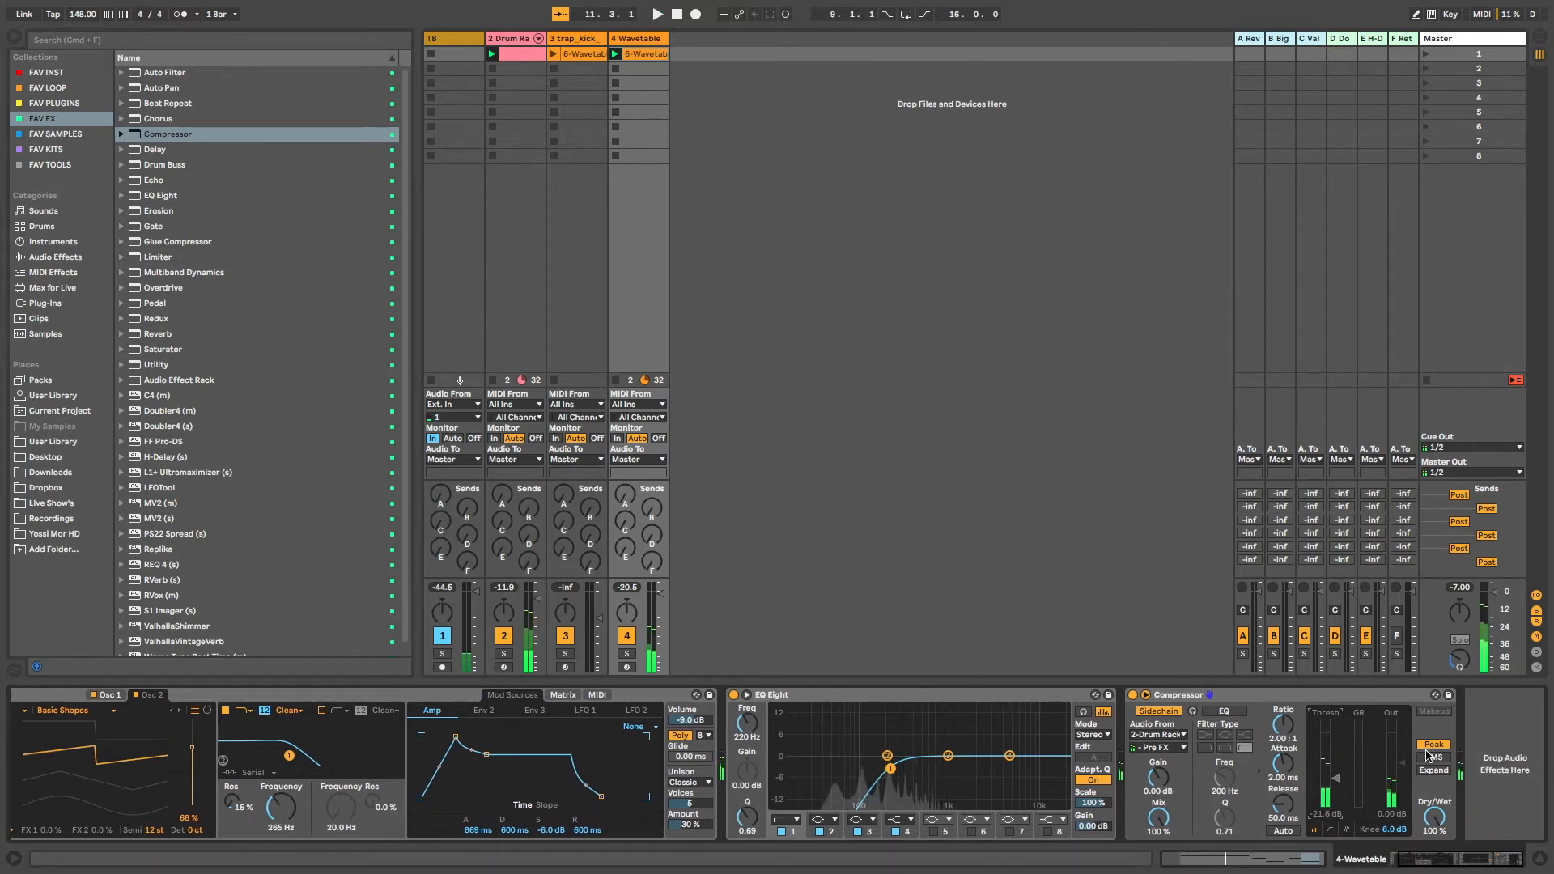
Duplicate the sidechained Compressor and set the copy's source to the Drum Rack's LSFTTB Snare Tops, Pre FX
{"action": "left_click", "coordinate": [1267, 698]}
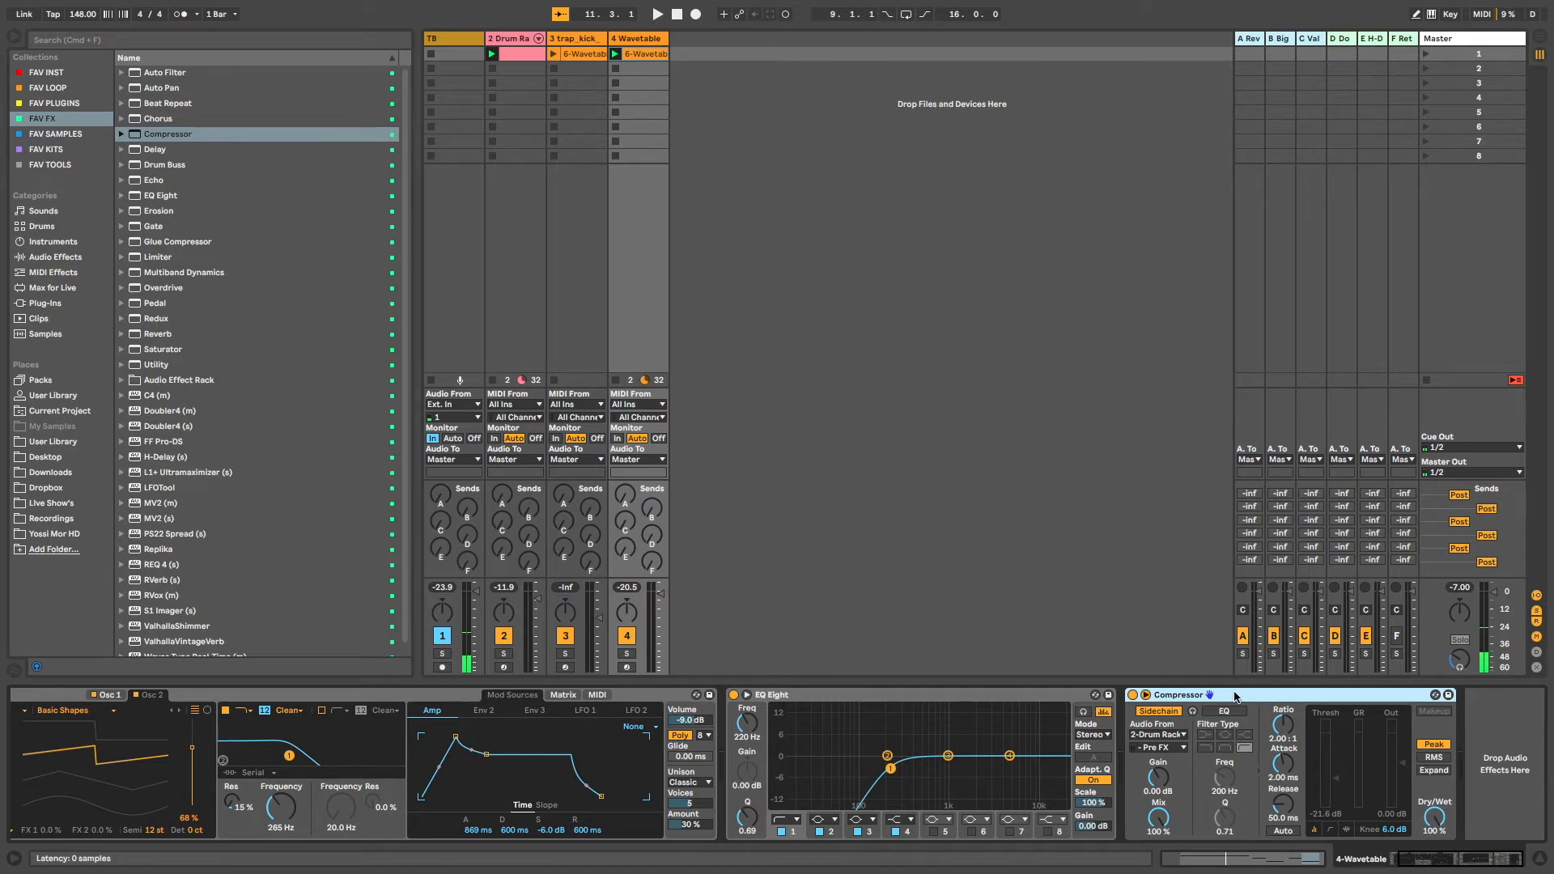
{"action": "key", "text": "super+d"}
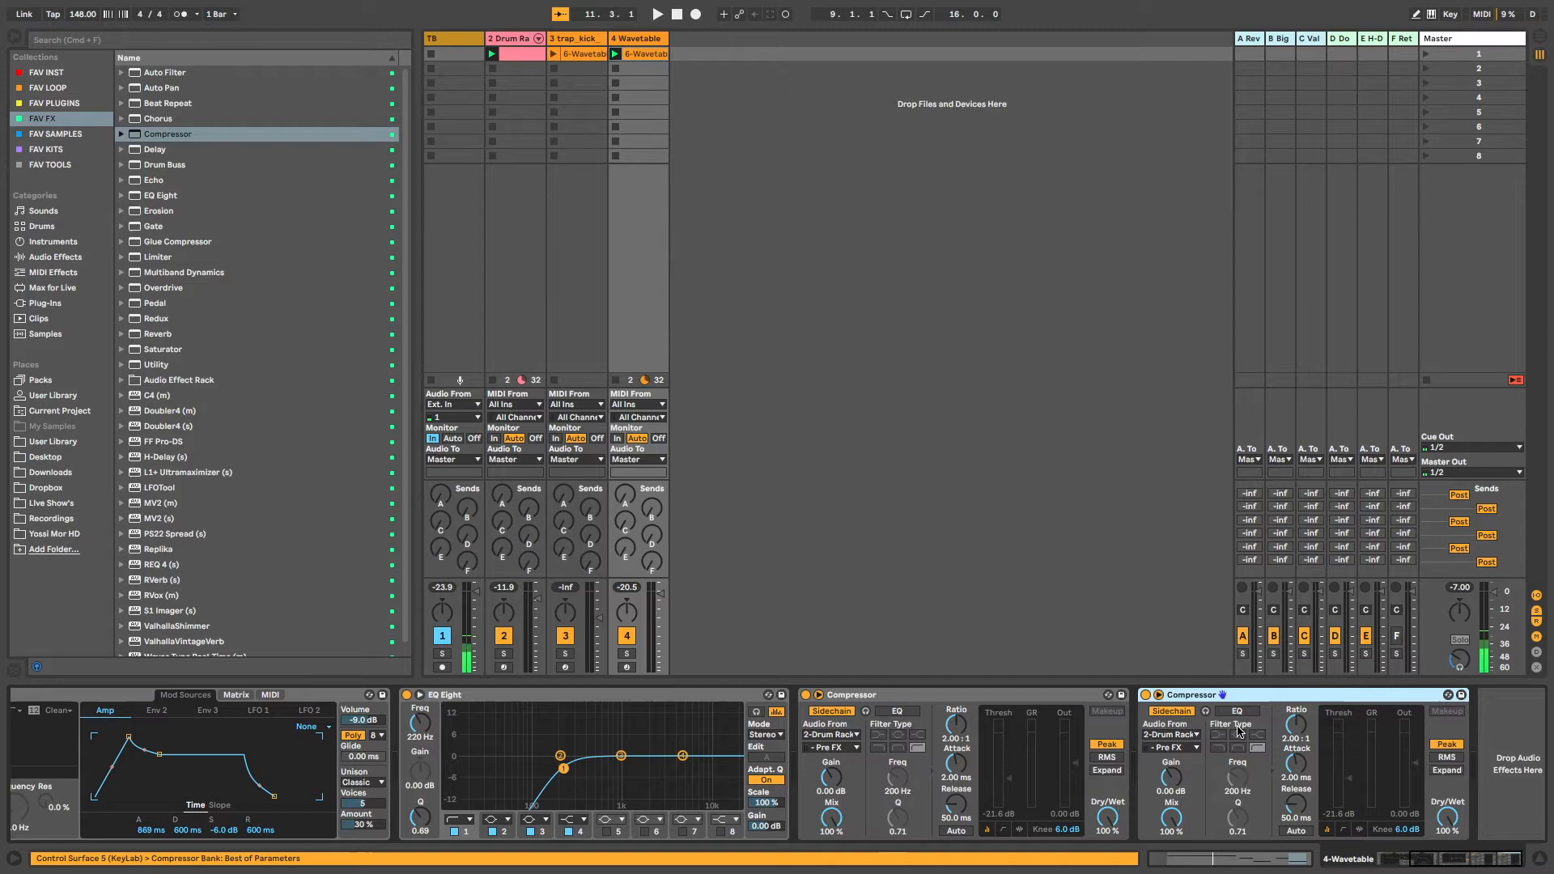
{"action": "left_click", "coordinate": [1175, 748]}
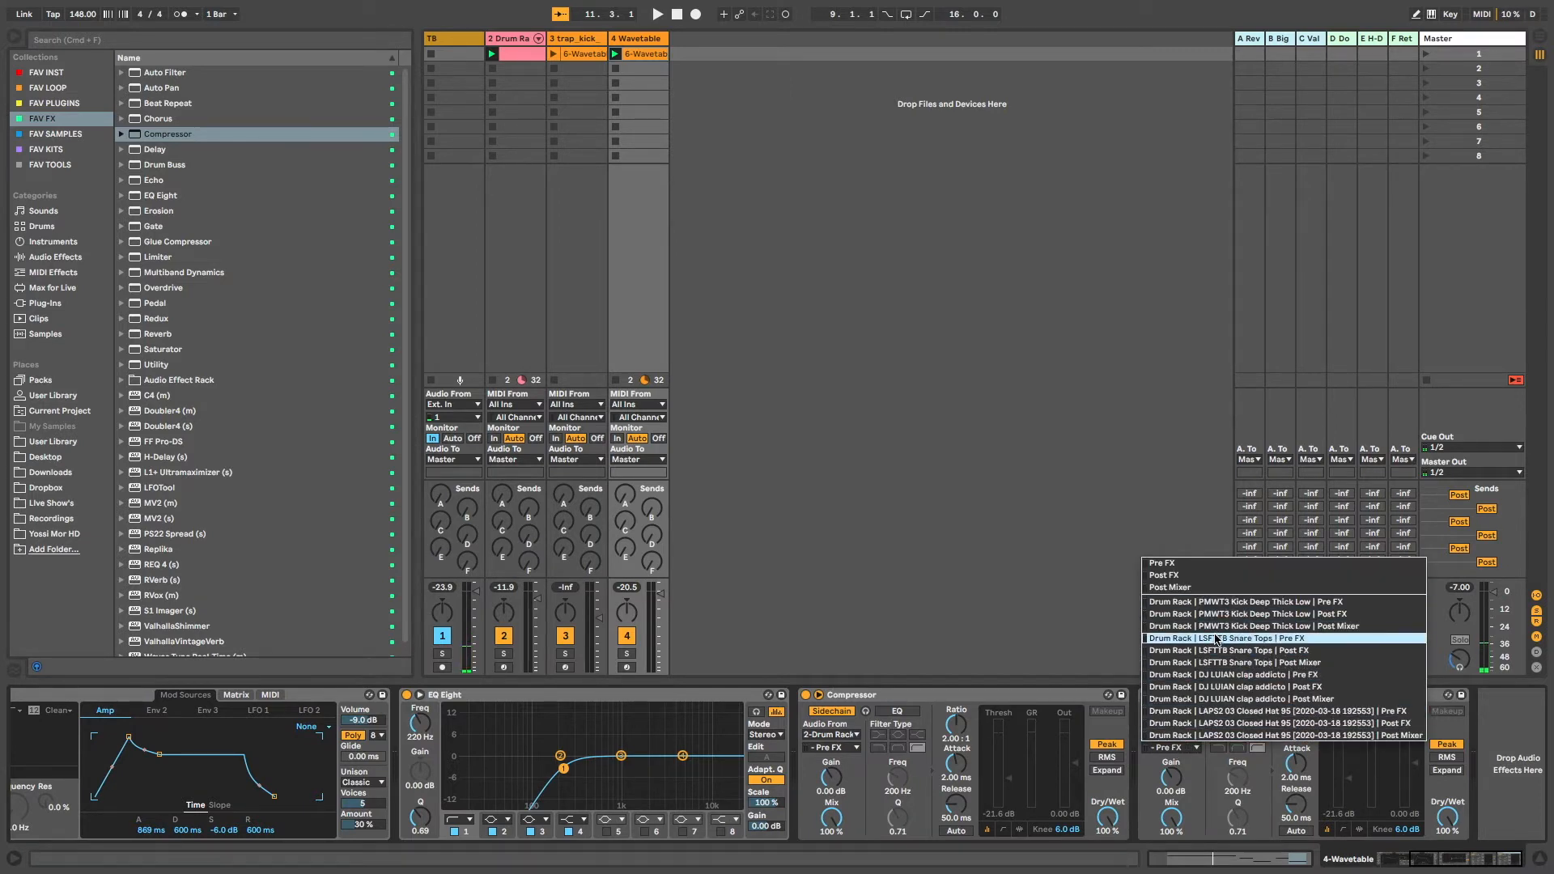
{"action": "left_click", "coordinate": [1242, 638]}
Lower the second Compressor's threshold to -29.0 dB during playback, and launch scene 1 to hear all clips together
{"action": "key", "text": "space"}
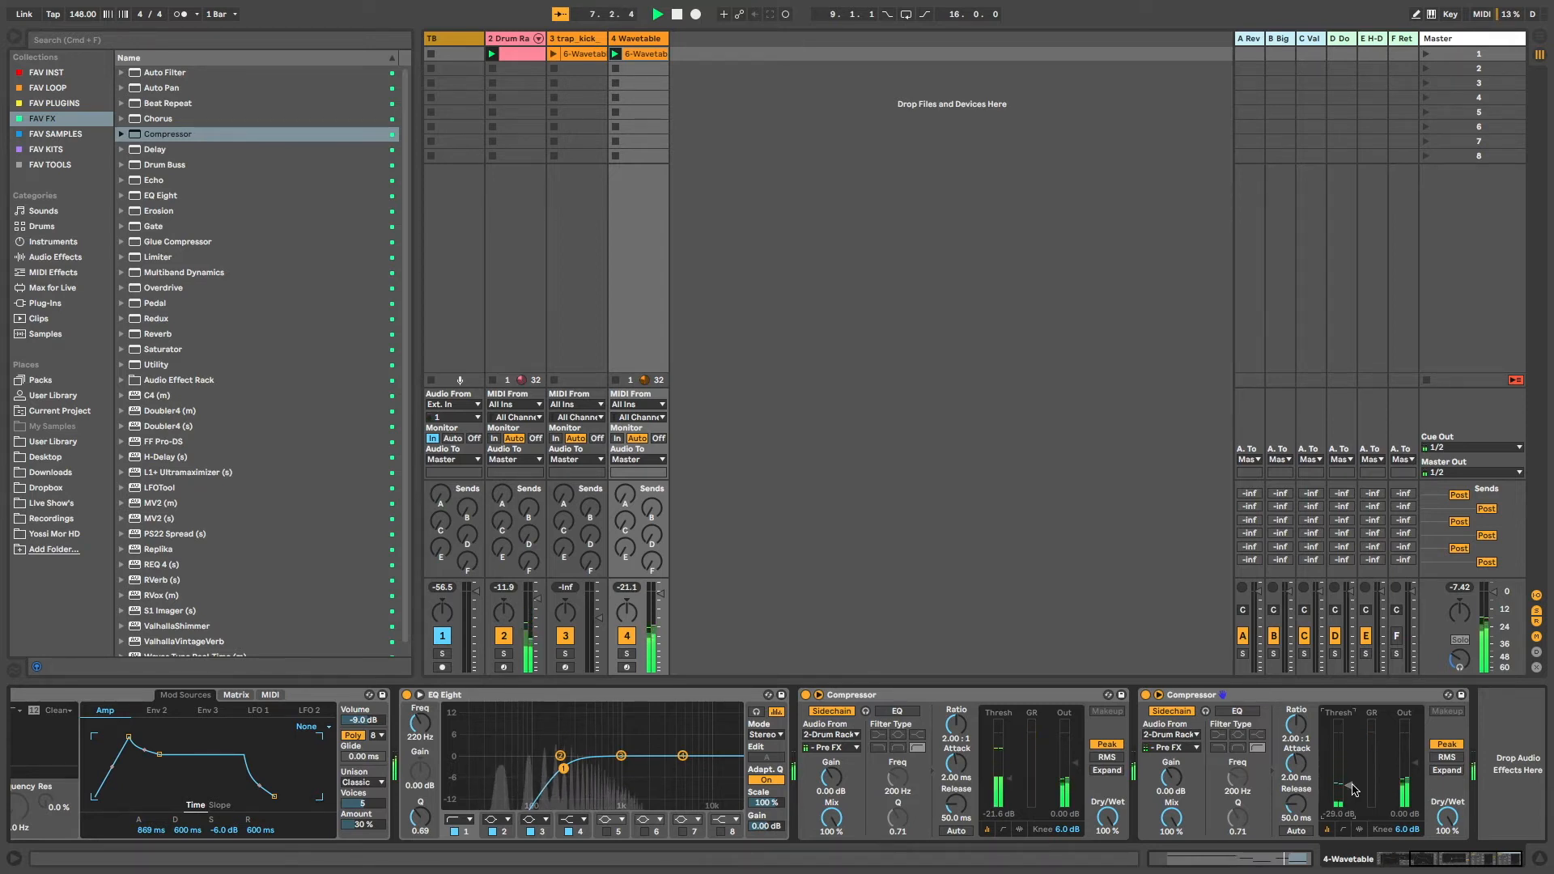
{"action": "key", "text": "space"}
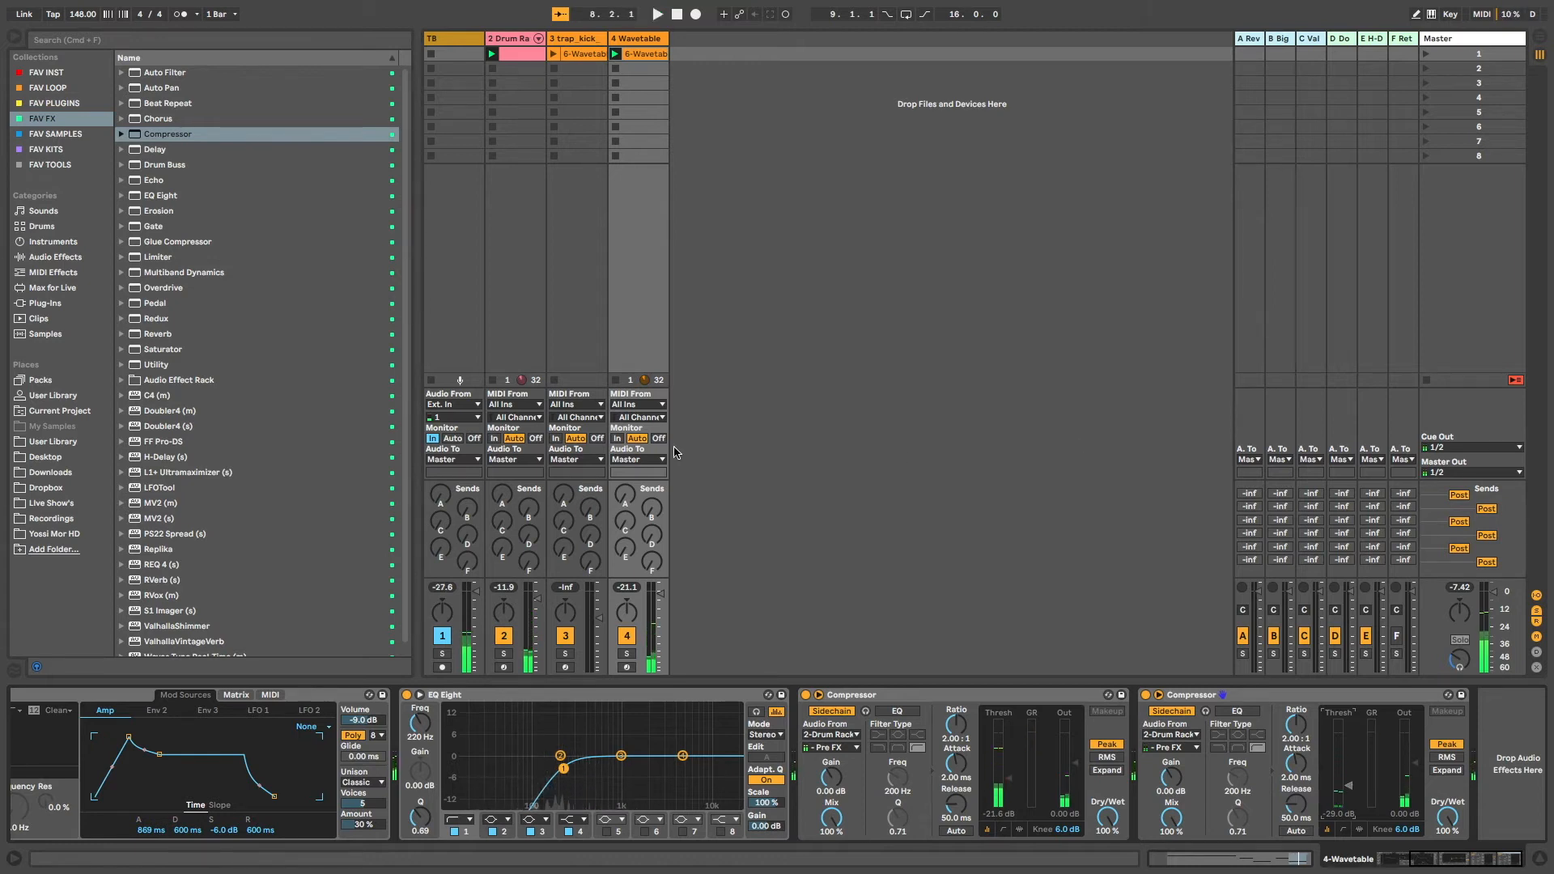
{"action": "left_click", "coordinate": [1449, 55]}
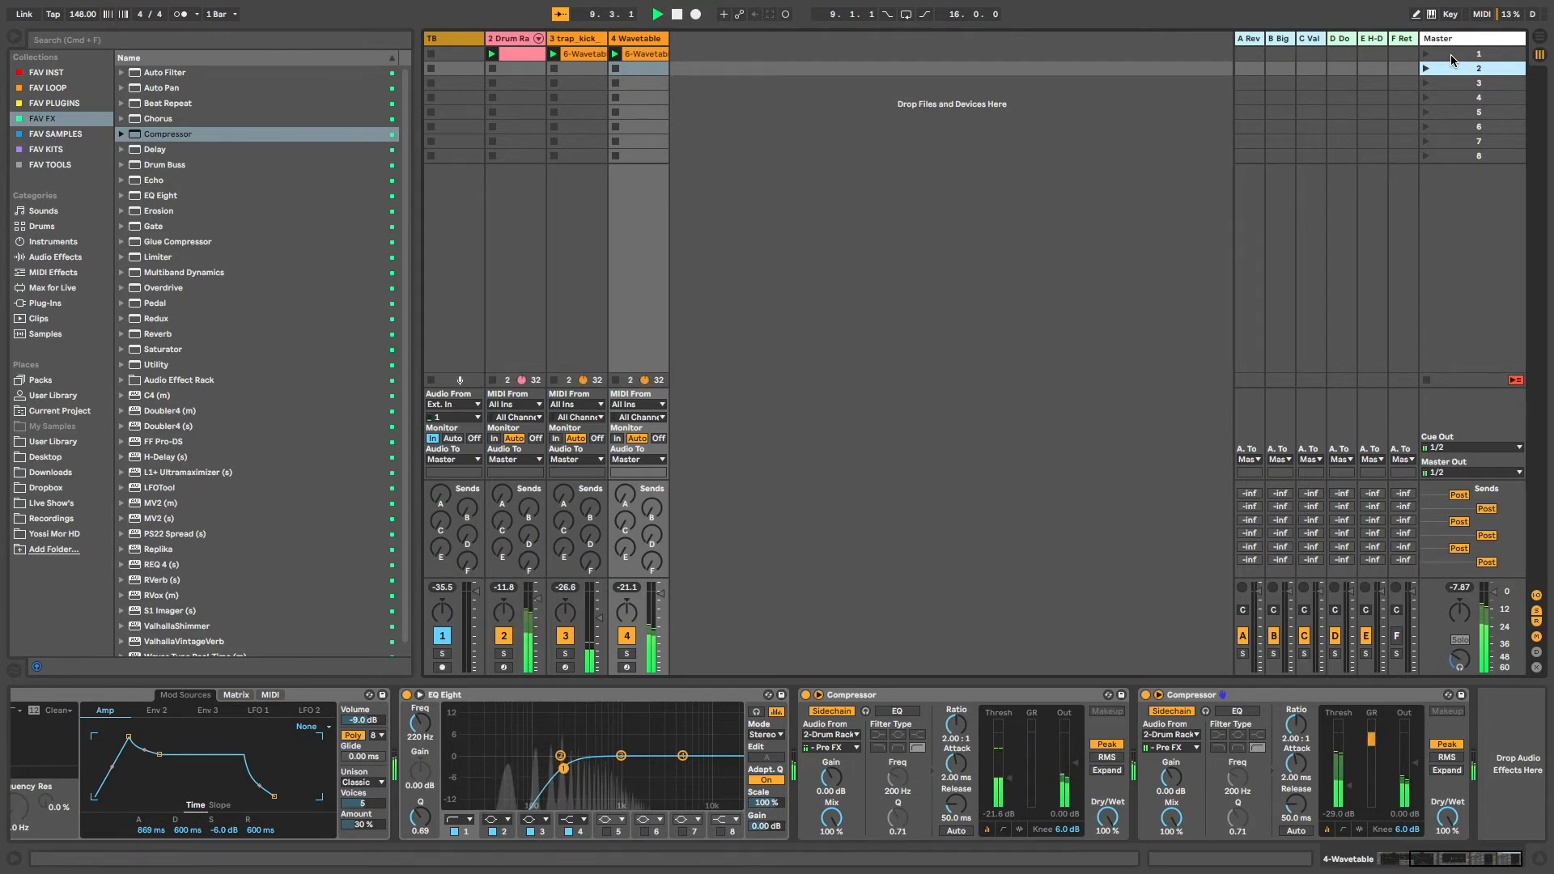
Stop playback and load a Wavetable instrument onto the new MIDI track 5 that holds the copied clip
{"action": "key", "text": "space"}
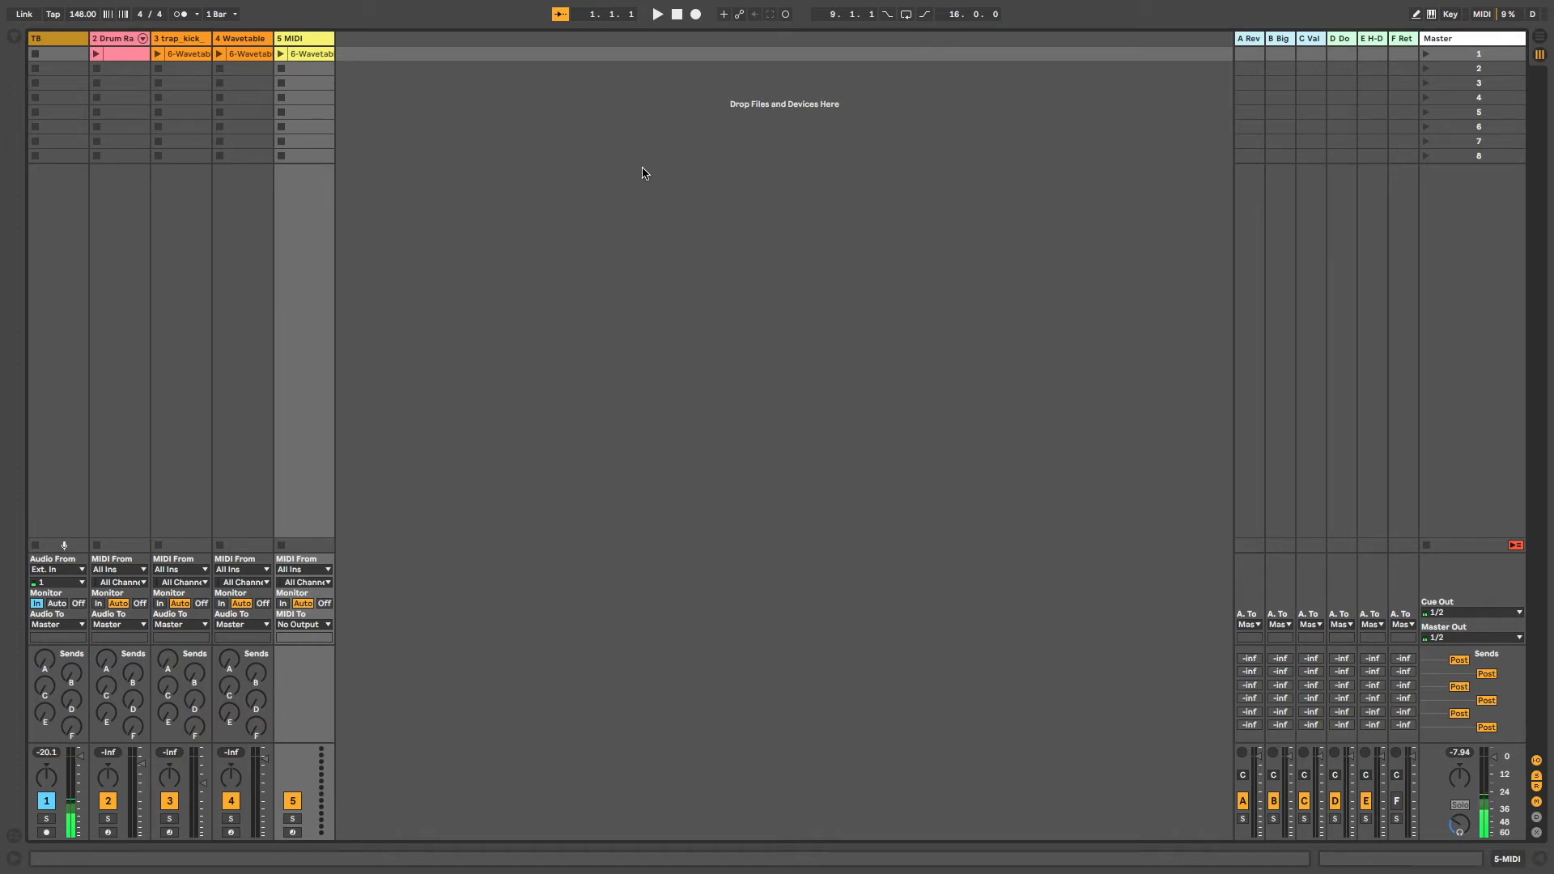
{"action": "key", "text": "super+alt+b"}
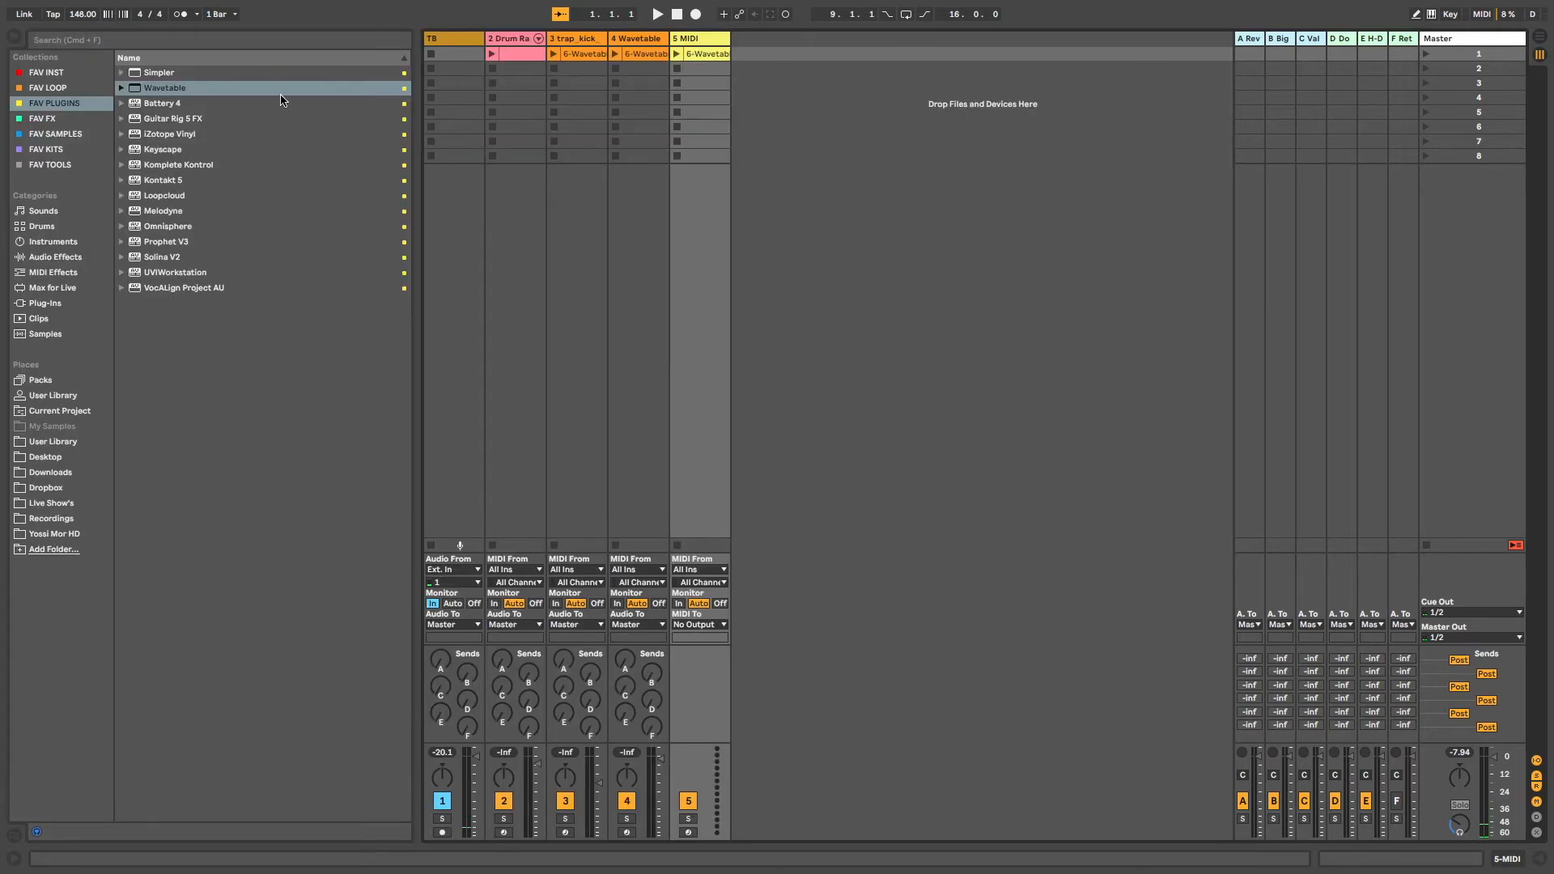
{"action": "left_click_drag", "start_coordinate": [138, 90], "coordinate": [692, 107]}
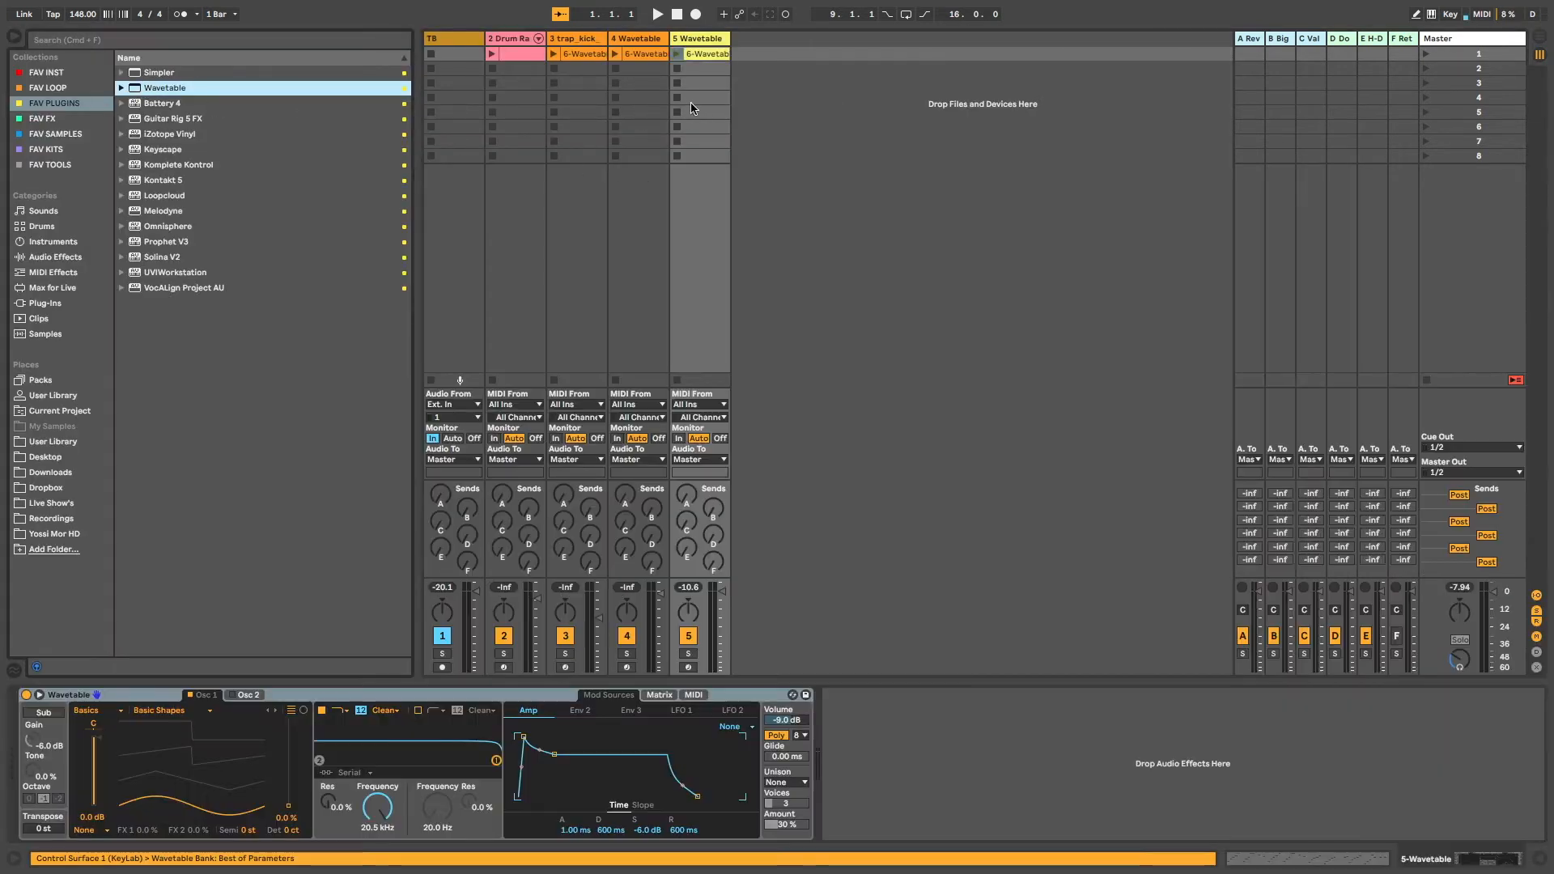
{"action": "key", "text": "super+alt+b"}
Set oscillator 1's Basic Shapes wave position to 34% on track 5 and launch the track's clip
{"action": "left_click_drag", "start_coordinate": [170, 800], "coordinate": [170, 745]}
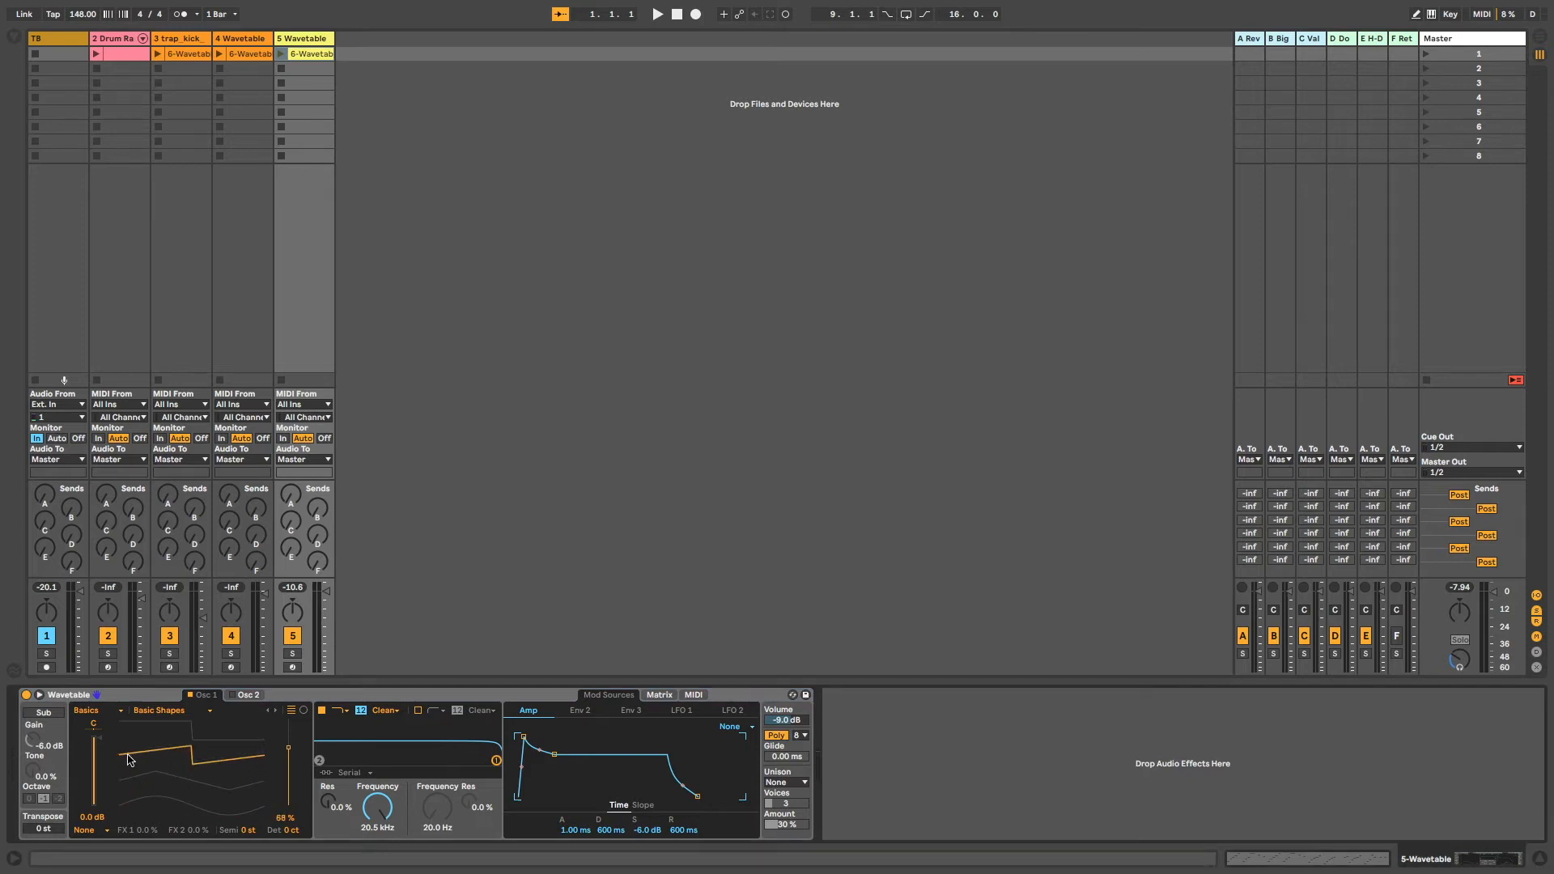
{"action": "left_click_drag", "start_coordinate": [202, 723], "coordinate": [202, 749]}
{"action": "left_click", "coordinate": [280, 54]}
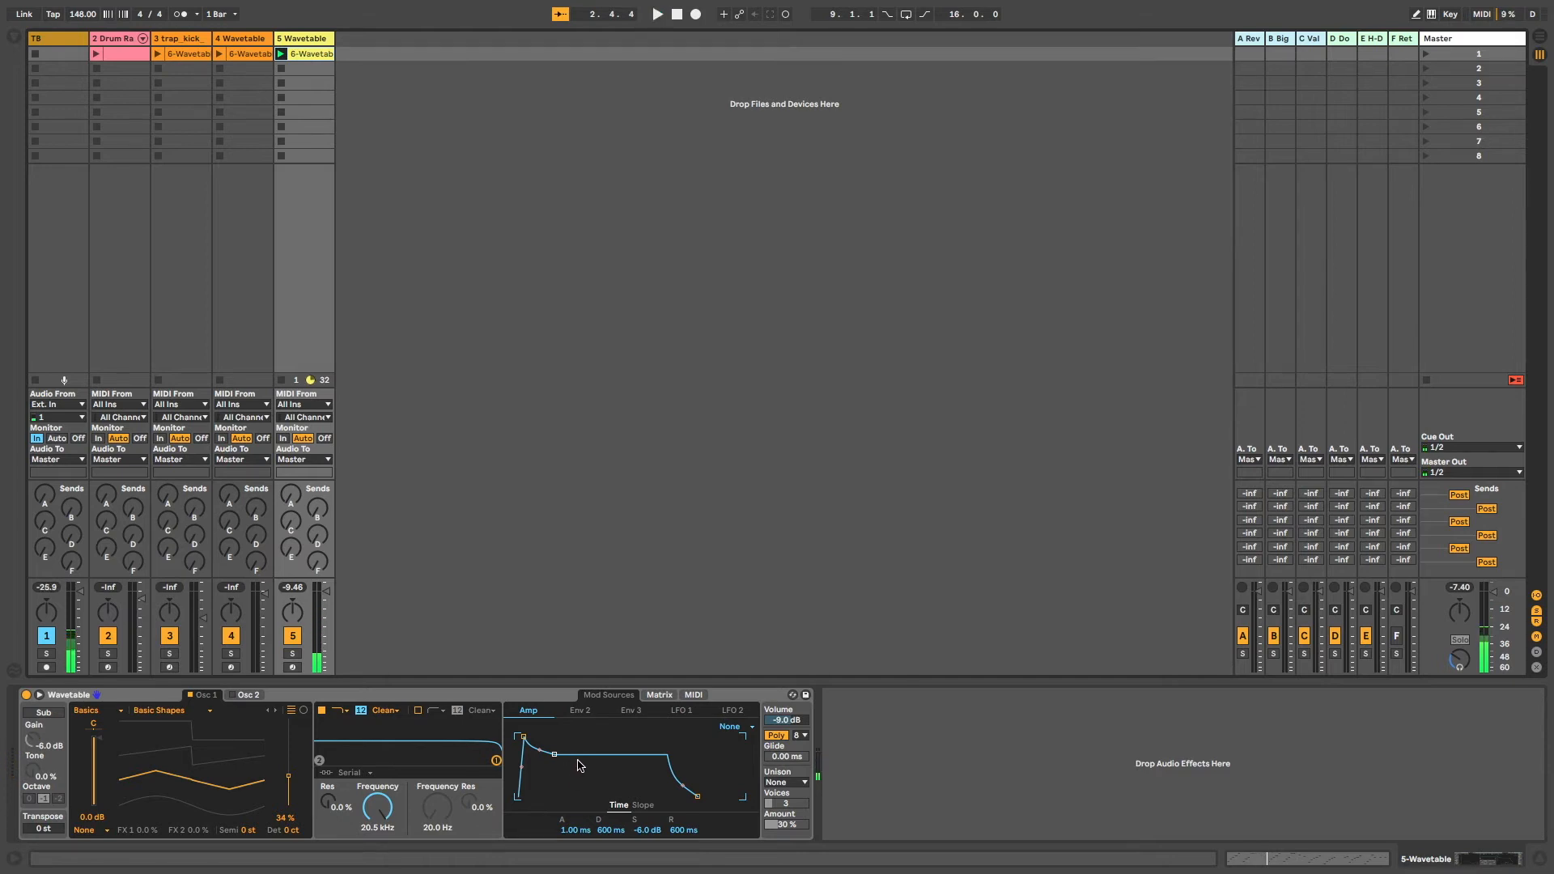
Shape Wavetable's amp envelope to a 420 ms decay, -inf dB sustain and 150 ms release while the clip plays
{"action": "left_click_drag", "start_coordinate": [579, 765], "coordinate": [552, 796]}
{"action": "left_click_drag", "start_coordinate": [697, 797], "coordinate": [689, 796]}
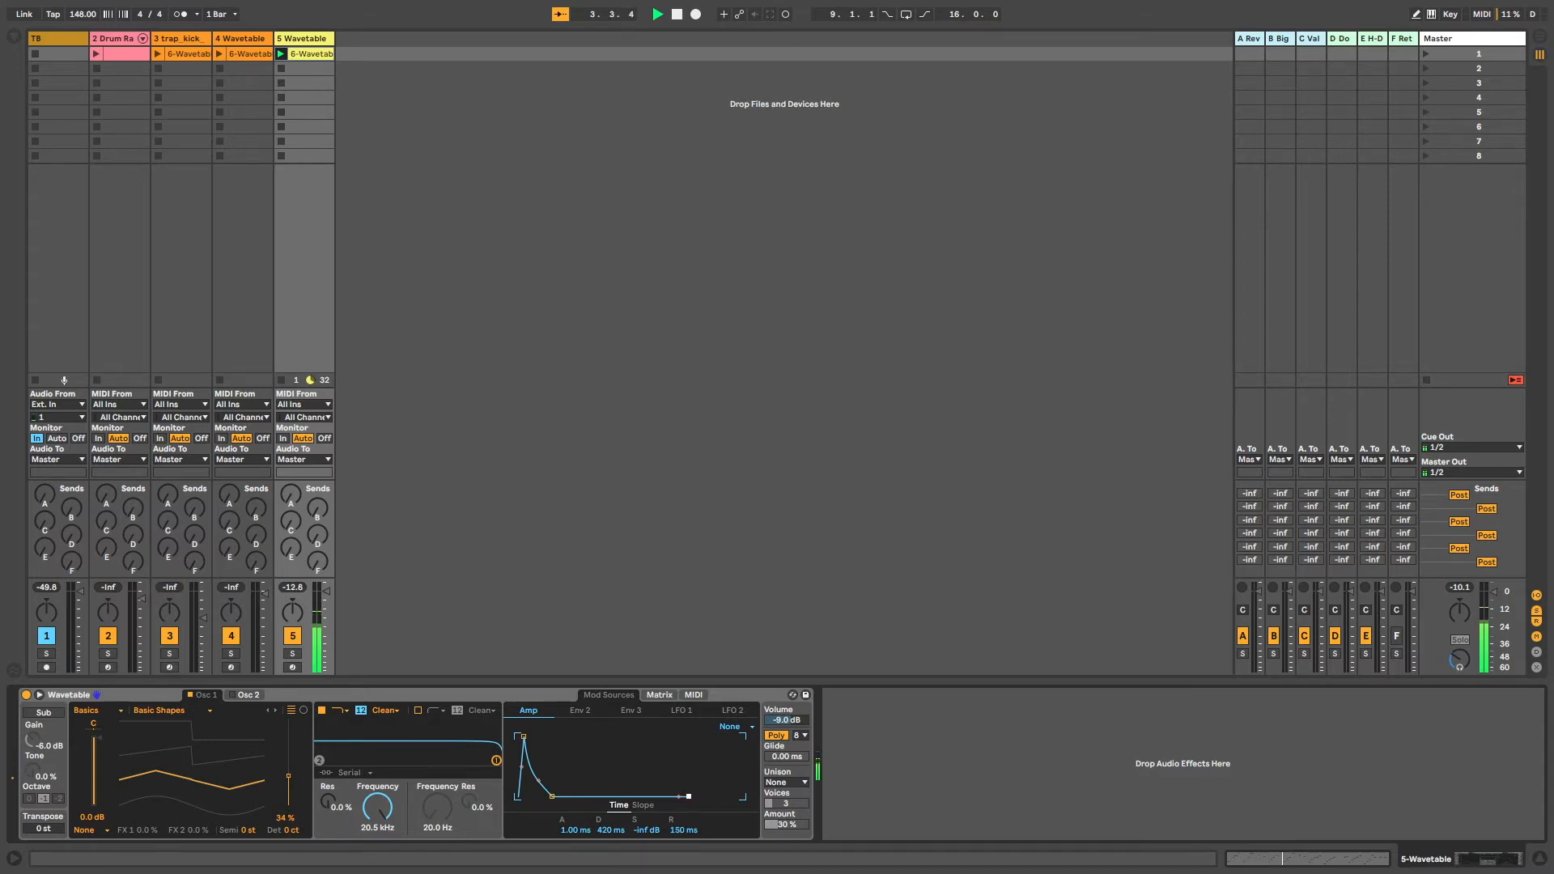
{"action": "key", "text": "space"}
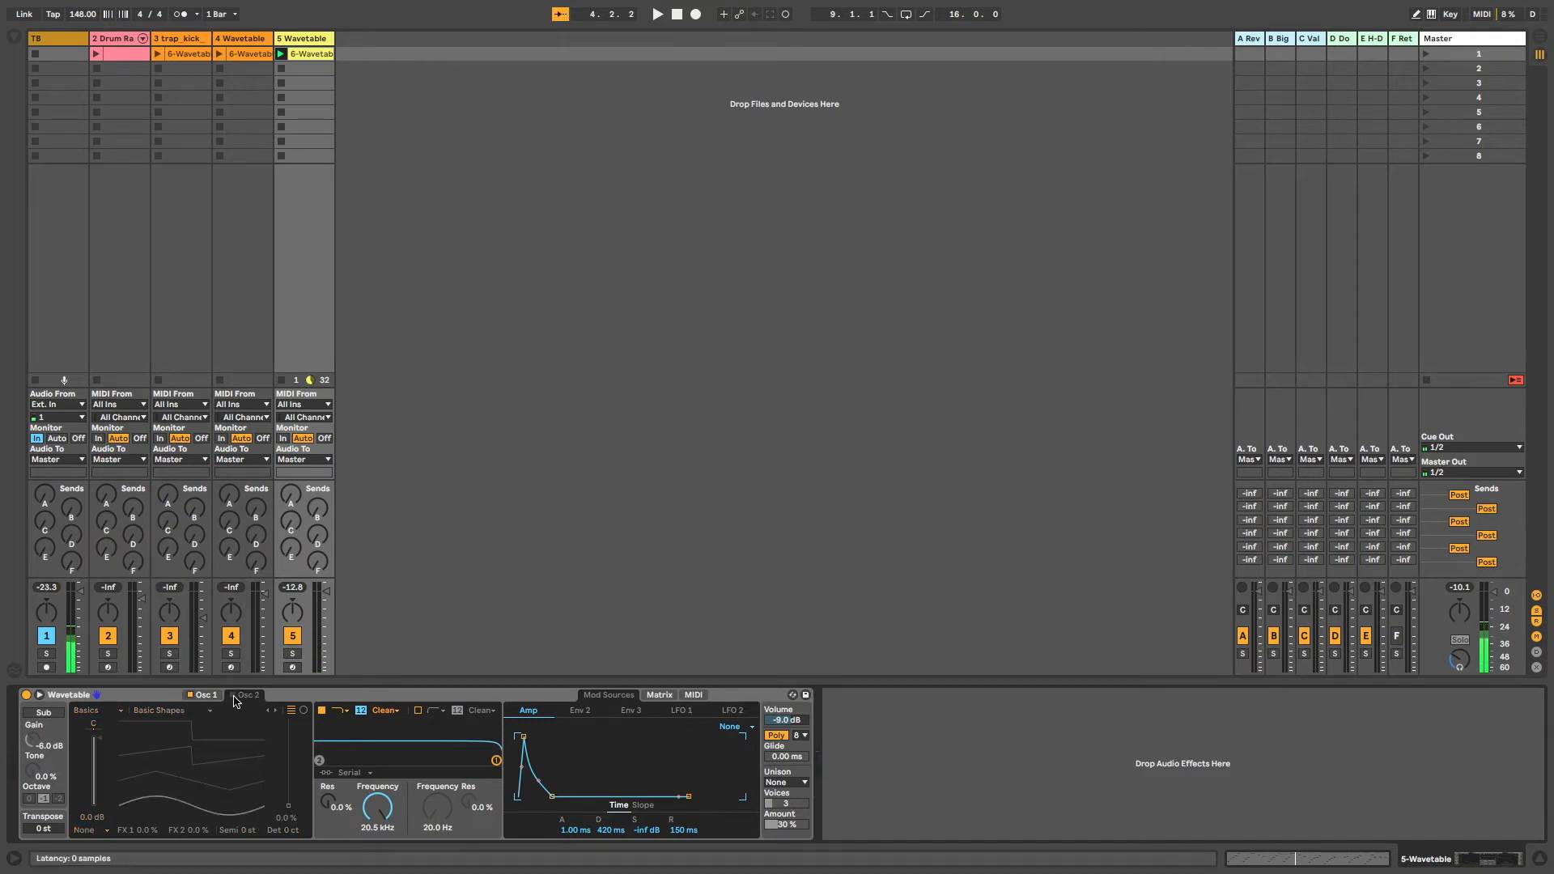
Enable oscillator 2, browse its Basics wavetables and choose FM Feedback
{"action": "left_click", "coordinate": [148, 712]}
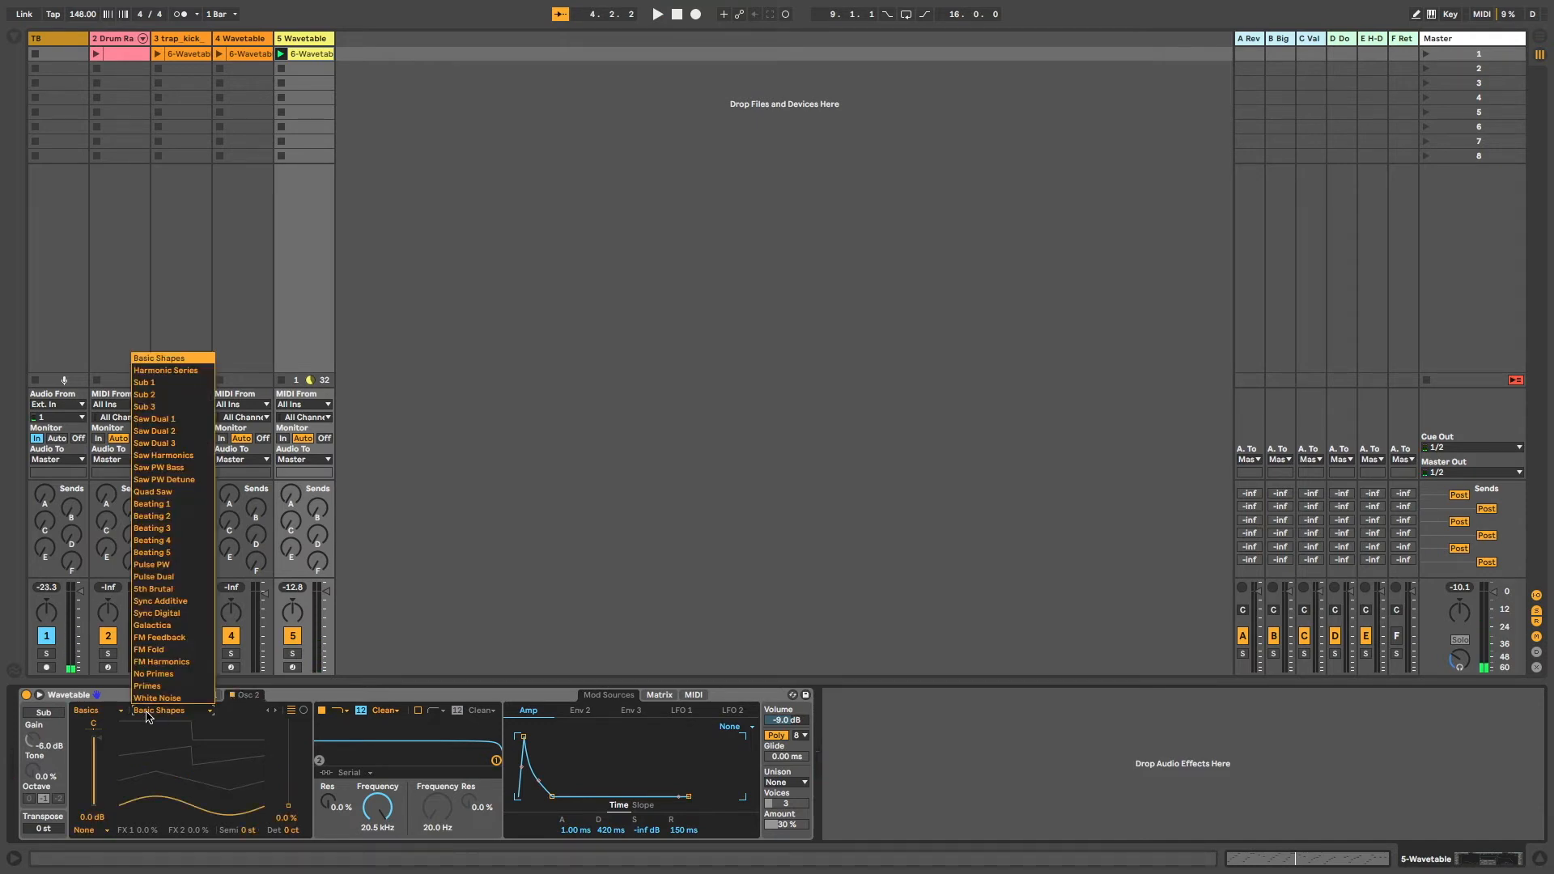
{"action": "left_click", "coordinate": [164, 662]}
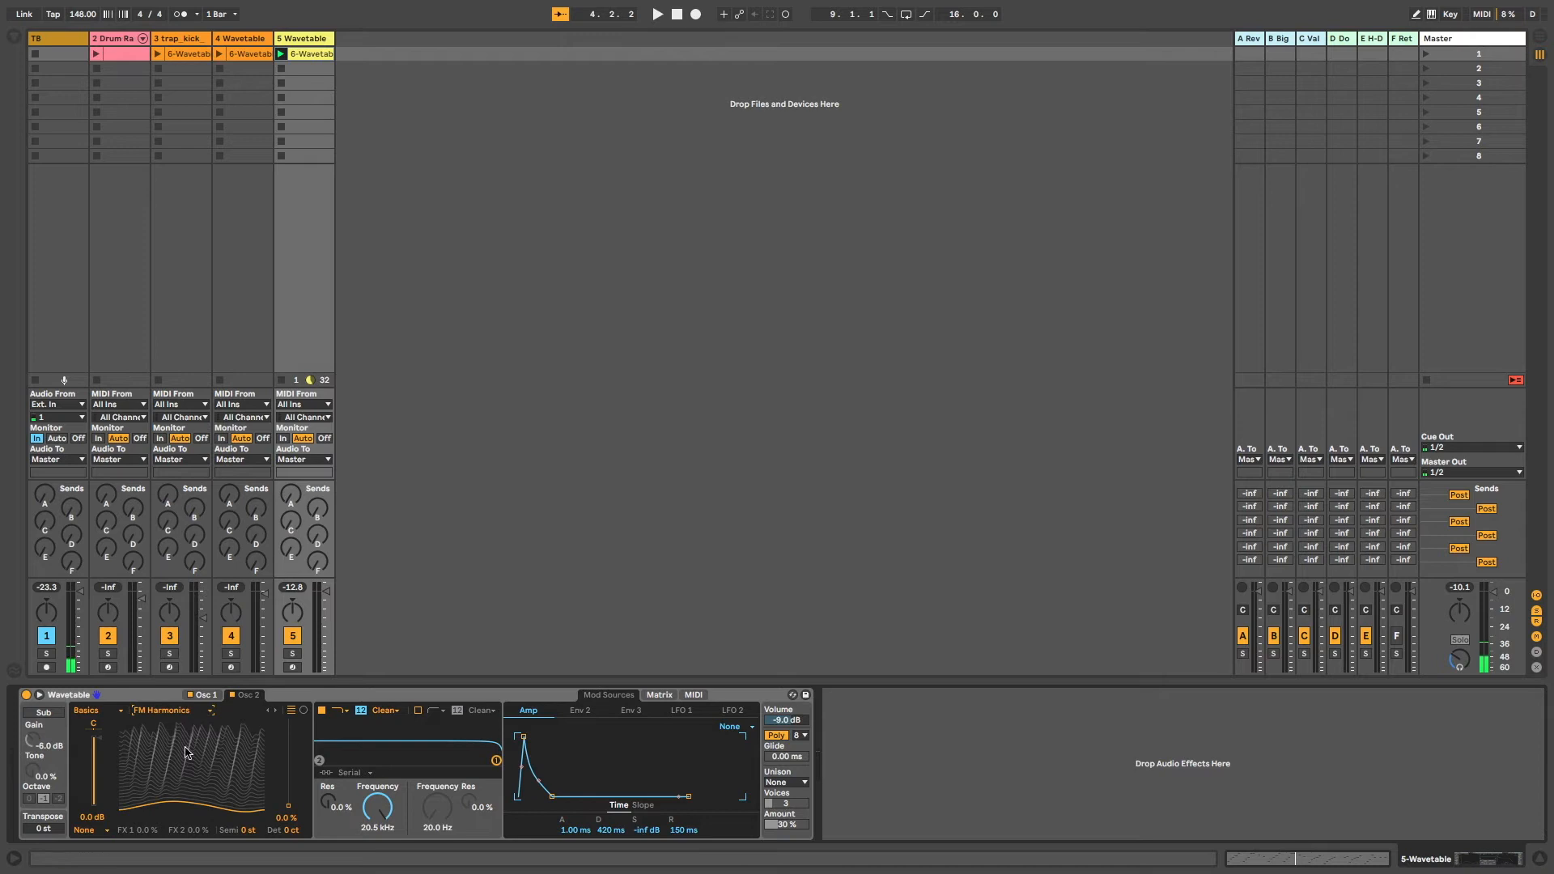
{"action": "left_click", "coordinate": [162, 711]}
{"action": "left_click", "coordinate": [160, 644]}
{"action": "left_click", "coordinate": [162, 713]}
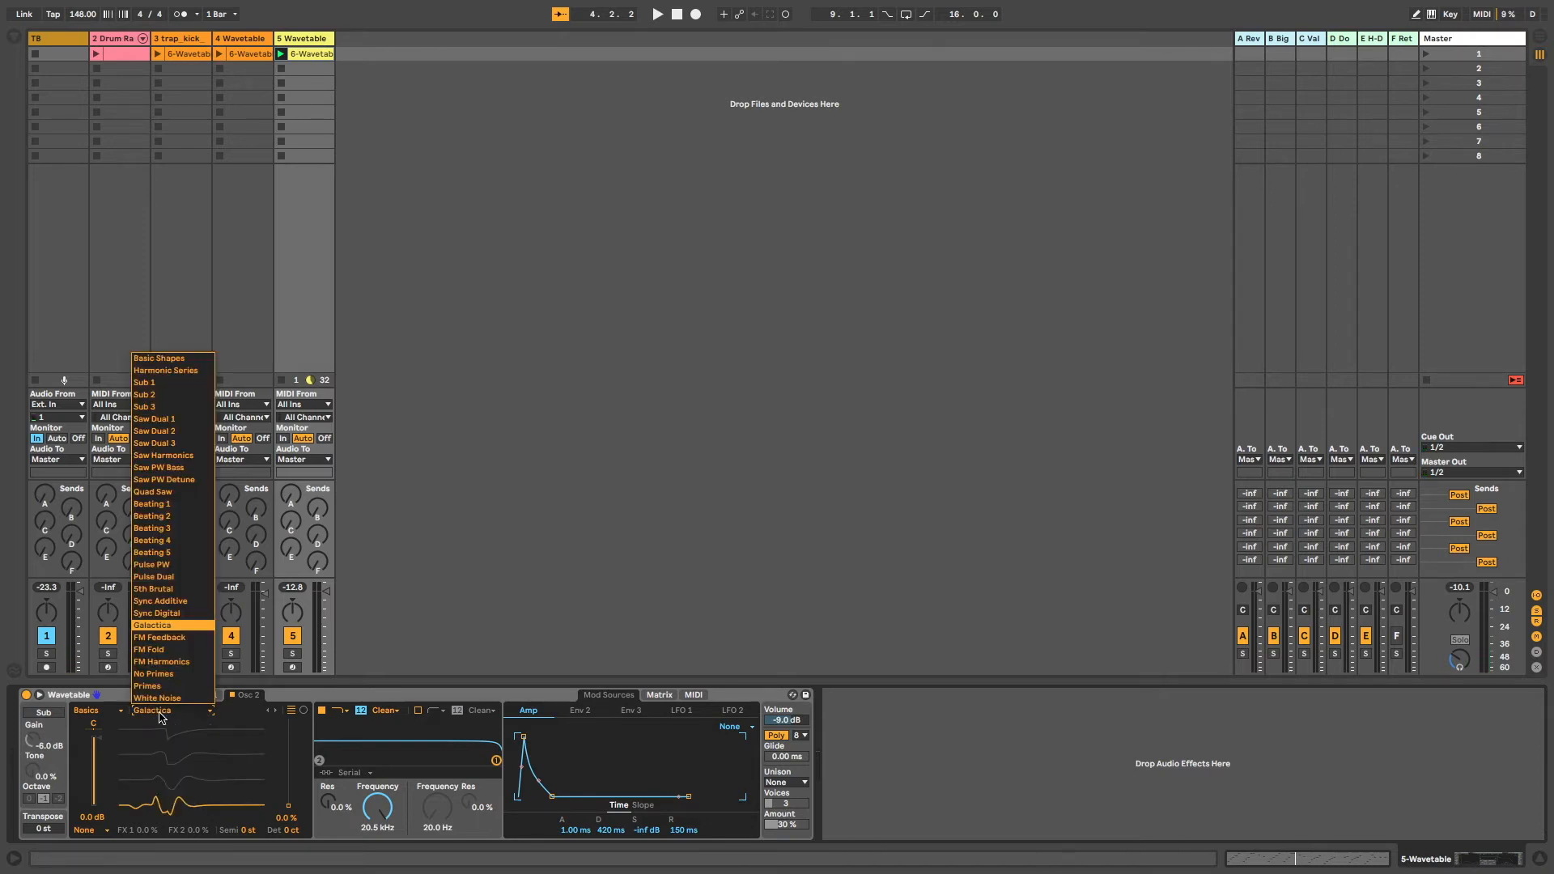
{"action": "left_click", "coordinate": [162, 639]}
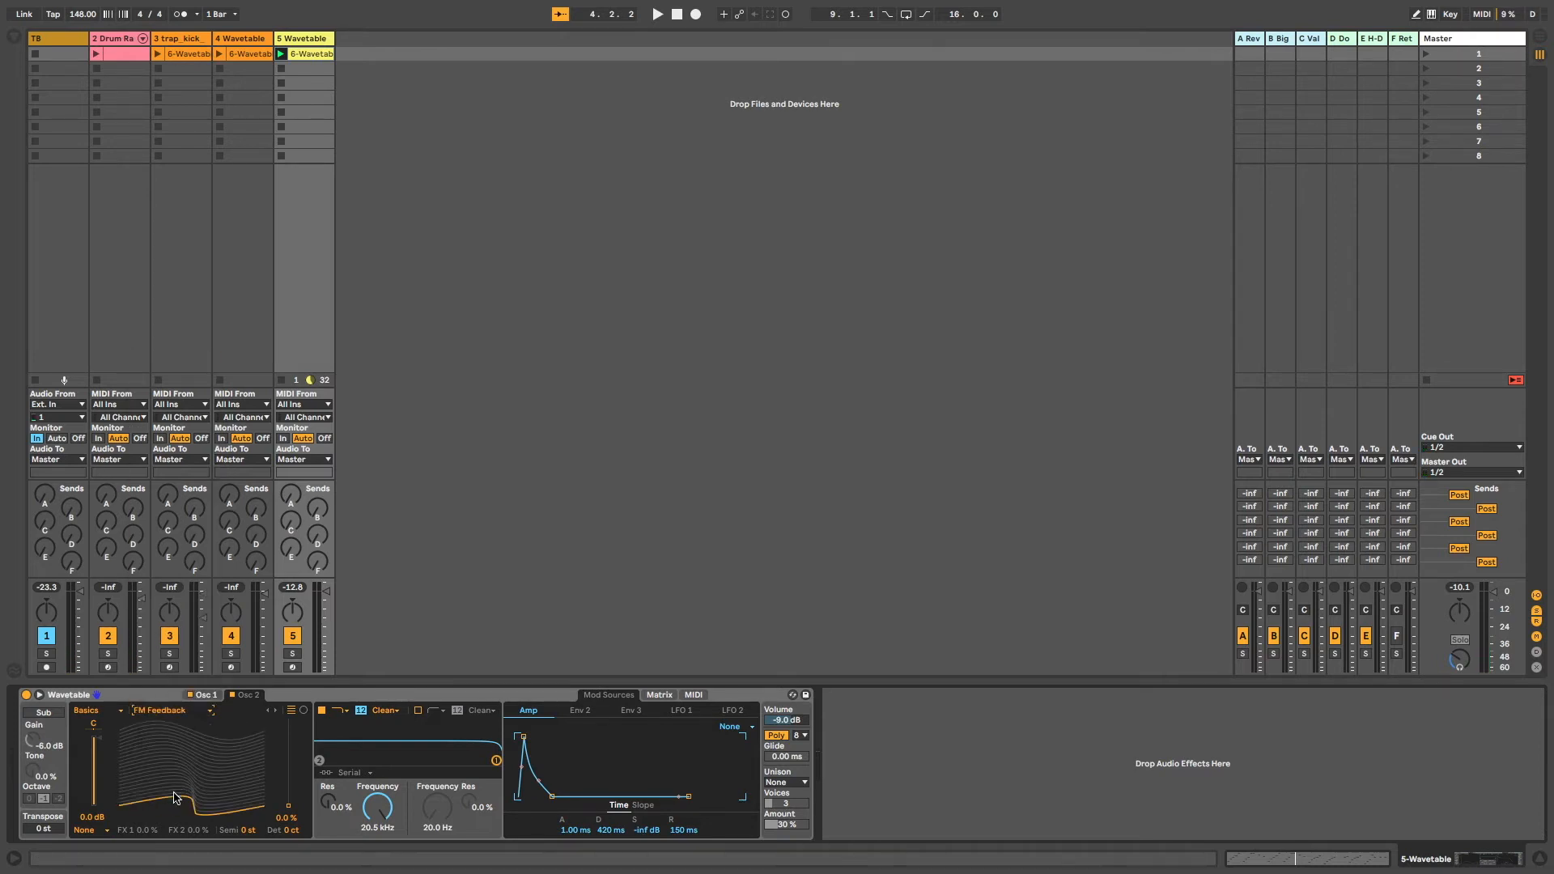
Set oscillator 2's wave position to 31% and lower its gain to -11 dB while auditioning the clip
{"action": "key", "text": "space"}
{"action": "left_click_drag", "start_coordinate": [176, 798], "coordinate": [127, 783]}
{"action": "key", "text": "space"}
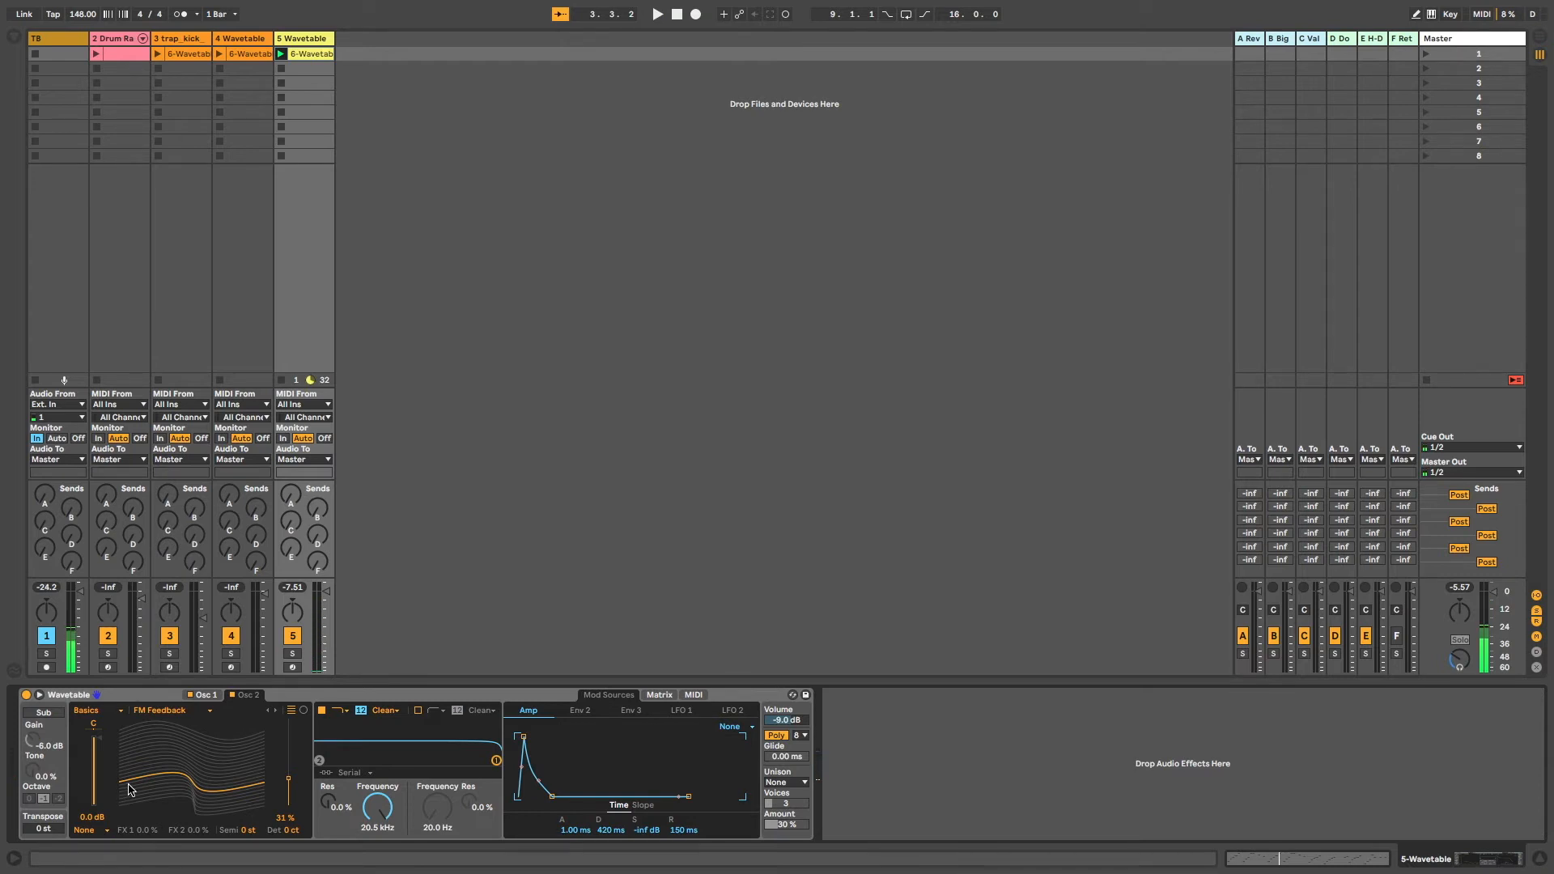
{"action": "left_click_drag", "start_coordinate": [102, 746], "coordinate": [103, 770]}
{"action": "key", "text": "space"}
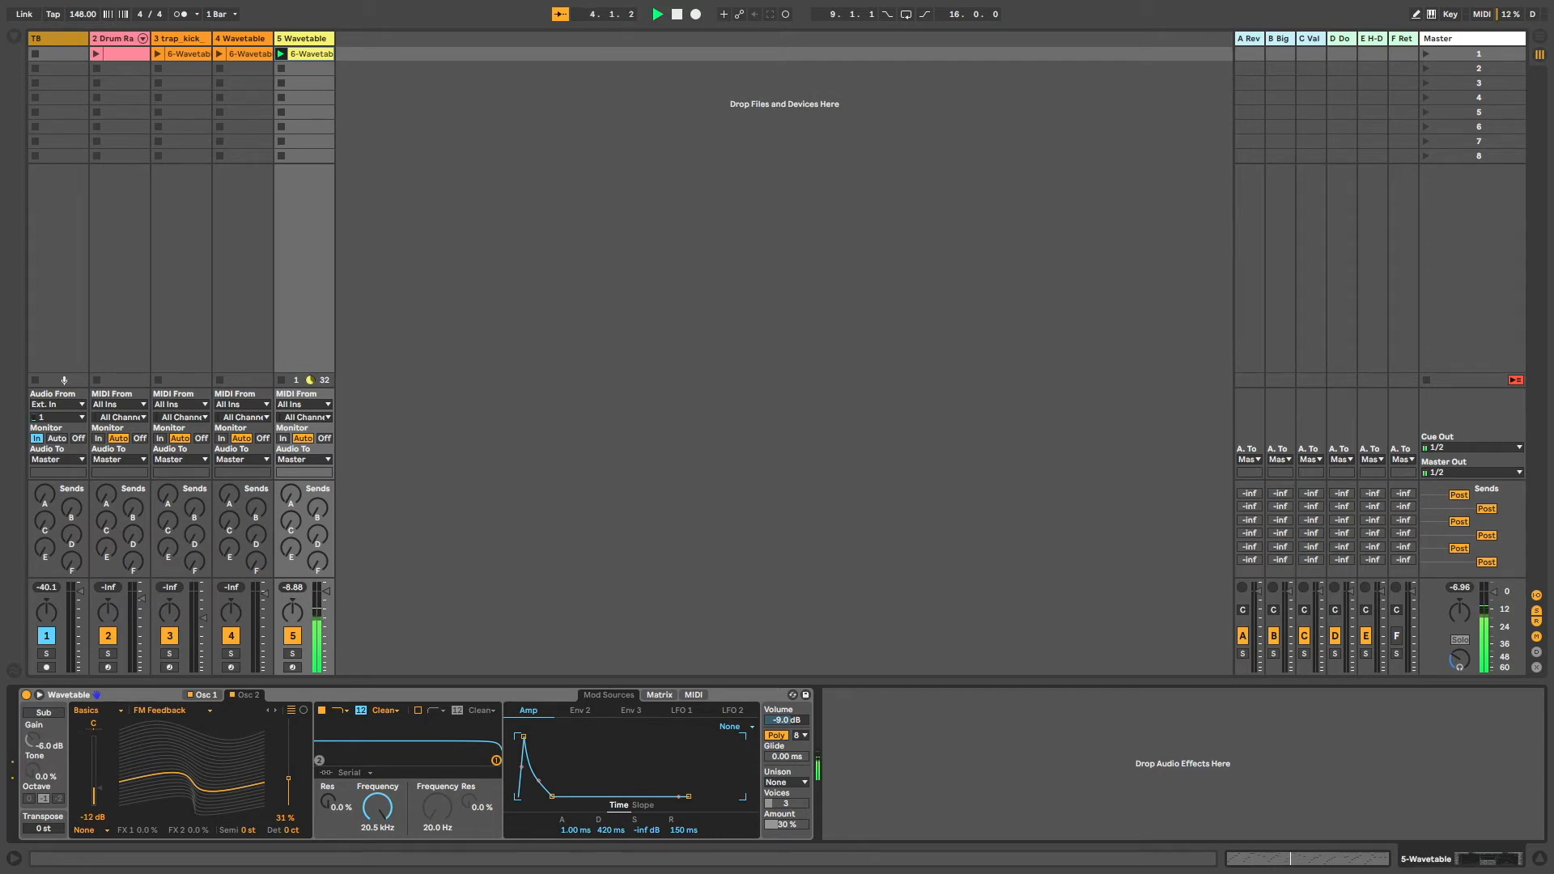
{"action": "left_click_drag", "start_coordinate": [101, 788], "coordinate": [101, 787]}
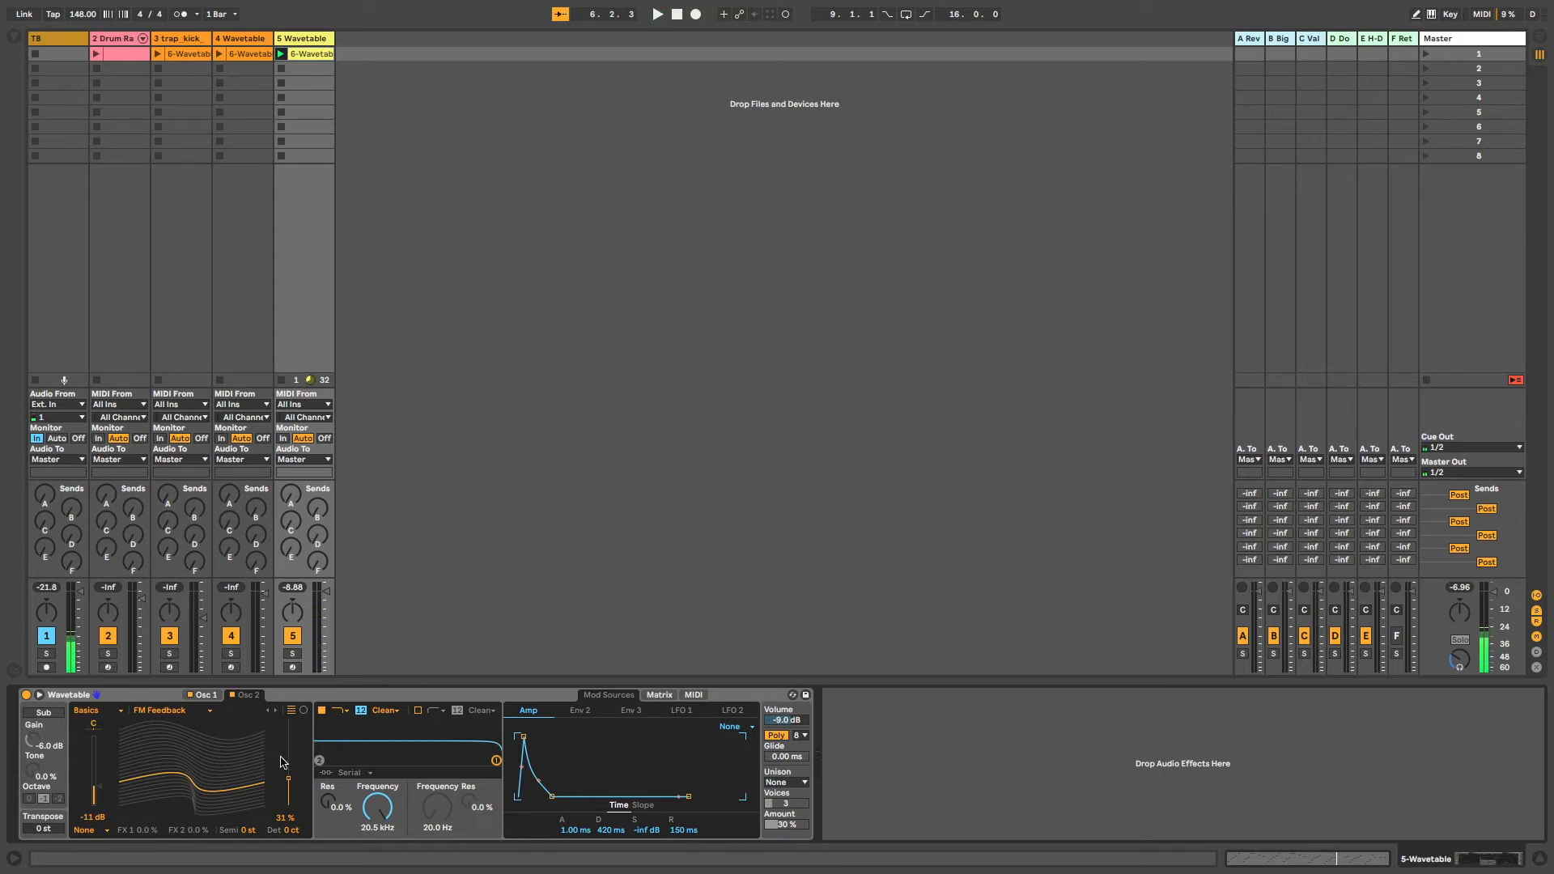
Set Wavetable's unison mode to Noise with 4 voices and play the clip
{"action": "left_click", "coordinate": [789, 783]}
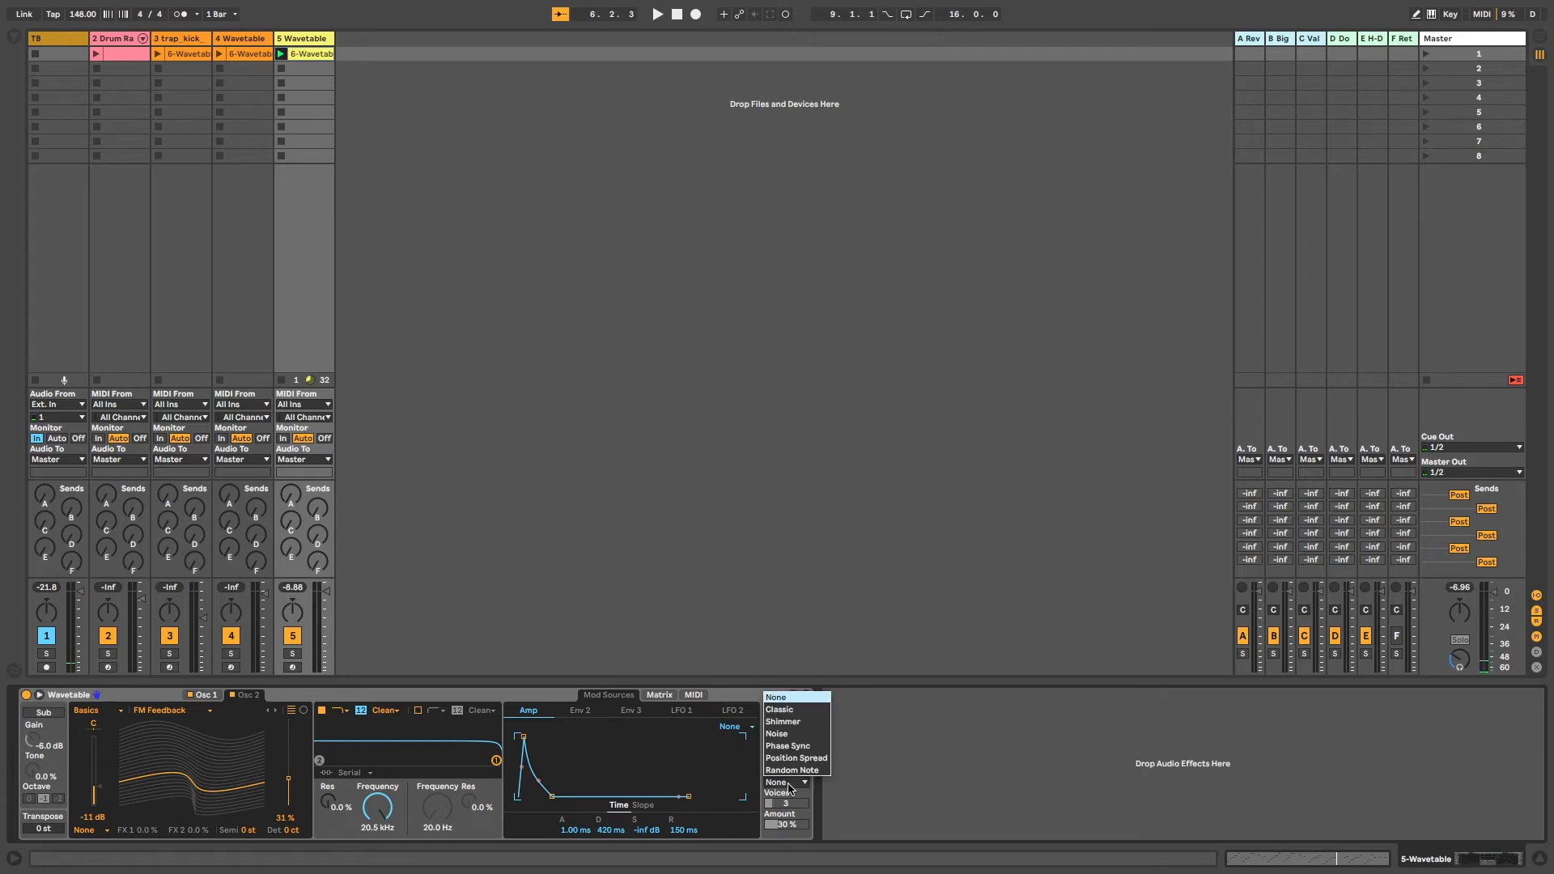
{"action": "left_click", "coordinate": [777, 736]}
{"action": "key", "text": "space"}
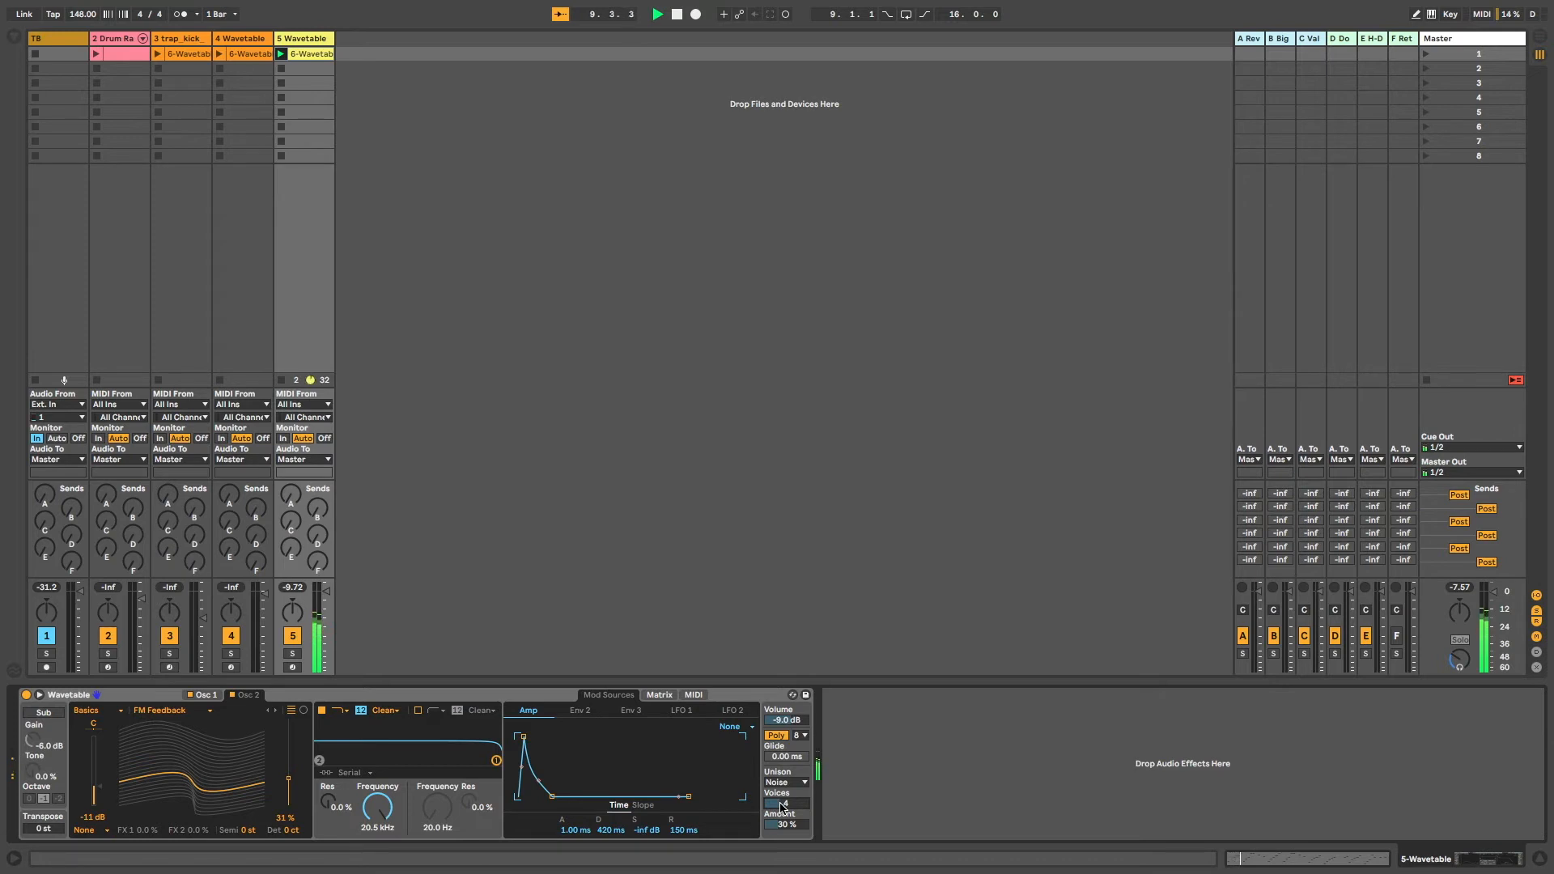
Try the OSR circuit on Wavetable's first filter, and settle on the PRD circuit
{"action": "left_click", "coordinate": [385, 711]}
{"action": "left_click", "coordinate": [383, 734]}
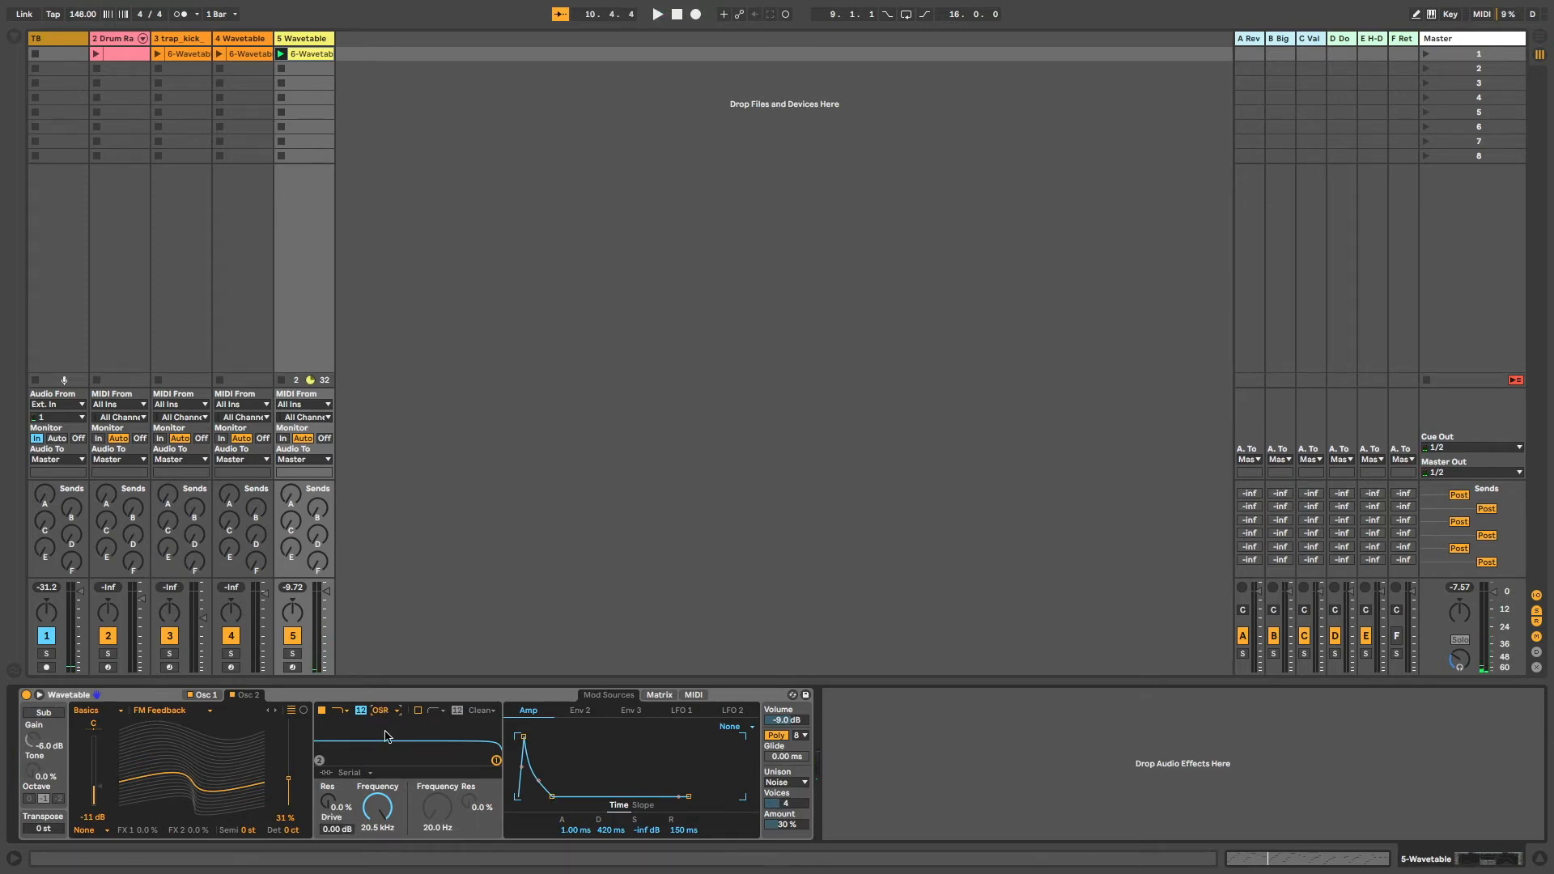
{"action": "left_click", "coordinate": [385, 713]}
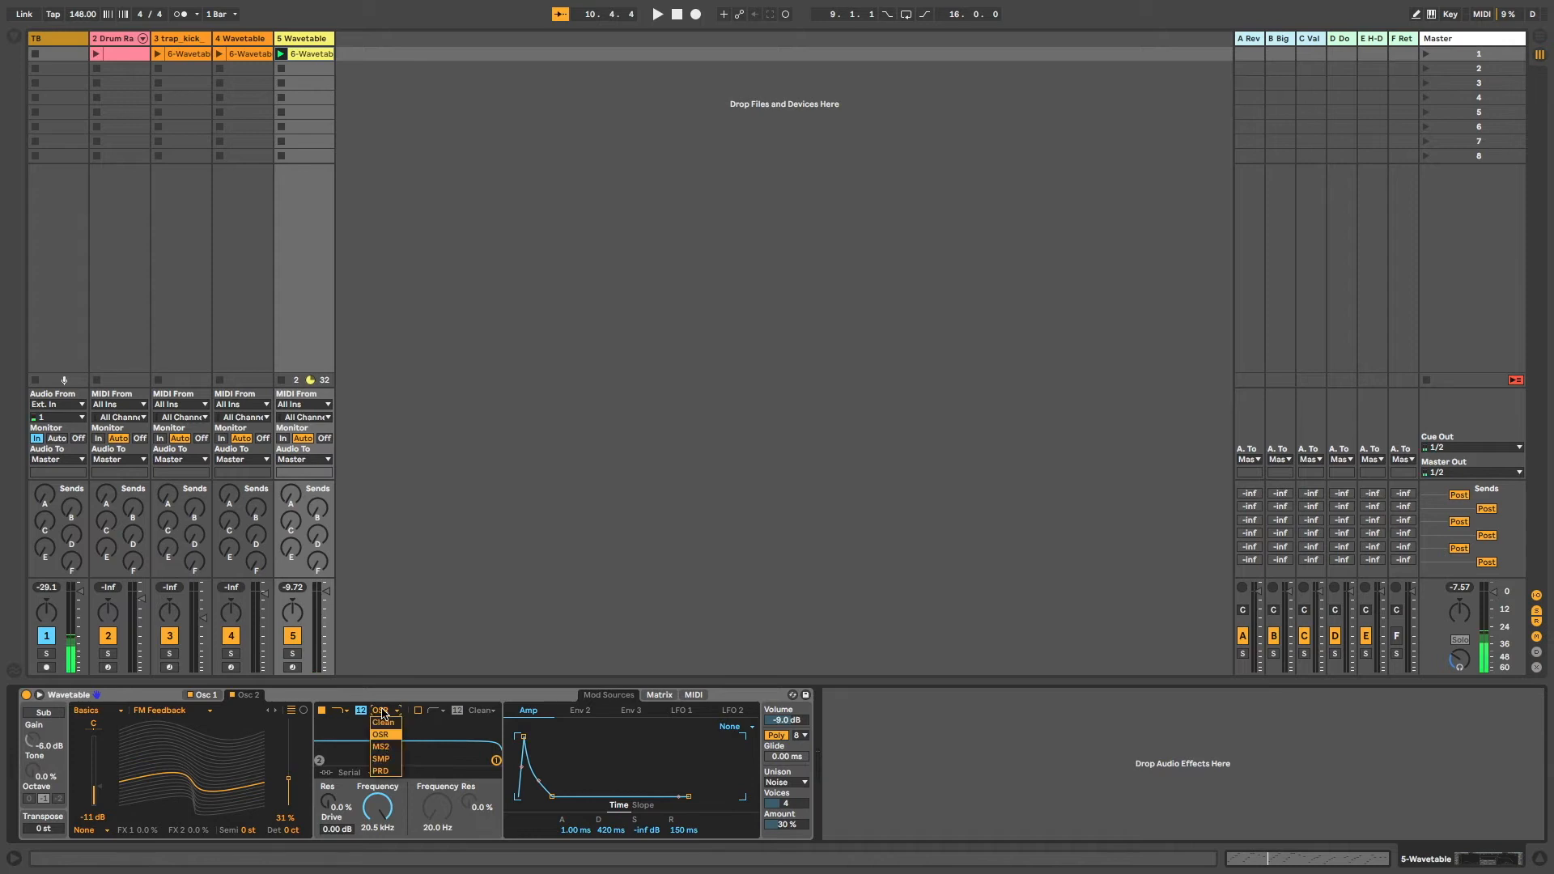
{"action": "left_click", "coordinate": [387, 771]}
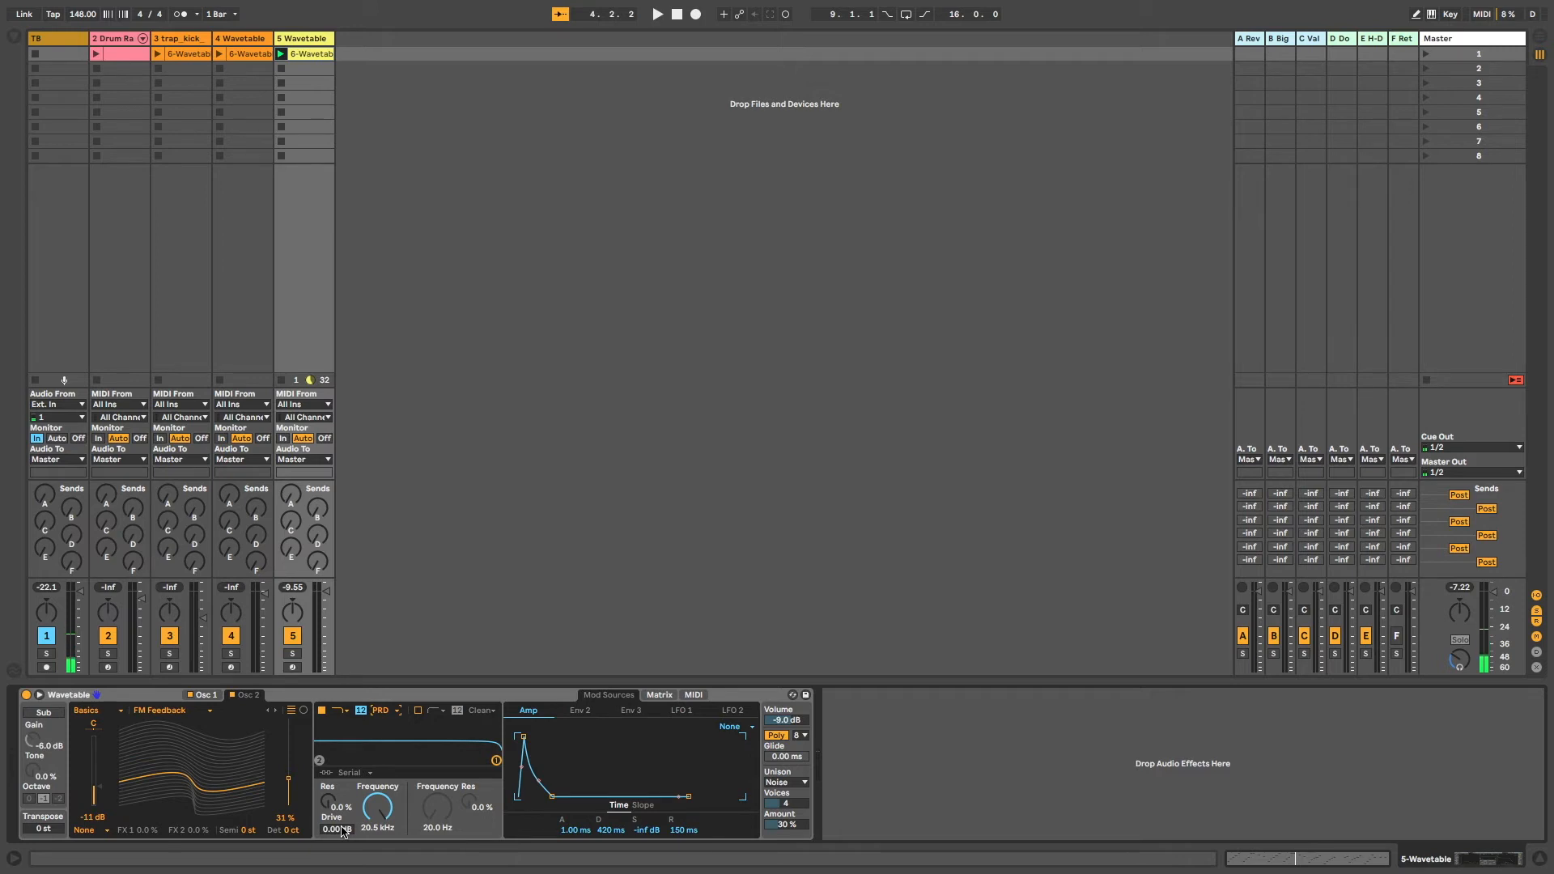
Add an EQ Eight from the favourite effects after the Wavetable on track 5
{"action": "key", "text": "super+alt+b"}
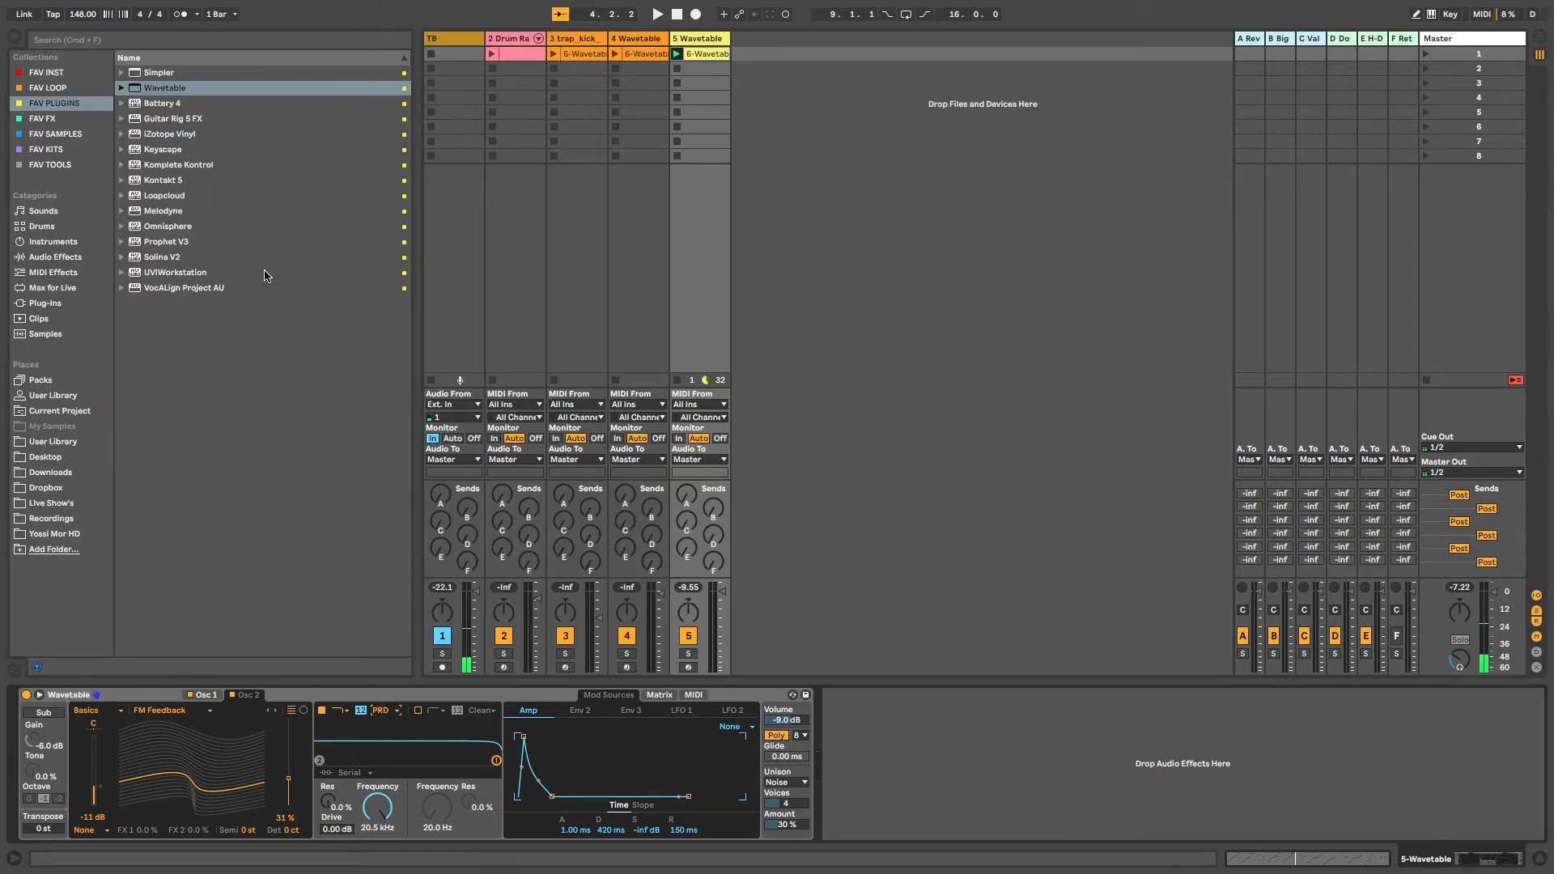
{"action": "left_click", "coordinate": [42, 119]}
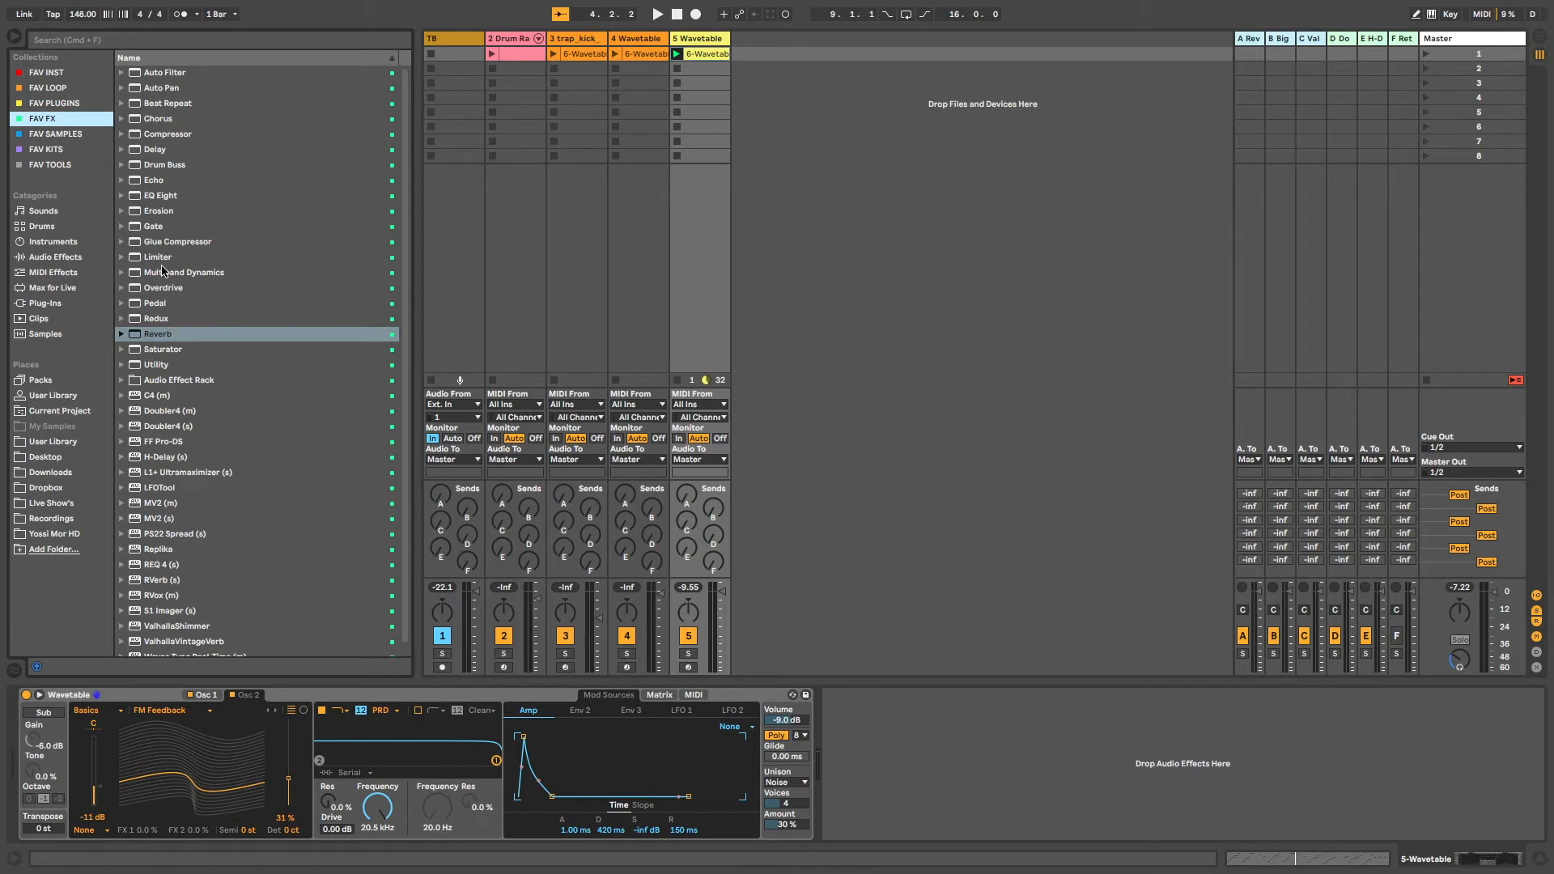
{"action": "double_click", "coordinate": [151, 197]}
{"action": "key", "text": "super+alt+b"}
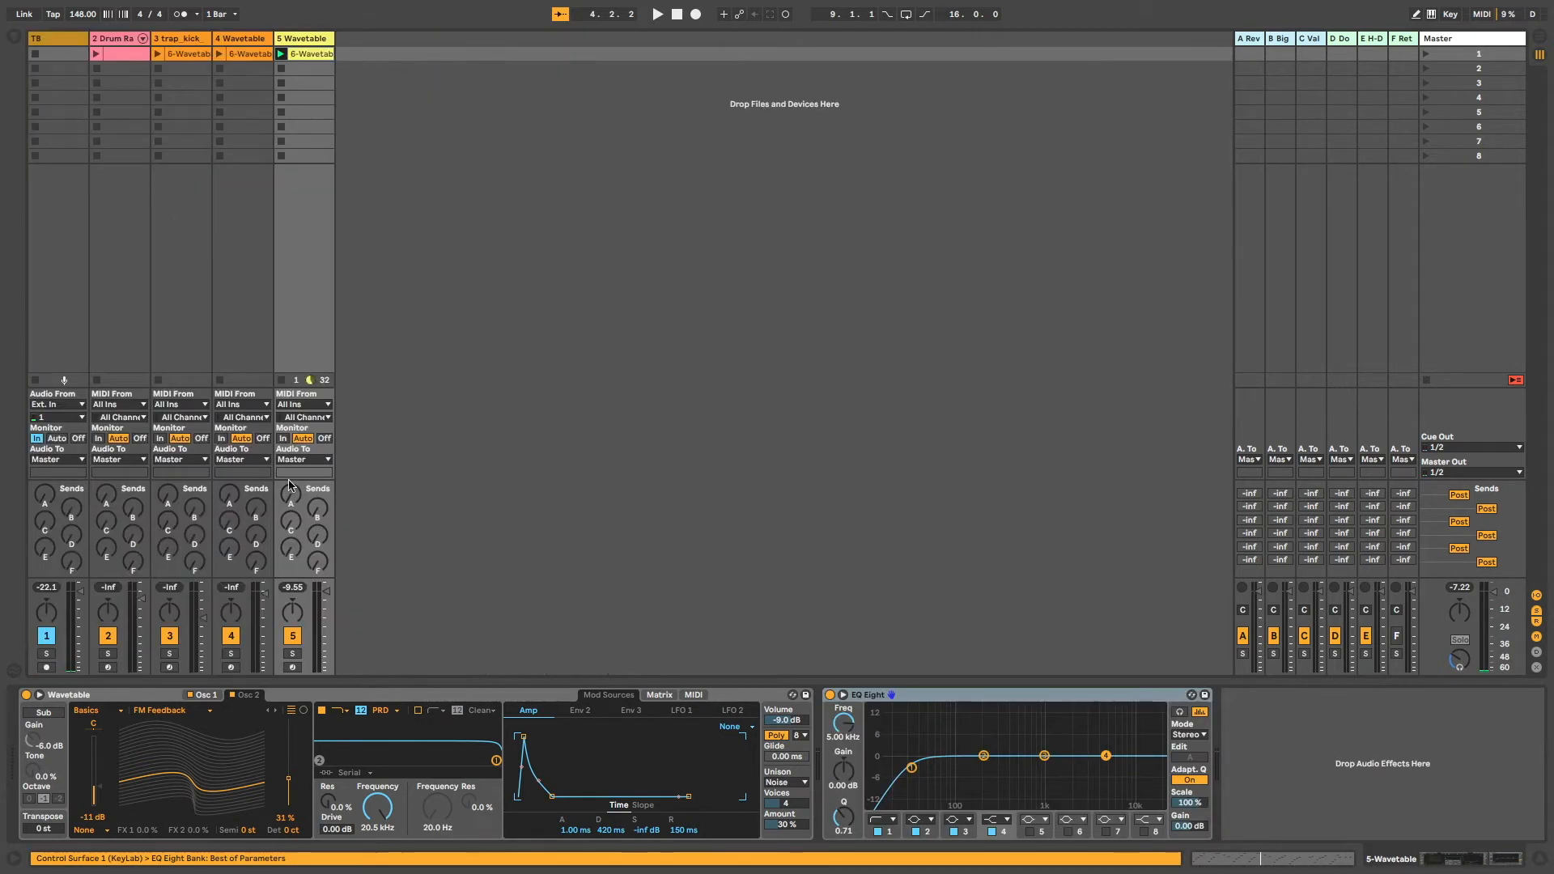
Set the EQ Eight's low cut to about 200 Hz and add a high cut at 14.1 kHz during playback
{"action": "key", "text": "space"}
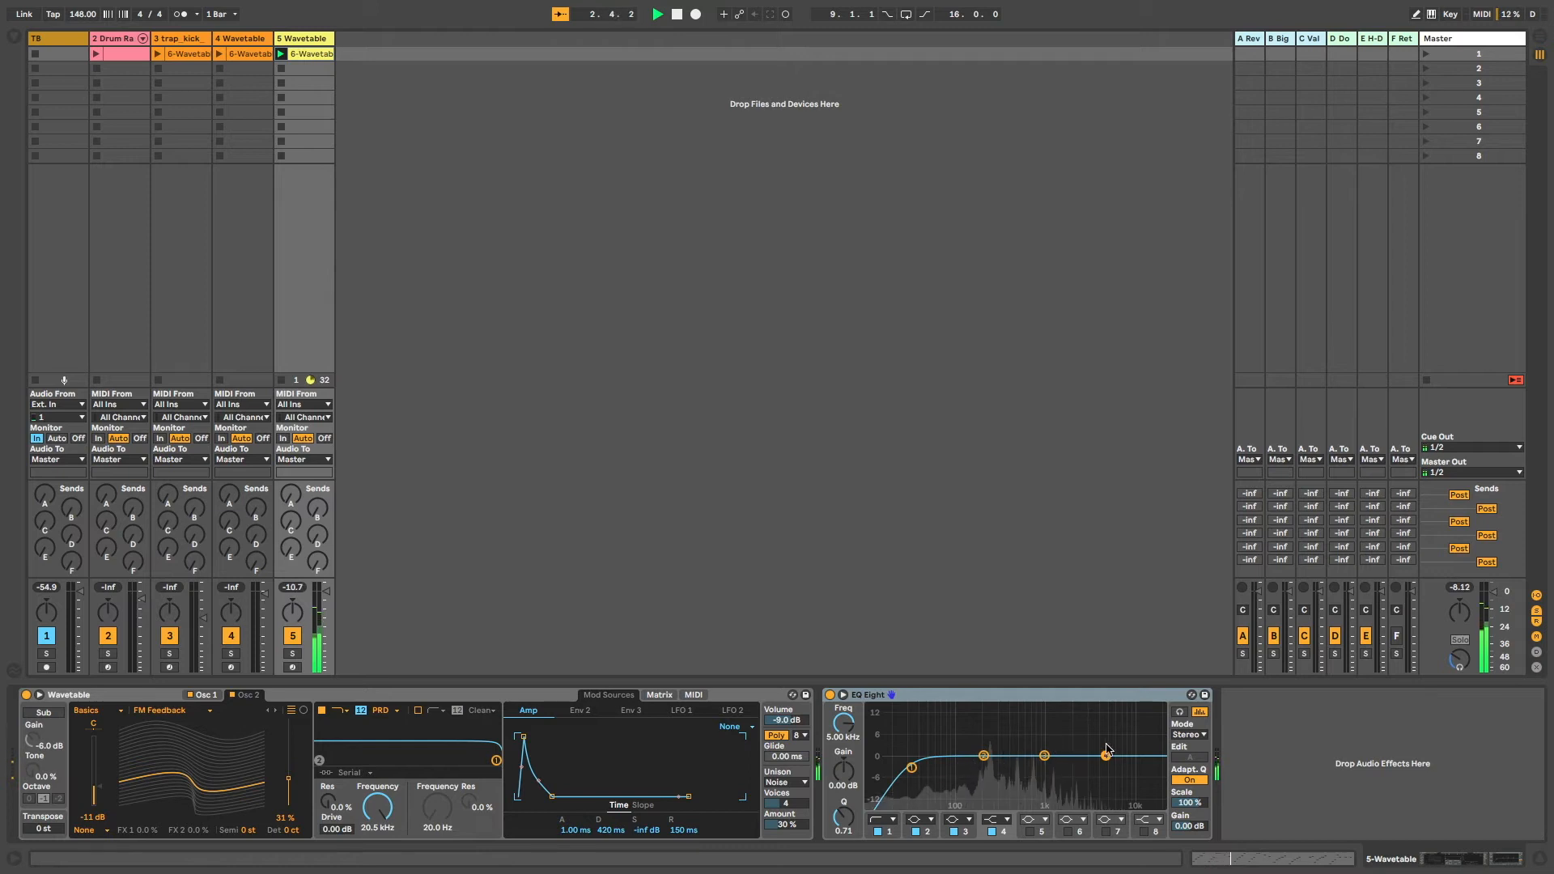
{"action": "left_click_drag", "start_coordinate": [911, 767], "coordinate": [966, 766]}
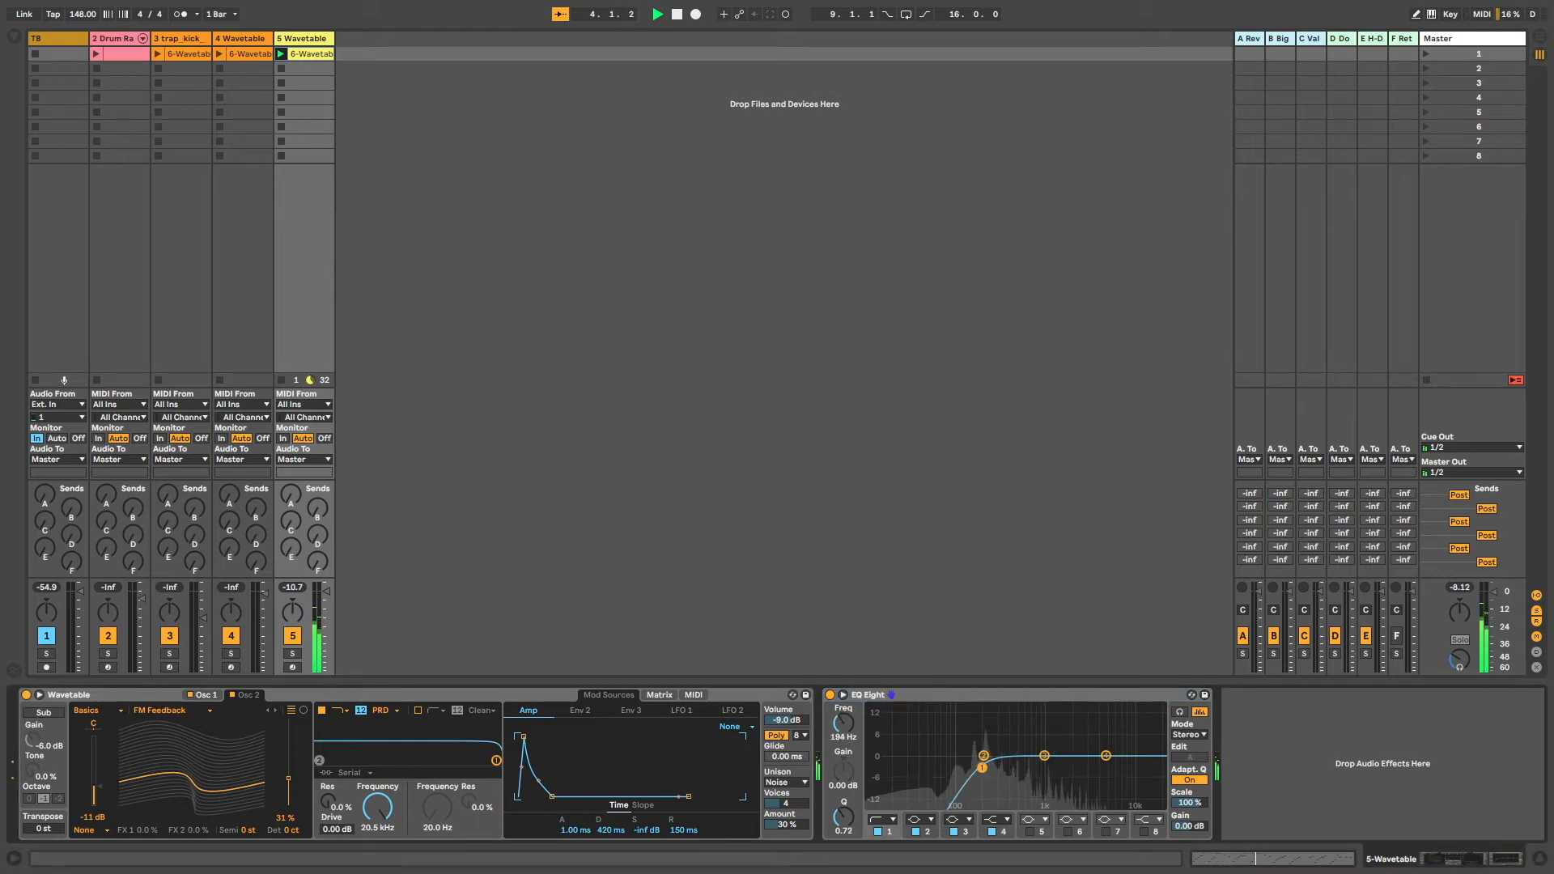
{"action": "left_click", "coordinate": [1105, 754]}
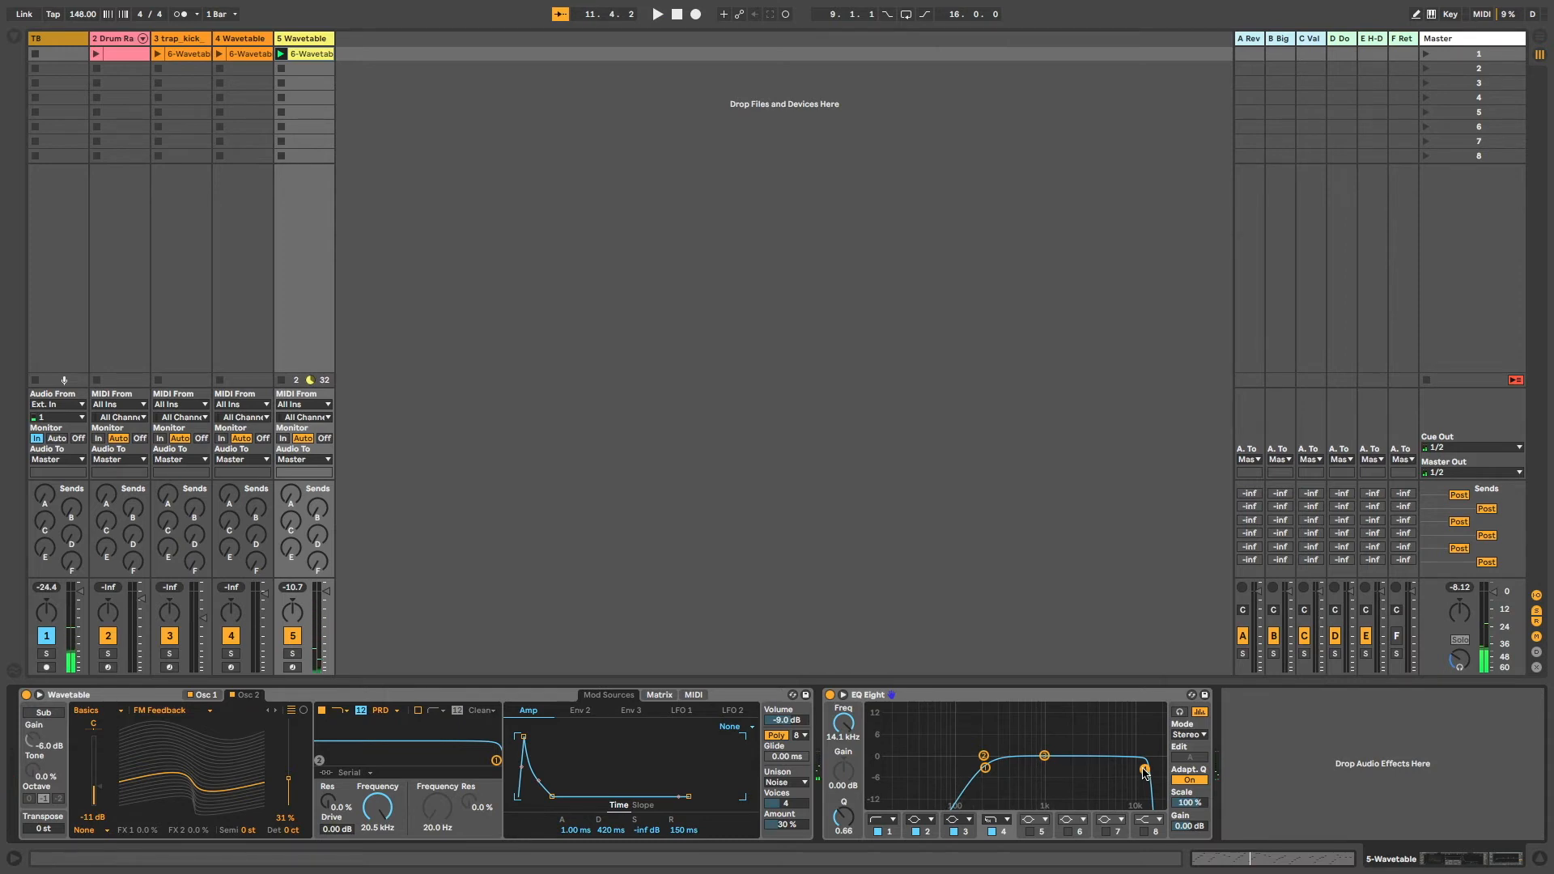
Add a Compressor after the EQ Eight on track 5
{"action": "key", "text": "alt+super+b"}
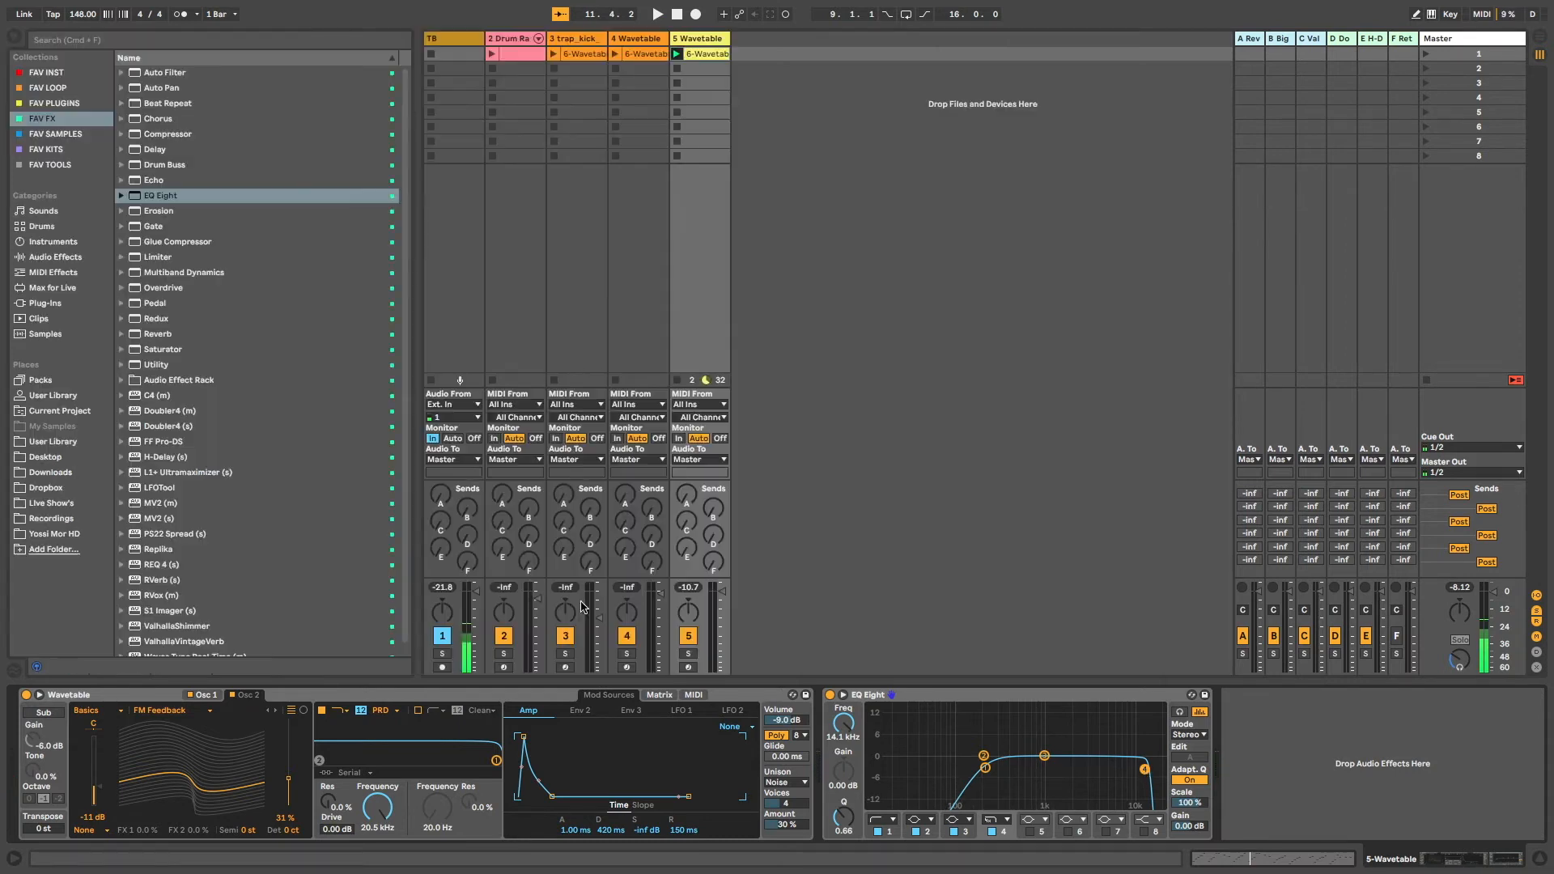
{"action": "double_click", "coordinate": [159, 135]}
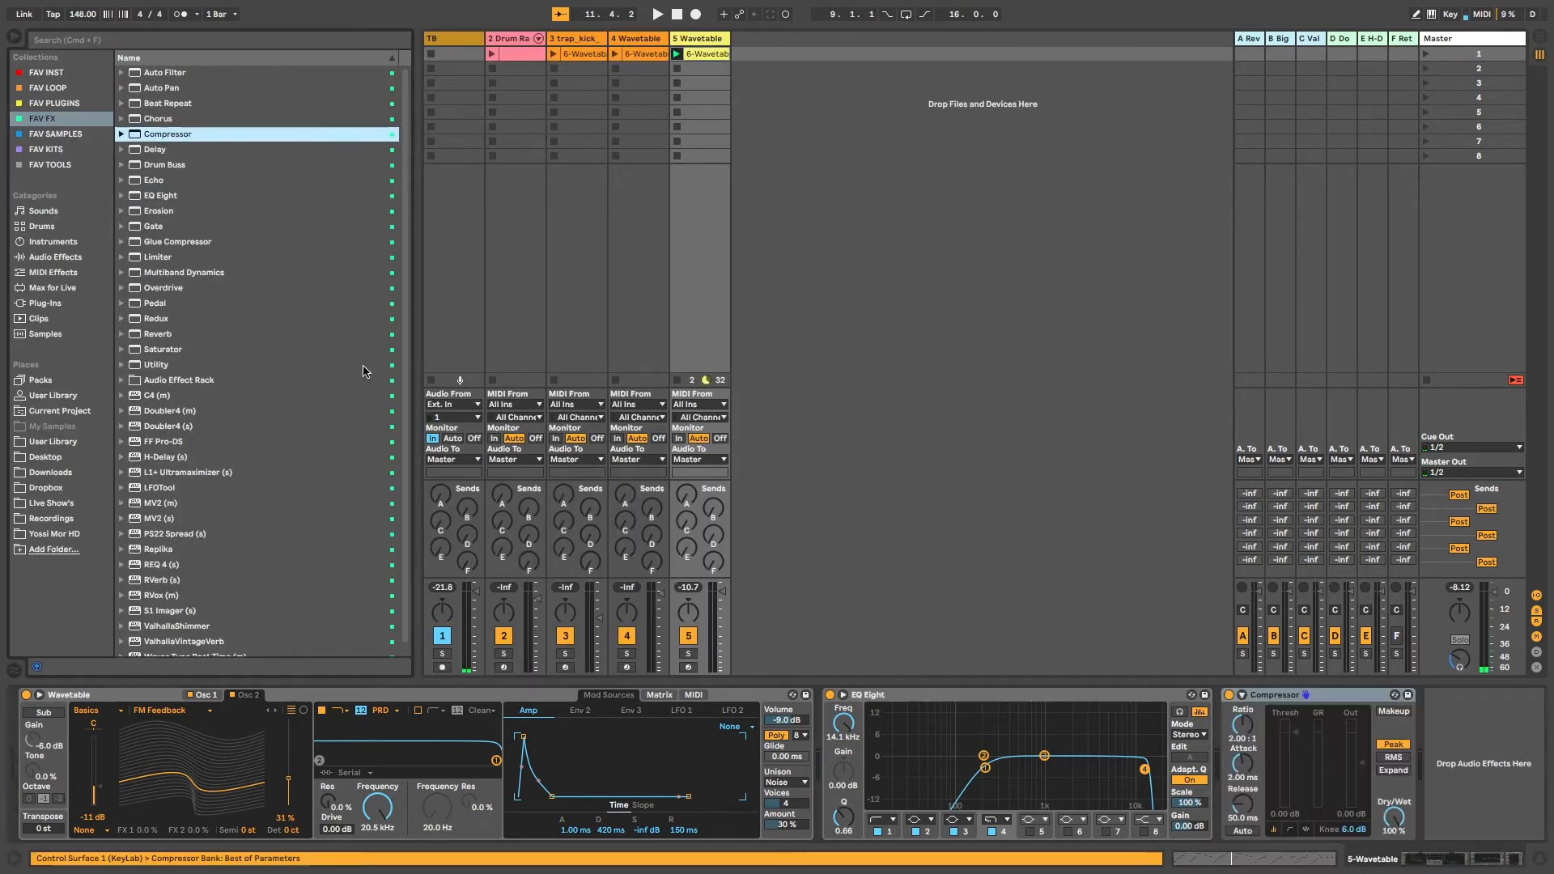
{"action": "key", "text": "alt+super+b"}
Set the Compressor to a -26.9 dB threshold, 4.39:1 ratio, 0.77 ms attack, Auto release and 5.35 dB output gain during playback
{"action": "key", "text": "space"}
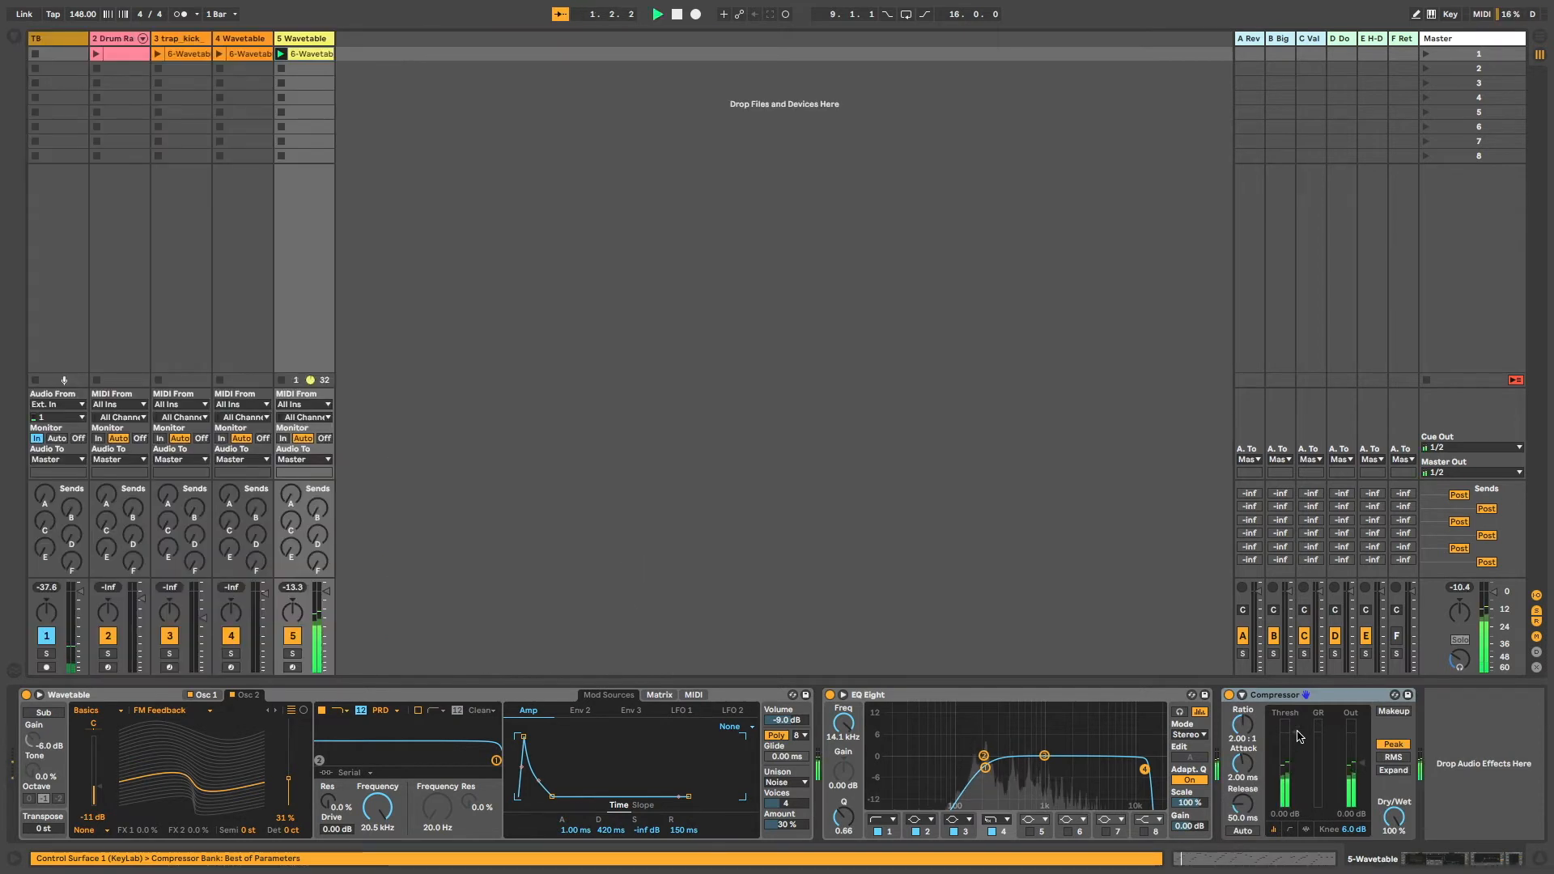
{"action": "left_click_drag", "start_coordinate": [1297, 735], "coordinate": [1298, 780]}
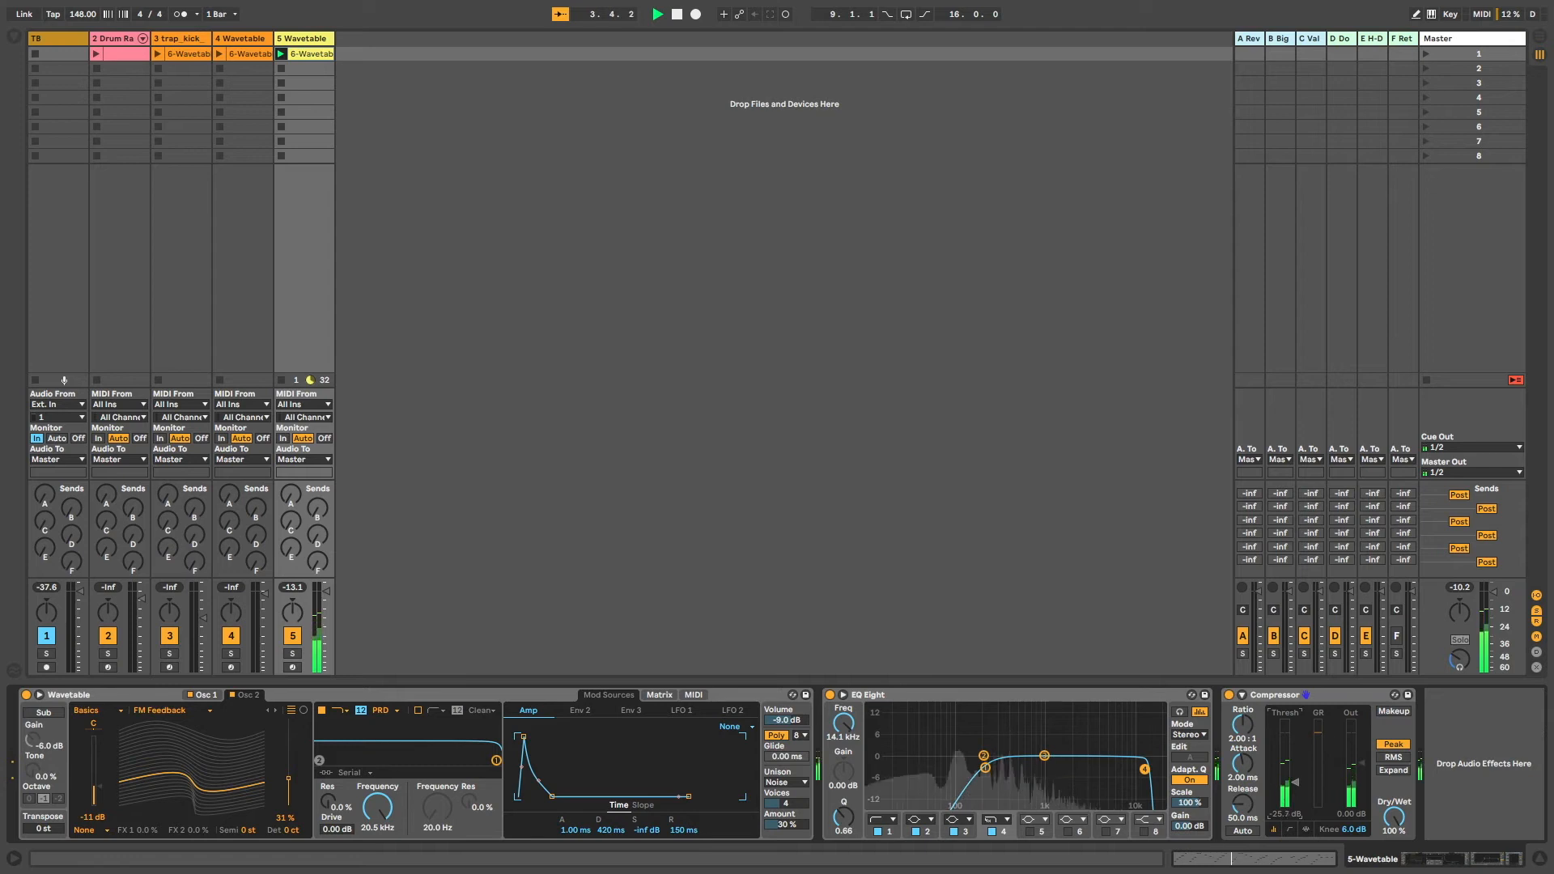
{"action": "left_click", "coordinate": [1242, 831]}
{"action": "left_click_drag", "start_coordinate": [1242, 763], "coordinate": [1242, 719]}
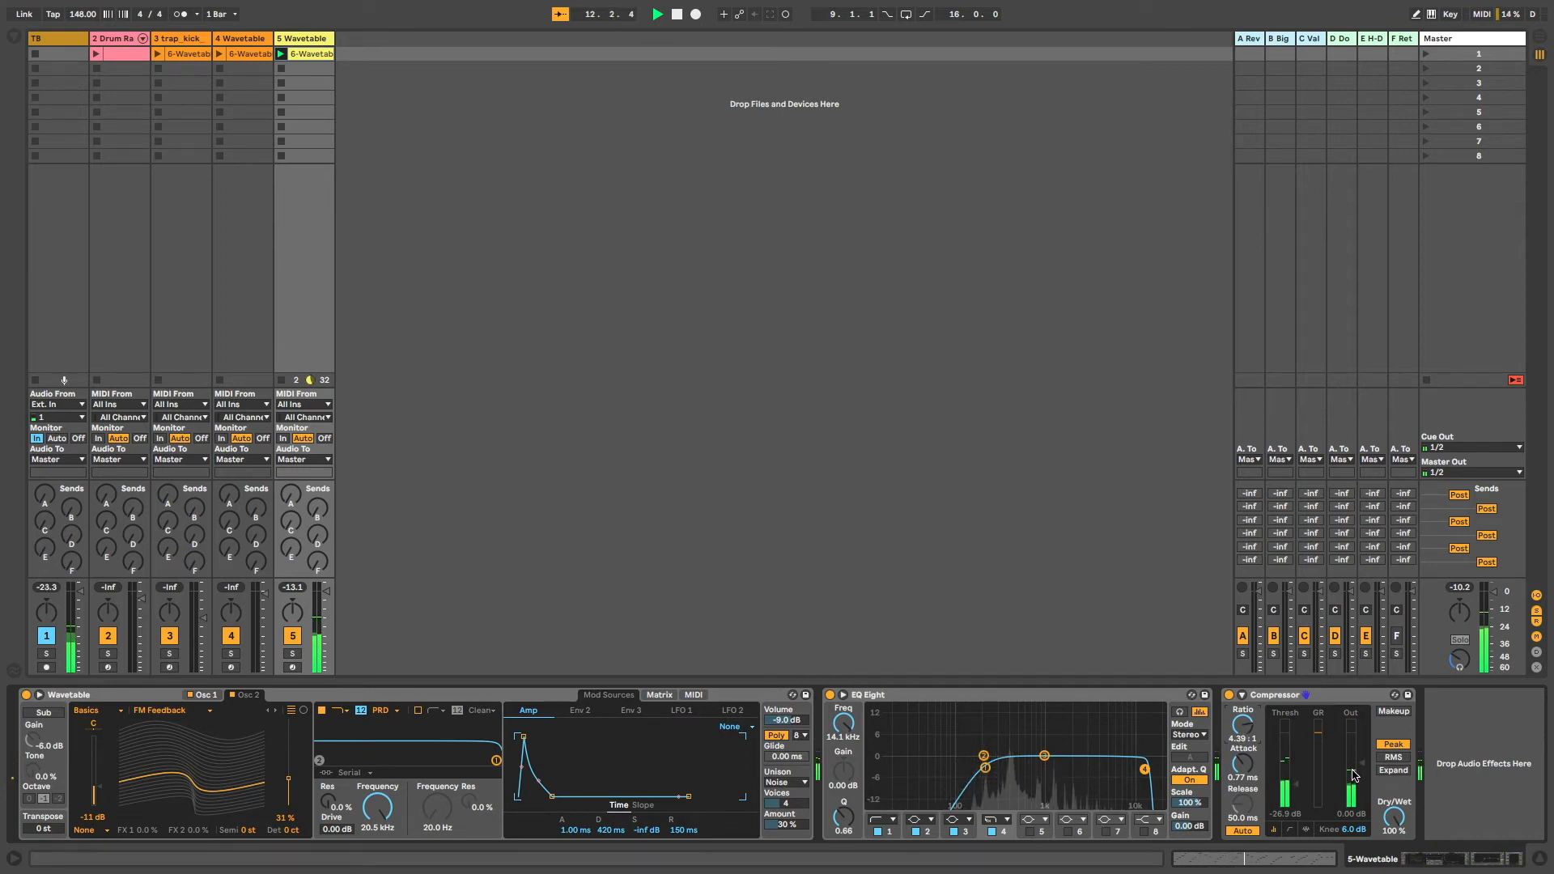
{"action": "left_click_drag", "start_coordinate": [1363, 765], "coordinate": [1364, 757]}
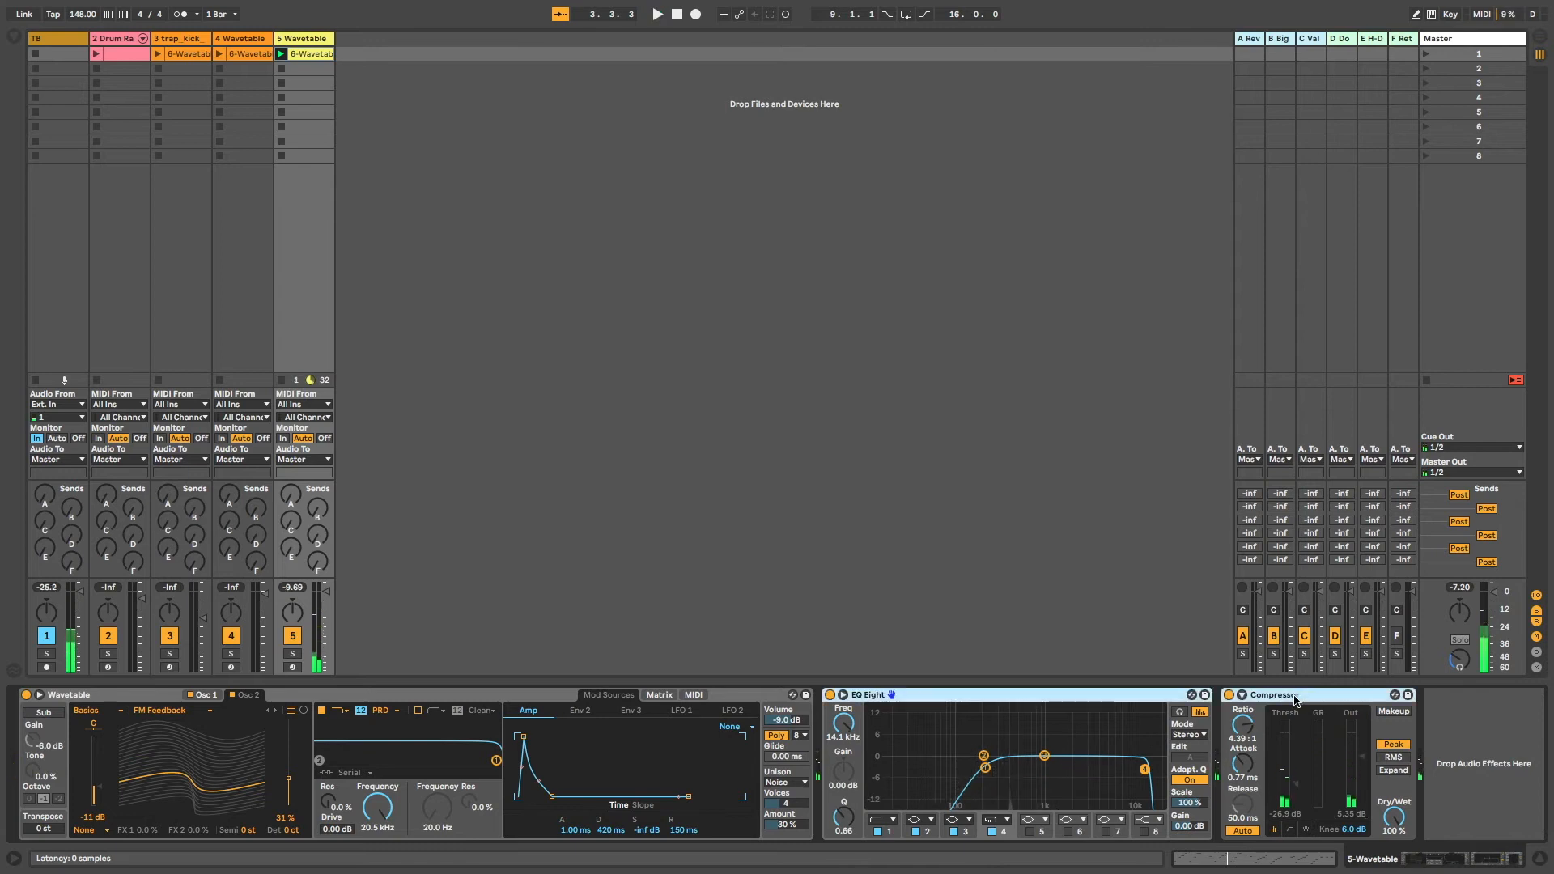
Add a Reverb after the Compressor on track 5 and raise its decay time above 5 seconds during playback
{"action": "key", "text": "super+alt+b"}
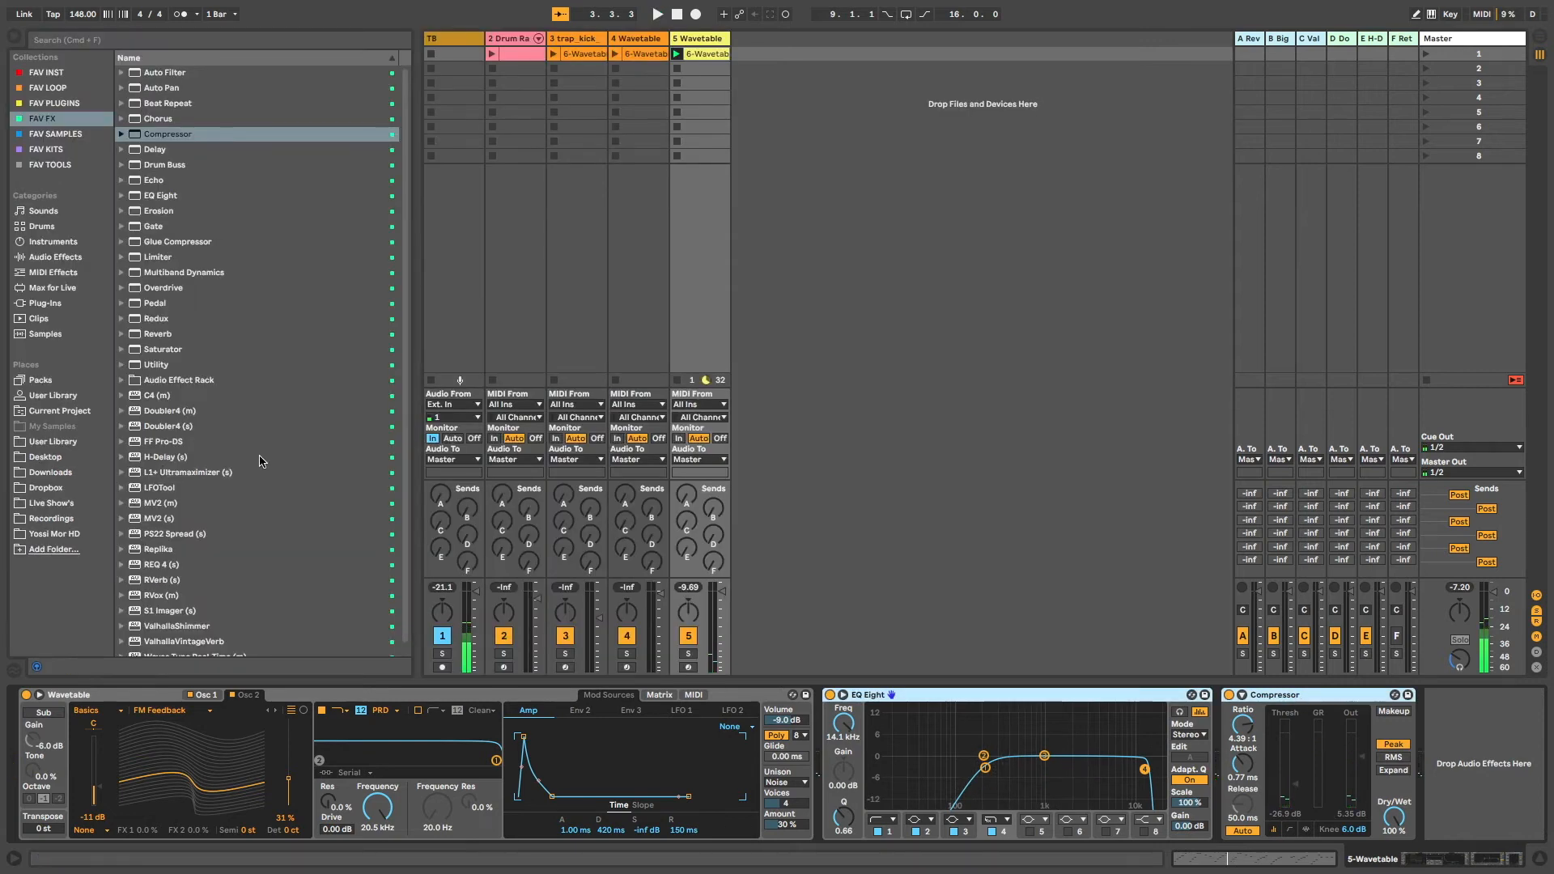
{"action": "key", "text": "Return"}
{"action": "key", "text": "super+alt+b"}
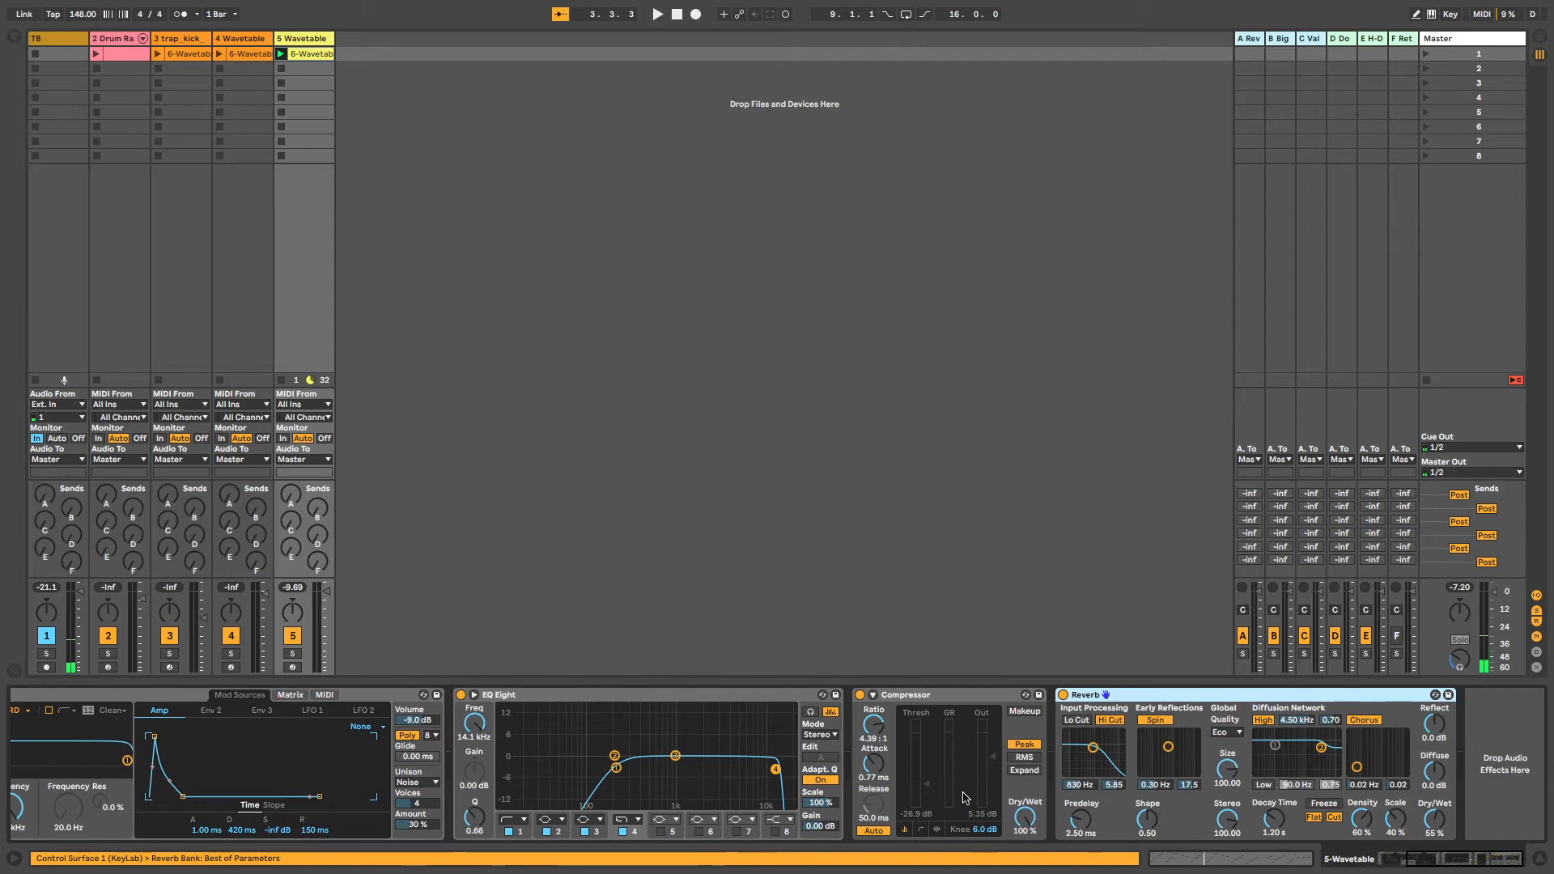
{"action": "key", "text": "space"}
{"action": "left_click_drag", "start_coordinate": [1275, 821], "coordinate": [1275, 811]}
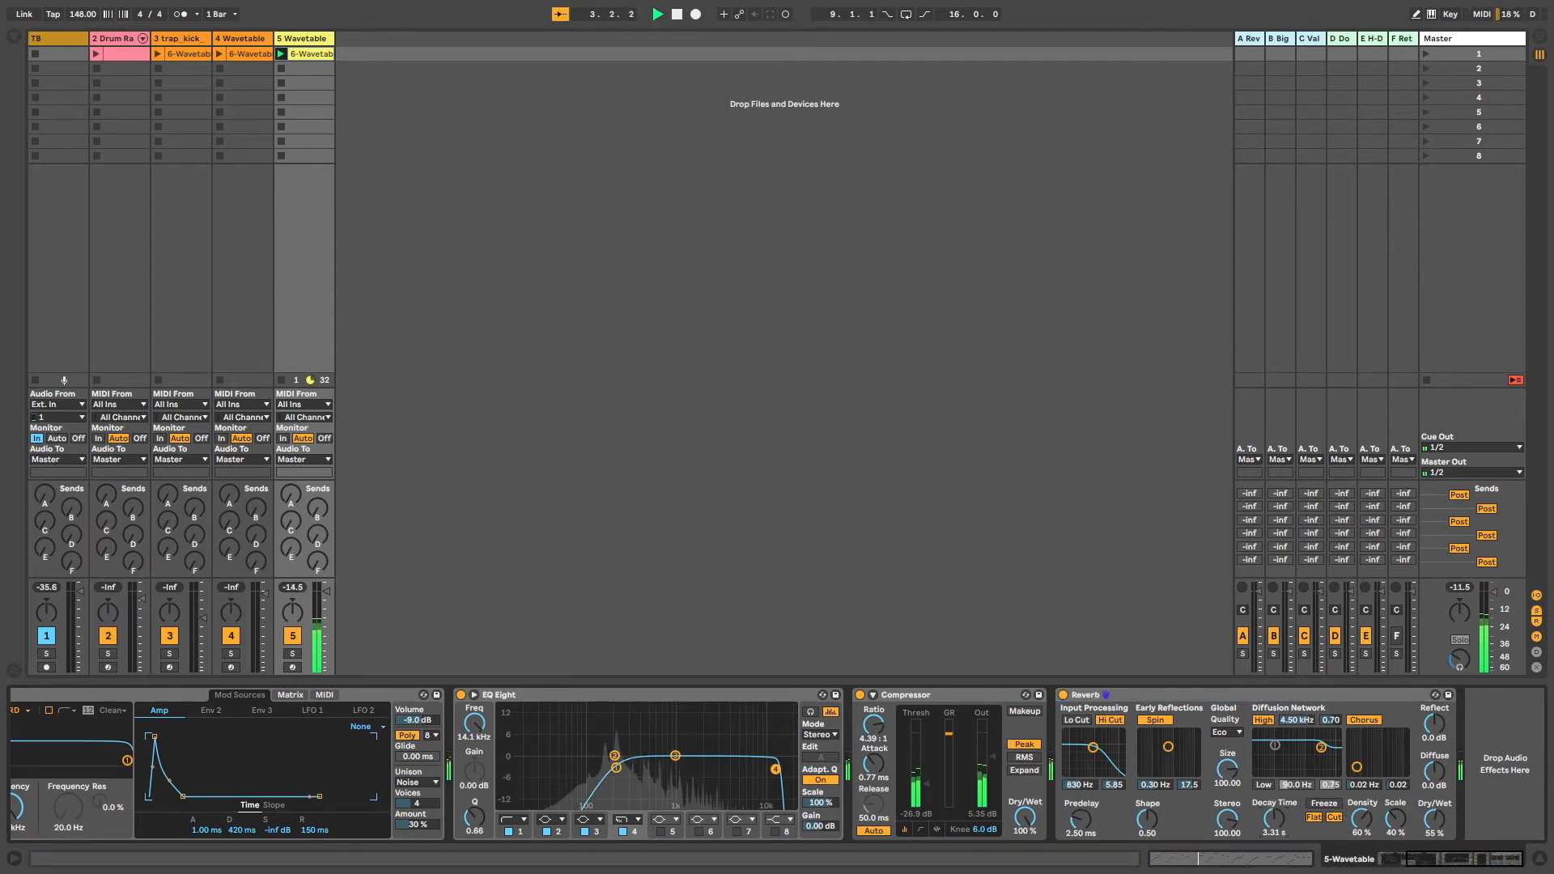
{"action": "left_click_drag", "start_coordinate": [1275, 812], "coordinate": [1276, 797]}
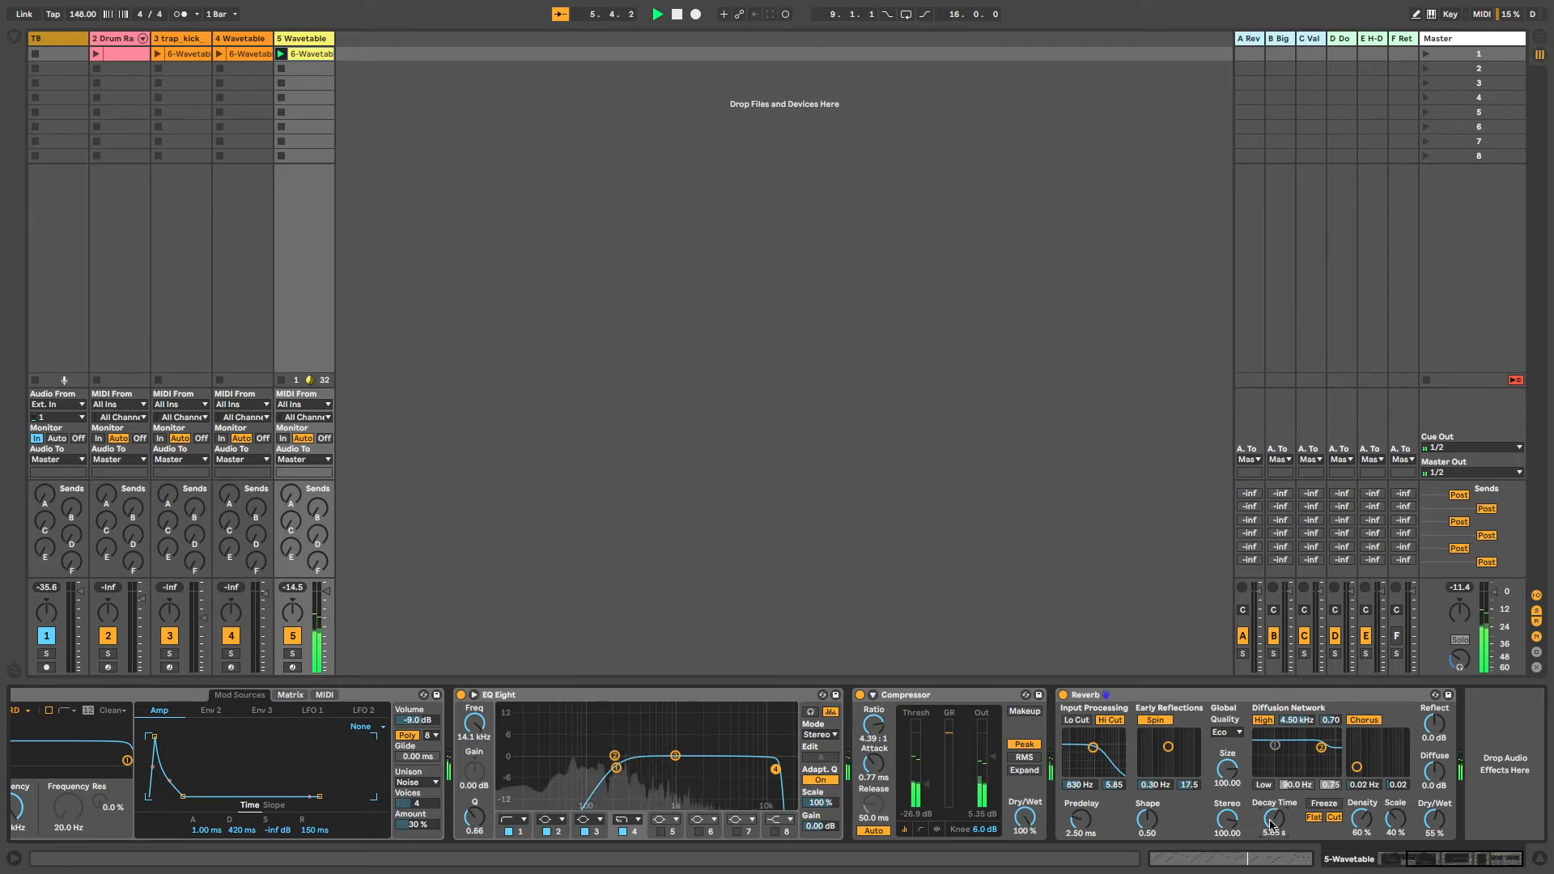
Enable the Reverb's low cut, set its input filter to 1.48 kHz and lower the dry/wet to about 44% during playback
{"action": "left_click", "coordinate": [1074, 719]}
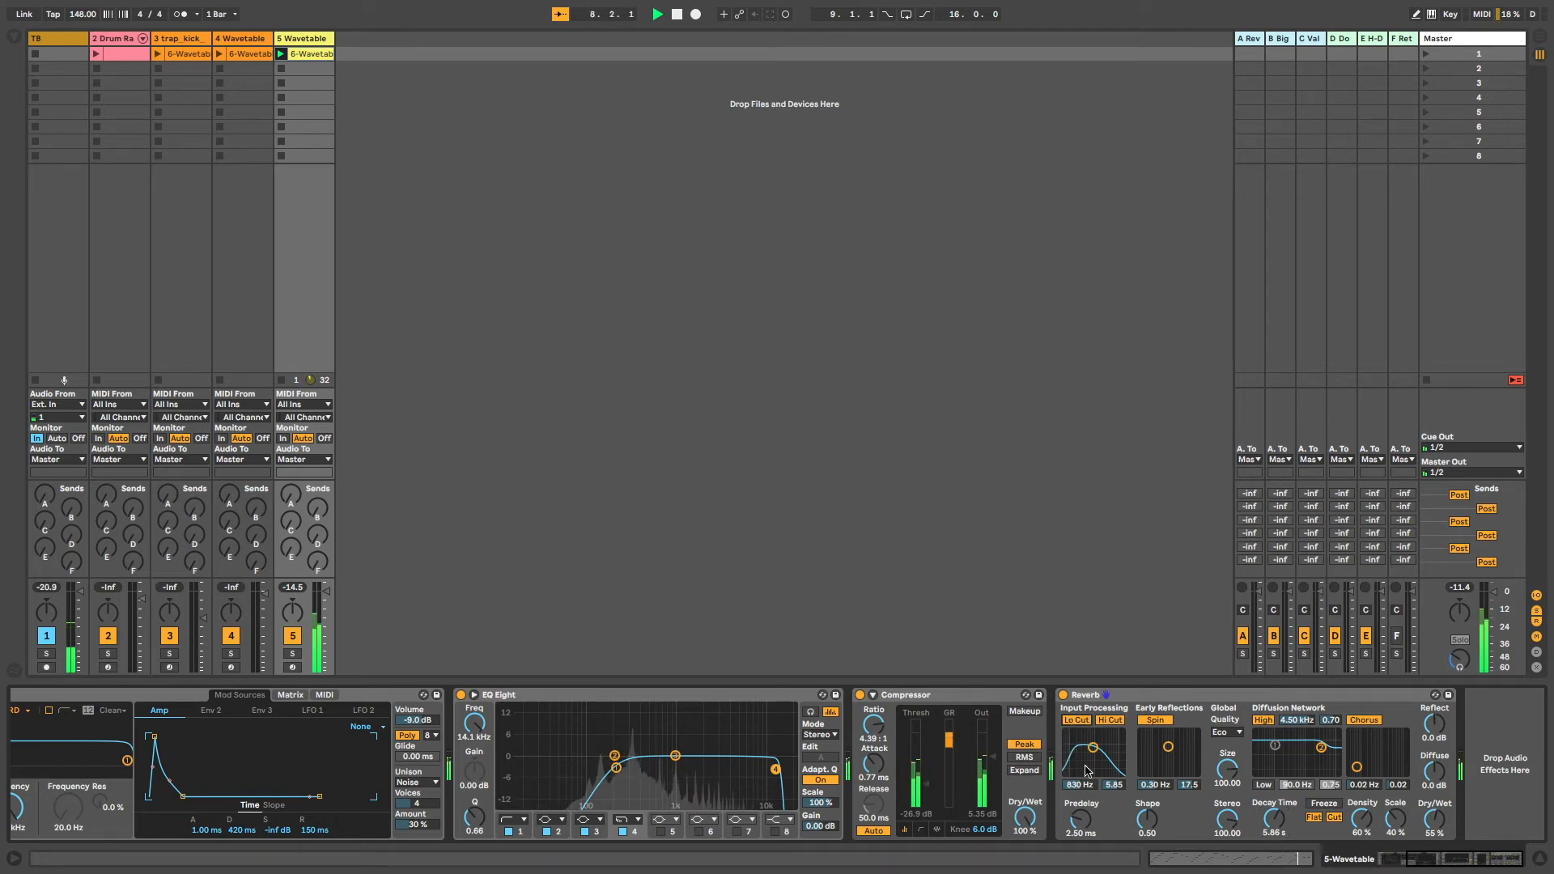
{"action": "left_click_drag", "start_coordinate": [1092, 747], "coordinate": [1098, 746]}
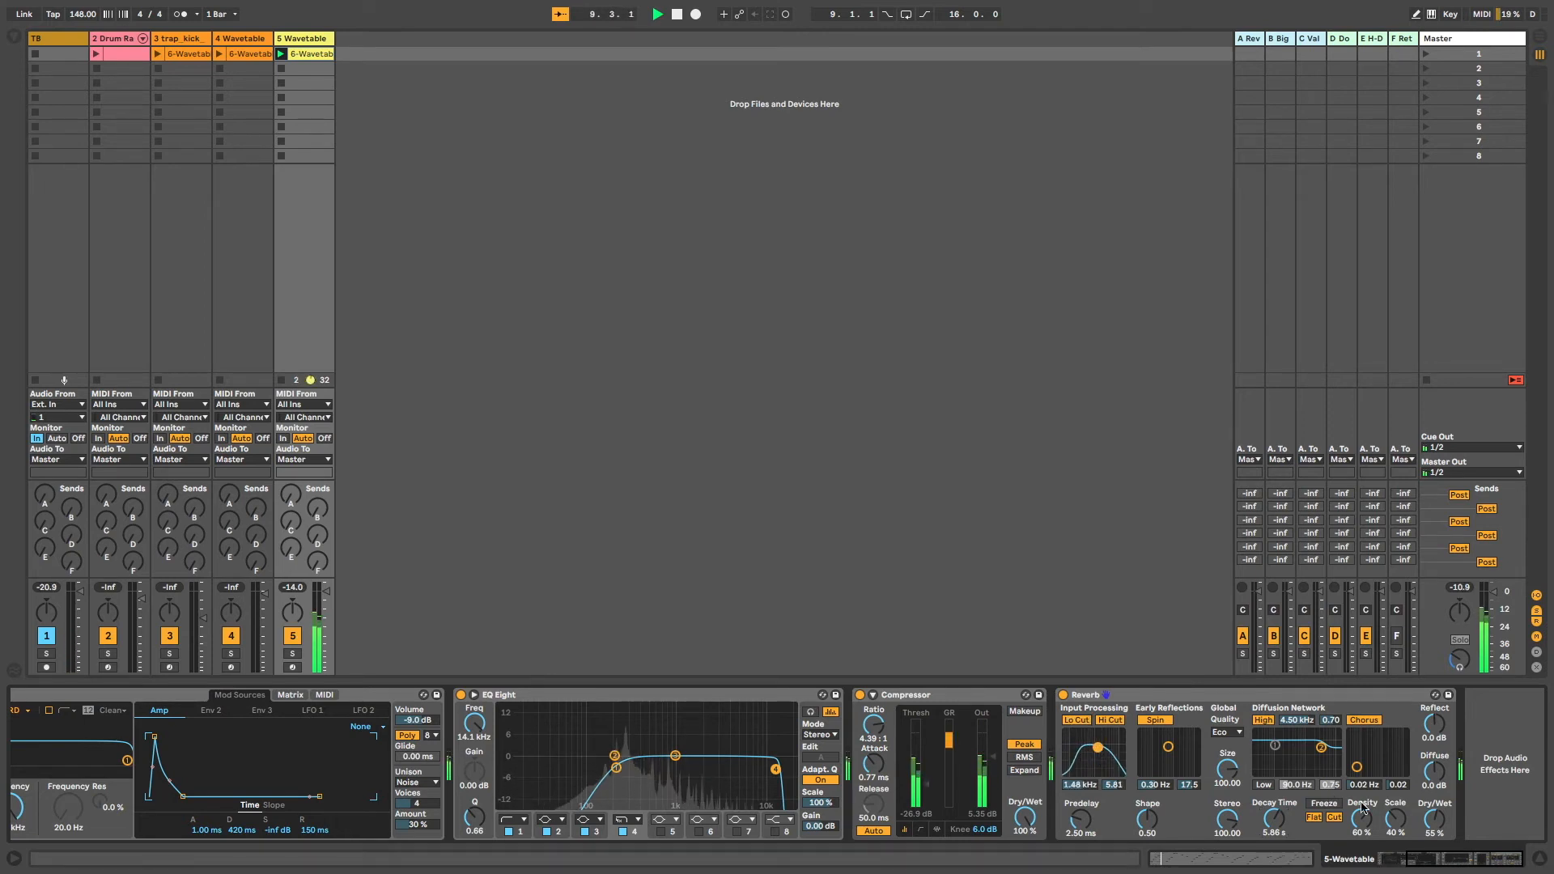
{"action": "left_click_drag", "start_coordinate": [1435, 819], "coordinate": [1435, 831]}
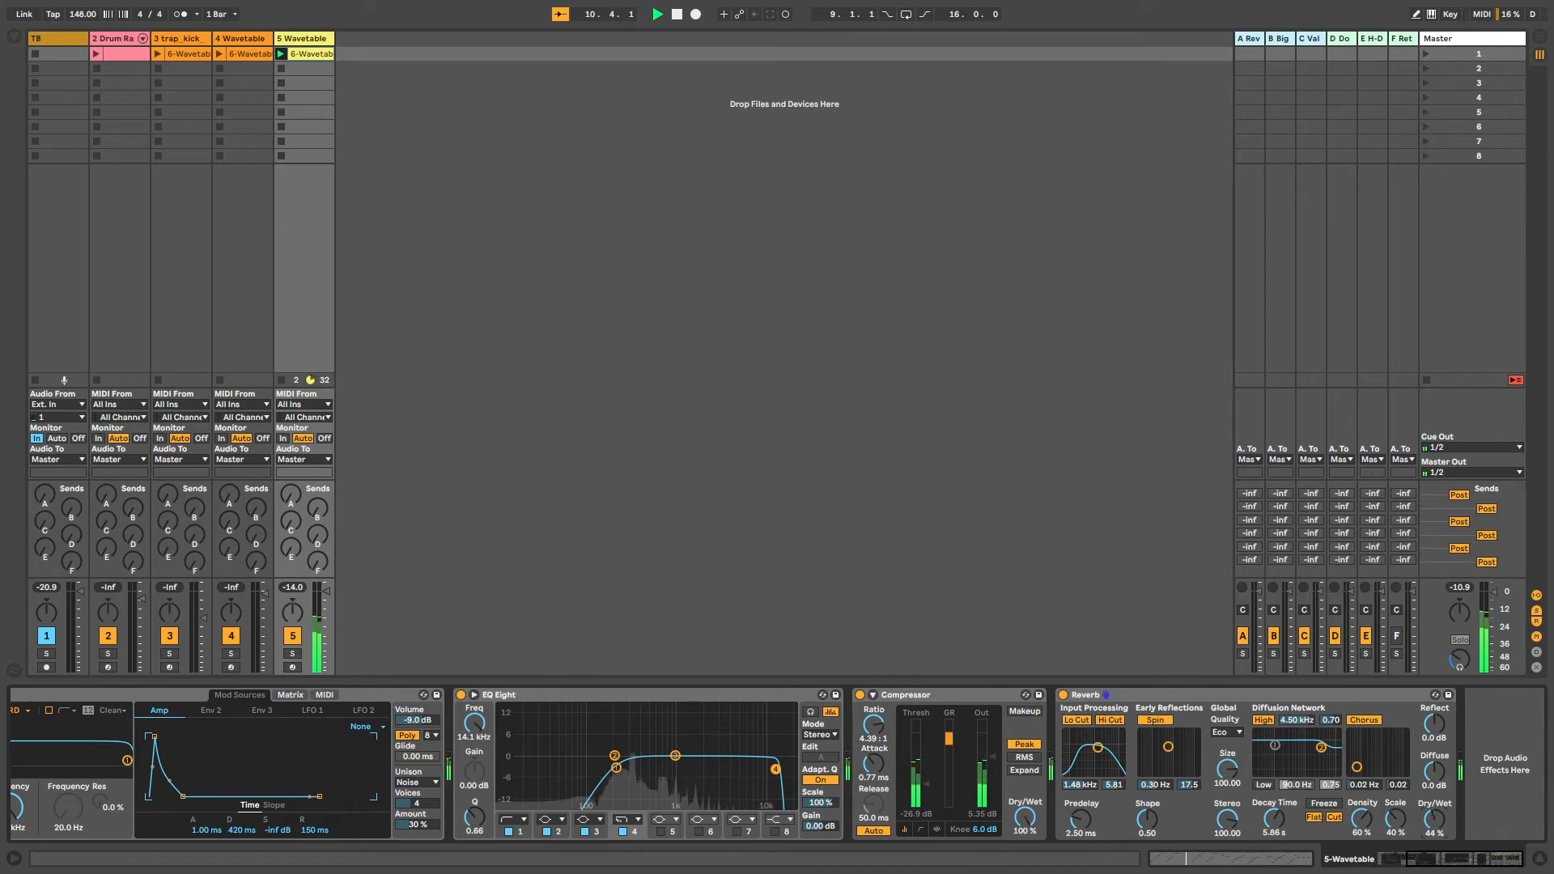
{"action": "left_click_drag", "start_coordinate": [1435, 819], "coordinate": [1435, 821]}
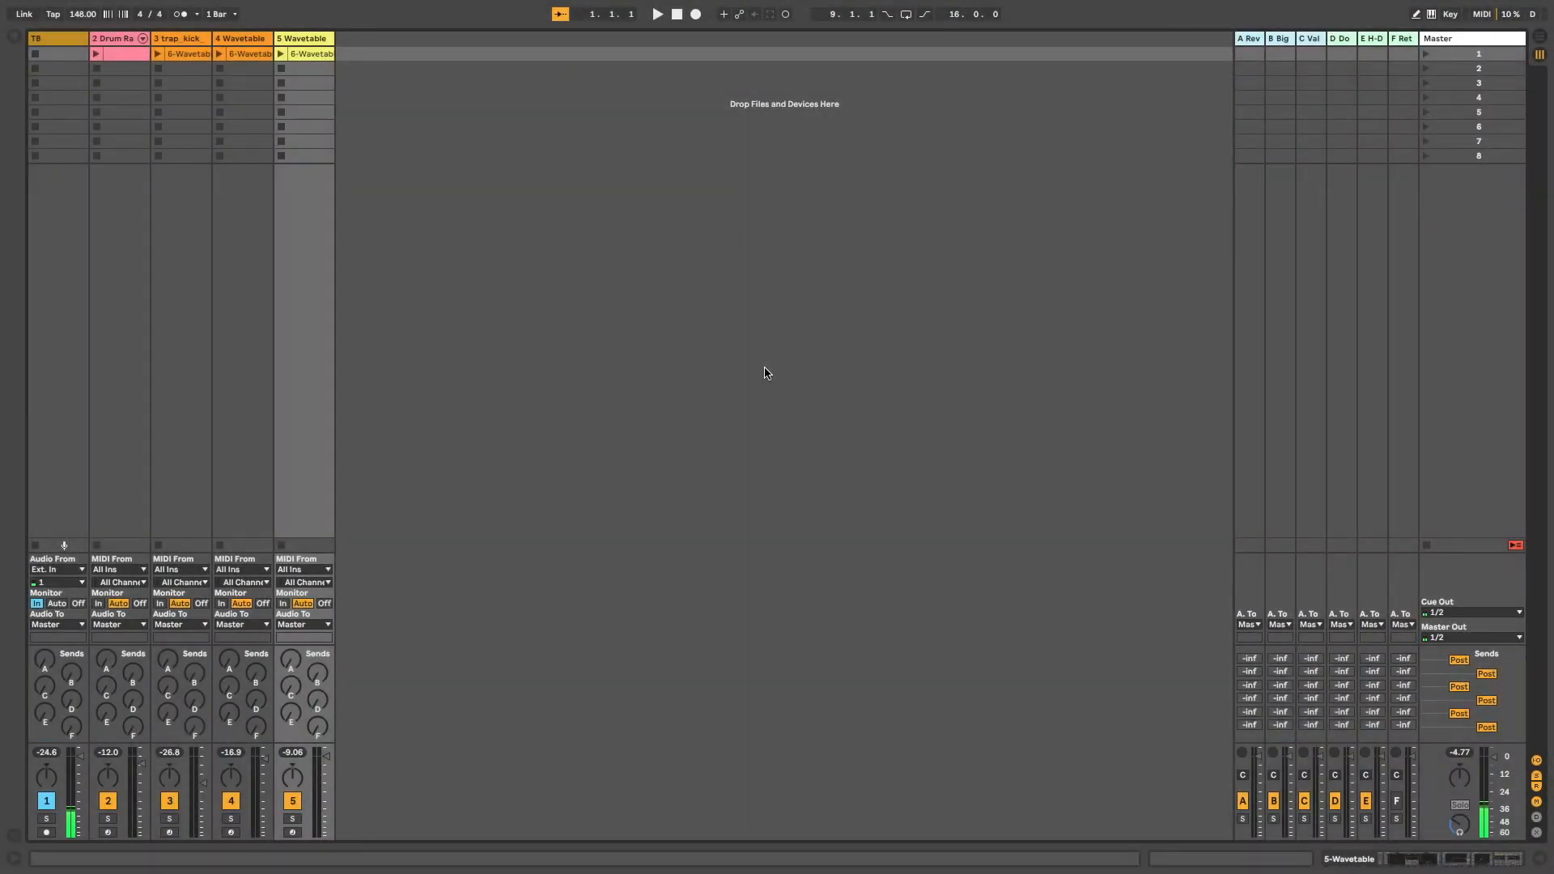
Duplicate the 5 Wavetable track and show the device chain of the copy, track 6
{"action": "left_click", "coordinate": [308, 42]}
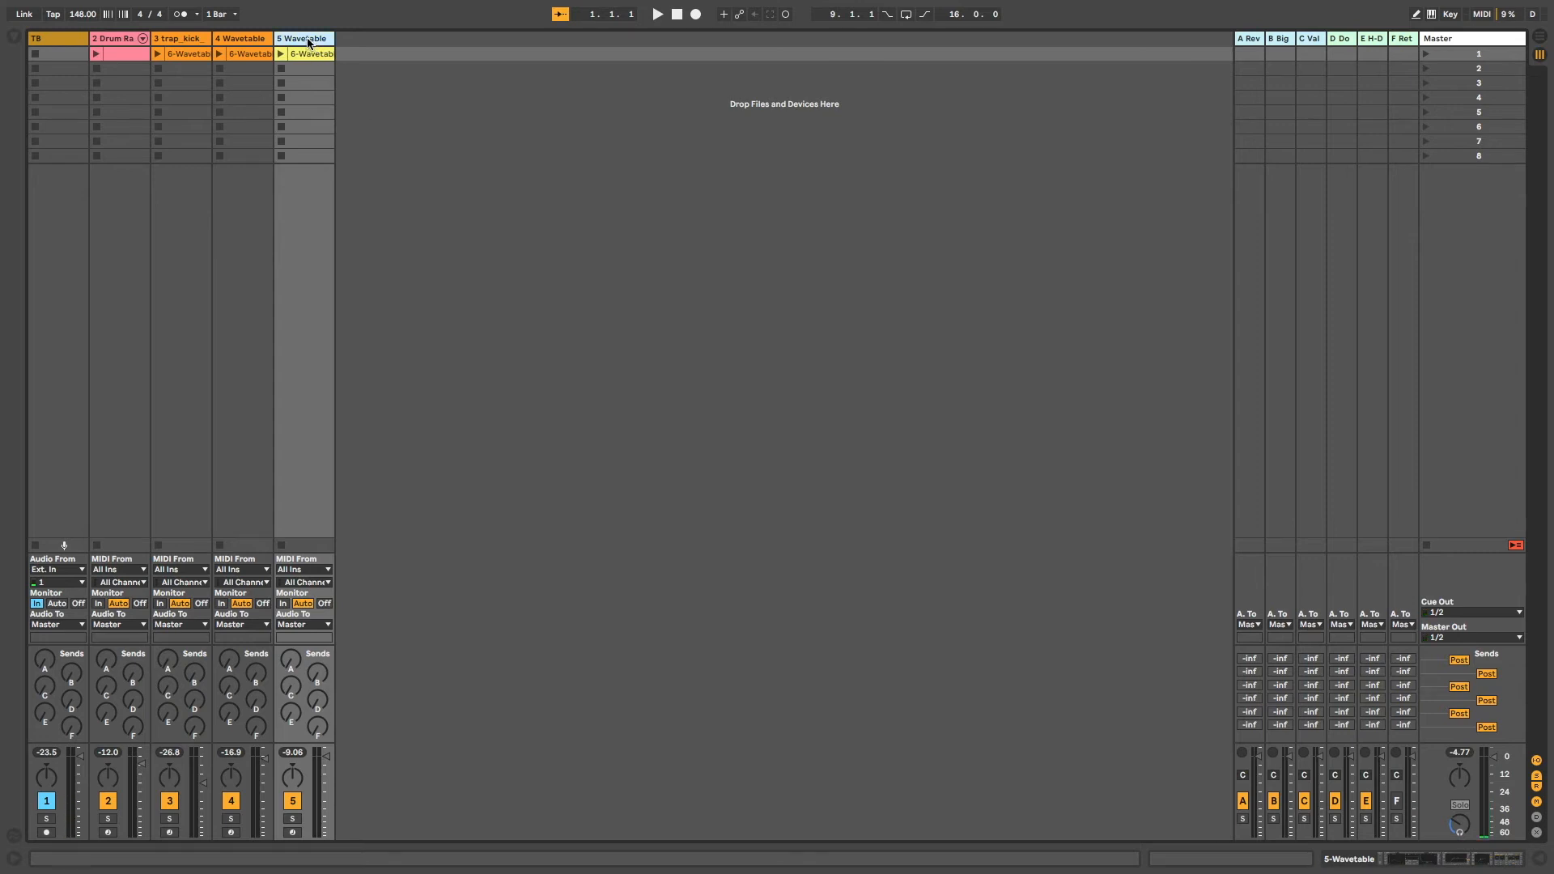
{"action": "key", "text": "ctrl+d"}
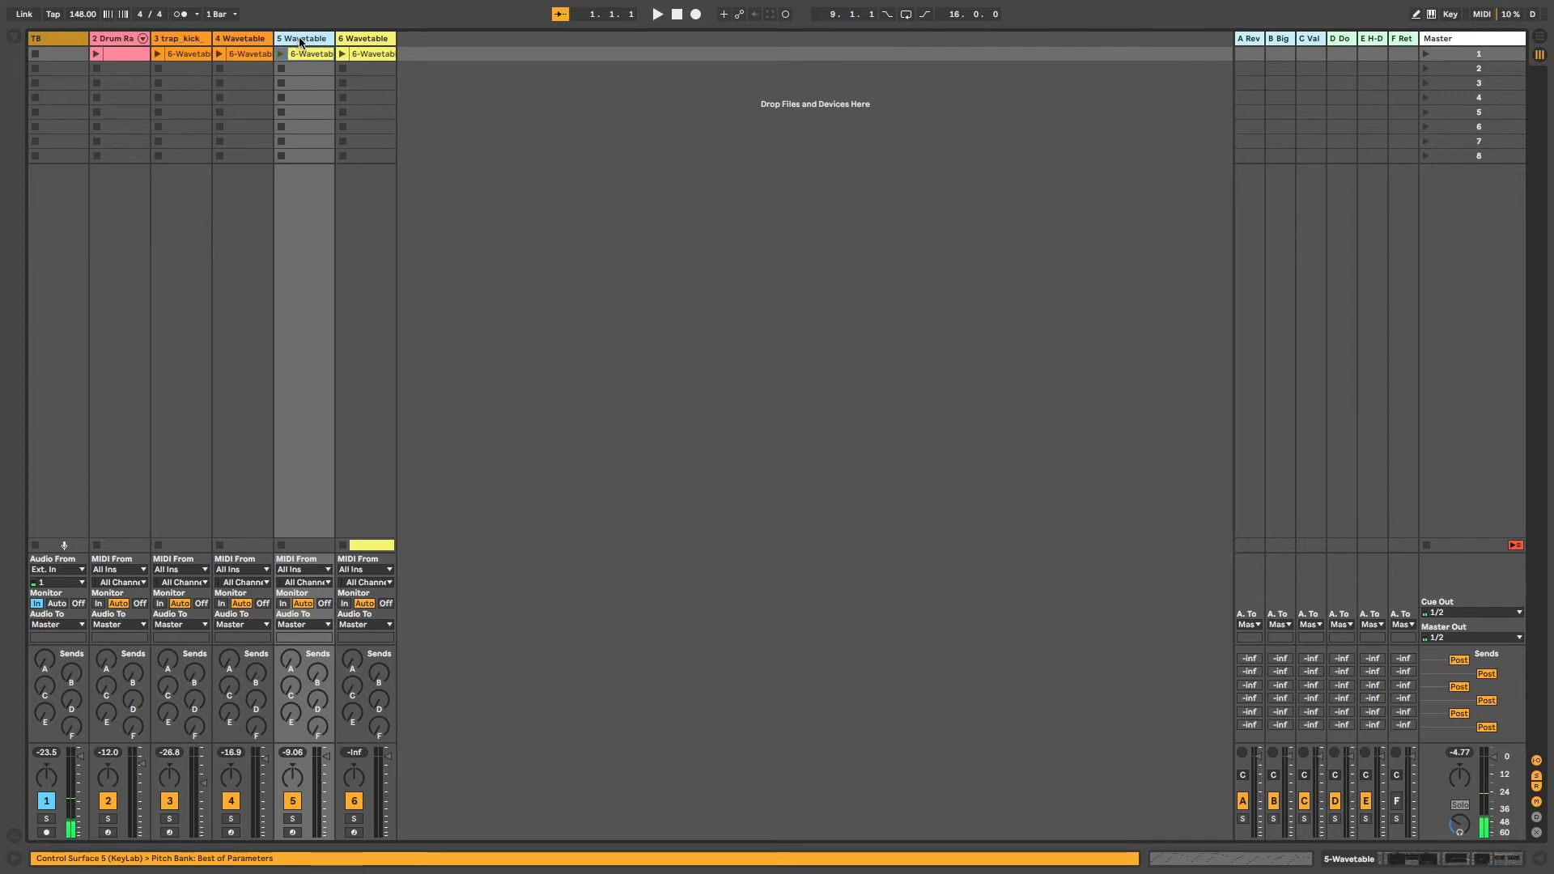
{"action": "right_click", "coordinate": [300, 42]}
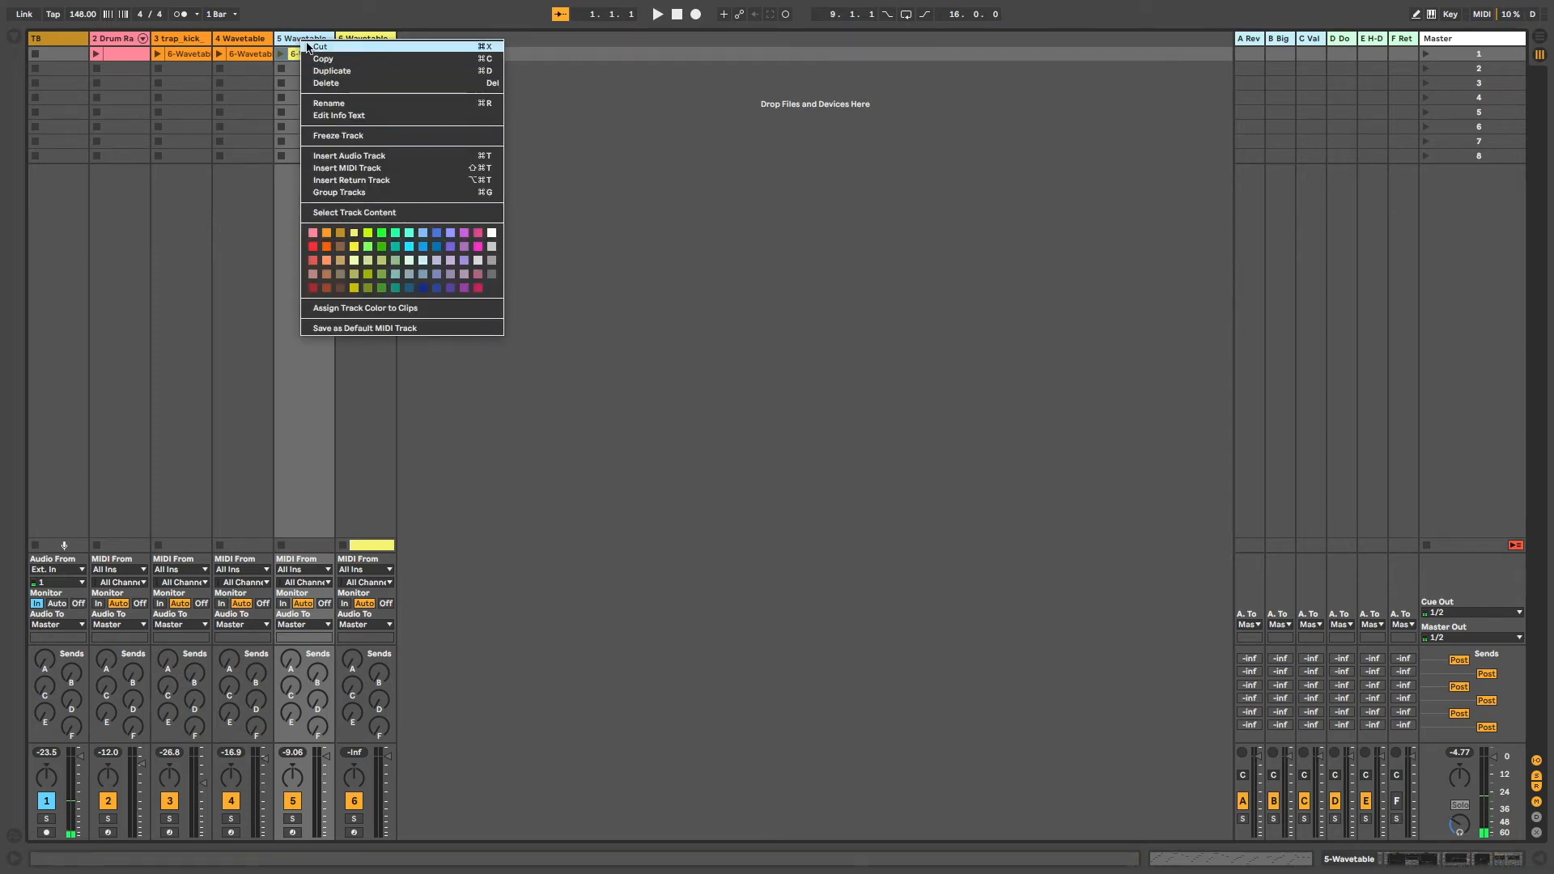
{"action": "left_click", "coordinate": [363, 40]}
{"action": "left_click", "coordinate": [363, 40]}
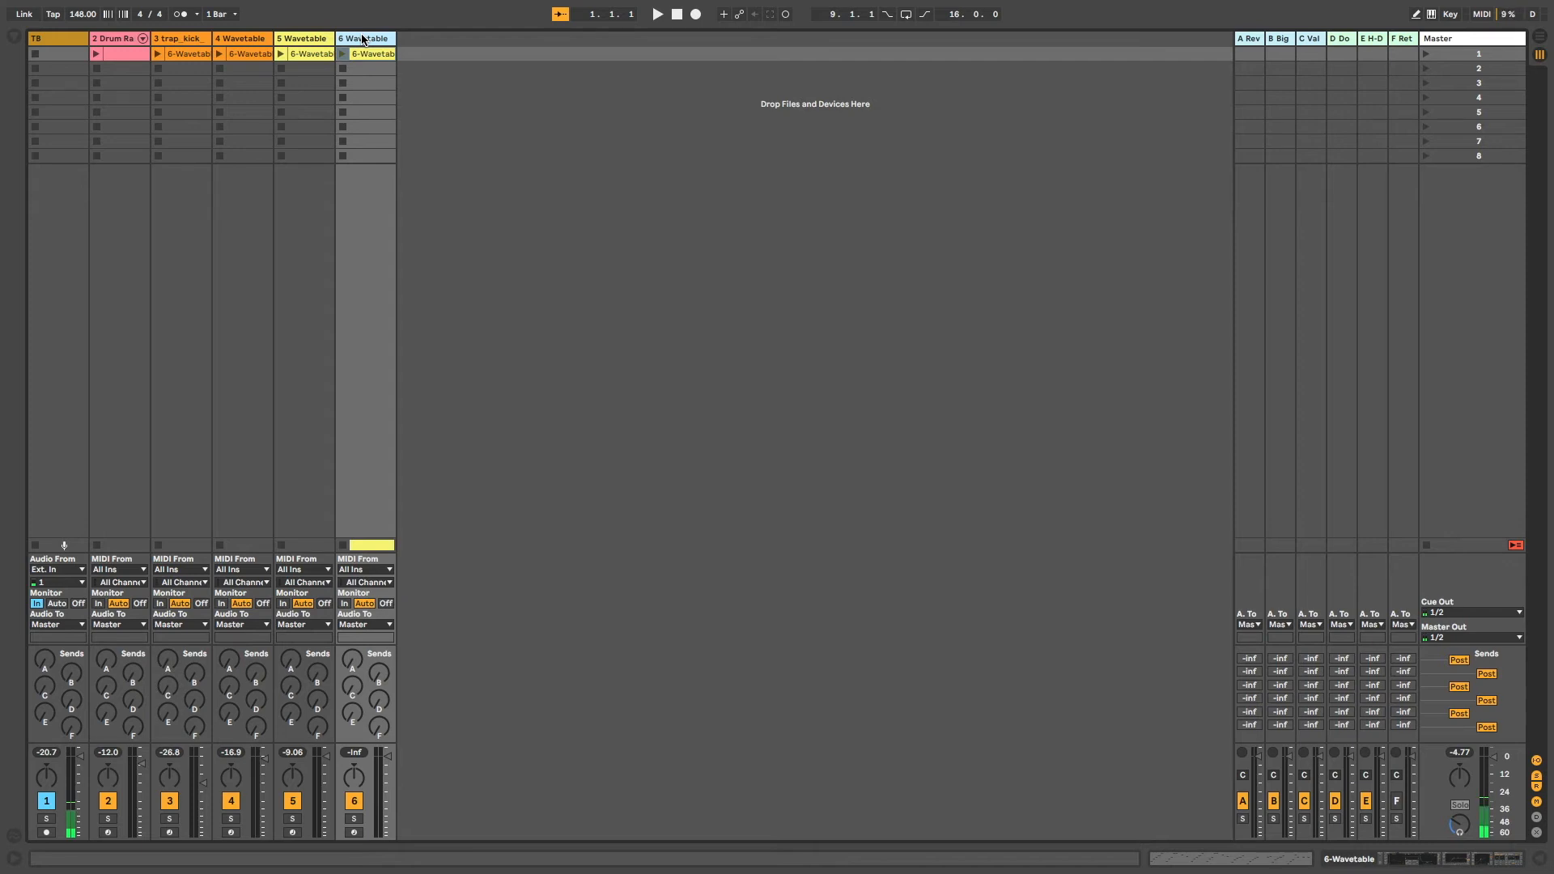
{"action": "double_click", "coordinate": [362, 40]}
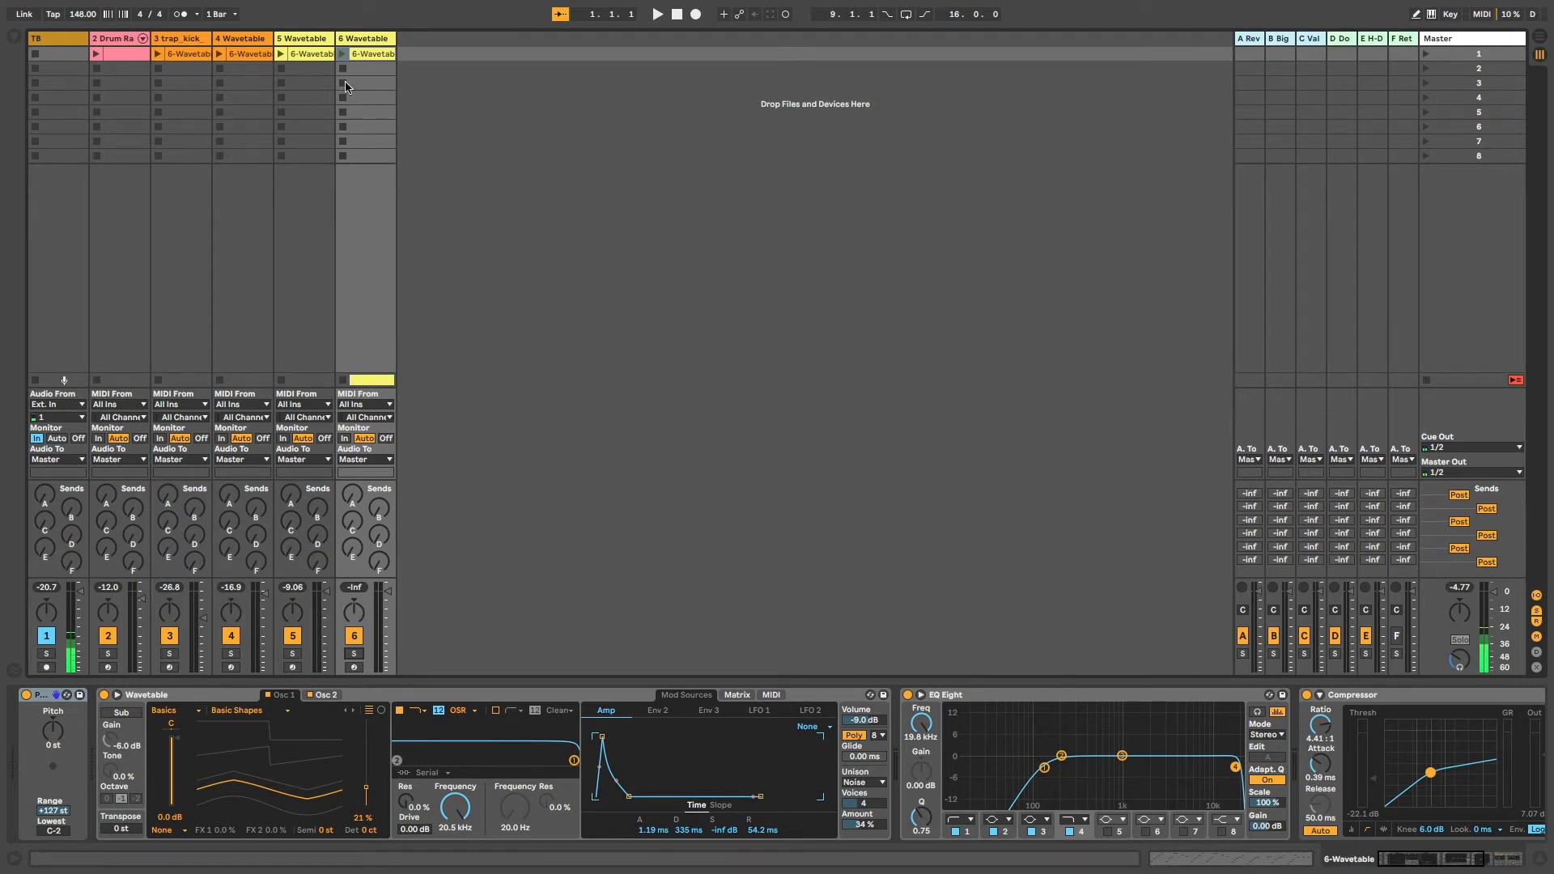
Play the clip on track 6 and delete the Reverb from its device chain
{"action": "left_click", "coordinate": [342, 53]}
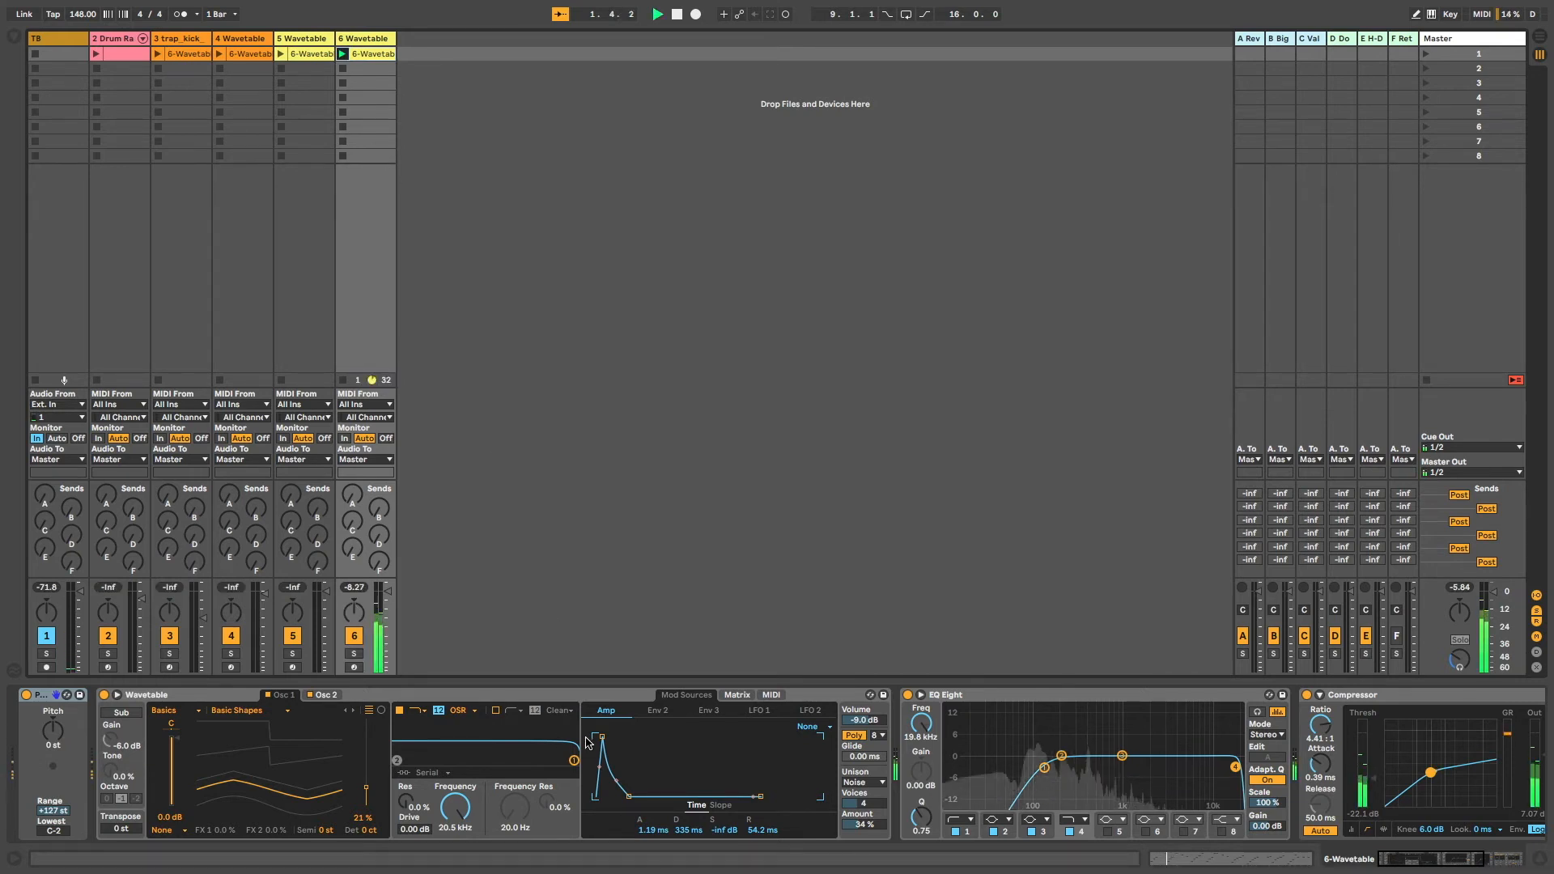
{"action": "scroll", "coordinate": [575, 743], "scroll_direction": "right", "scroll_amount": 5}
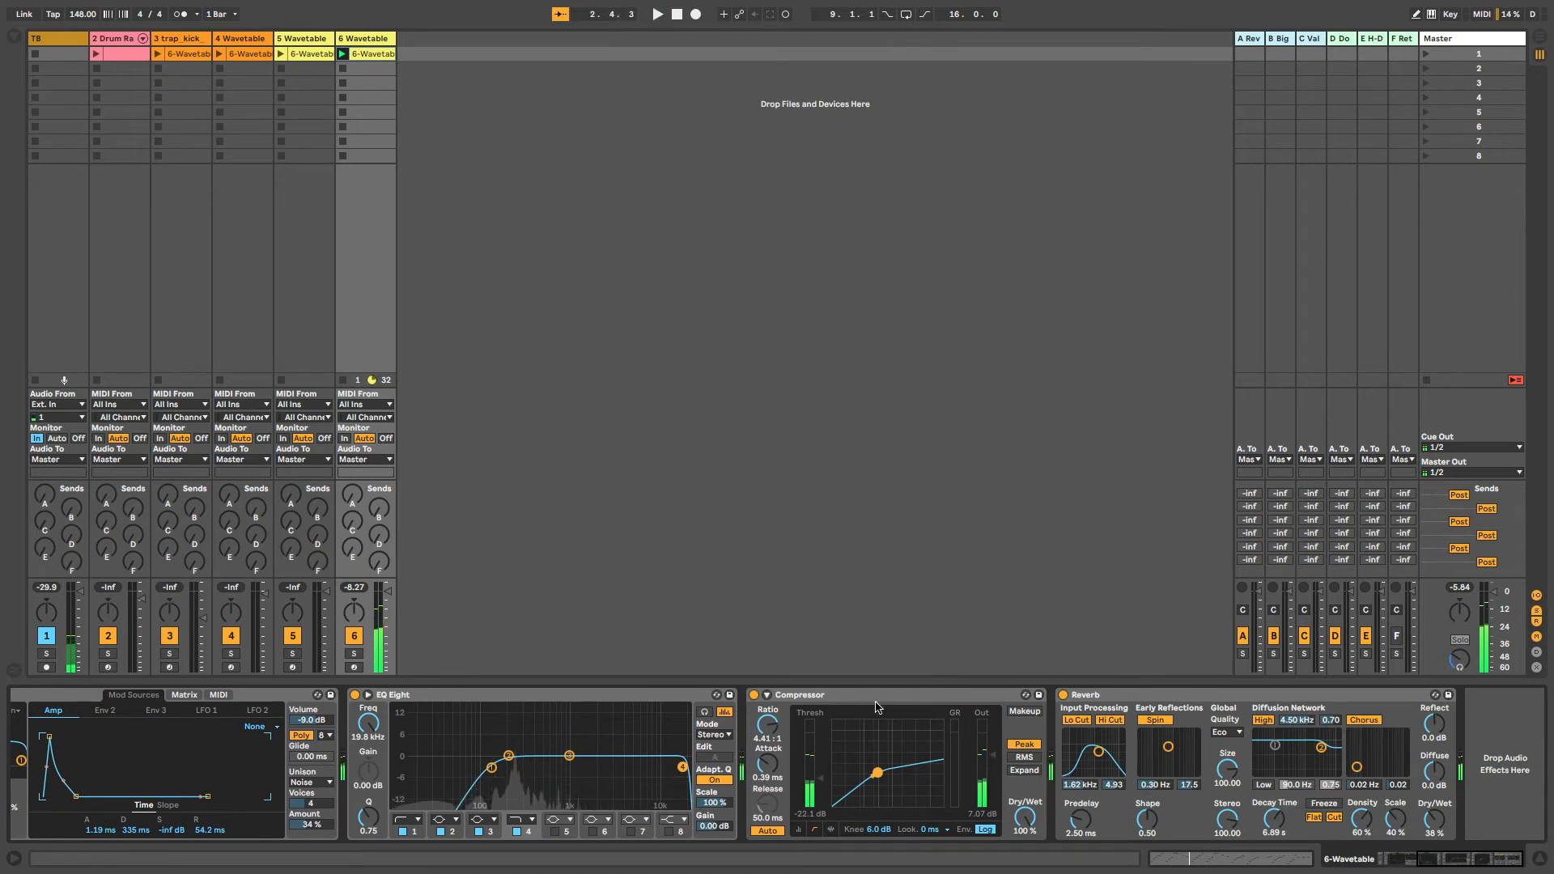
{"action": "left_click", "coordinate": [1136, 702]}
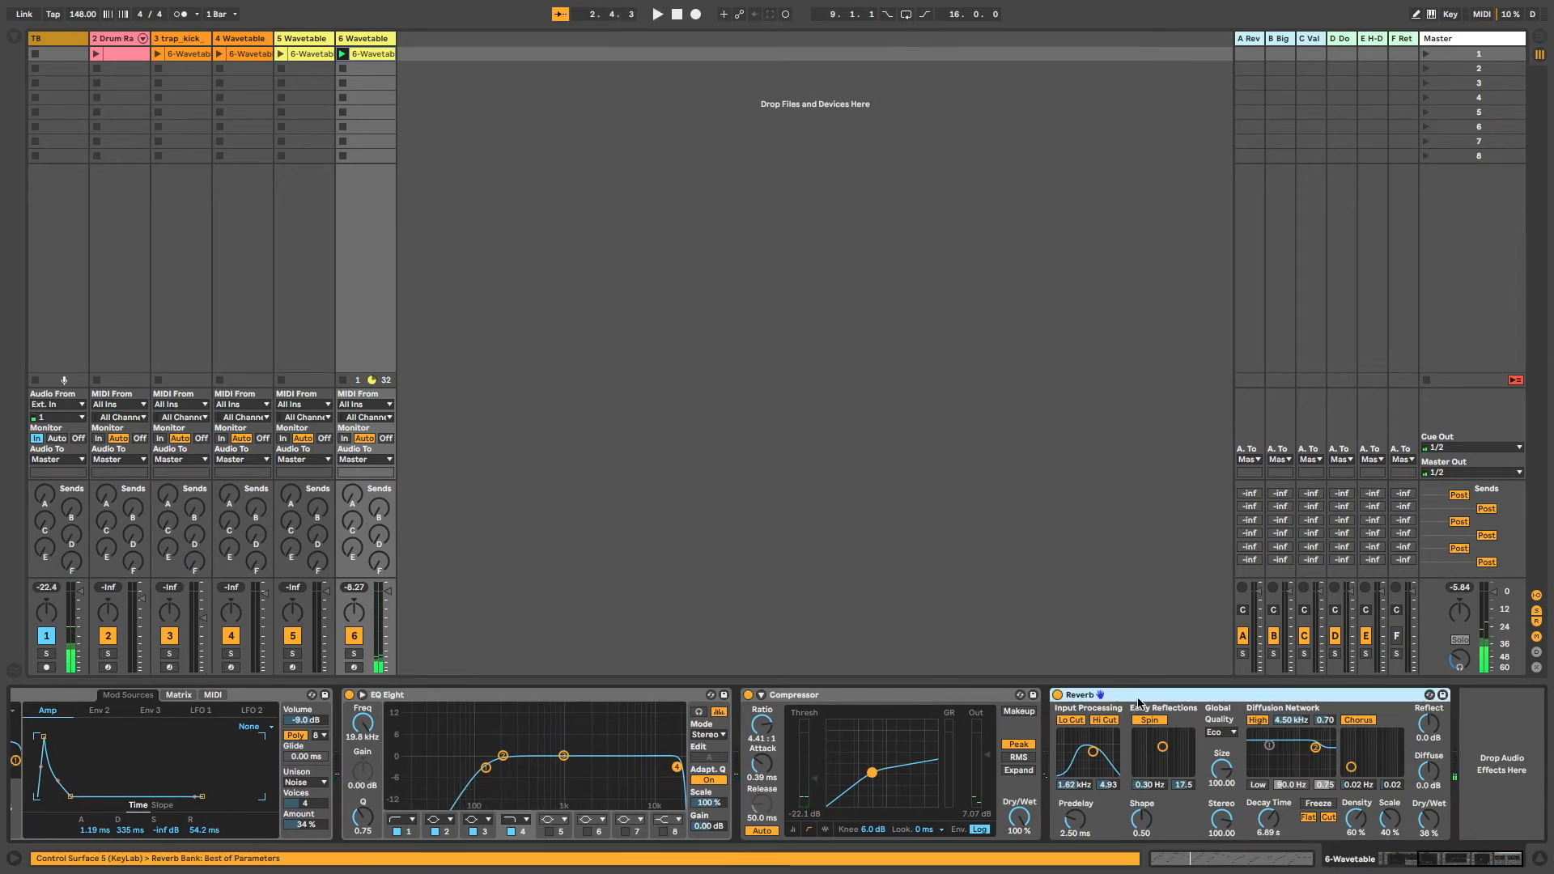
{"action": "key", "text": "Delete"}
Modulate track 6's Wavetable Filter 1 frequency with Env 2 by 67 and lower the filter frequency to 110 Hz
{"action": "scroll", "coordinate": [1138, 702], "scroll_direction": "left", "scroll_amount": 5}
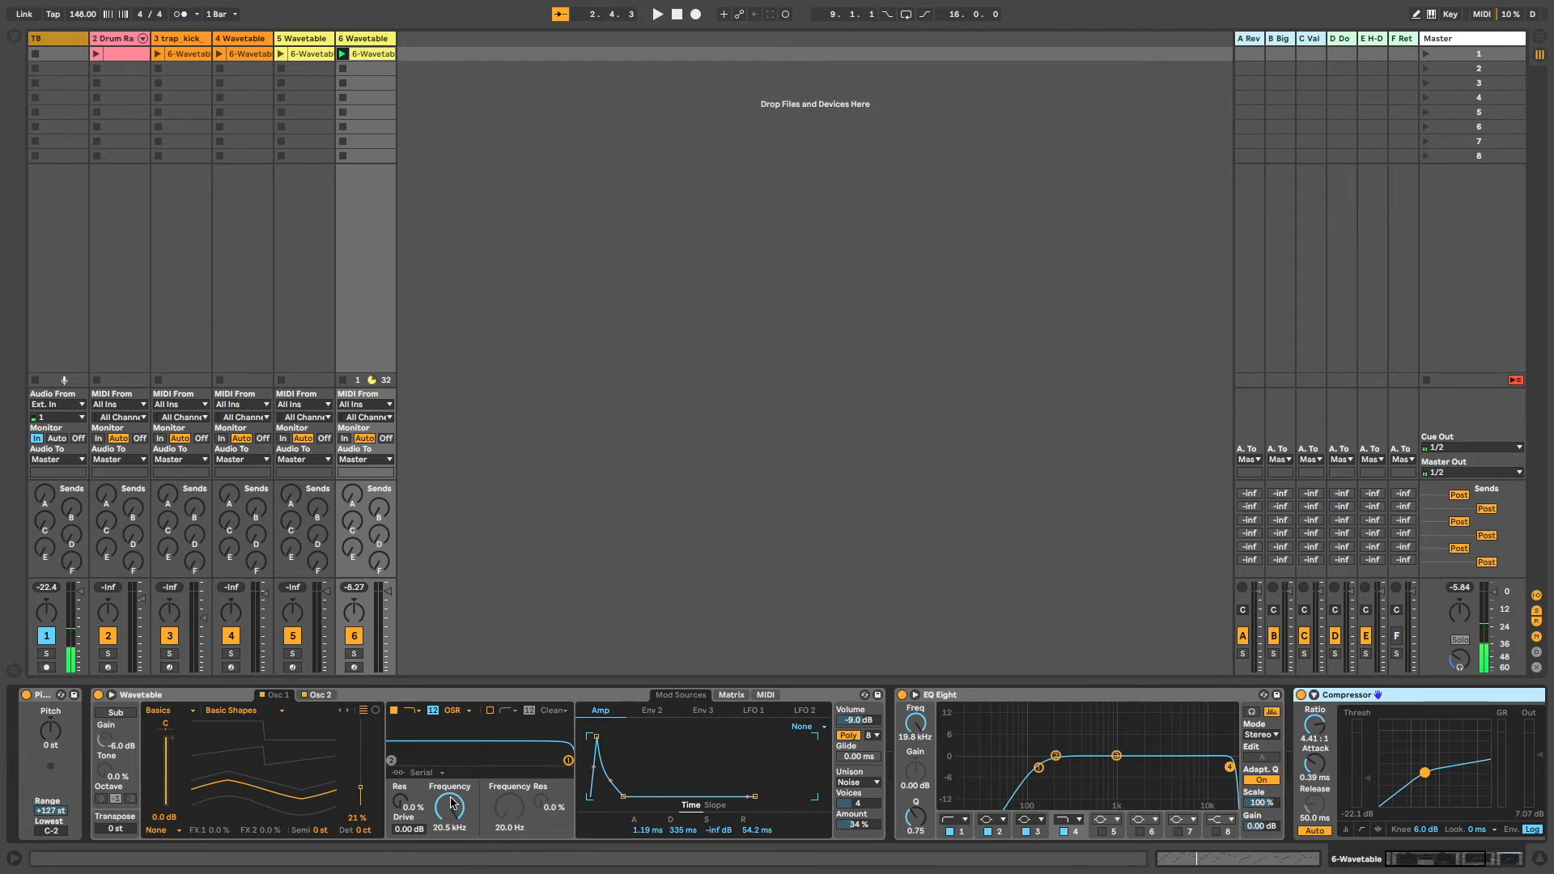
{"action": "mouse_move", "coordinate": [450, 803]}
{"action": "left_mouse_down"}
{"action": "mouse_move", "coordinate": [450, 854]}
{"action": "mouse_move", "coordinate": [451, 794]}
{"action": "left_mouse_up"}
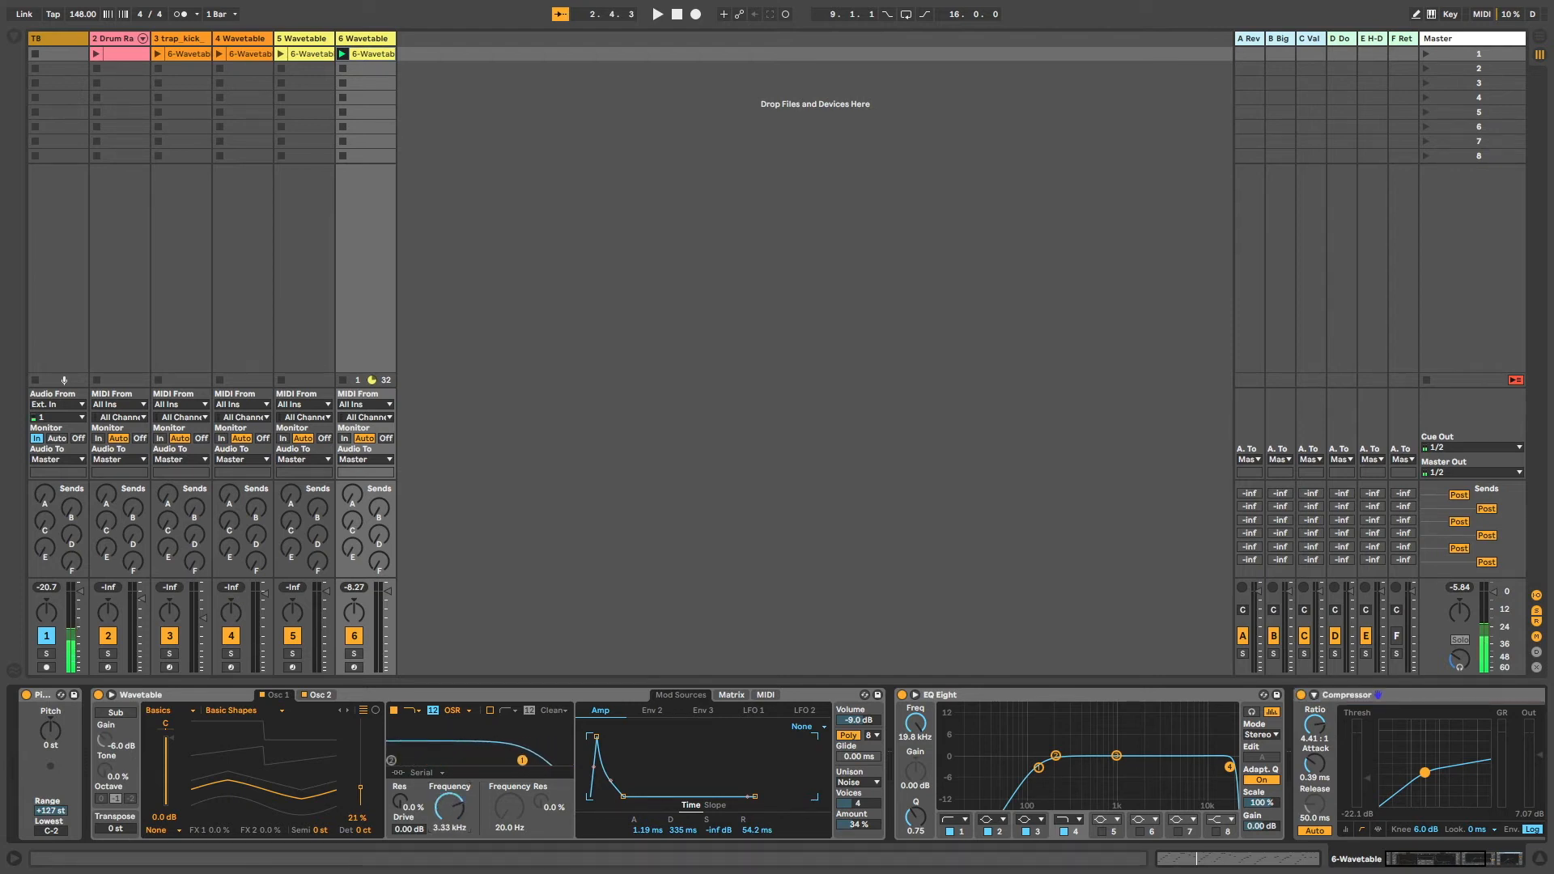
{"action": "left_click", "coordinate": [729, 696]}
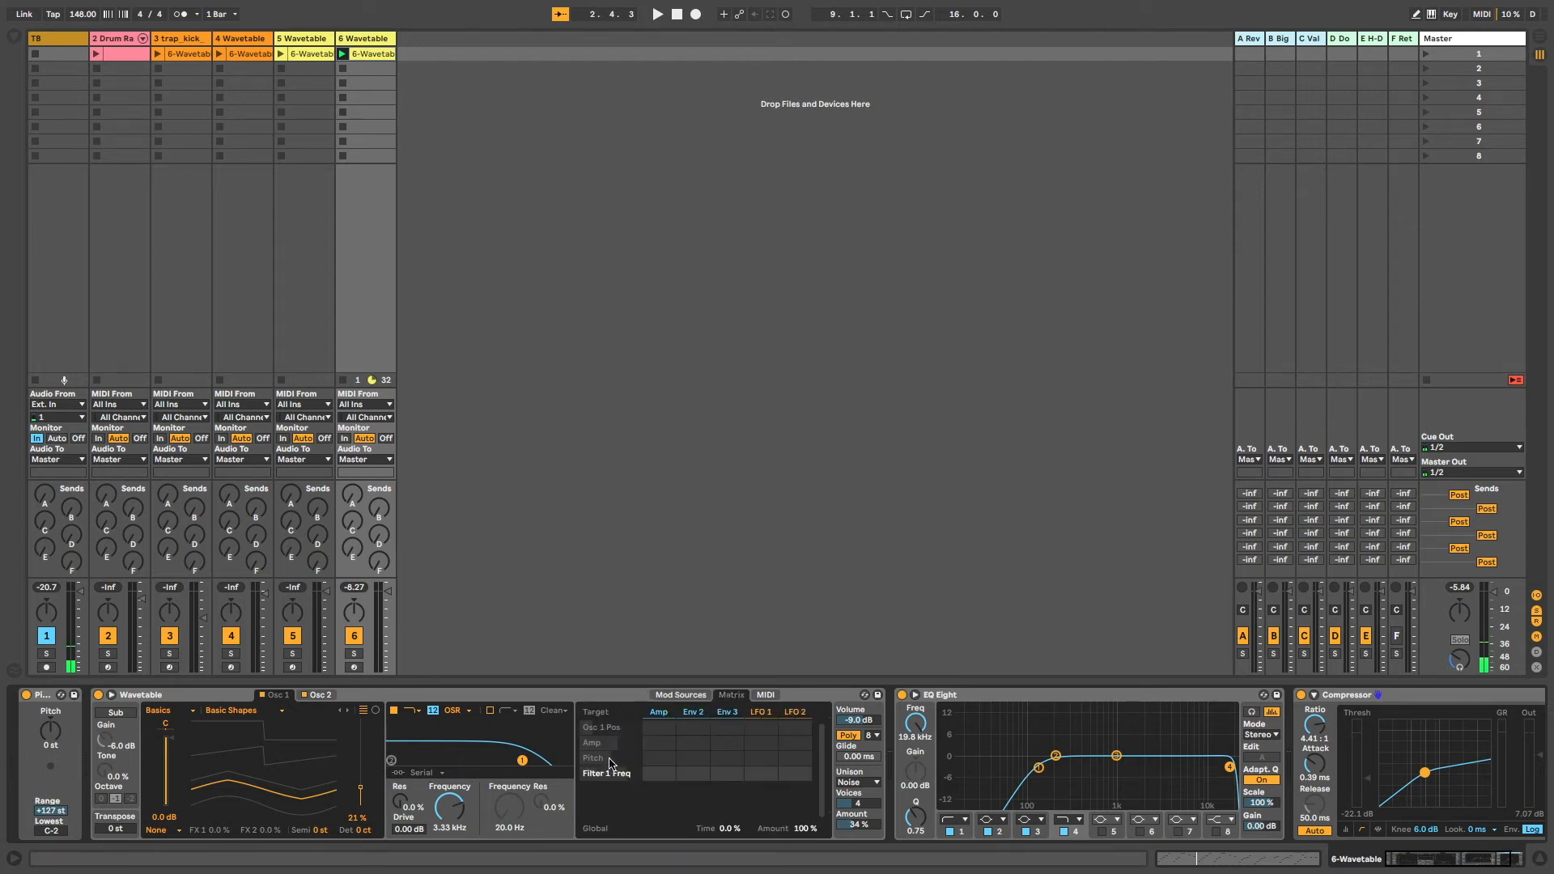
{"action": "left_click_drag", "start_coordinate": [444, 812], "coordinate": [443, 803]}
{"action": "left_click_drag", "start_coordinate": [691, 775], "coordinate": [692, 775]}
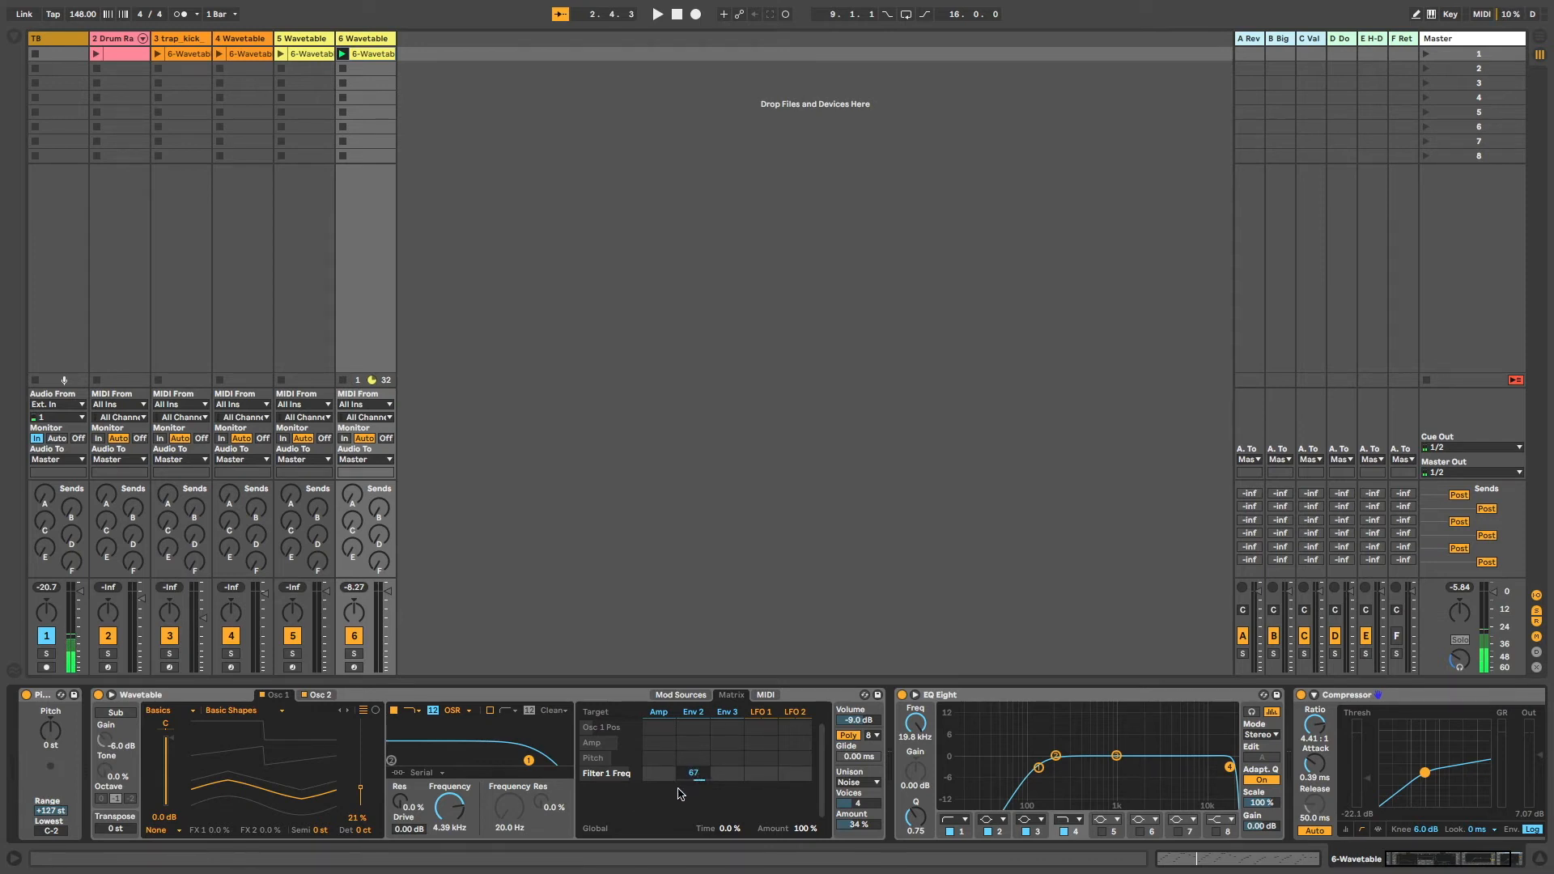
{"action": "left_click_drag", "start_coordinate": [440, 808], "coordinate": [439, 850]}
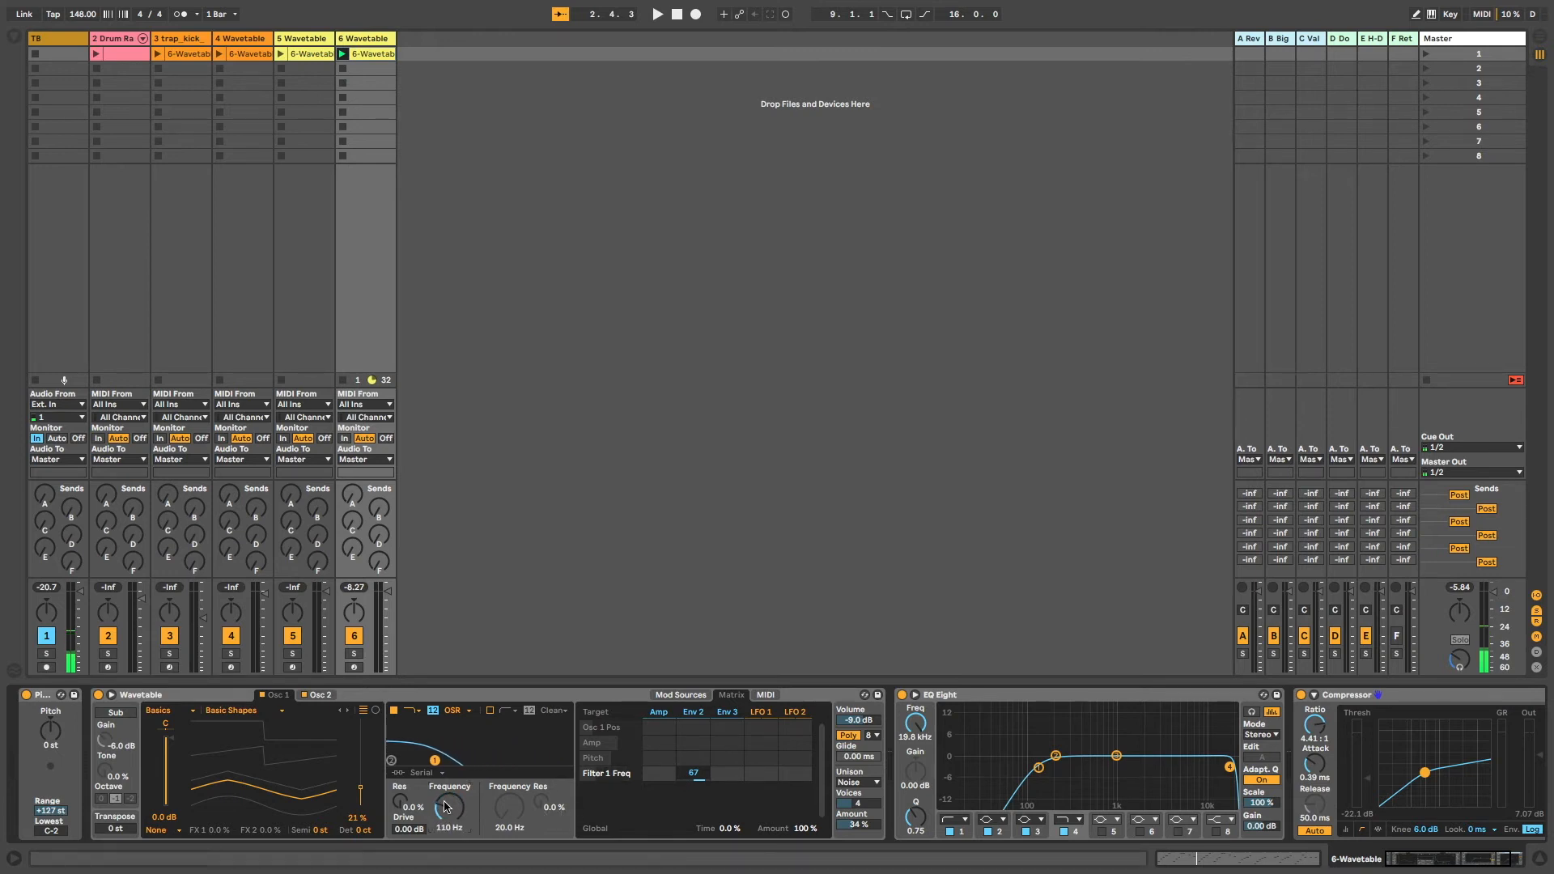
Lower the Wavetable's filter frequency to 79.1 Hz and raise its resonance to 17% while the track 6 clip plays
{"action": "left_click", "coordinate": [343, 55]}
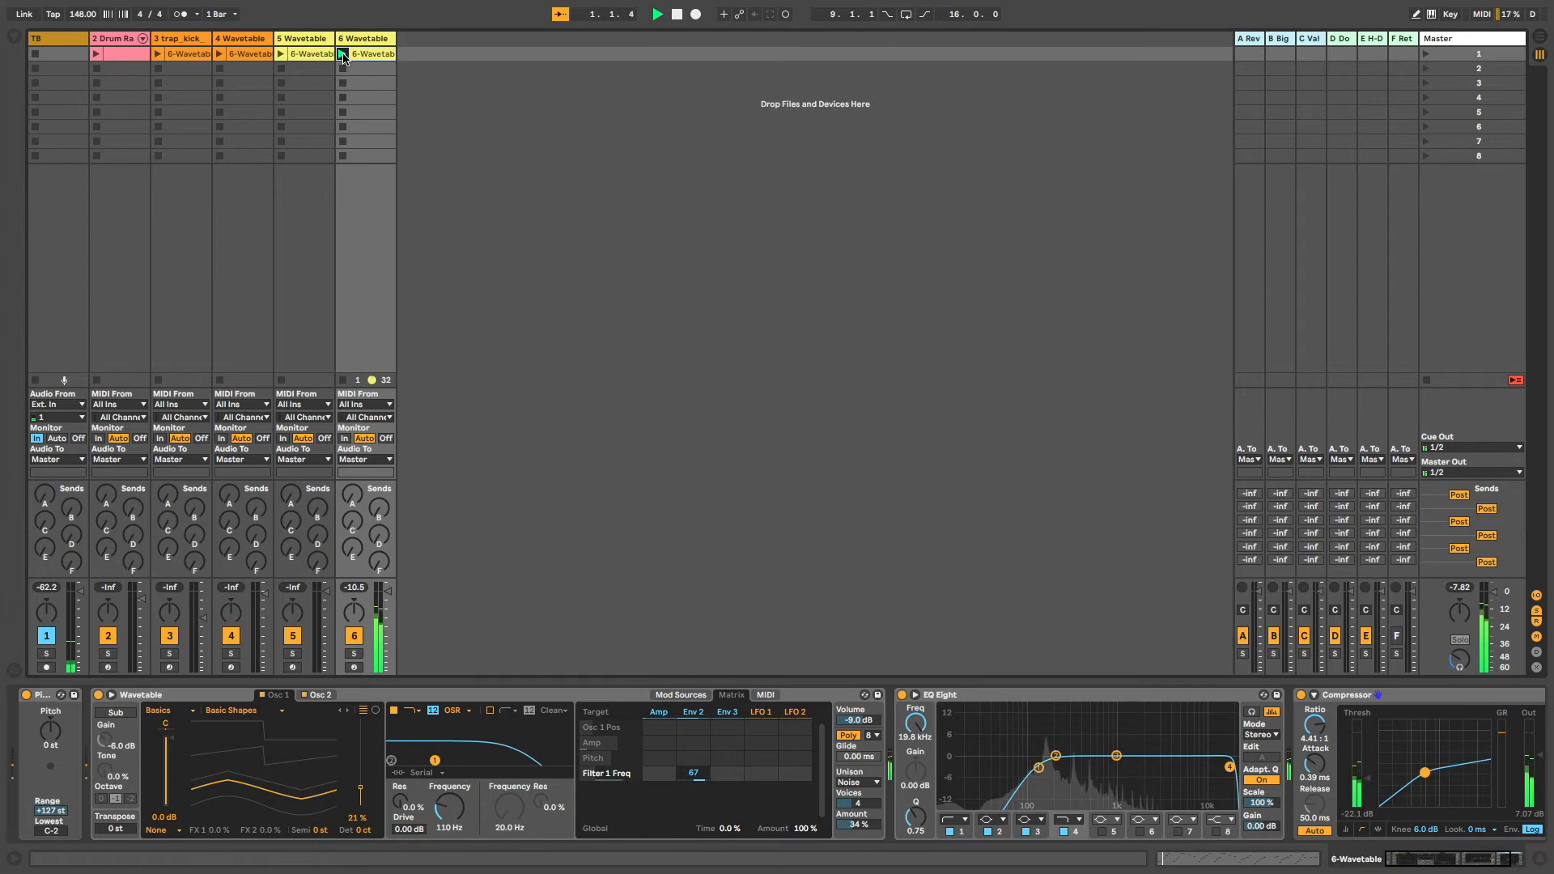
{"action": "left_click_drag", "start_coordinate": [449, 806], "coordinate": [403, 806]}
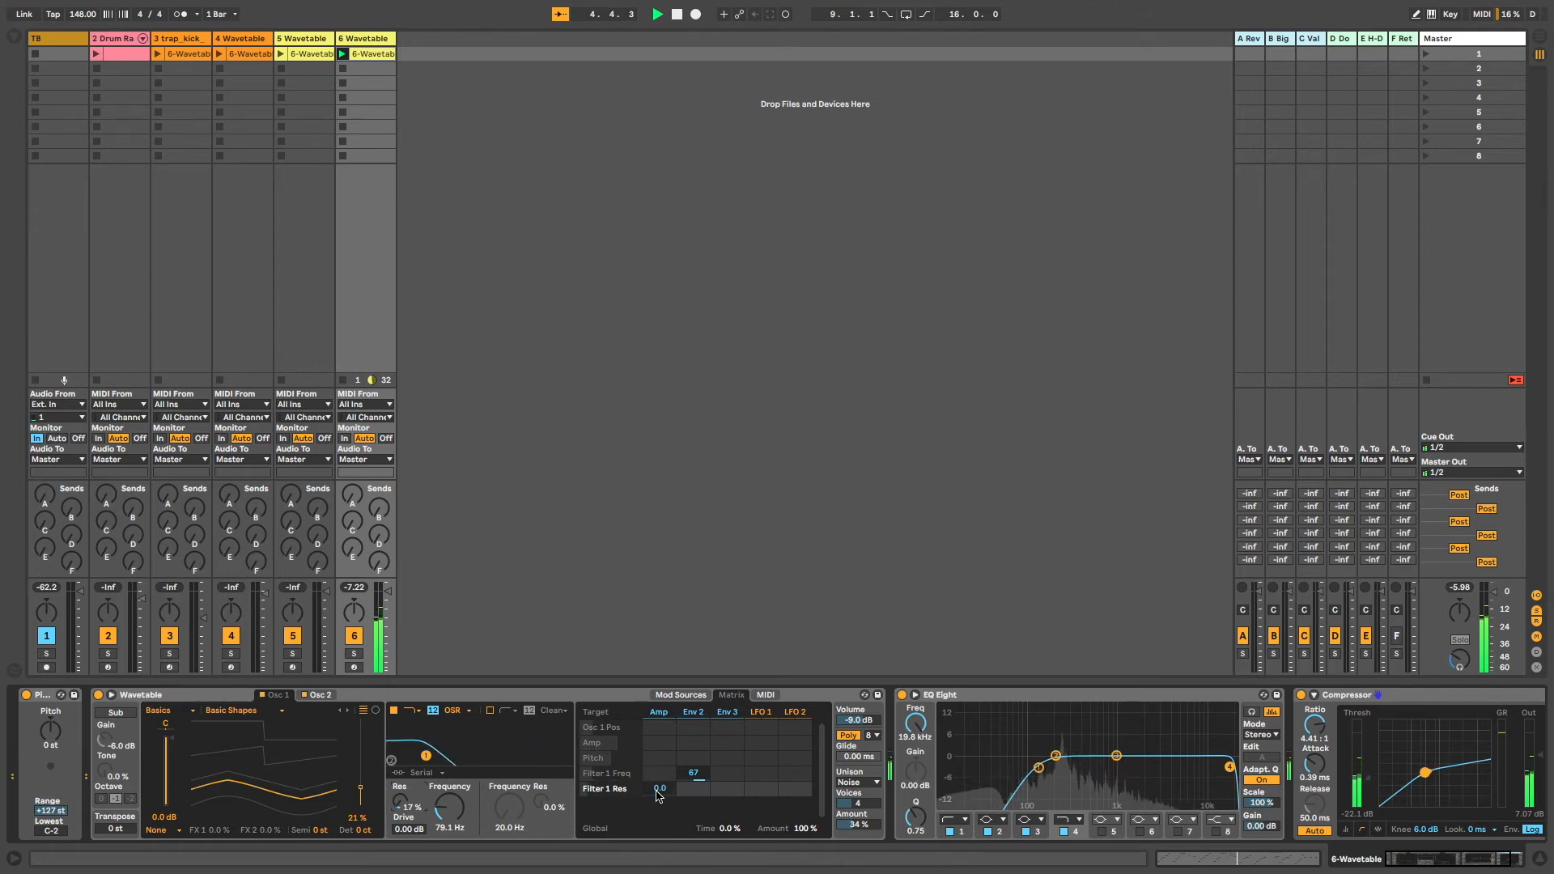
{"action": "left_click", "coordinate": [458, 814]}
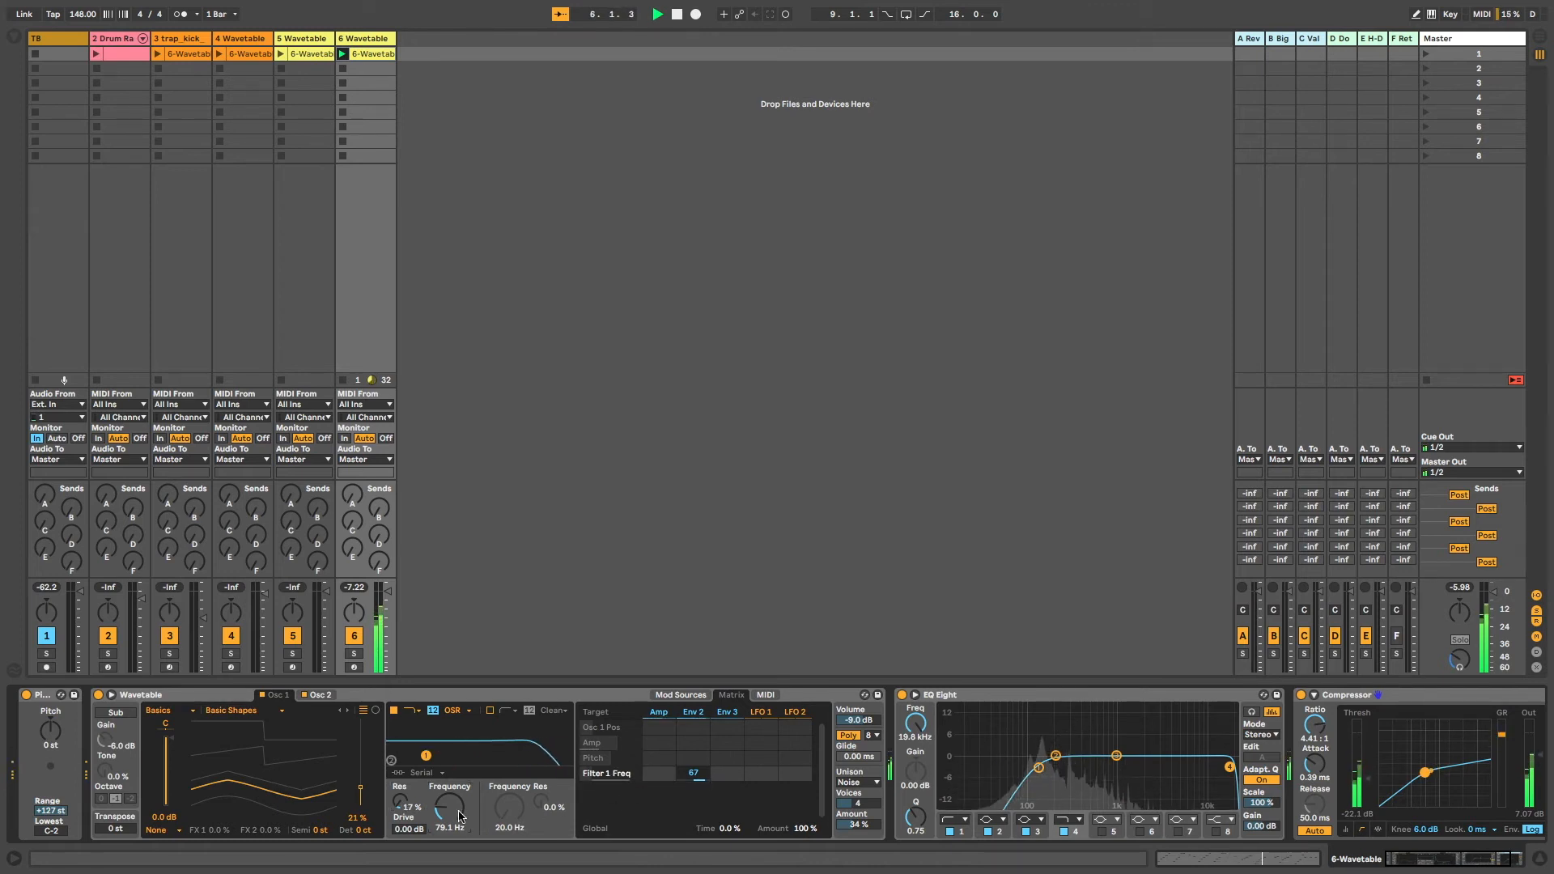
Try a 2.75 s attack on Env 2 during playback, and set the attack to 0.00 ms
{"action": "left_click", "coordinate": [694, 712]}
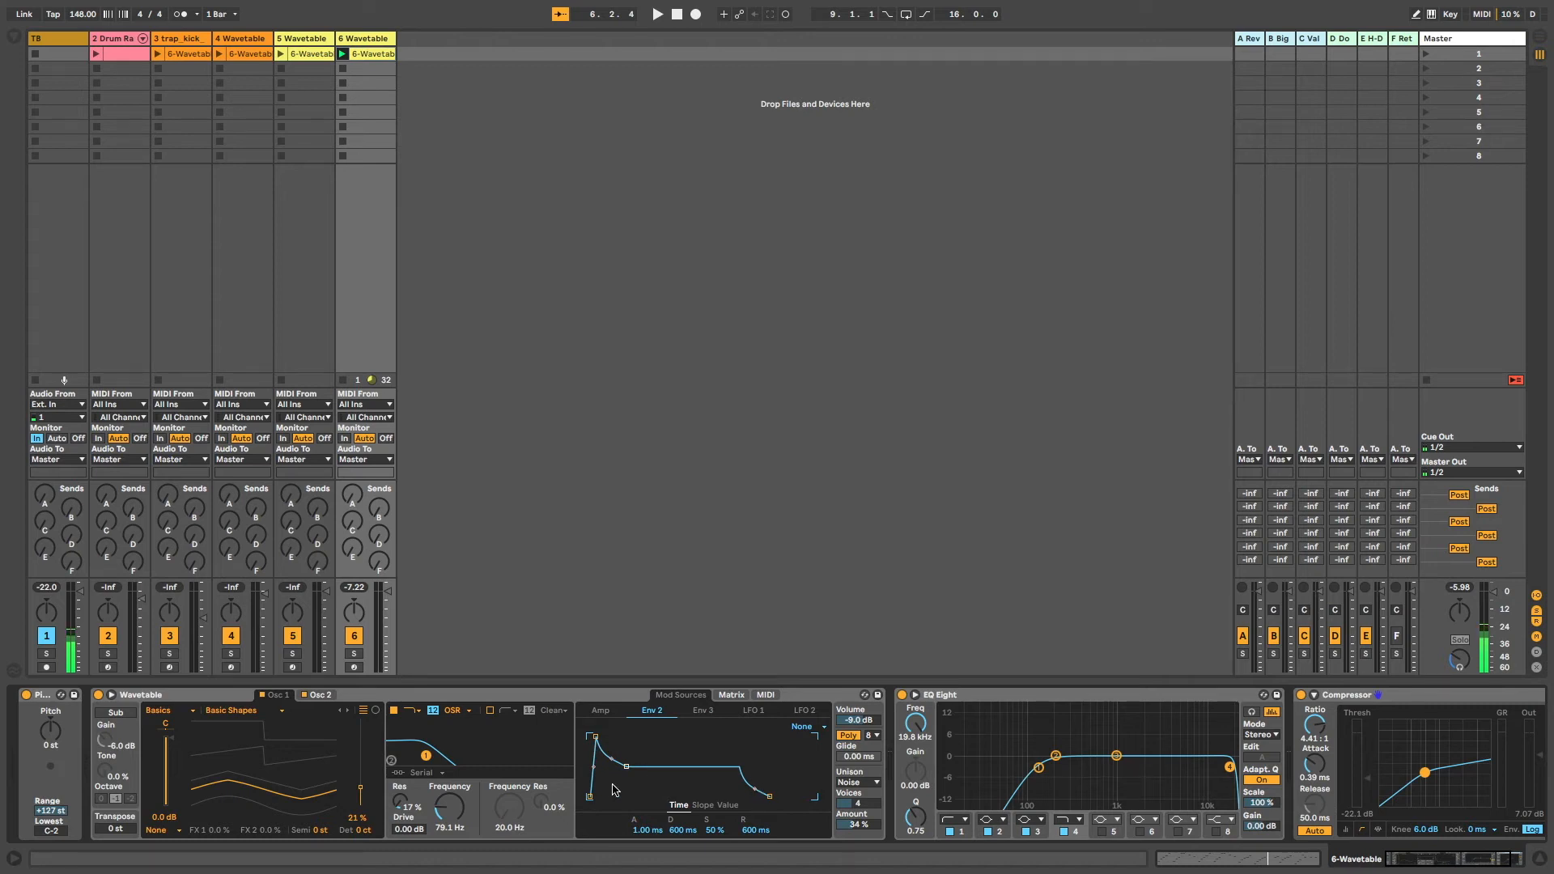
{"action": "left_click_drag", "start_coordinate": [596, 736], "coordinate": [633, 737]}
{"action": "key", "text": "space"}
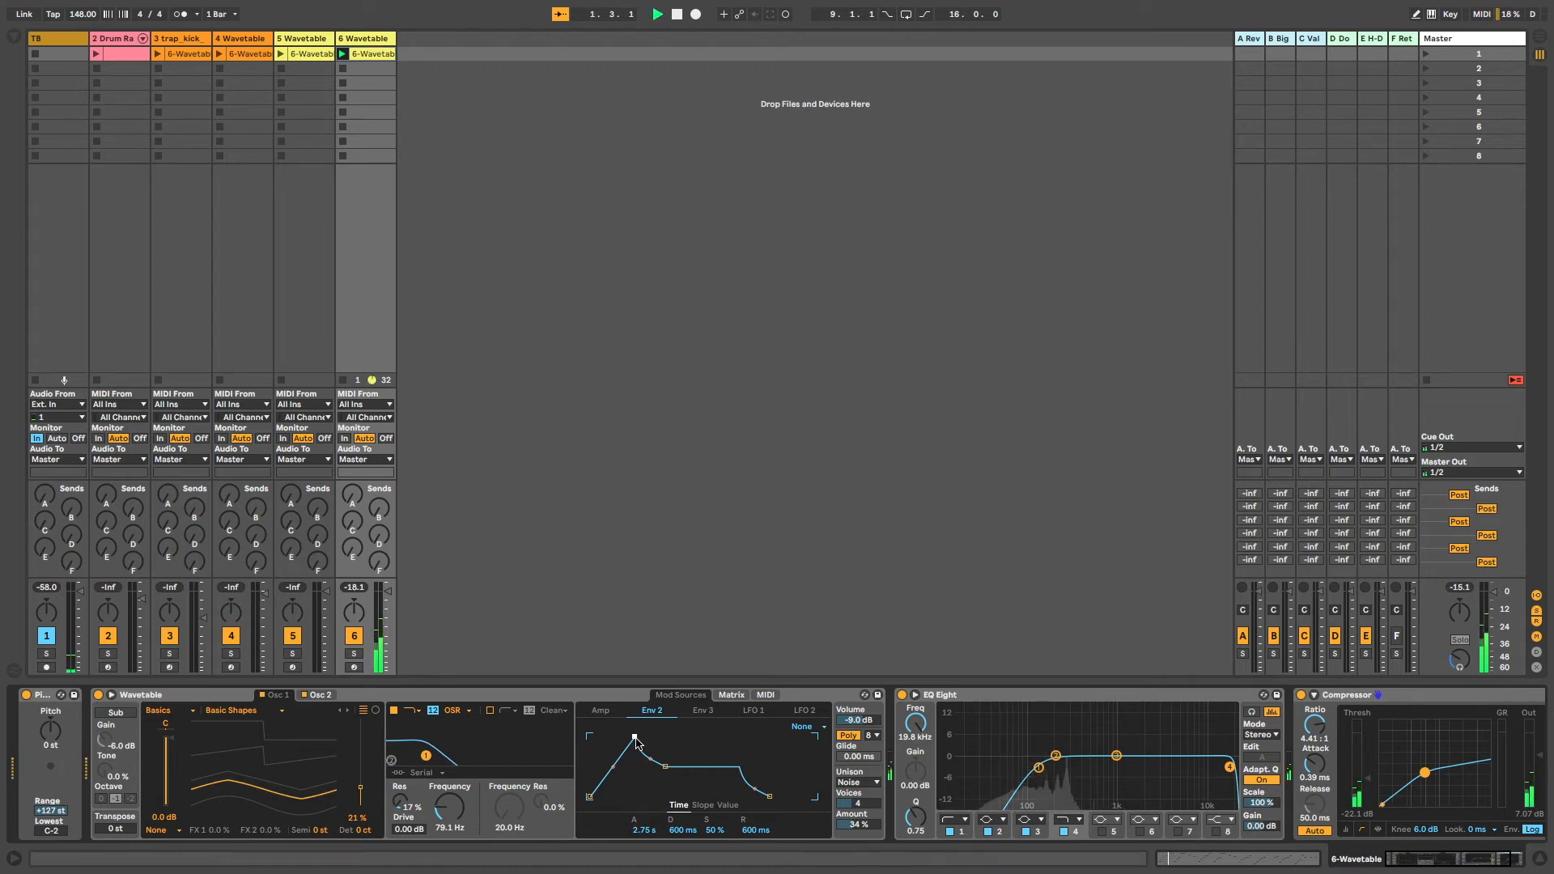
{"action": "left_click_drag", "start_coordinate": [634, 737], "coordinate": [590, 737]}
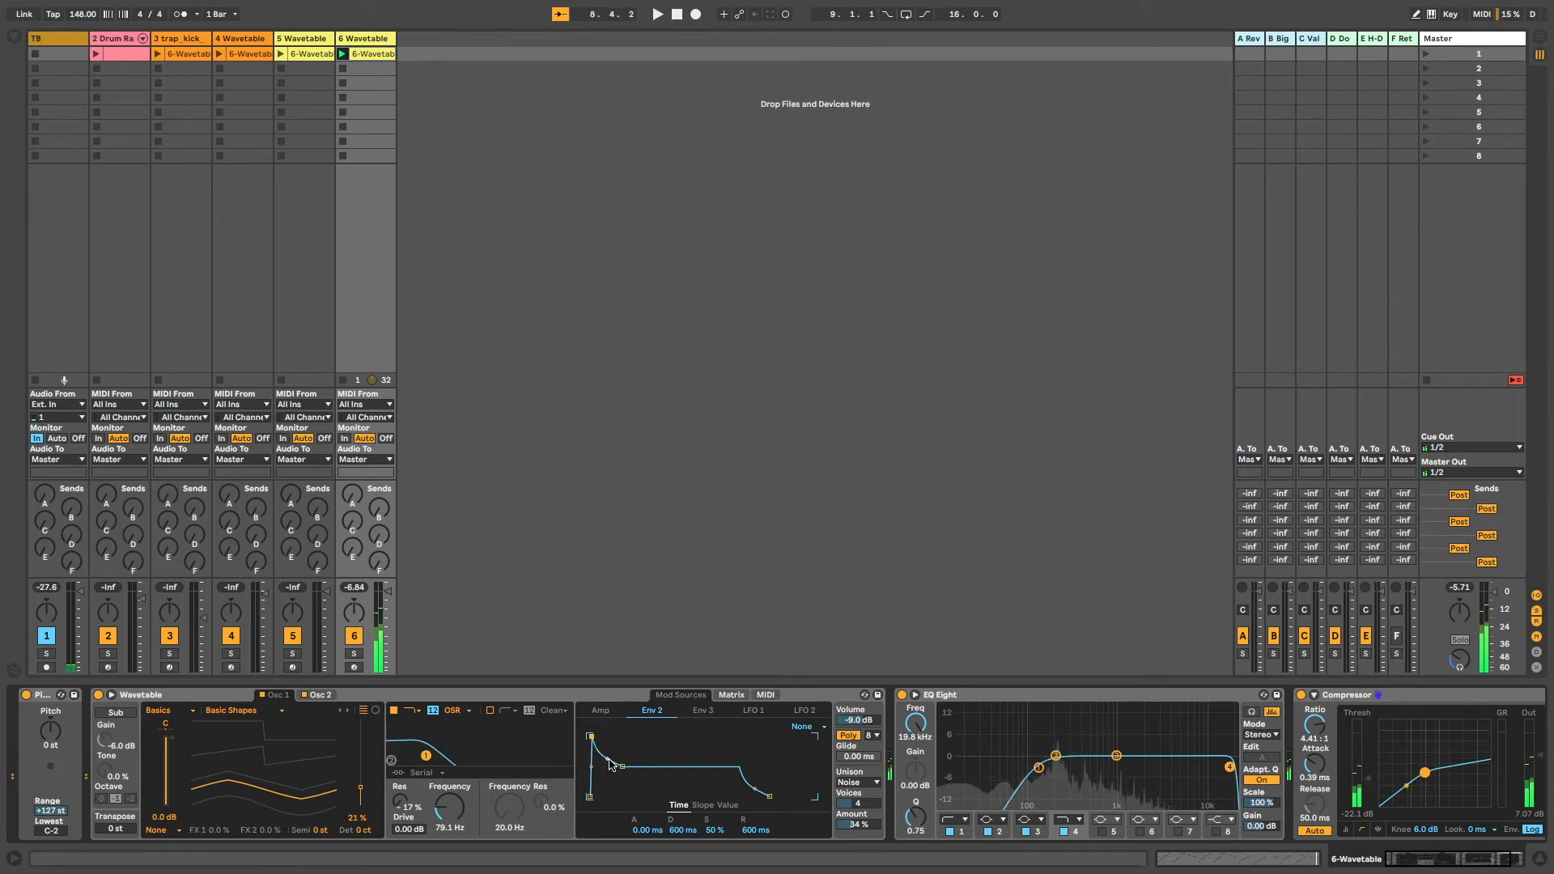
Lower the EQ Eight's high cut on track 6 to 5.16 kHz with a Q of 0.72 during playback
{"action": "scroll", "coordinate": [1052, 769], "scroll_direction": "right", "scroll_amount": 3}
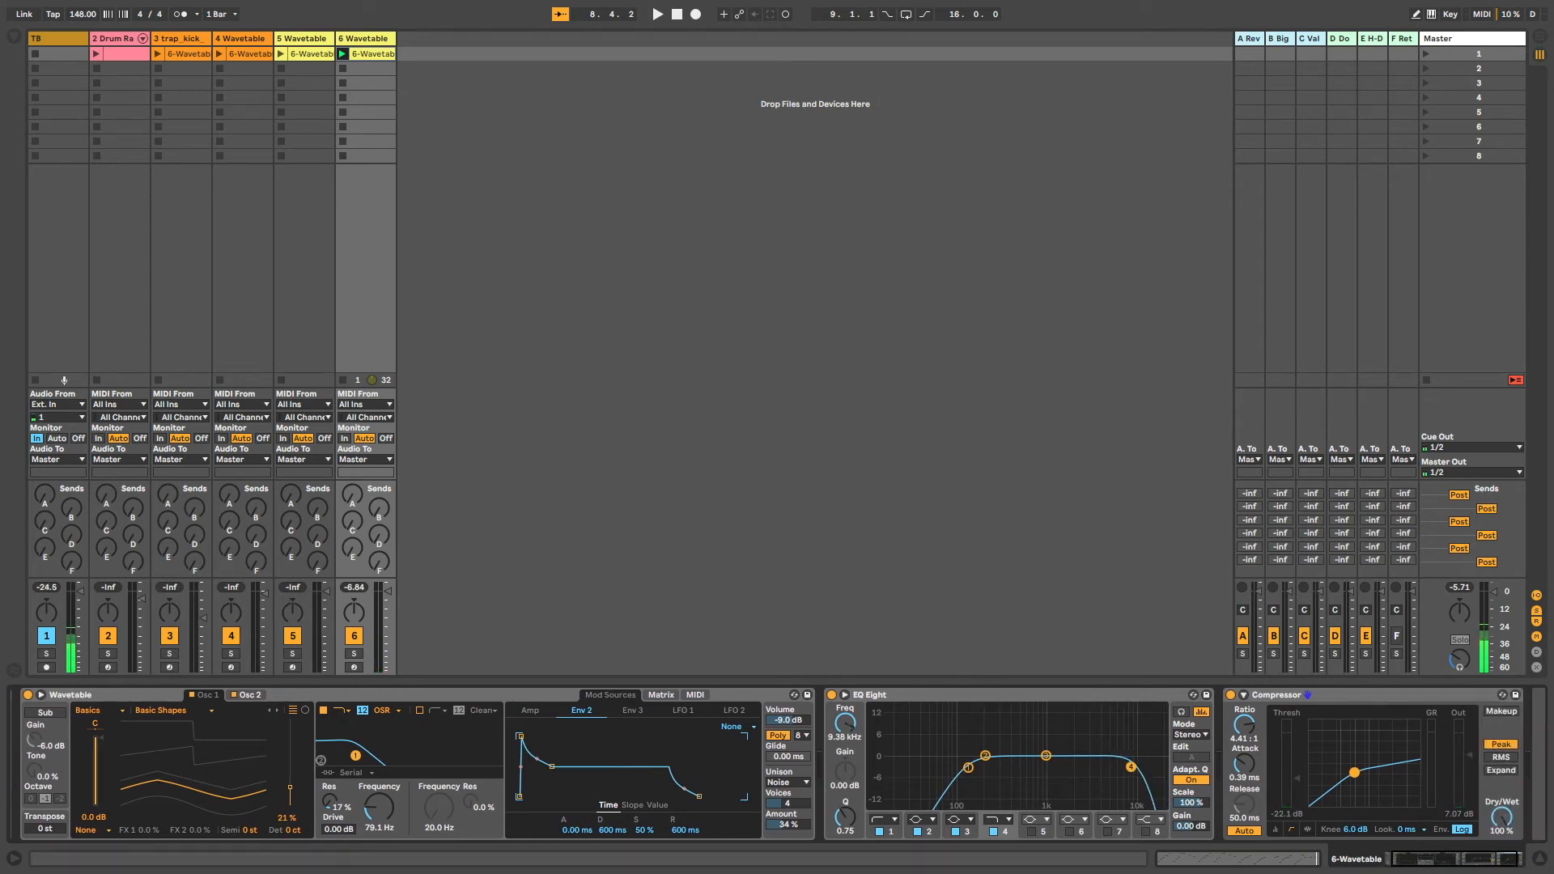
{"action": "key", "text": "space"}
{"action": "left_click_drag", "start_coordinate": [1113, 769], "coordinate": [1107, 768]}
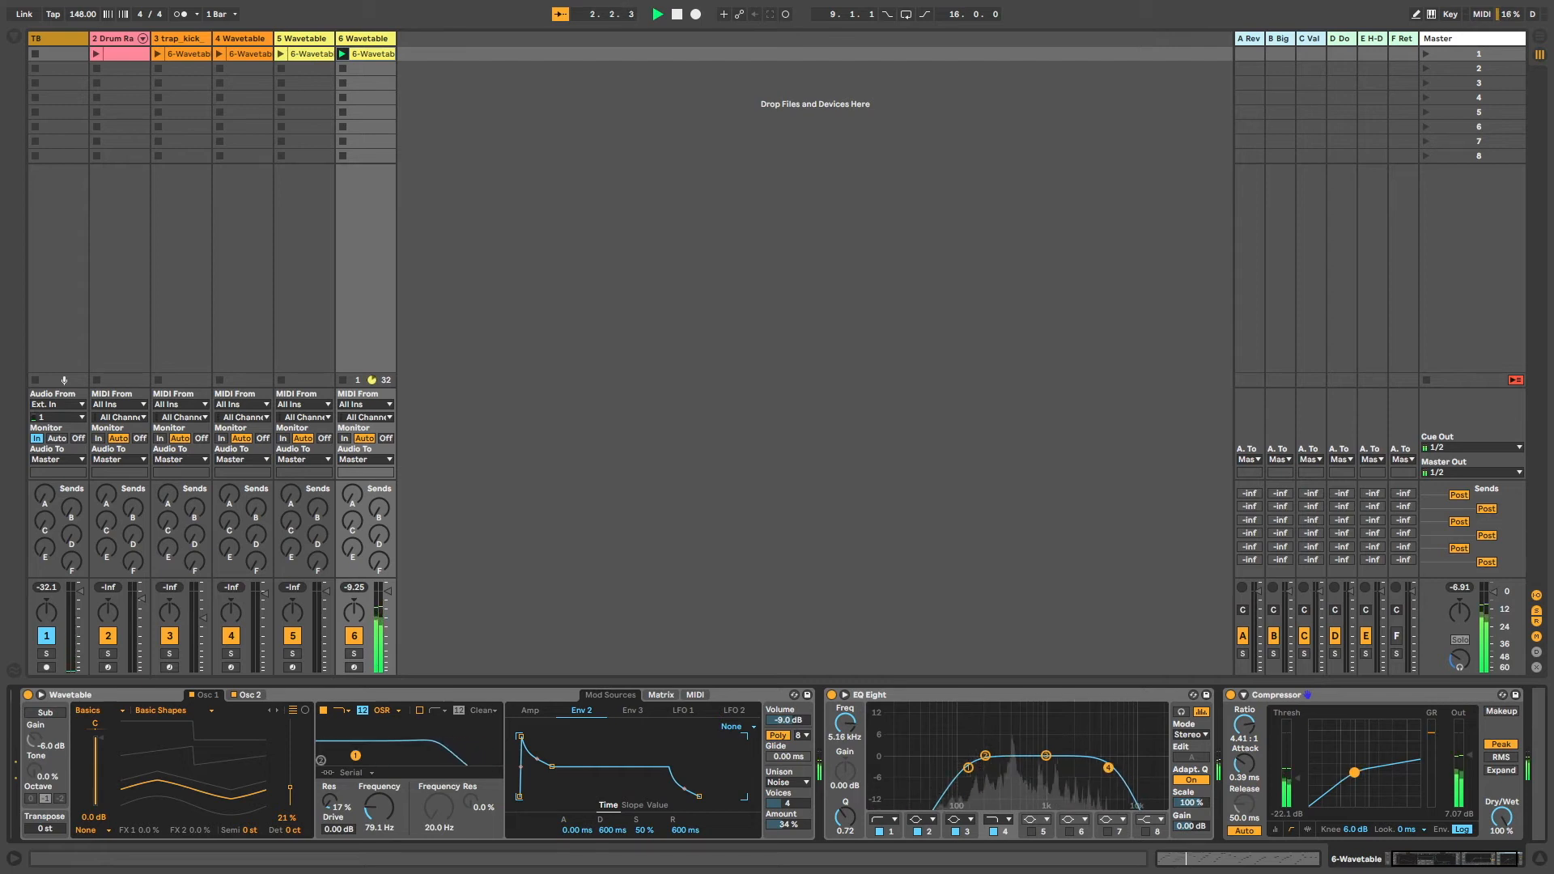
{"action": "scroll", "coordinate": [1109, 769], "scroll_direction": "right", "scroll_amount": 3}
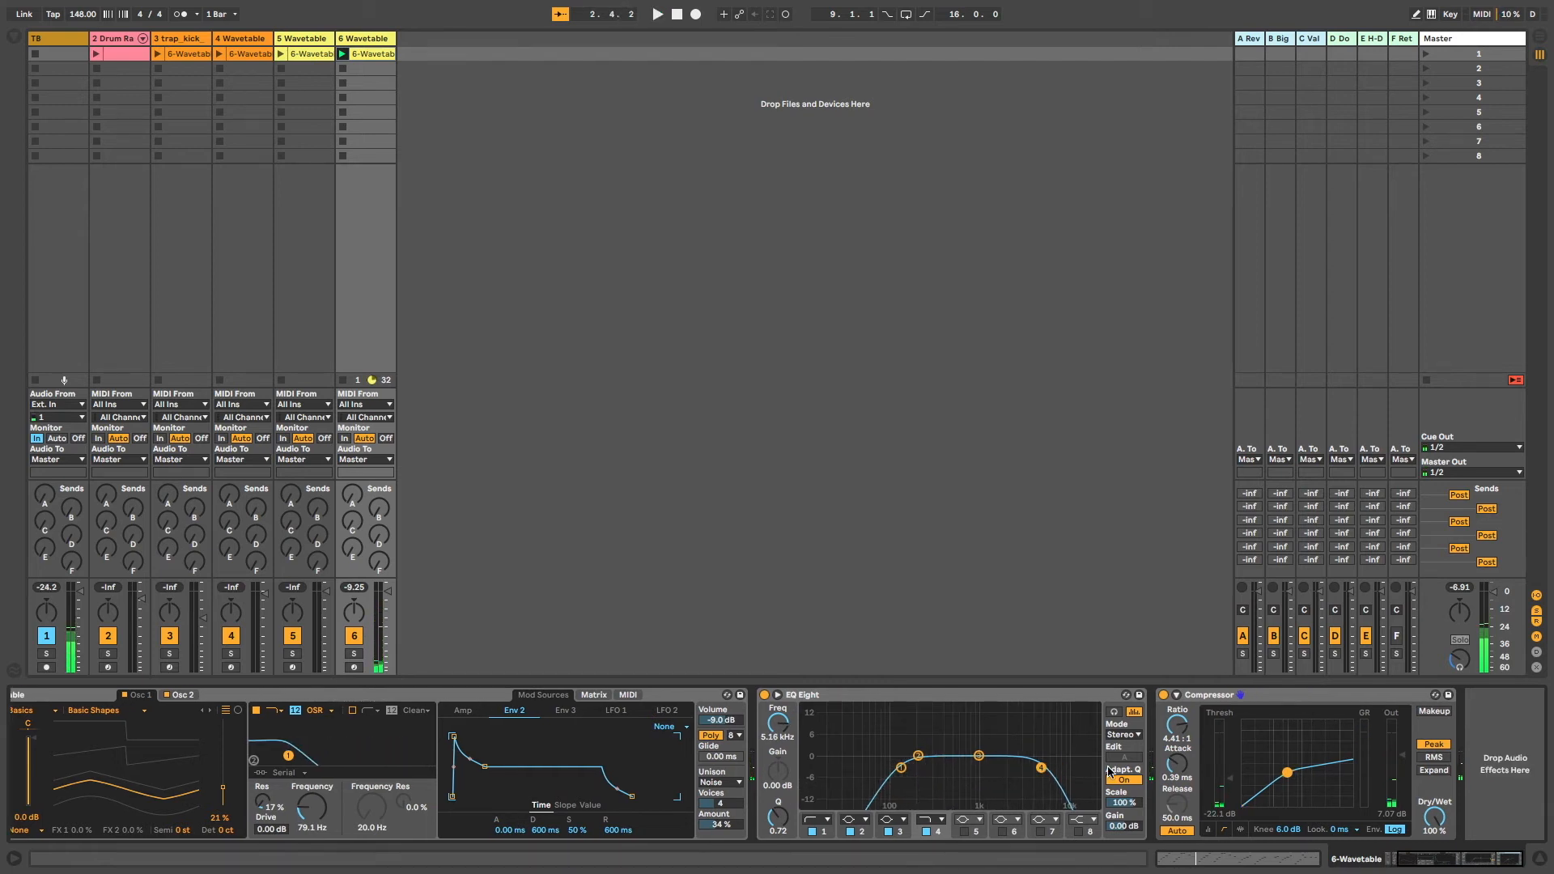
Add an Amp audio effect after the Compressor on track 6
{"action": "key", "text": "super+alt+b"}
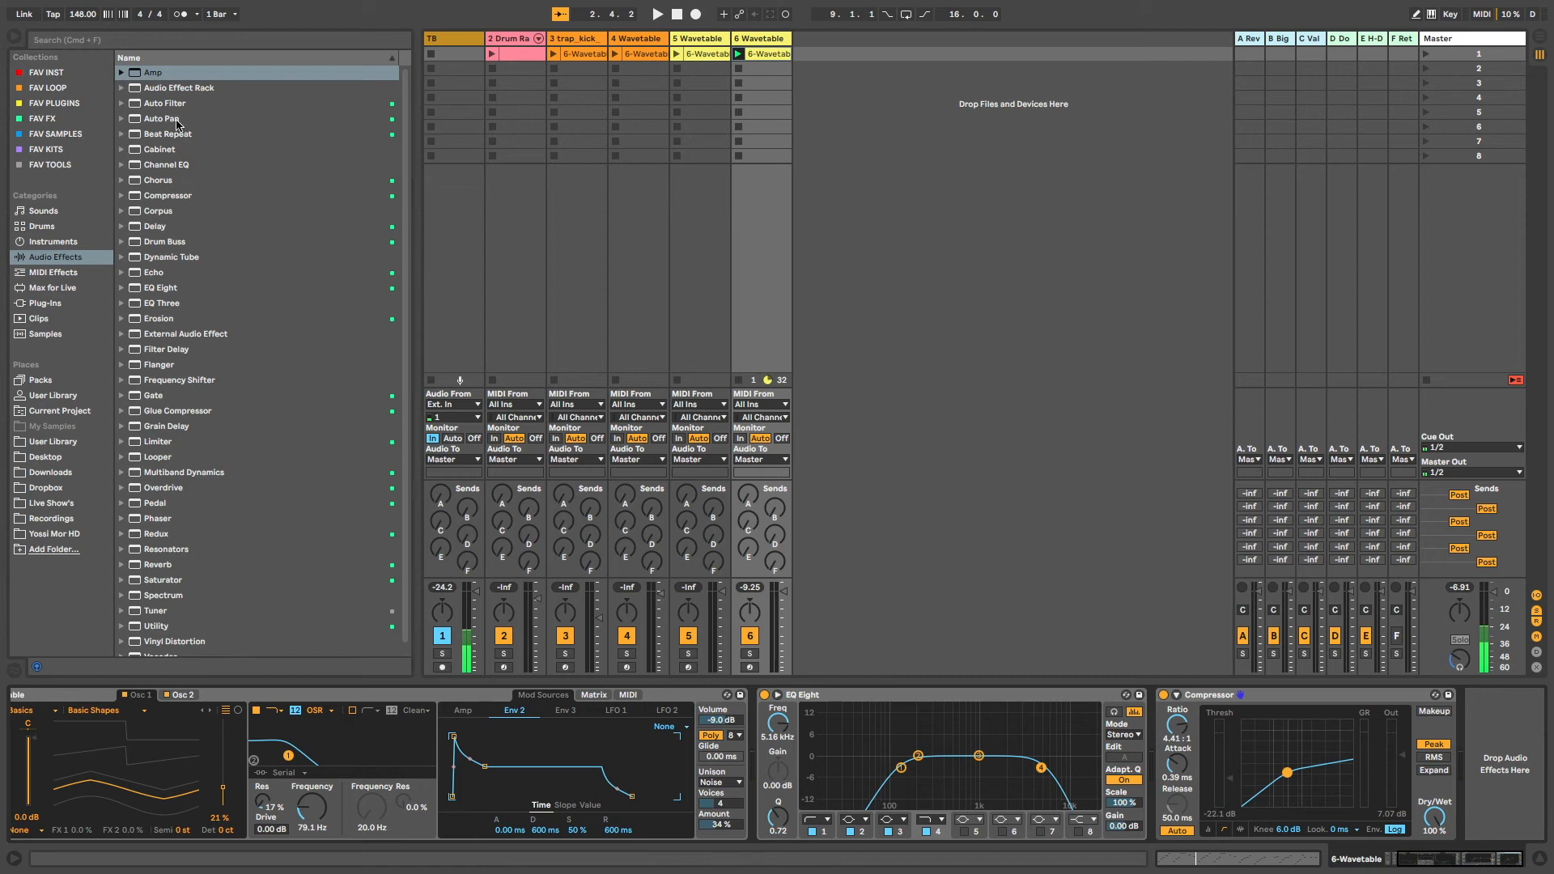
{"action": "left_click", "coordinate": [142, 73]}
{"action": "key", "text": "Return"}
{"action": "key", "text": "super+alt+b"}
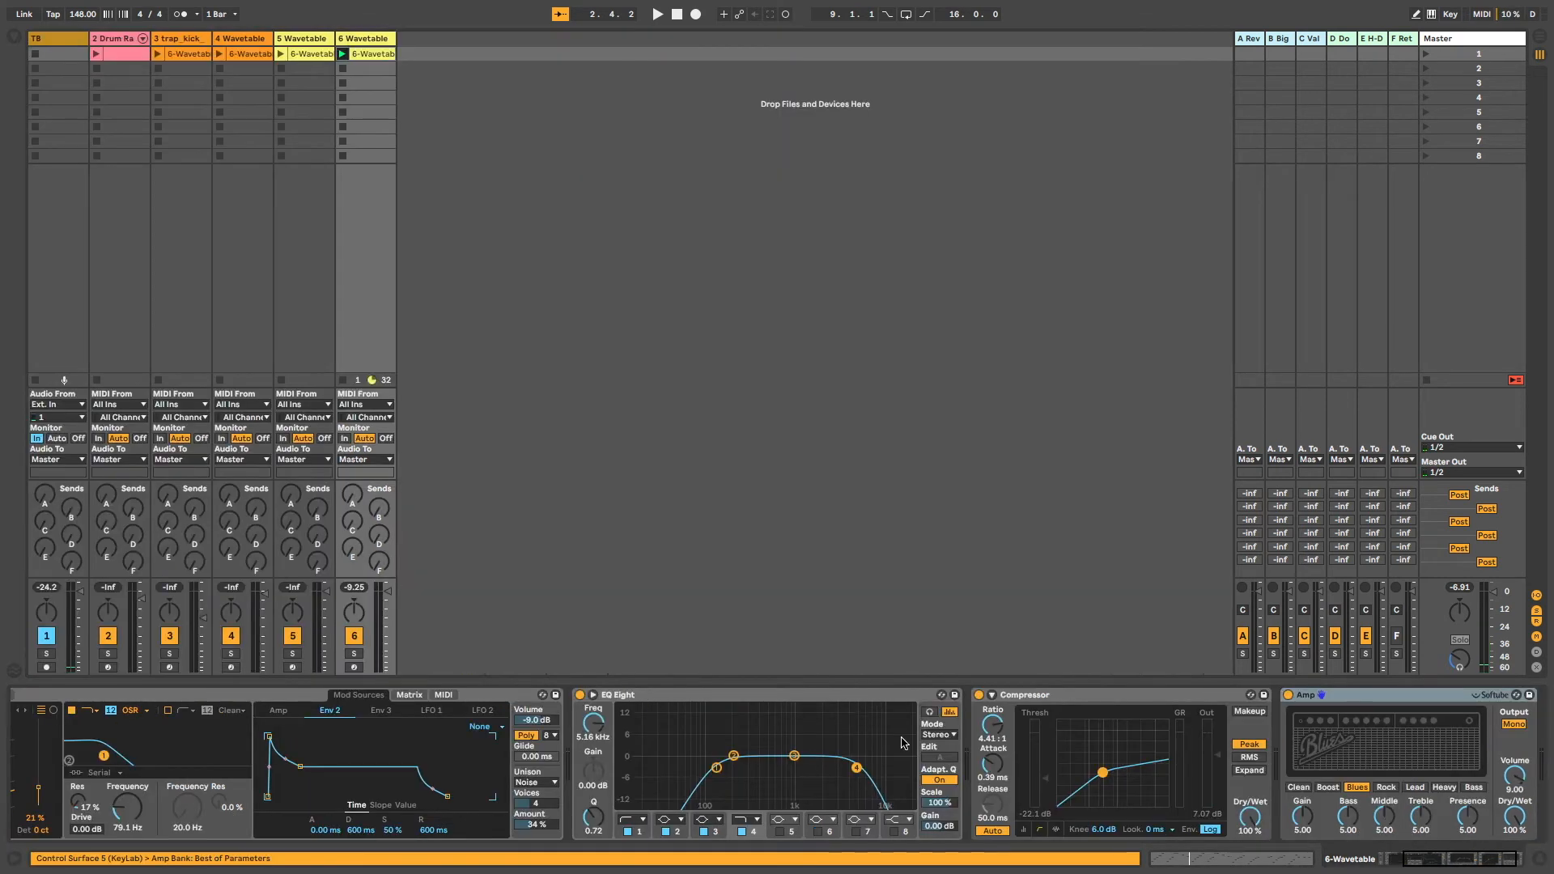
{"action": "scroll", "coordinate": [913, 745], "scroll_direction": "right", "scroll_amount": 3}
Set the Amp's output to Dual and its model to Heavy while listening to track 6
{"action": "key", "text": "space"}
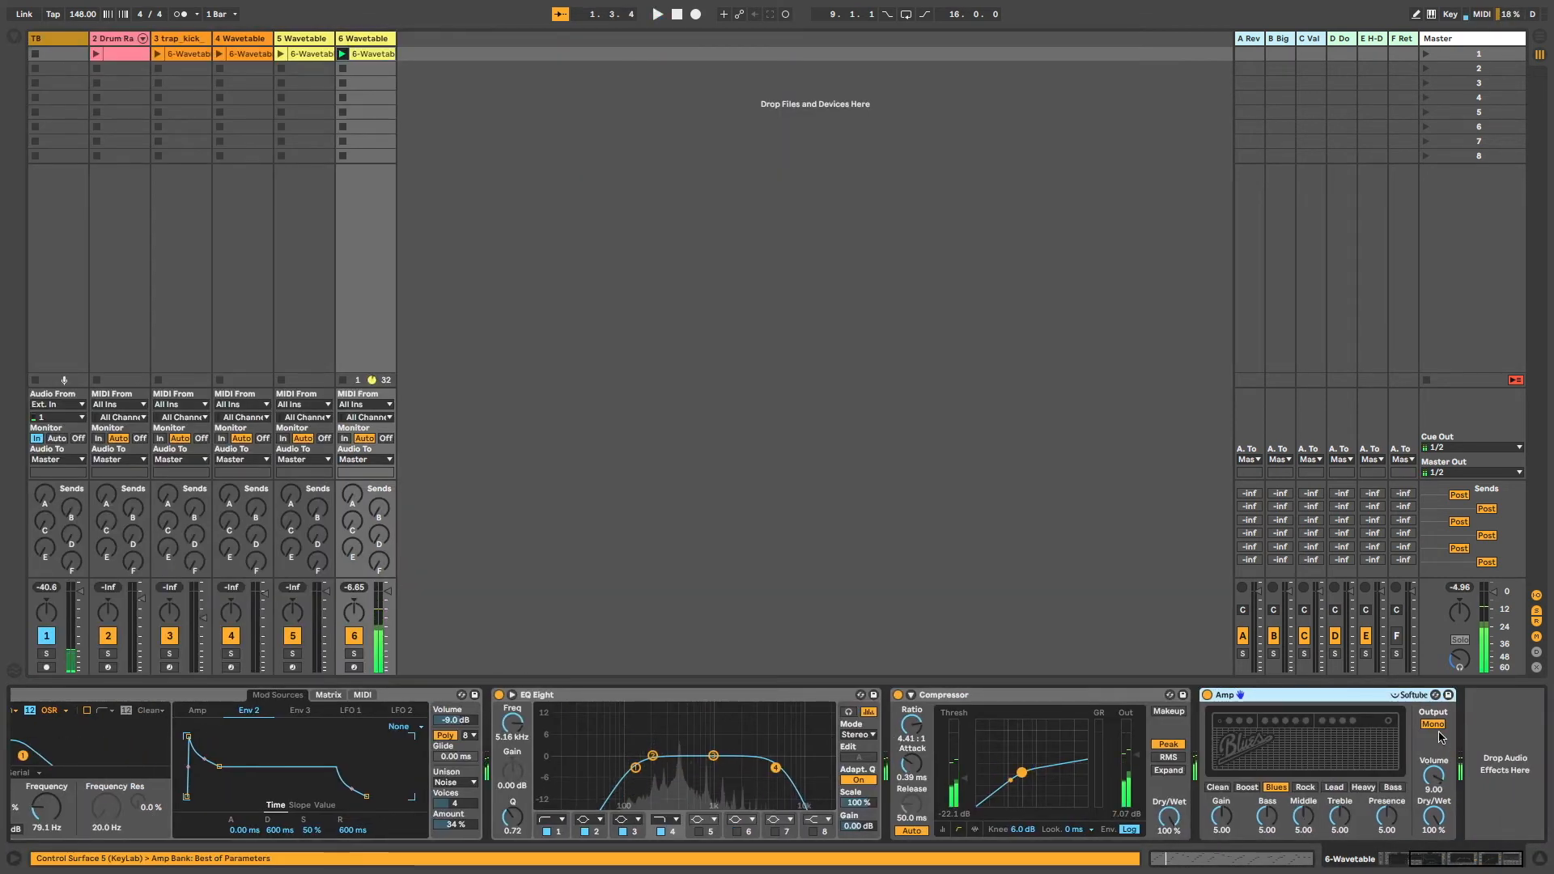
{"action": "left_click", "coordinate": [1433, 724]}
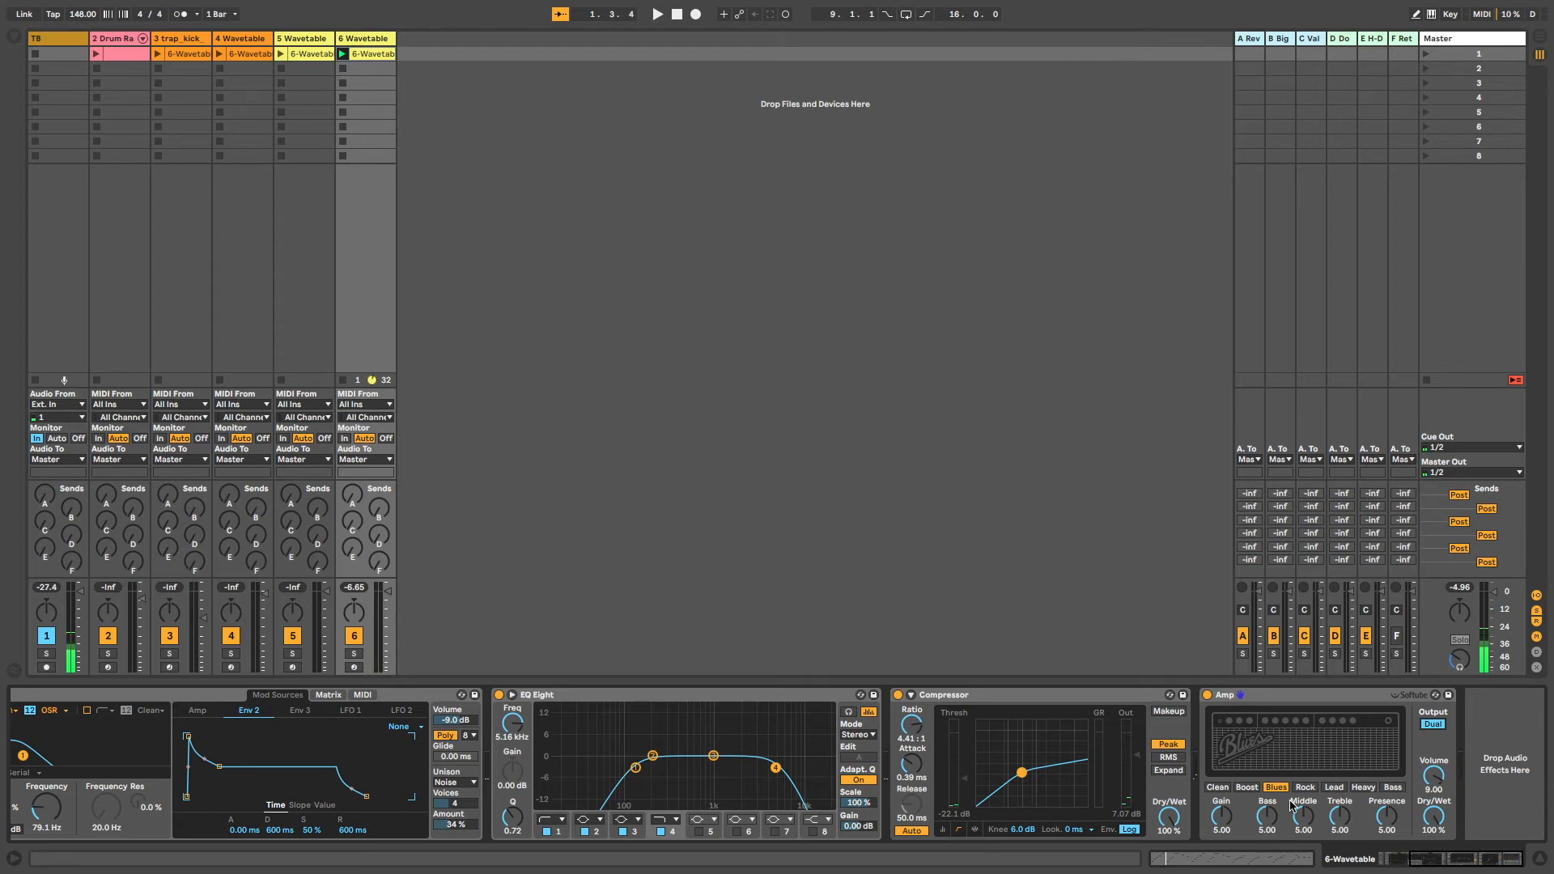
{"action": "key", "text": "space"}
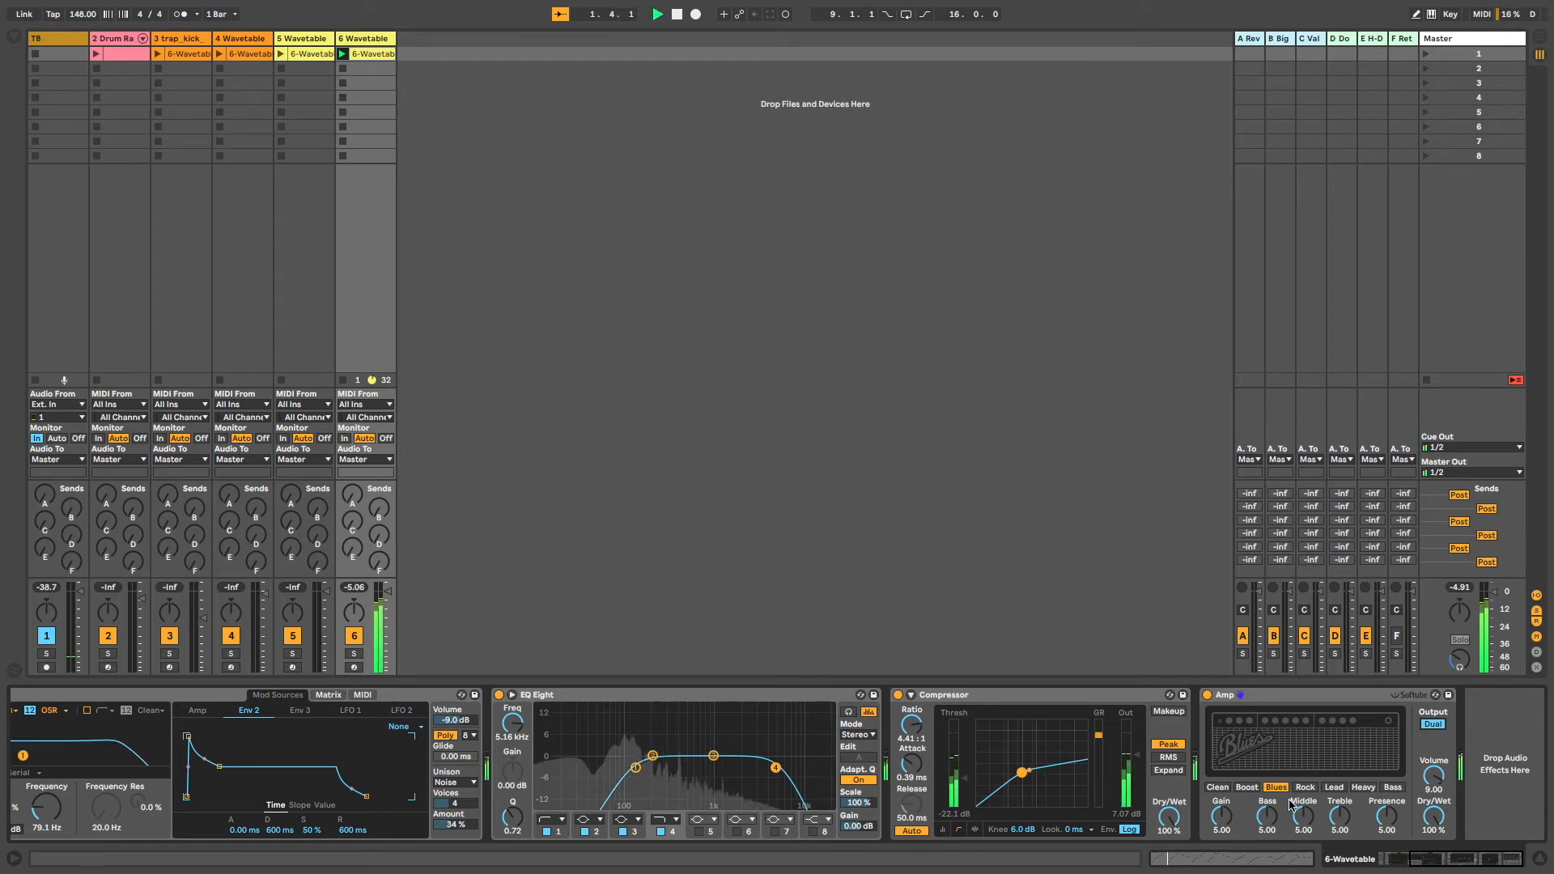
{"action": "left_click", "coordinate": [1359, 788]}
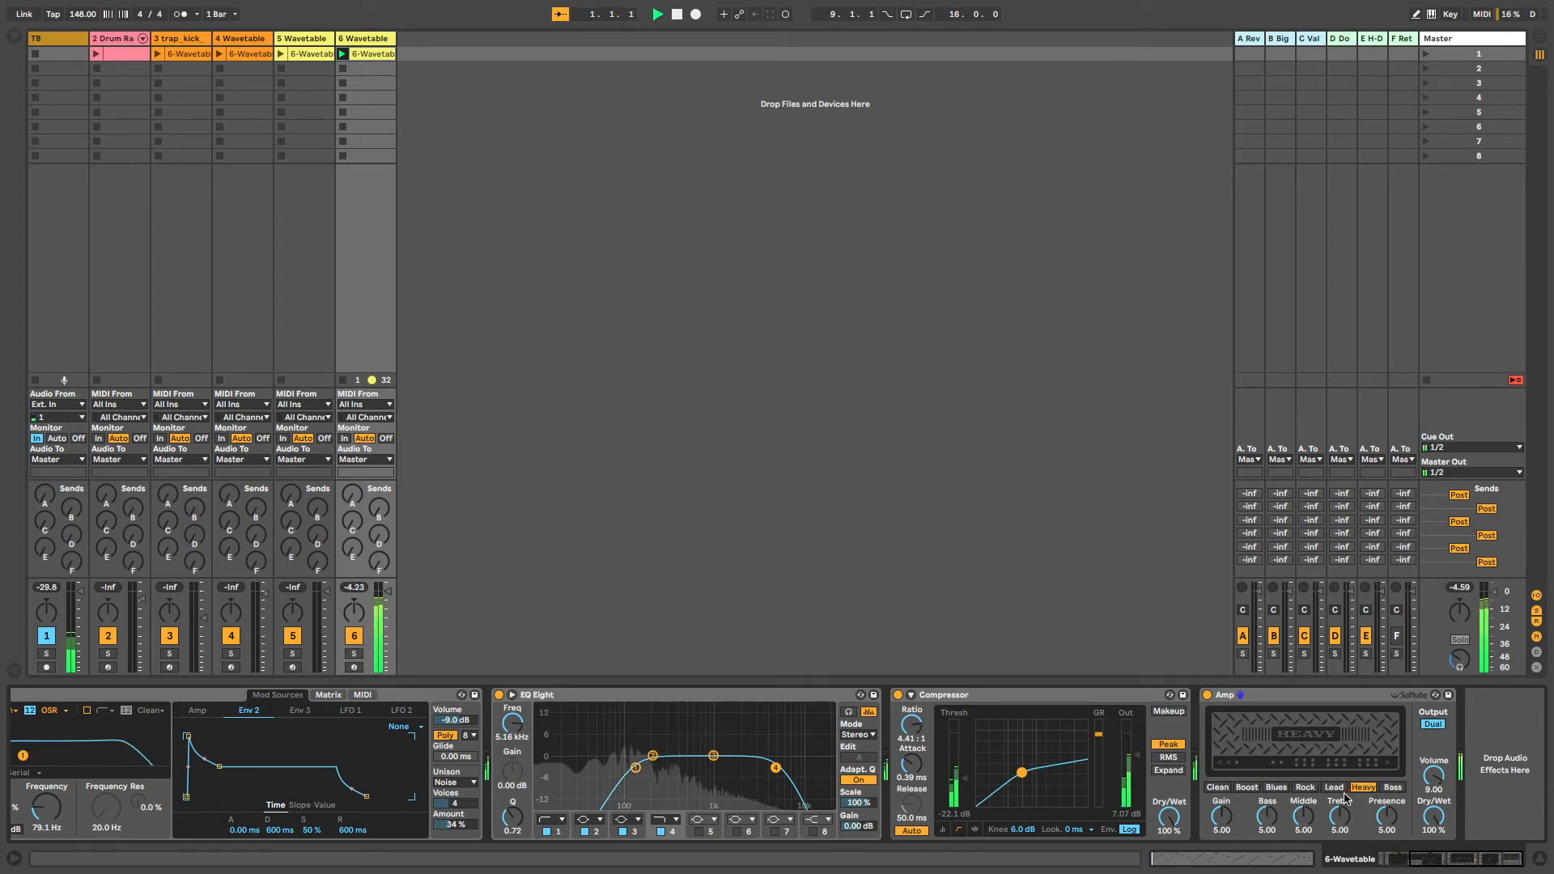
Lower track 6's volume to about -35.6 dB while its clip plays
{"action": "key", "text": "space"}
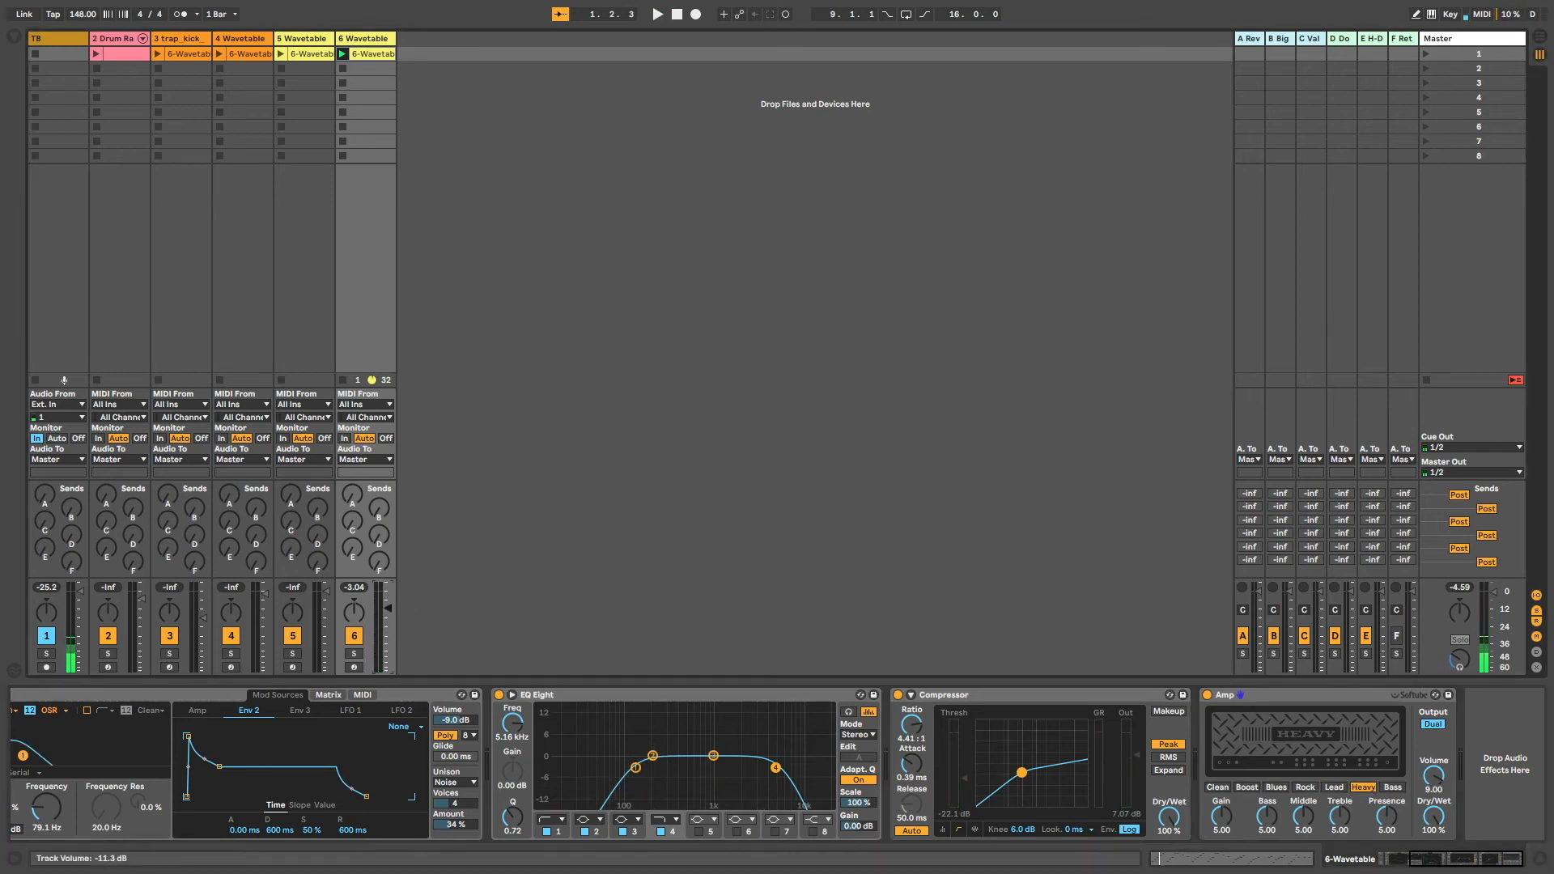
{"action": "key", "text": "space"}
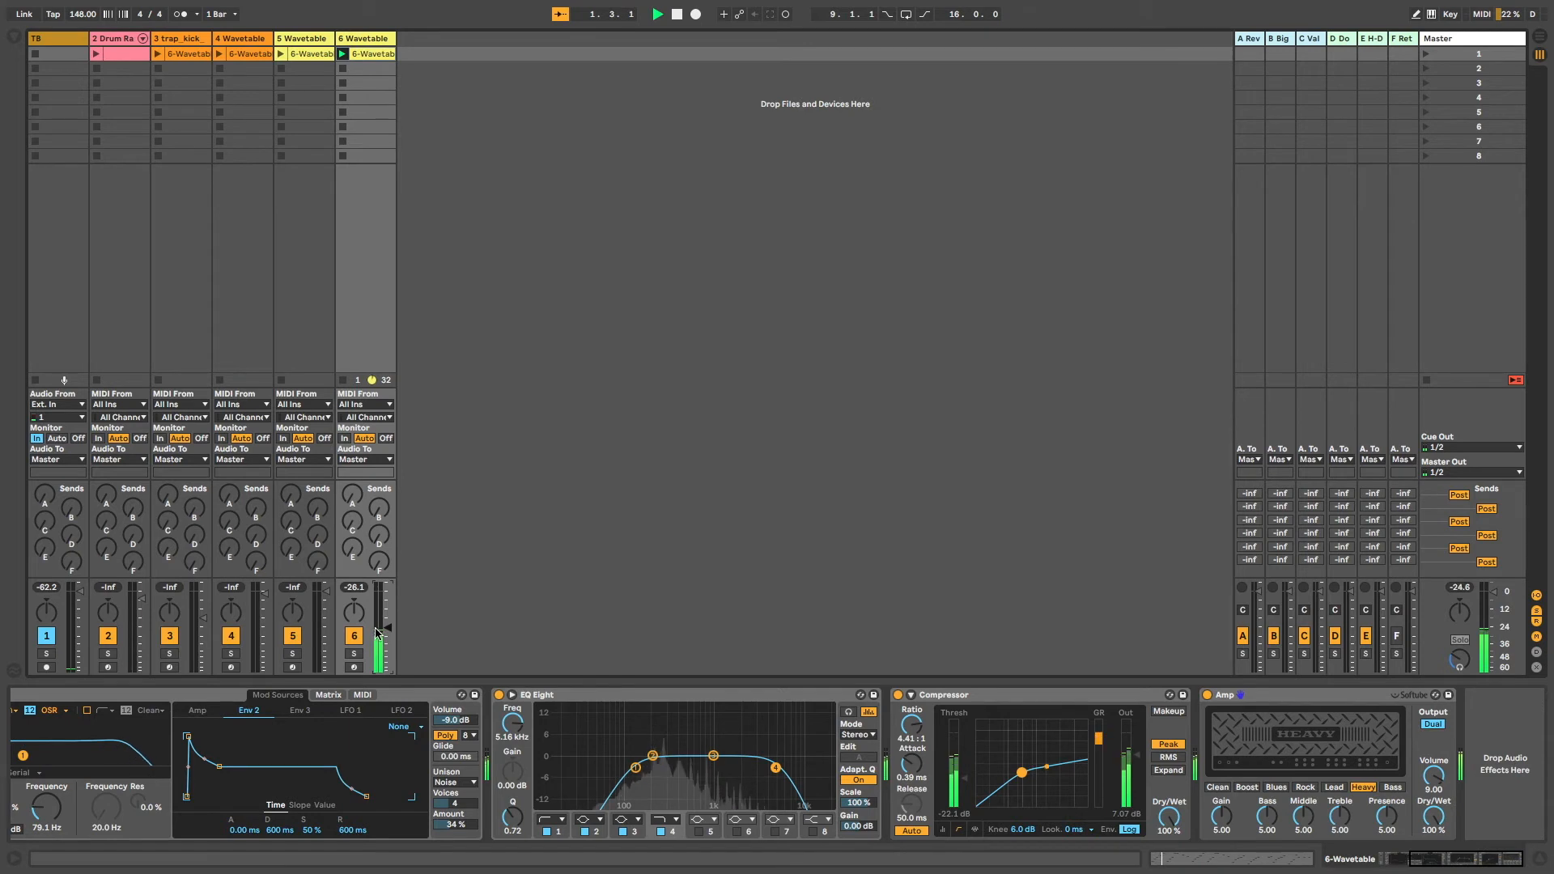
{"action": "left_click_drag", "start_coordinate": [387, 628], "coordinate": [387, 643]}
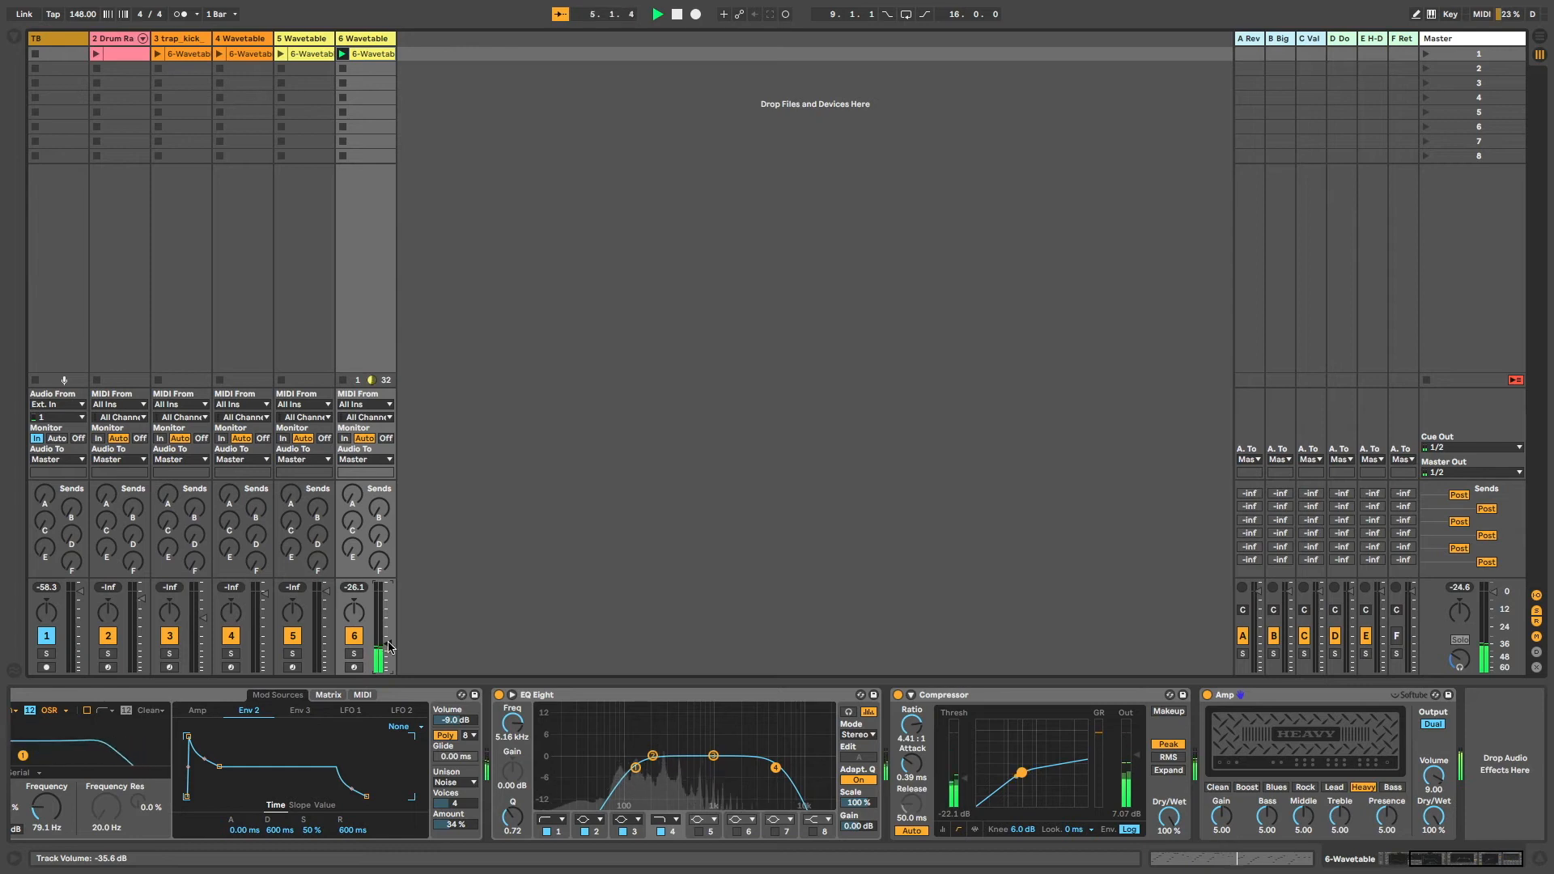
Fine-tune track 6's volume against track 5 with both clips playing, and check the balance with the full first scene
{"action": "key", "text": "space"}
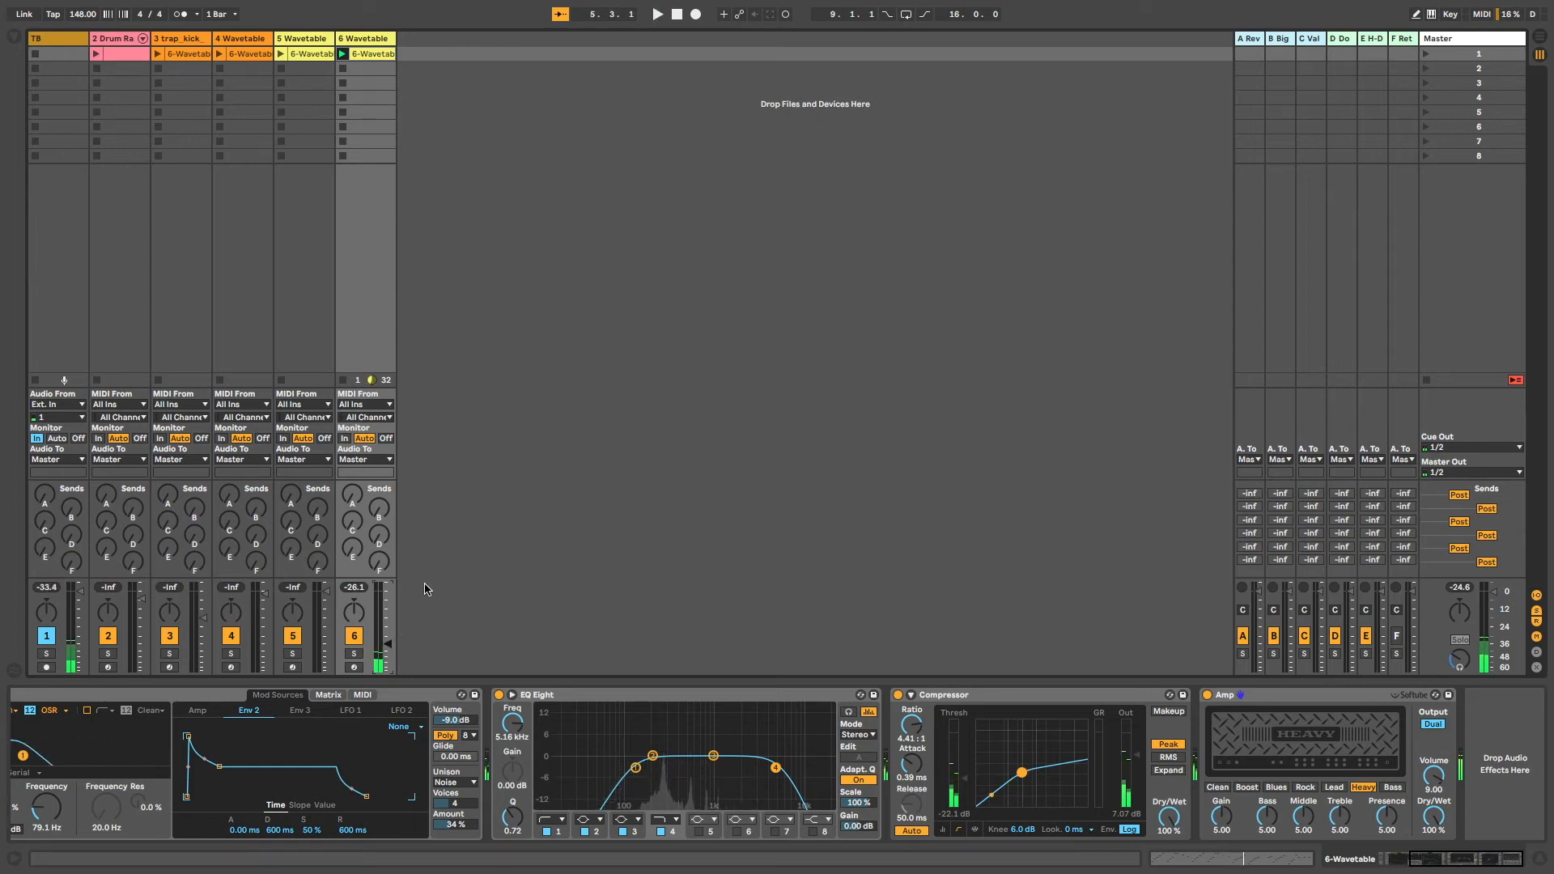
{"action": "left_click", "coordinate": [280, 55]}
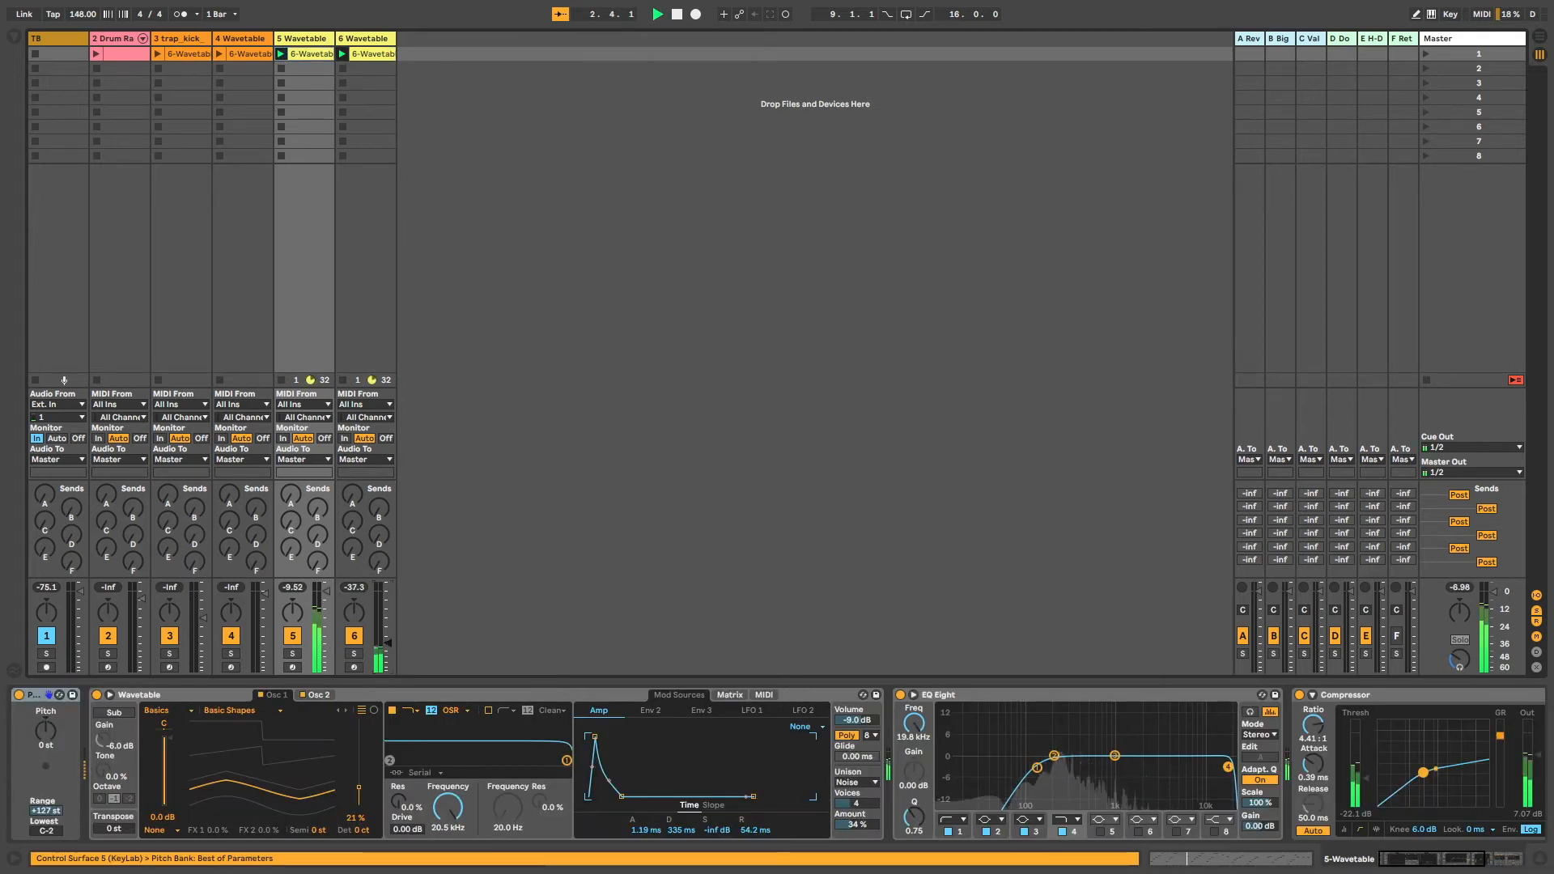
{"action": "left_click_drag", "start_coordinate": [388, 644], "coordinate": [388, 643]}
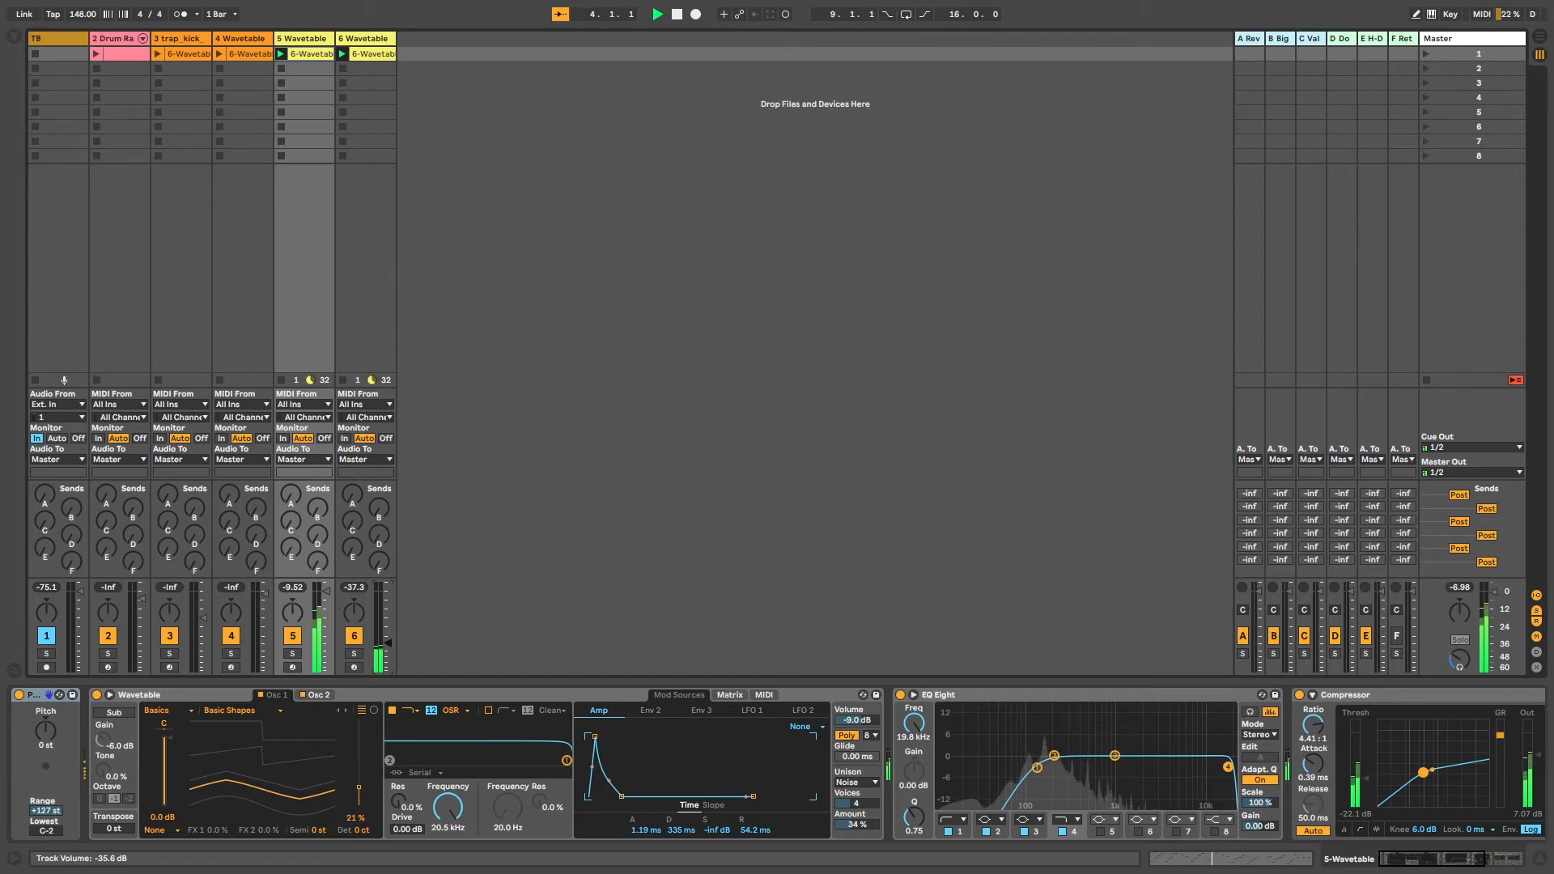
{"action": "left_click_drag", "start_coordinate": [388, 644], "coordinate": [387, 645]}
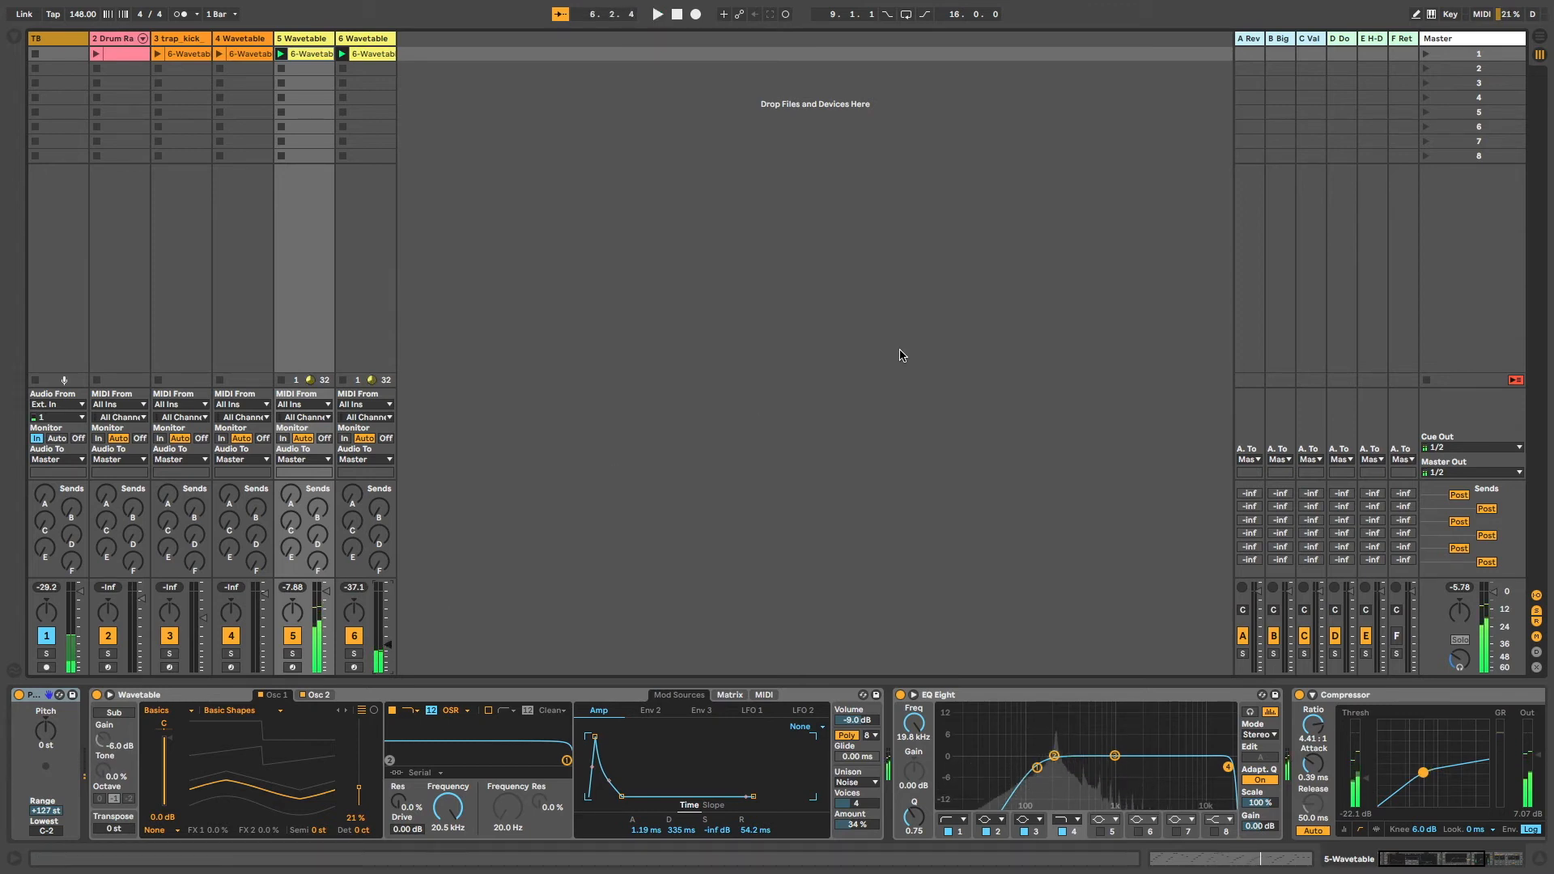
{"action": "left_click", "coordinate": [1458, 55]}
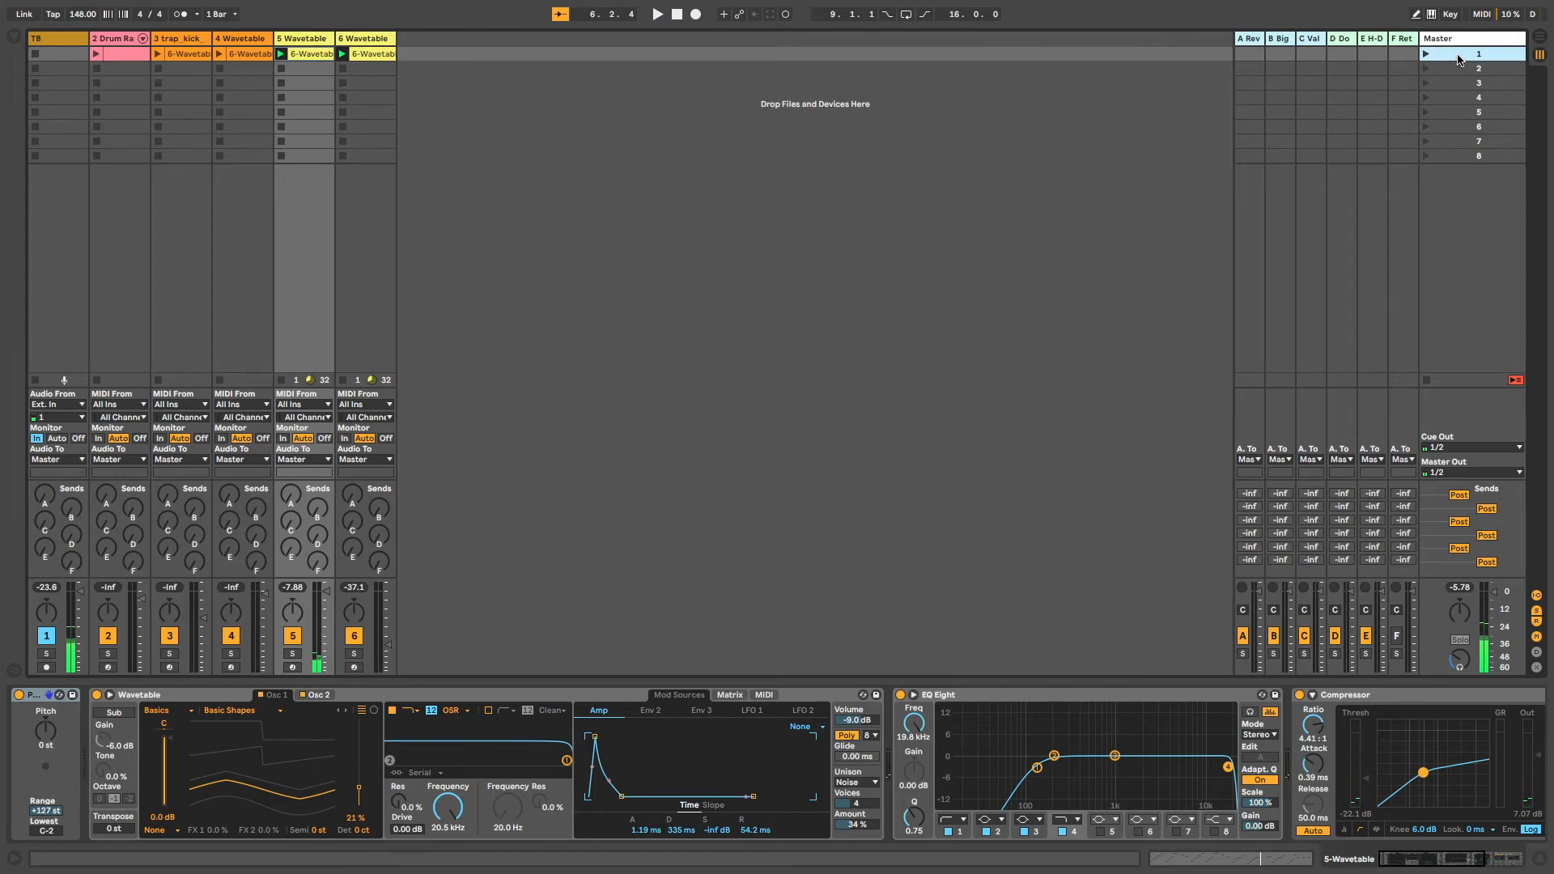
{"action": "key", "text": "Return"}
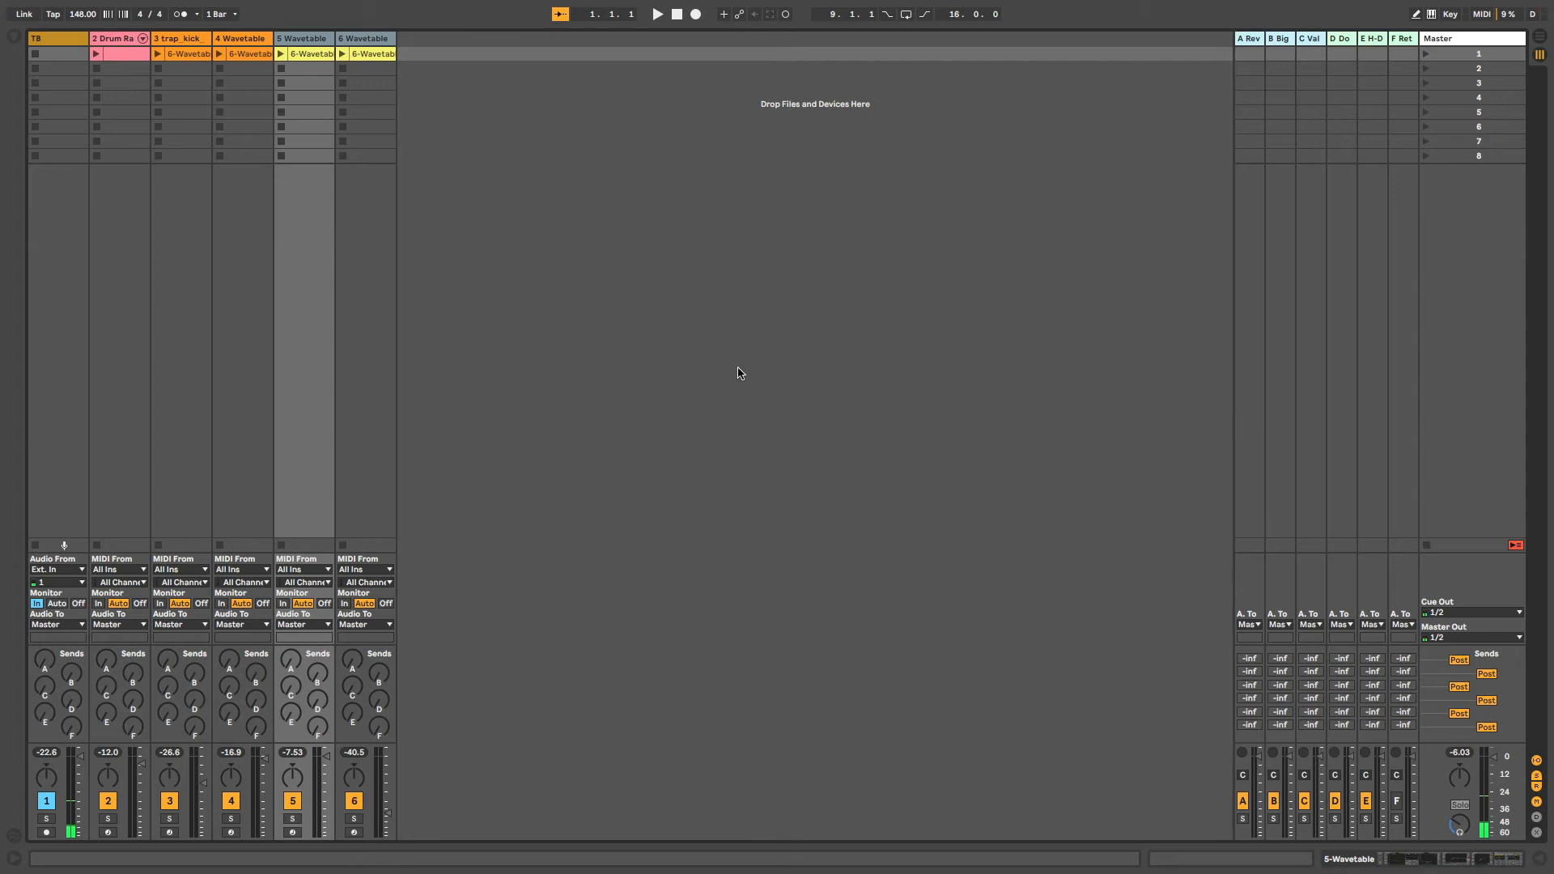
Group the two Wavetable tracks 5 and 6
{"action": "left_click", "coordinate": [323, 97]}
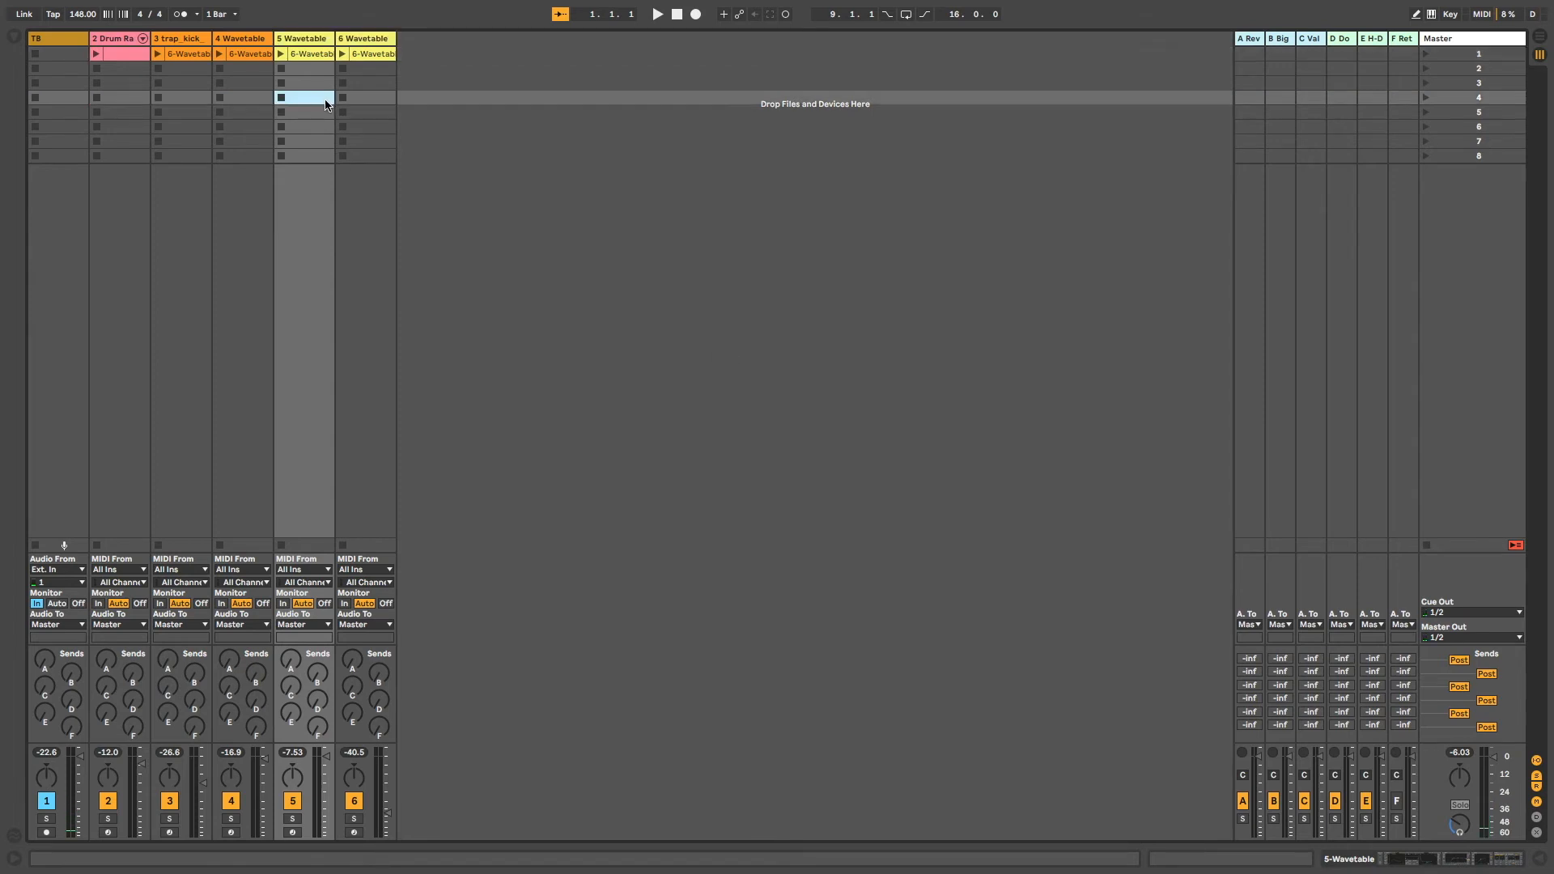
{"action": "left_click", "coordinate": [361, 40]}
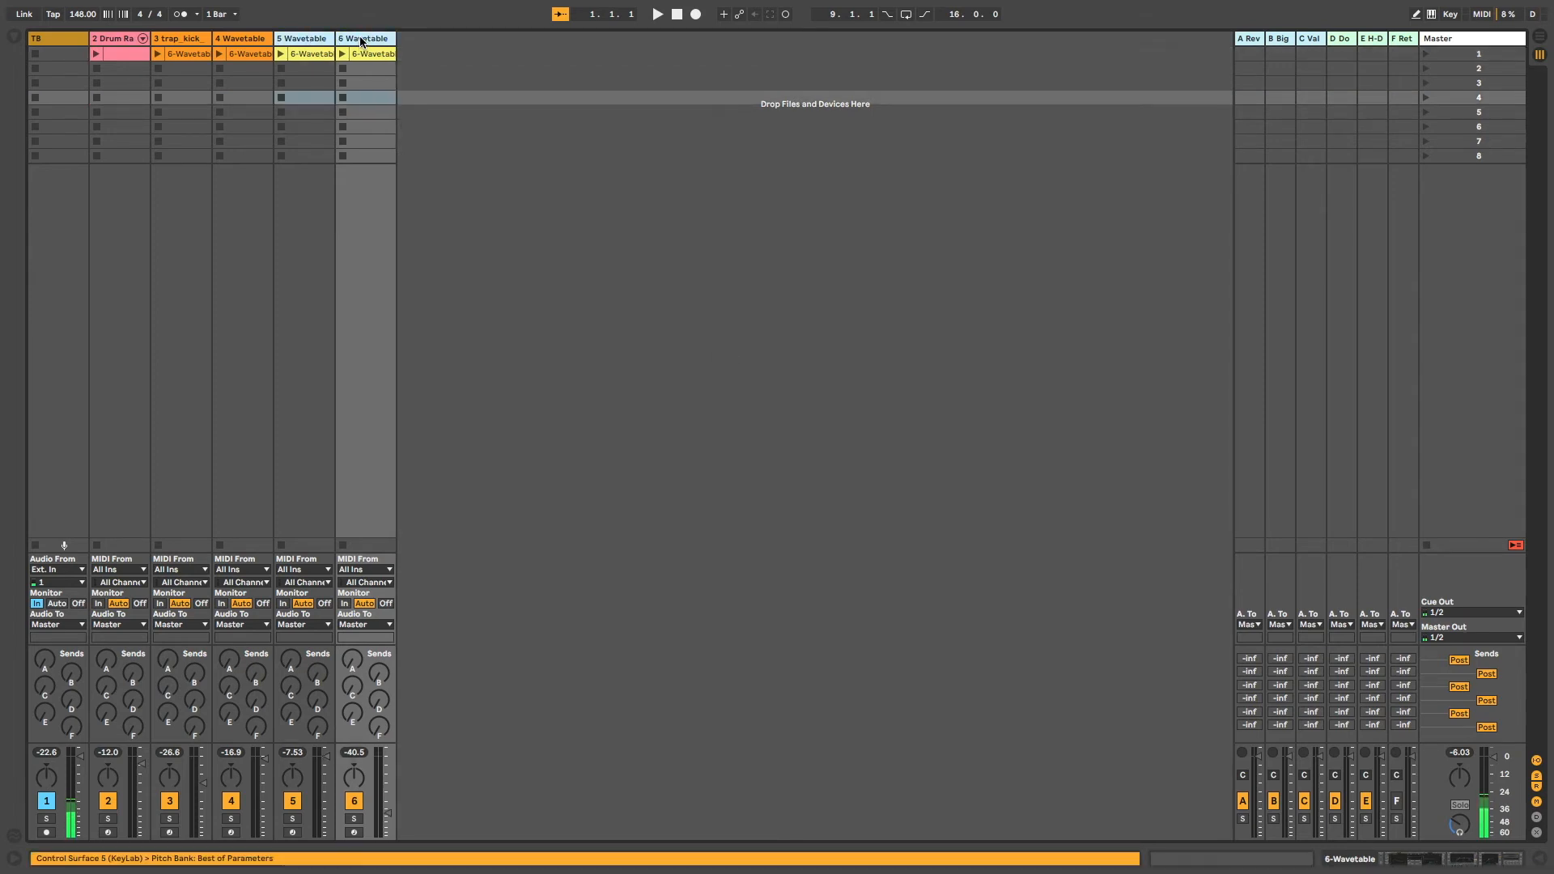
{"action": "key", "text": "ctrl+g"}
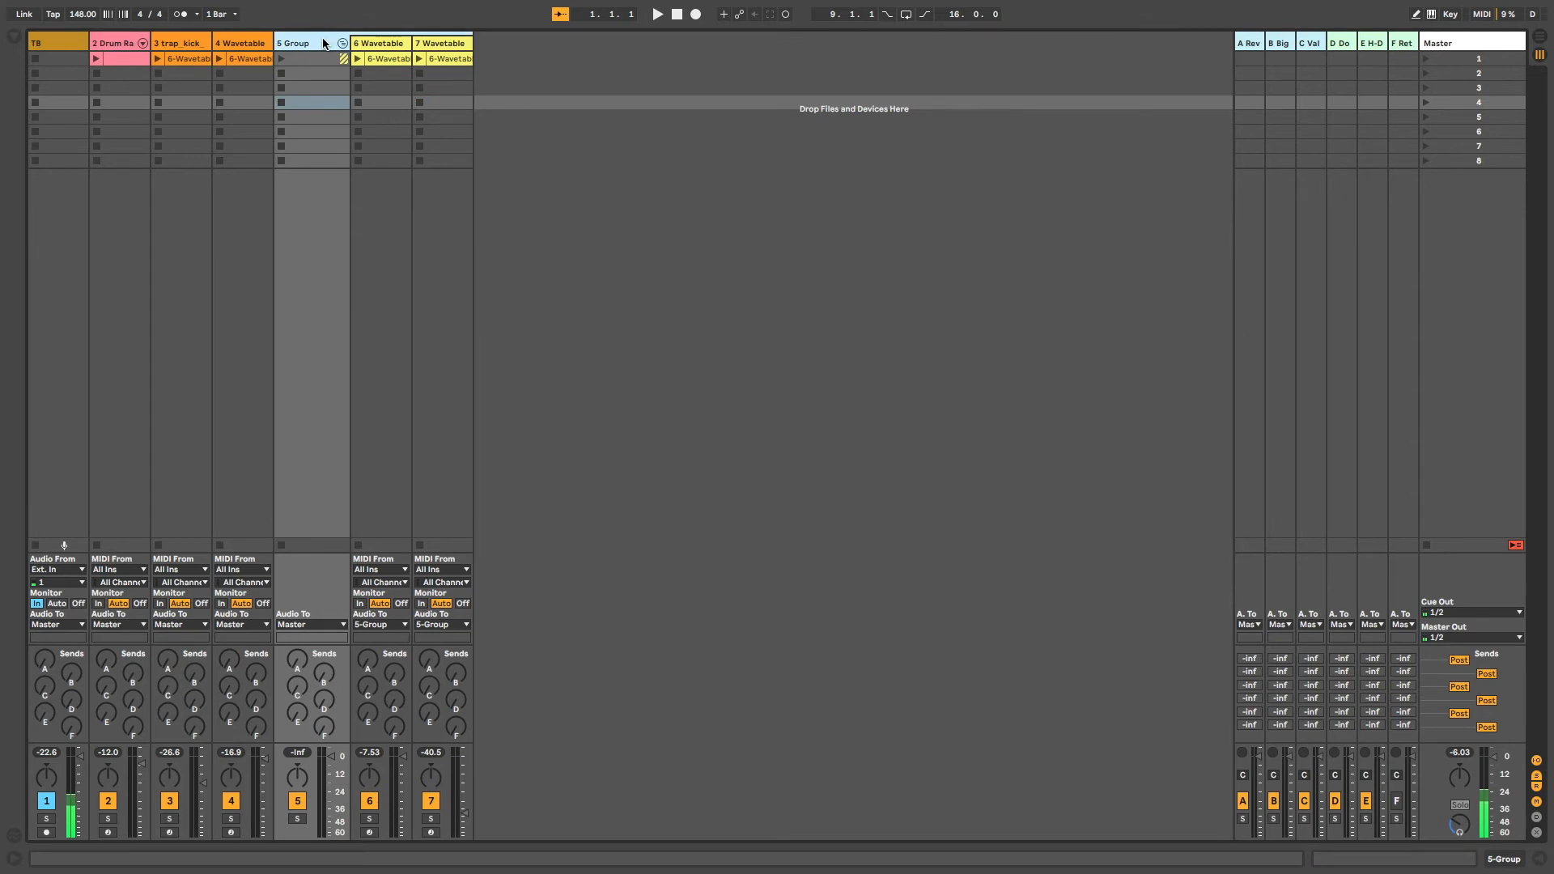
Open the new group's device chain and add a Compressor audio effect to it
{"action": "double_click", "coordinate": [318, 45]}
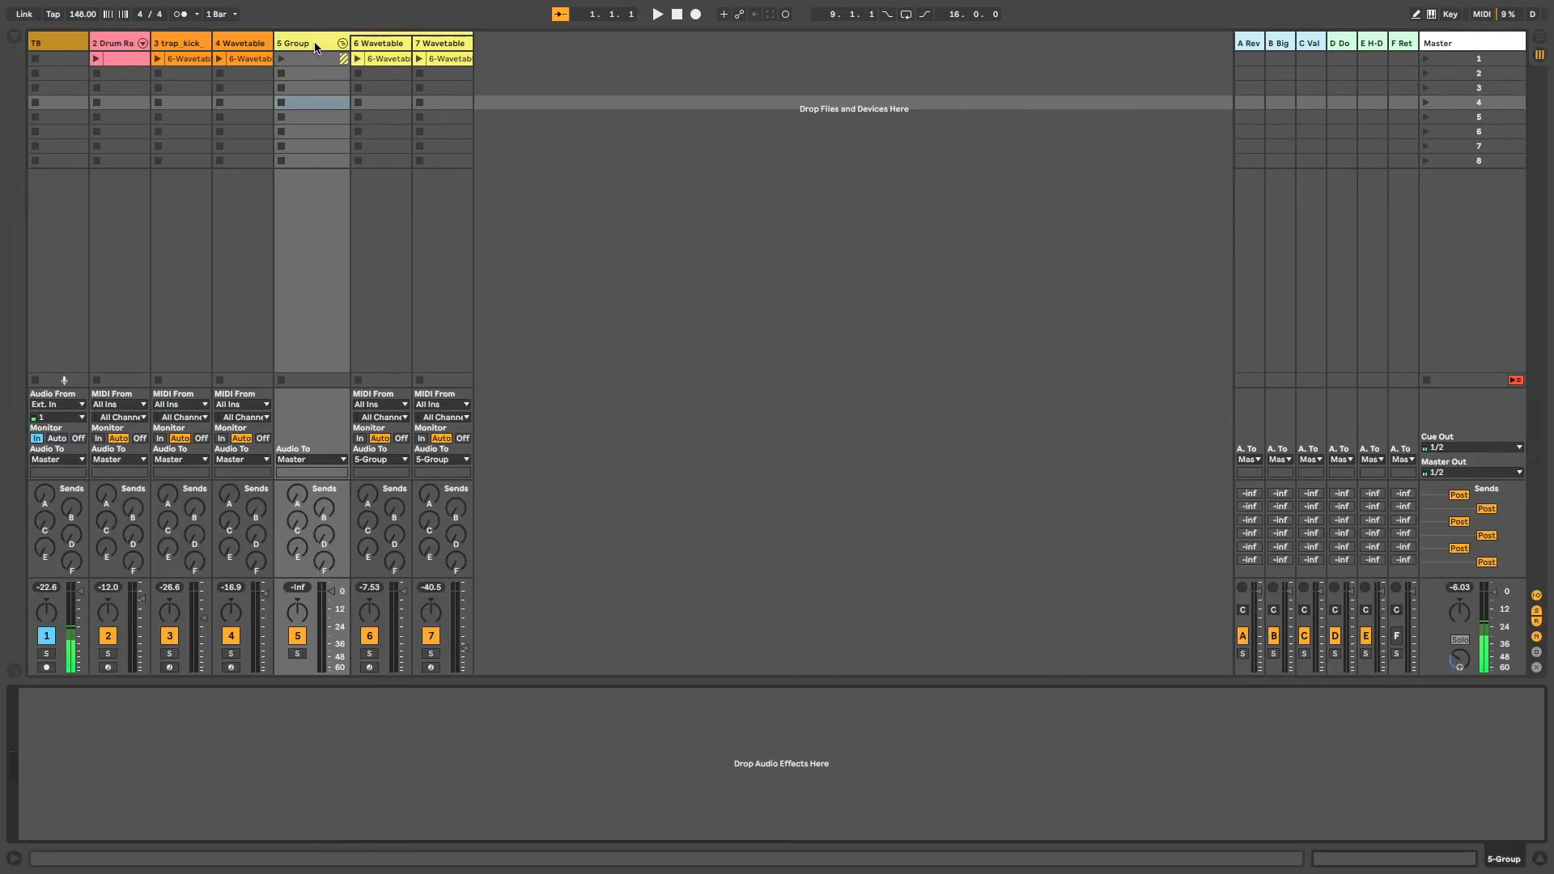
{"action": "key", "text": "super+alt+b"}
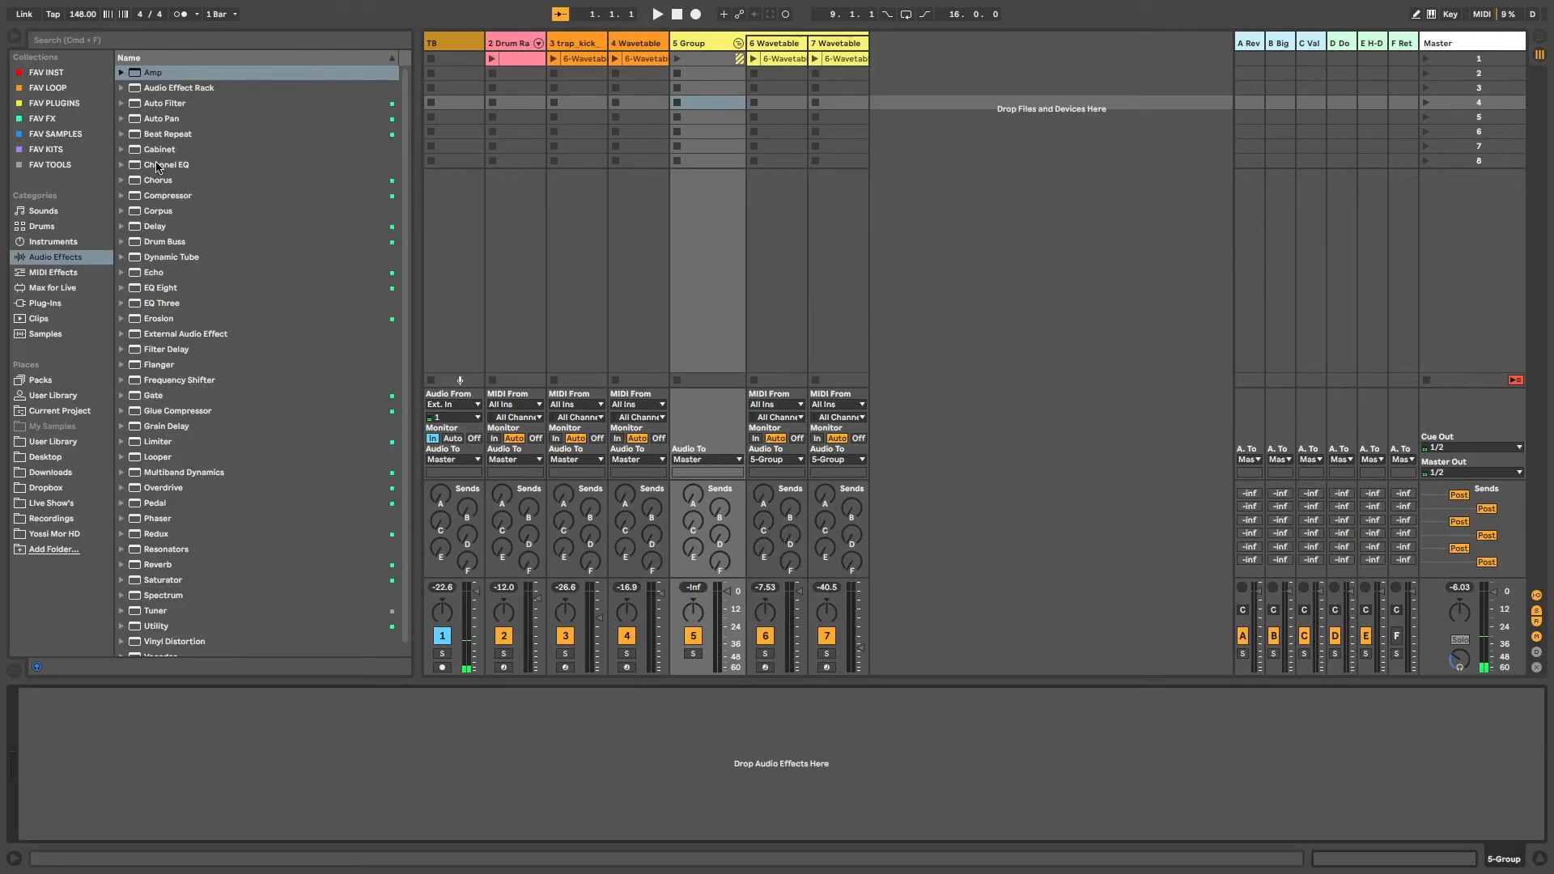
{"action": "left_click", "coordinate": [146, 196]}
{"action": "double_click", "coordinate": [145, 196]}
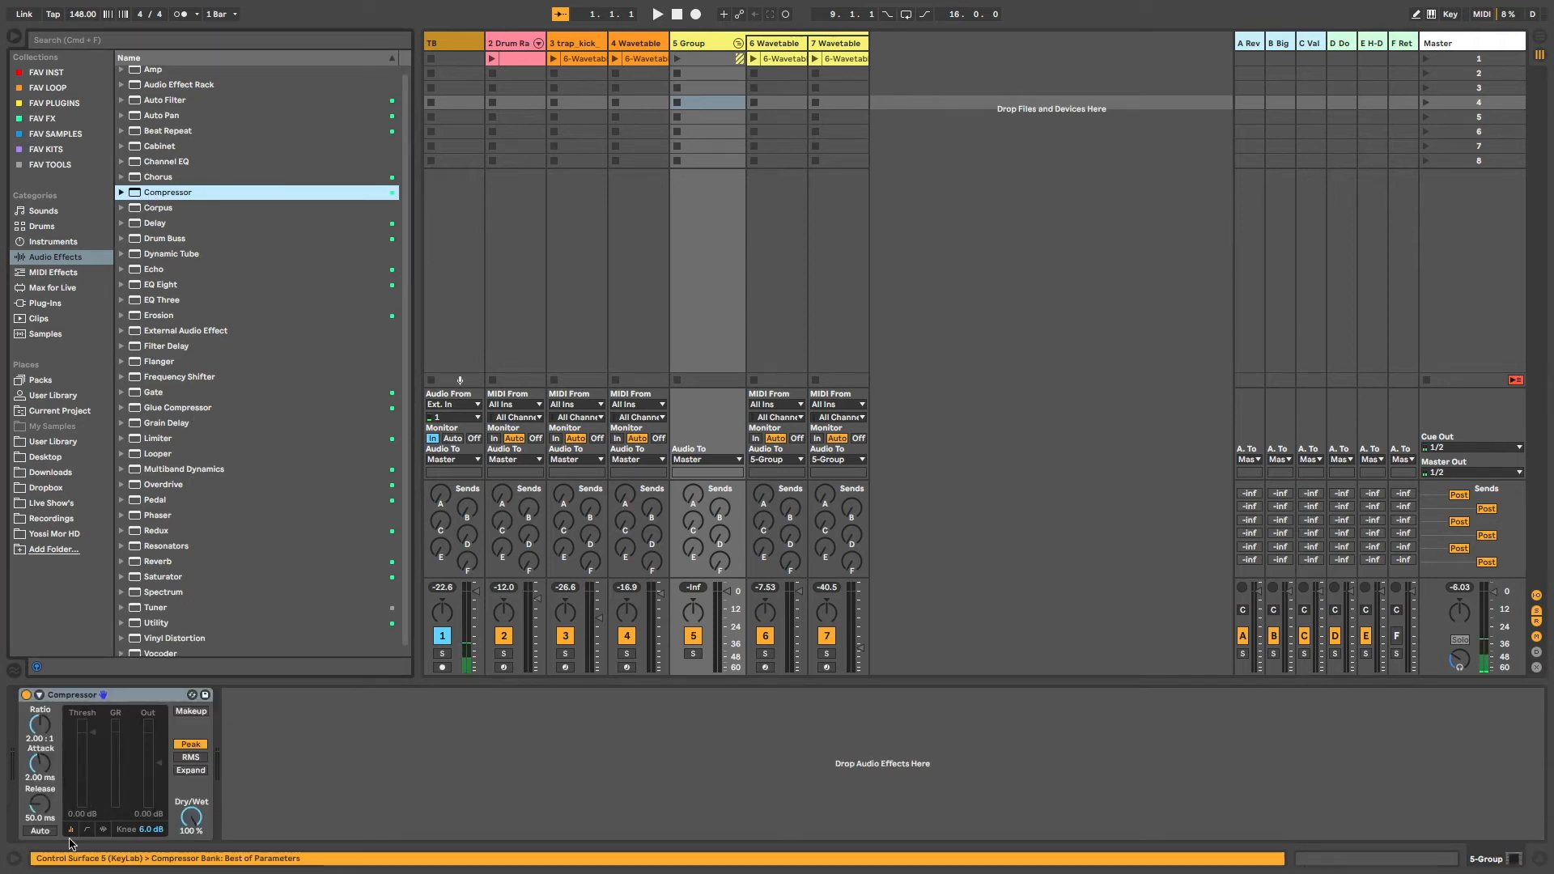
Set the group Compressor's threshold to -15.6 dB while the first scene plays
{"action": "left_click_drag", "start_coordinate": [95, 739], "coordinate": [96, 753]}
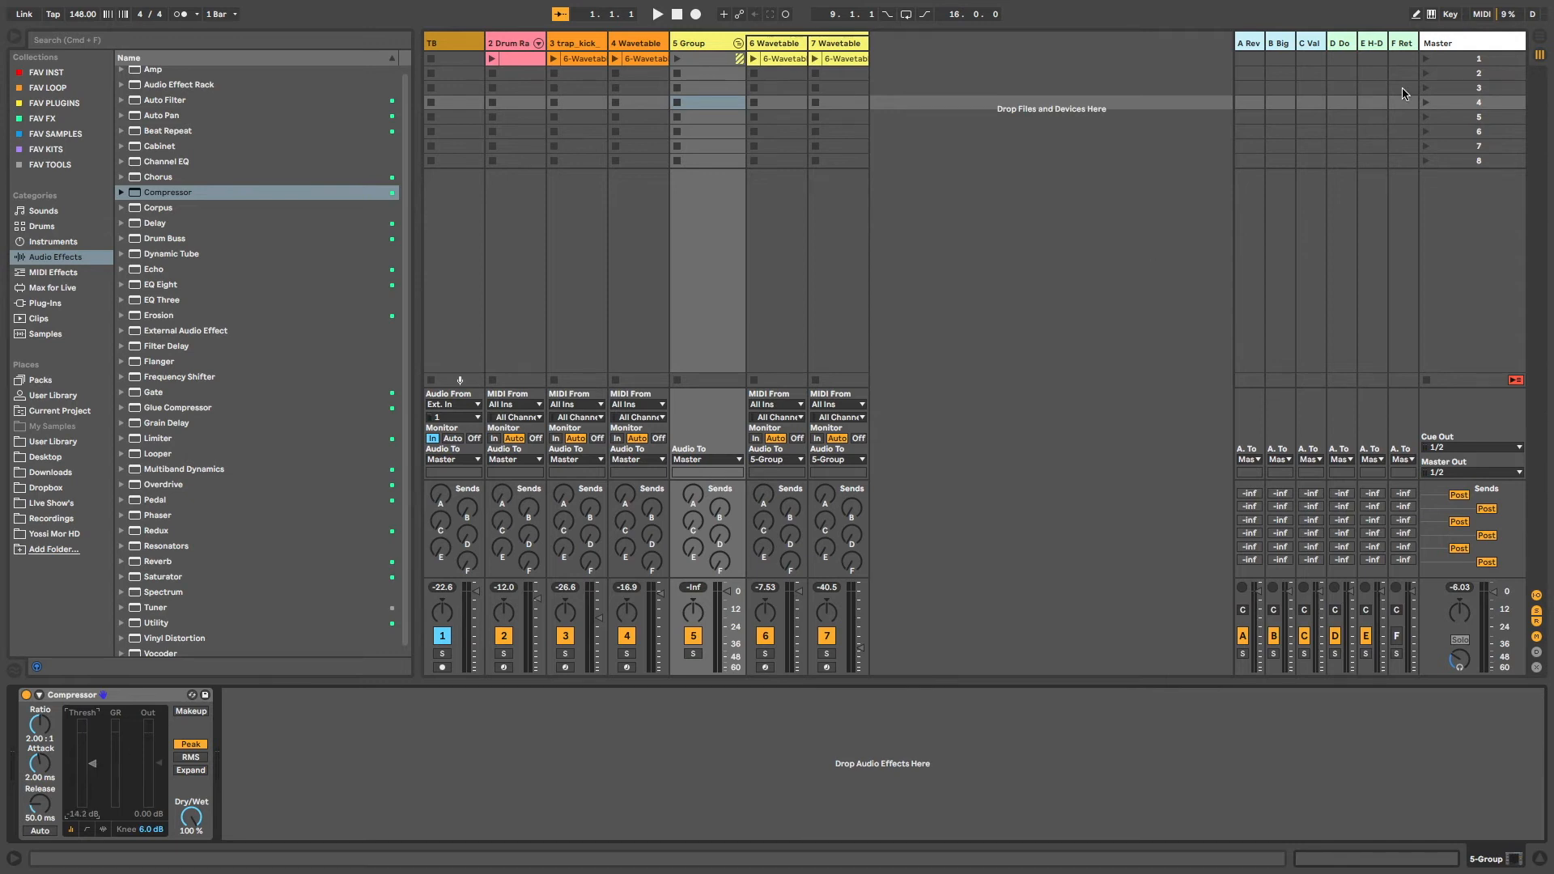
{"action": "left_click", "coordinate": [1470, 60]}
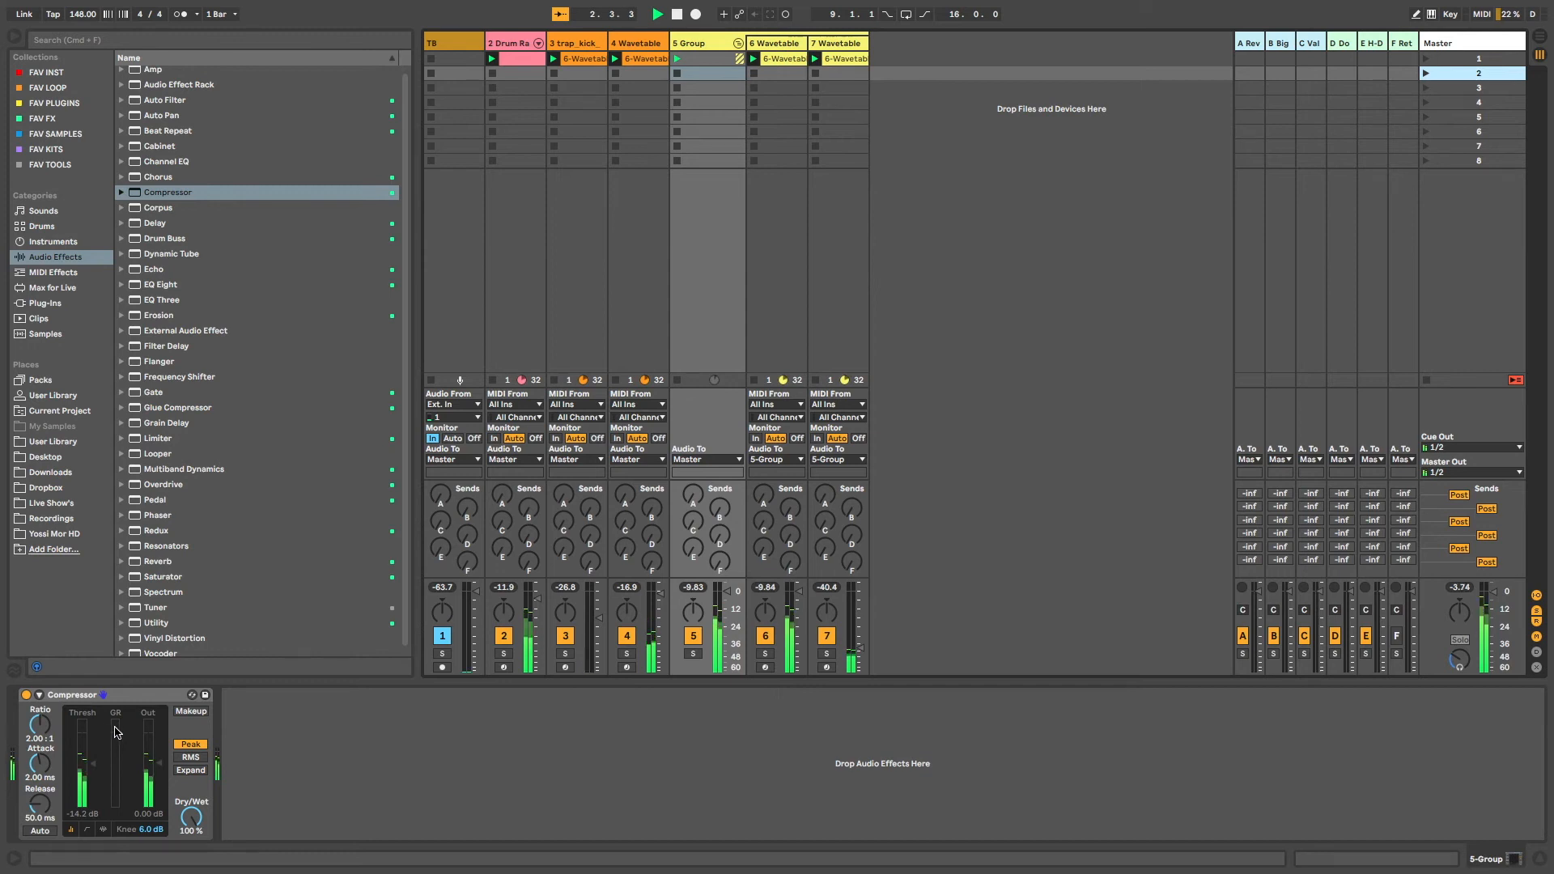
{"action": "left_click_drag", "start_coordinate": [93, 763], "coordinate": [93, 770]}
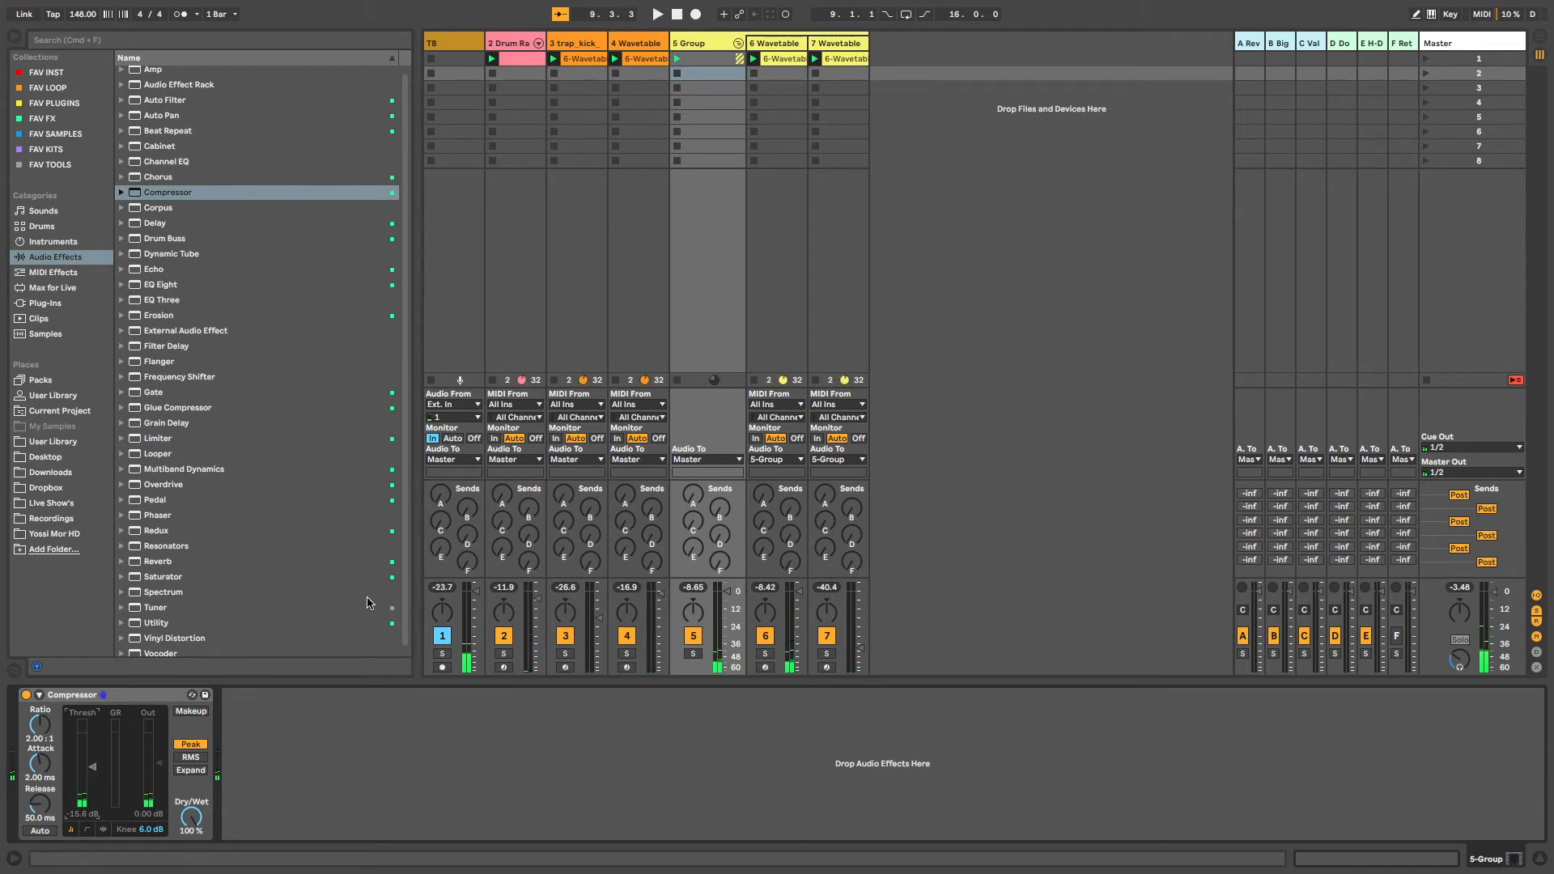
Add an EQ Eight after the group's Compressor and set its low cut to 107 Hz during playback
{"action": "left_click", "coordinate": [159, 191]}
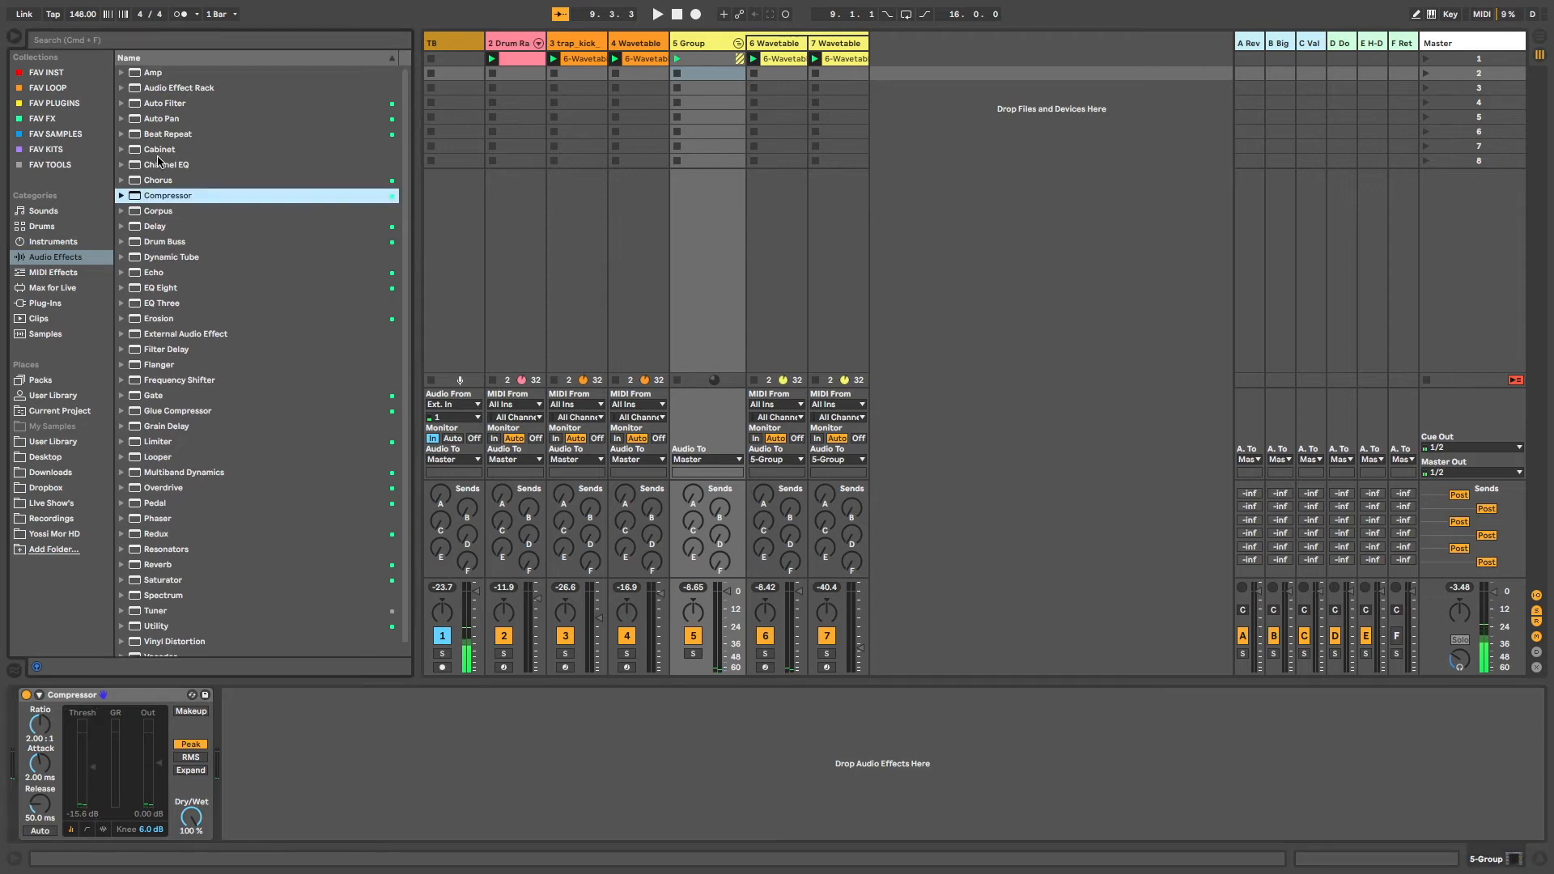
{"action": "double_click", "coordinate": [150, 289]}
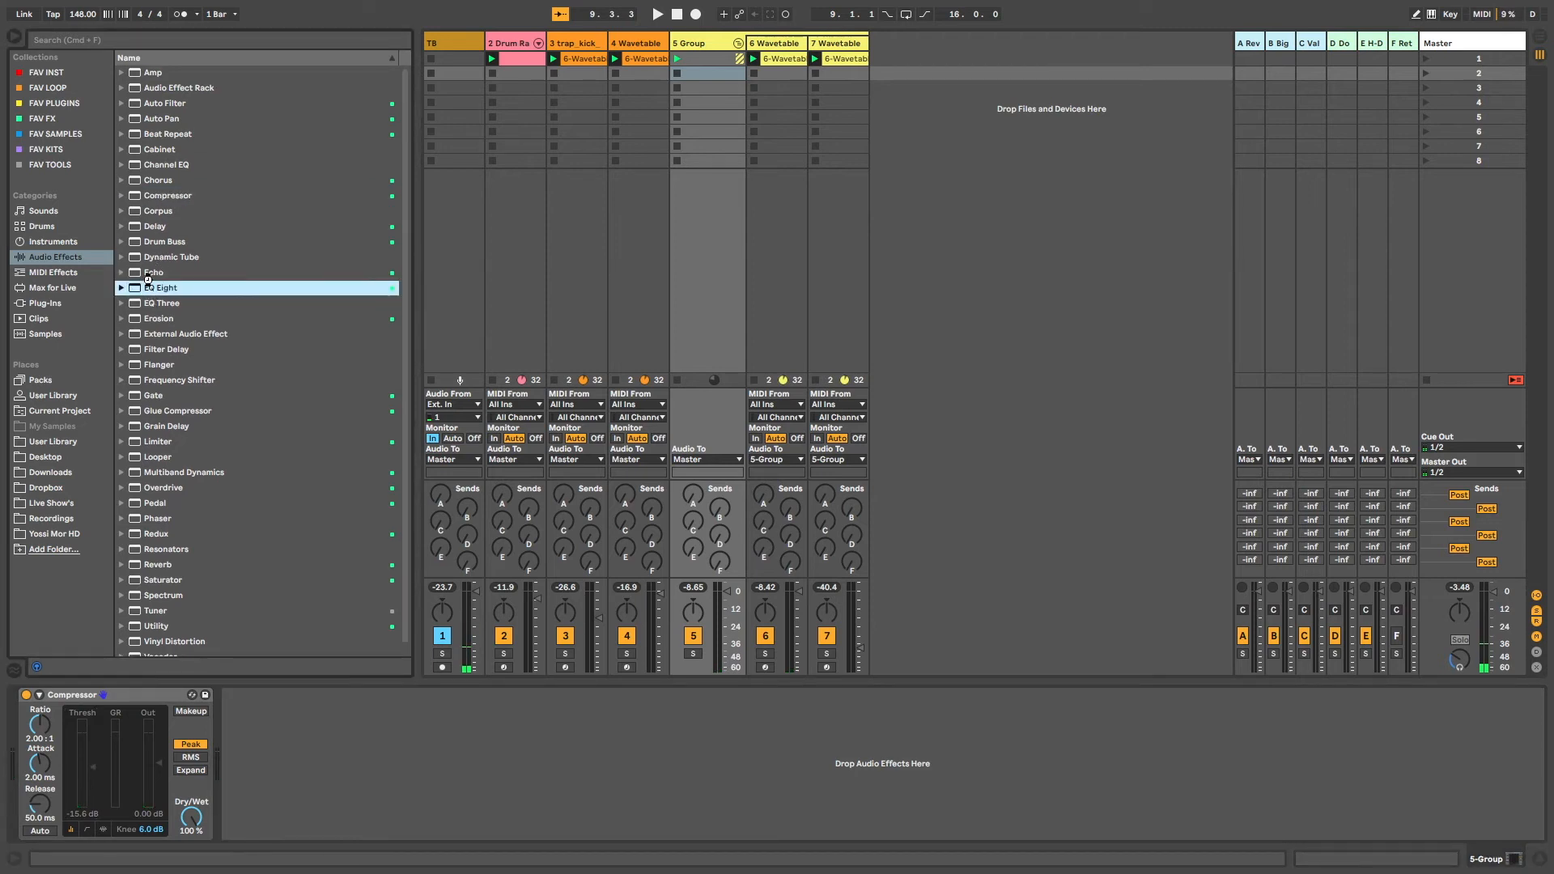
{"action": "key", "text": "space"}
{"action": "left_click_drag", "start_coordinate": [311, 767], "coordinate": [358, 767]}
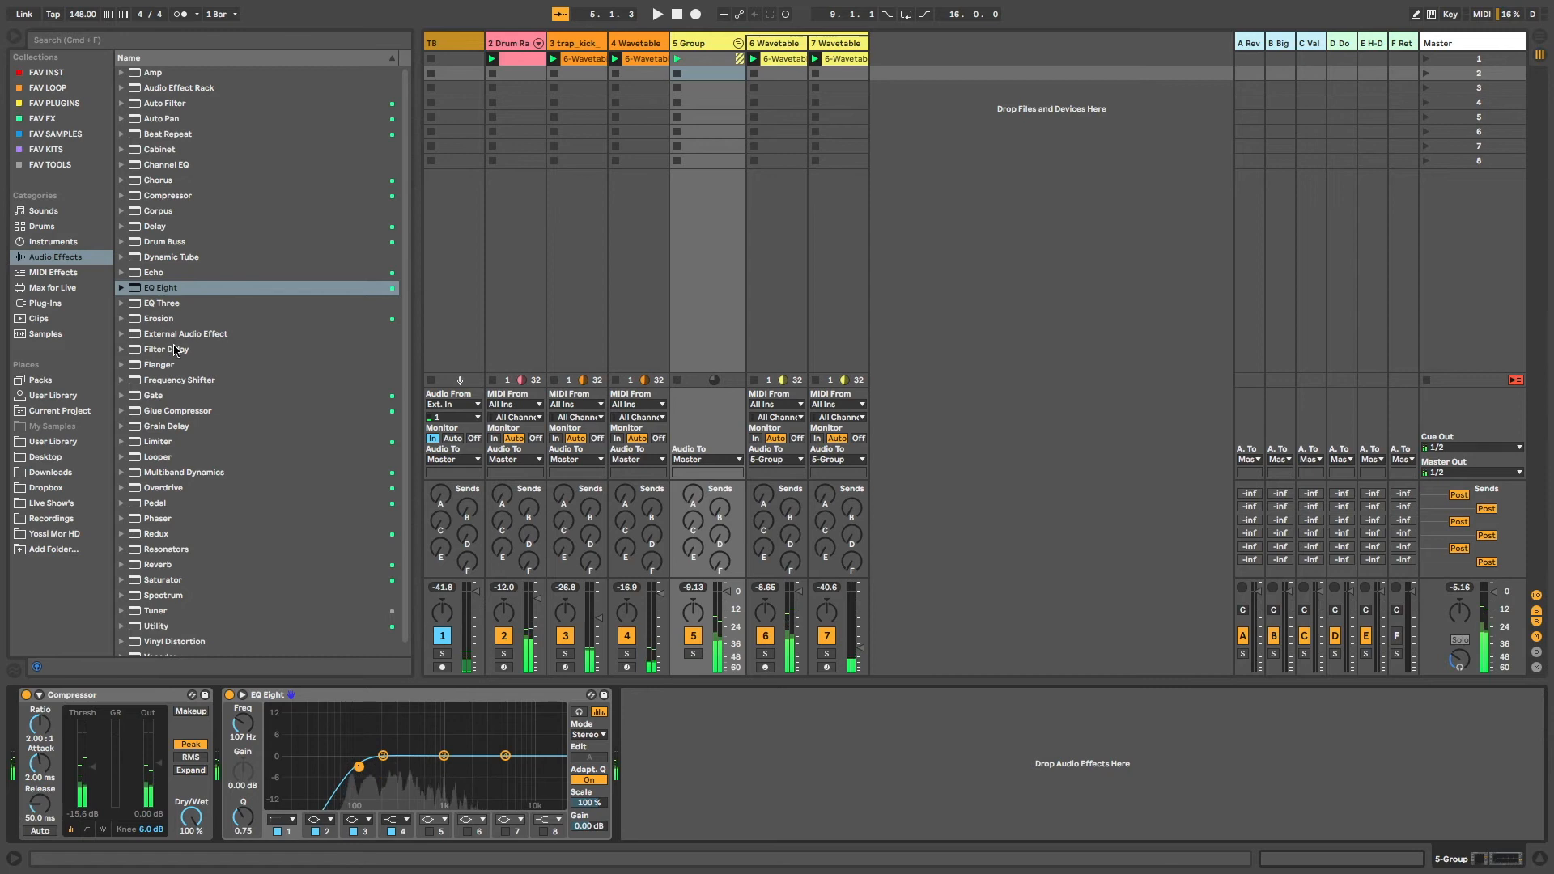
Search the plug-ins for "c4" and add the Waves C4 (s) to the group after the EQ Eight
{"action": "scroll", "coordinate": [174, 346], "scroll_direction": "down", "scroll_amount": 1}
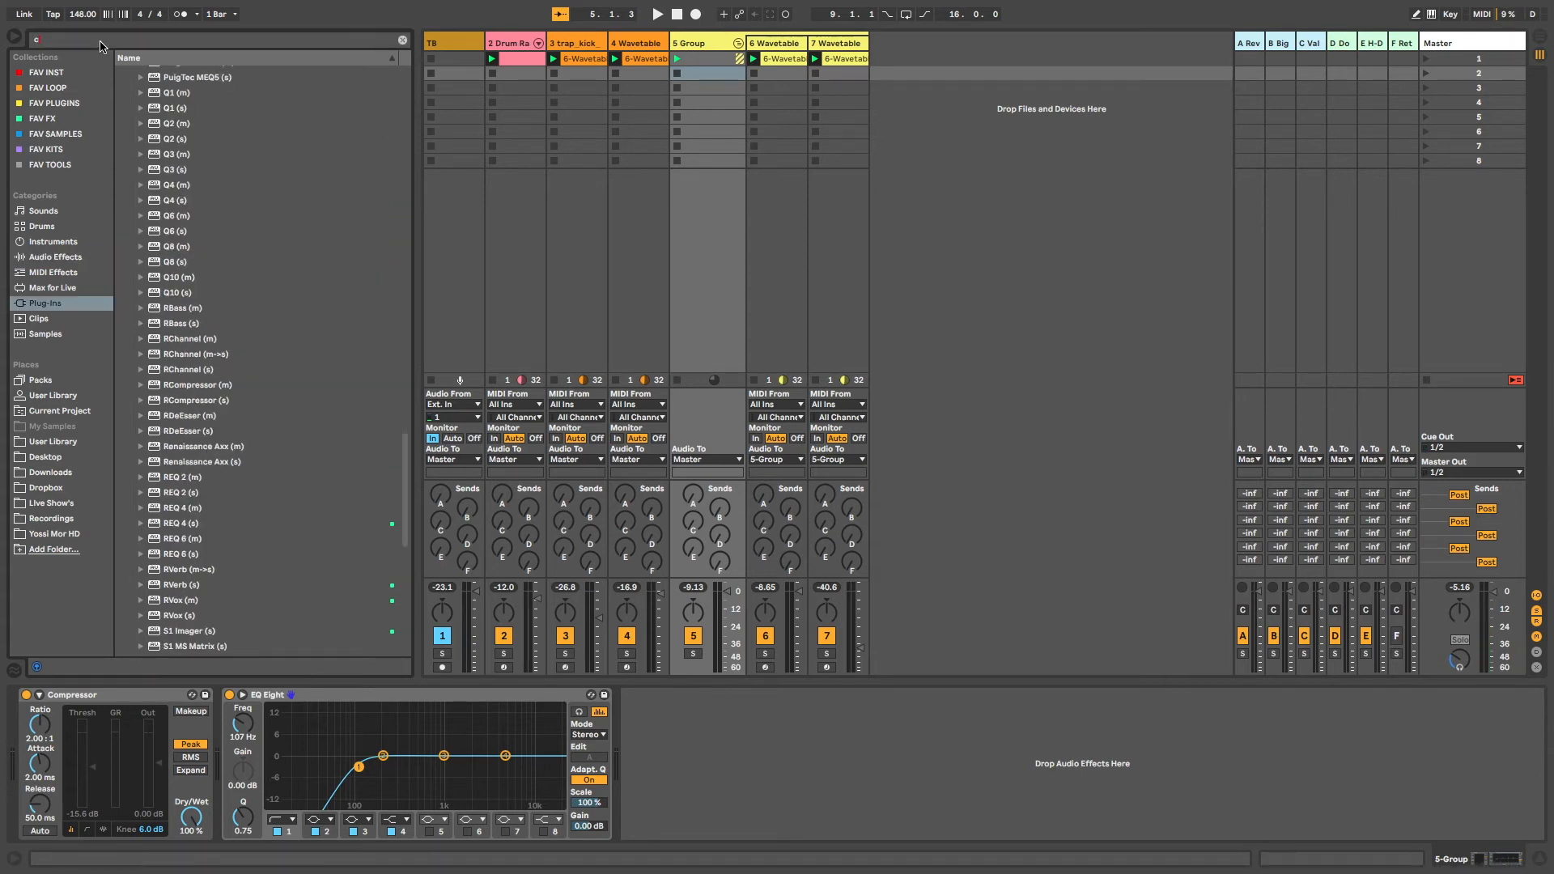
{"action": "type", "text": "4"}
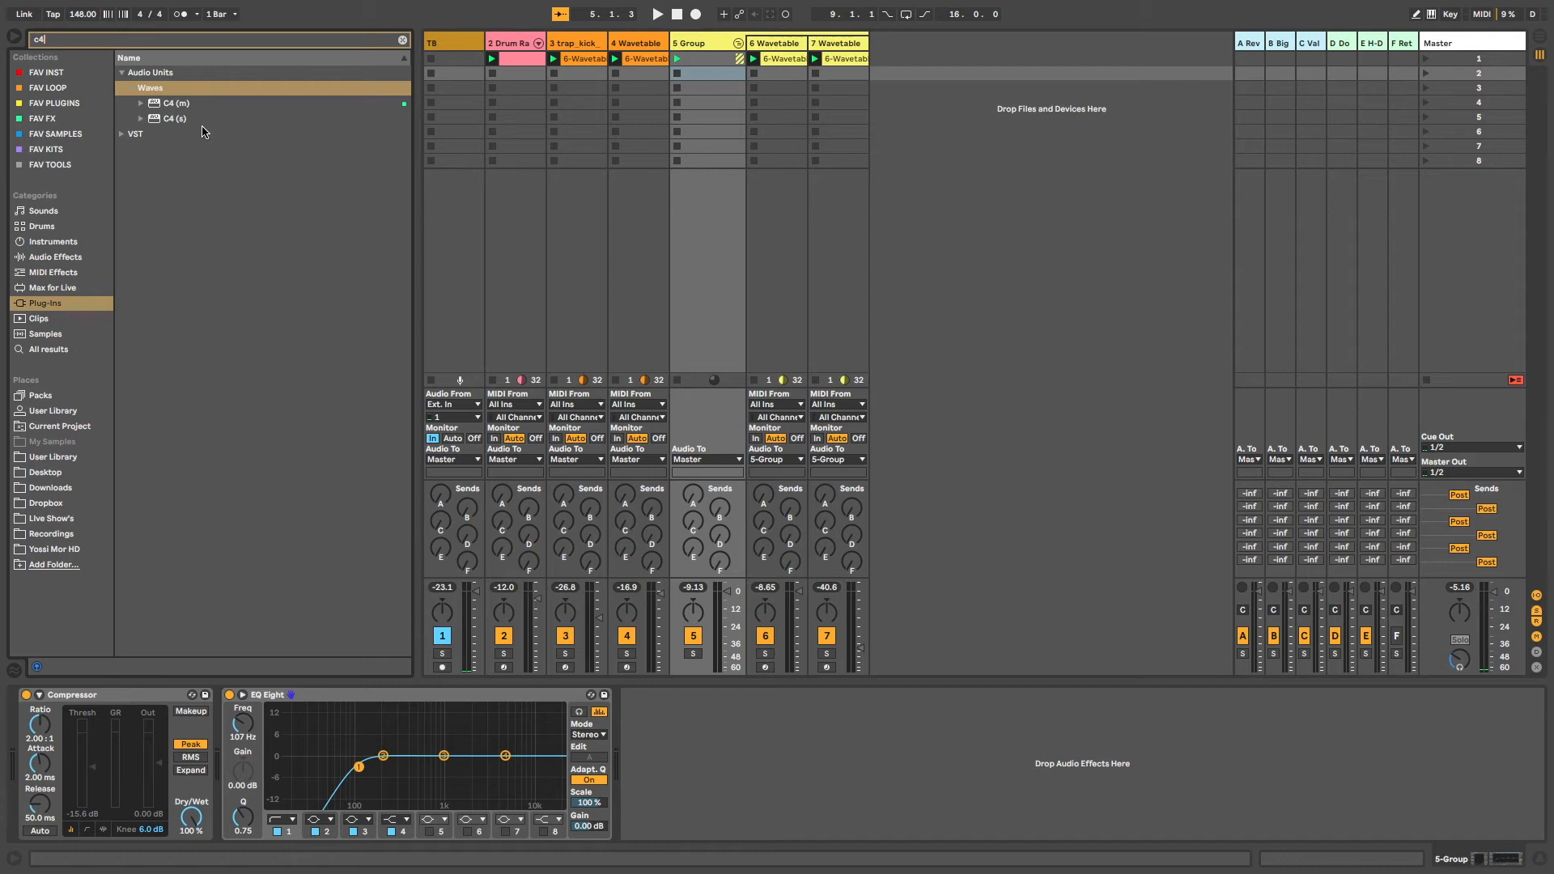
{"action": "left_click", "coordinate": [159, 119]}
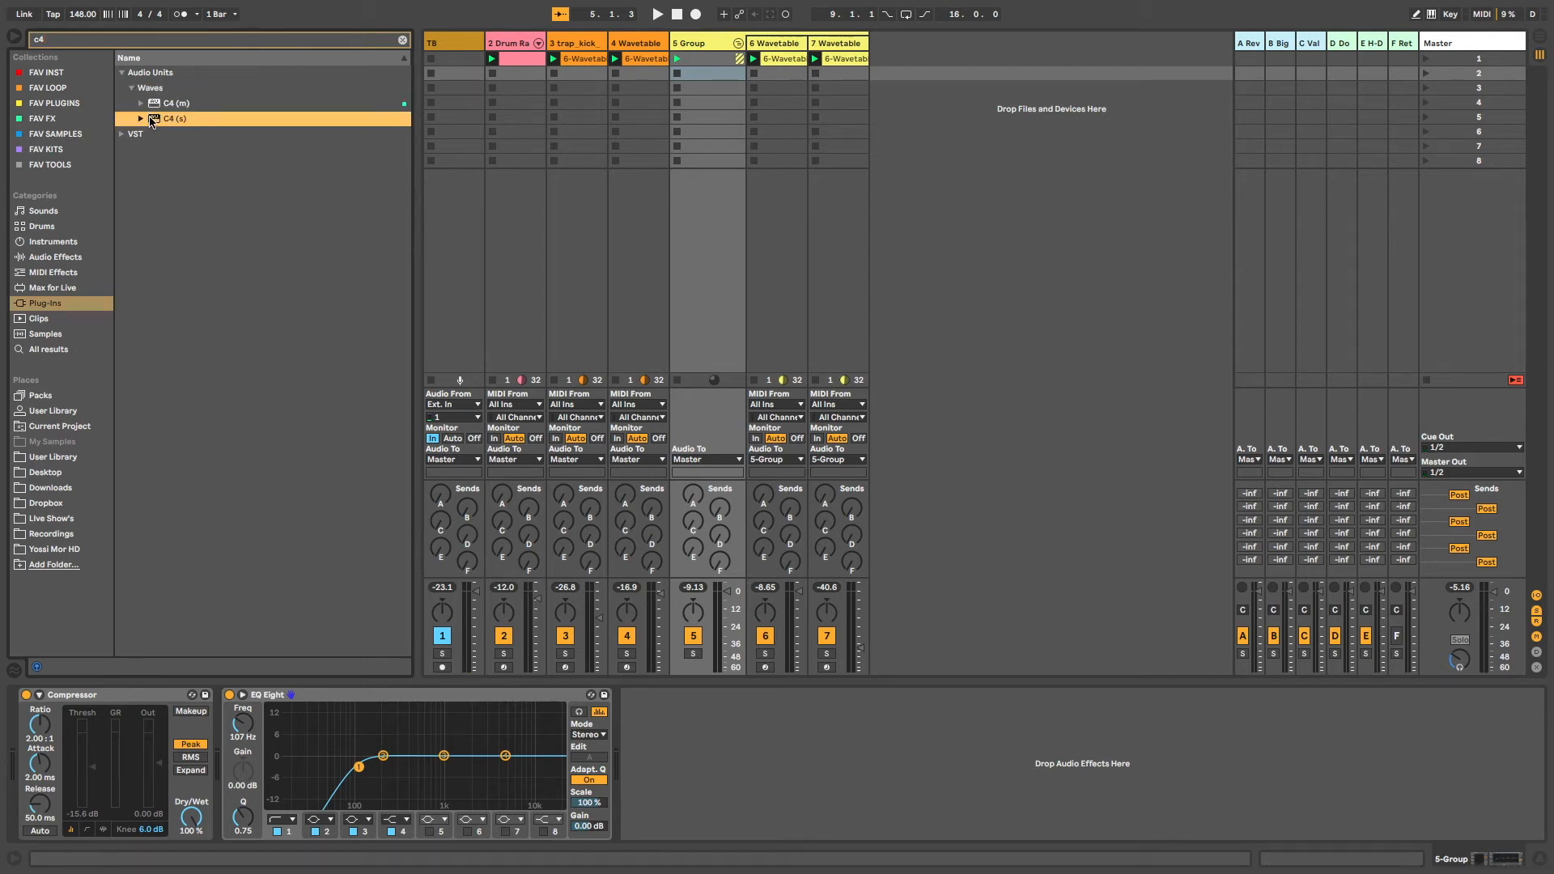
{"action": "double_click", "coordinate": [151, 121]}
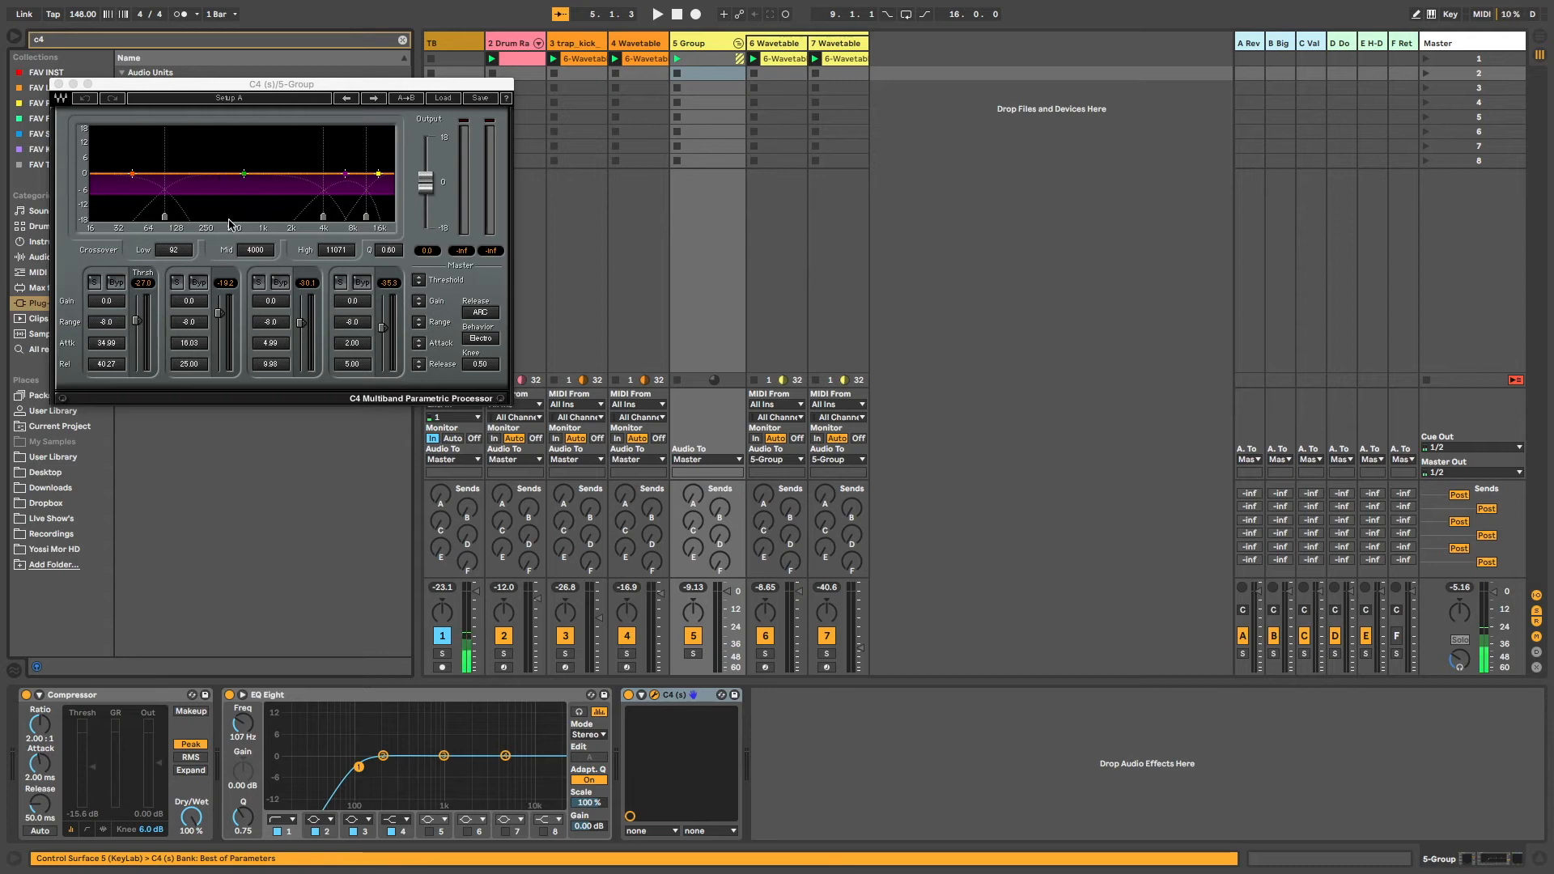
Set the C4's low crossover to 229 Hz and lower its low band's threshold while the first scene plays
{"action": "left_click", "coordinate": [1467, 63]}
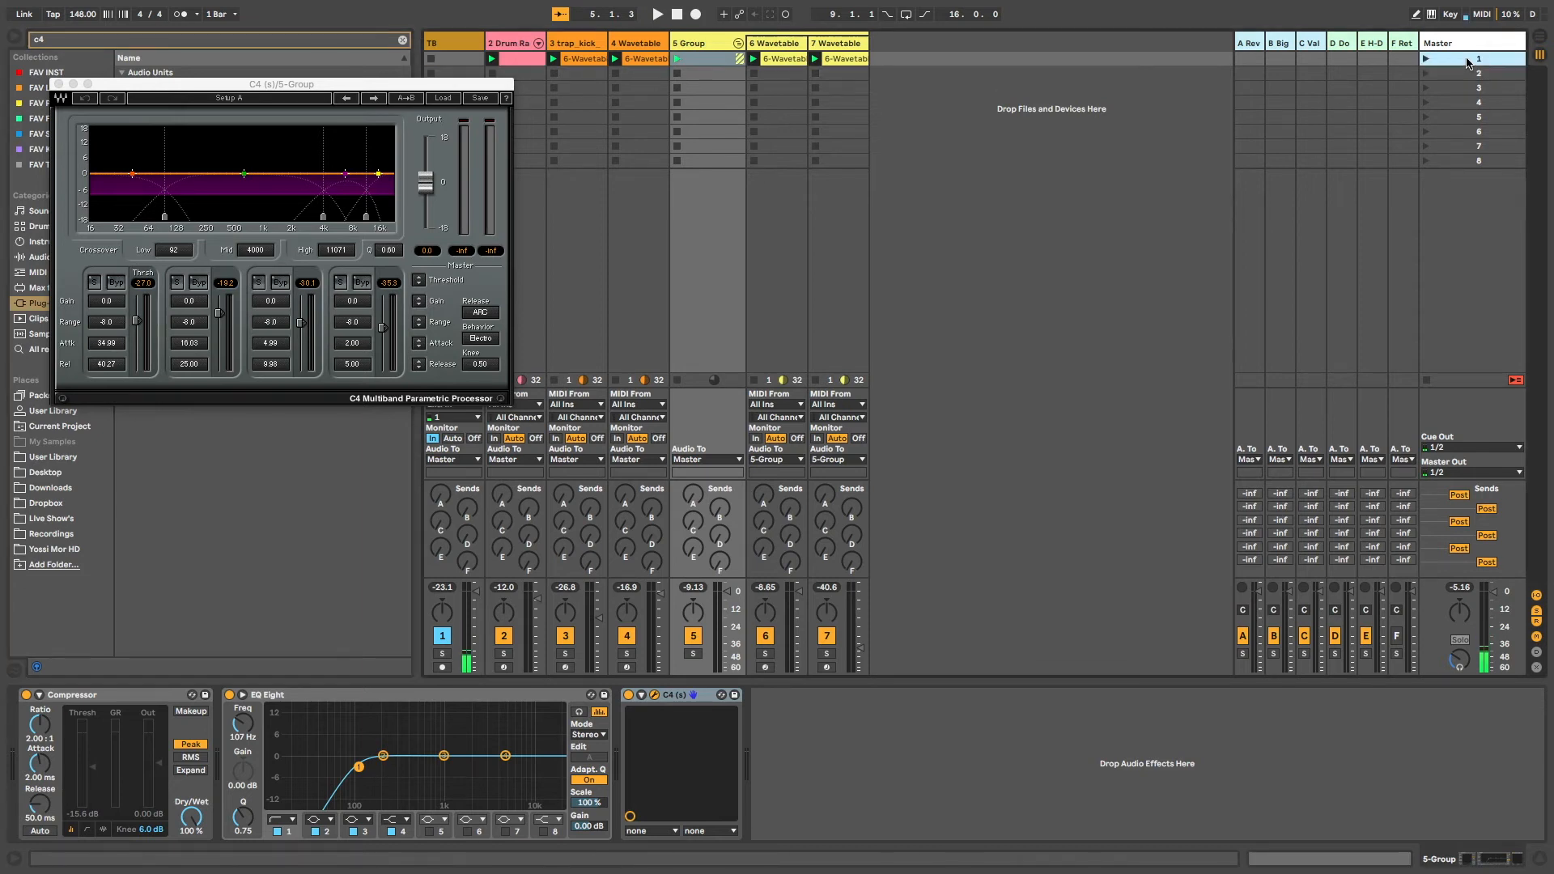
{"action": "key", "text": "Return"}
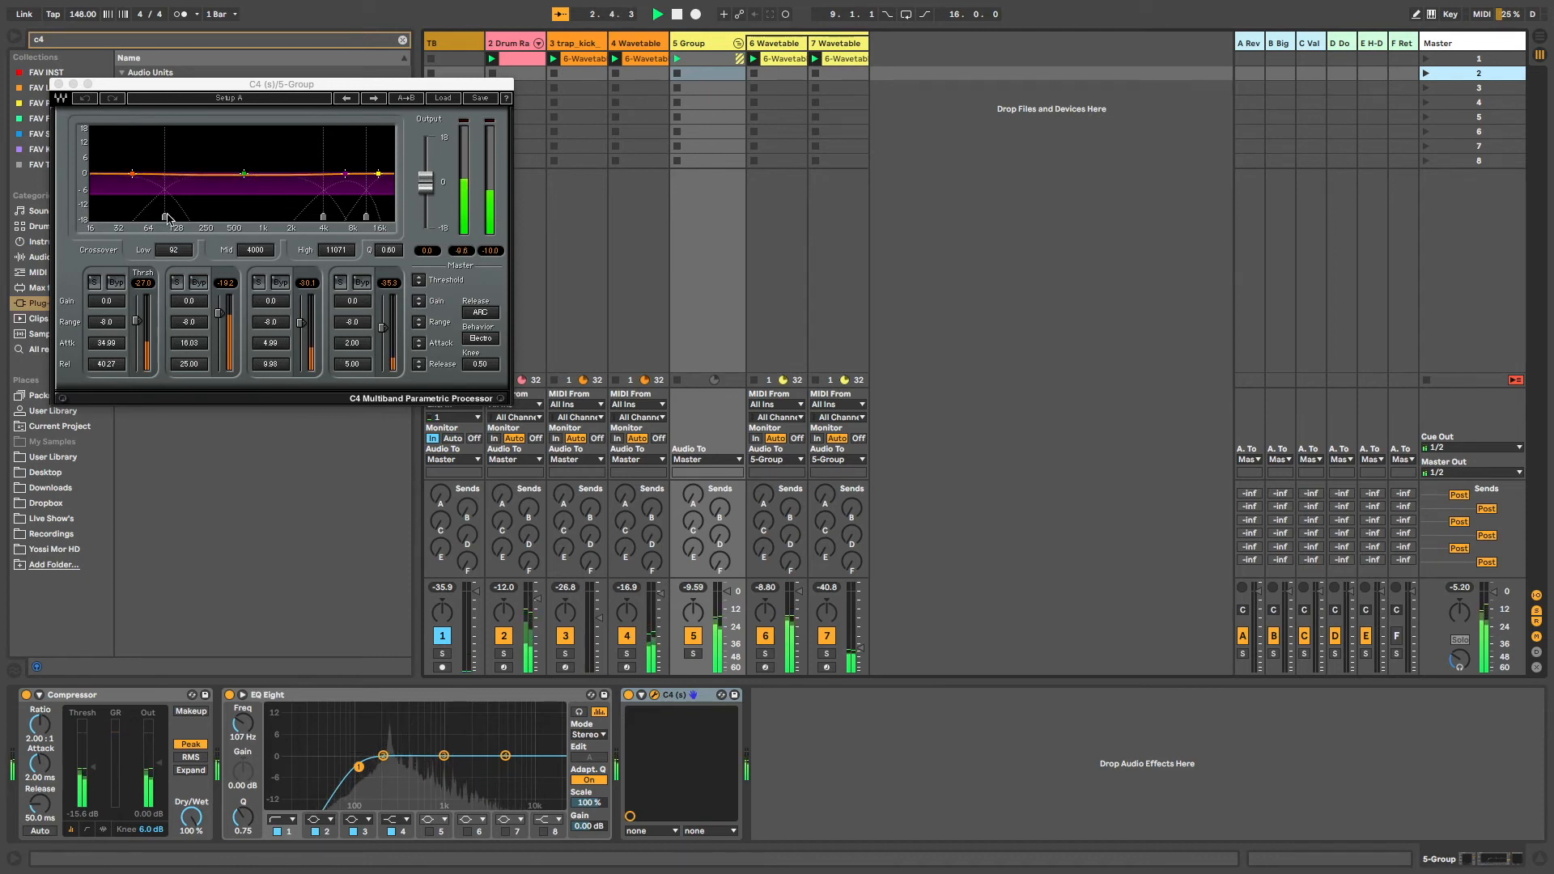
{"action": "left_click_drag", "start_coordinate": [167, 215], "coordinate": [197, 216]}
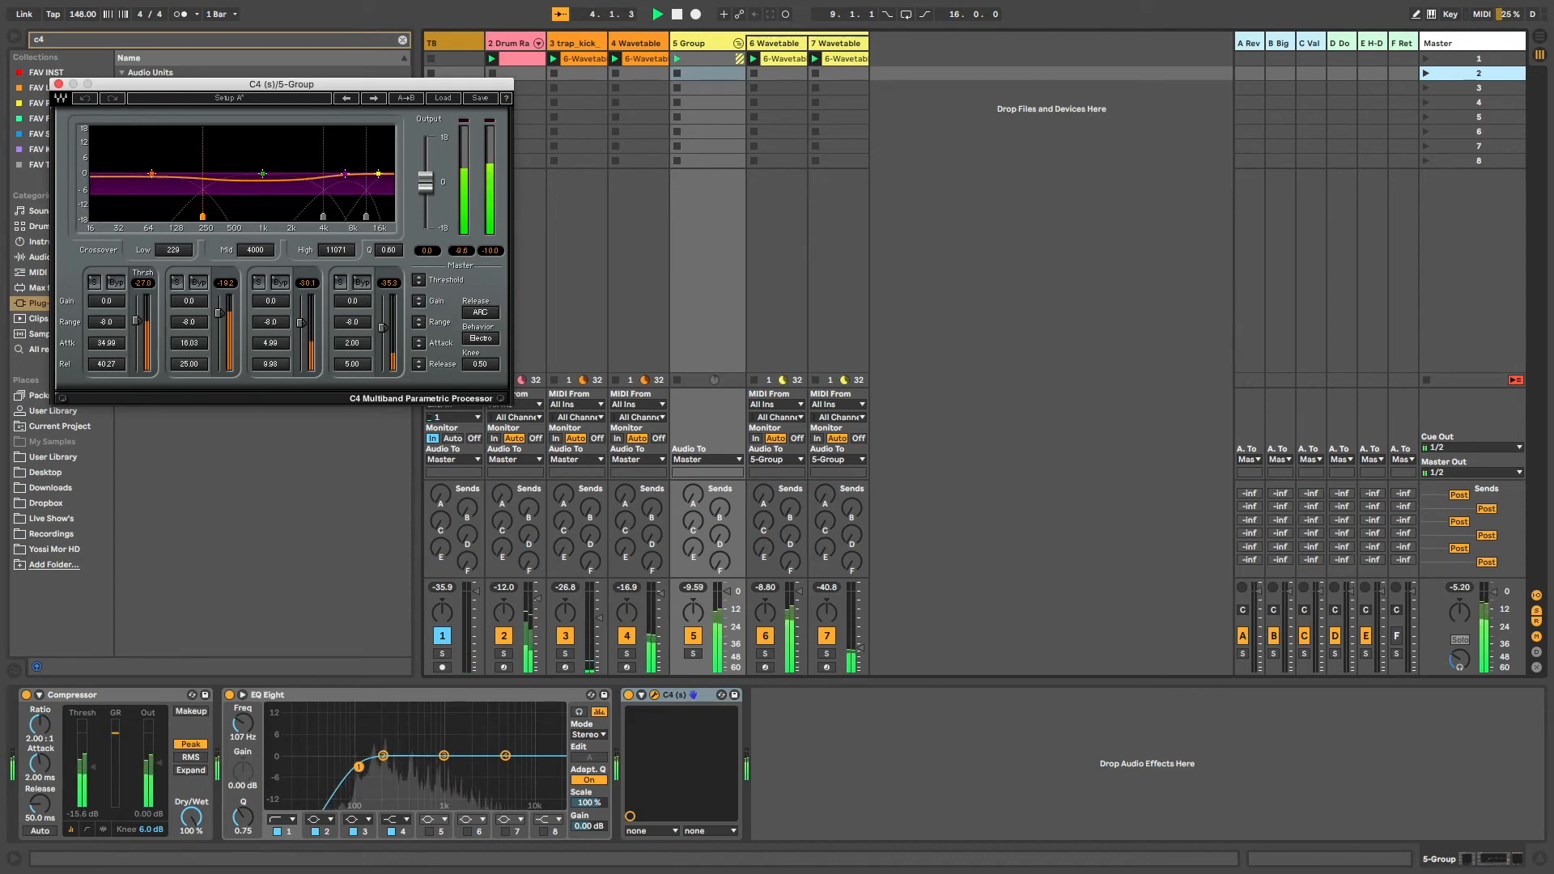
{"action": "left_click_drag", "start_coordinate": [137, 321], "coordinate": [141, 328]}
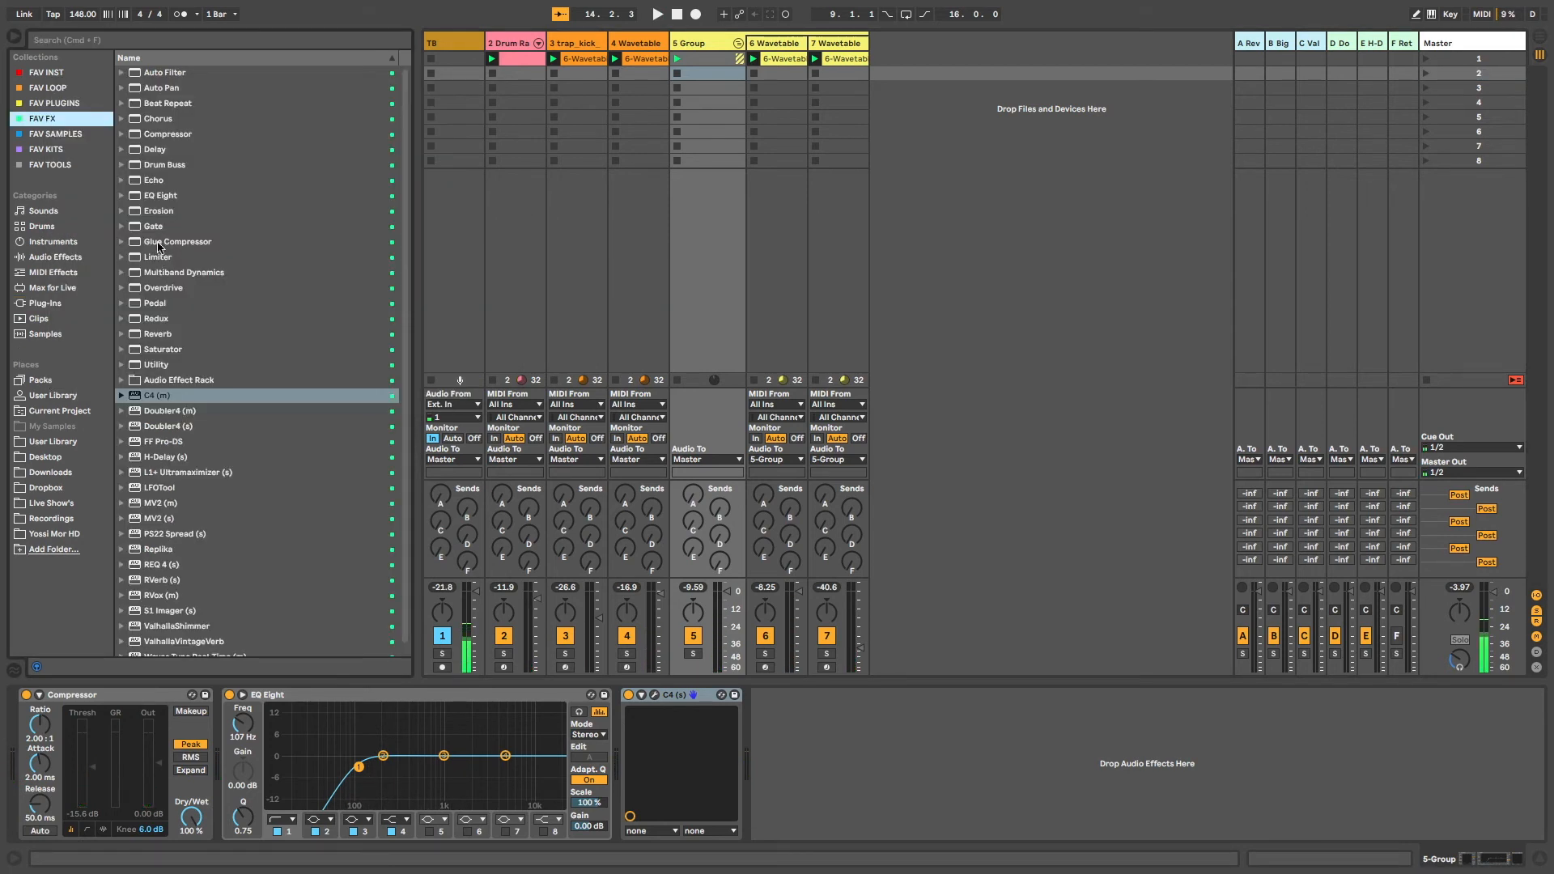
Add a second Compressor after the C4 and sidechain it to the Drum Rack's PMWT3 Kick Deep Thick Low, Pre FX
{"action": "left_click_drag", "start_coordinate": [157, 134], "coordinate": [890, 829]}
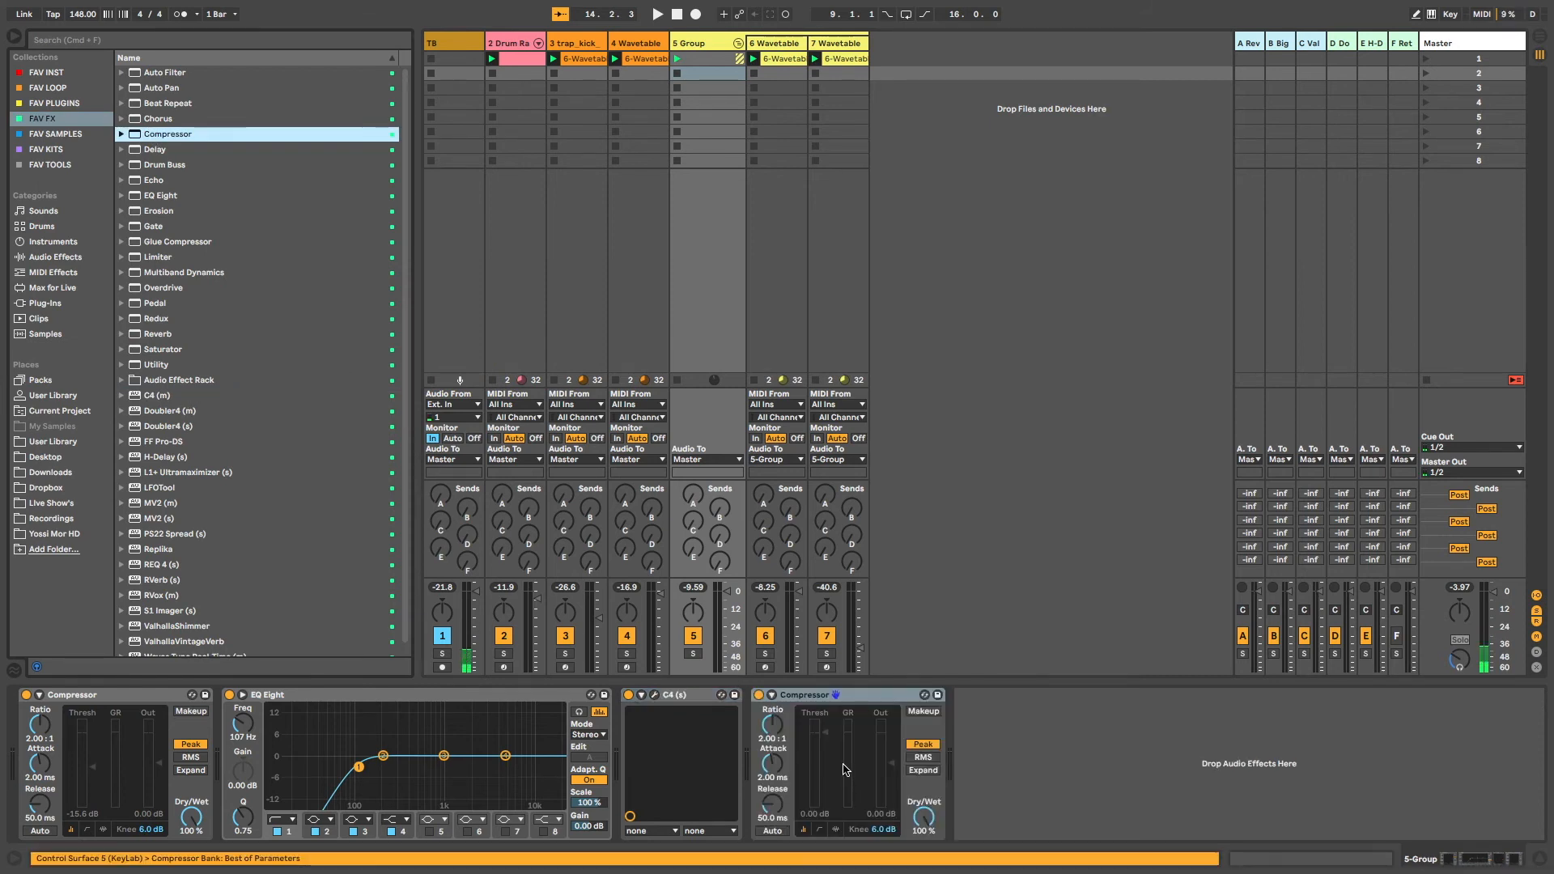
{"action": "left_click", "coordinate": [772, 694]}
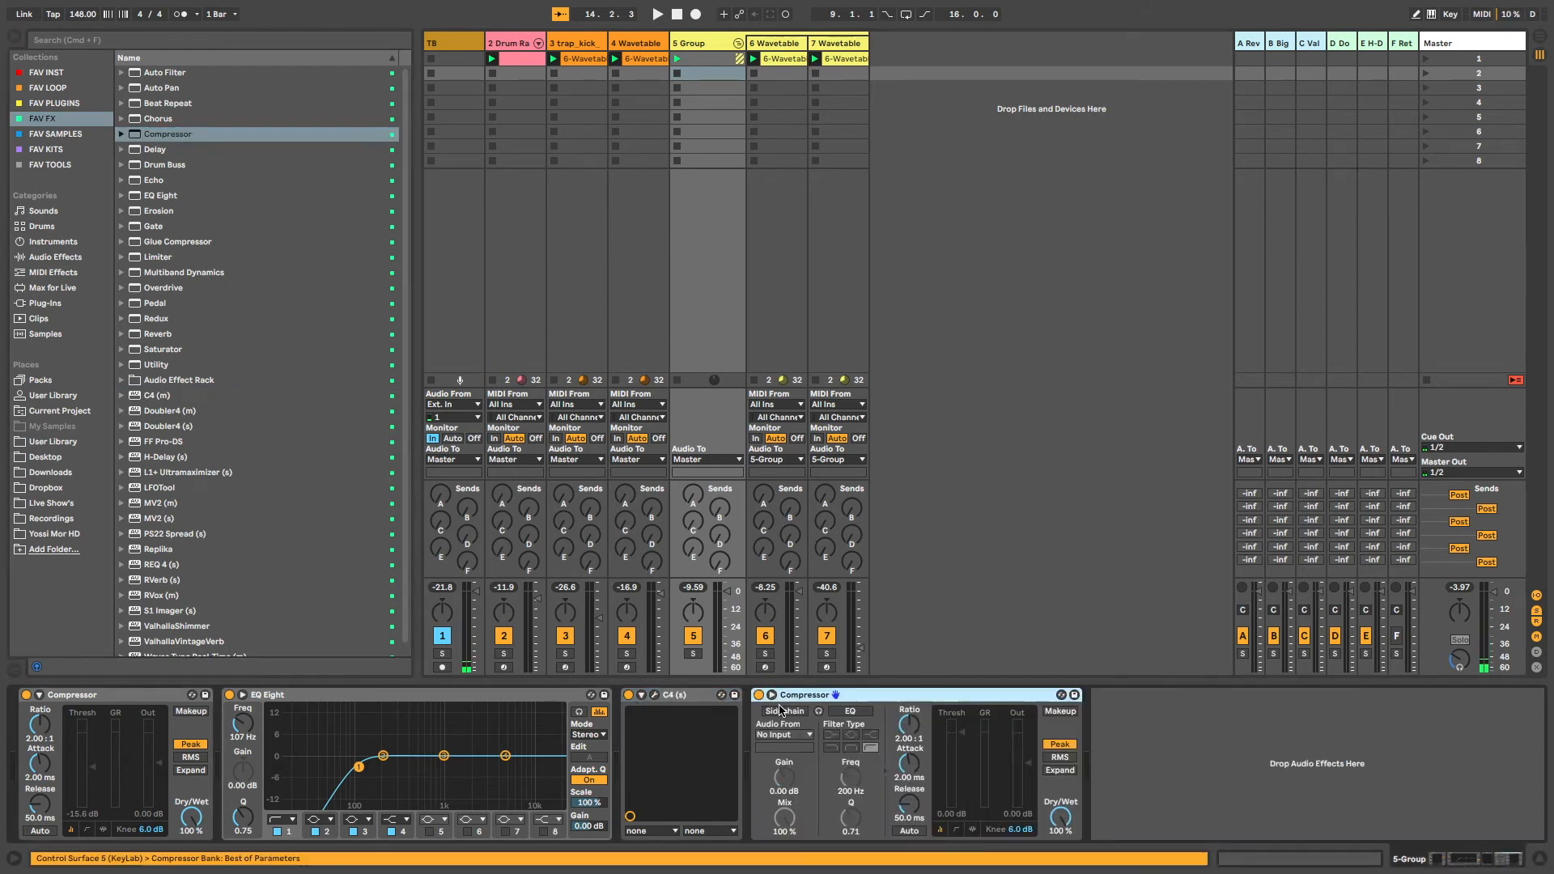
{"action": "left_click", "coordinate": [784, 734]}
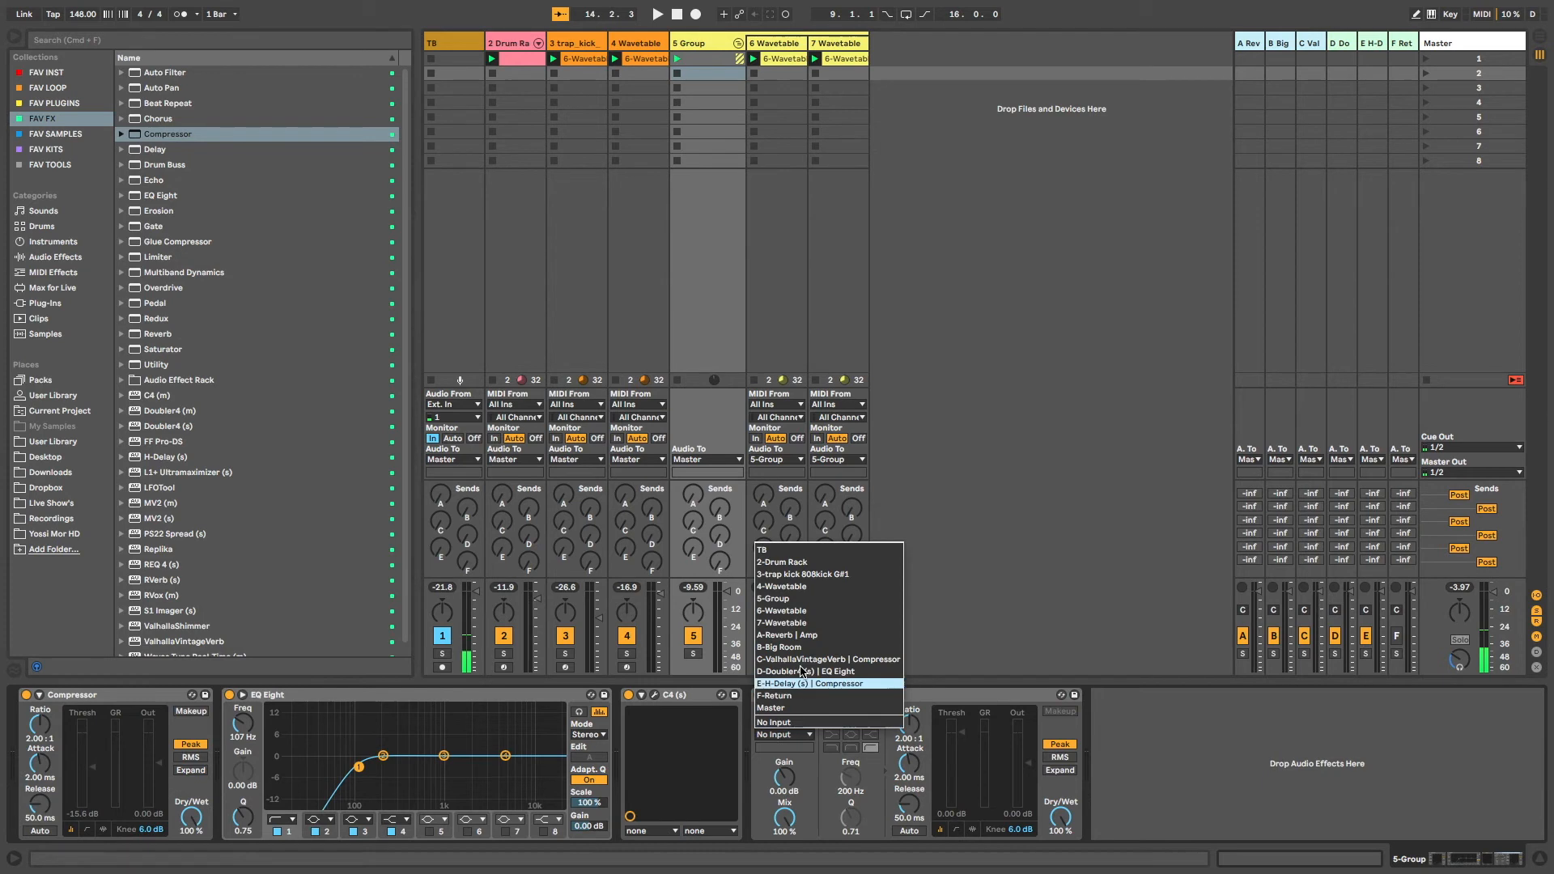
{"action": "left_click", "coordinate": [782, 562]}
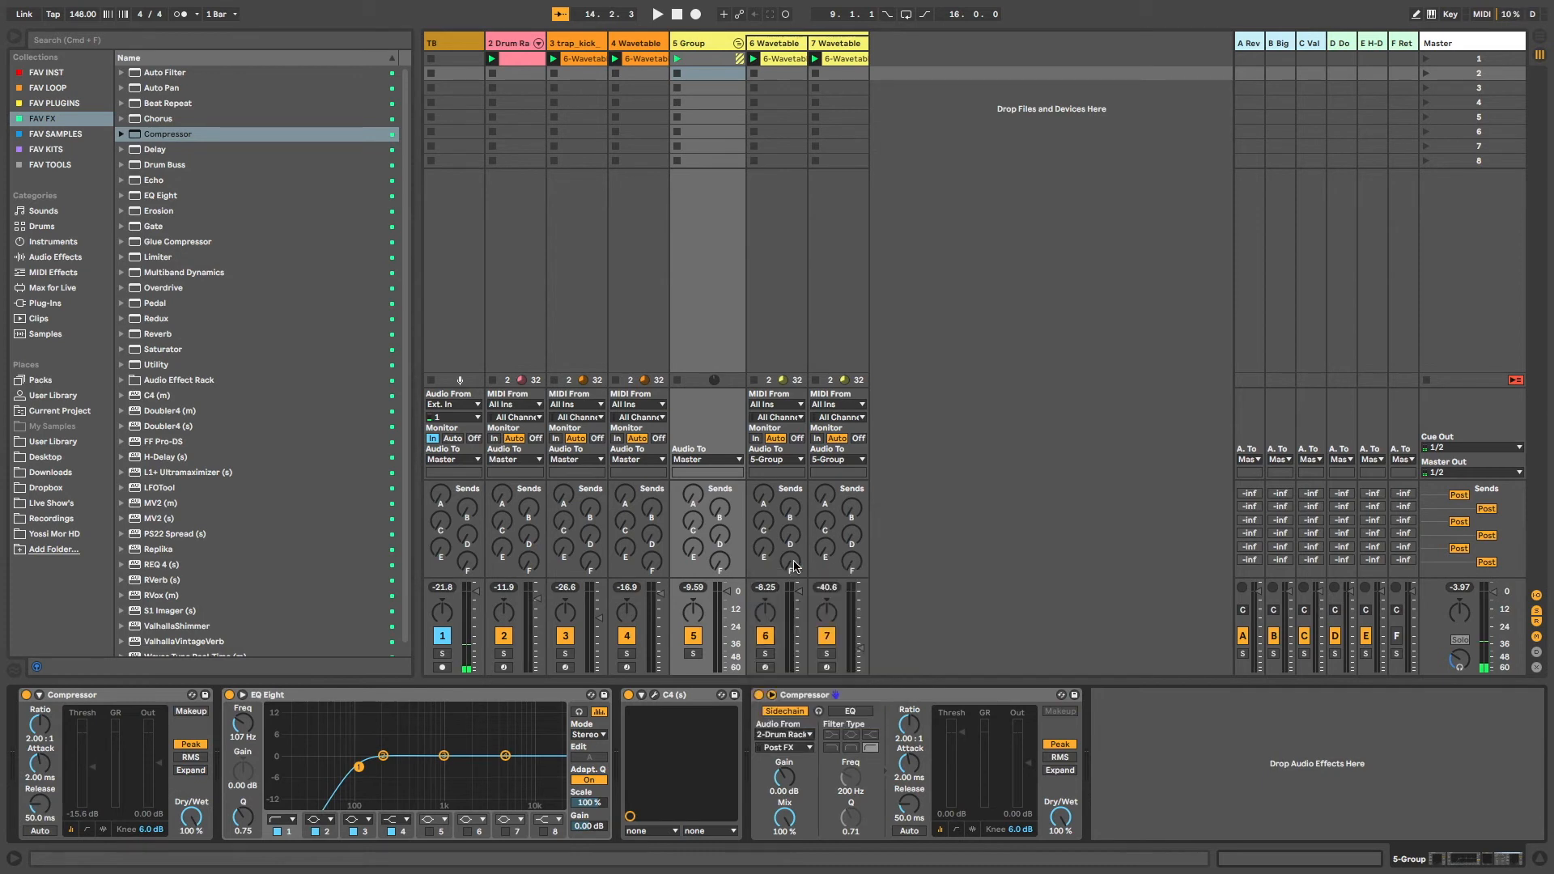
{"action": "left_click", "coordinate": [783, 747]}
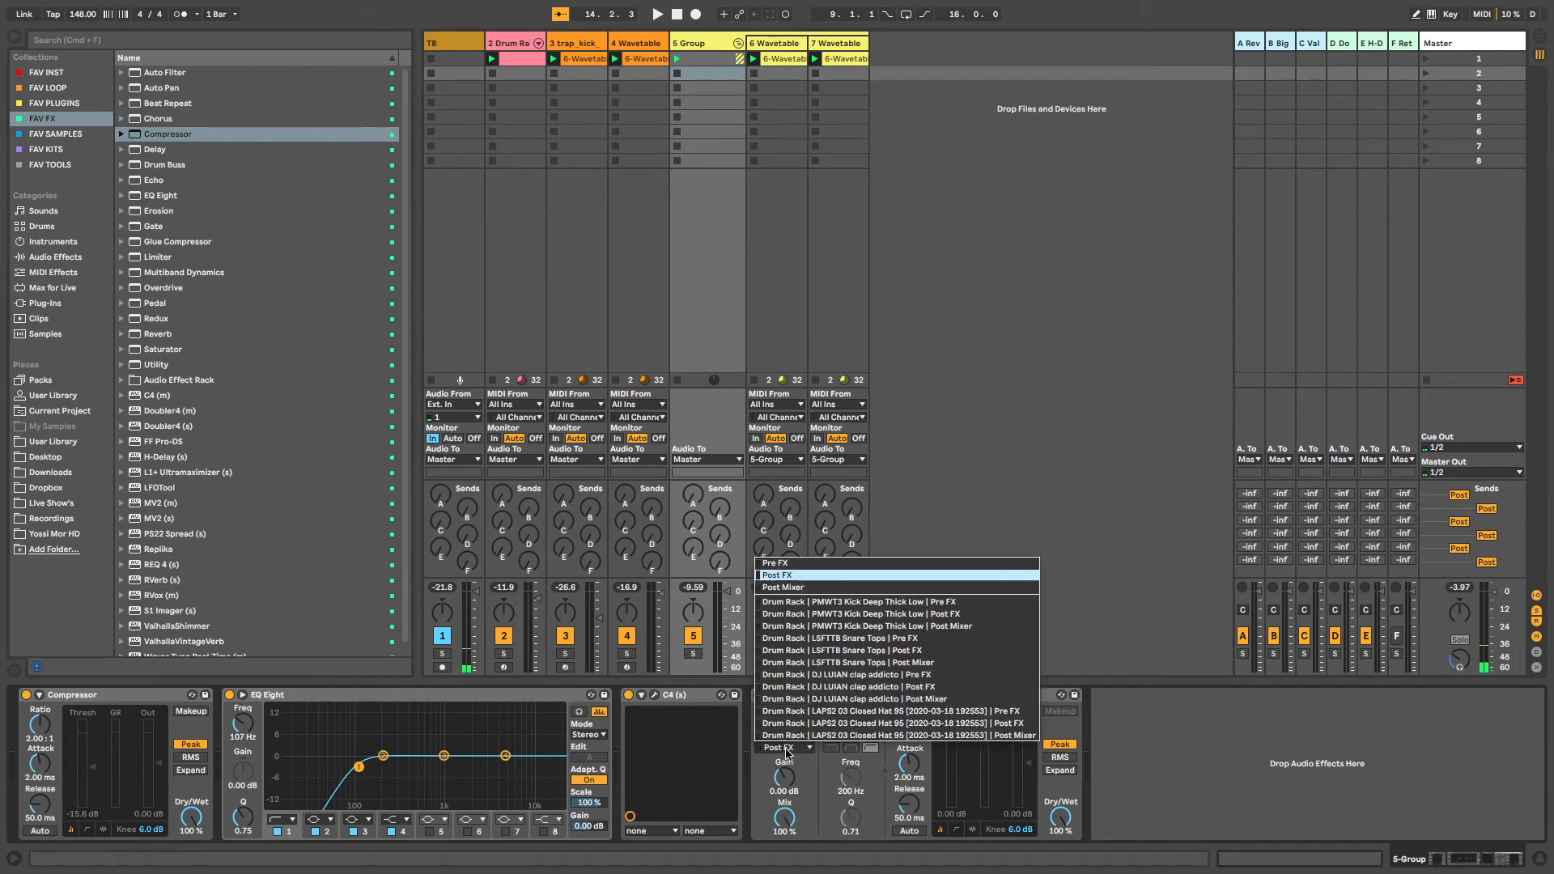
{"action": "left_click", "coordinate": [831, 603]}
Set the sidechained Compressor's threshold to -19.5 dB while the scene plays
{"action": "key", "text": "space"}
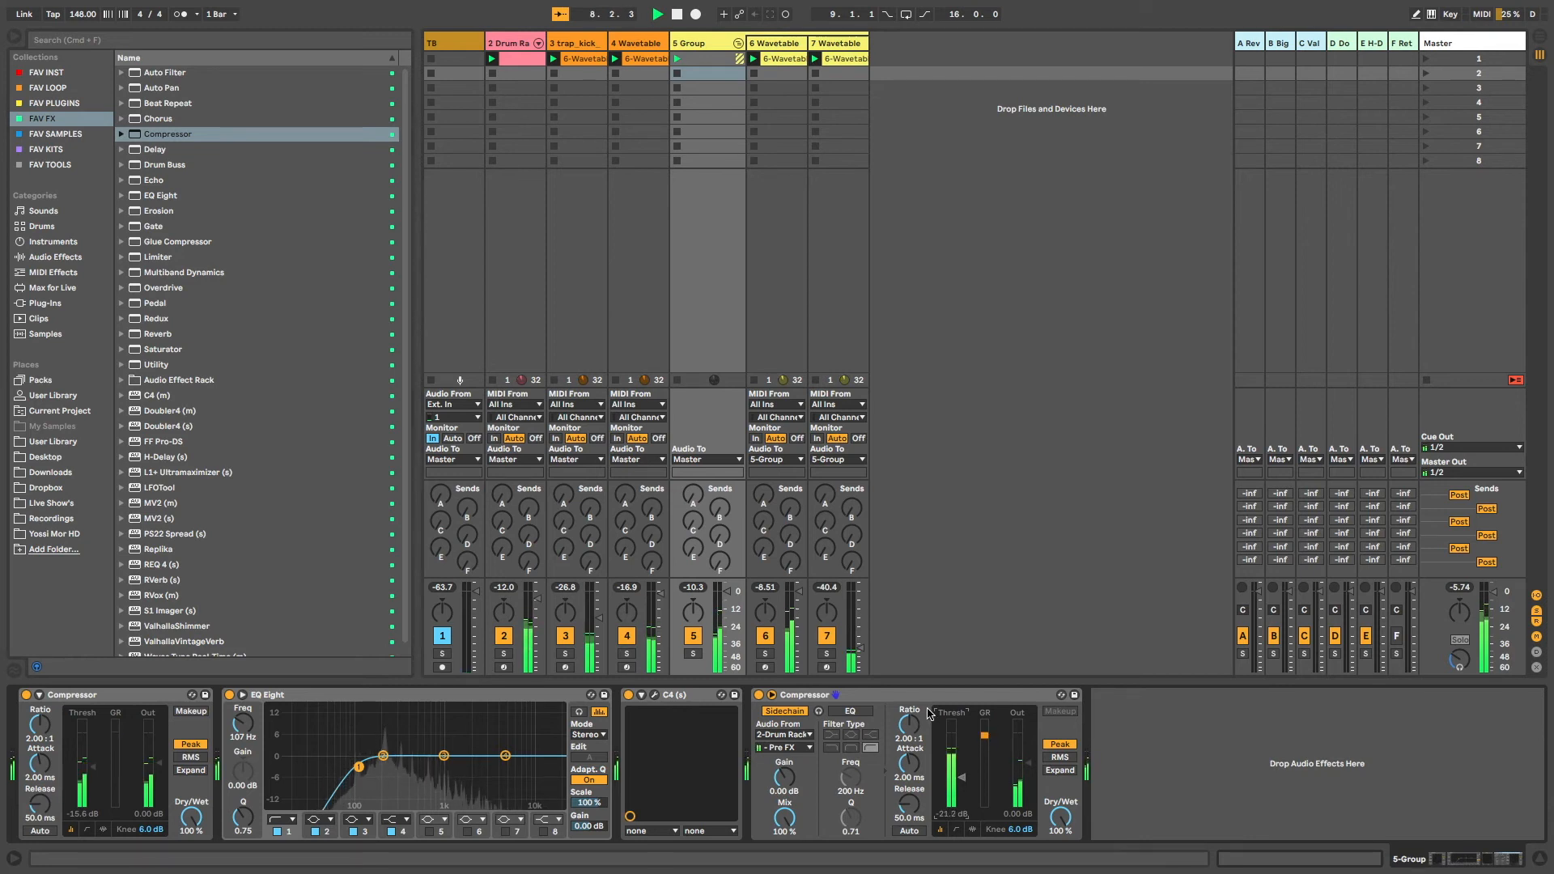
{"action": "left_click_drag", "start_coordinate": [965, 782], "coordinate": [965, 777]}
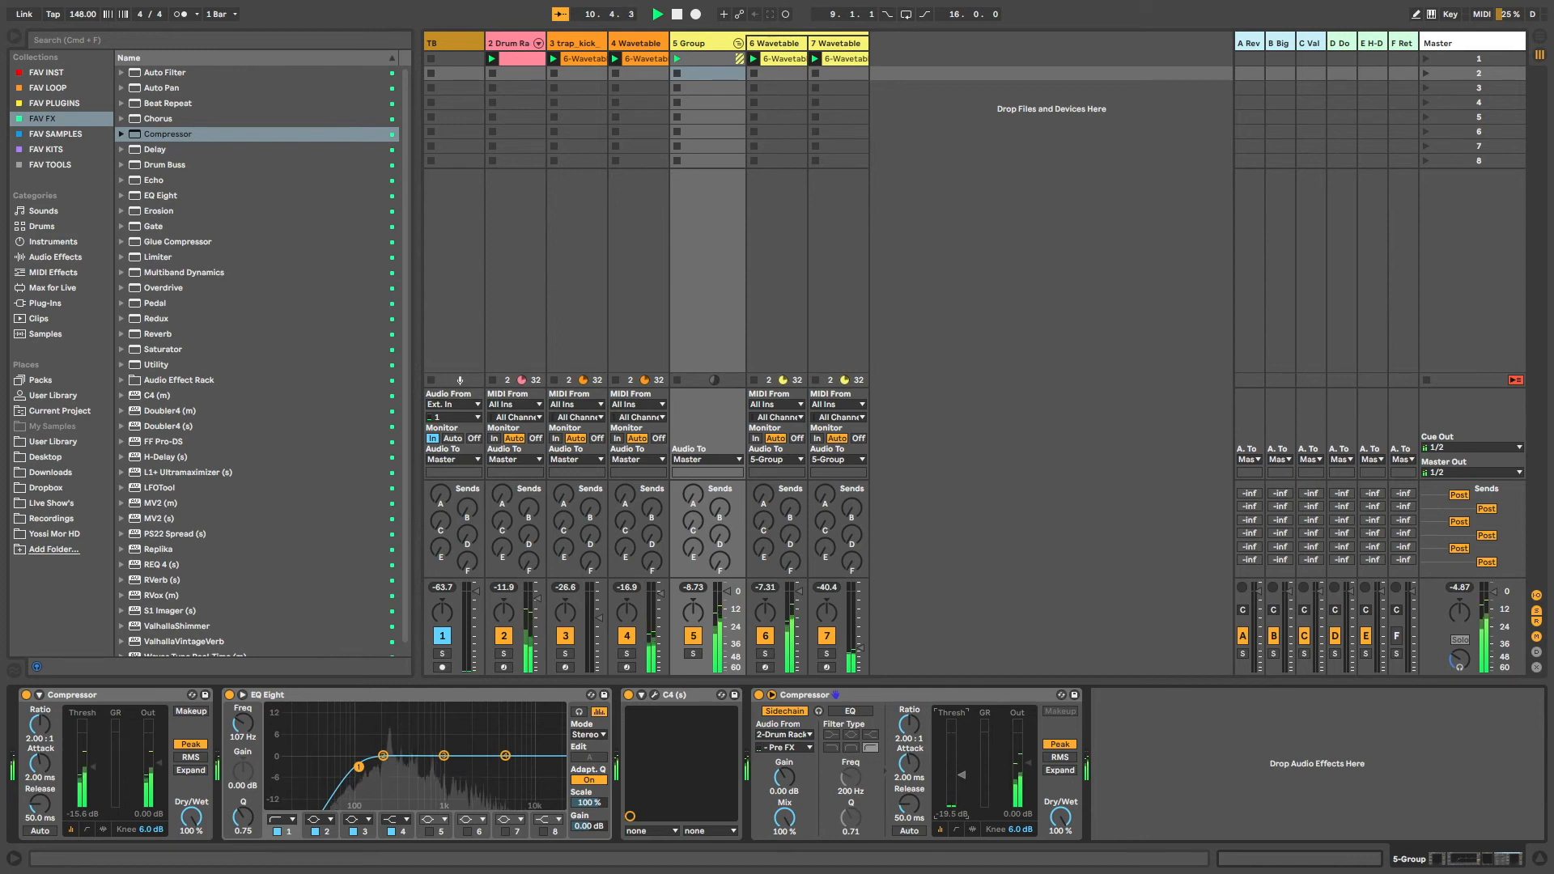
{"action": "key", "text": "space"}
Duplicate the sidechained Compressor after itself and sidechain the copy to the Drum Rack's LSFTTB Snare Tops, Pre FX
{"action": "left_click", "coordinate": [826, 696]}
{"action": "left_click_drag", "start_coordinate": [826, 697], "coordinate": [1107, 716]}
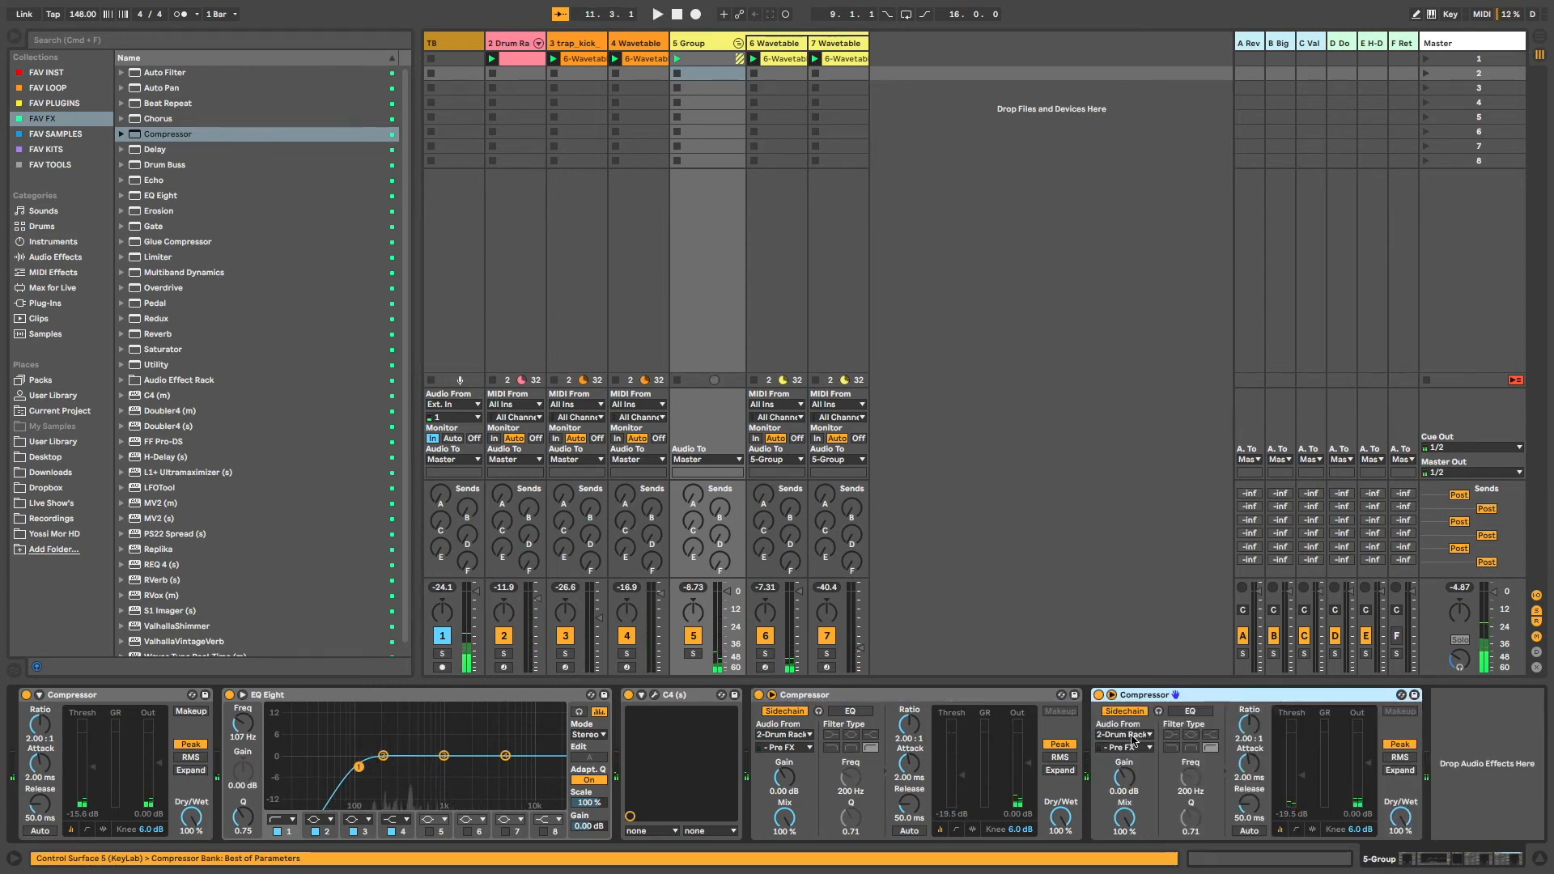
{"action": "left_click", "coordinate": [1122, 748]}
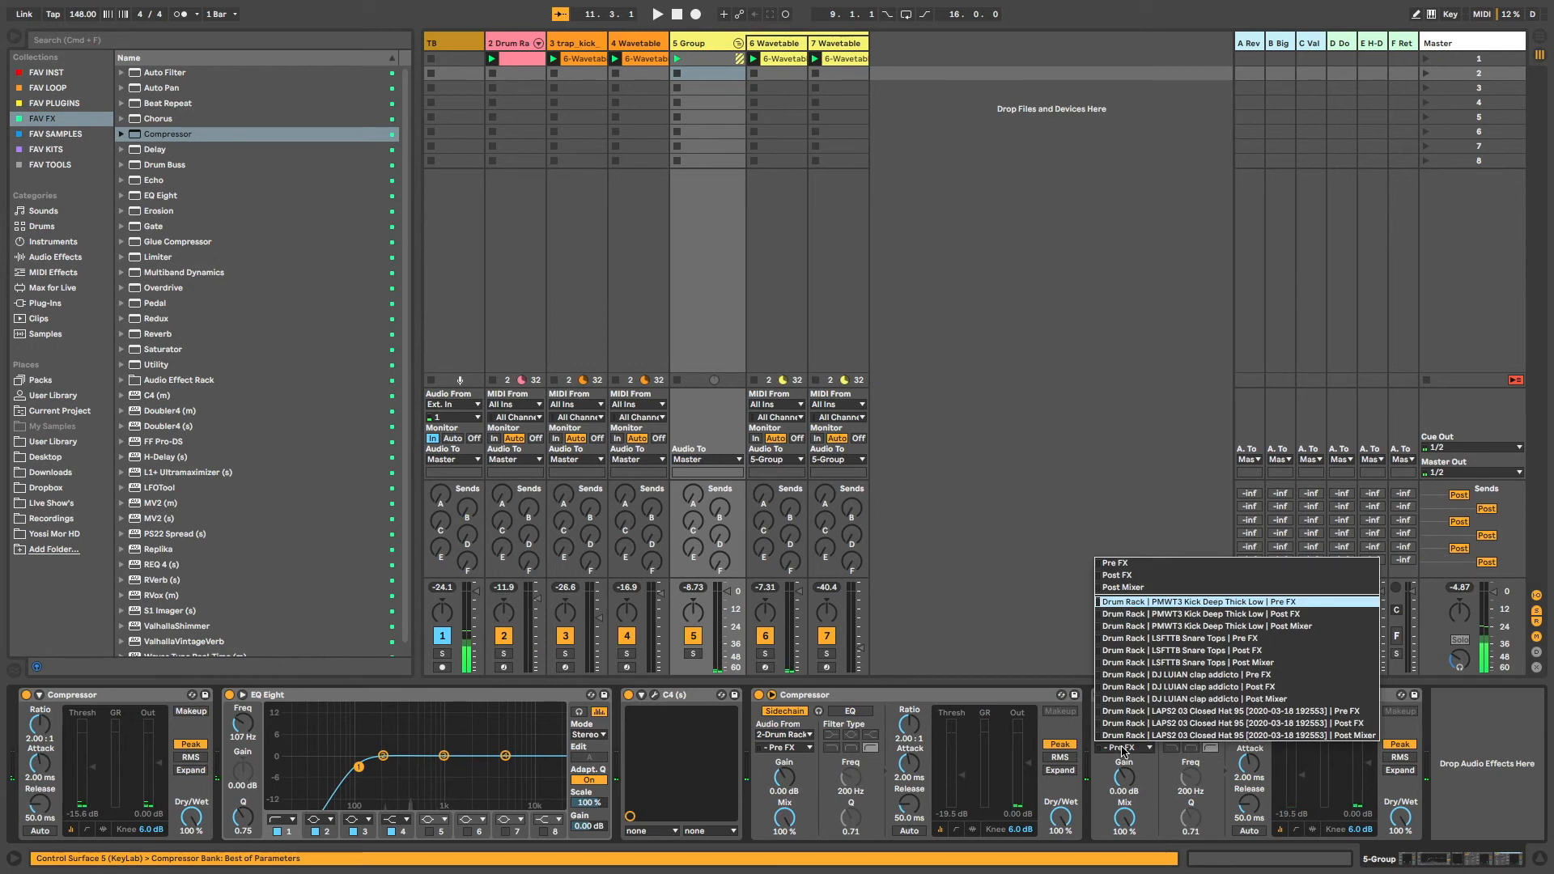
{"action": "left_click", "coordinate": [1145, 638]}
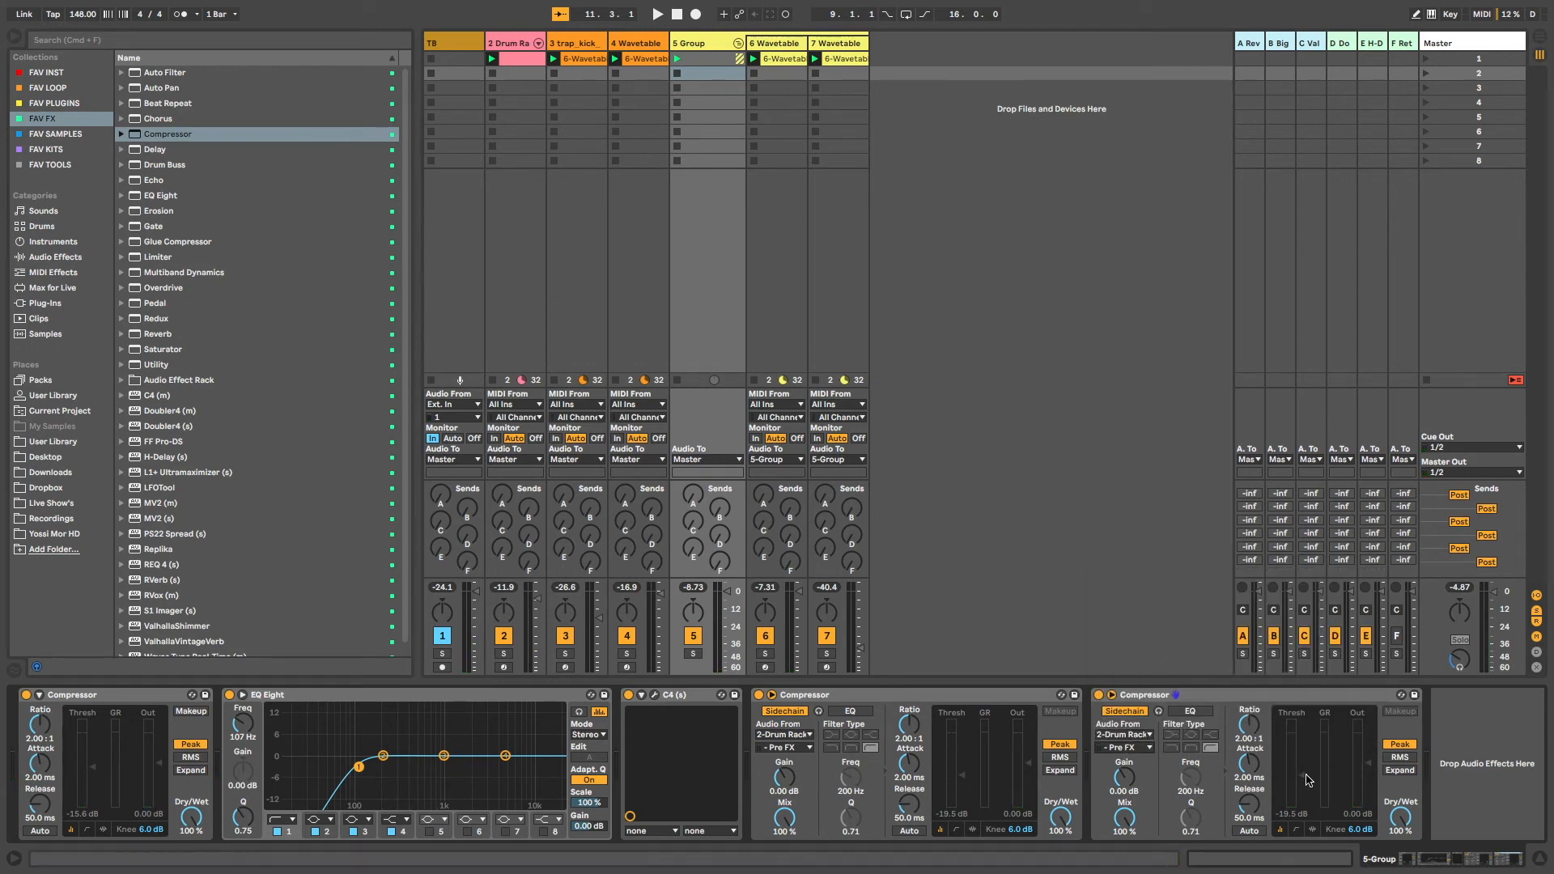
{"action": "key", "text": "space"}
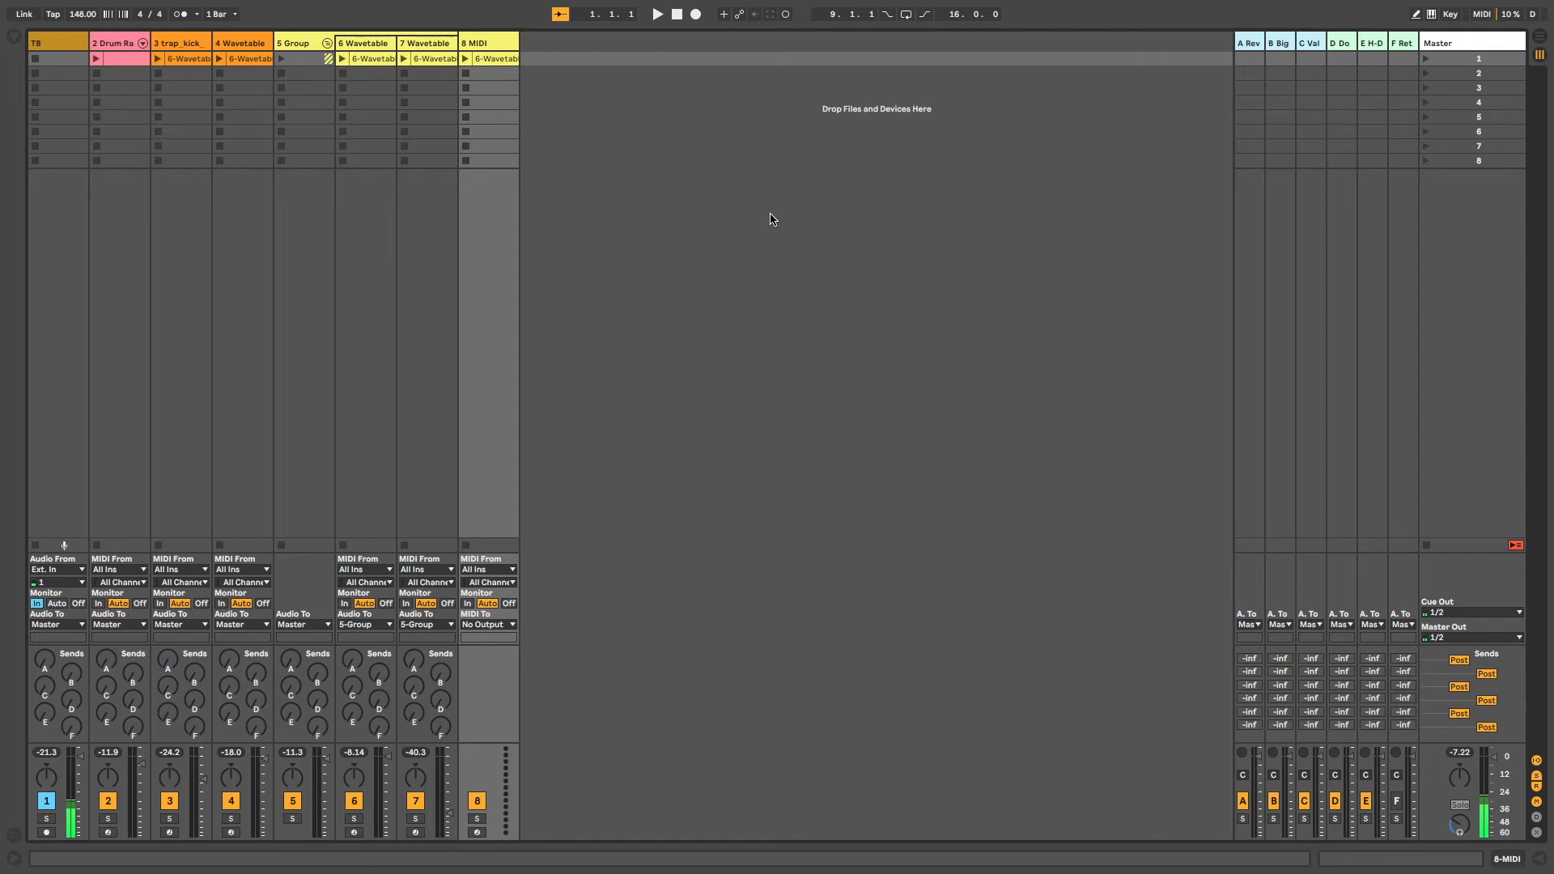
Load a Wavetable from the favourite plug-ins onto the 8 MIDI track and set its track volume to -20.5 dB
{"action": "key", "text": "super+alt+b"}
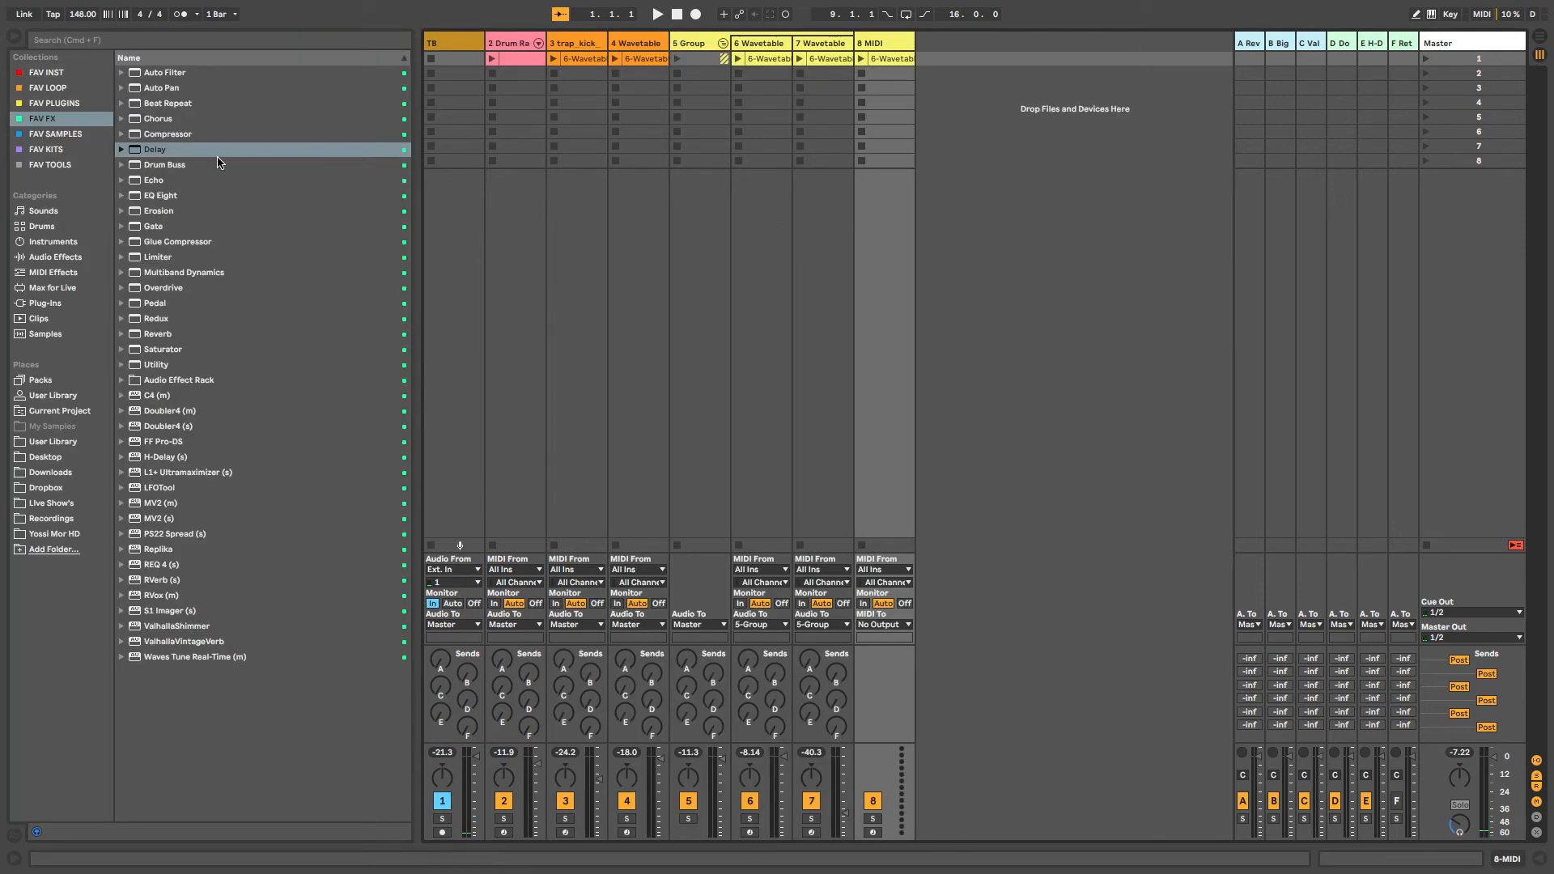
{"action": "left_click", "coordinate": [50, 104]}
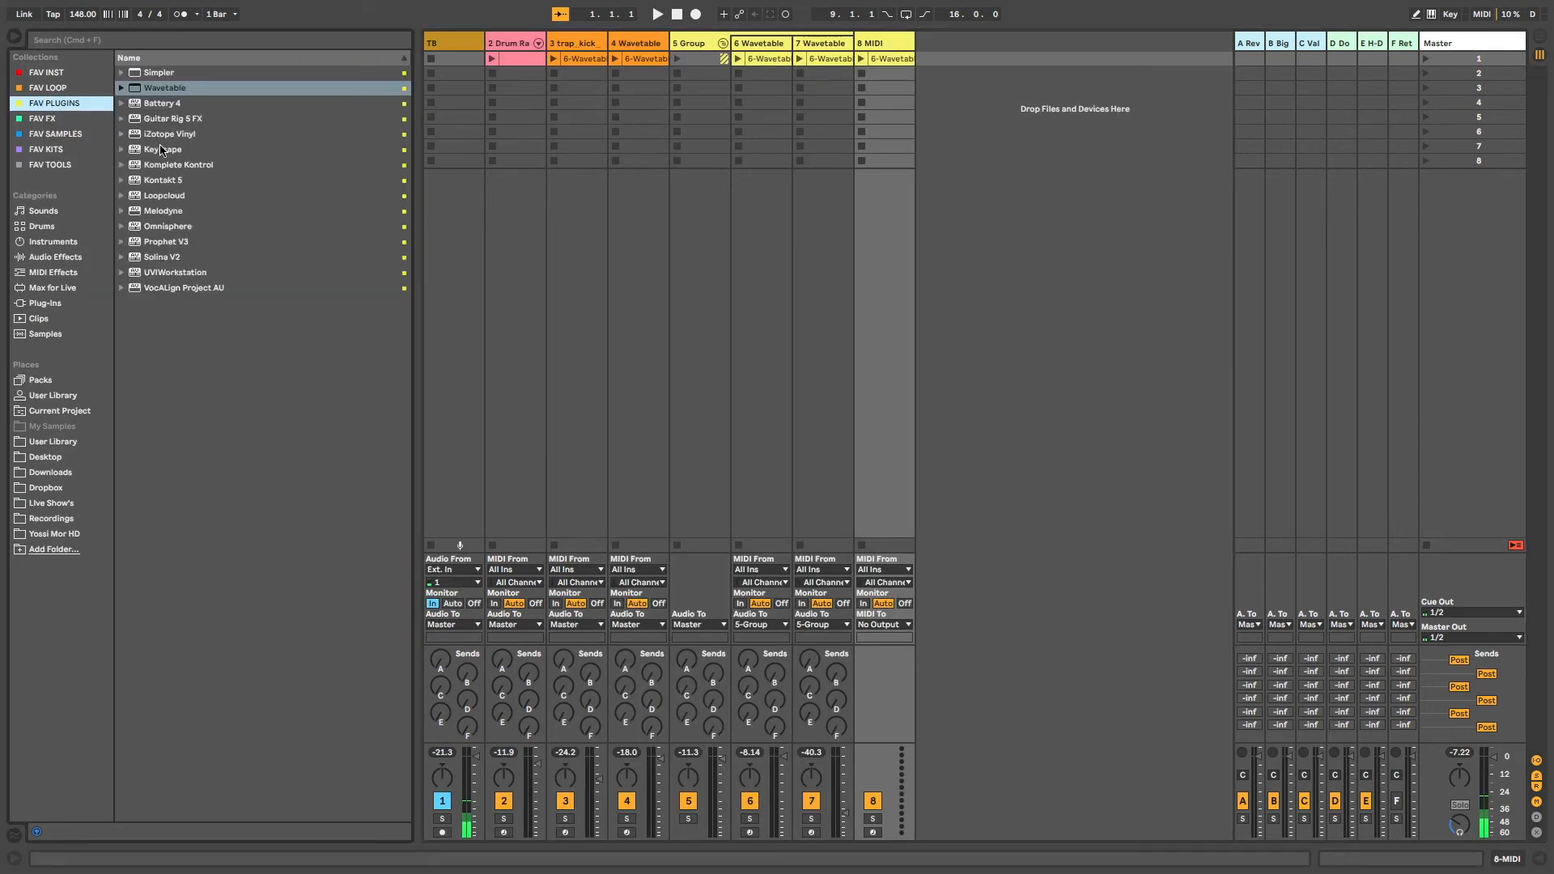
{"action": "left_click_drag", "start_coordinate": [148, 95], "coordinate": [878, 104]}
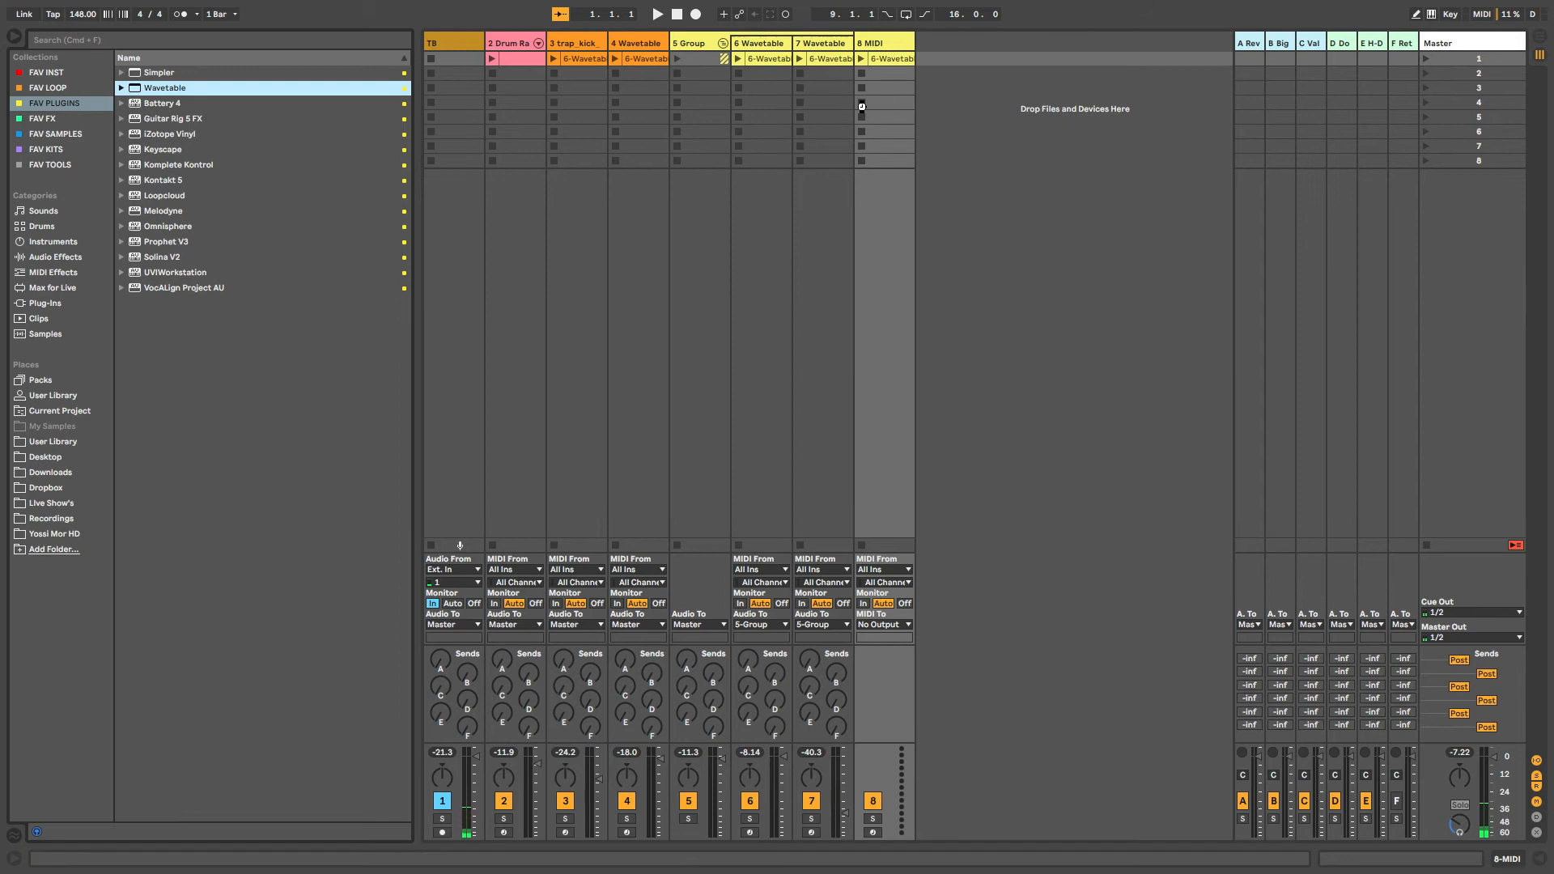
{"action": "key", "text": "super+alt+l"}
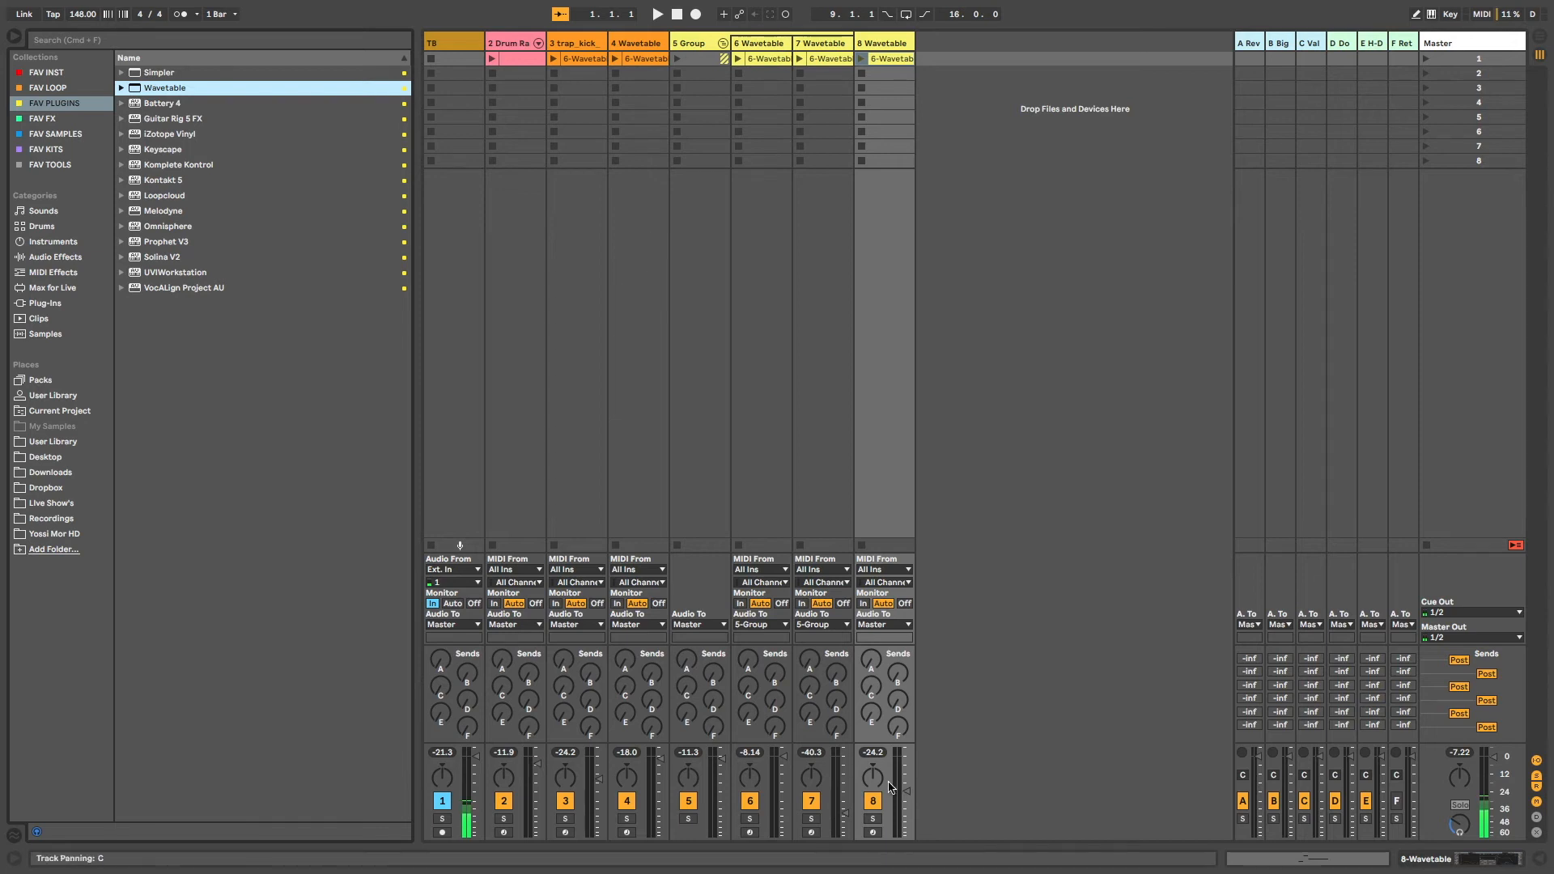
{"action": "mouse_move", "coordinate": [906, 797]}
{"action": "left_mouse_down"}
{"action": "mouse_move", "coordinate": [906, 773]}
{"action": "mouse_move", "coordinate": [906, 786]}
{"action": "left_mouse_up"}
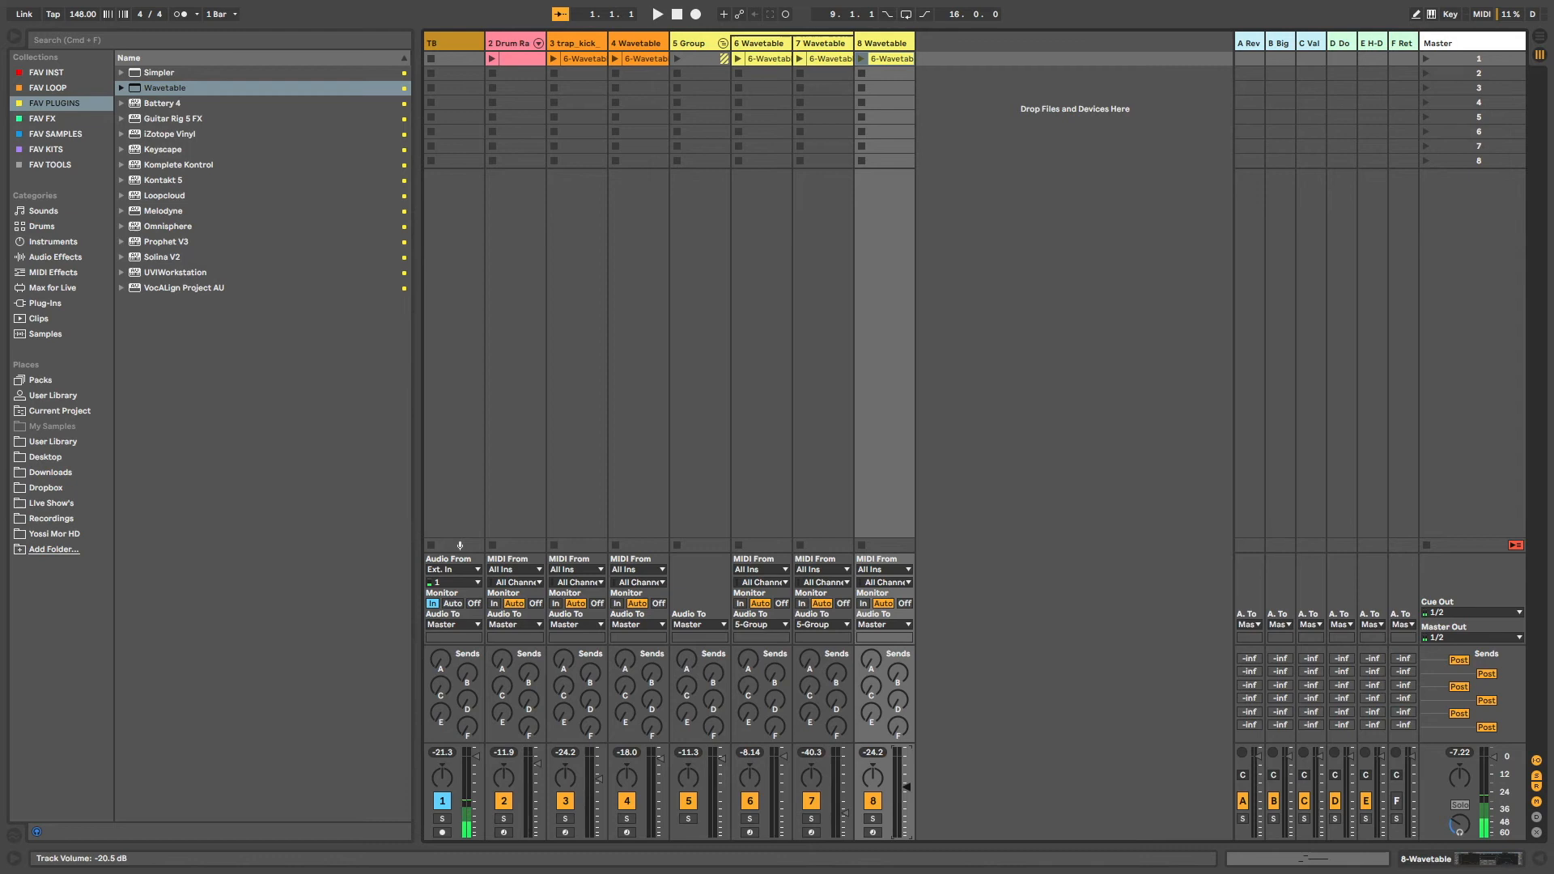
{"action": "key", "text": "super+alt+b"}
Play the track 8 clip and shorten its loop to the two bars from 4.1.1 to 6.1.1
{"action": "left_click", "coordinate": [485, 63]}
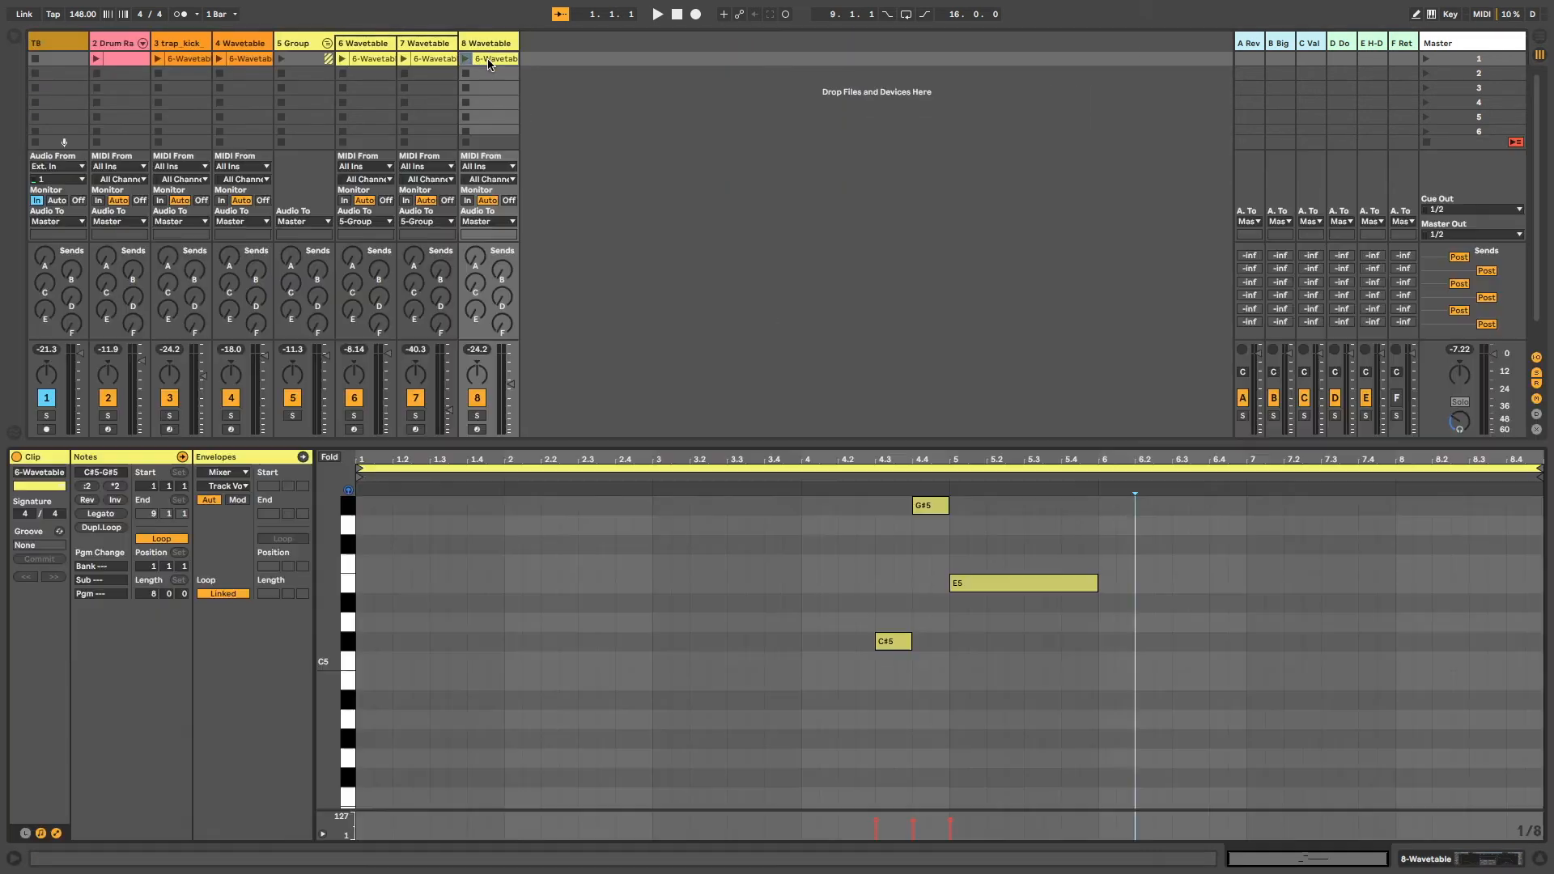
{"action": "double_click", "coordinate": [466, 63]}
{"action": "left_click", "coordinate": [466, 60]}
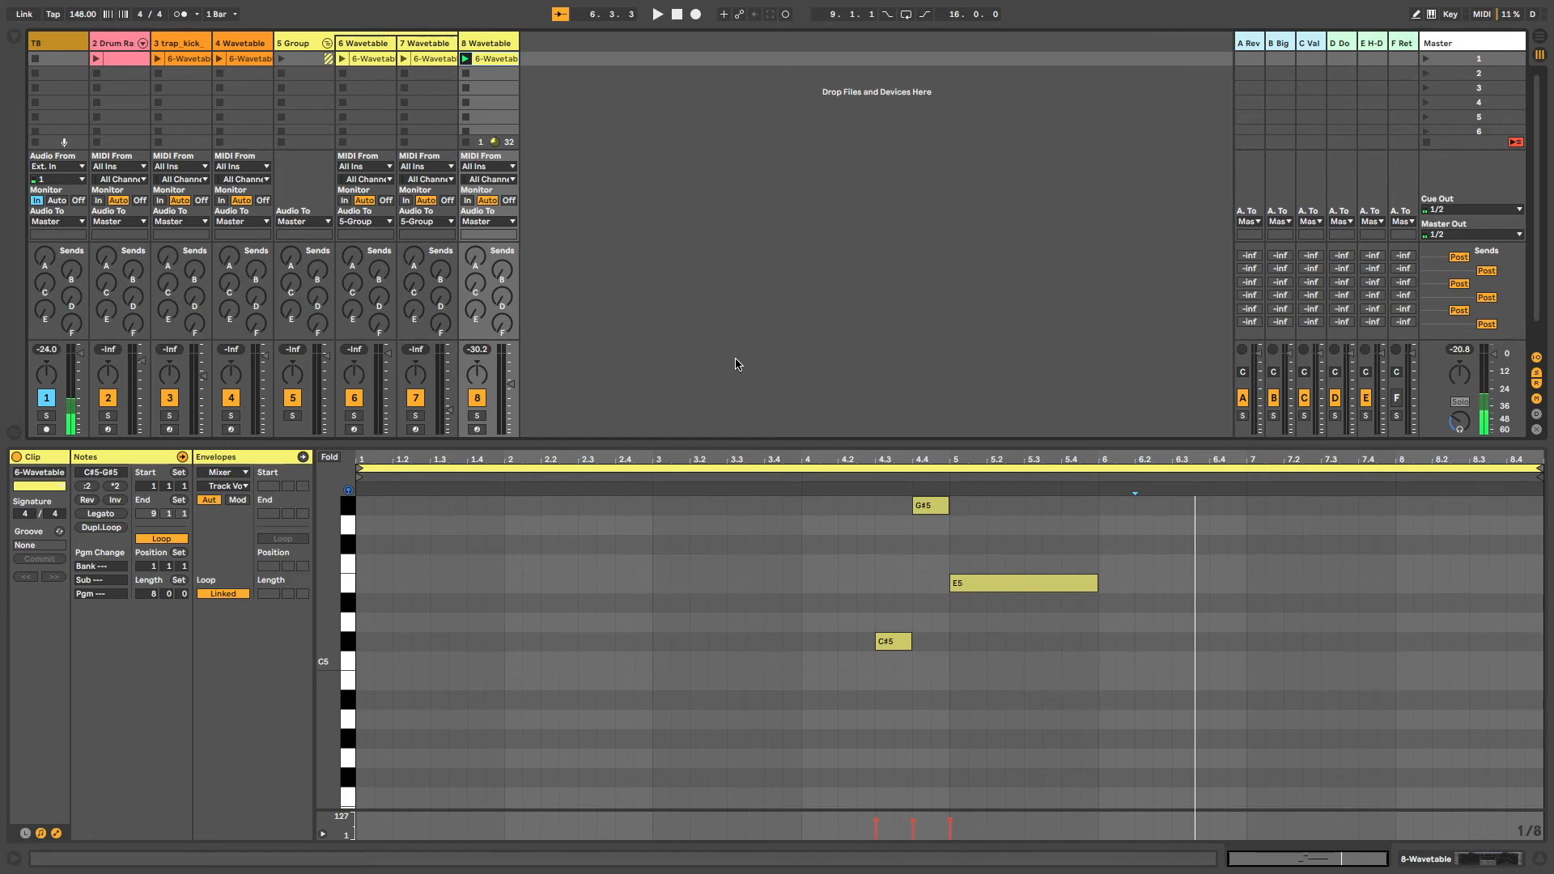
{"action": "mouse_move", "coordinate": [359, 476]}
{"action": "left_mouse_down"}
{"action": "mouse_move", "coordinate": [763, 493]}
{"action": "mouse_move", "coordinate": [789, 515]}
{"action": "left_mouse_up"}
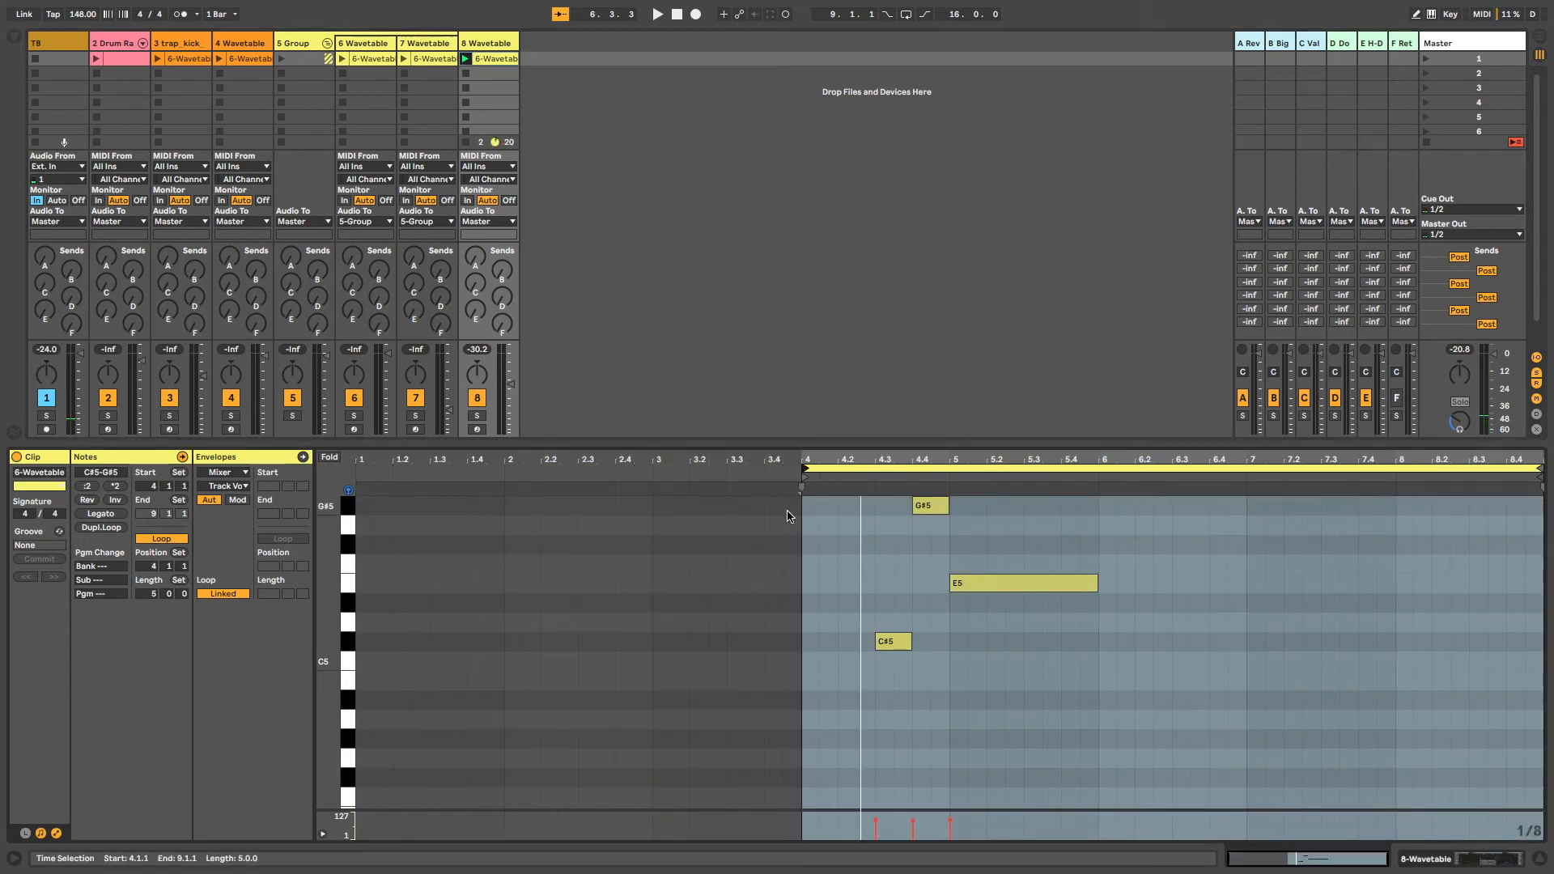
{"action": "left_click_drag", "start_coordinate": [1524, 473], "coordinate": [1099, 473]}
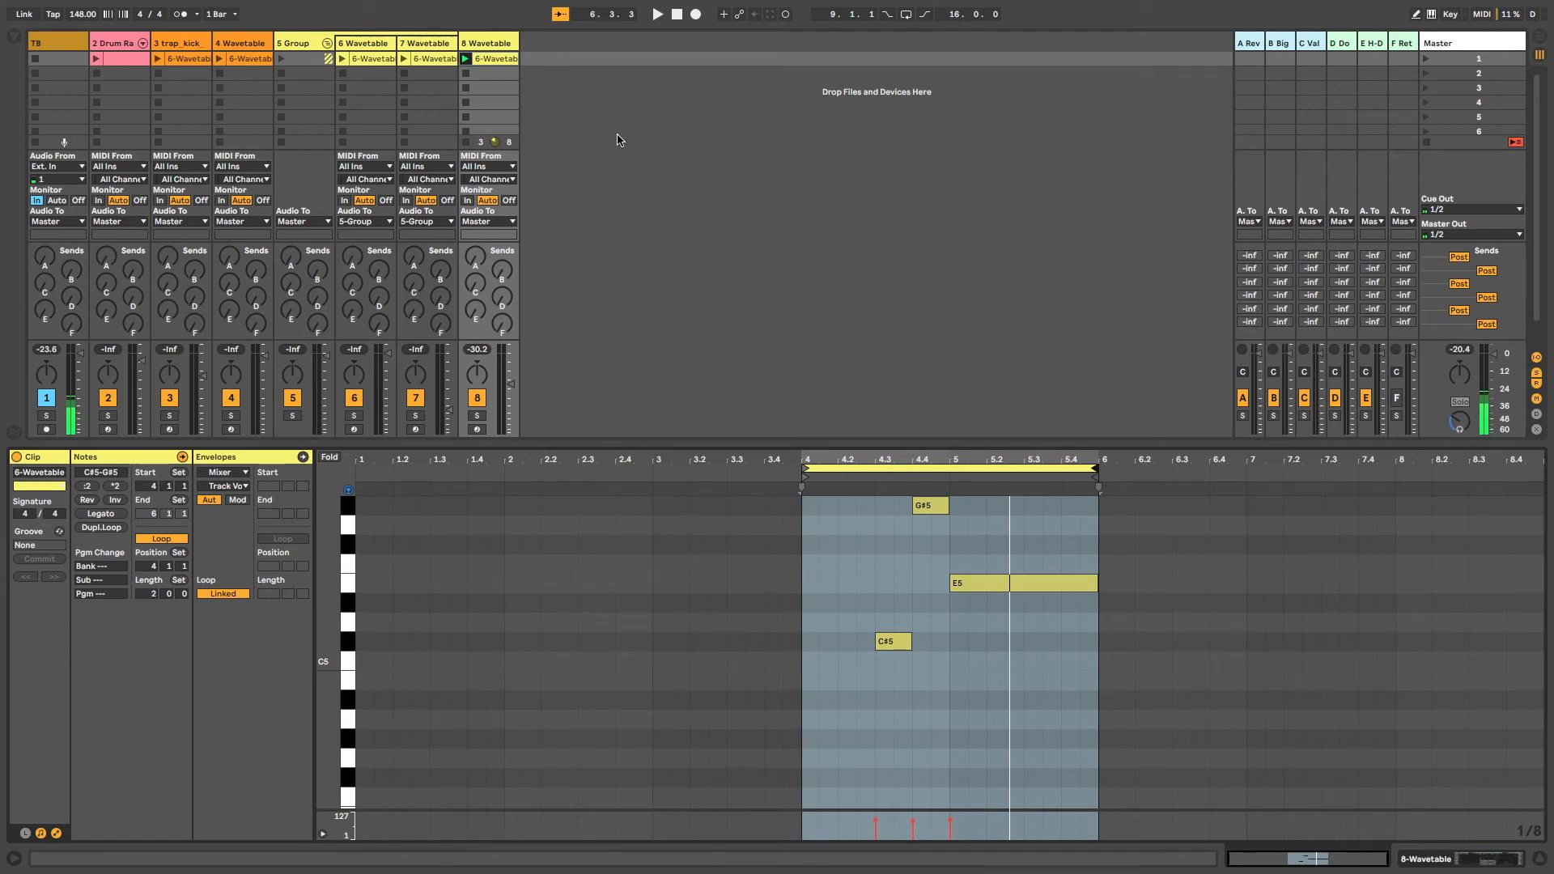
Set track 8's Wavetable Osc 1 to 30% position and -20 ct detune, enable Osc 2 at 31% and 16 ct, and audition the clip
{"action": "double_click", "coordinate": [488, 45]}
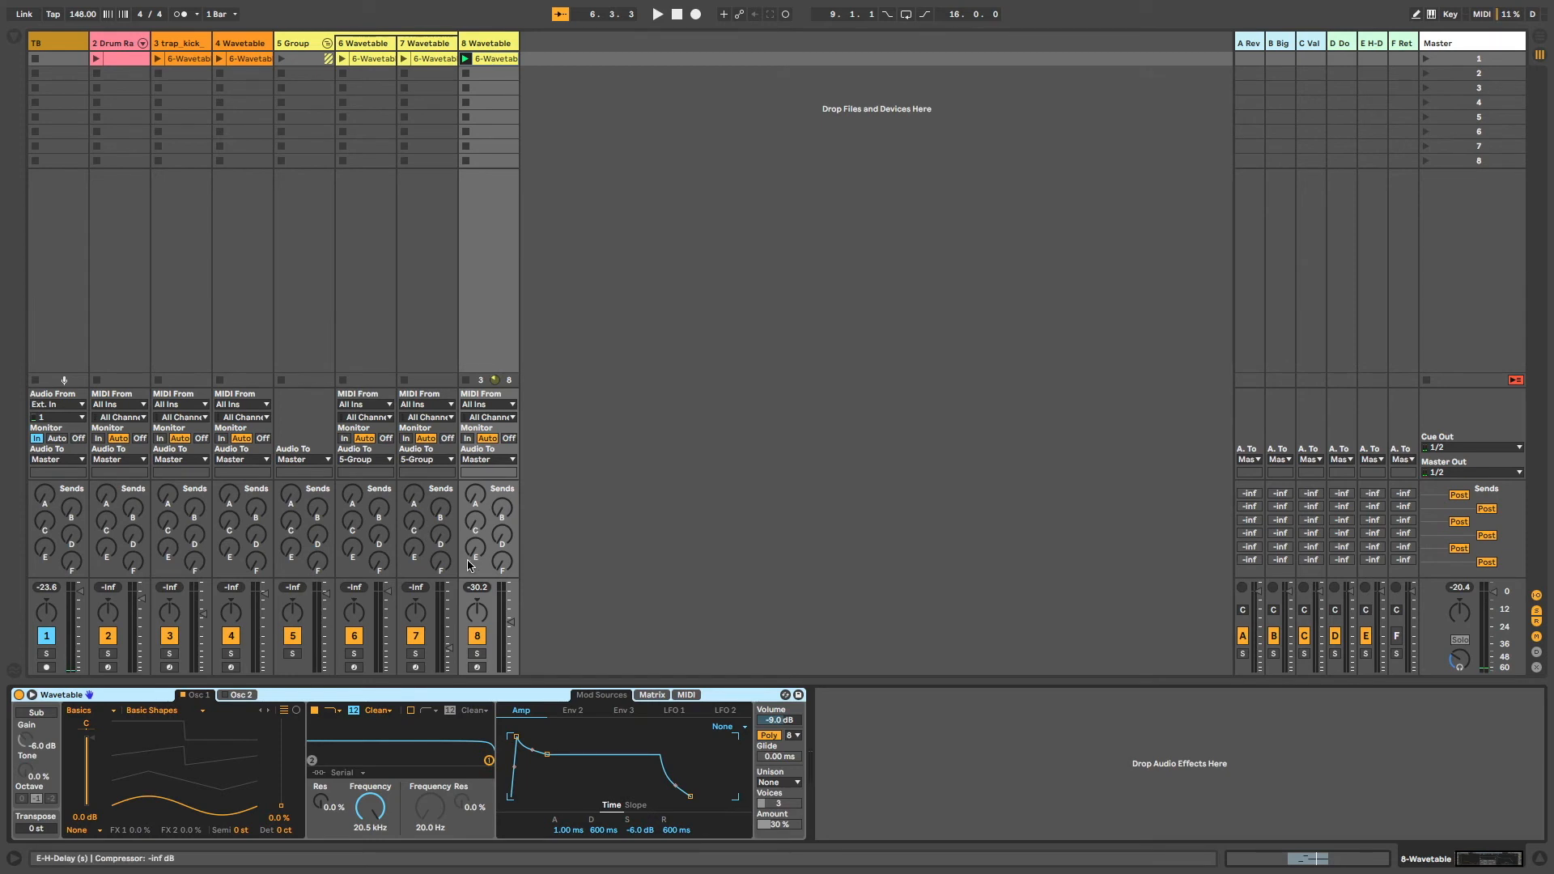
{"action": "left_click_drag", "start_coordinate": [159, 799], "coordinate": [159, 773]}
{"action": "left_click", "coordinate": [237, 694]}
{"action": "left_click_drag", "start_coordinate": [160, 813], "coordinate": [287, 827]}
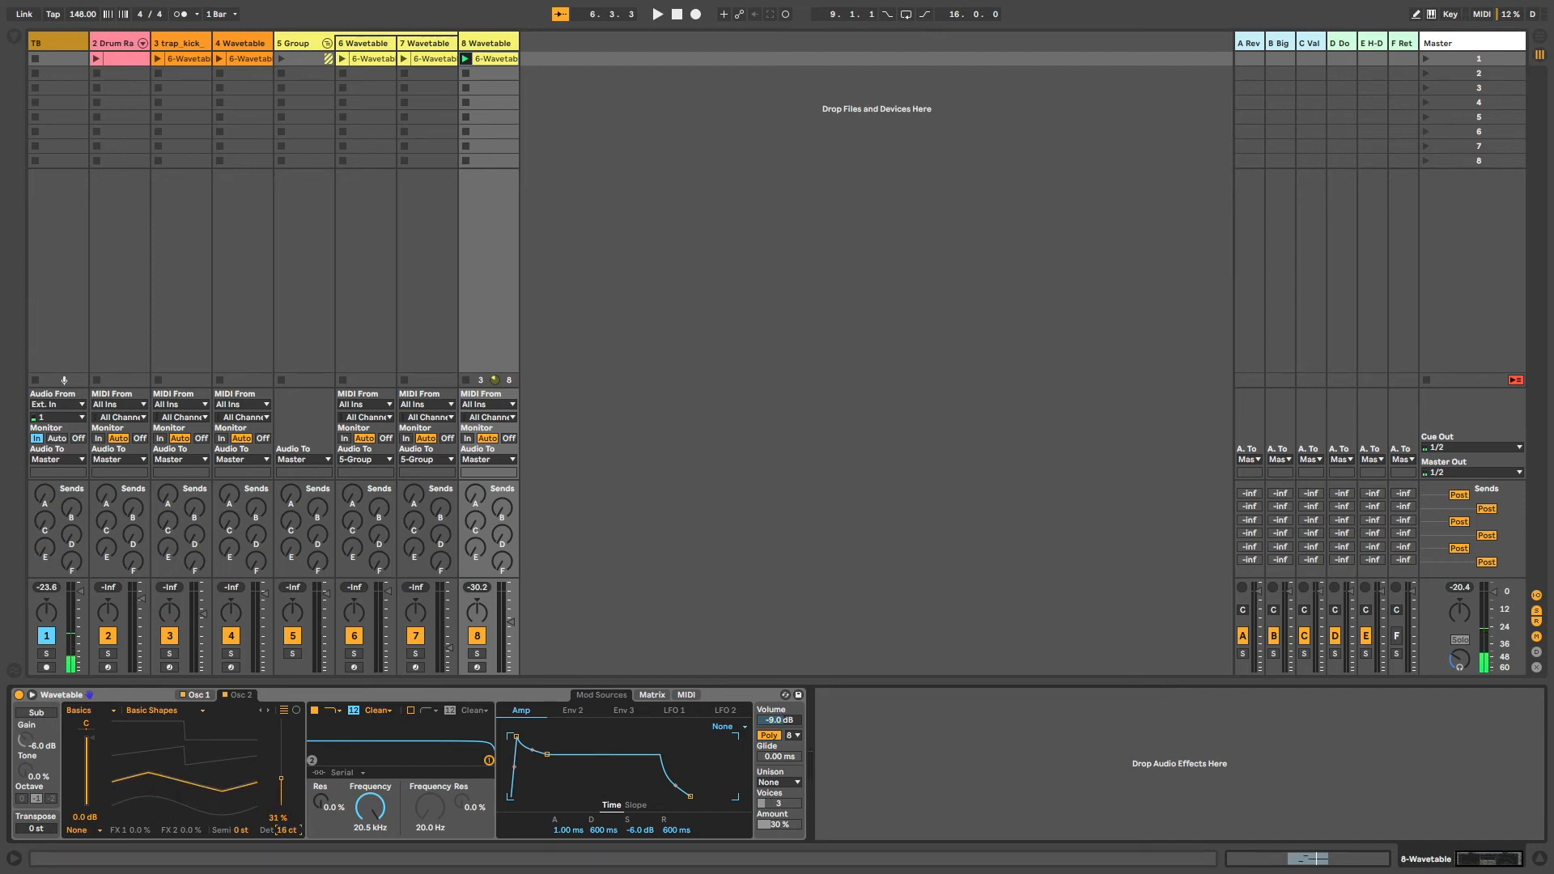
{"action": "left_click", "coordinate": [198, 695]}
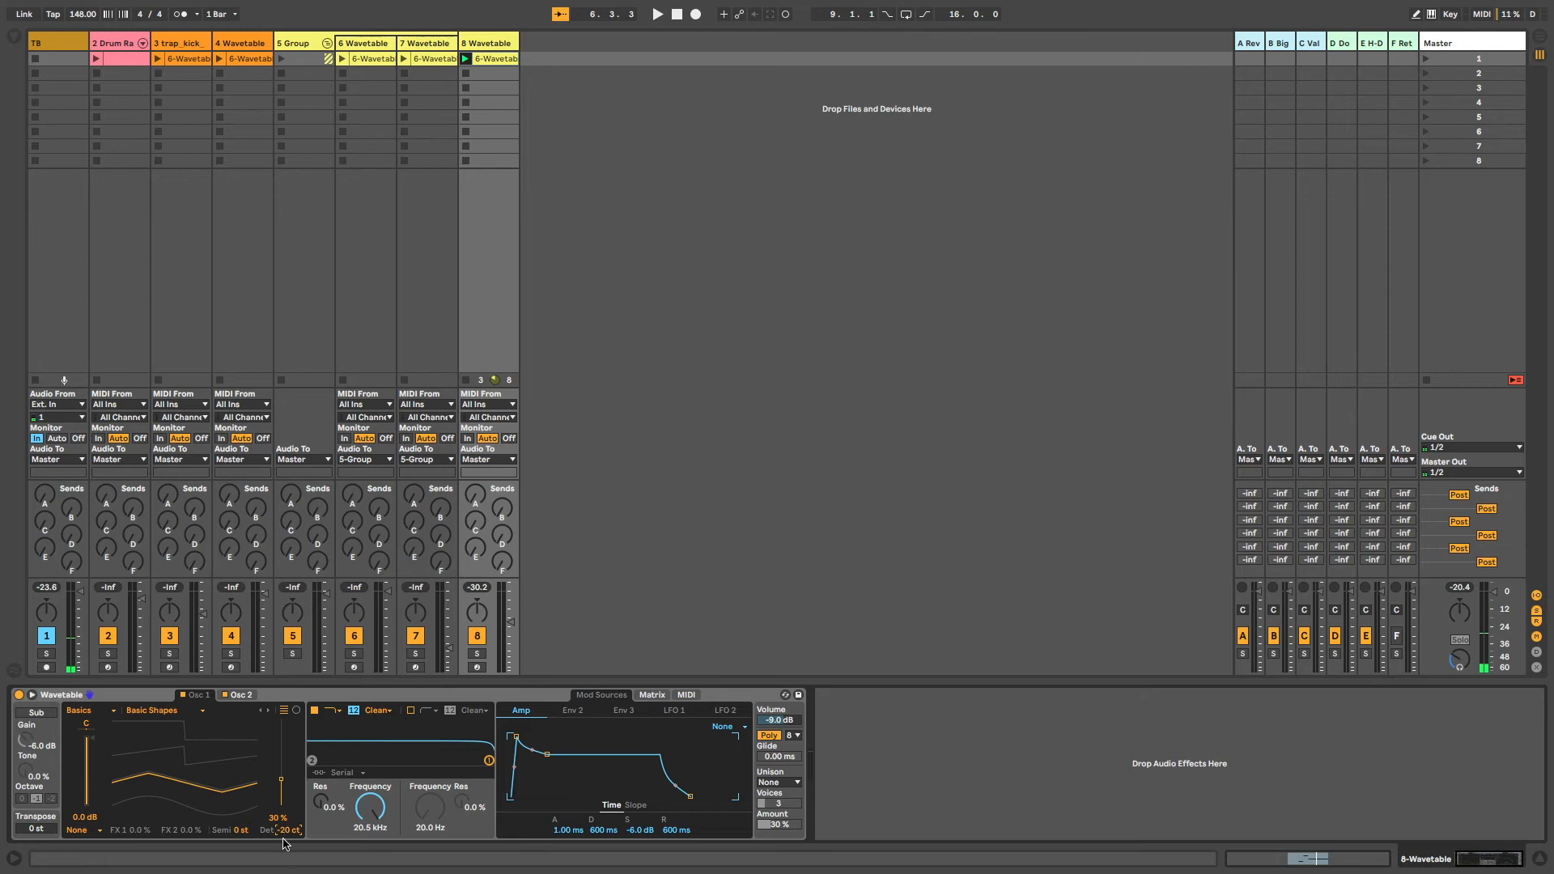
{"action": "left_click", "coordinate": [499, 64]}
{"action": "left_click", "coordinate": [467, 60]}
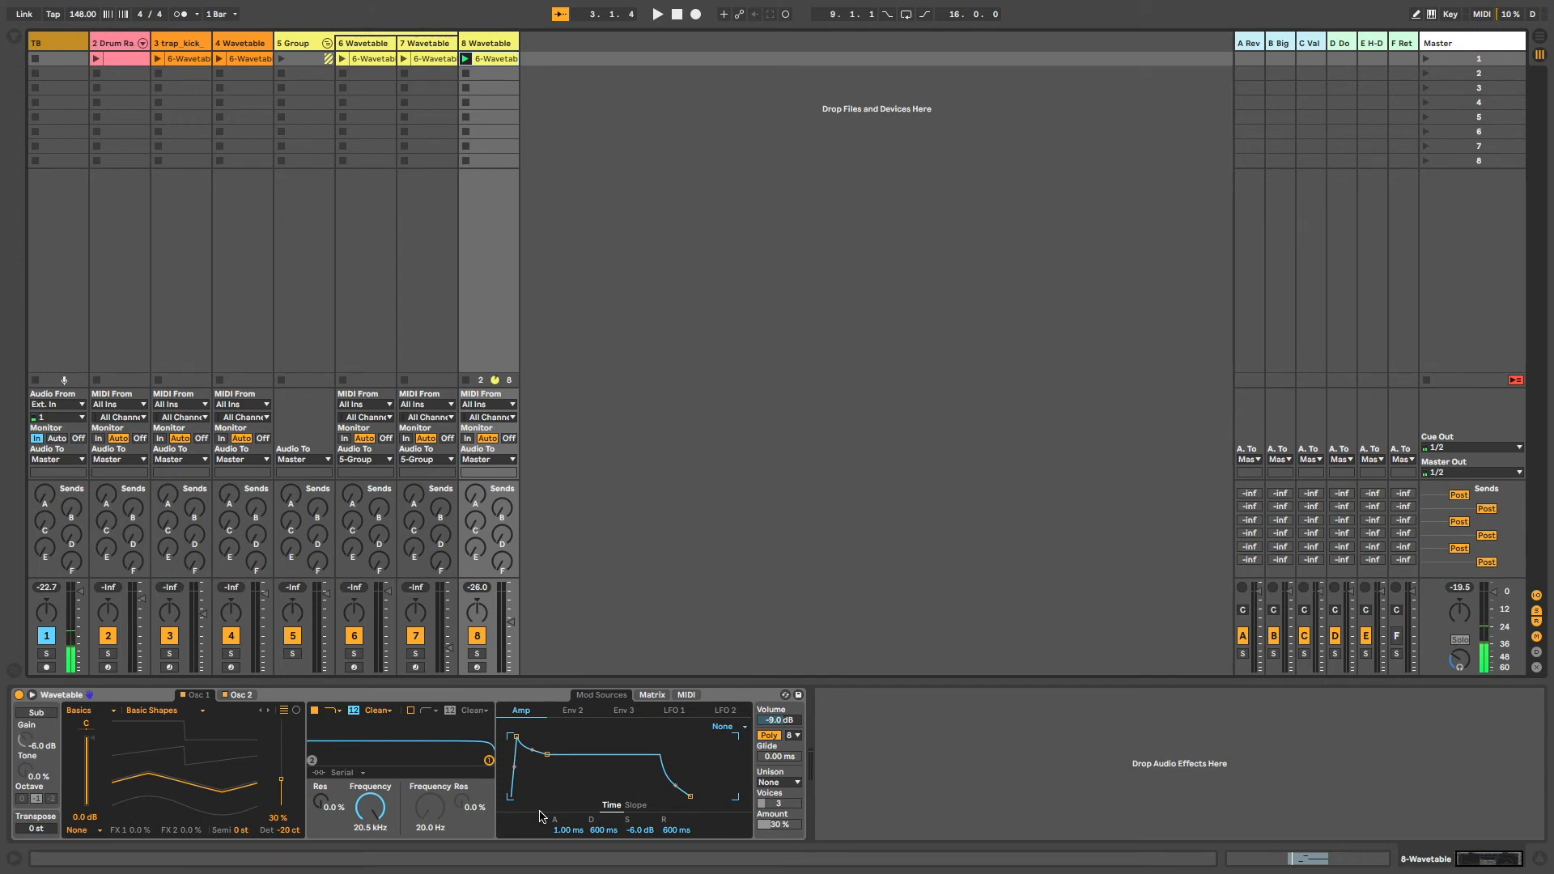
Shape the Wavetable's Amp envelope into a pluck with 0 ms attack, 1.89 s decay, -inf sustain and 1.15 s release
{"action": "left_click_drag", "start_coordinate": [548, 759], "coordinate": [544, 796]}
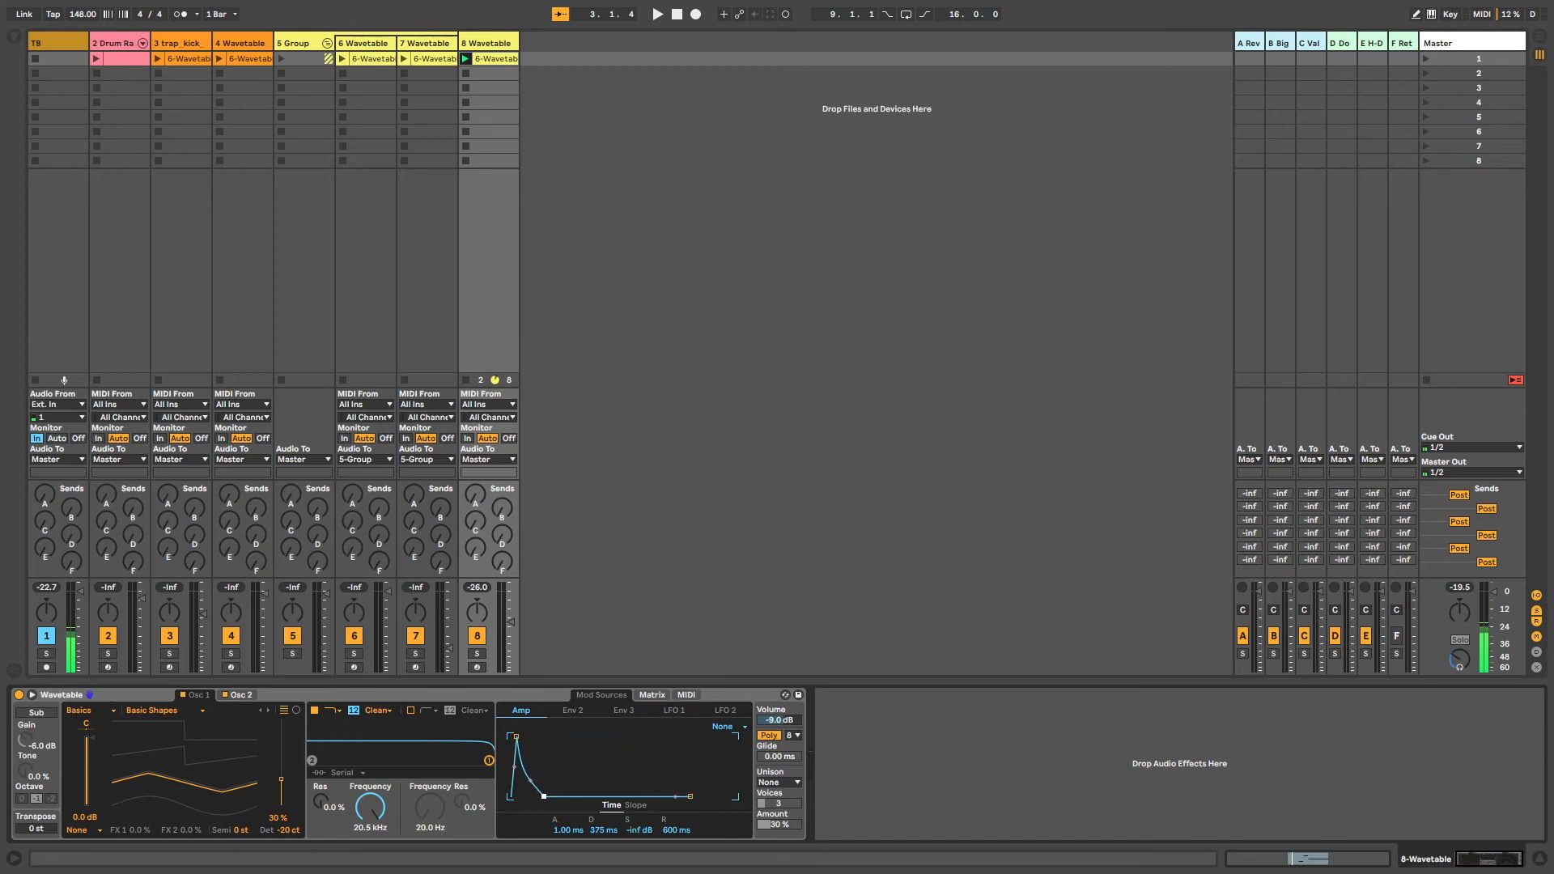
{"action": "left_click_drag", "start_coordinate": [518, 741], "coordinate": [510, 738]}
{"action": "left_click_drag", "start_coordinate": [537, 797], "coordinate": [549, 796]}
{"action": "key", "text": "space"}
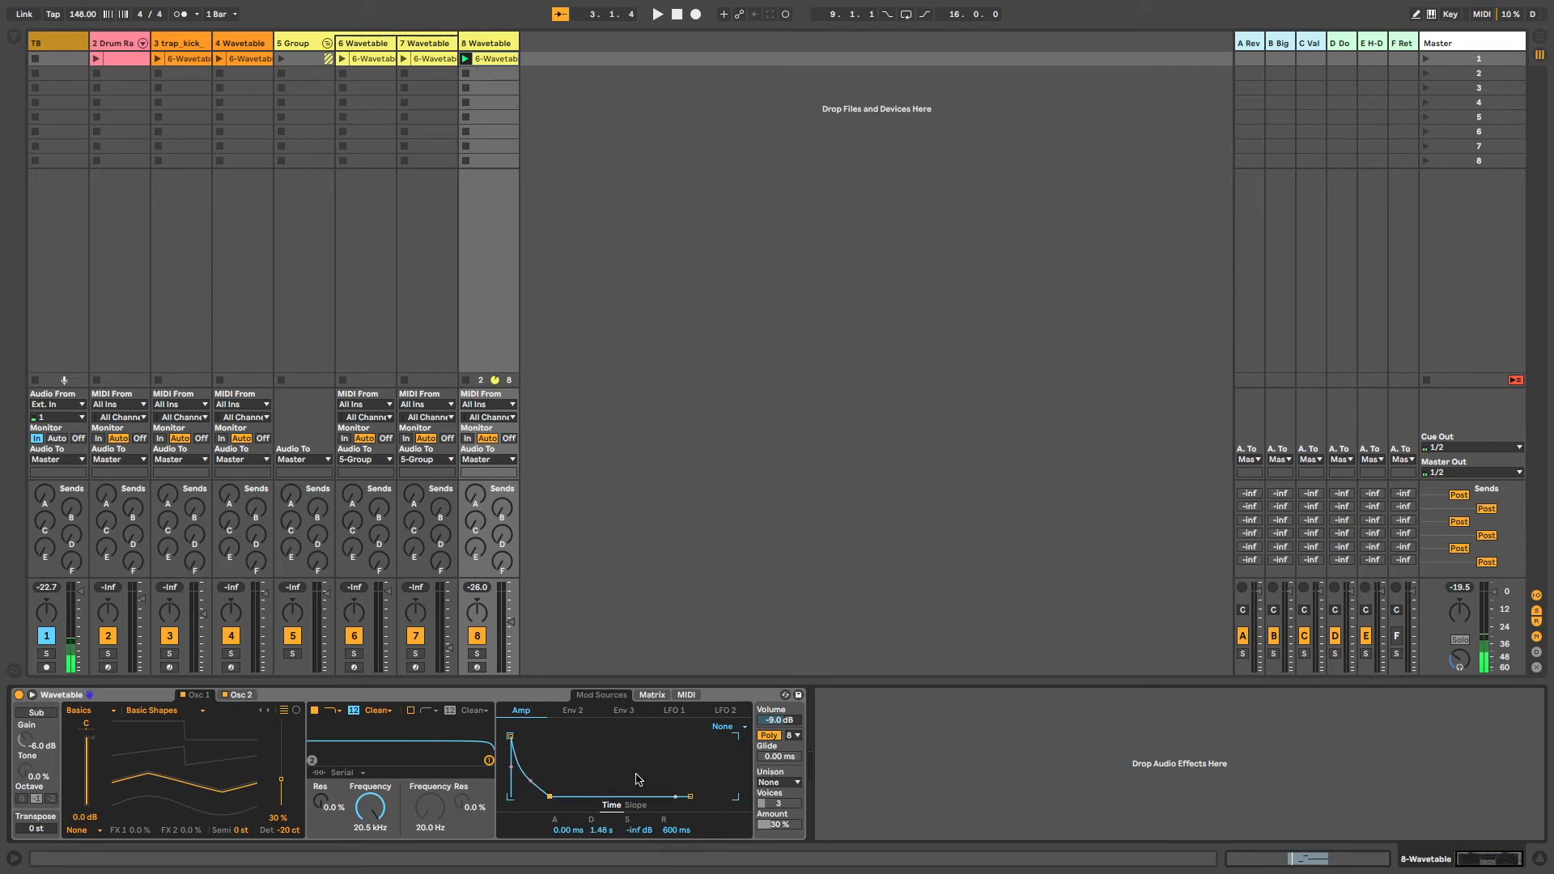
{"action": "left_click_drag", "start_coordinate": [550, 796], "coordinate": [546, 797]}
{"action": "left_click_drag", "start_coordinate": [690, 796], "coordinate": [696, 796]}
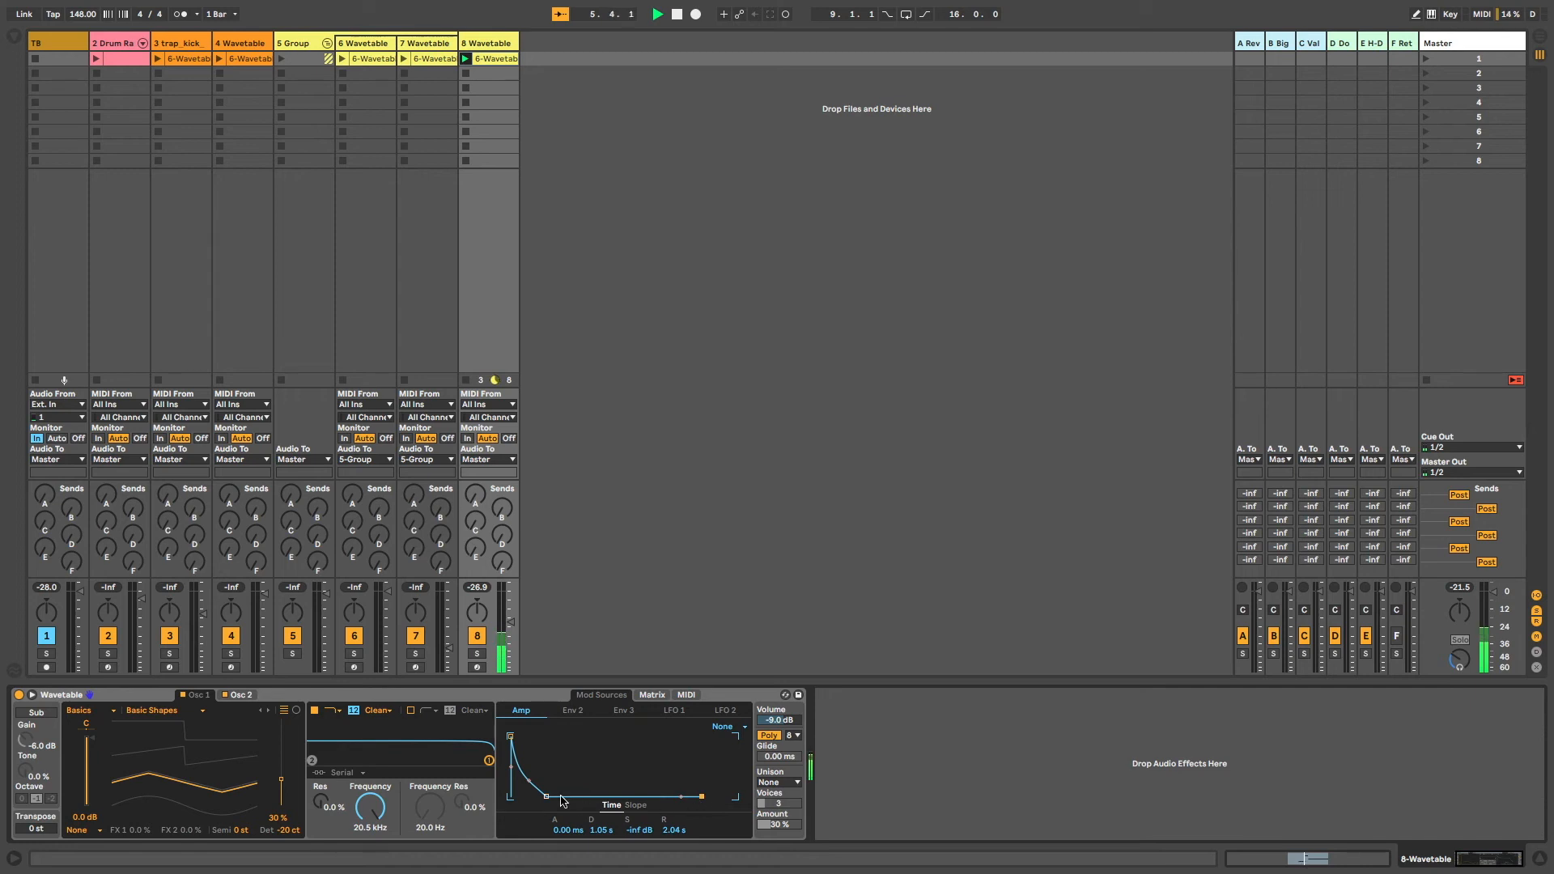
{"action": "left_click_drag", "start_coordinate": [546, 796], "coordinate": [552, 797]}
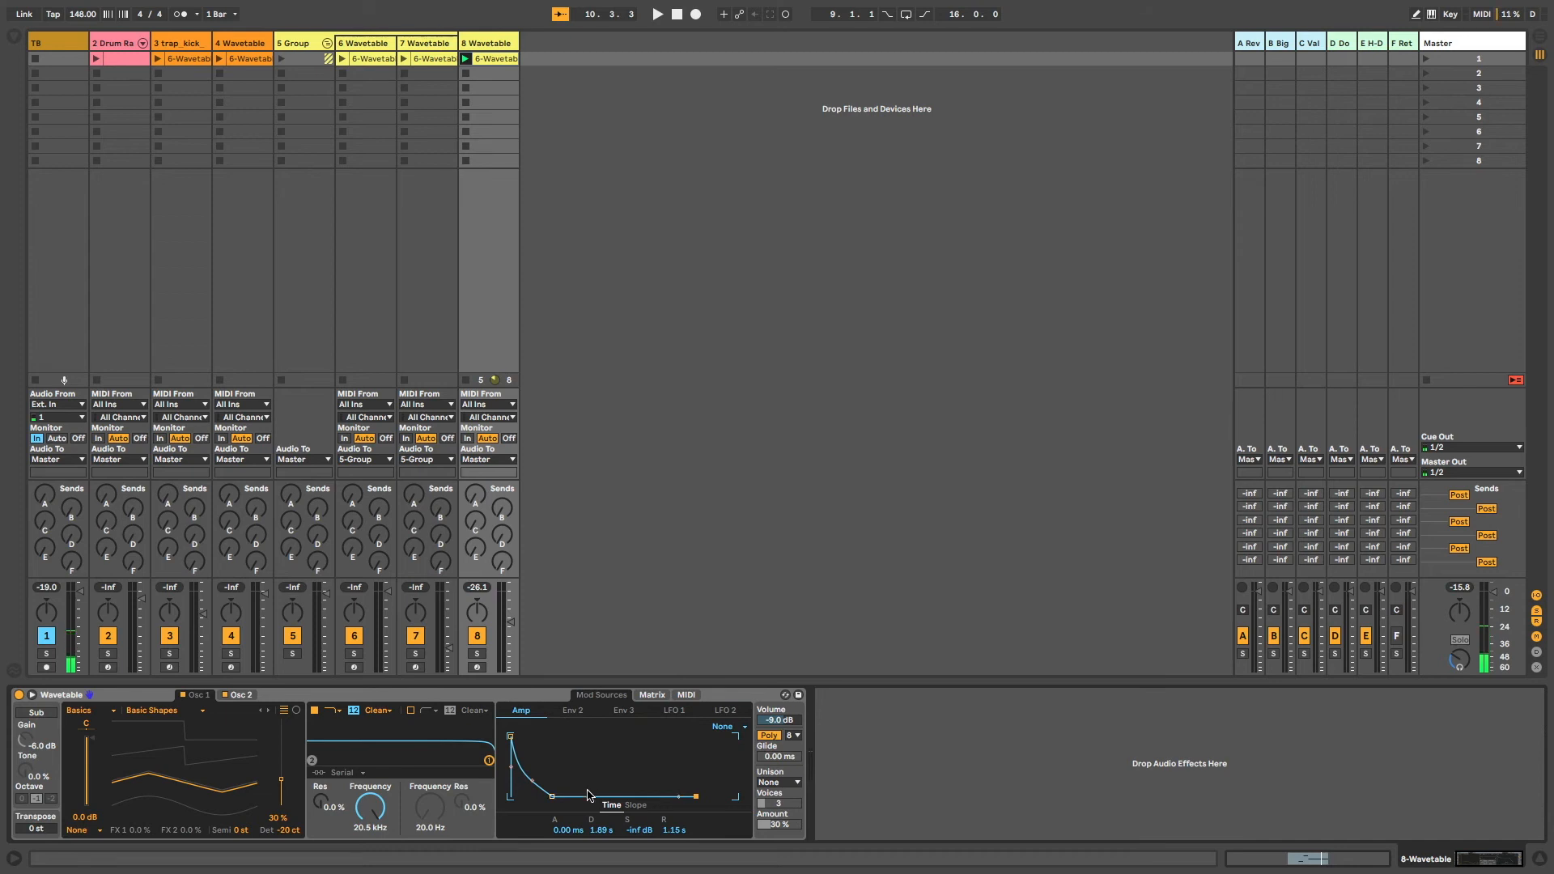
Modulate Filter 1's frequency with Env 2 at an amount of 67 and lower the filter frequency to 166 Hz
{"action": "left_click", "coordinate": [652, 694]}
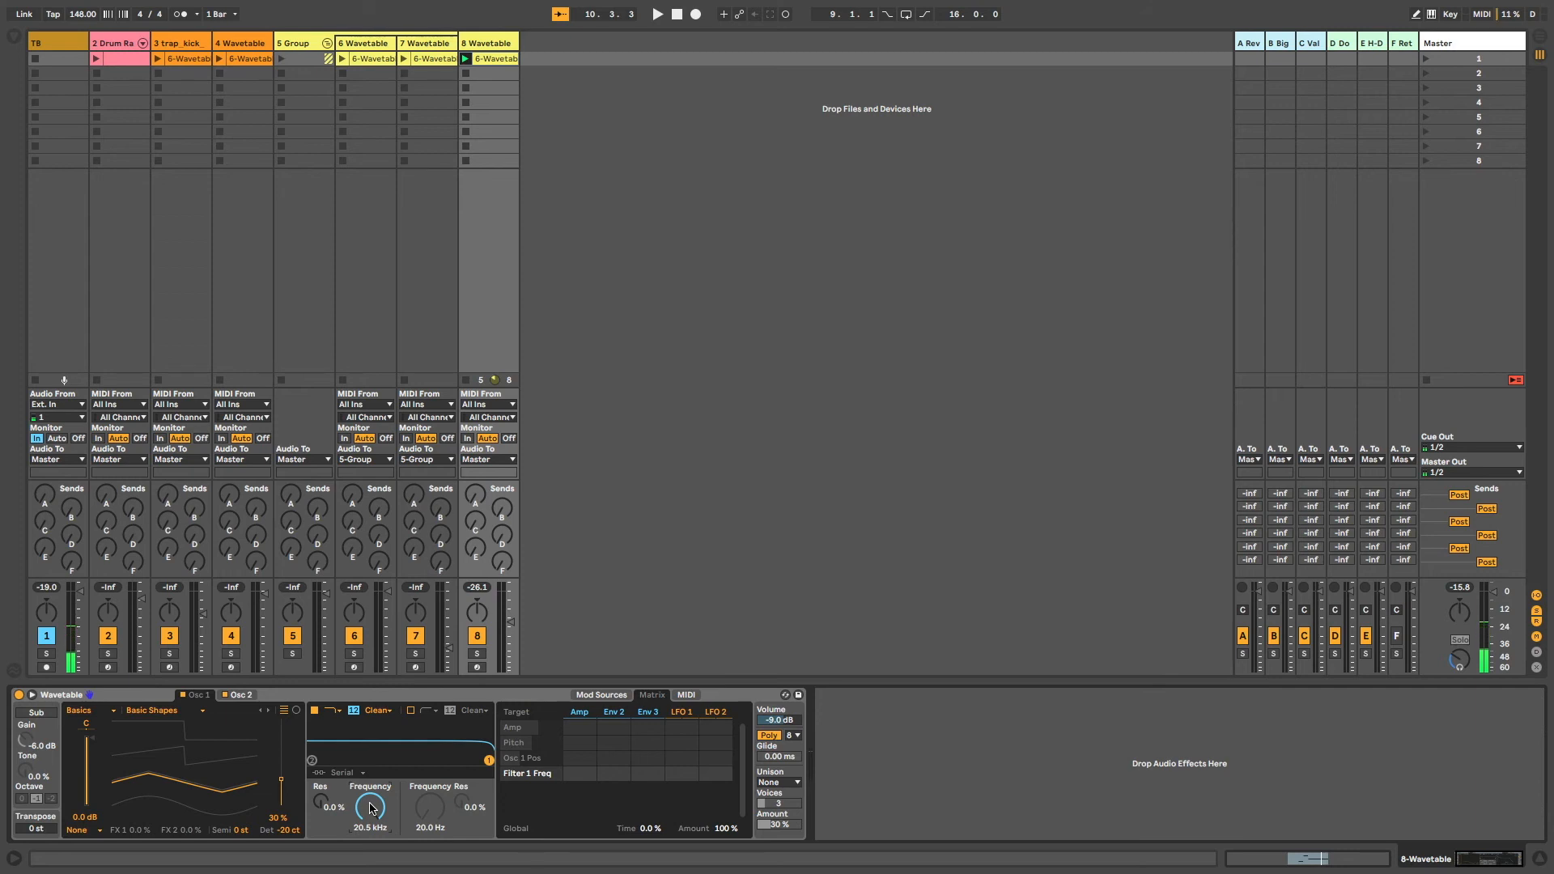
{"action": "left_click", "coordinate": [612, 713]}
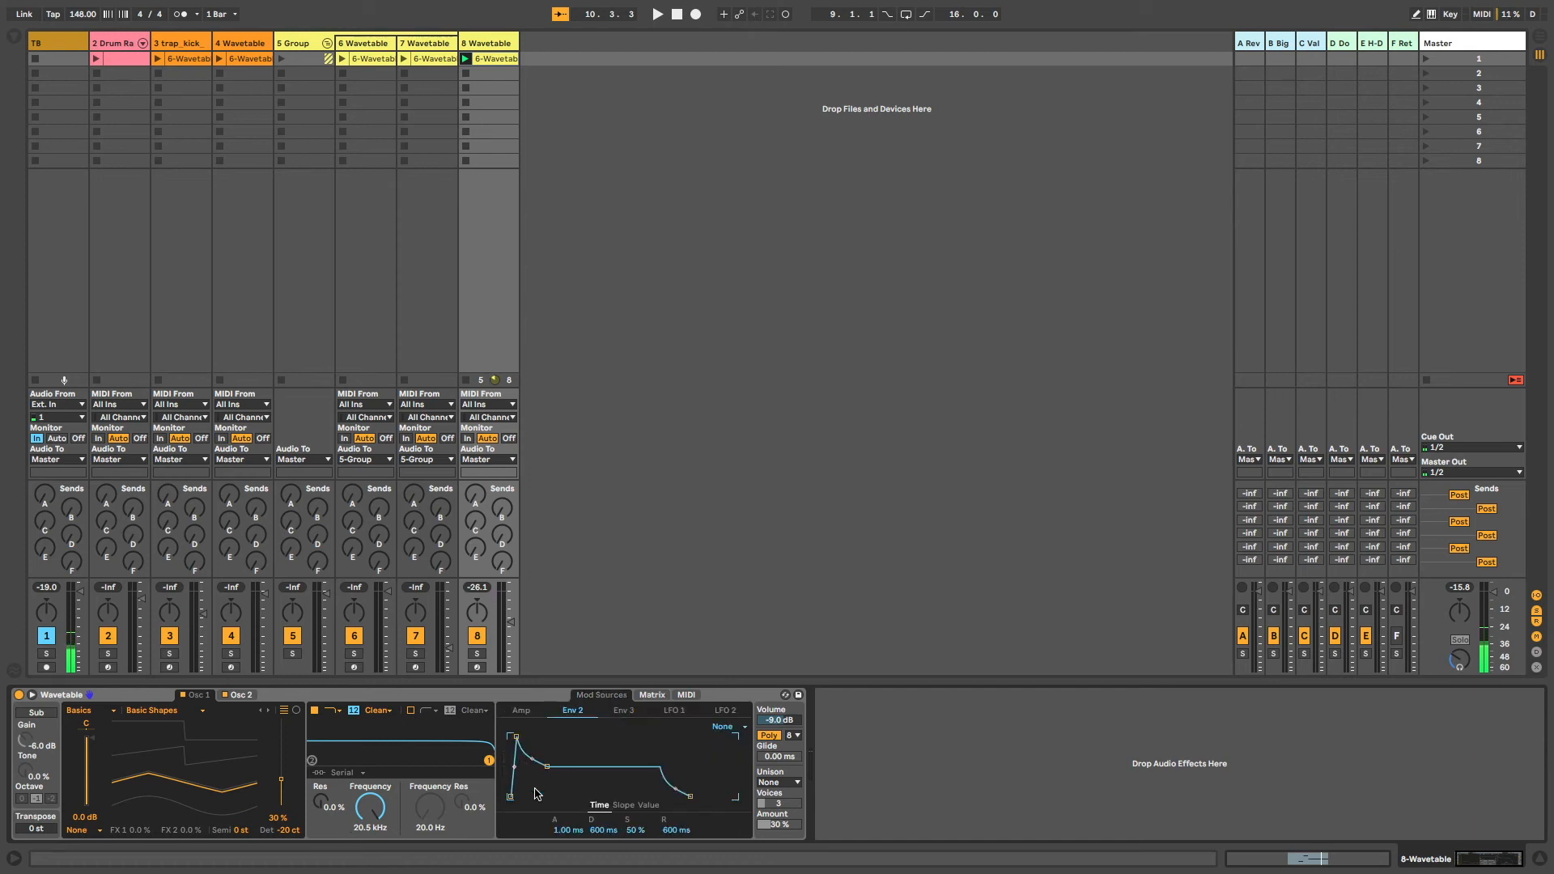
{"action": "left_click", "coordinate": [650, 697]}
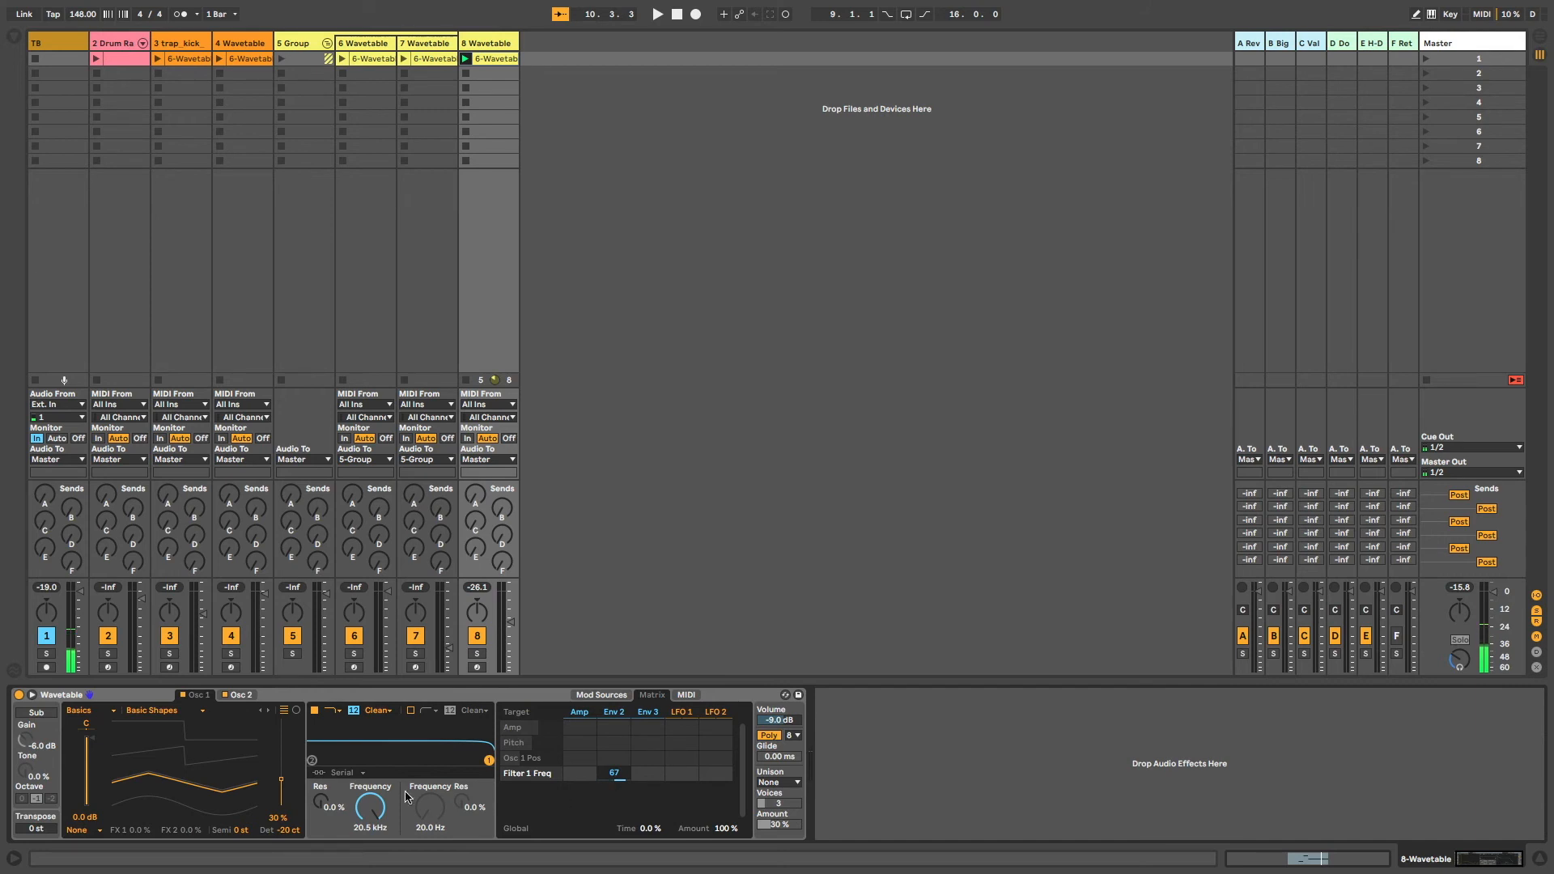
{"action": "left_click_drag", "start_coordinate": [370, 806], "coordinate": [370, 870]}
{"action": "key", "text": "space"}
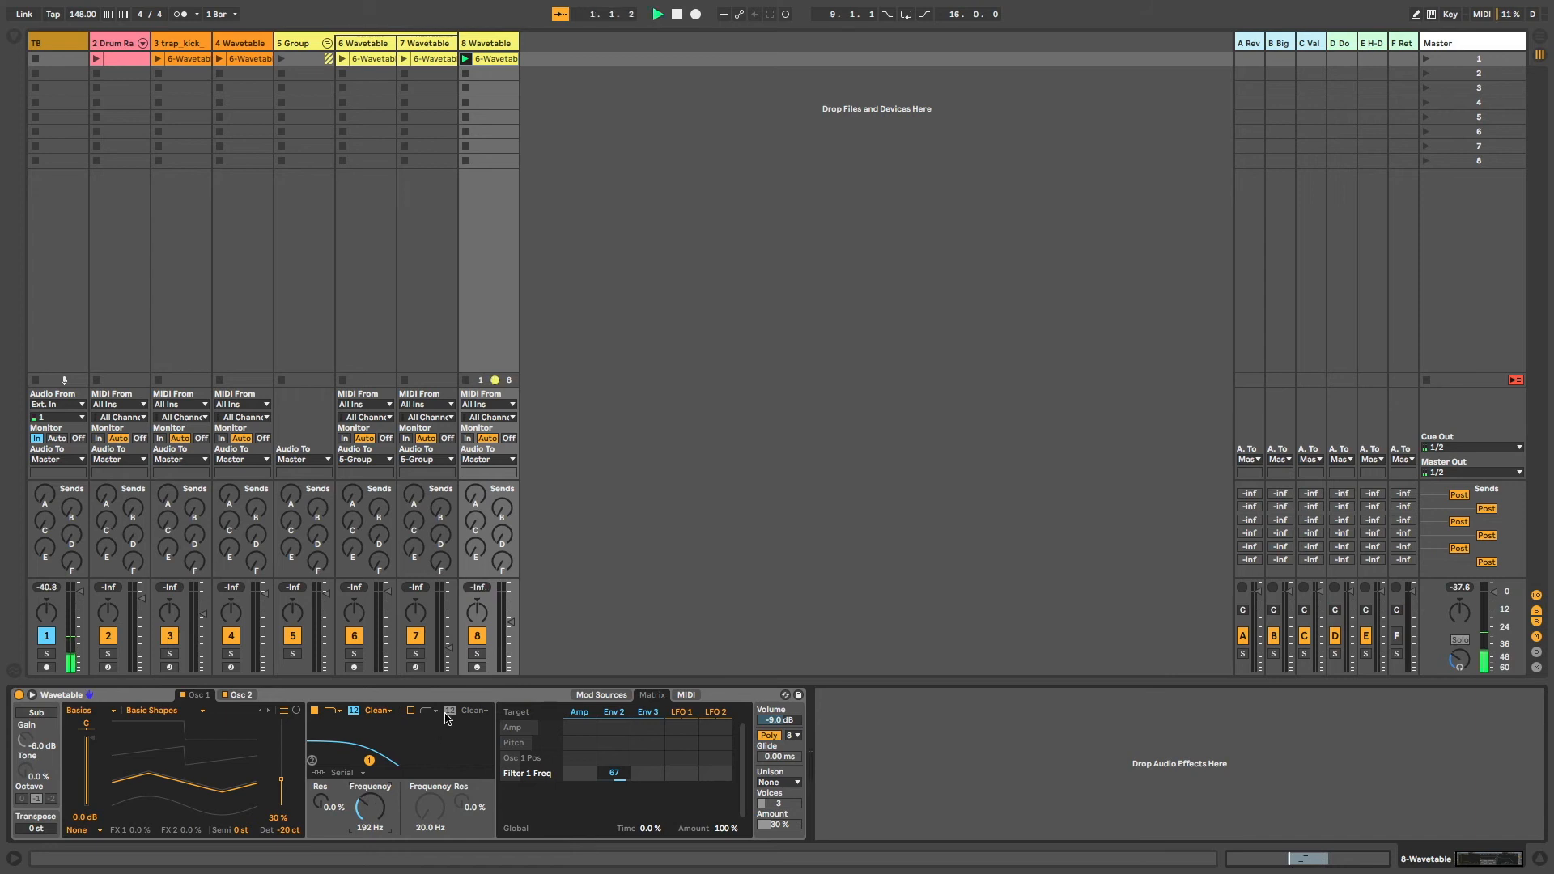
{"action": "left_click_drag", "start_coordinate": [376, 806], "coordinate": [376, 812]}
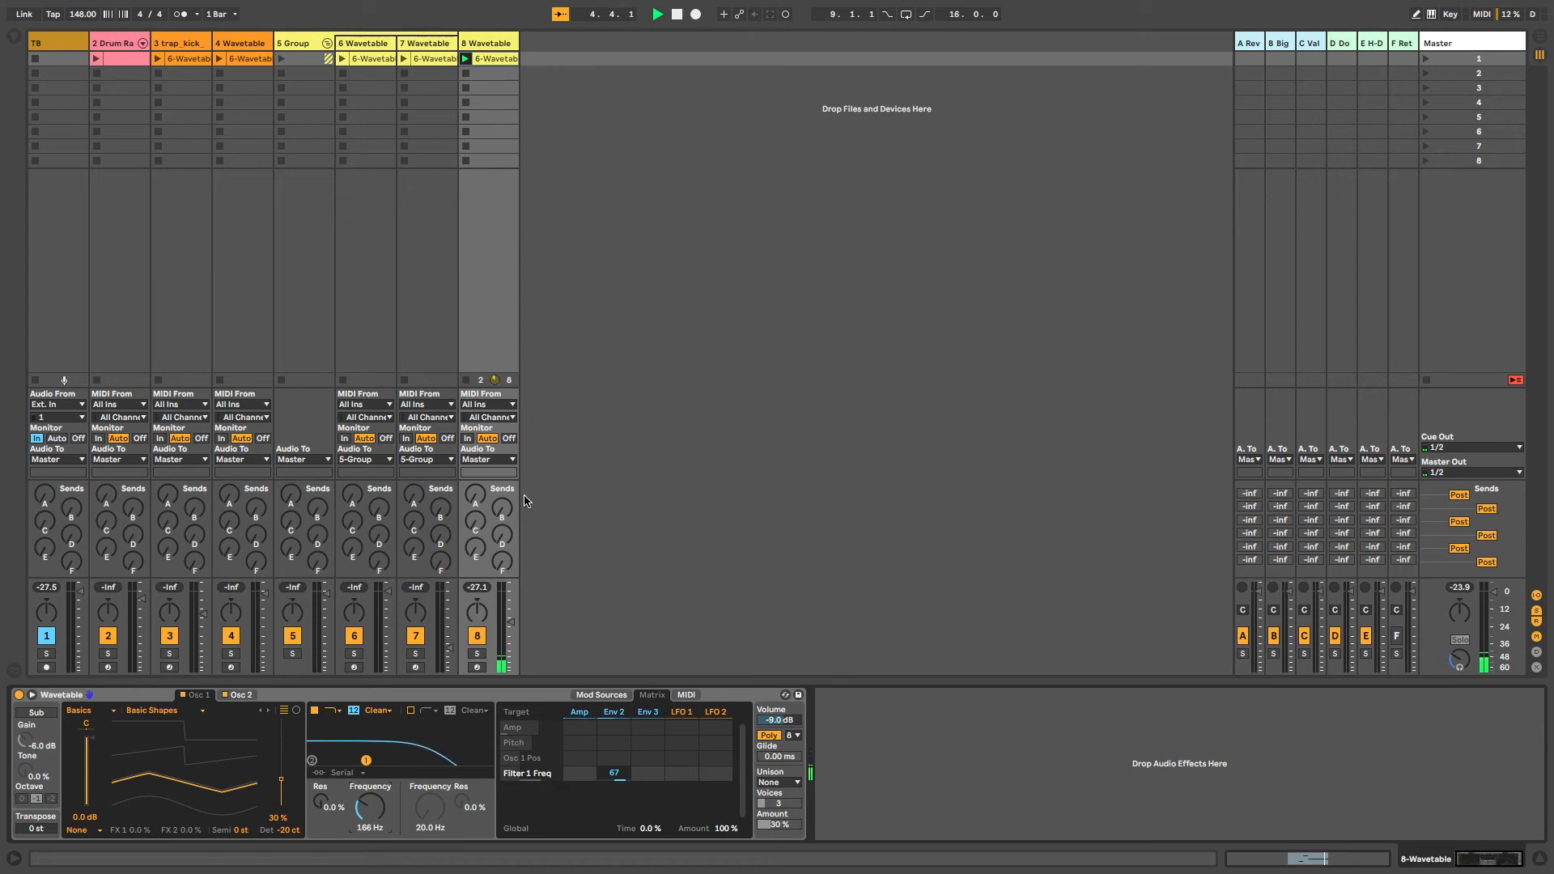
Add a Saturator after the Wavetable on track 8, with drive at 13.7 dB and output at -11.3 dB
{"action": "key", "text": "super+alt+b"}
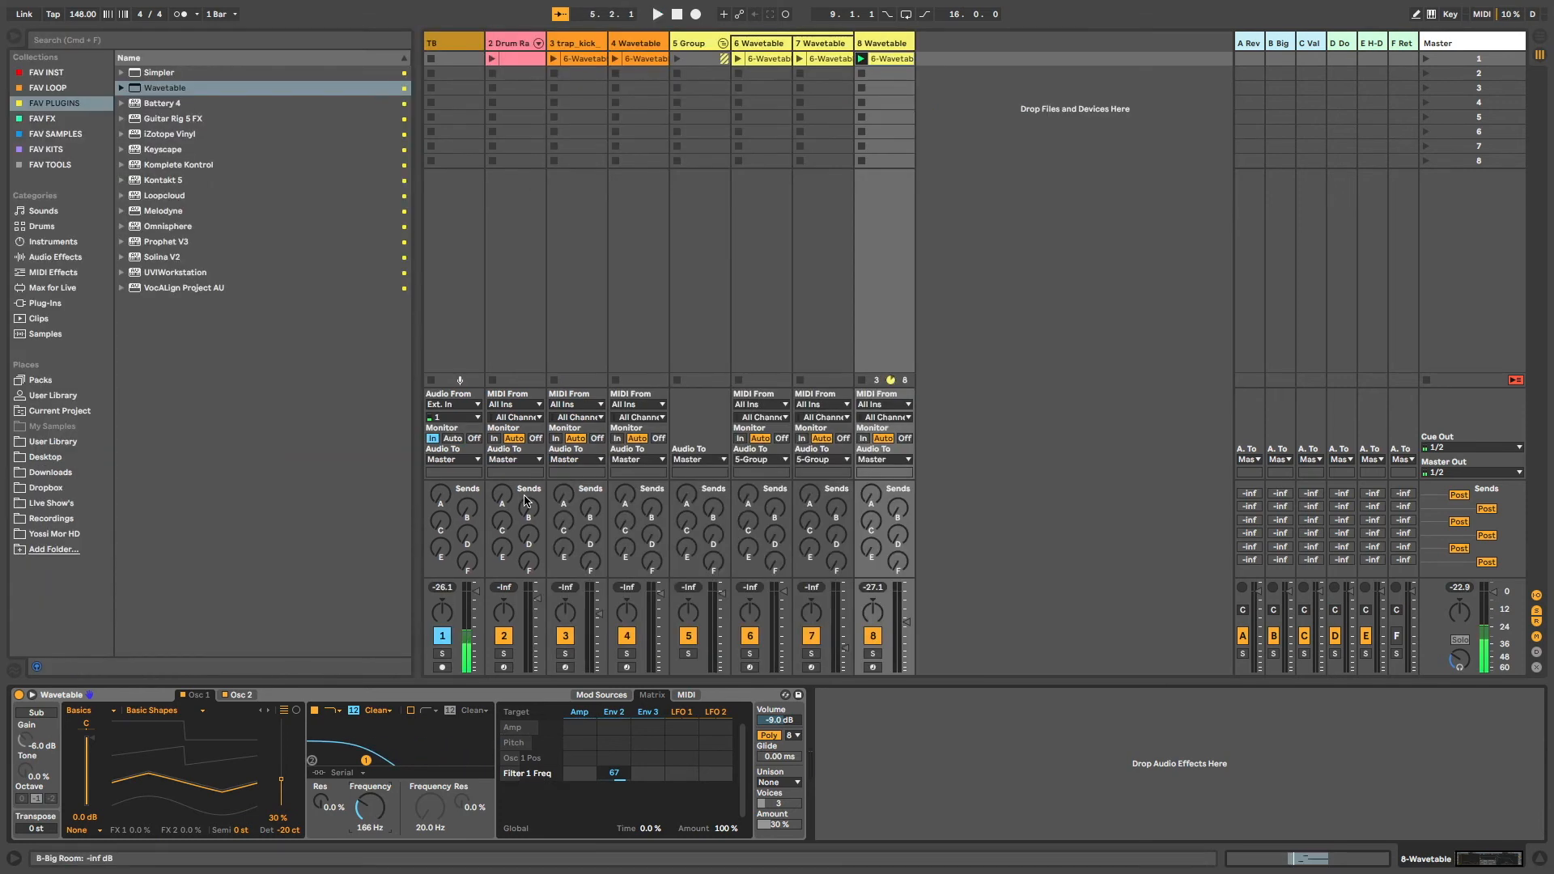
{"action": "left_click", "coordinate": [42, 119]}
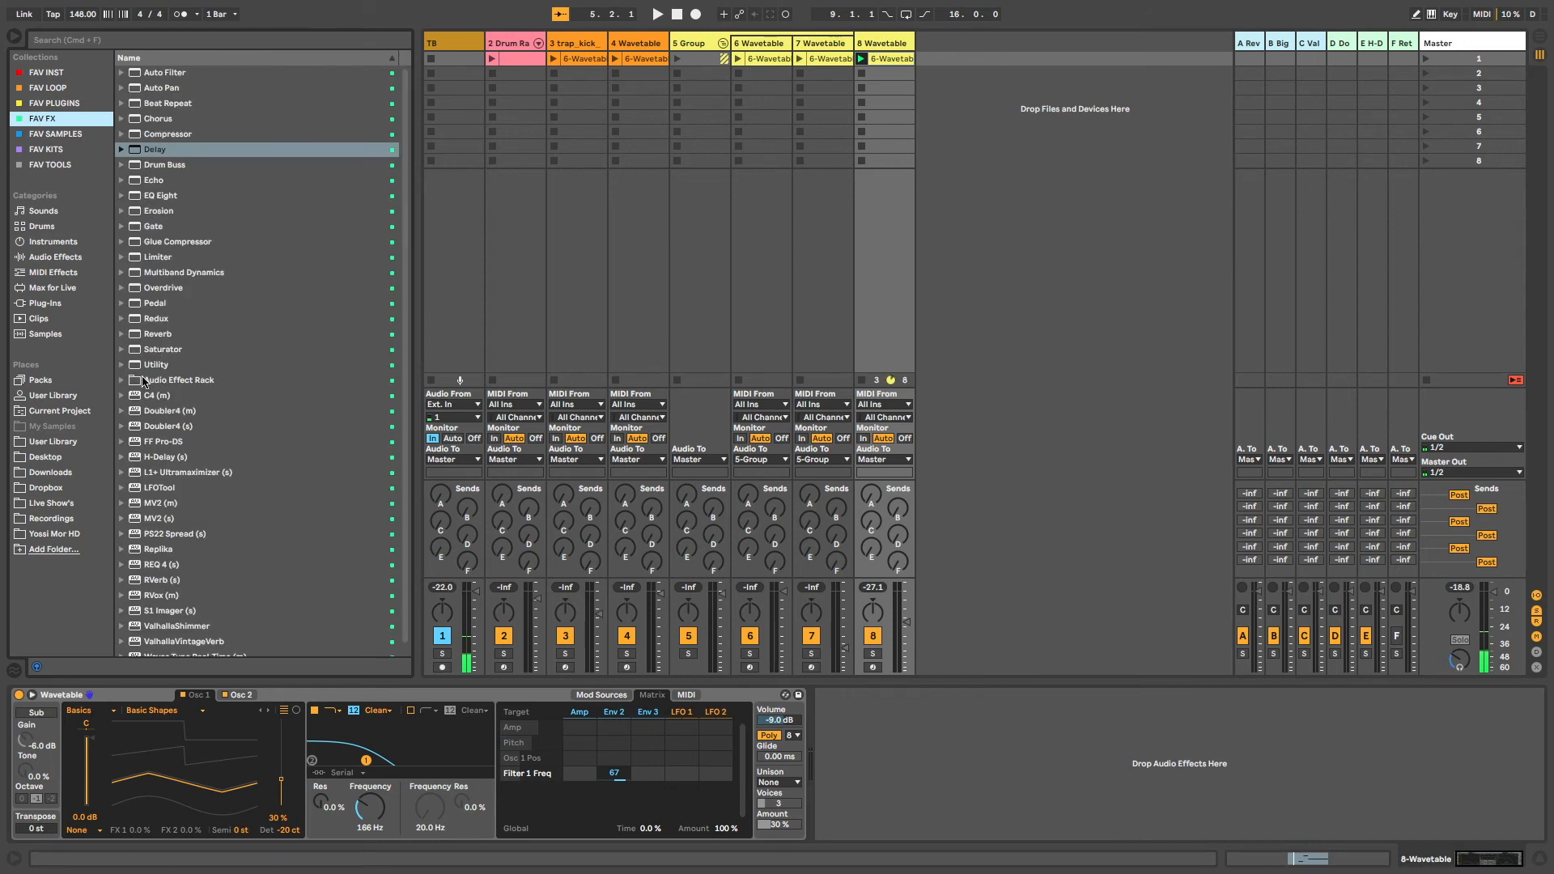
{"action": "double_click", "coordinate": [154, 349]}
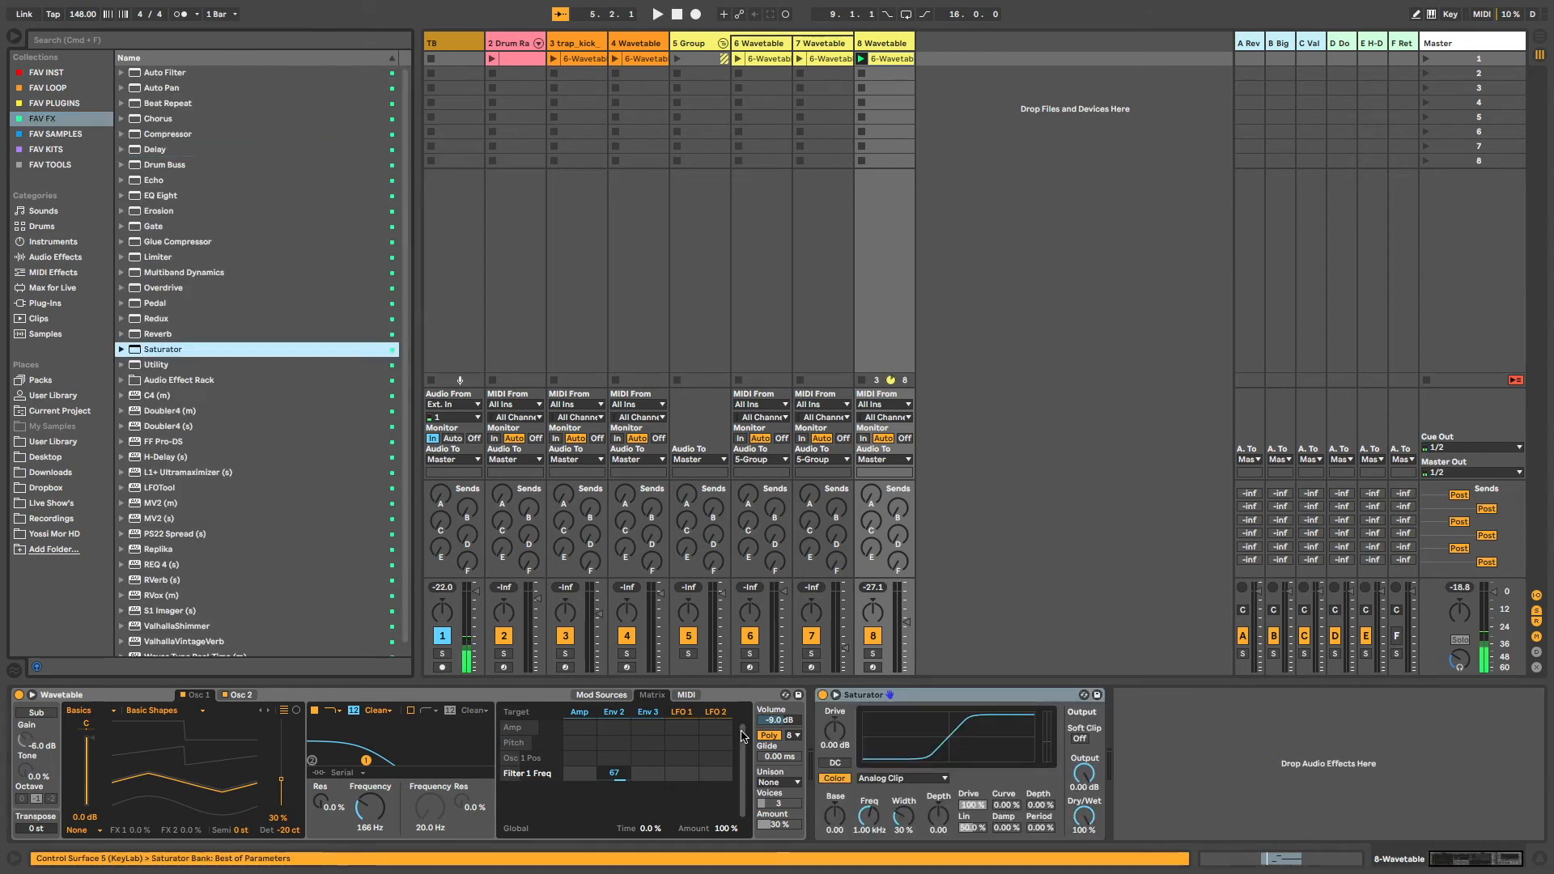
{"action": "key", "text": "super+alt+b"}
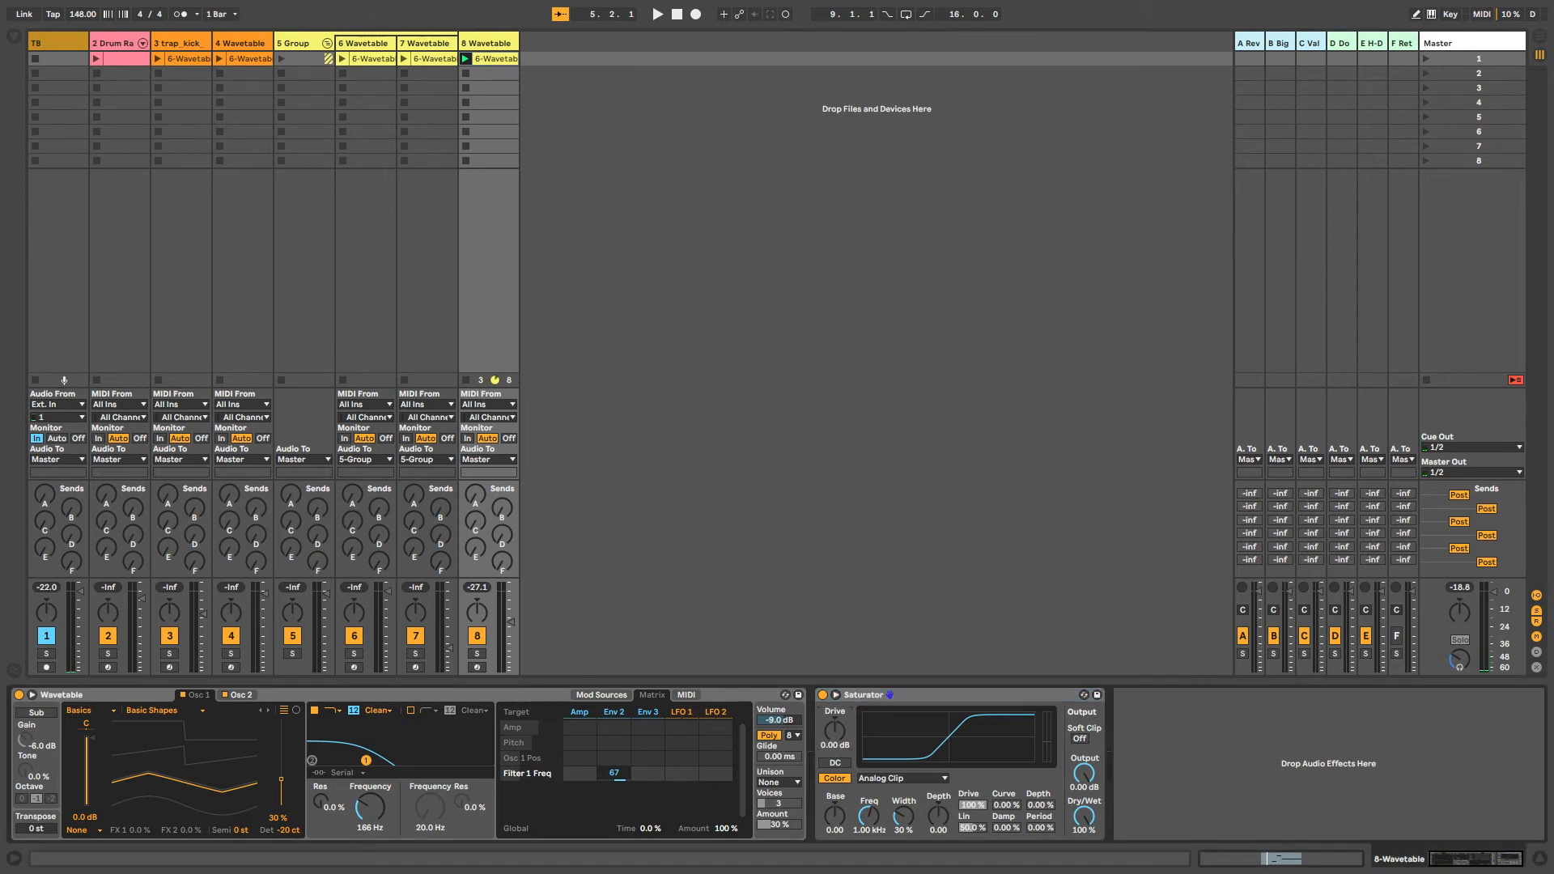
{"action": "left_click_drag", "start_coordinate": [834, 730], "coordinate": [835, 720]}
{"action": "key", "text": "space"}
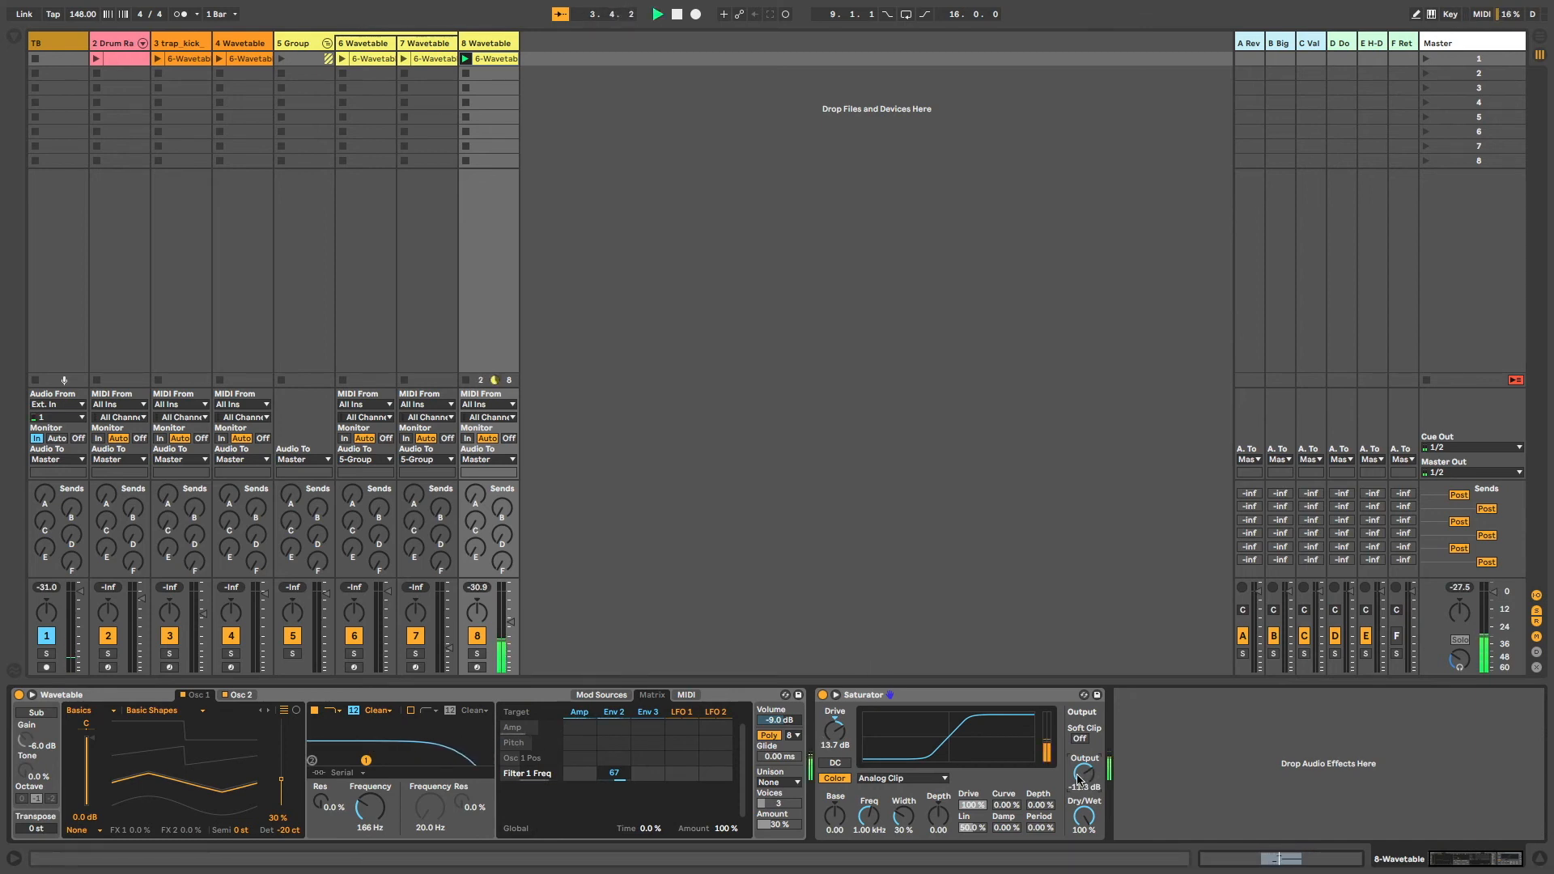
Add an EQ Eight after the Saturator and move its low-cut band to 808 Hz while the clip plays
{"action": "key", "text": "super+alt+b"}
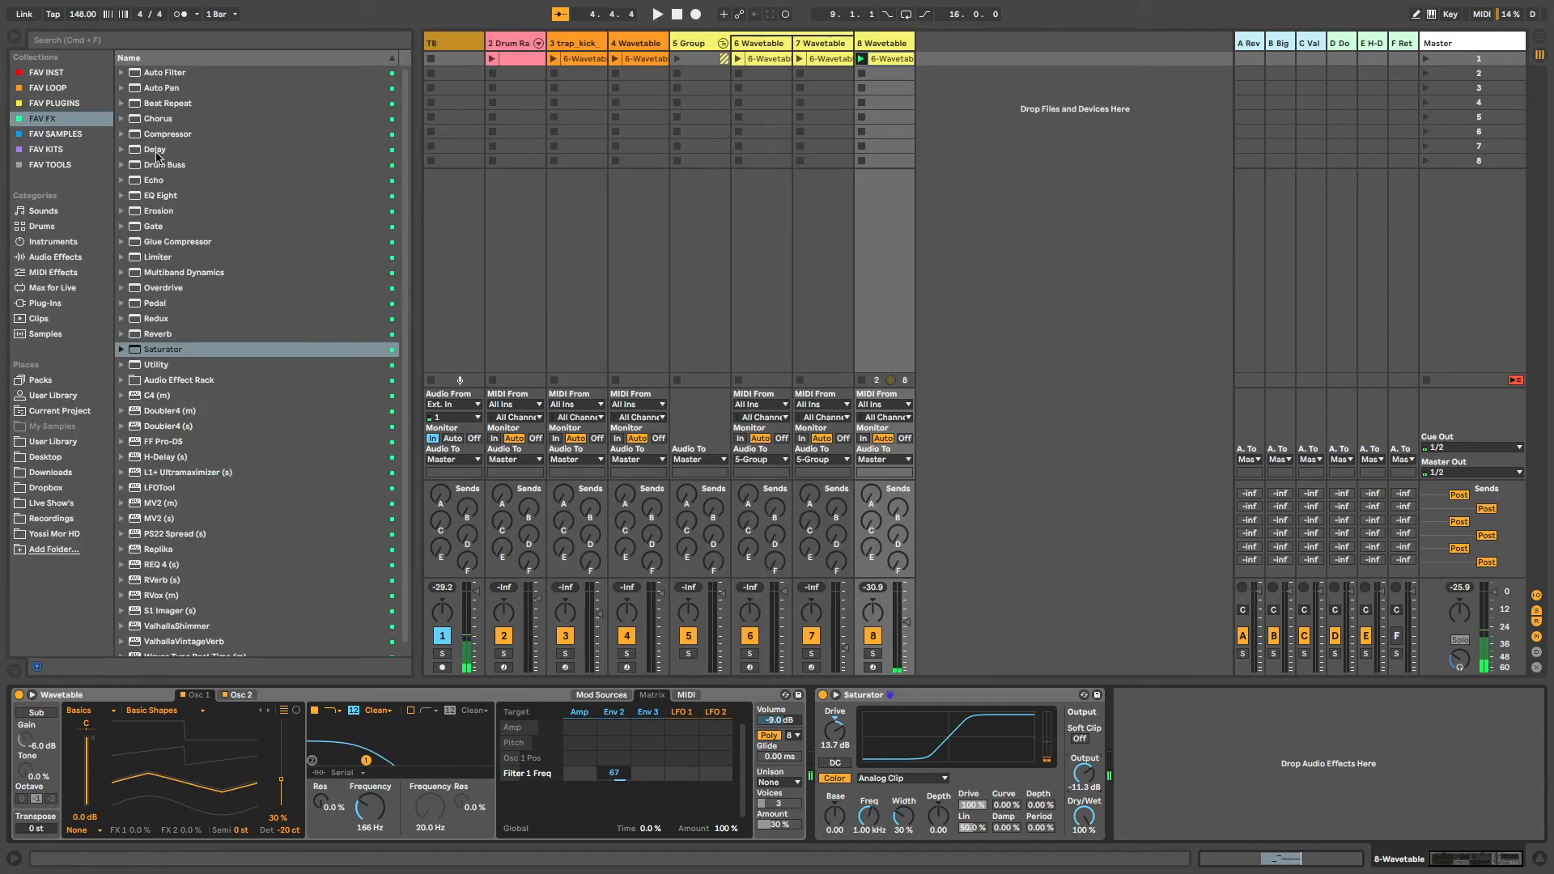
{"action": "left_click", "coordinate": [151, 195]}
{"action": "left_click_drag", "start_coordinate": [151, 195], "coordinate": [1311, 761]}
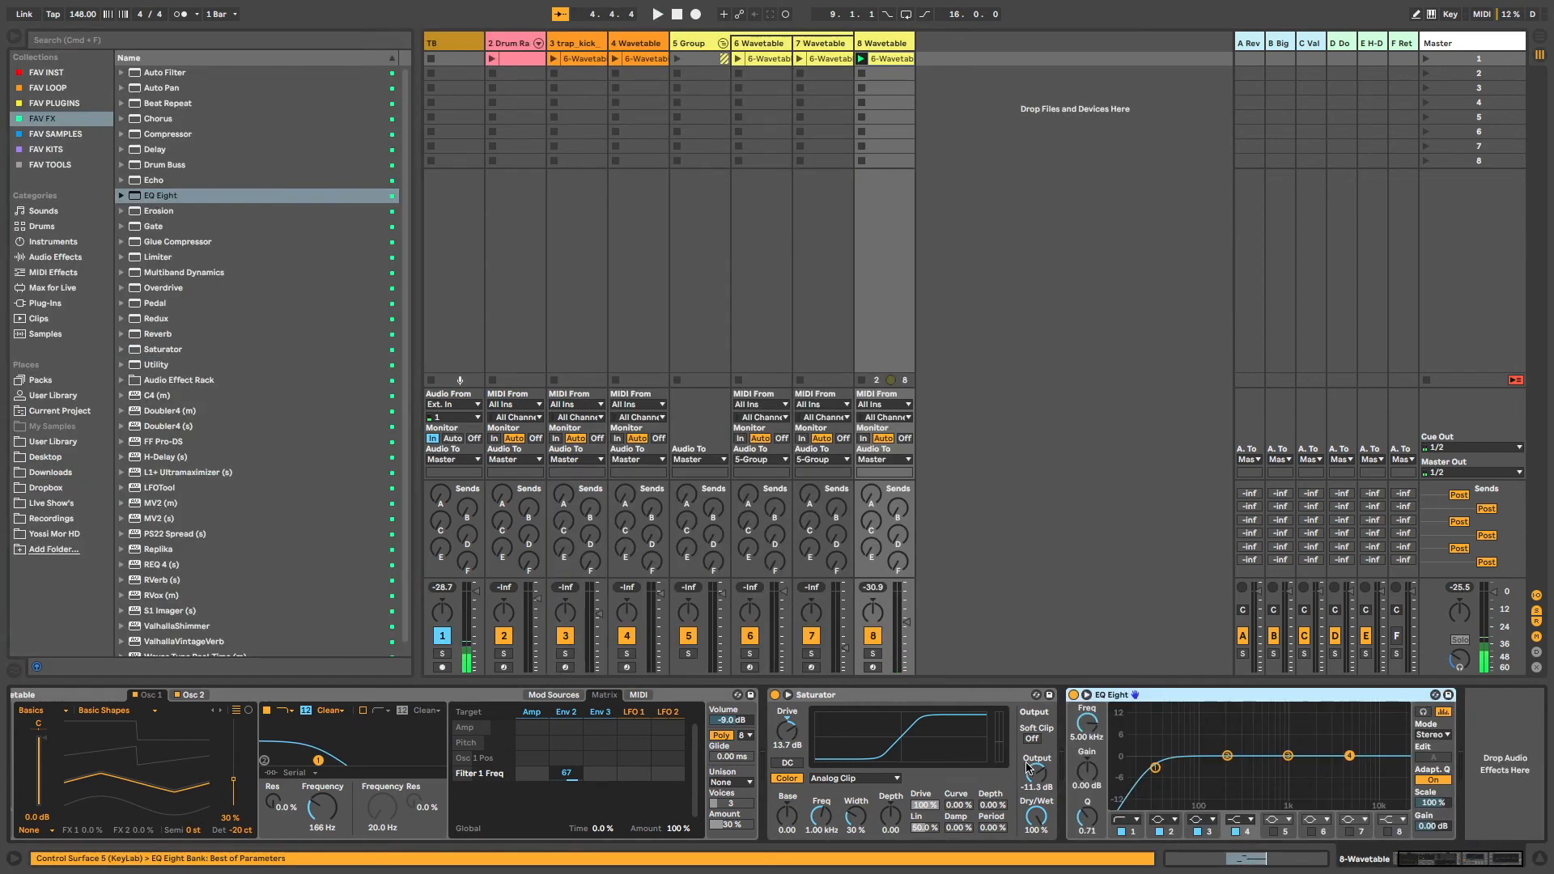
{"action": "left_click_drag", "start_coordinate": [1154, 767], "coordinate": [1285, 766]}
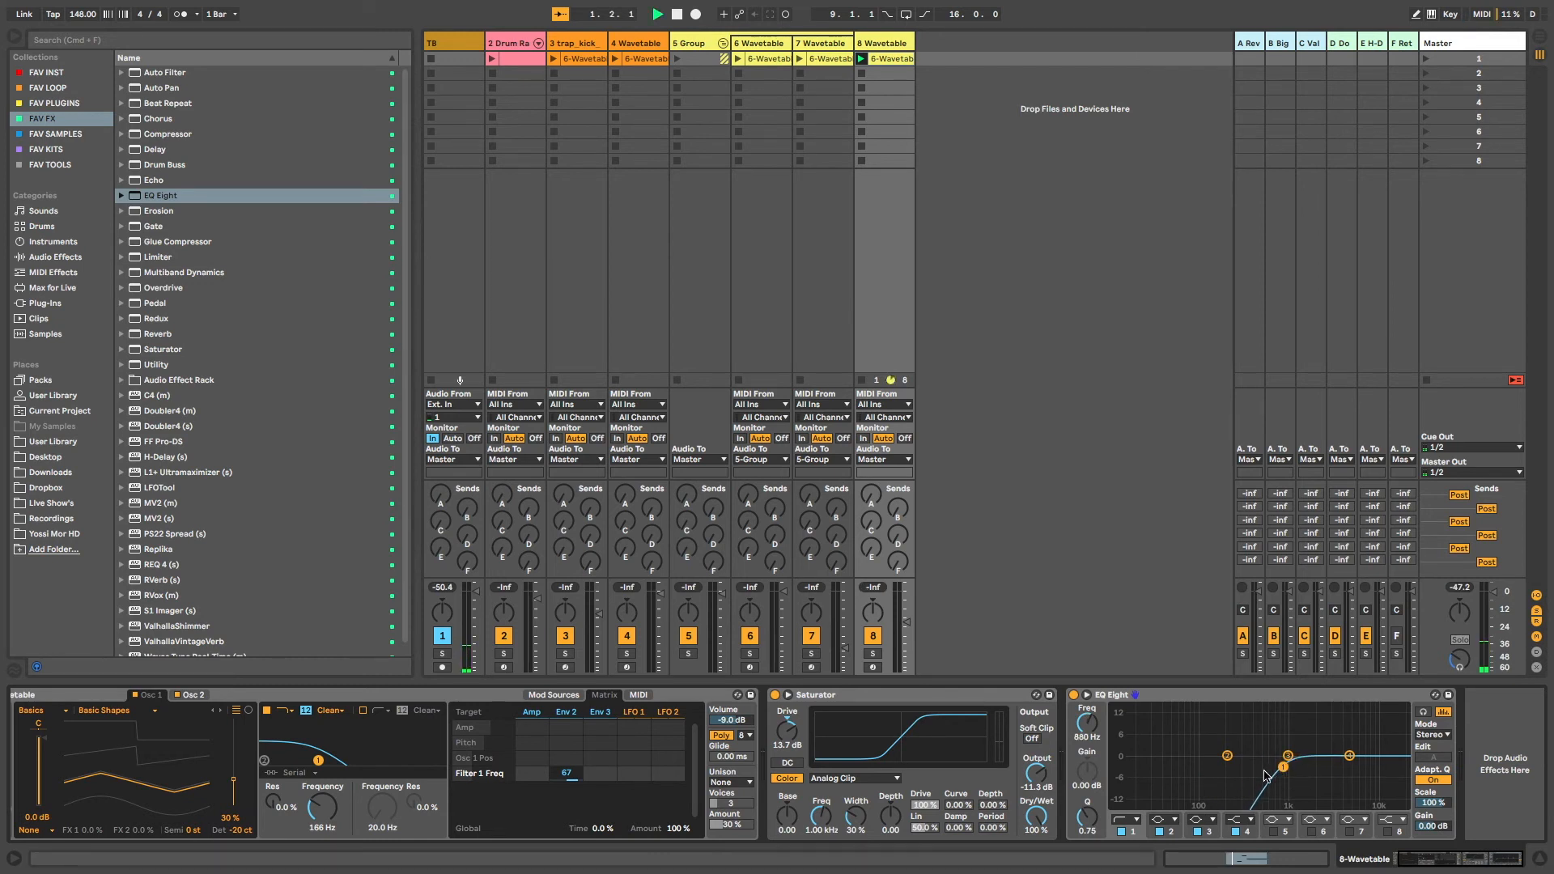
{"action": "key", "text": "space"}
{"action": "left_click_drag", "start_coordinate": [1284, 766], "coordinate": [1279, 767]}
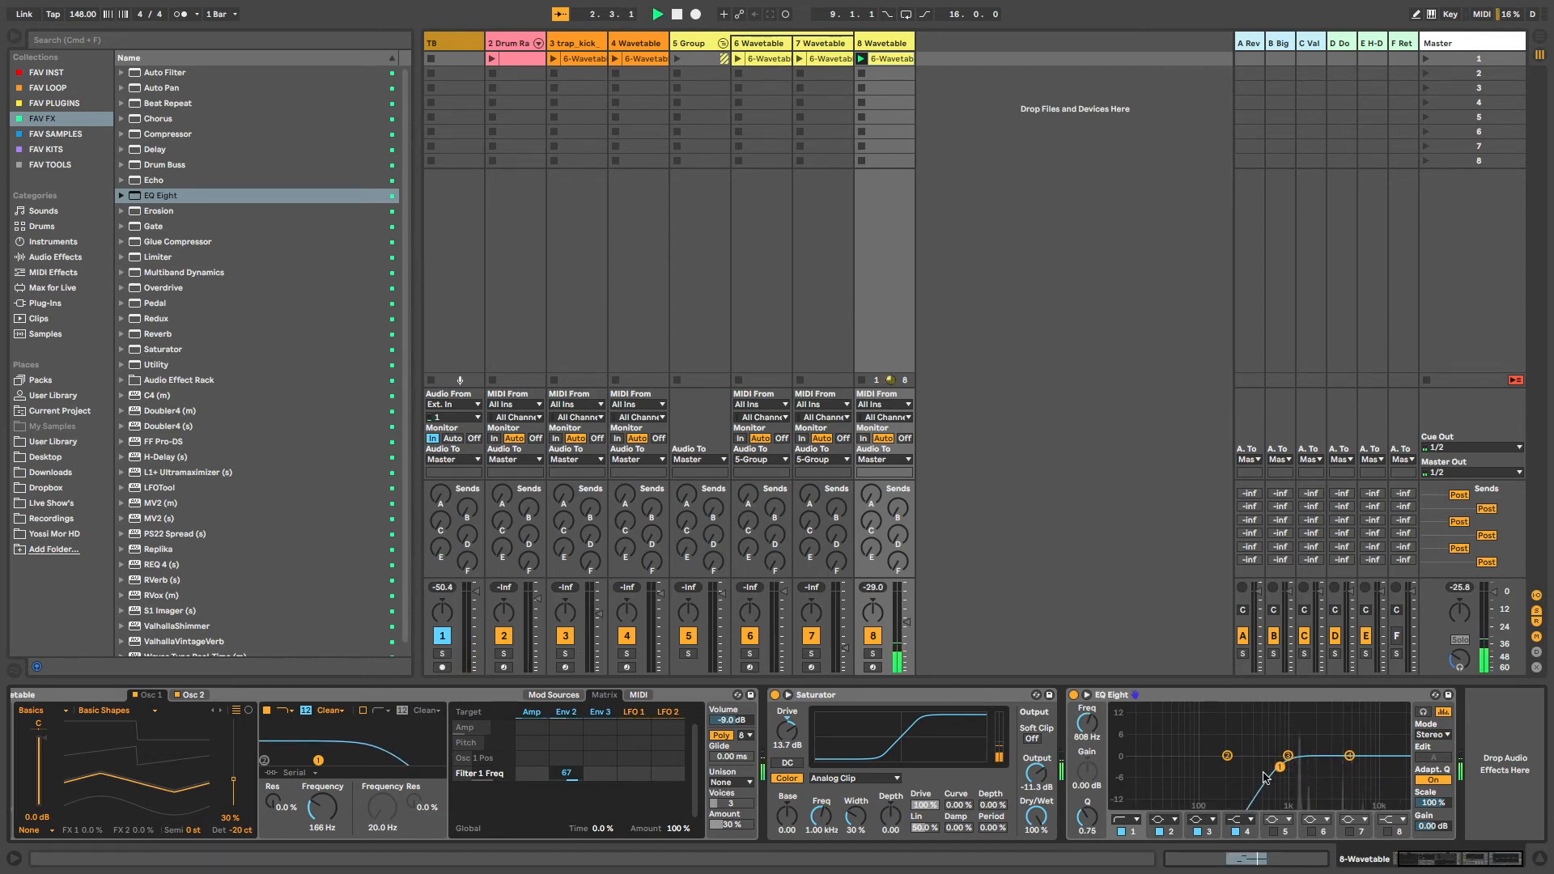
Add an Auto Filter after the EQ Eight on track 8, set to the PRD circuit with 2.90 dB of drive
{"action": "key", "text": "space"}
{"action": "double_click", "coordinate": [165, 73]}
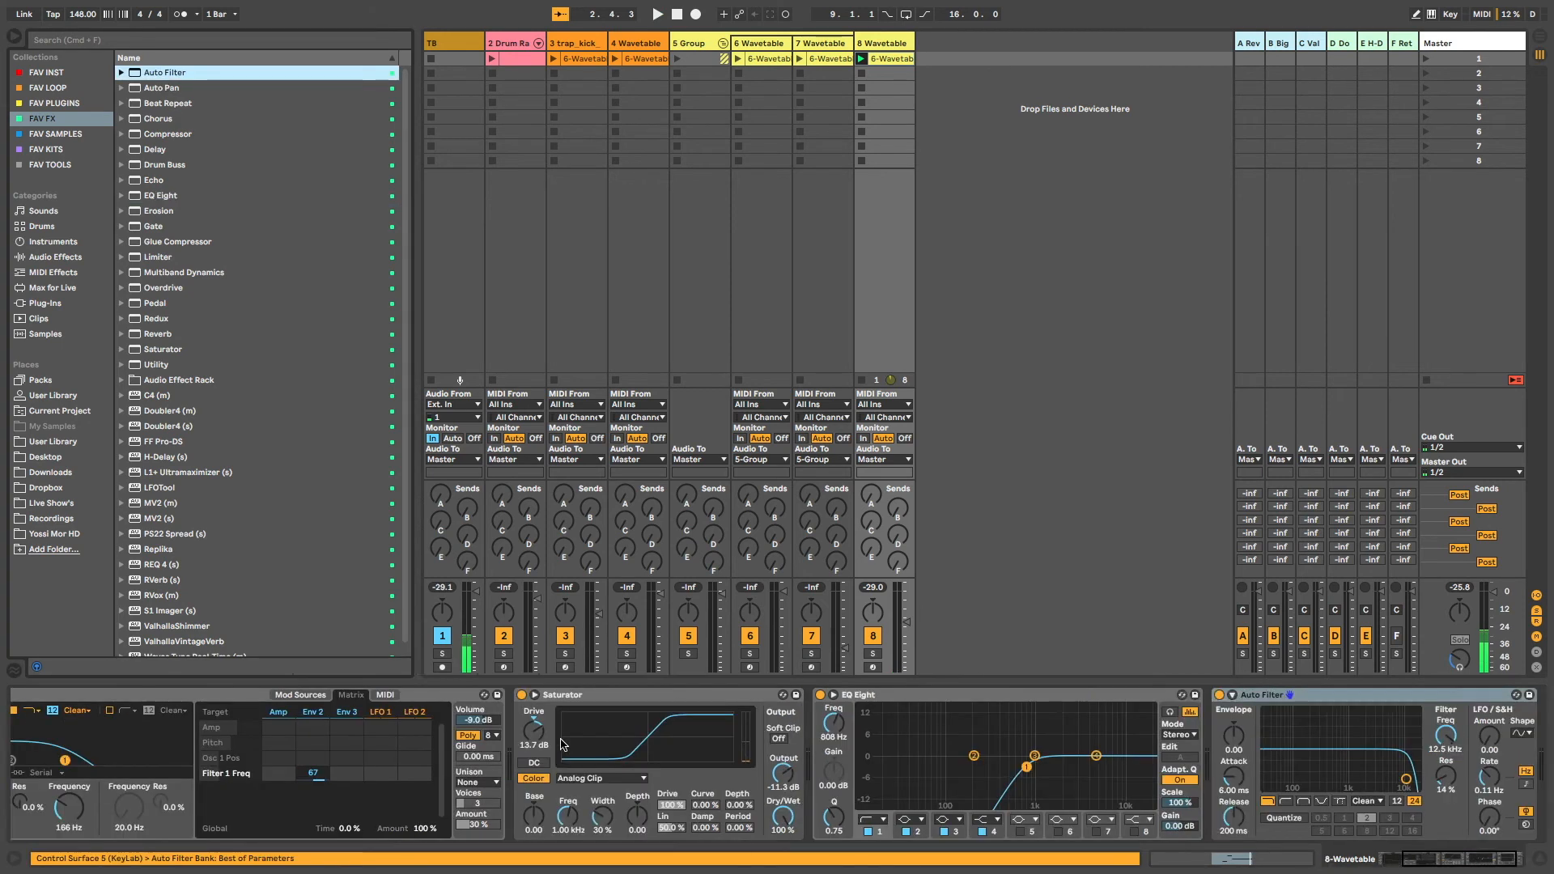
{"action": "left_click", "coordinate": [1286, 800]}
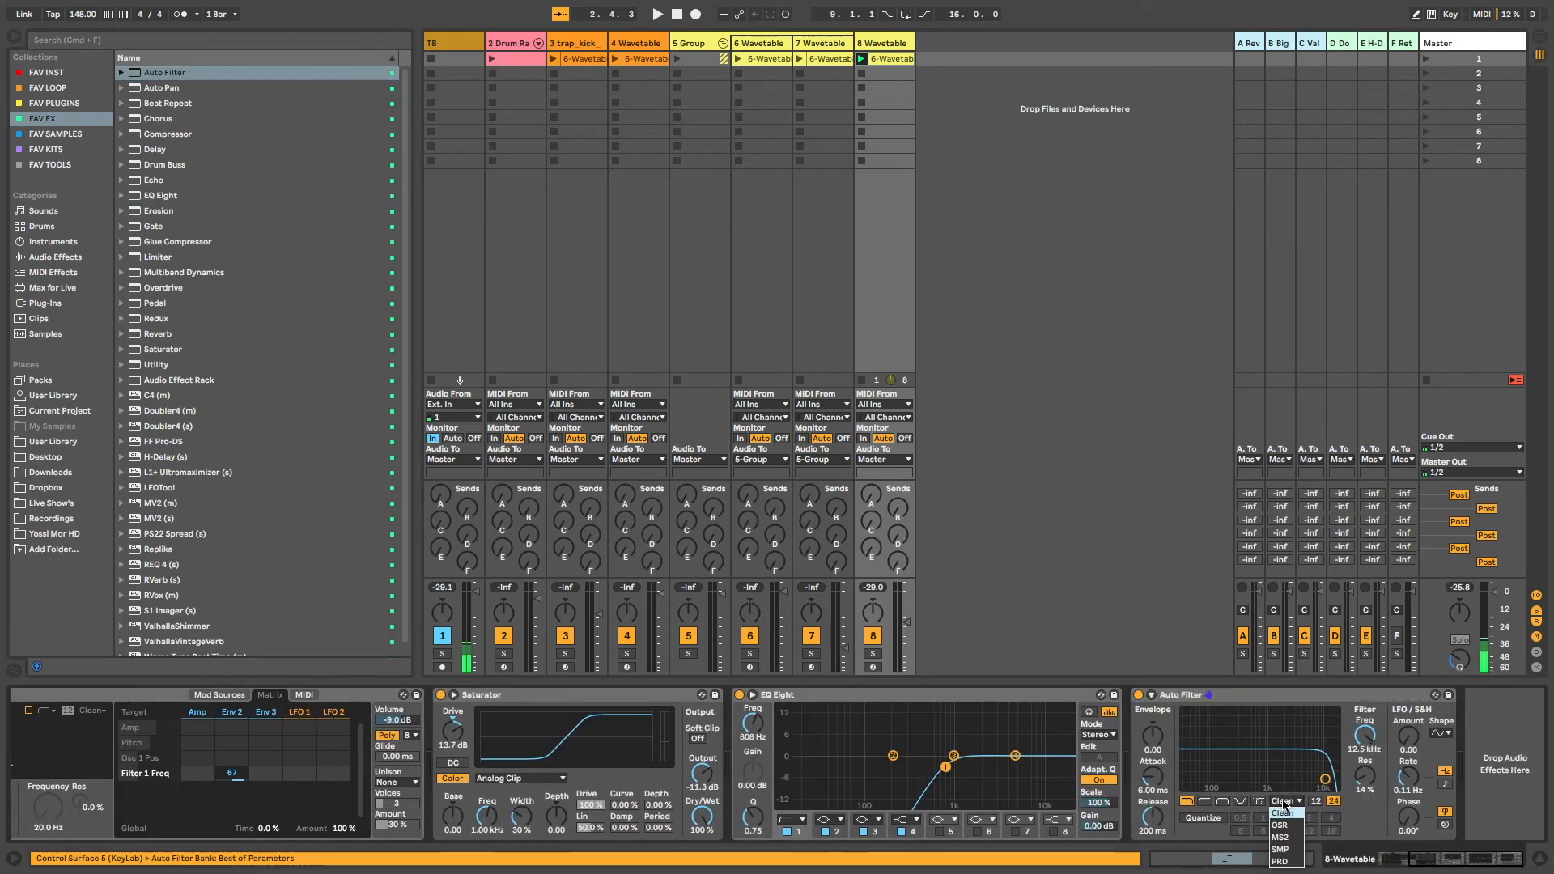
{"action": "left_click", "coordinate": [1304, 838]}
{"action": "key", "text": "space"}
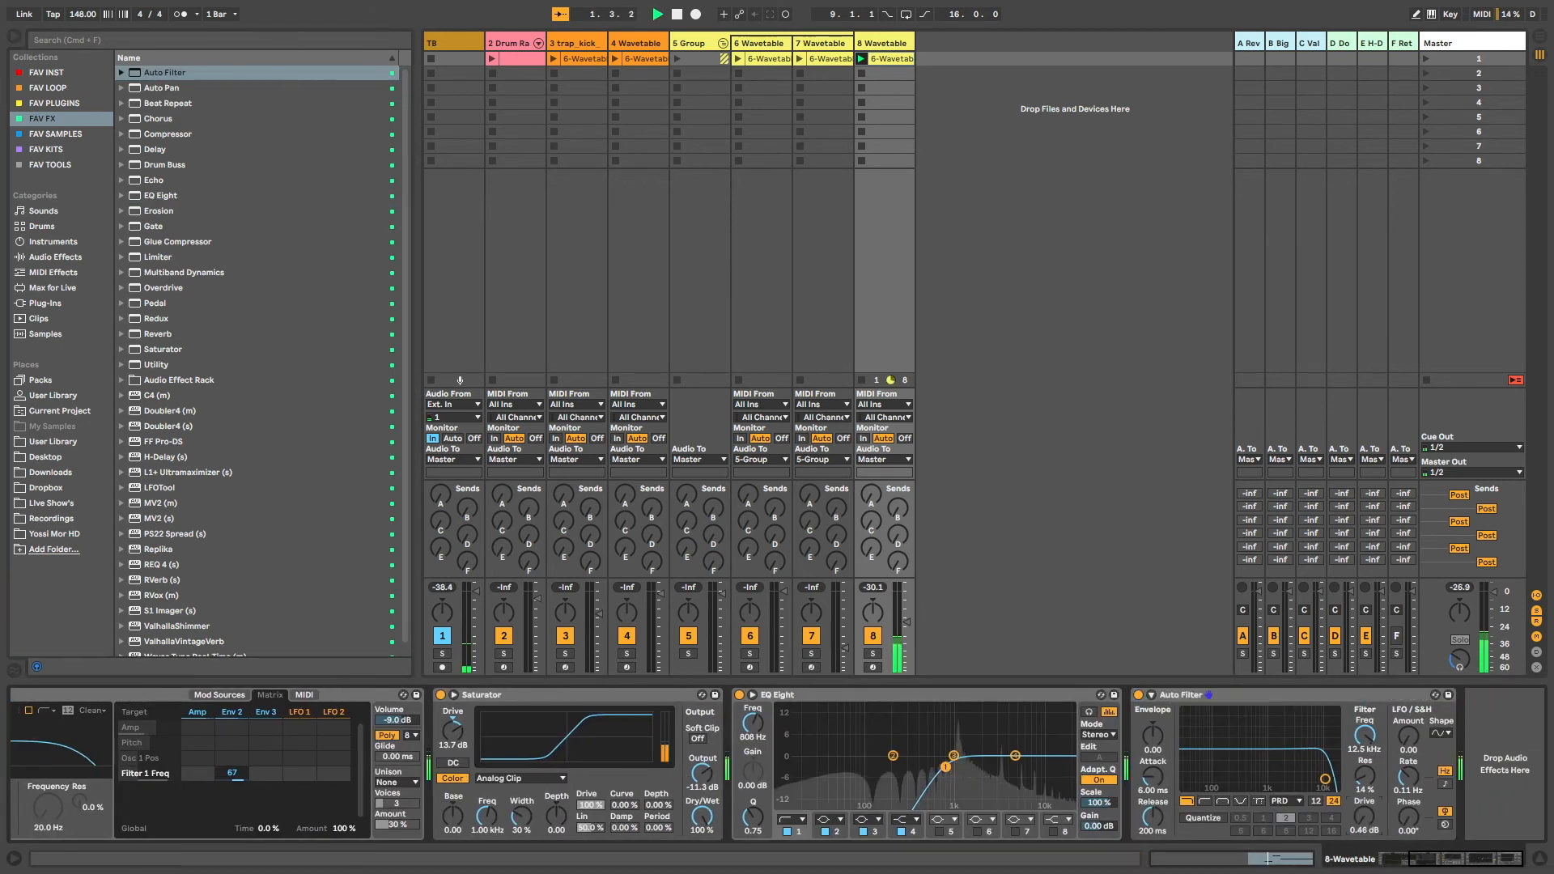
{"action": "mouse_move", "coordinate": [1362, 819]}
{"action": "left_mouse_down"}
{"action": "mouse_move", "coordinate": [1362, 802]}
{"action": "mouse_move", "coordinate": [1362, 821]}
{"action": "left_mouse_up"}
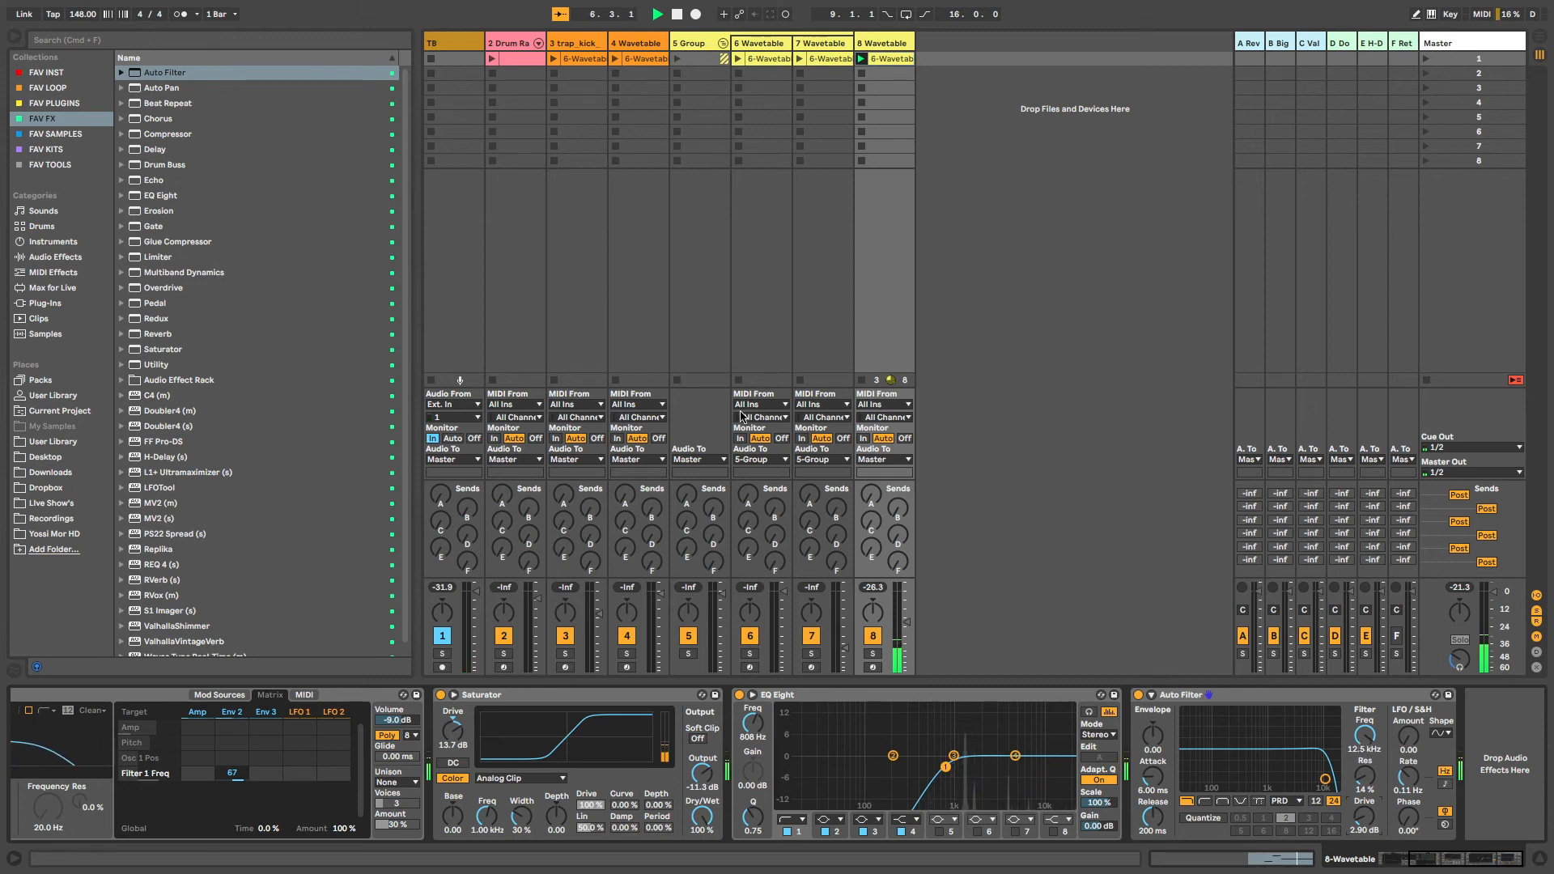
Add a Compressor after the Auto Filter on track 8 and play the clip through it
{"action": "left_click", "coordinate": [164, 134]}
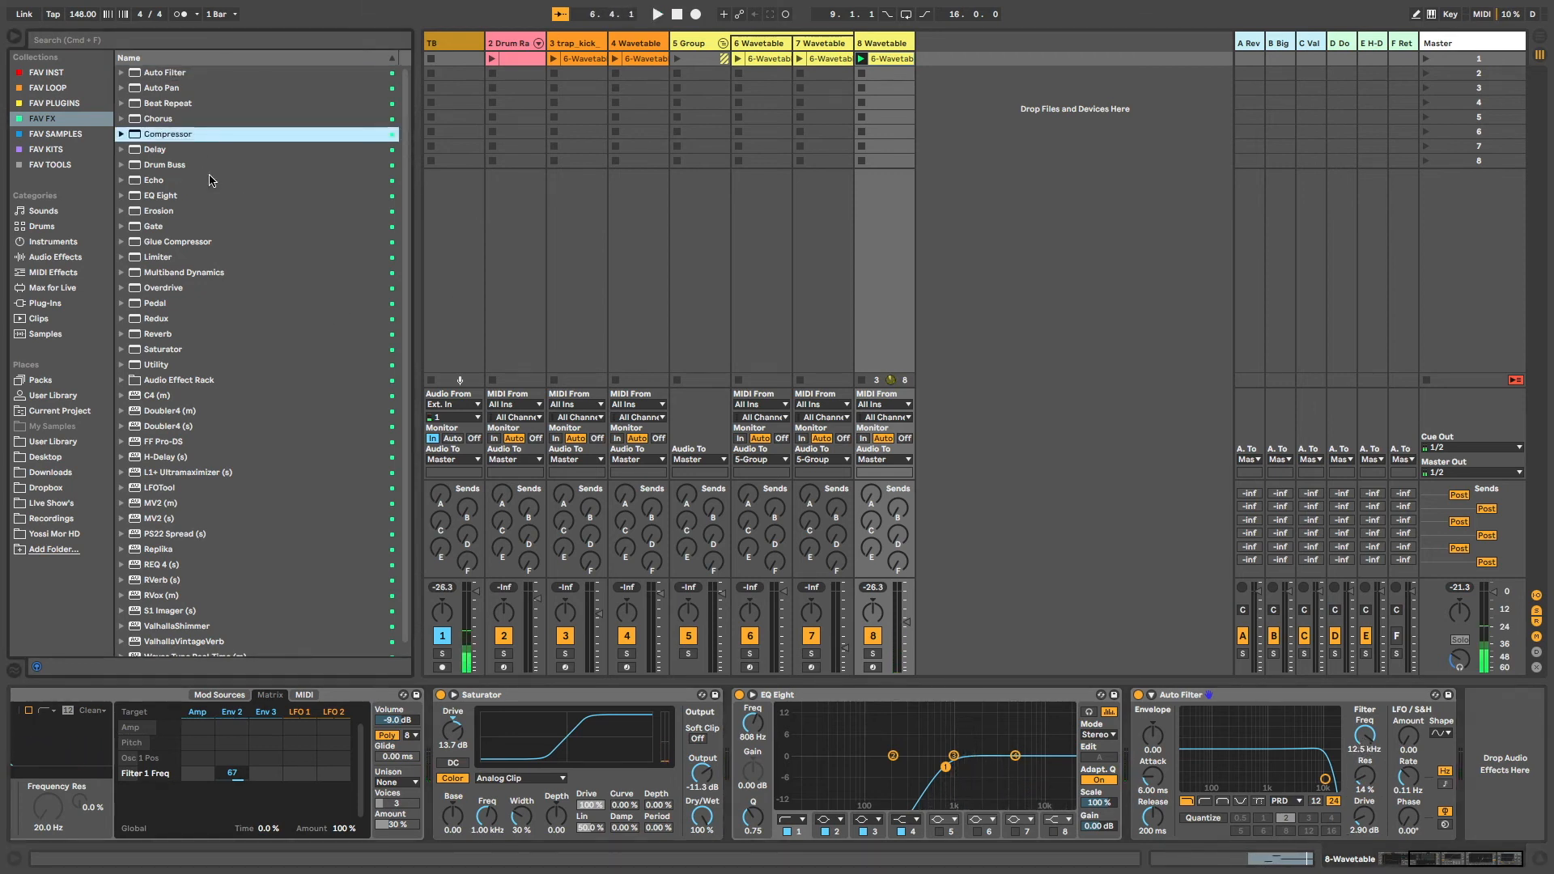
{"action": "key", "text": "Return"}
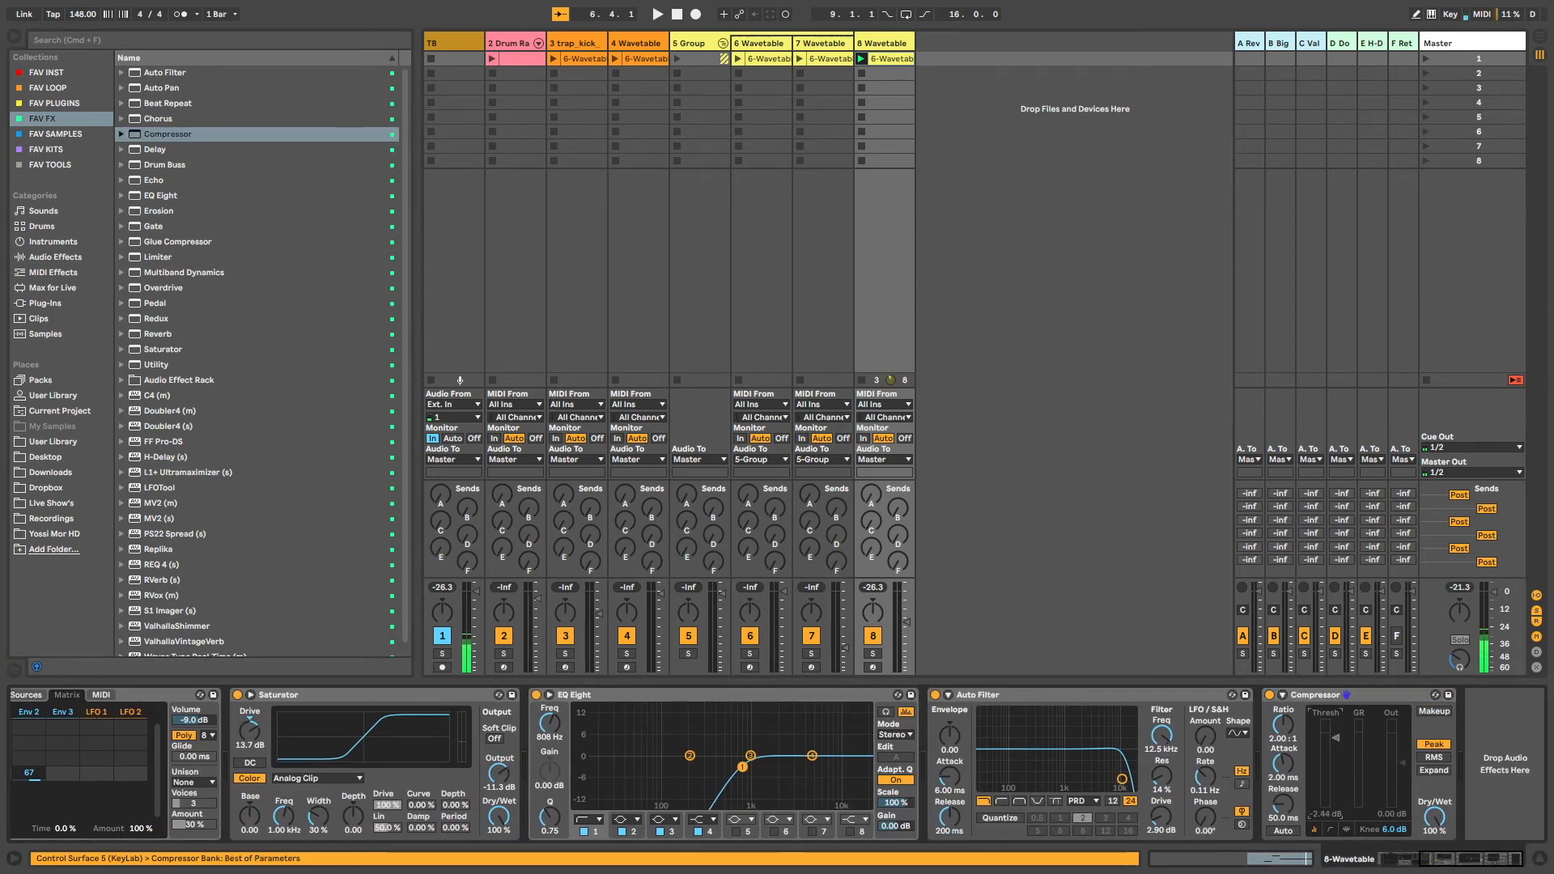
{"action": "key", "text": "space"}
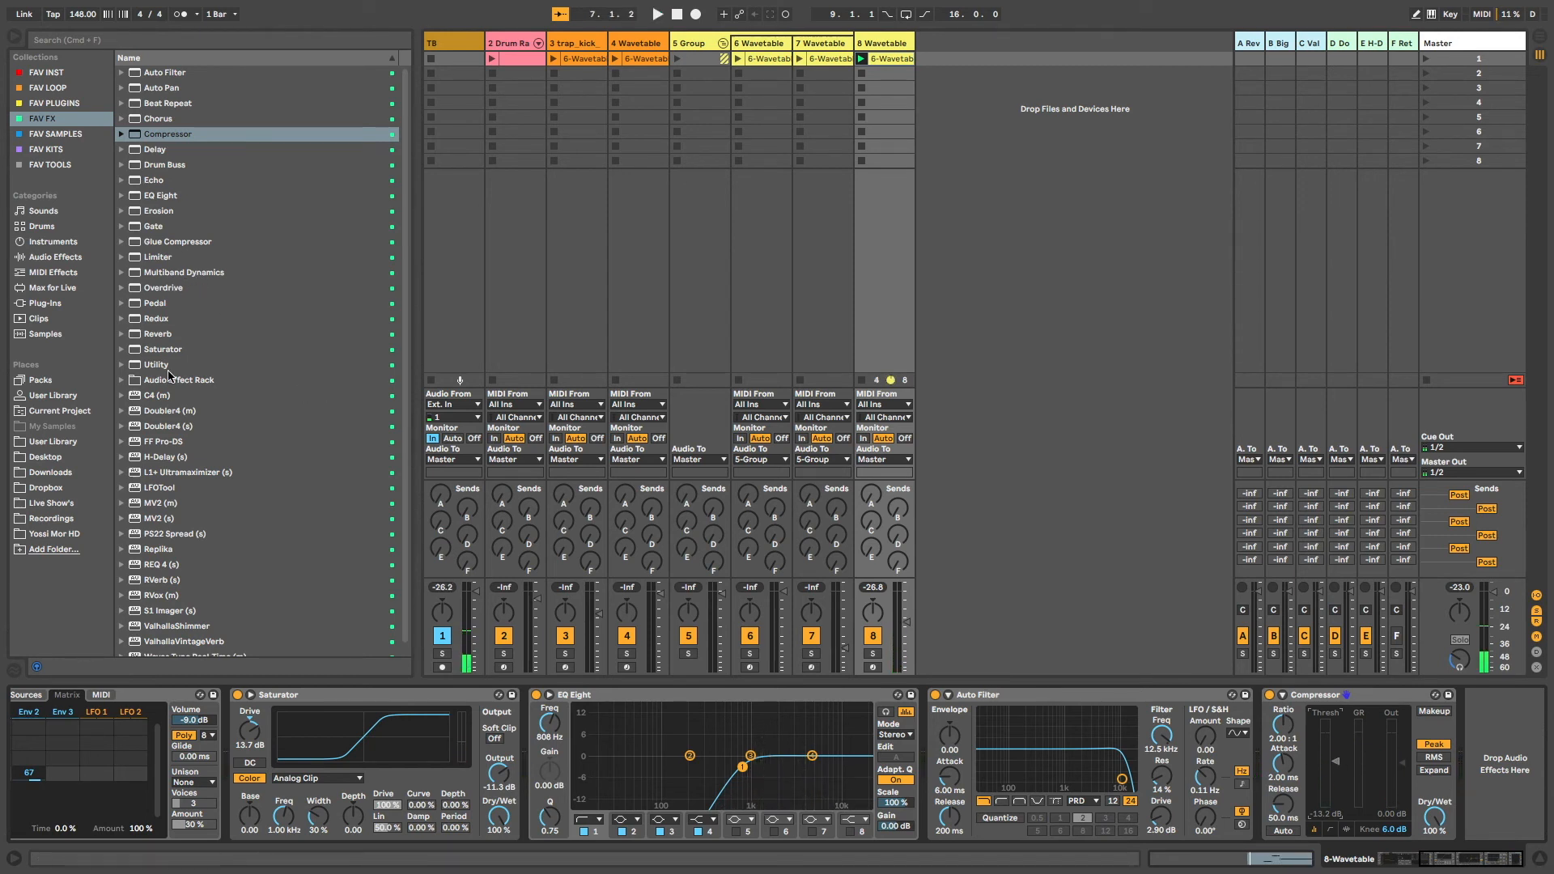
Add a Reverb after the Compressor with a 13.0 ms predelay, 6.30 s decay time and 25% dry/wet
{"action": "scroll", "coordinate": [165, 379], "scroll_direction": "down", "scroll_amount": 2}
{"action": "scroll", "coordinate": [149, 503], "scroll_direction": "up", "scroll_amount": 2}
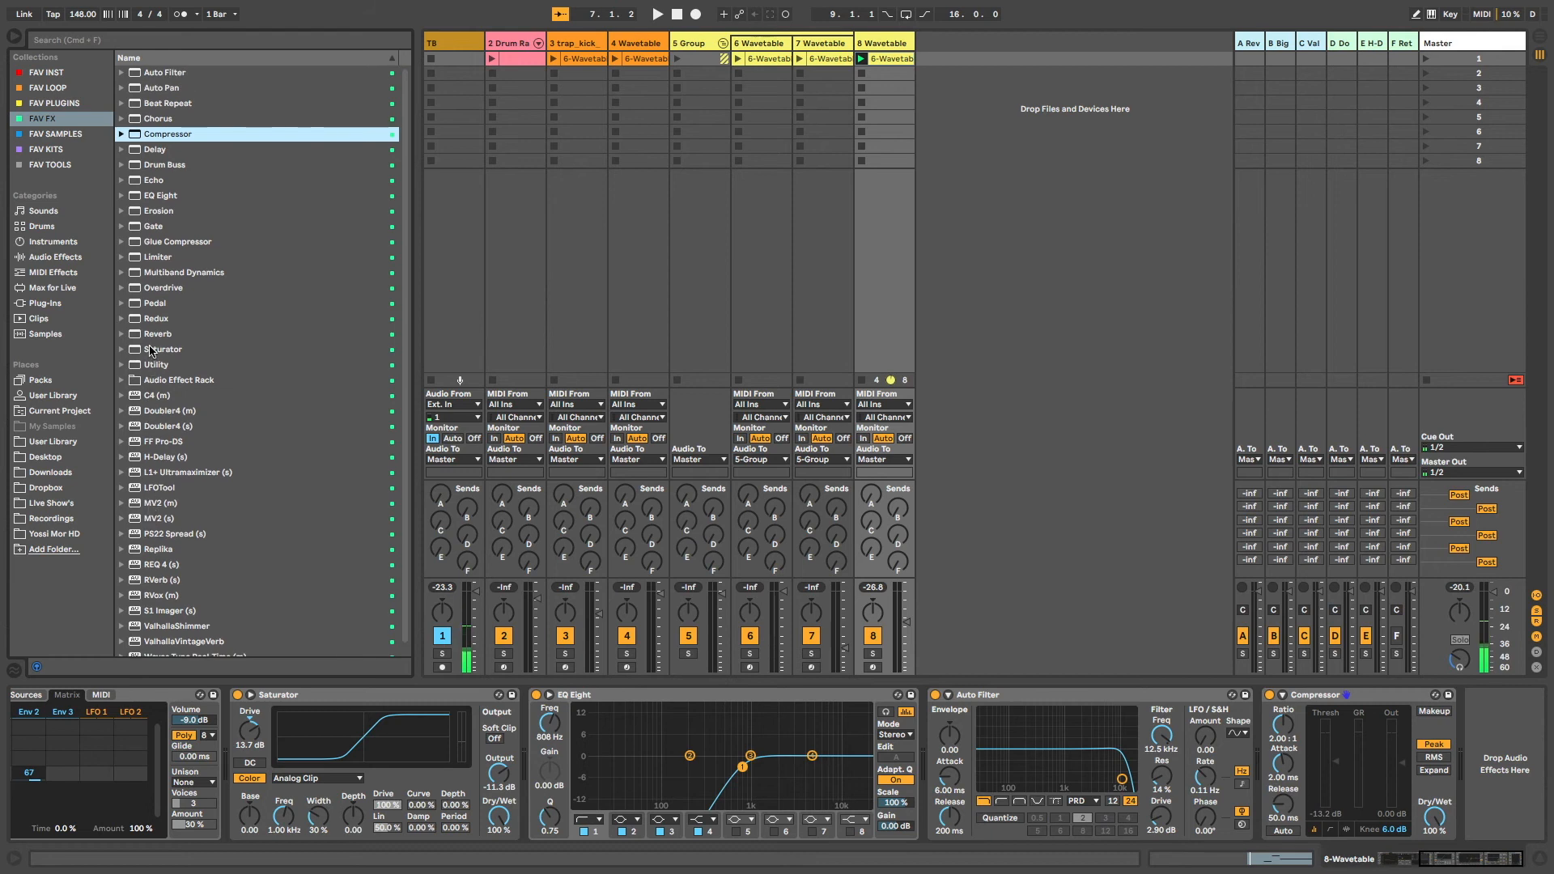
{"action": "double_click", "coordinate": [150, 333]}
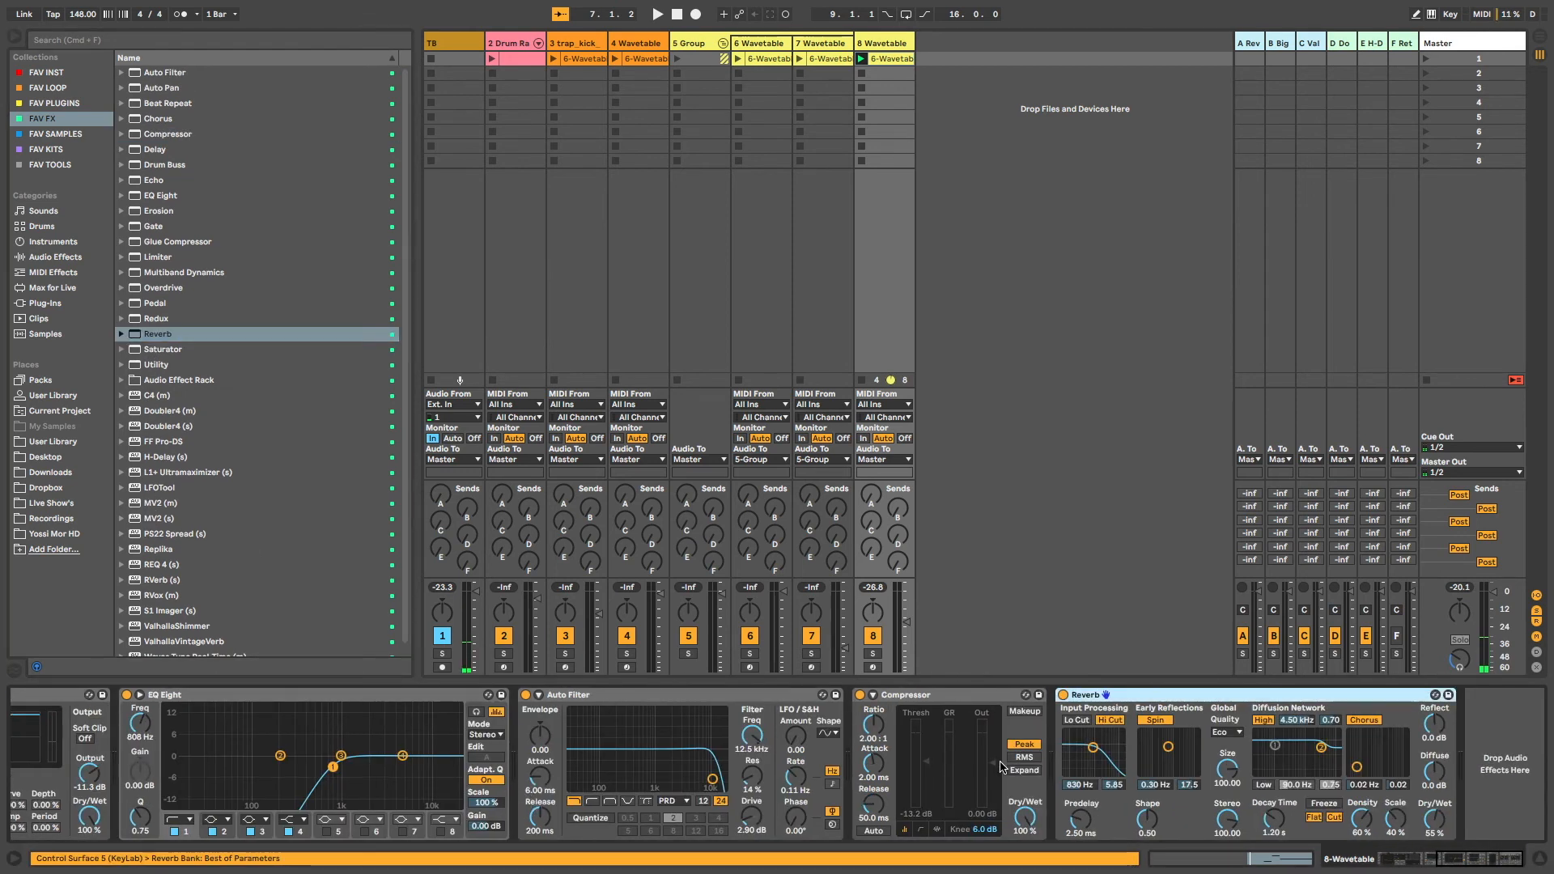
{"action": "key", "text": "space"}
{"action": "mouse_move", "coordinate": [1099, 806]}
{"action": "left_mouse_down"}
{"action": "mouse_move", "coordinate": [1098, 794]}
{"action": "mouse_move", "coordinate": [1080, 812]}
{"action": "left_mouse_up"}
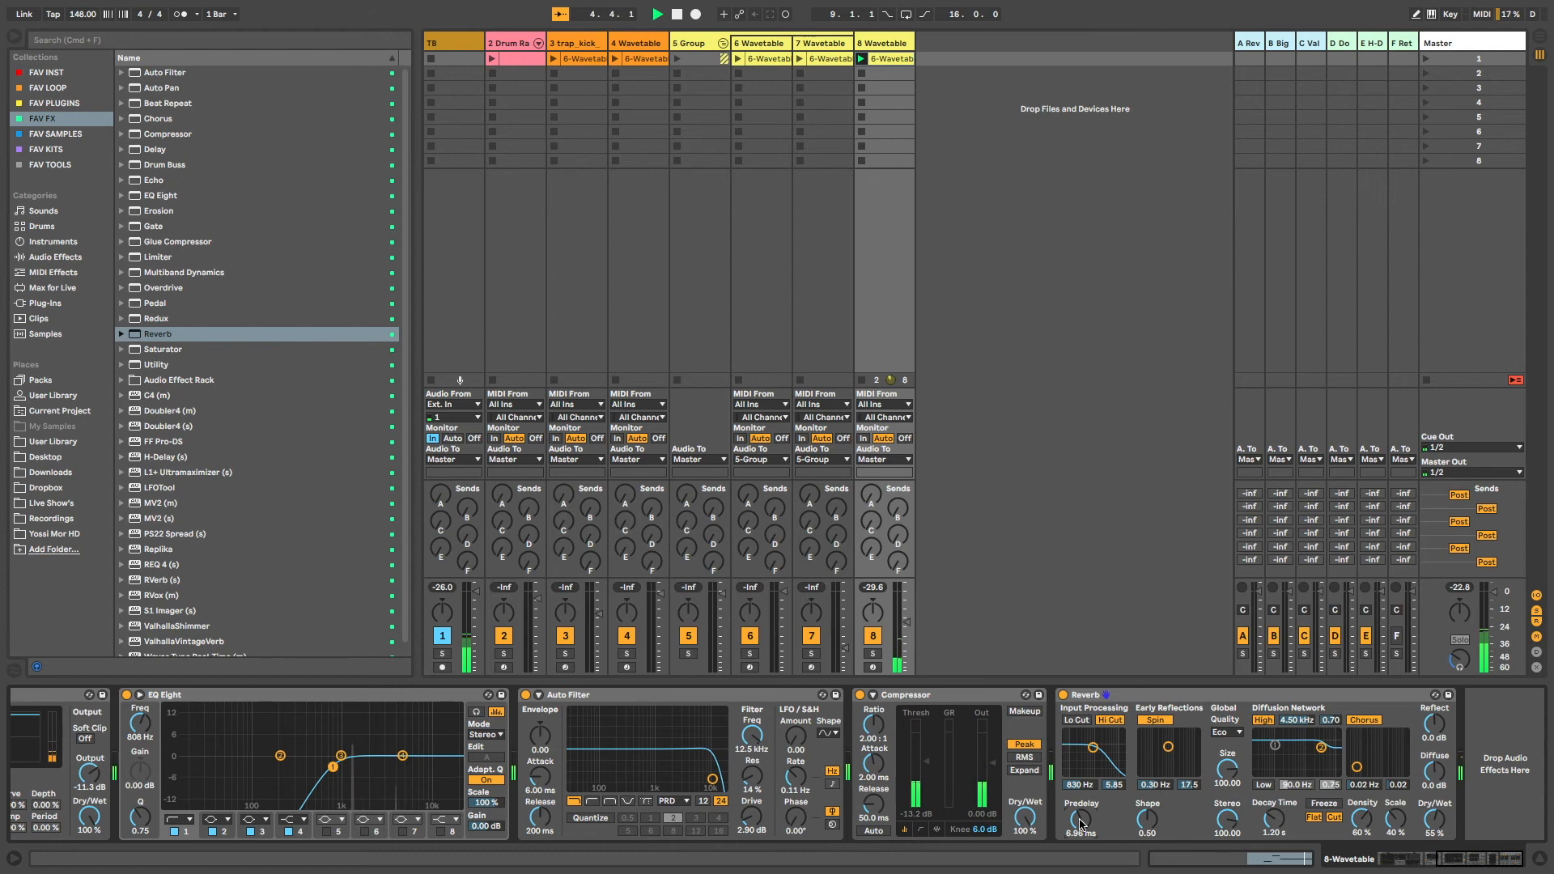
{"action": "left_click_drag", "start_coordinate": [1079, 820], "coordinate": [1080, 817]}
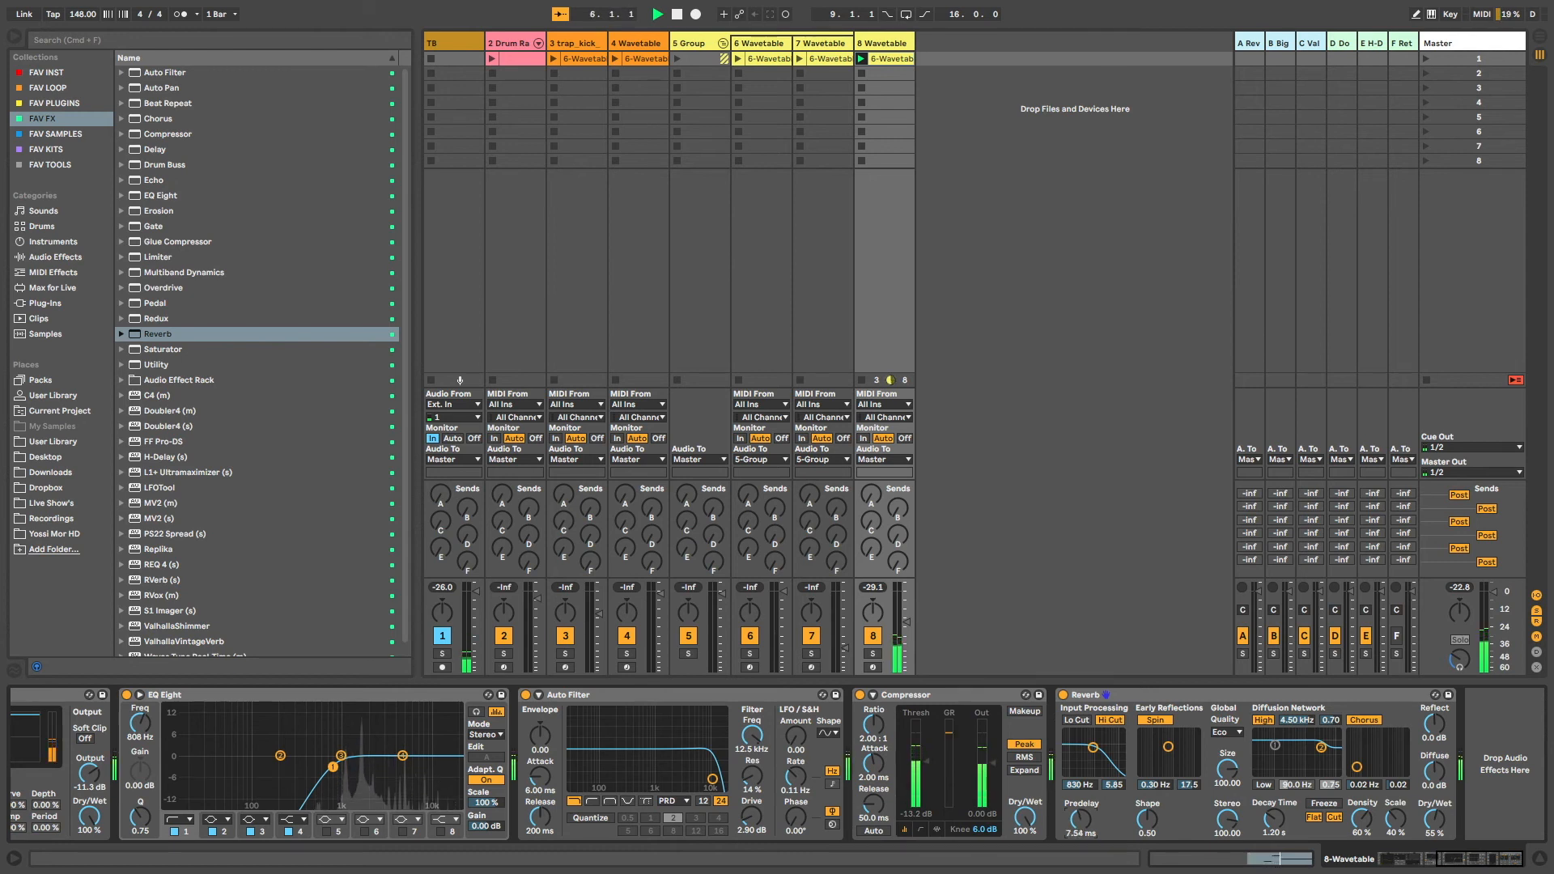
{"action": "left_click_drag", "start_coordinate": [1275, 821], "coordinate": [1275, 800]}
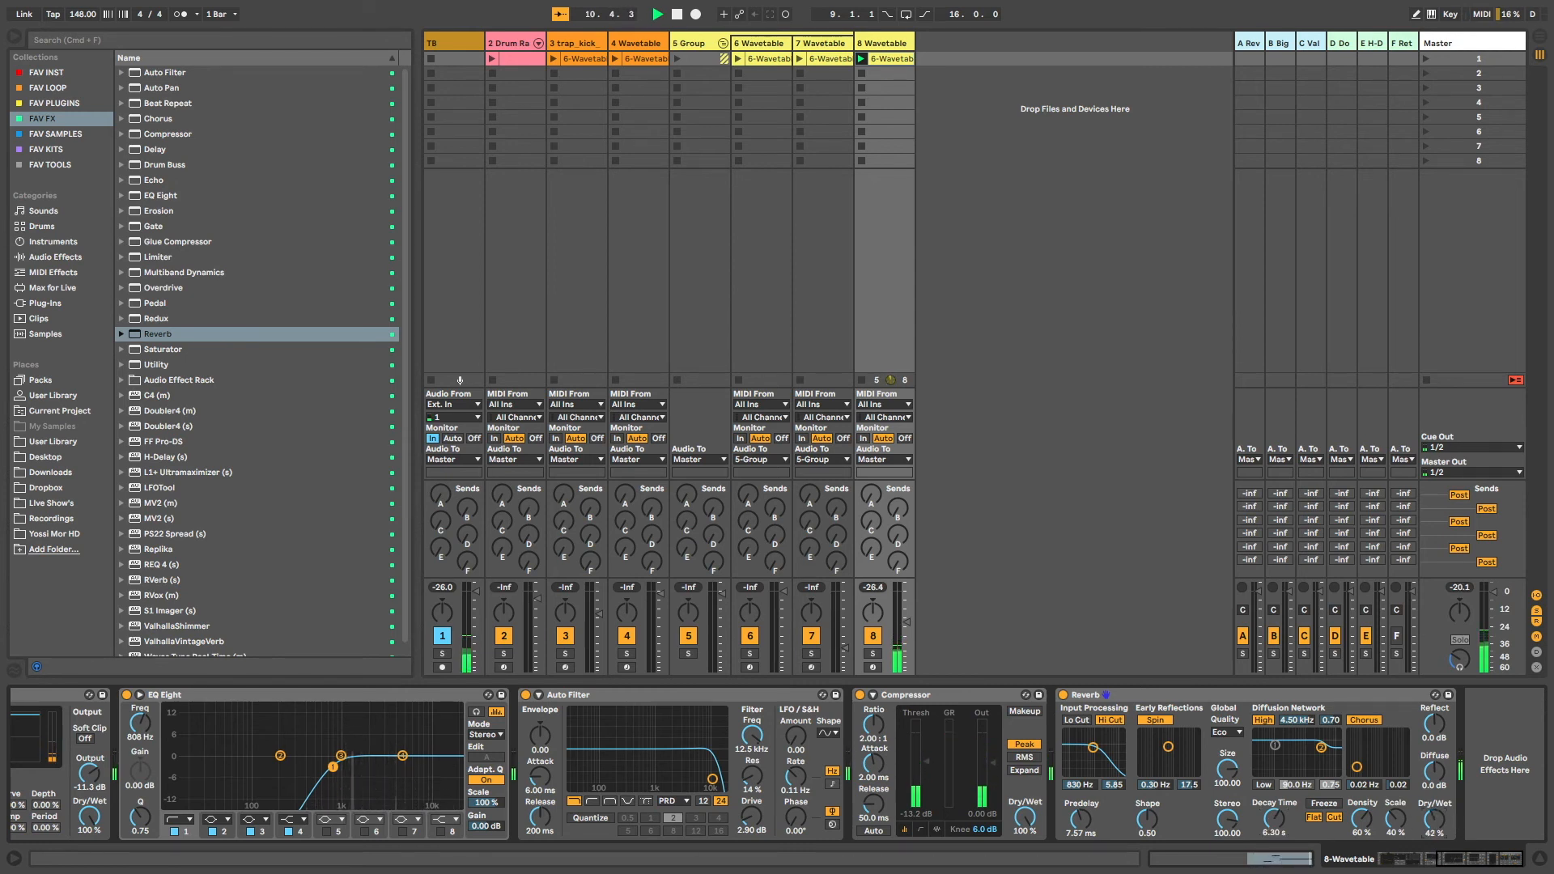
{"action": "left_click_drag", "start_coordinate": [1435, 819], "coordinate": [1495, 821]}
{"action": "scroll", "coordinate": [1434, 820], "scroll_direction": "left", "scroll_amount": 2}
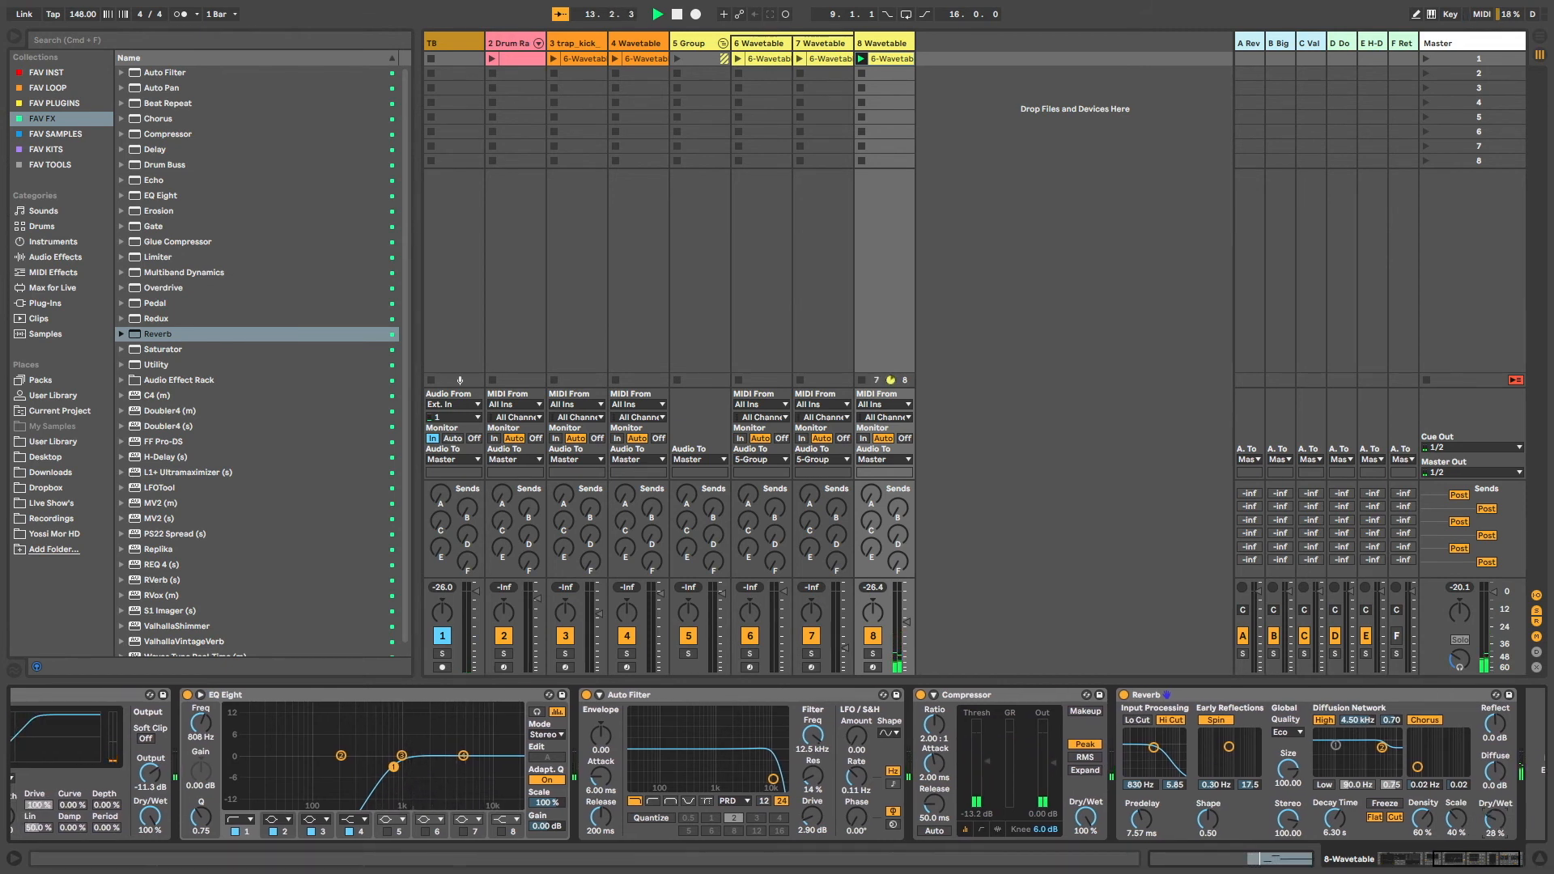
{"action": "scroll", "coordinate": [1162, 806], "scroll_direction": "right", "scroll_amount": 2}
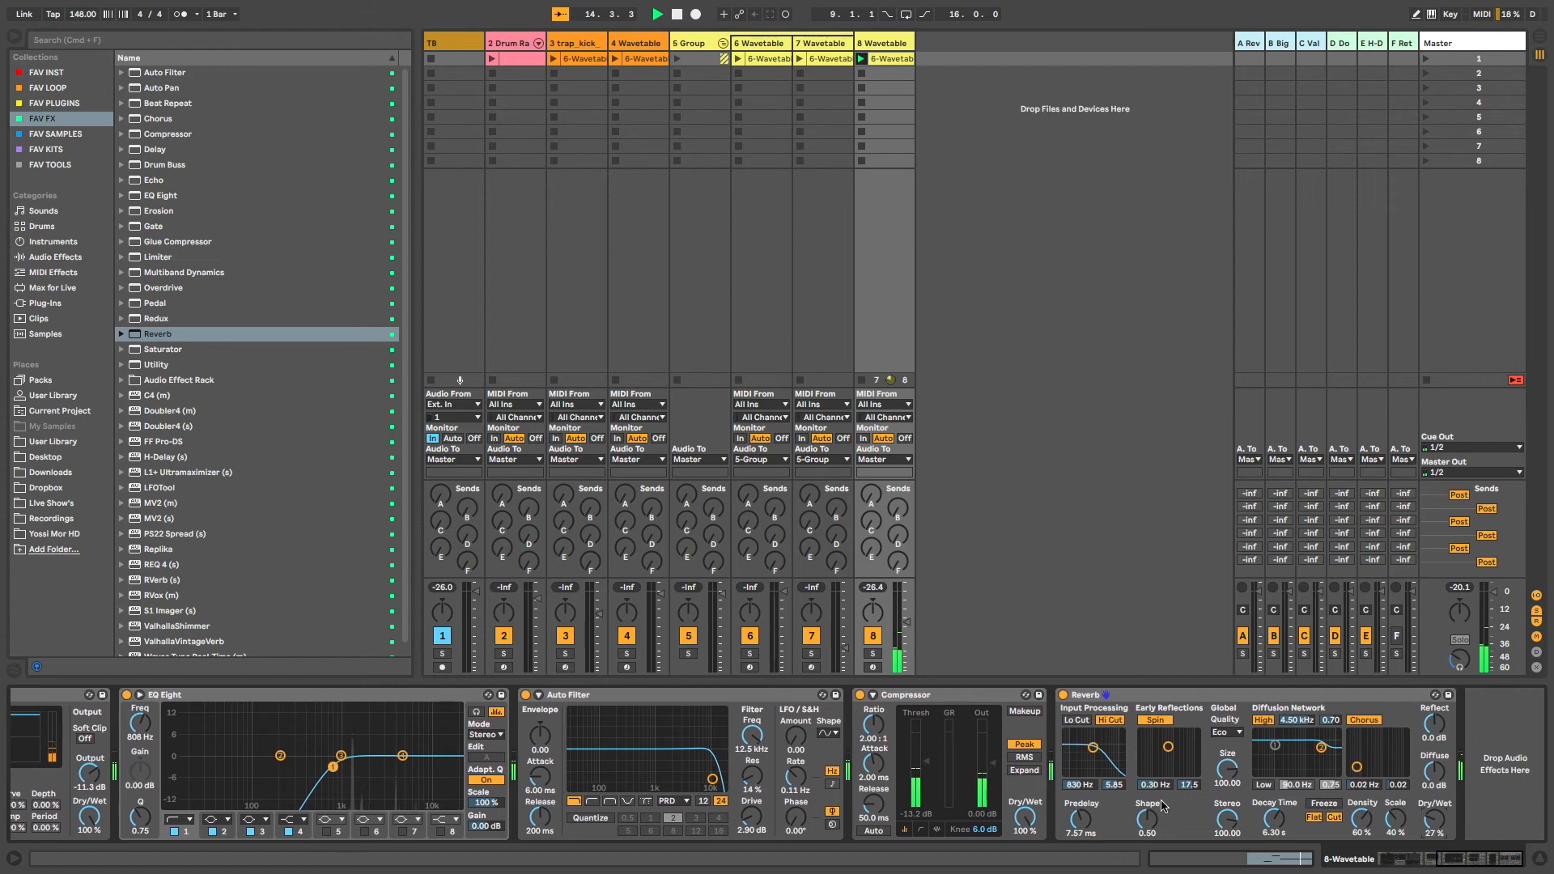
{"action": "left_click_drag", "start_coordinate": [1433, 824], "coordinate": [1433, 826]}
{"action": "left_click_drag", "start_coordinate": [1082, 820], "coordinate": [1082, 812]}
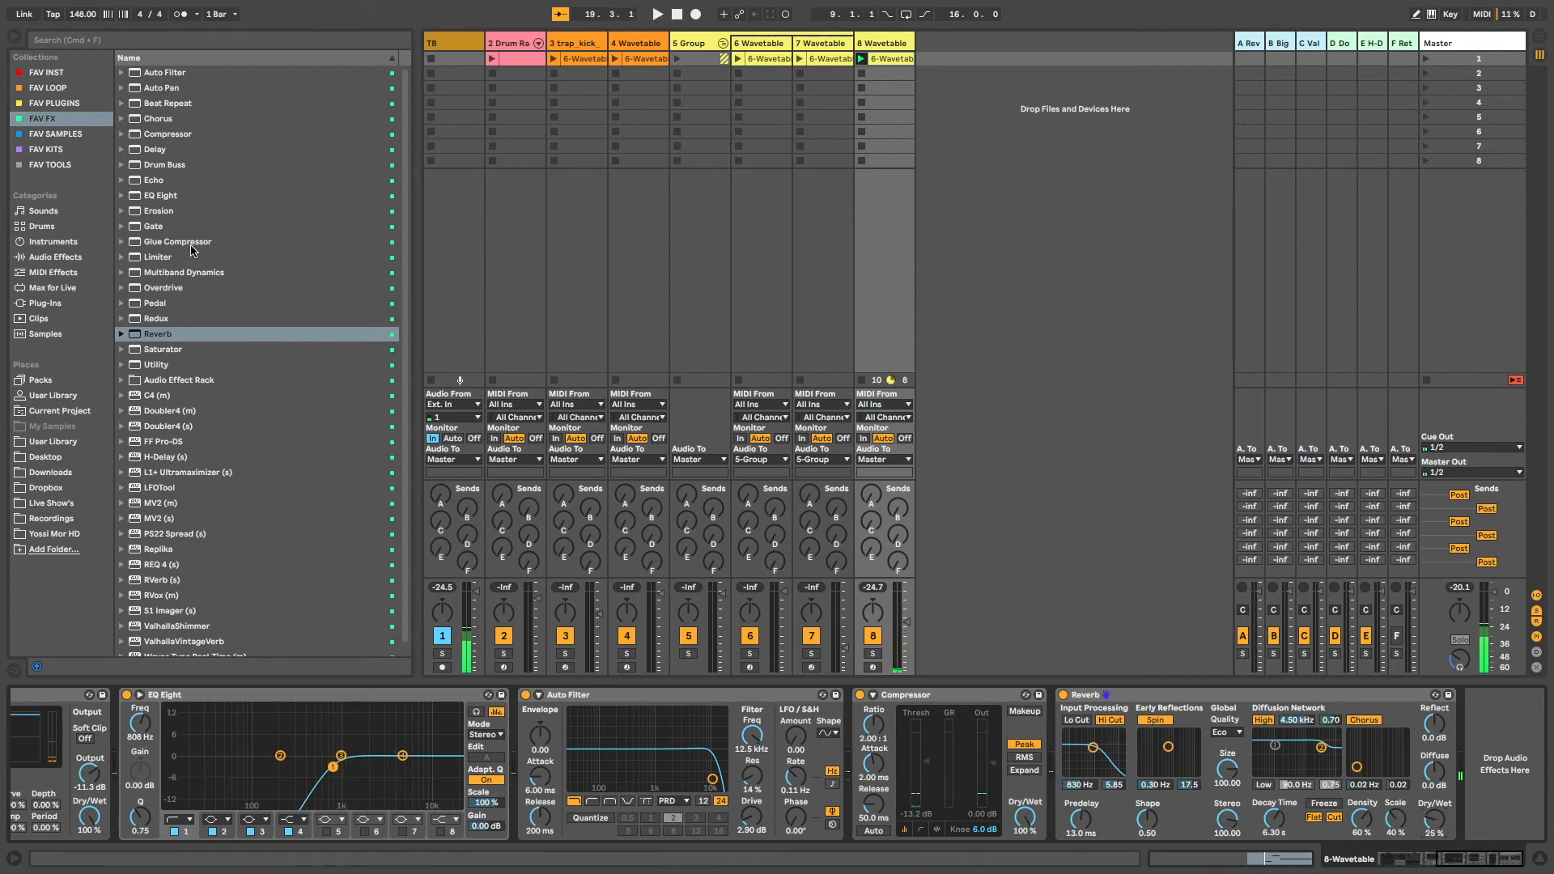
Add a Delay after the Reverb in Time mode with Ping Pong on, 37% feedback, filter at 931 Hz and width 5.98
{"action": "left_click_drag", "start_coordinate": [144, 150], "coordinate": [1156, 843]}
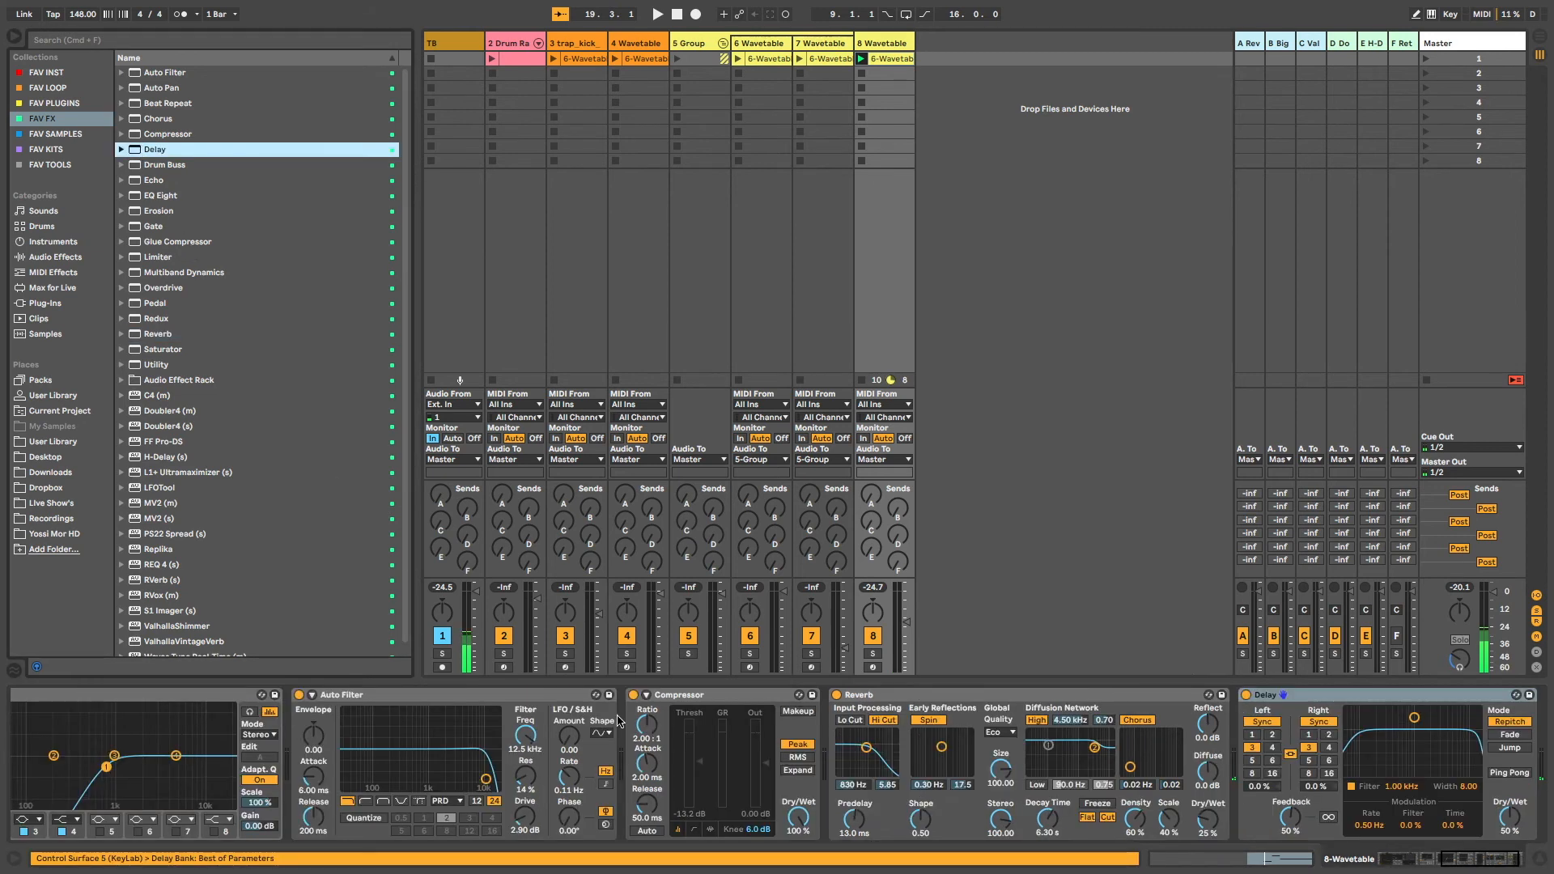
{"action": "left_click", "coordinate": [1182, 721]}
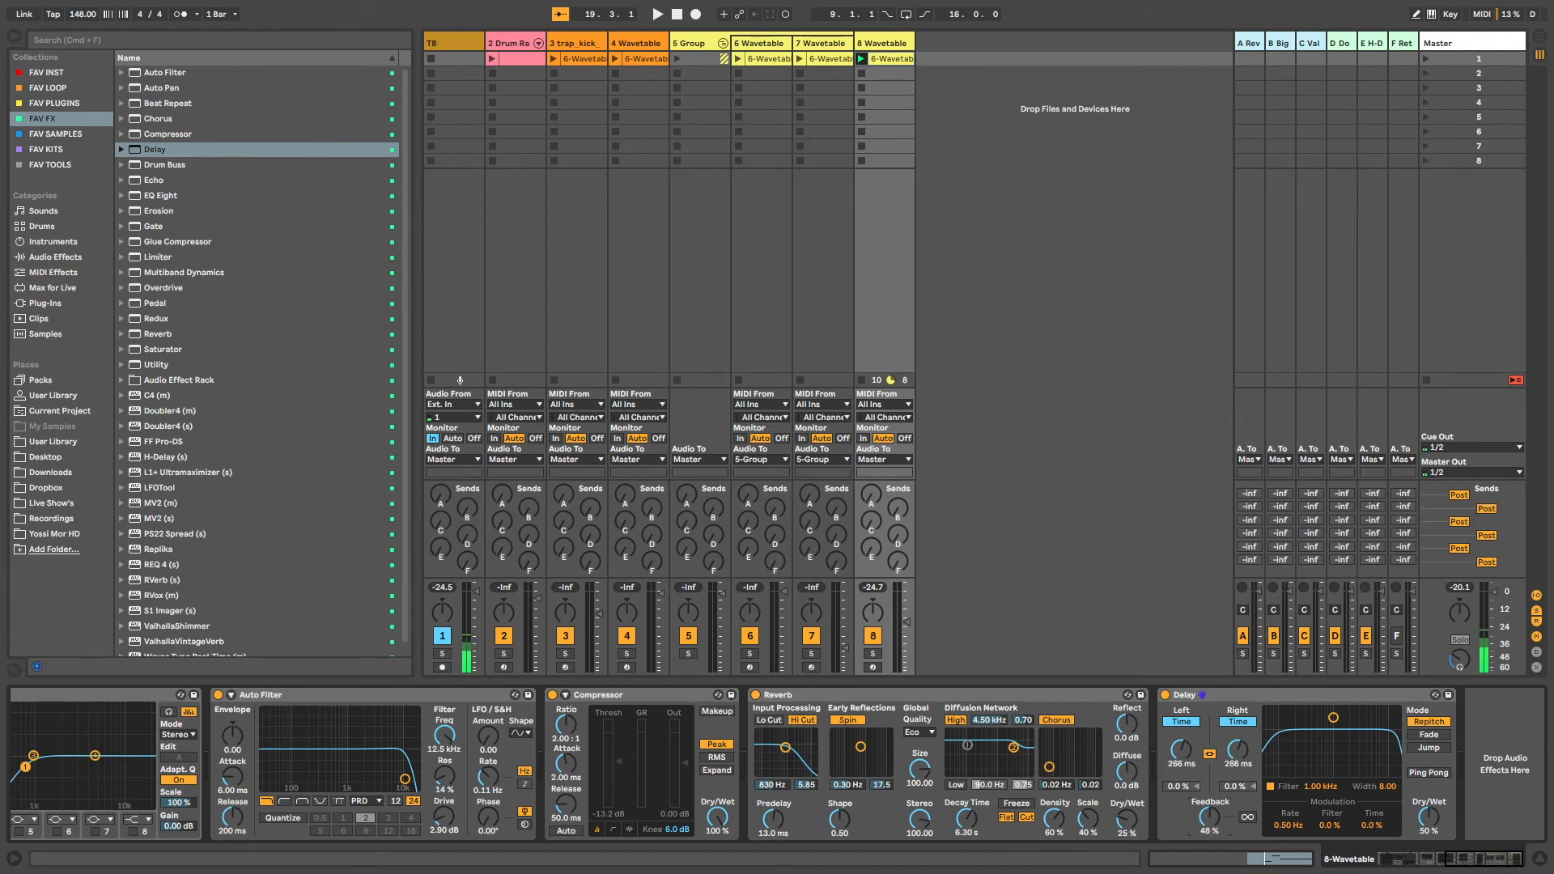
{"action": "left_click", "coordinate": [1425, 775]}
{"action": "left_click_drag", "start_coordinate": [1333, 718], "coordinate": [1331, 731]}
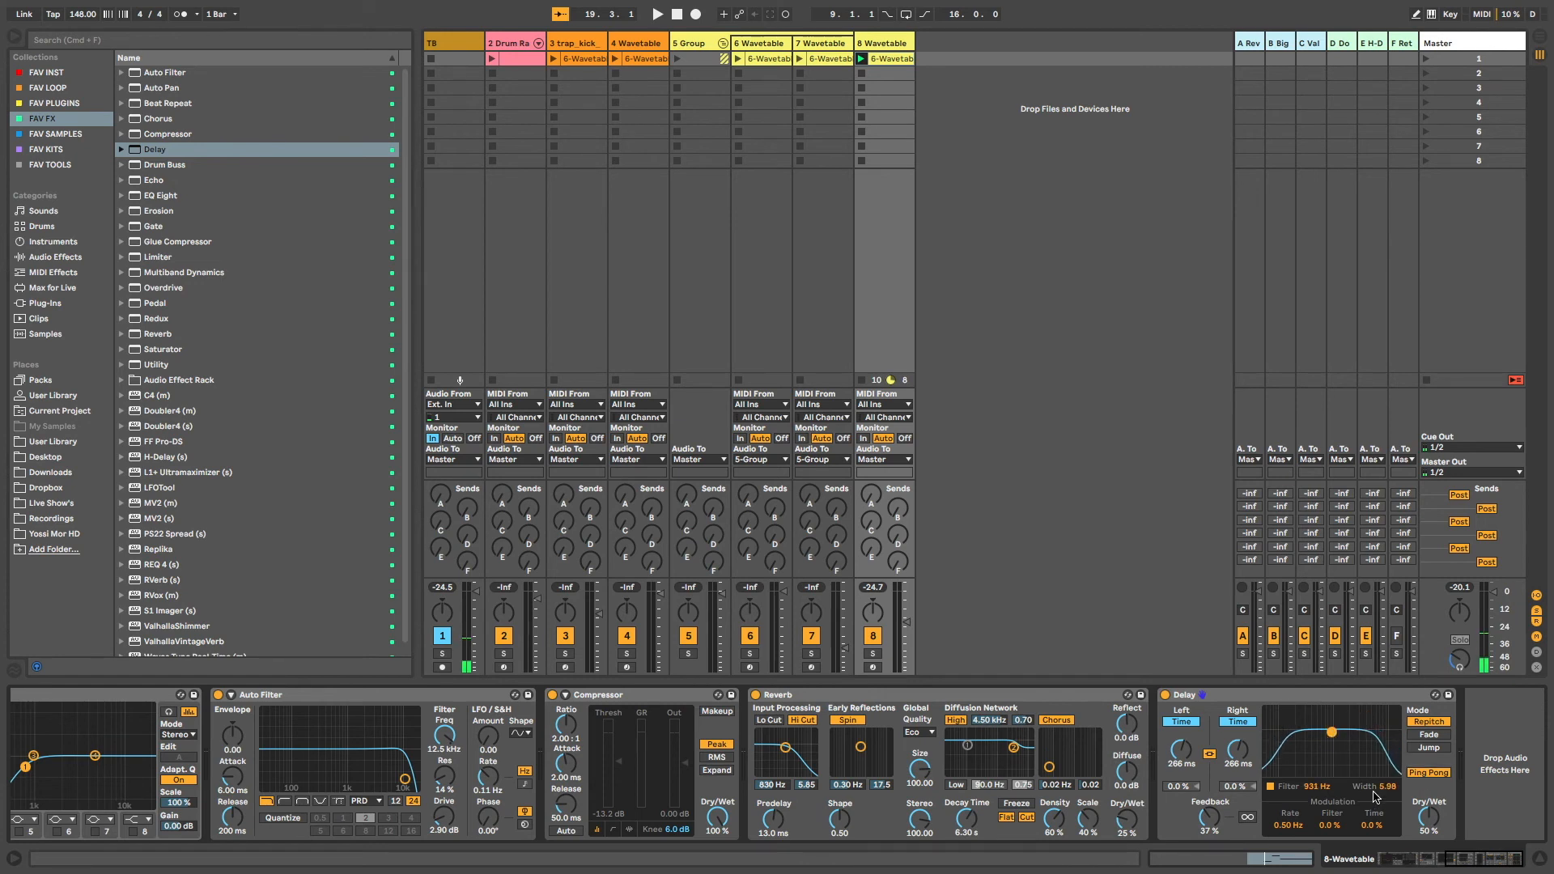
Set the Delay to 195 ms, 30% feedback and 19% dry/wet while the clip plays
{"action": "key", "text": "space"}
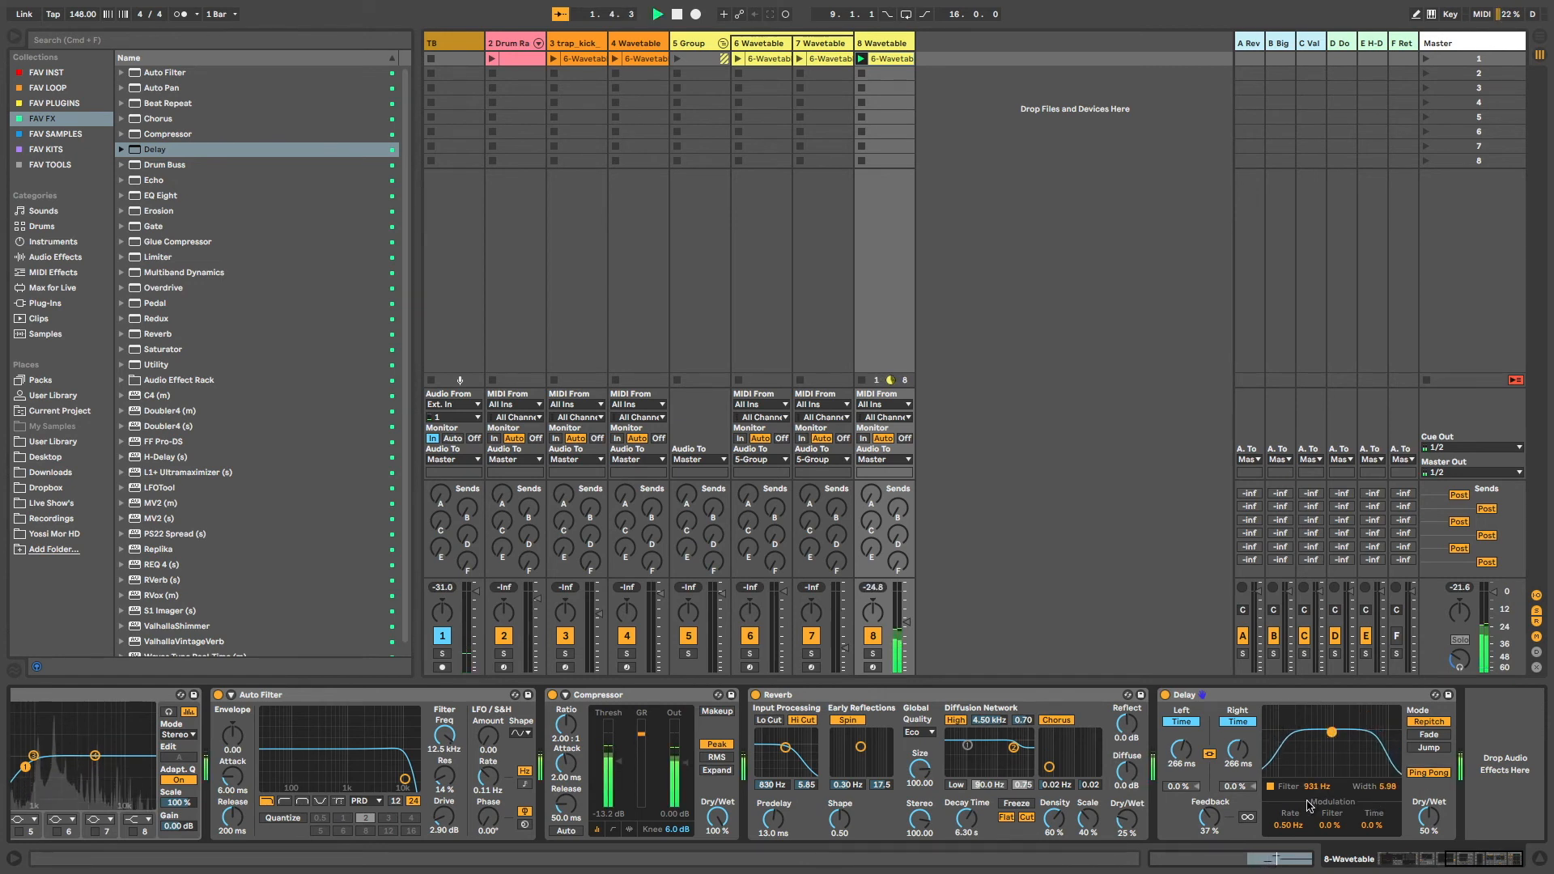
{"action": "left_click_drag", "start_coordinate": [1428, 817], "coordinate": [1428, 837]}
{"action": "left_click_drag", "start_coordinate": [1181, 753], "coordinate": [1181, 761]}
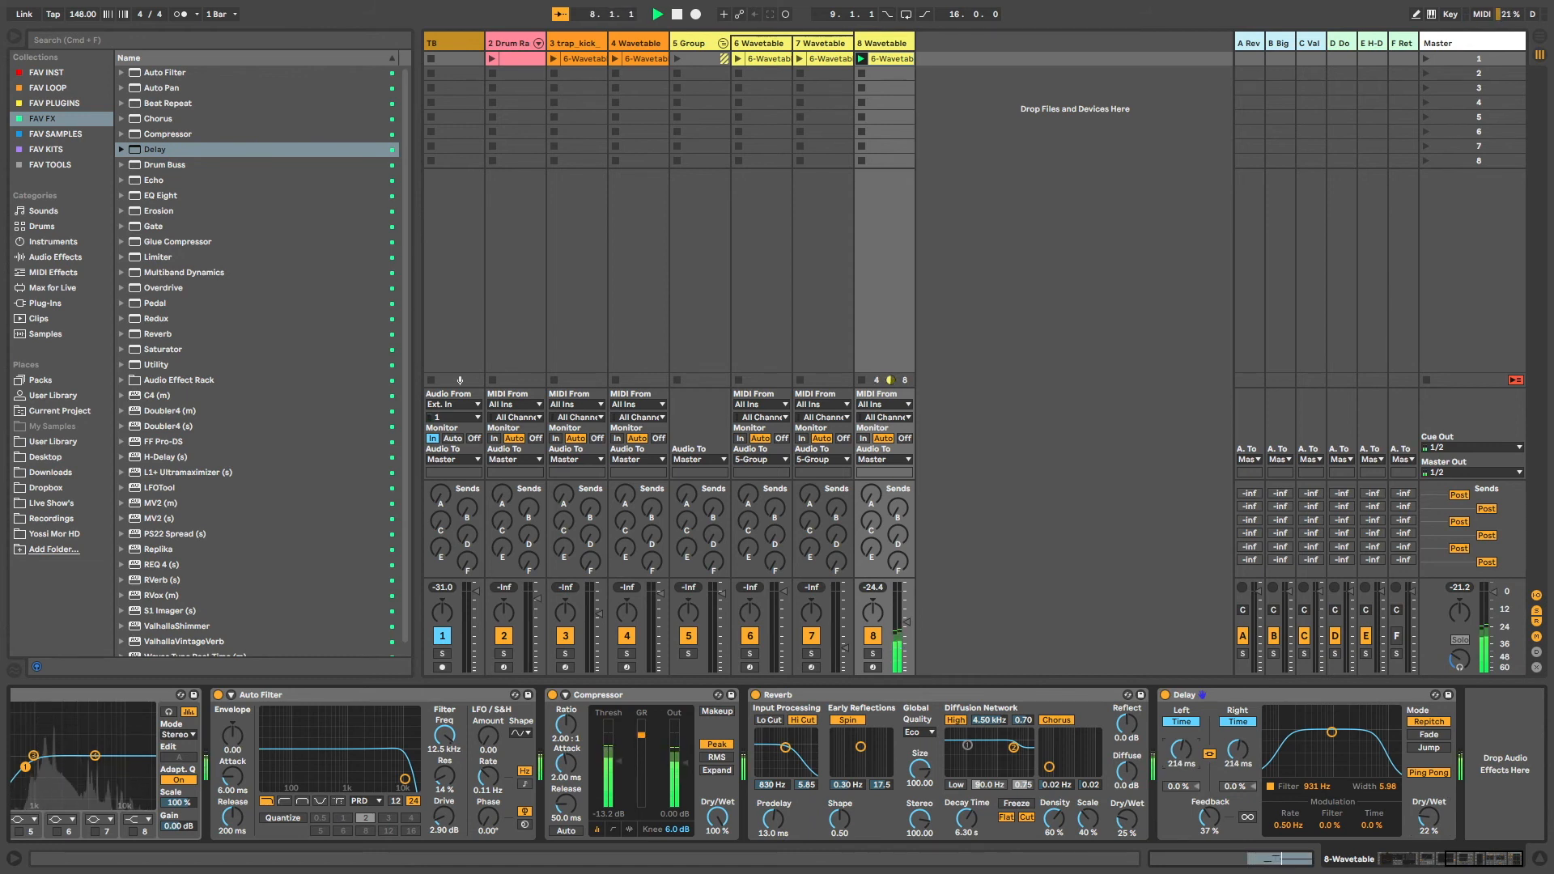
{"action": "left_click_drag", "start_coordinate": [1209, 817], "coordinate": [1209, 823]}
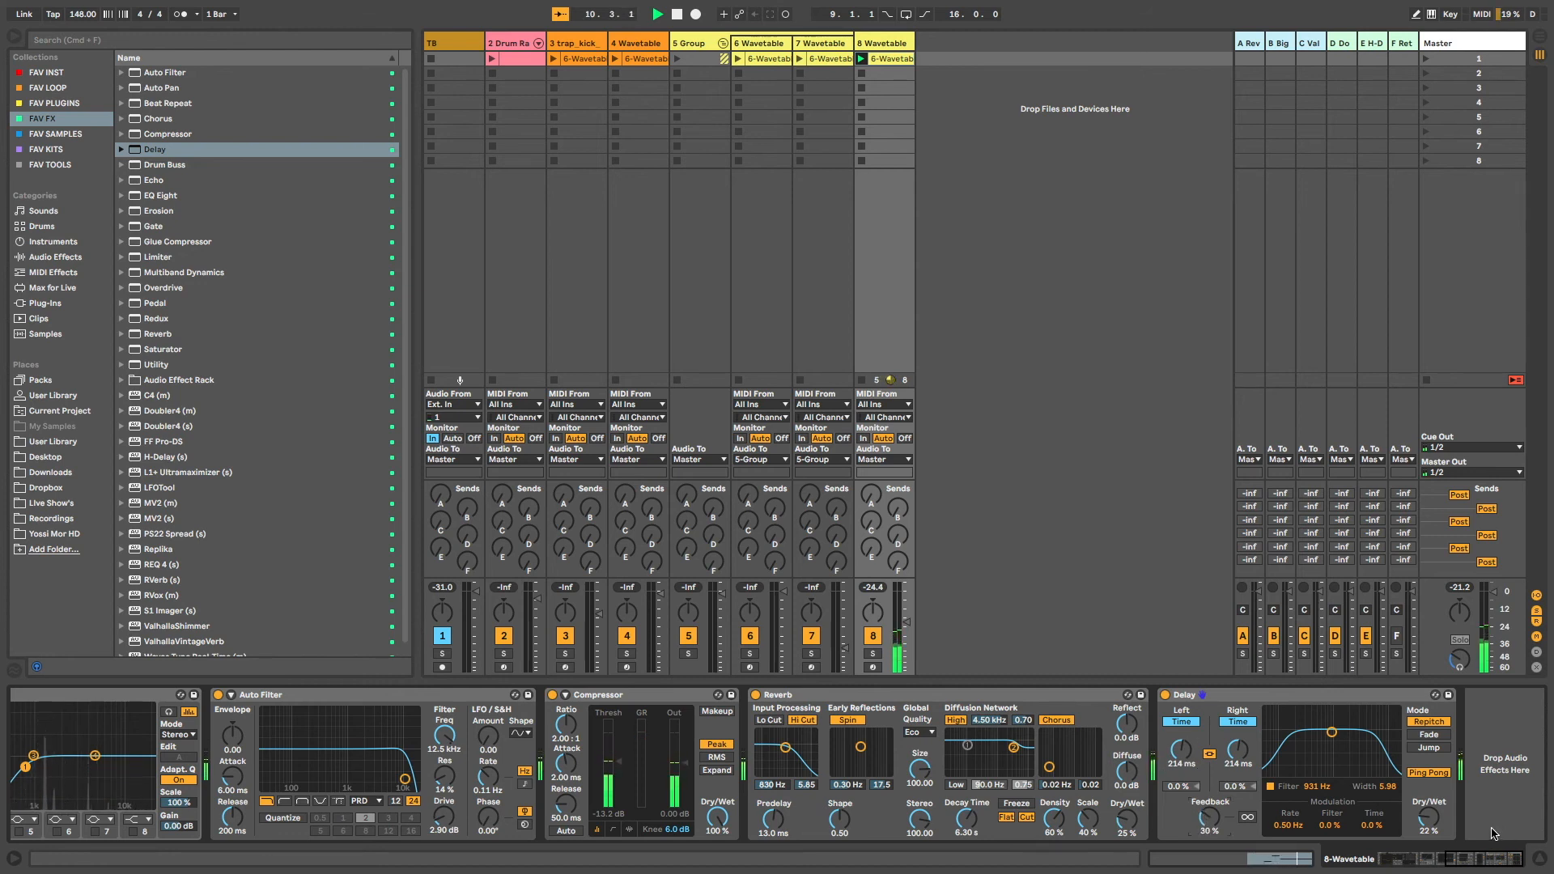
{"action": "left_click_drag", "start_coordinate": [1429, 818], "coordinate": [1429, 820]}
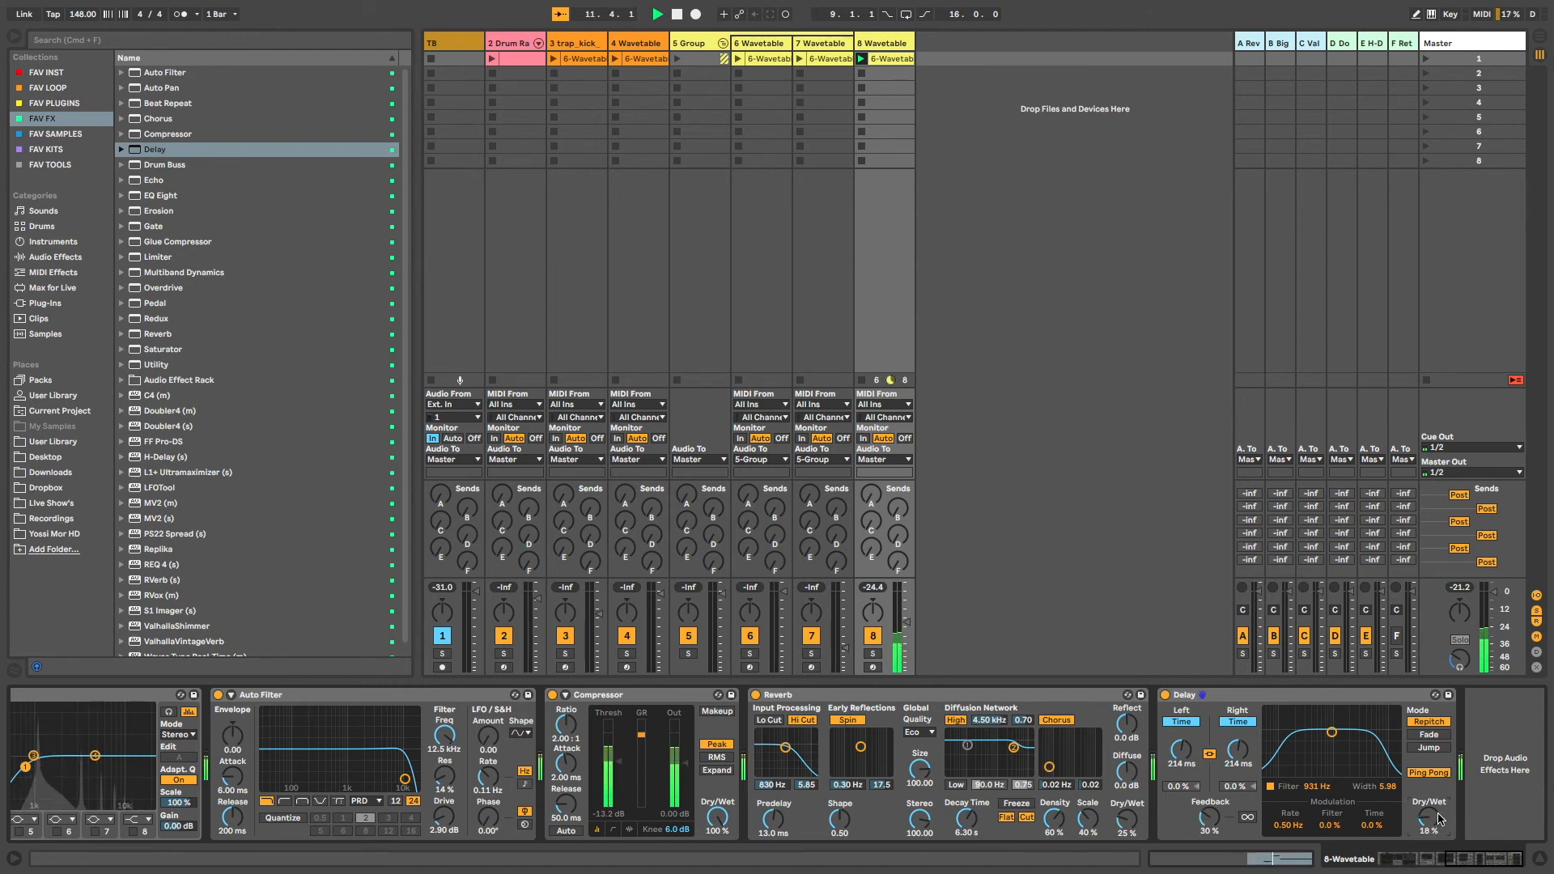
{"action": "left_click_drag", "start_coordinate": [1181, 751], "coordinate": [1181, 754]}
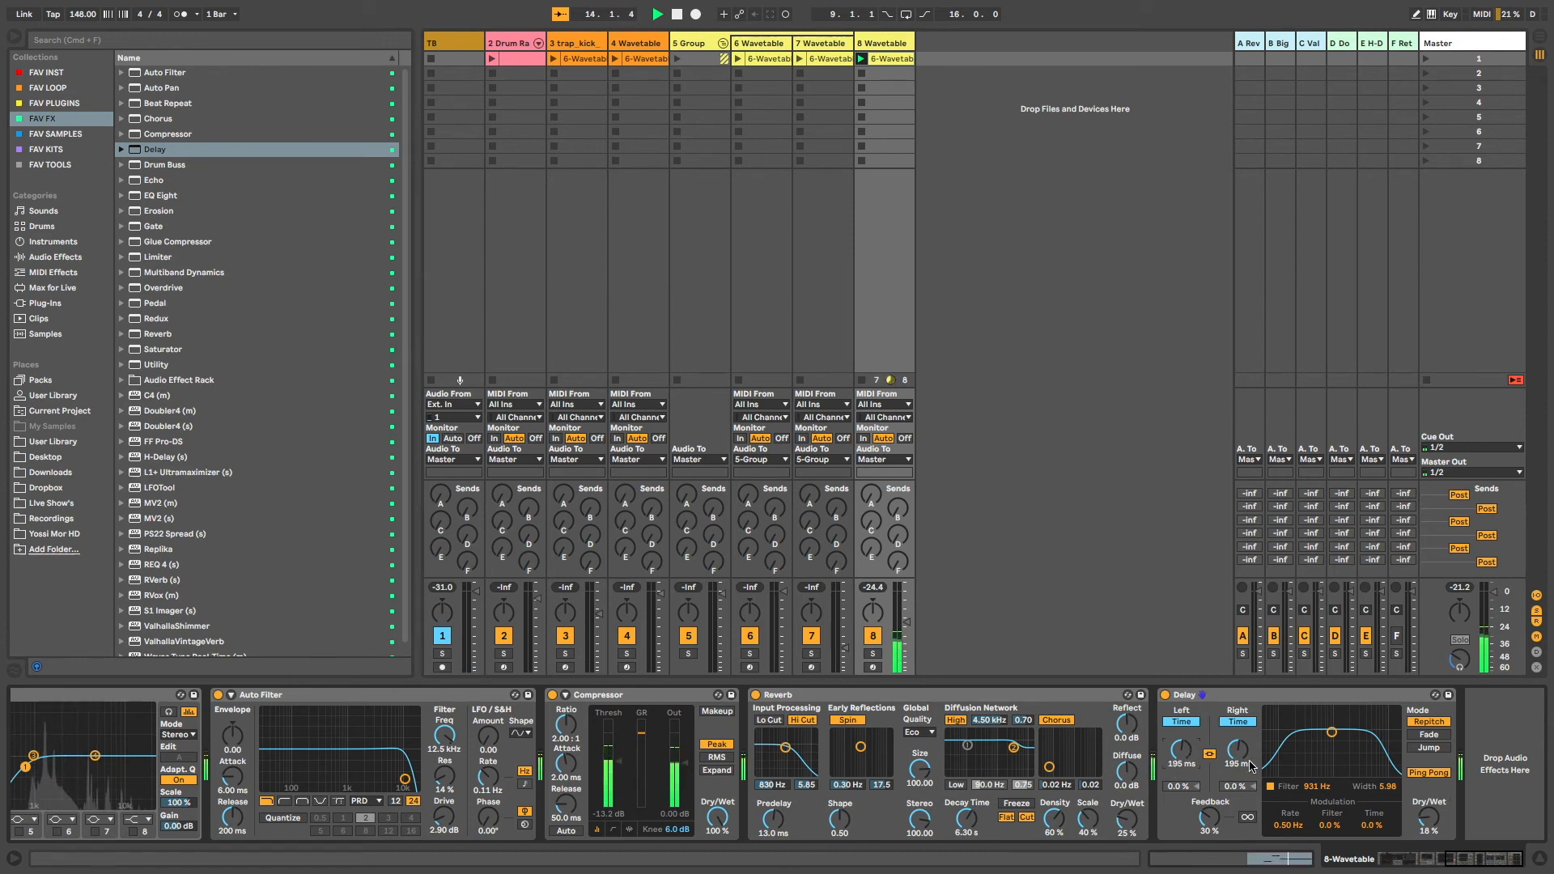
{"action": "left_click_drag", "start_coordinate": [1425, 817], "coordinate": [1425, 815]}
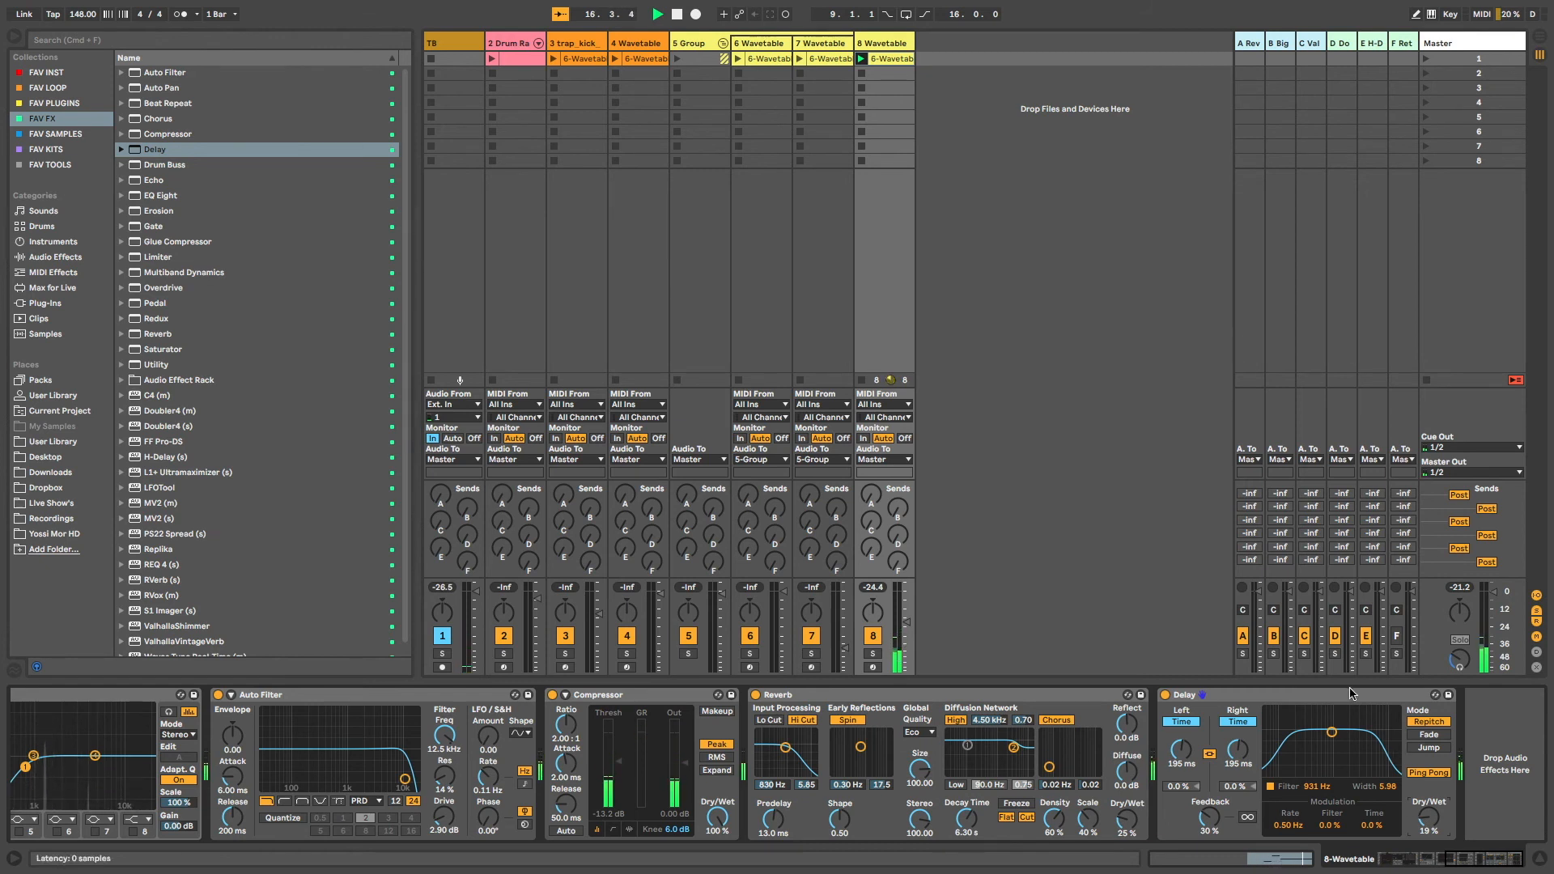
{"action": "key", "text": "space"}
Extend track 8's clip loop back to start at 1.1.1 and set its length to 8 bars
{"action": "double_click", "coordinate": [890, 59]}
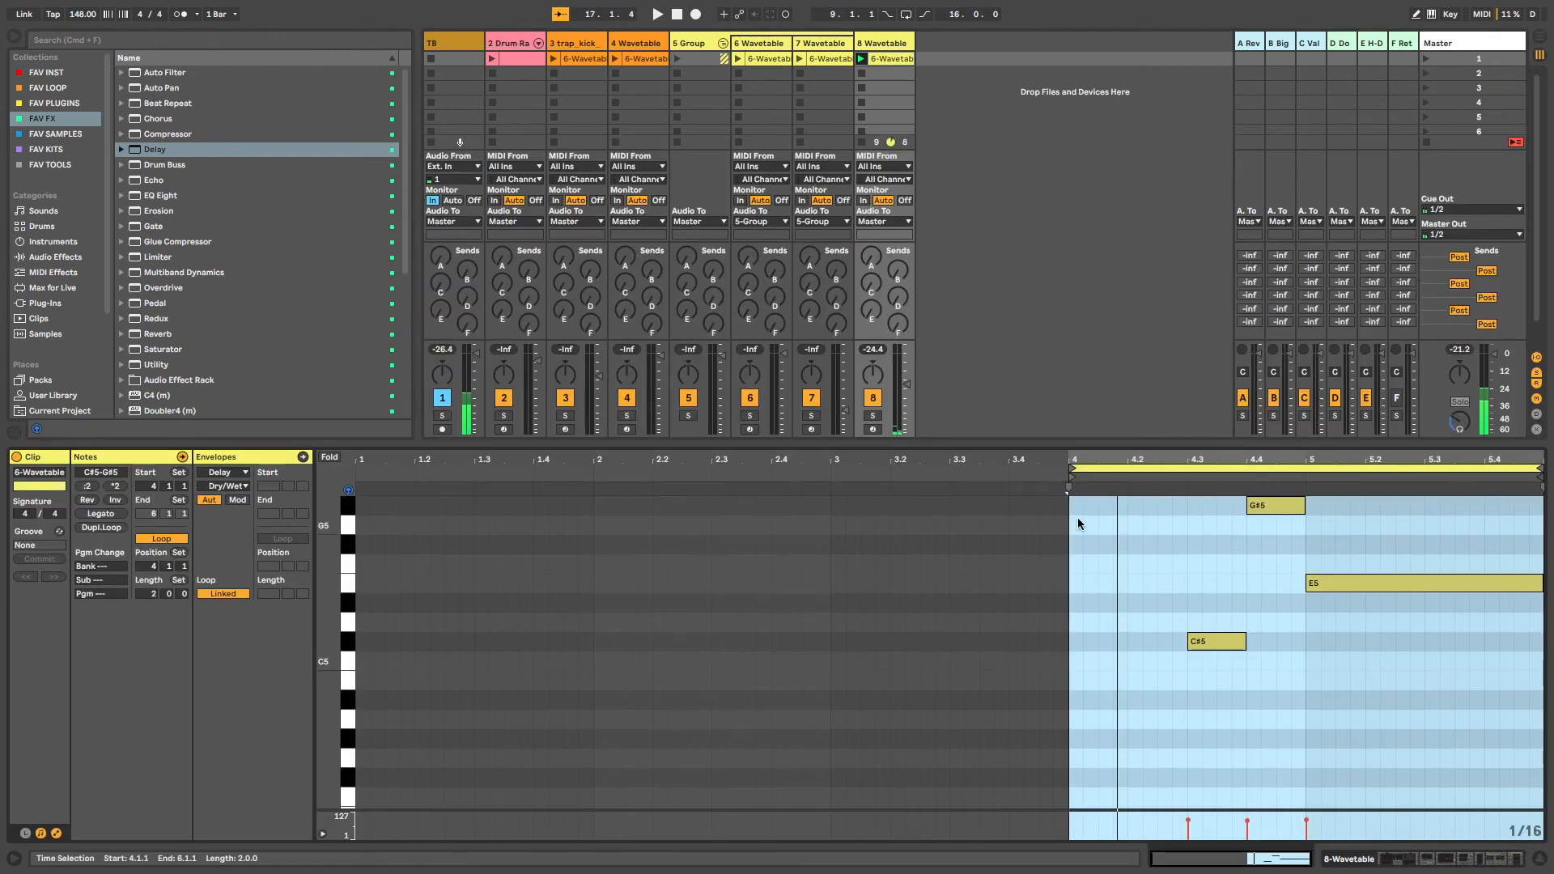
{"action": "left_click_drag", "start_coordinate": [1071, 526], "coordinate": [353, 549]}
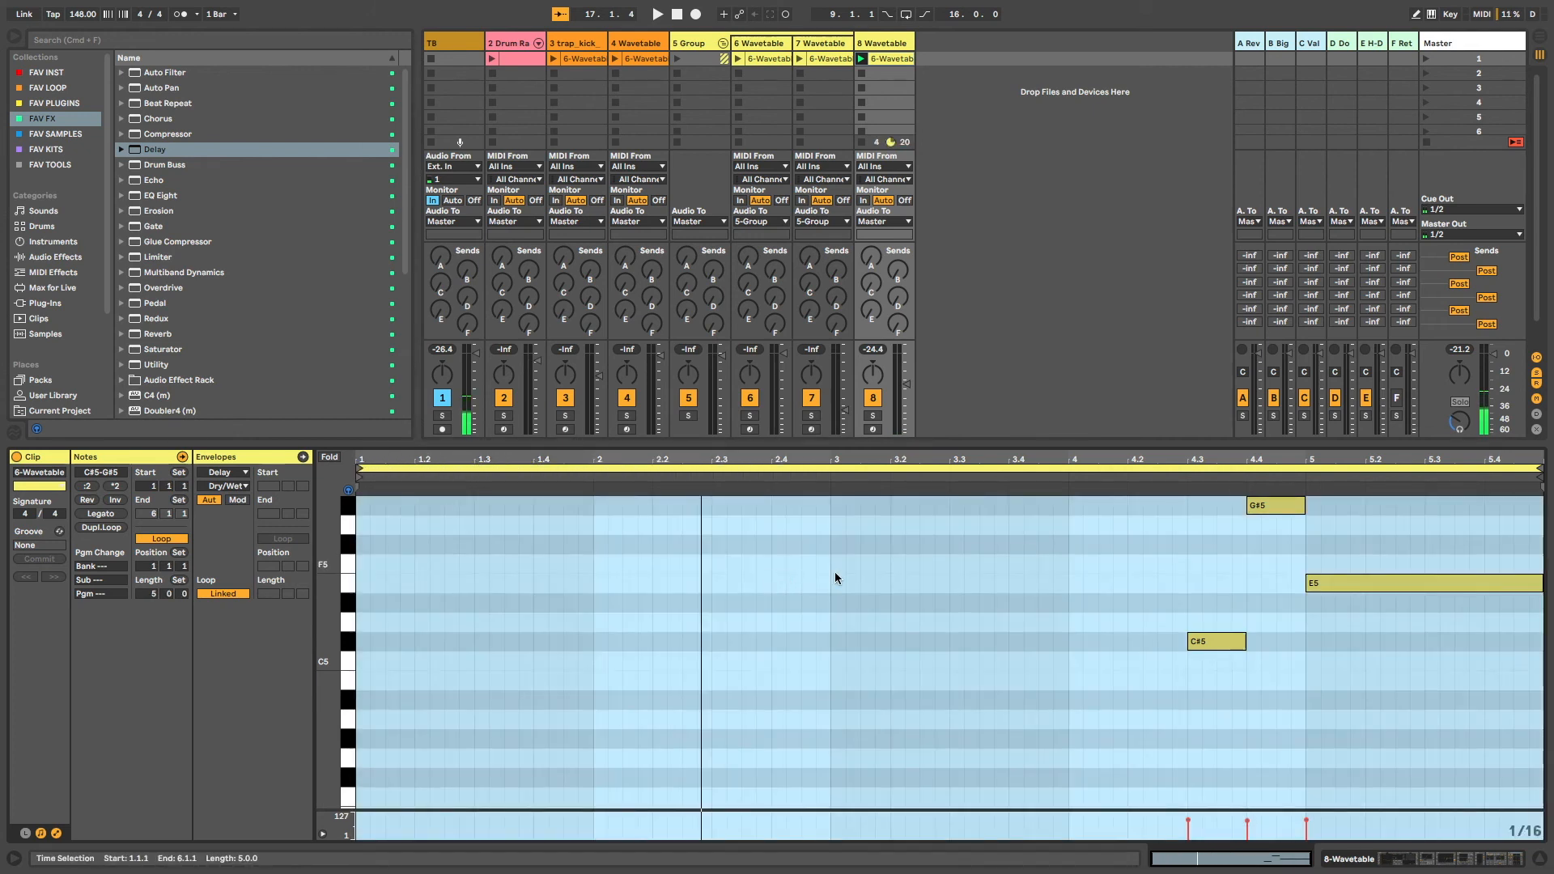
{"action": "left_click", "coordinate": [149, 595]}
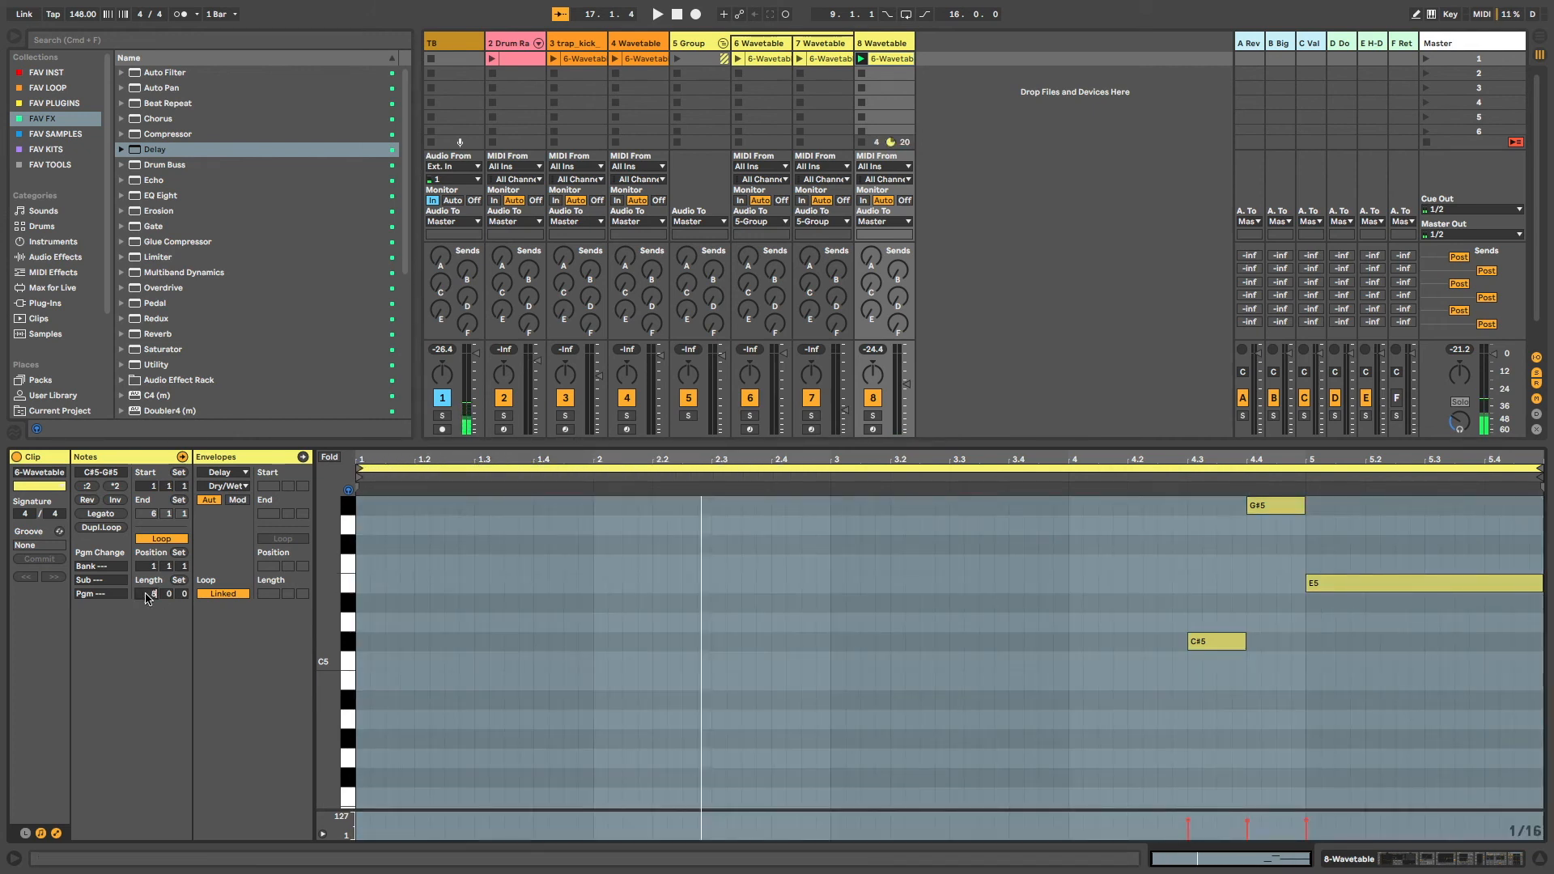
{"action": "type", "text": "8"}
{"action": "key", "text": "Return"}
Launch scene 1 to play all clips together and hide the browser and the detail view
{"action": "left_click", "coordinate": [1469, 63]}
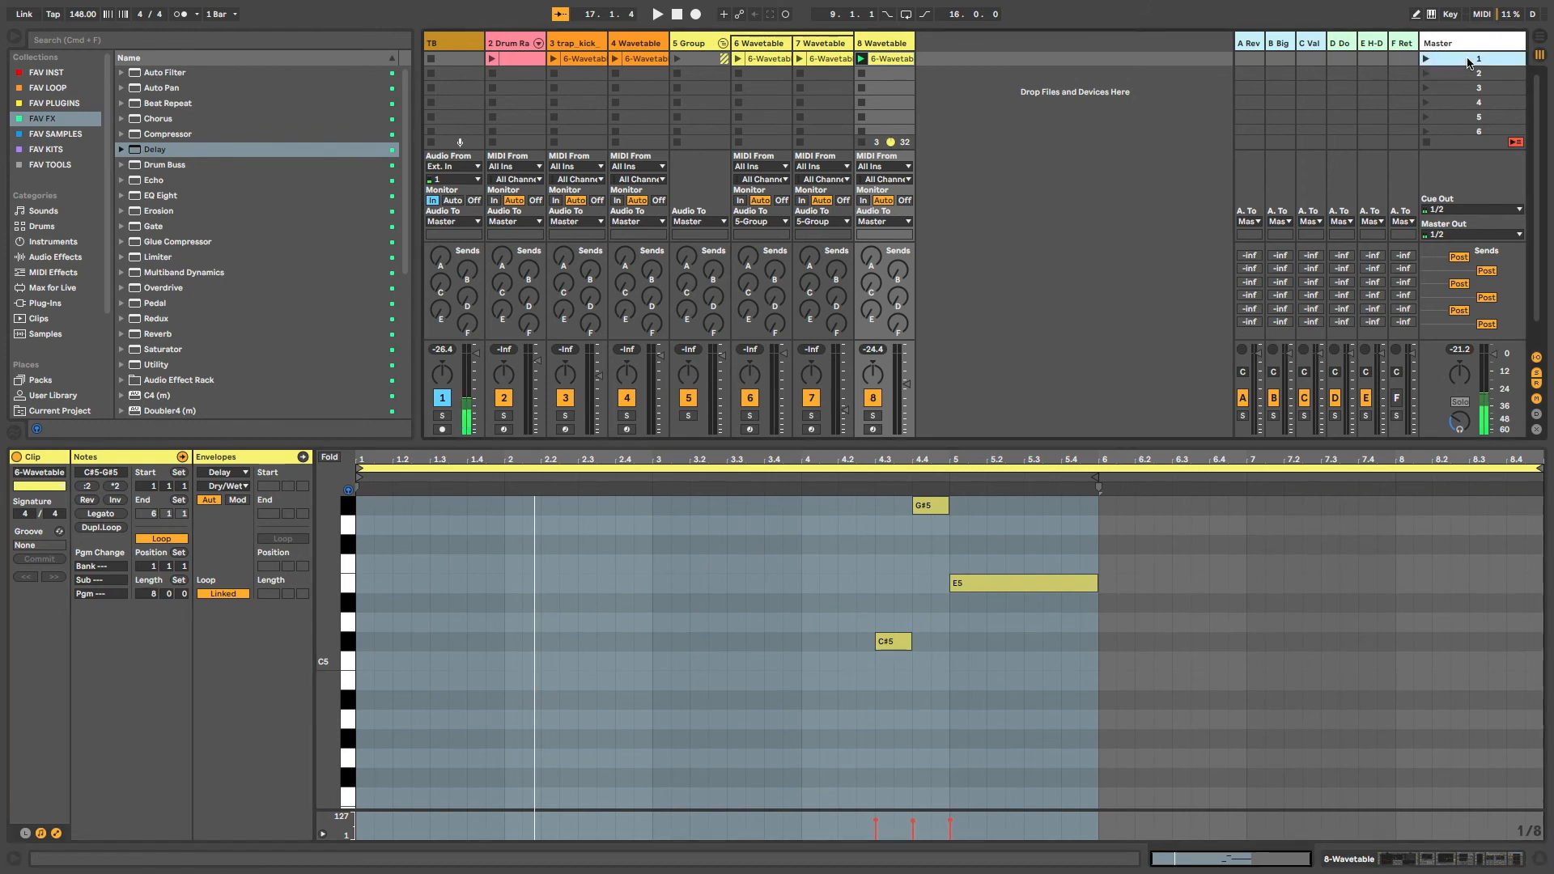
{"action": "key", "text": "Return"}
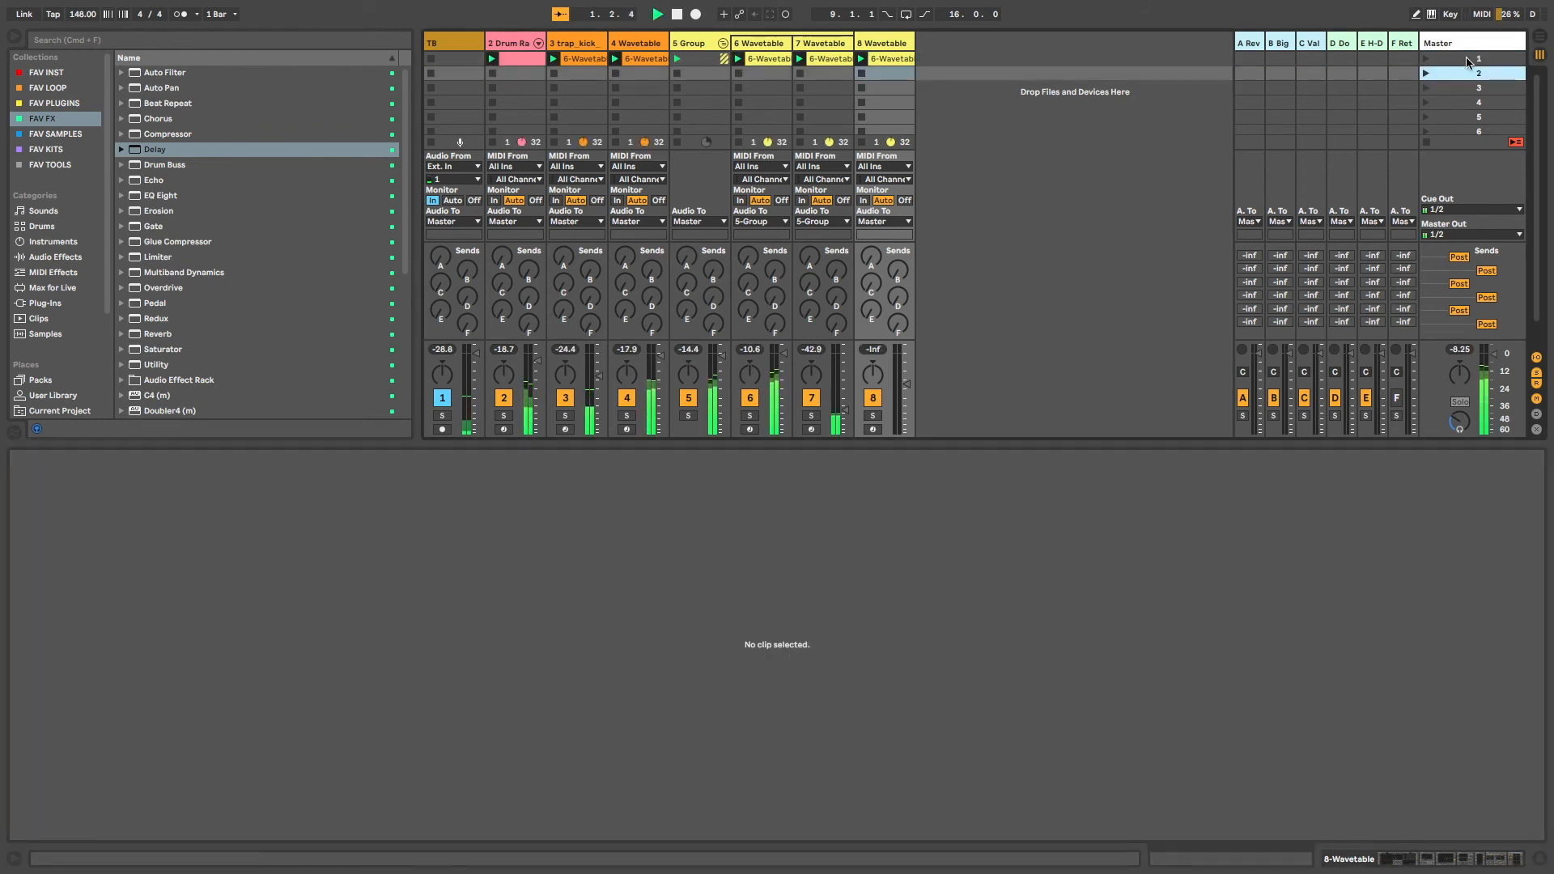
{"action": "key", "text": "super+alt+l"}
{"action": "key", "text": "super+alt+b"}
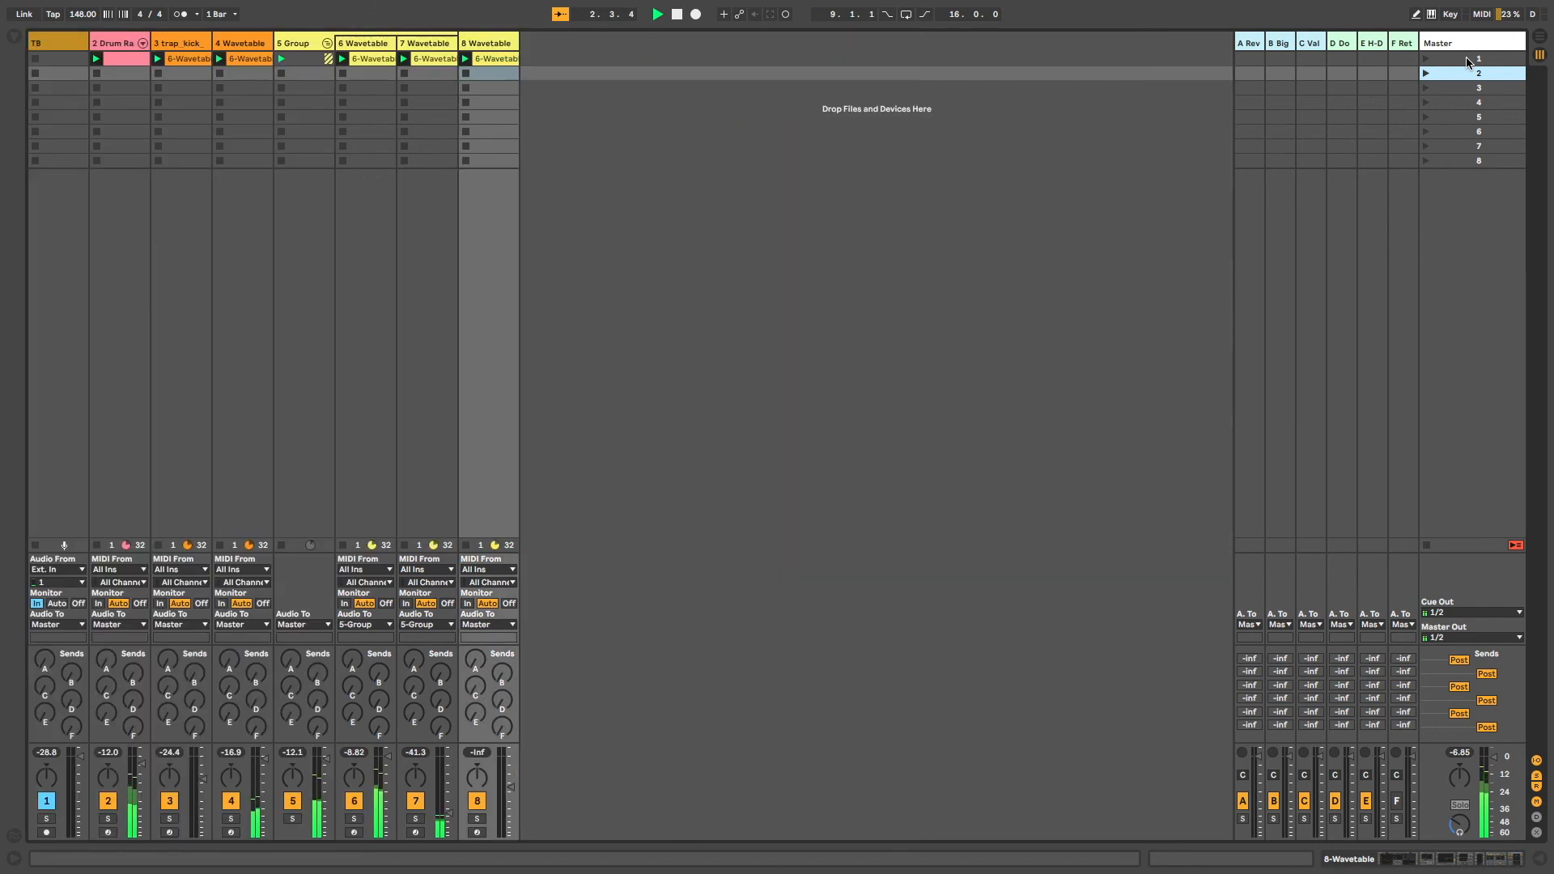
{"action": "left_click", "coordinate": [1474, 59]}
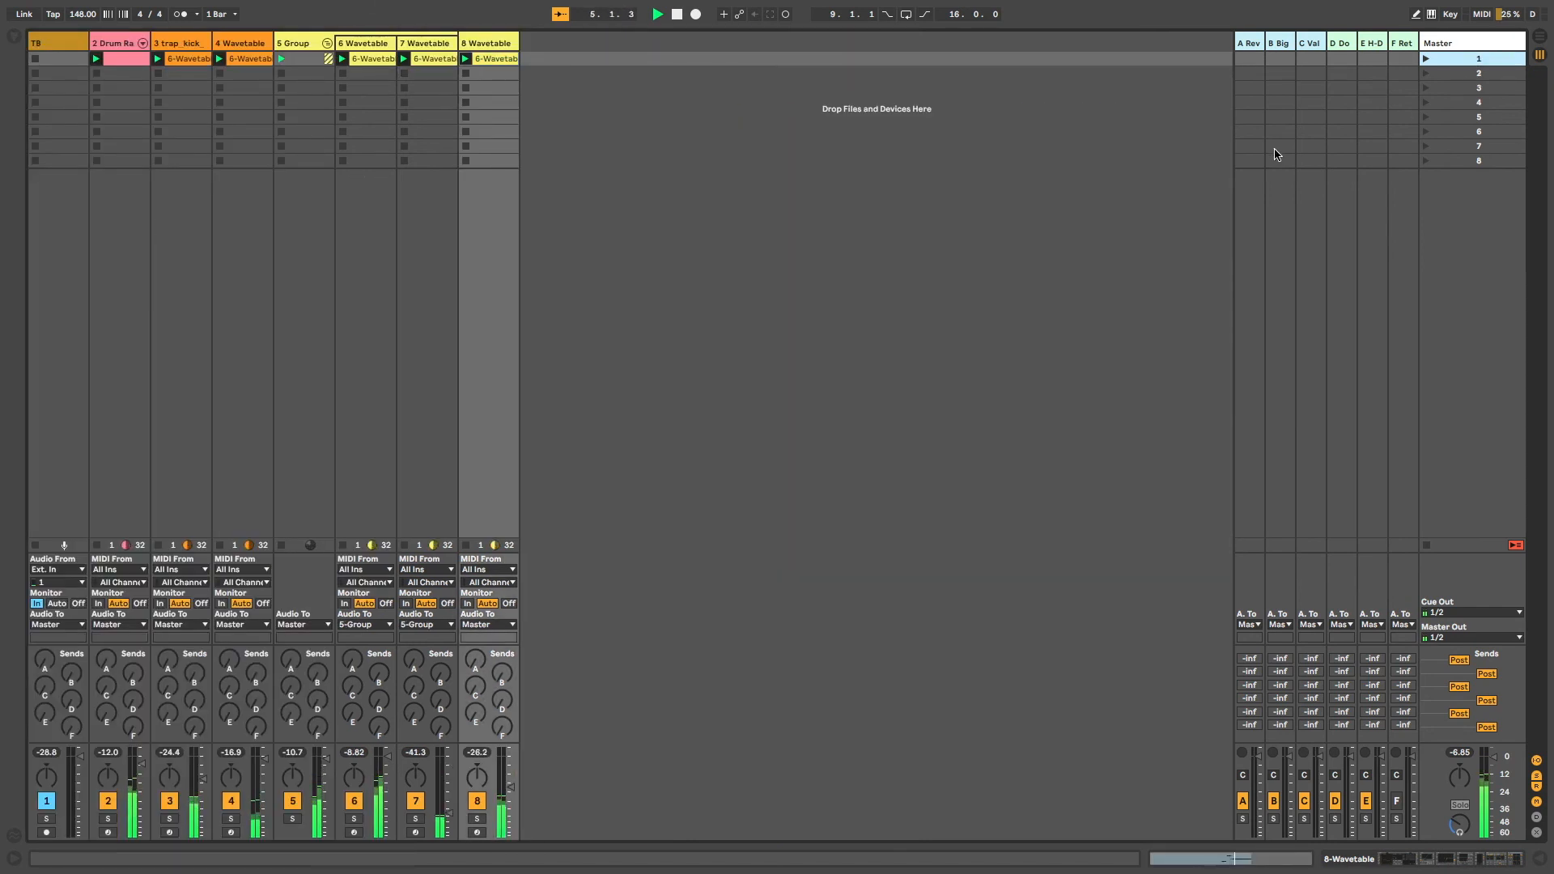
Lengthen the Amp envelope decay of track 8's Wavetable to 3.16 s and restart playback to hear it in the mix
{"action": "double_click", "coordinate": [505, 60]}
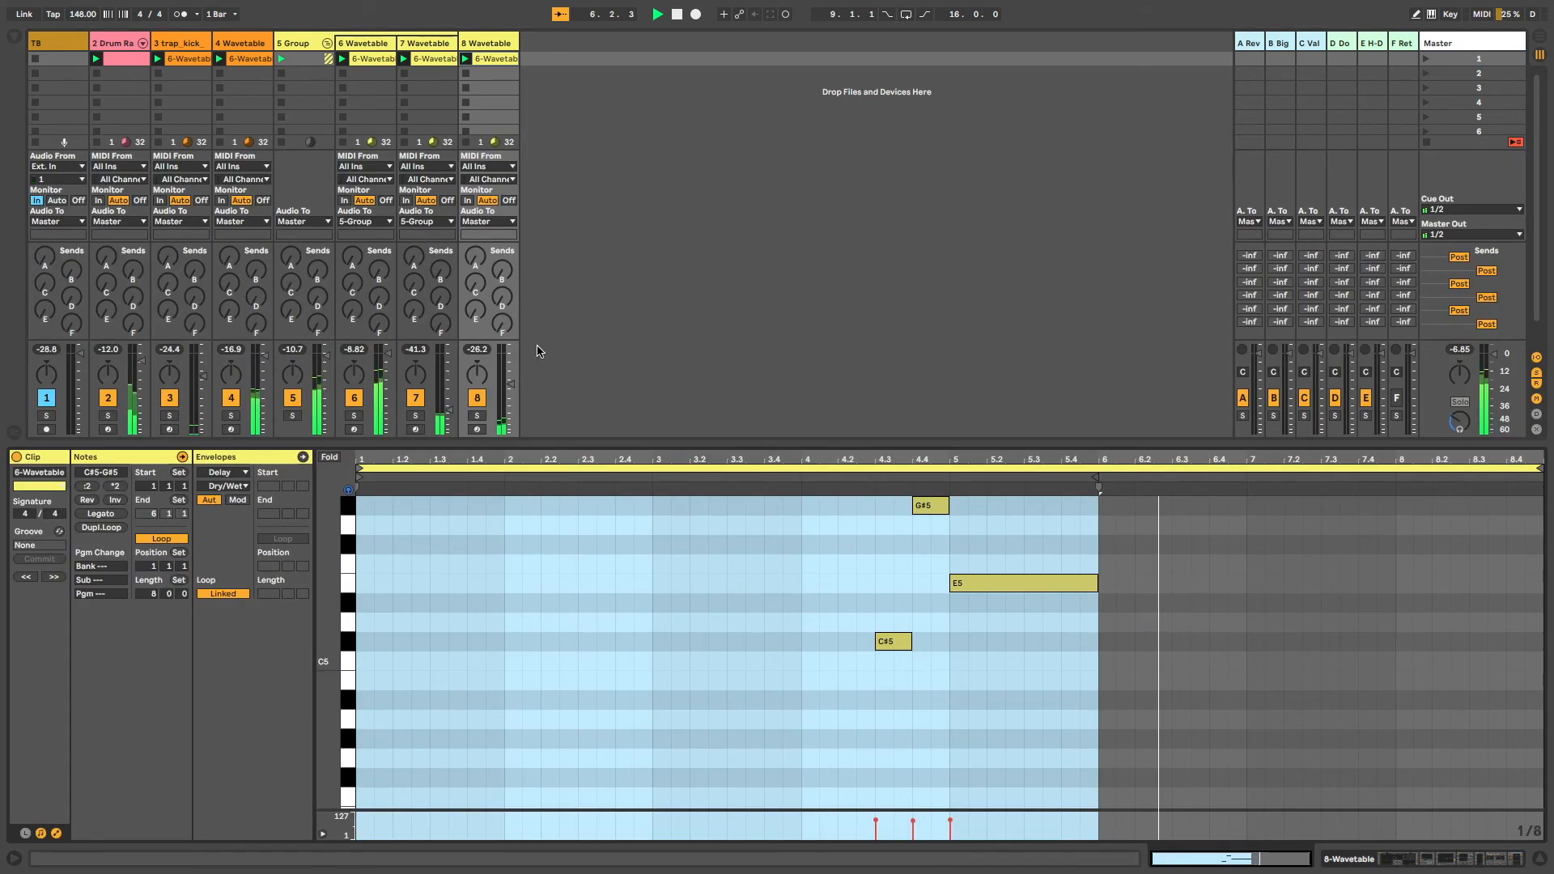
{"action": "left_click", "coordinate": [491, 45]}
{"action": "double_click", "coordinate": [491, 48]}
{"action": "scroll", "coordinate": [381, 764], "scroll_direction": "left", "scroll_amount": 15}
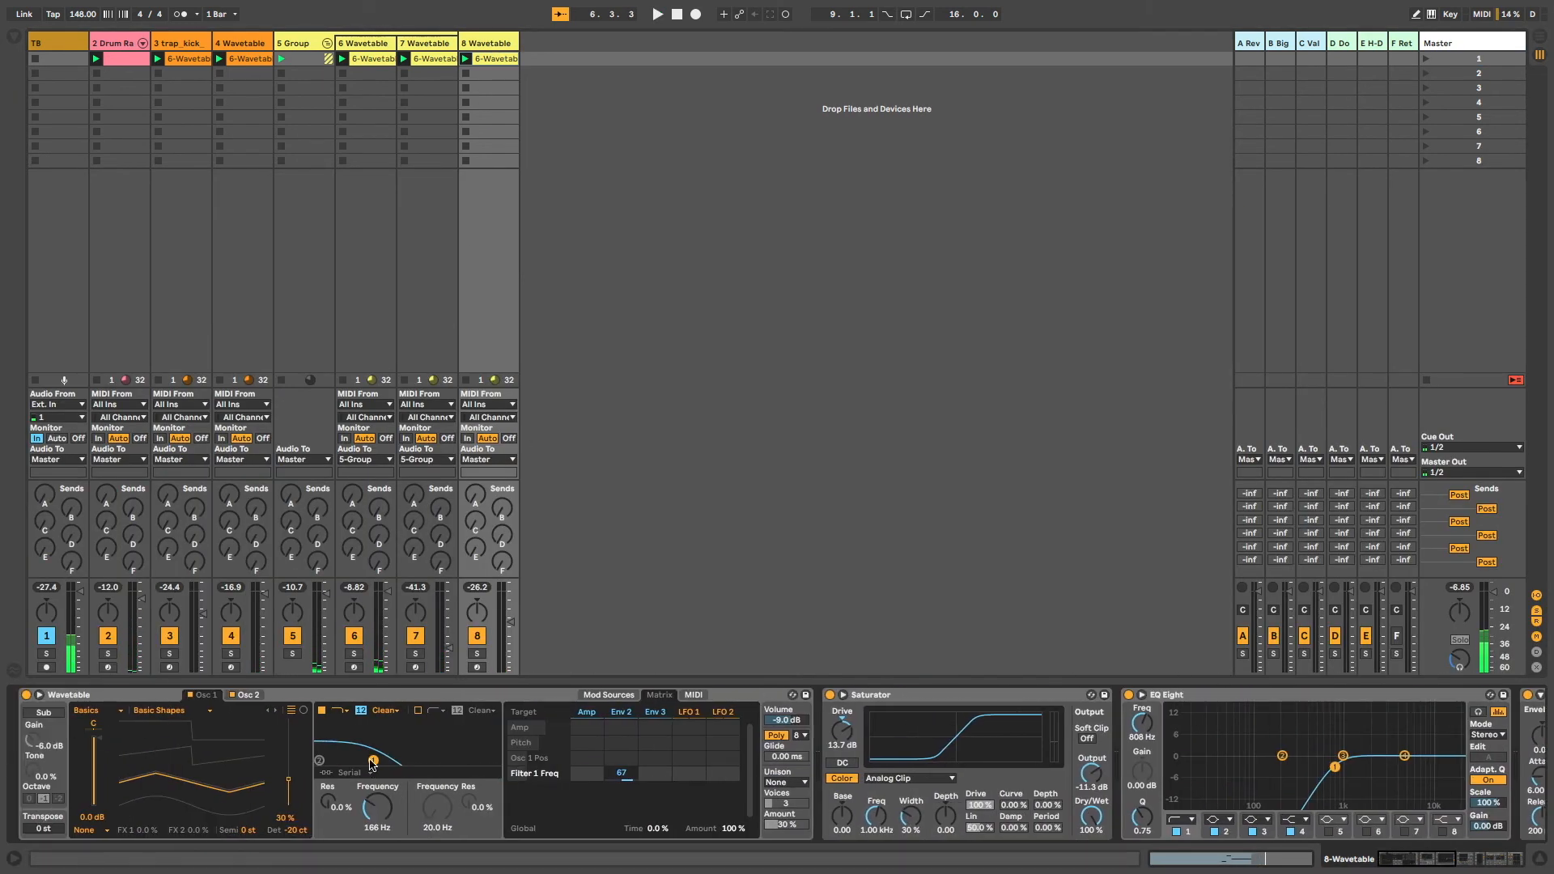
{"action": "left_click", "coordinate": [587, 712]}
{"action": "left_click_drag", "start_coordinate": [560, 796], "coordinate": [573, 796]}
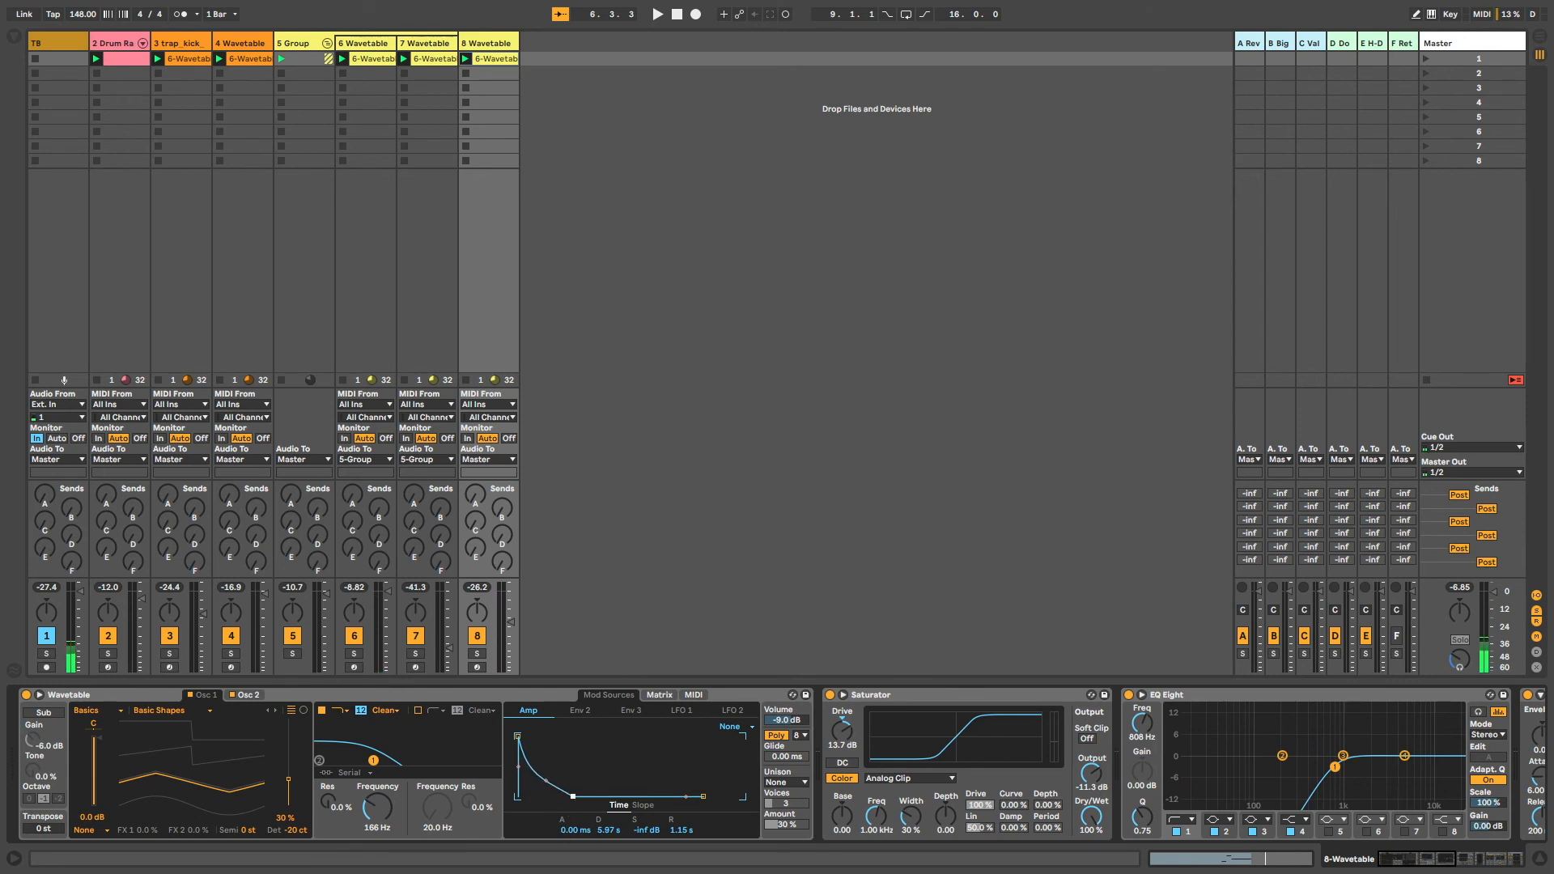
{"action": "left_click_drag", "start_coordinate": [573, 796], "coordinate": [563, 797]}
{"action": "key", "text": "space"}
{"action": "left_click_drag", "start_coordinate": [563, 797], "coordinate": [566, 797]}
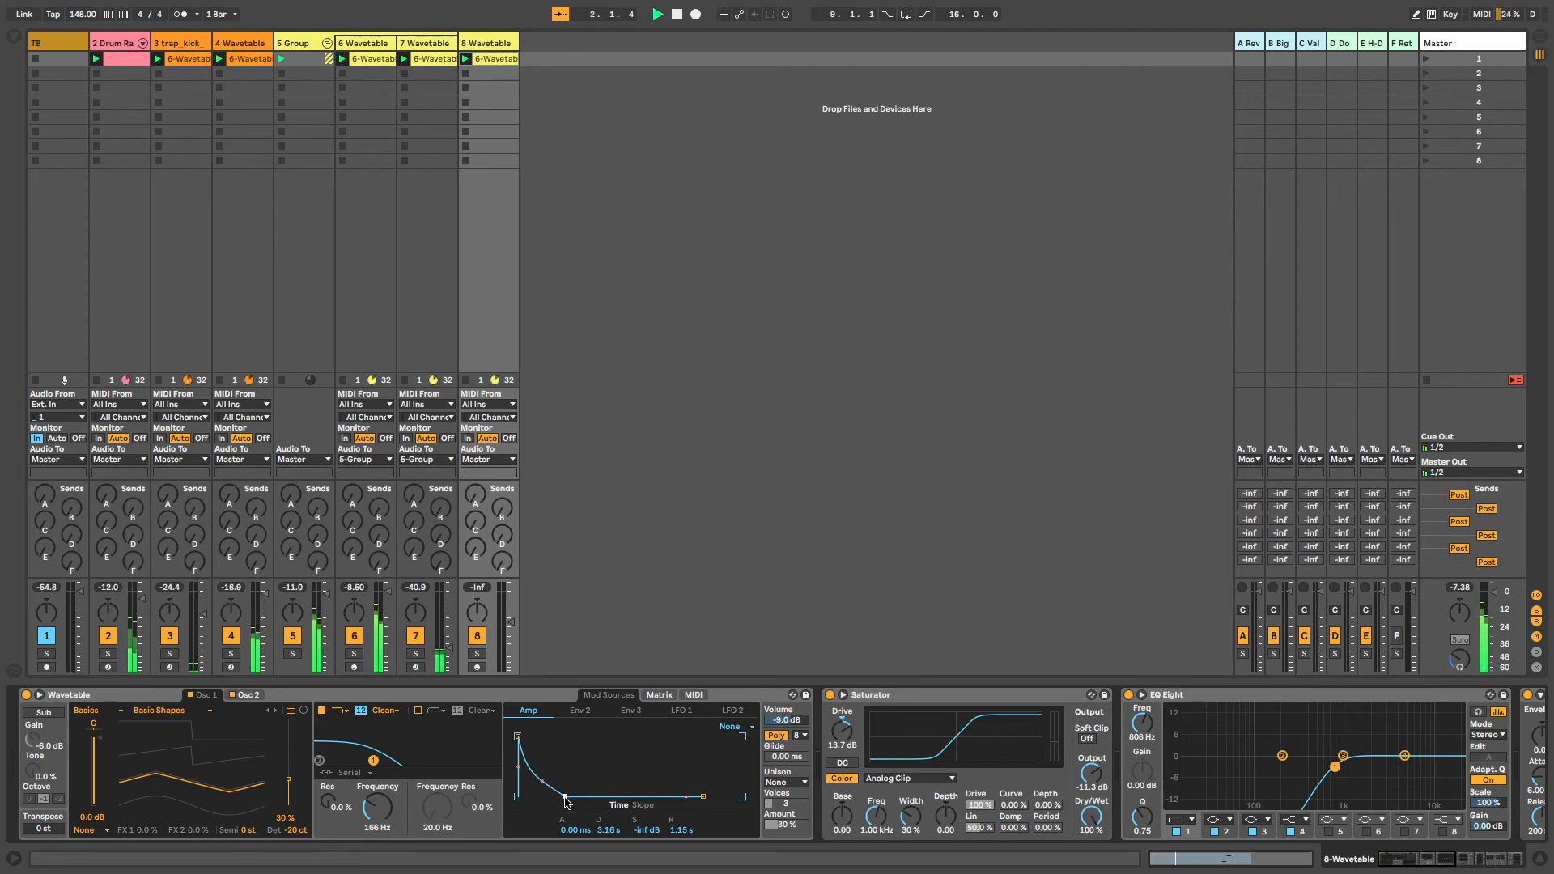
Set track 8's Wavetable filter frequency to 153 Hz and Amp decay to 2.56 s, and fine-tune the track's volume
{"action": "mouse_move", "coordinate": [377, 809]}
{"action": "left_mouse_down"}
{"action": "mouse_move", "coordinate": [377, 795]}
{"action": "mouse_move", "coordinate": [373, 822]}
{"action": "left_mouse_up"}
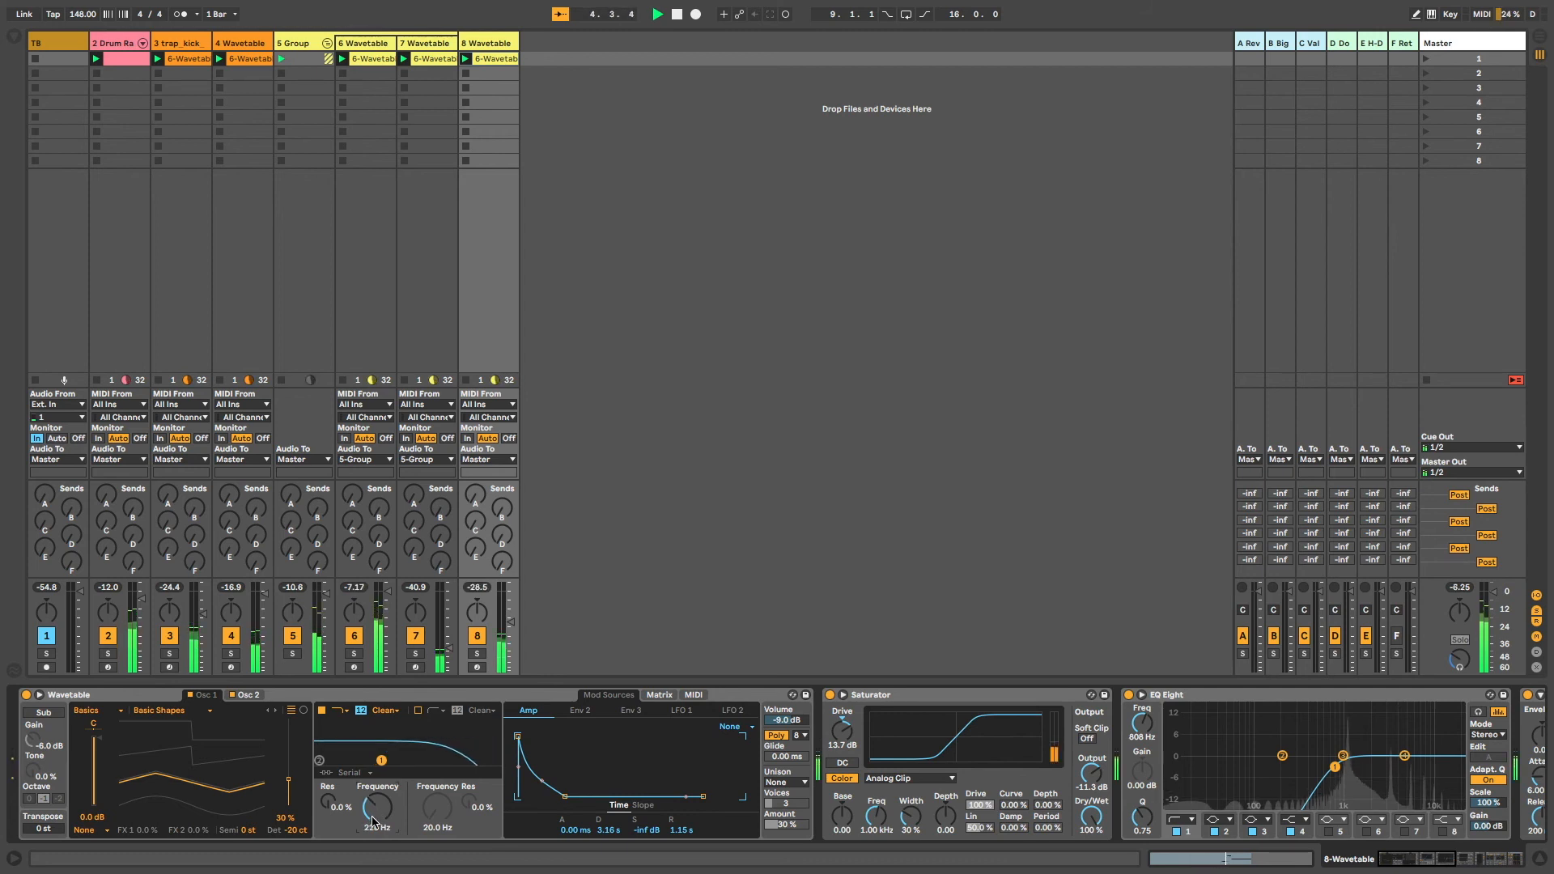
{"action": "left_click_drag", "start_coordinate": [373, 819], "coordinate": [373, 836]}
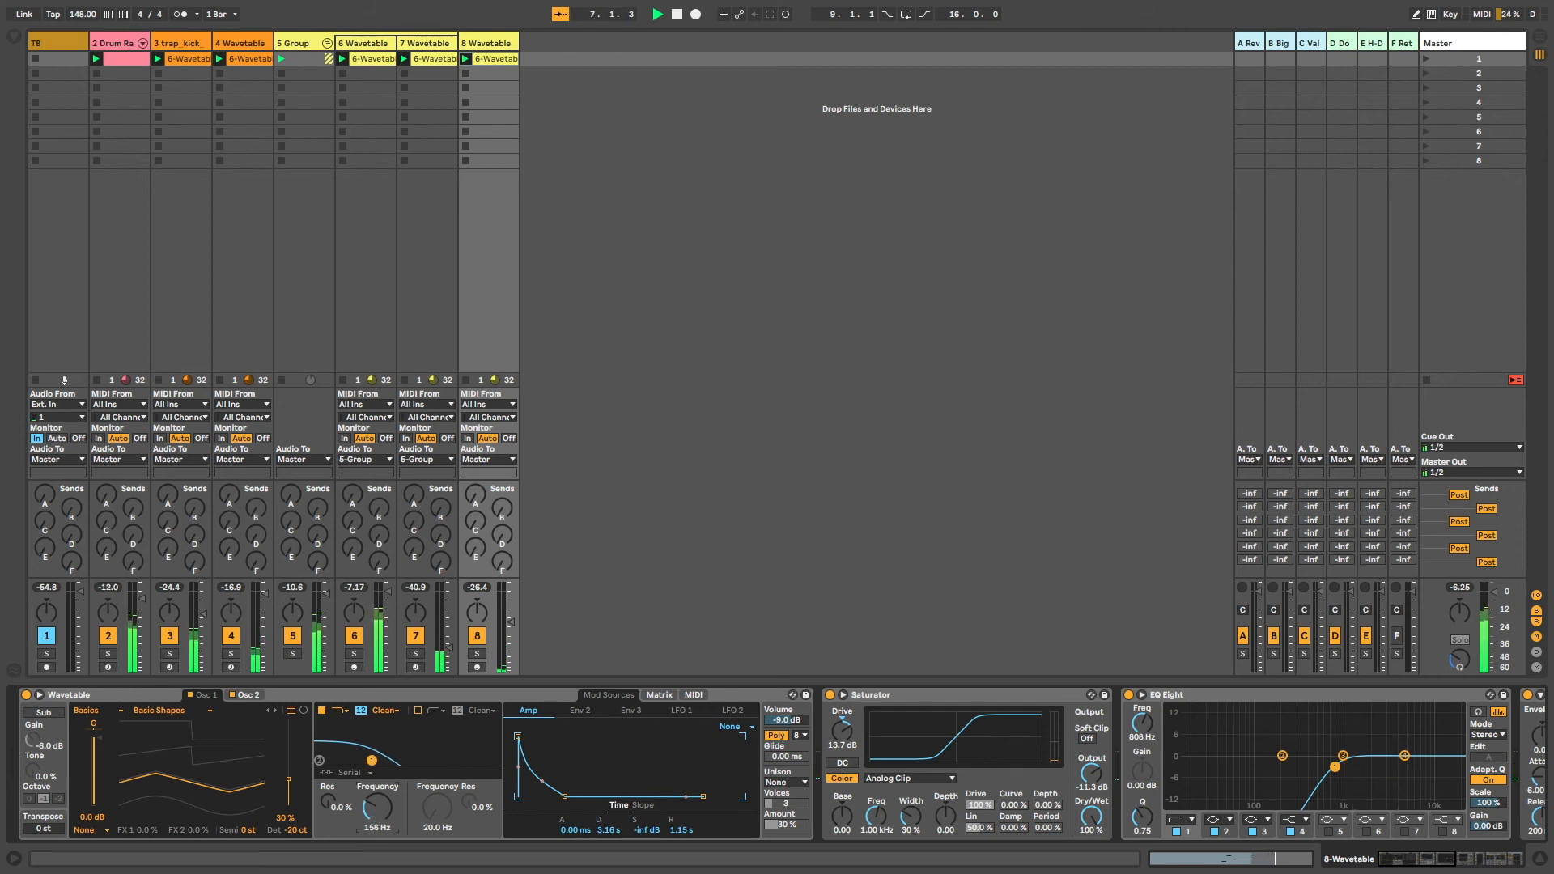
{"action": "left_click_drag", "start_coordinate": [551, 794], "coordinate": [564, 797]}
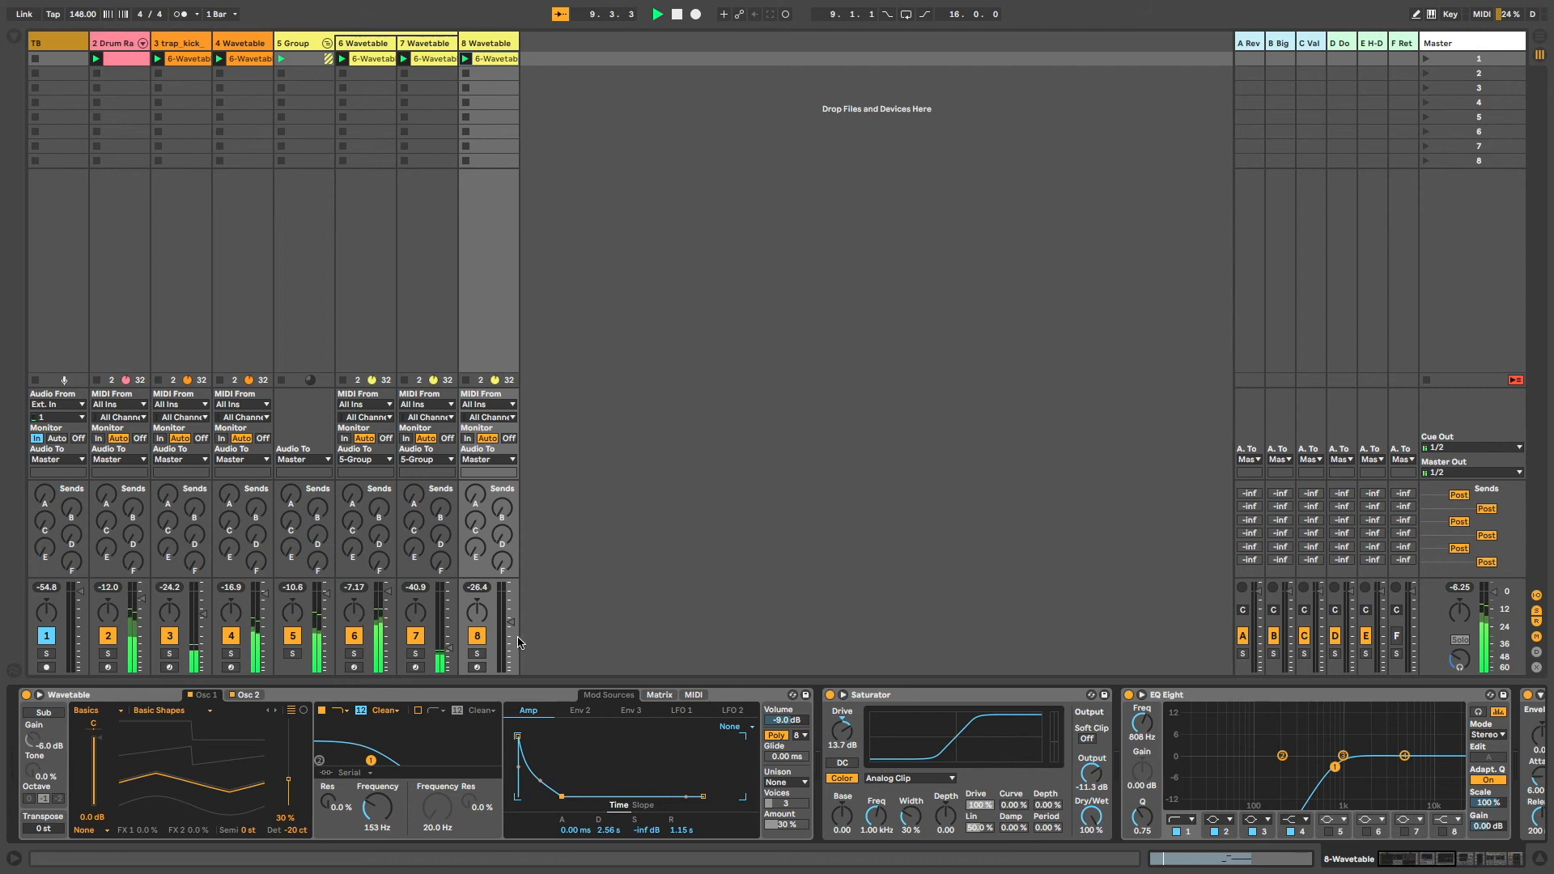
{"action": "left_click_drag", "start_coordinate": [510, 622], "coordinate": [510, 621]}
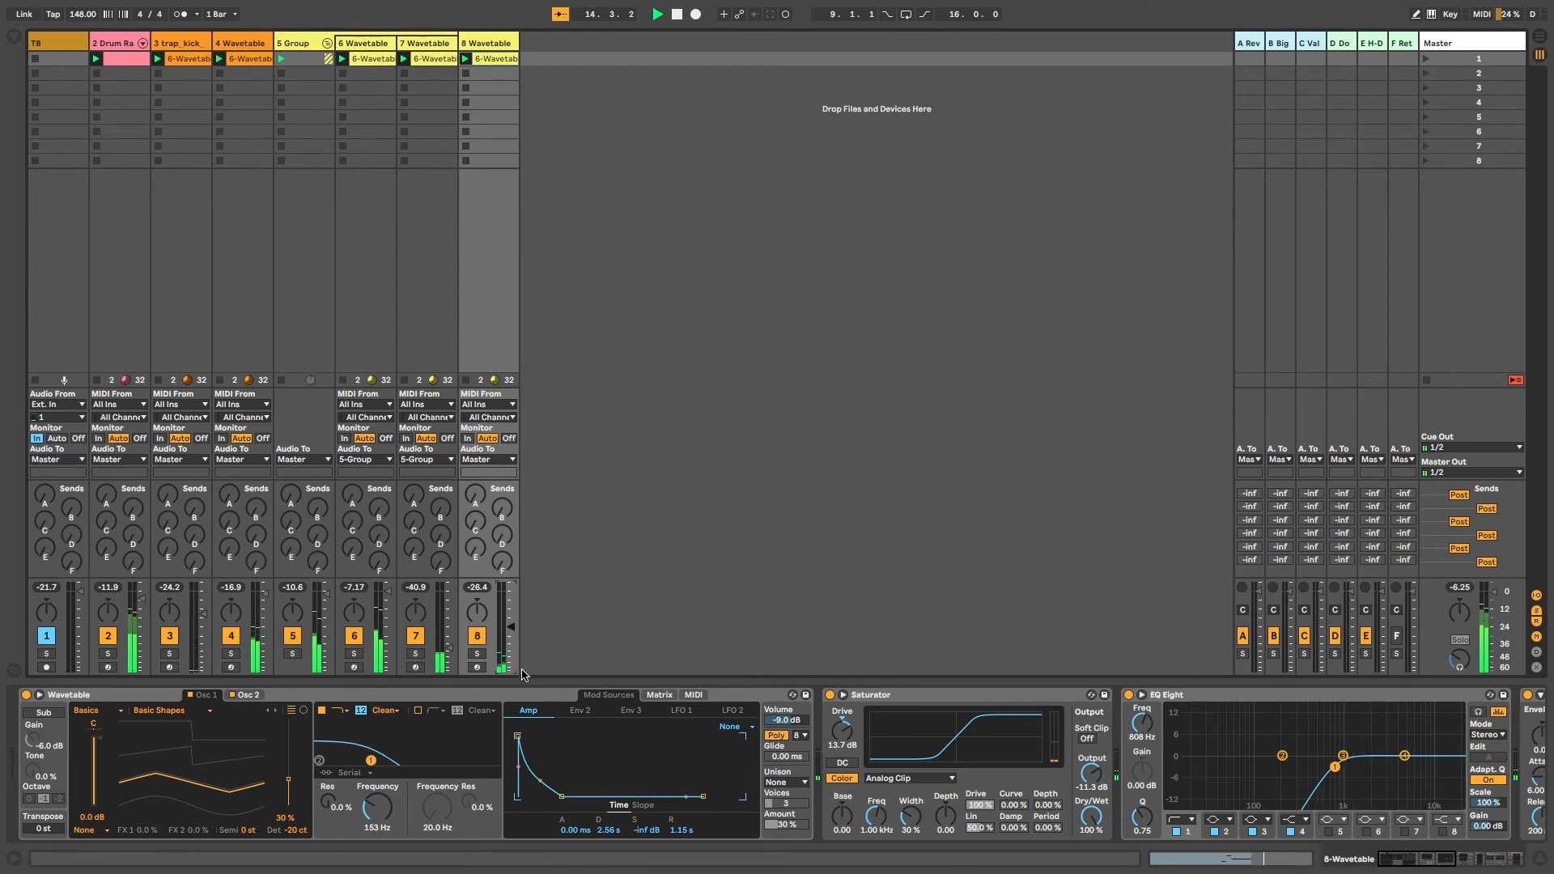
Check the effect chain on track 8 and raise its Wavetable filter frequency slightly while the beat plays
{"action": "scroll", "coordinate": [581, 731], "scroll_direction": "right", "scroll_amount": 10}
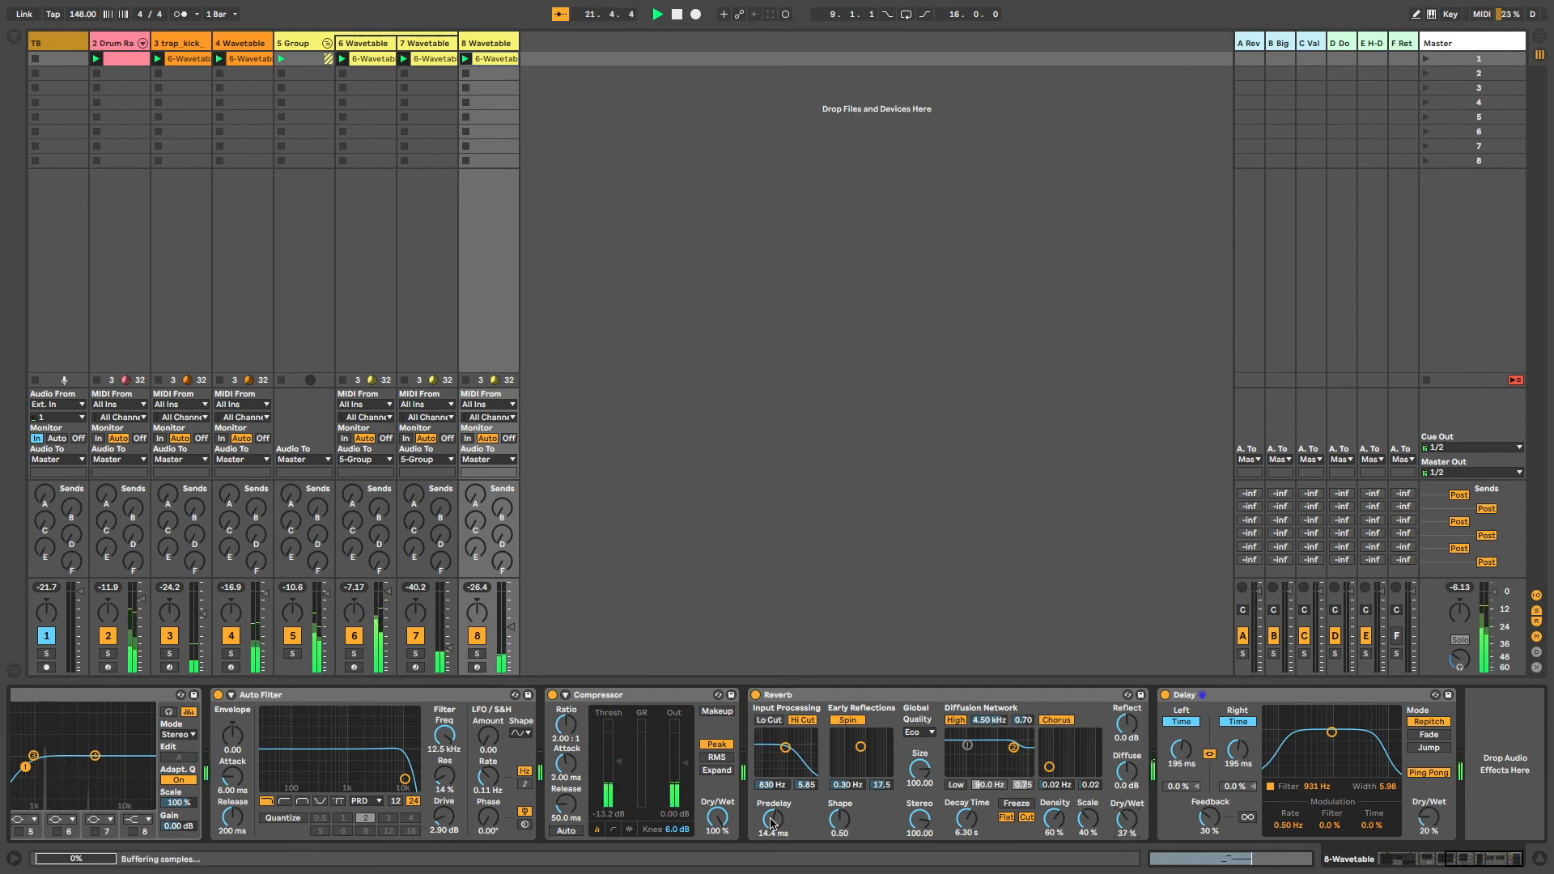
{"action": "scroll", "coordinate": [722, 764], "scroll_direction": "left", "scroll_amount": 5}
{"action": "scroll", "coordinate": [723, 764], "scroll_direction": "left", "scroll_amount": 10}
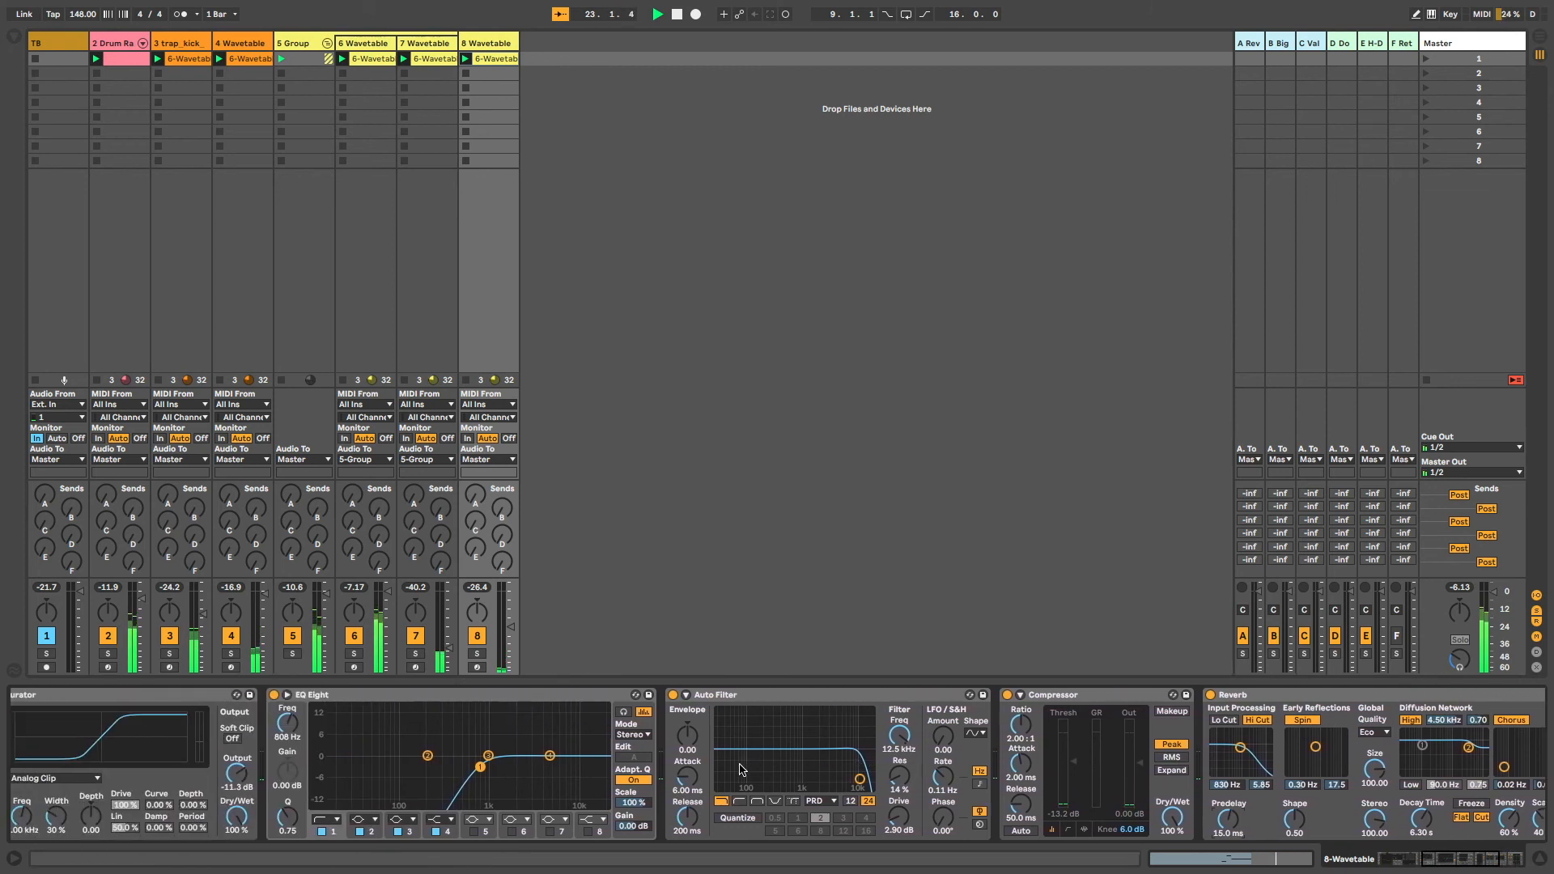
{"action": "scroll", "coordinate": [609, 763], "scroll_direction": "left", "scroll_amount": 3}
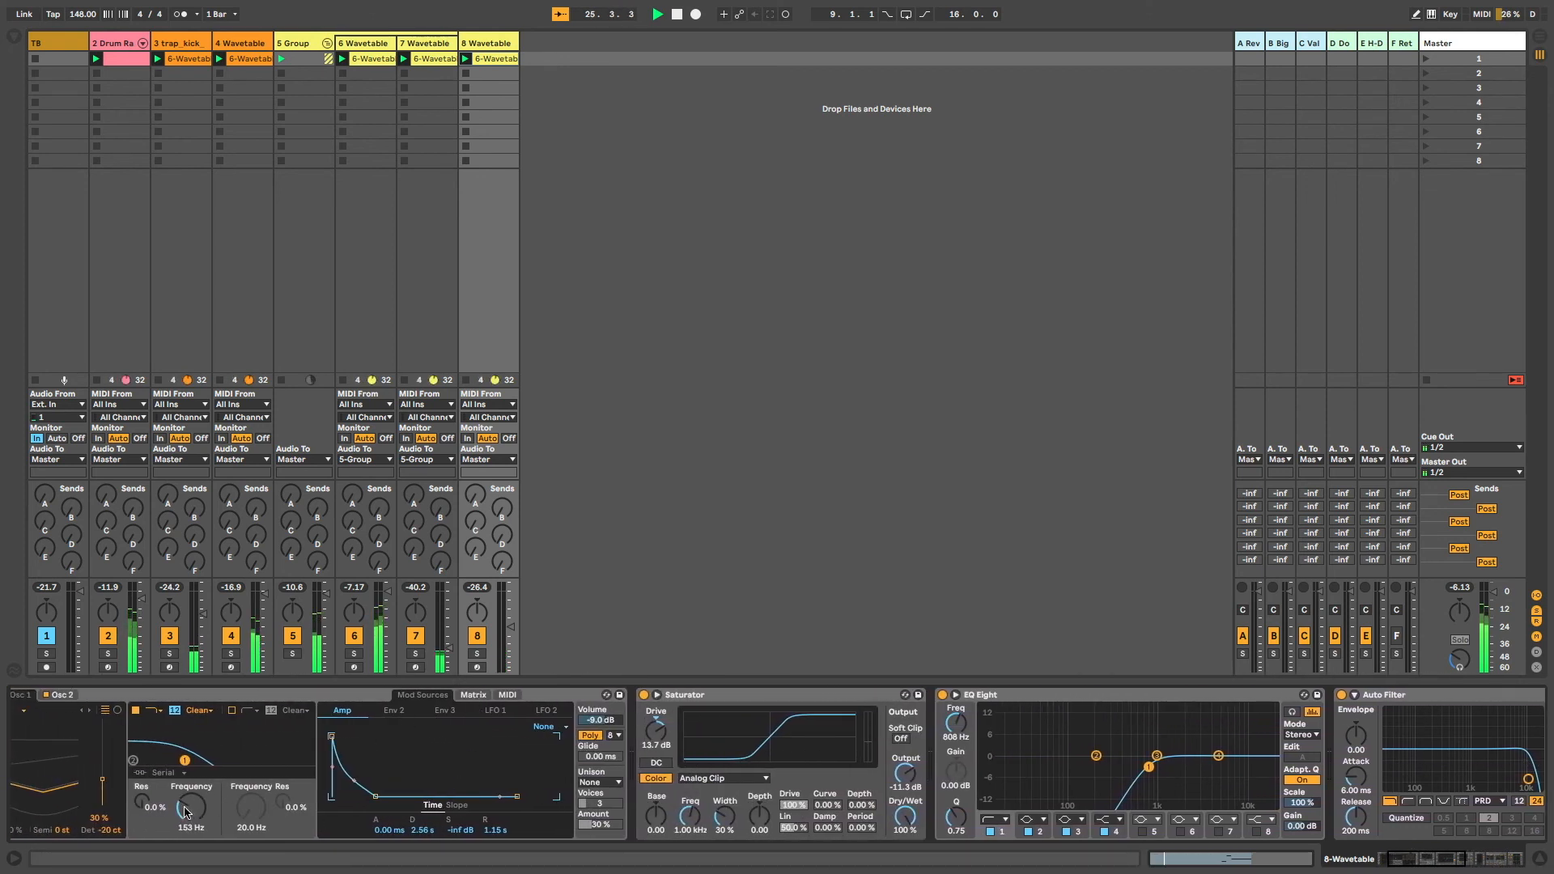
{"action": "left_click_drag", "start_coordinate": [191, 807], "coordinate": [191, 794]}
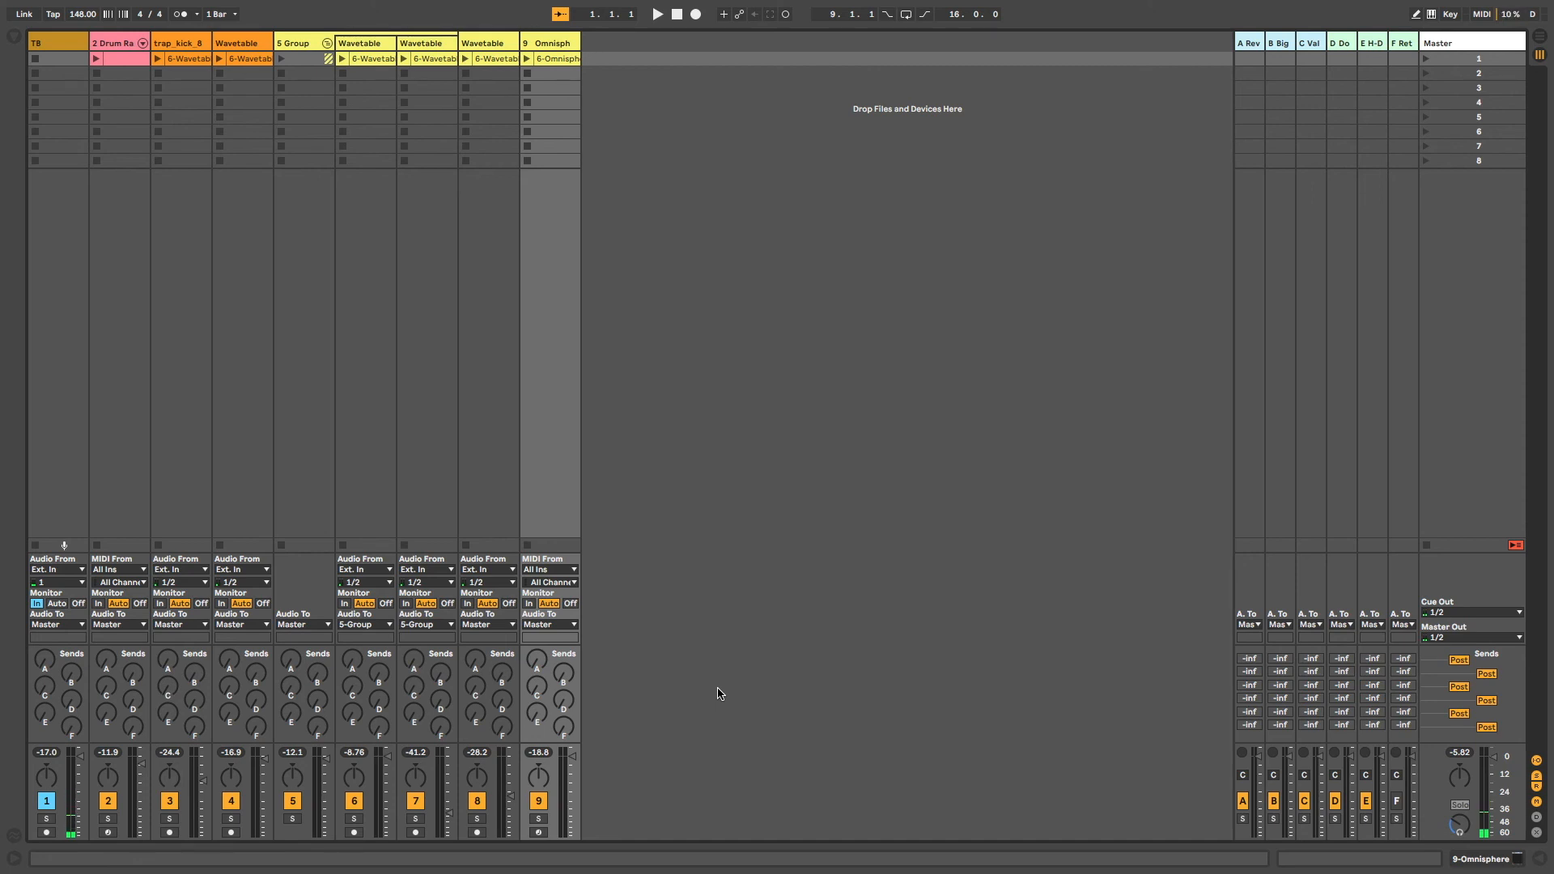
Play track 9's Omnisphere clip and add an Auto Filter set to 842 Hz, PRD circuit and 16.2 dB drive
{"action": "left_click", "coordinate": [526, 59]}
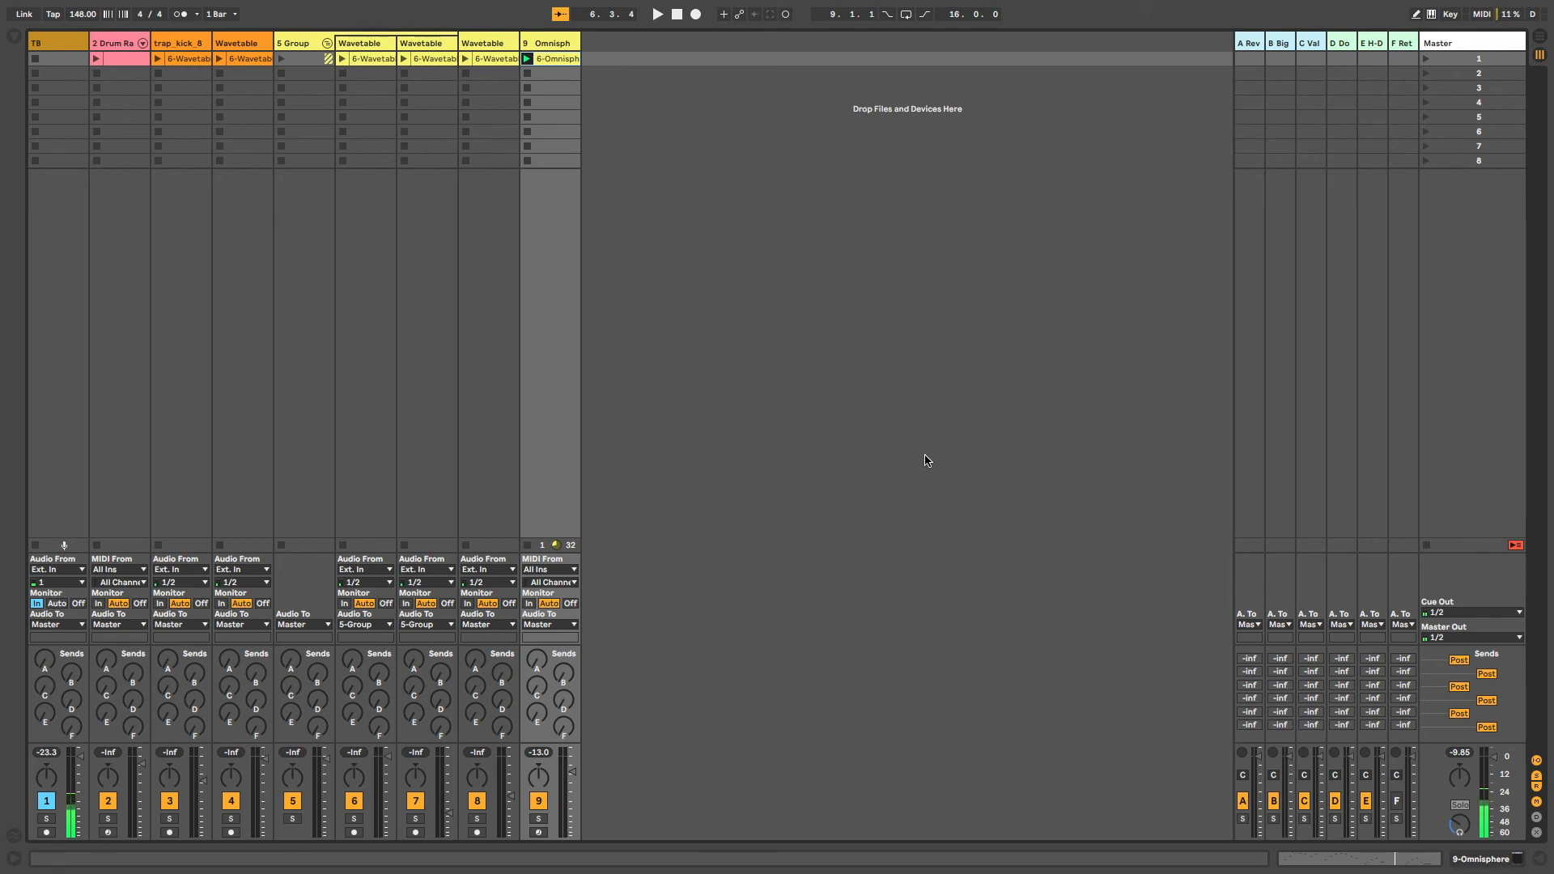
{"action": "key", "text": "super+alt+b"}
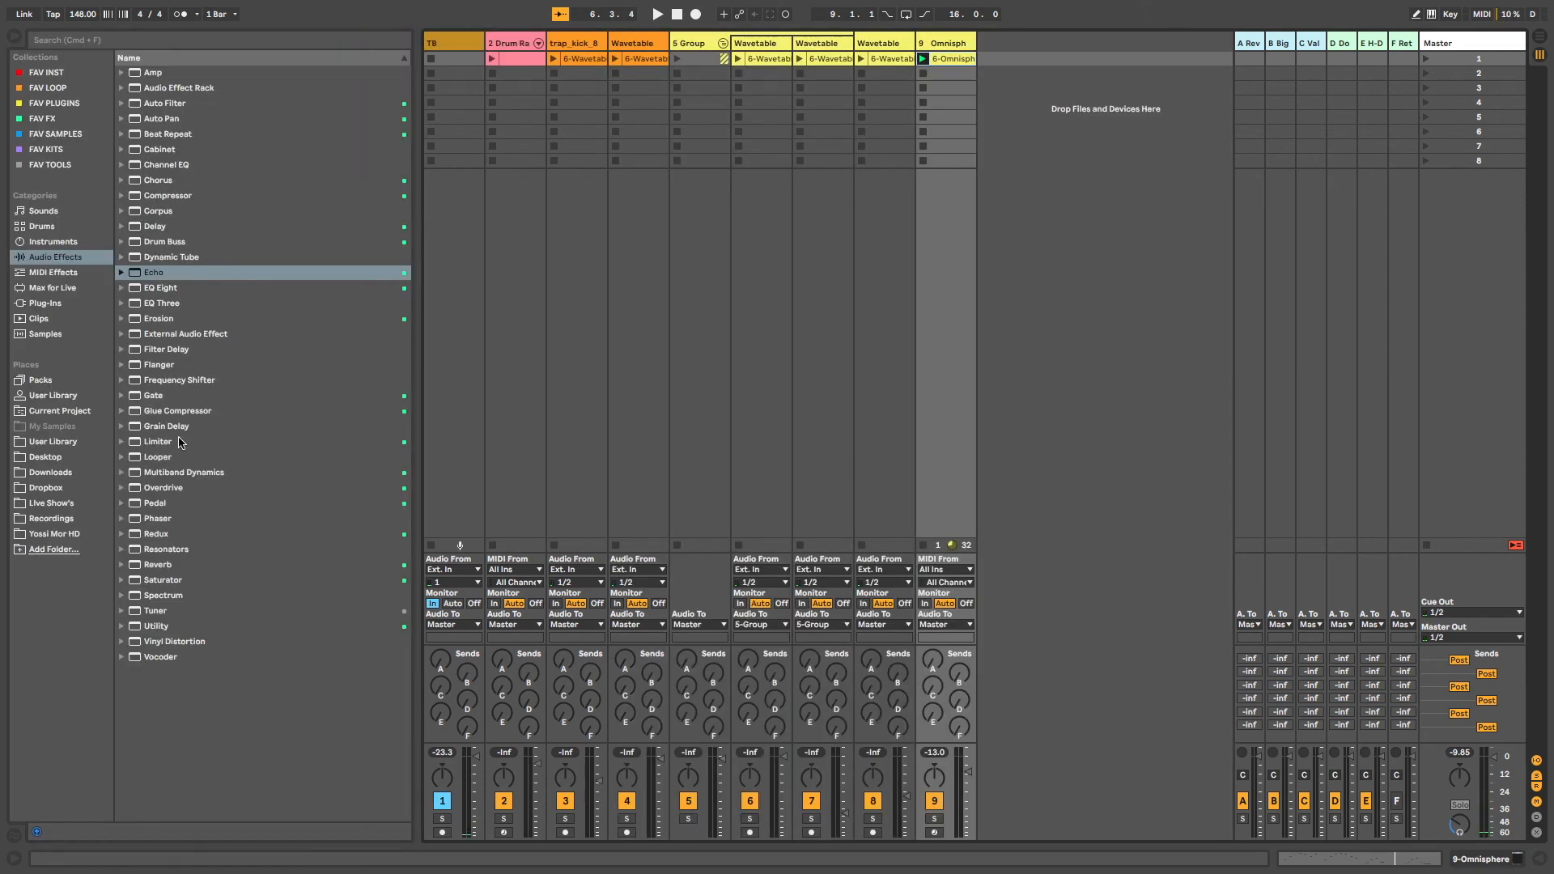
{"action": "left_click", "coordinate": [34, 256]}
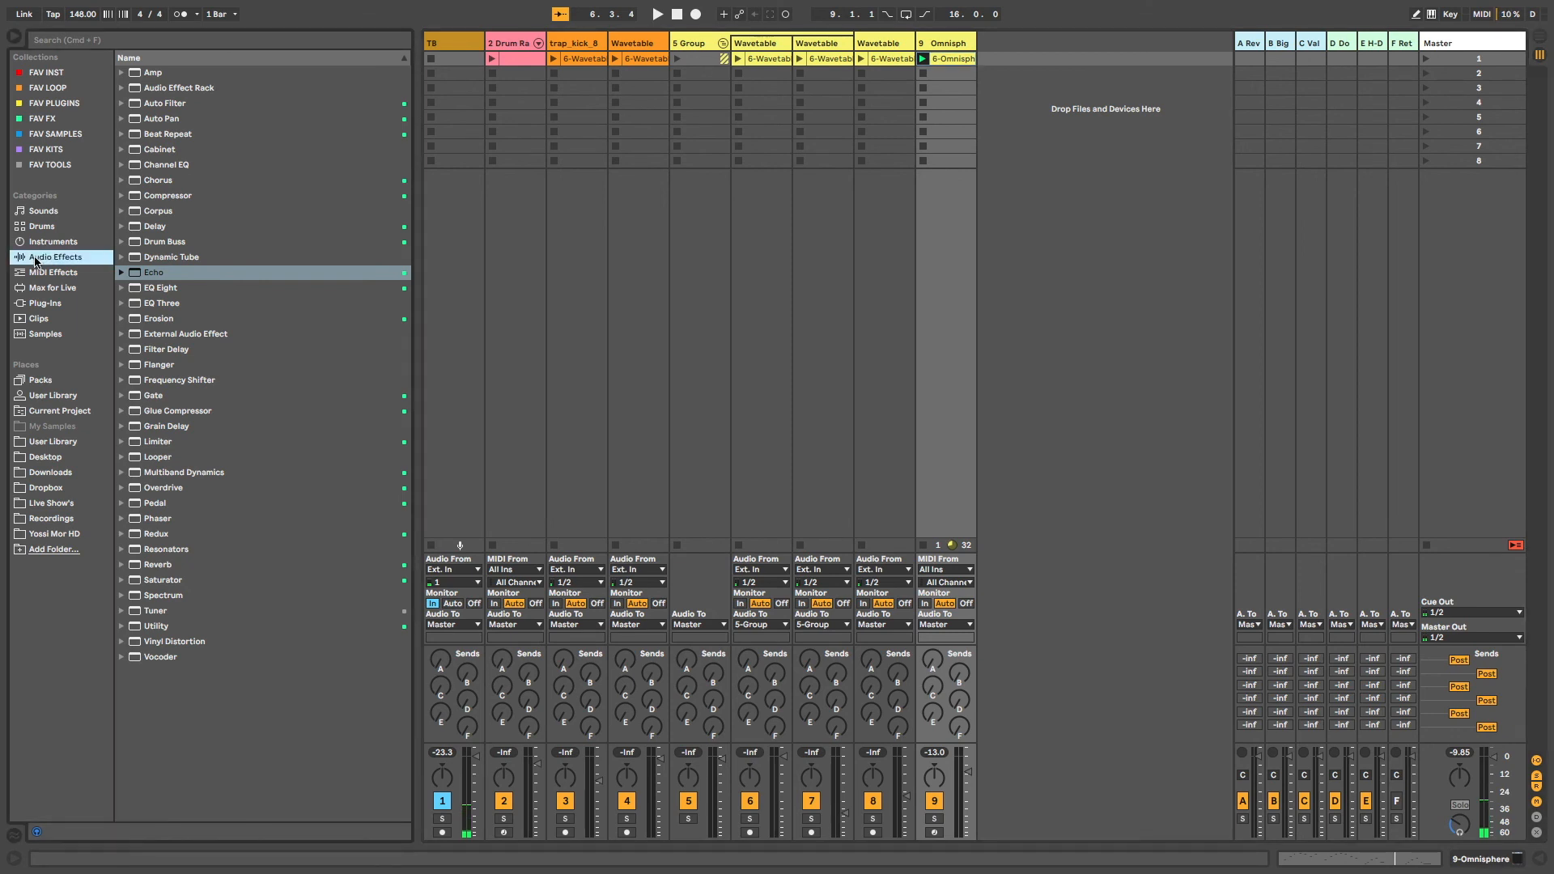
{"action": "double_click", "coordinate": [164, 103]}
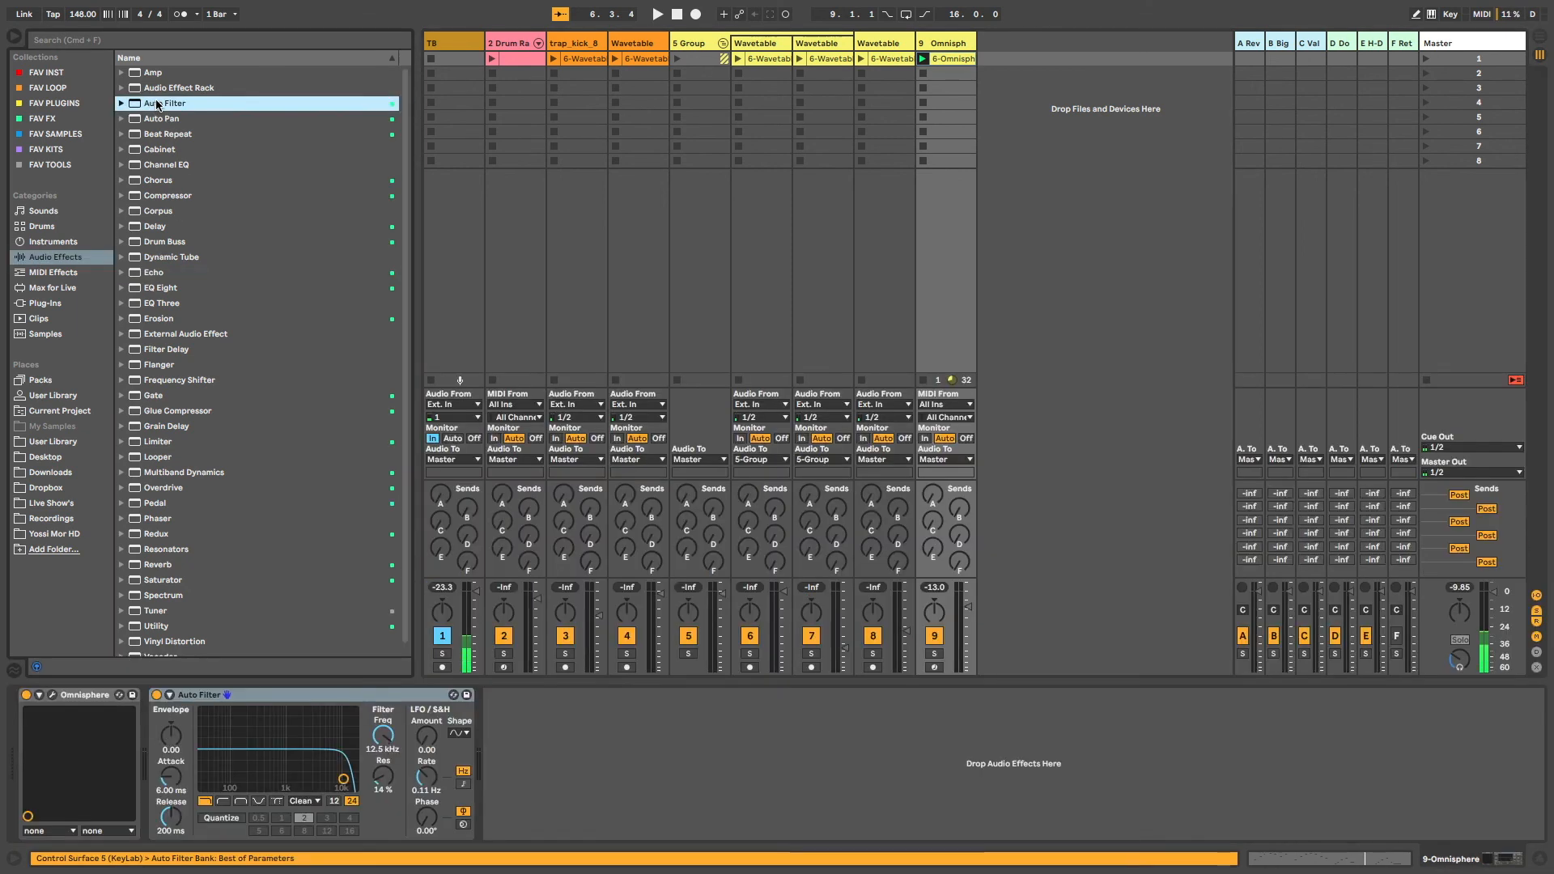
{"action": "left_click_drag", "start_coordinate": [384, 735], "coordinate": [282, 780]}
{"action": "left_click", "coordinate": [304, 801]}
{"action": "left_click", "coordinate": [308, 866]}
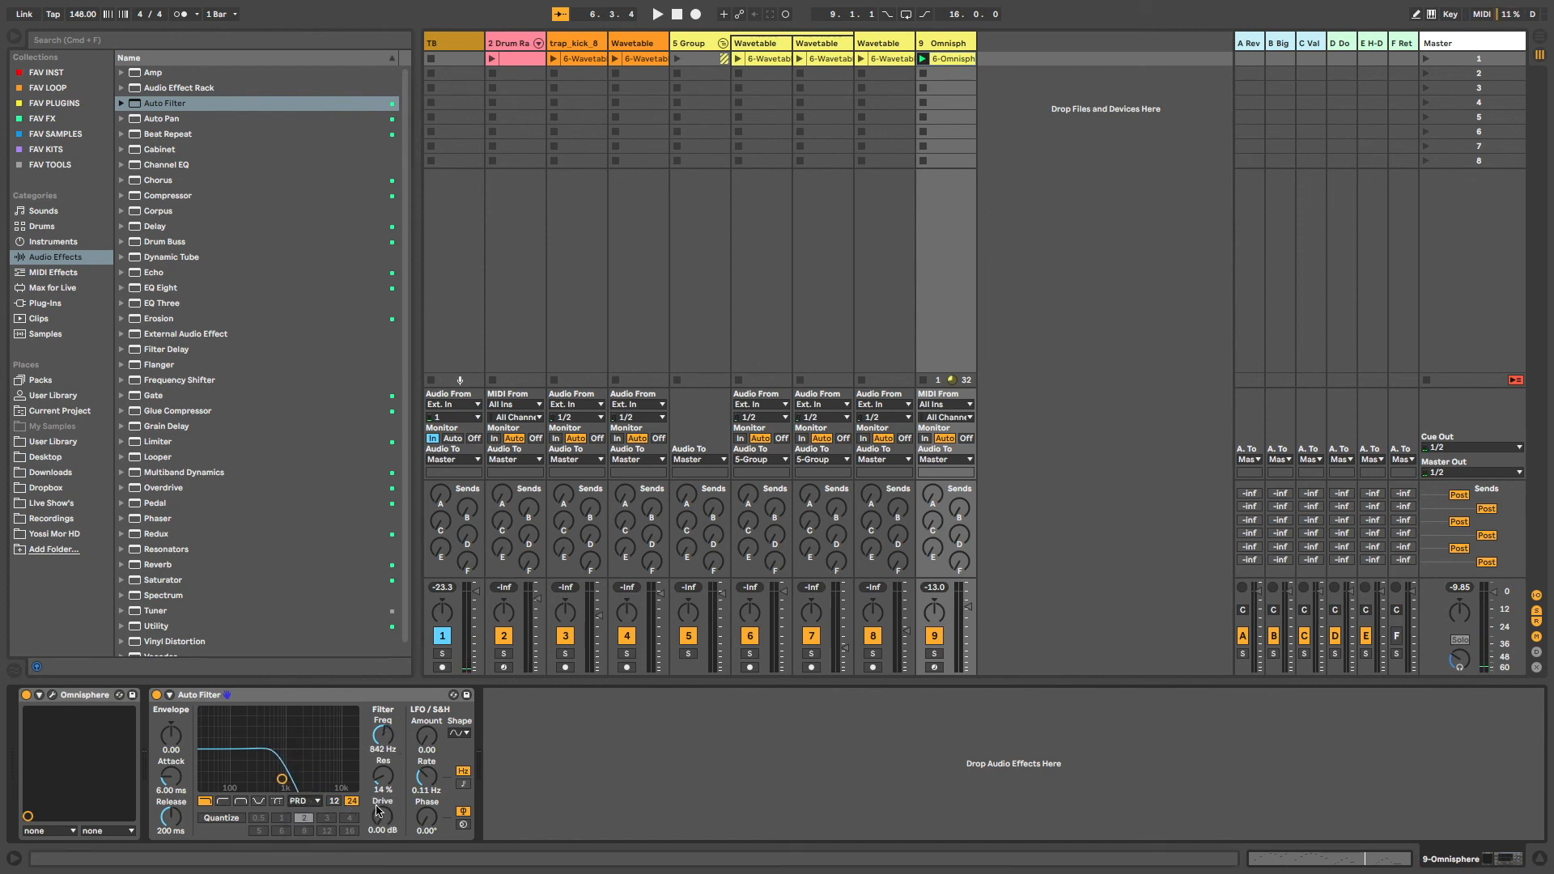
{"action": "left_click_drag", "start_coordinate": [382, 816], "coordinate": [382, 813]}
Add an EQ Eight to track 9 with band 3 at 567 Hz, 3.10 dB and Q 1.93, and a band 4 high cut at 2.61 kHz
{"action": "left_click", "coordinate": [47, 120]}
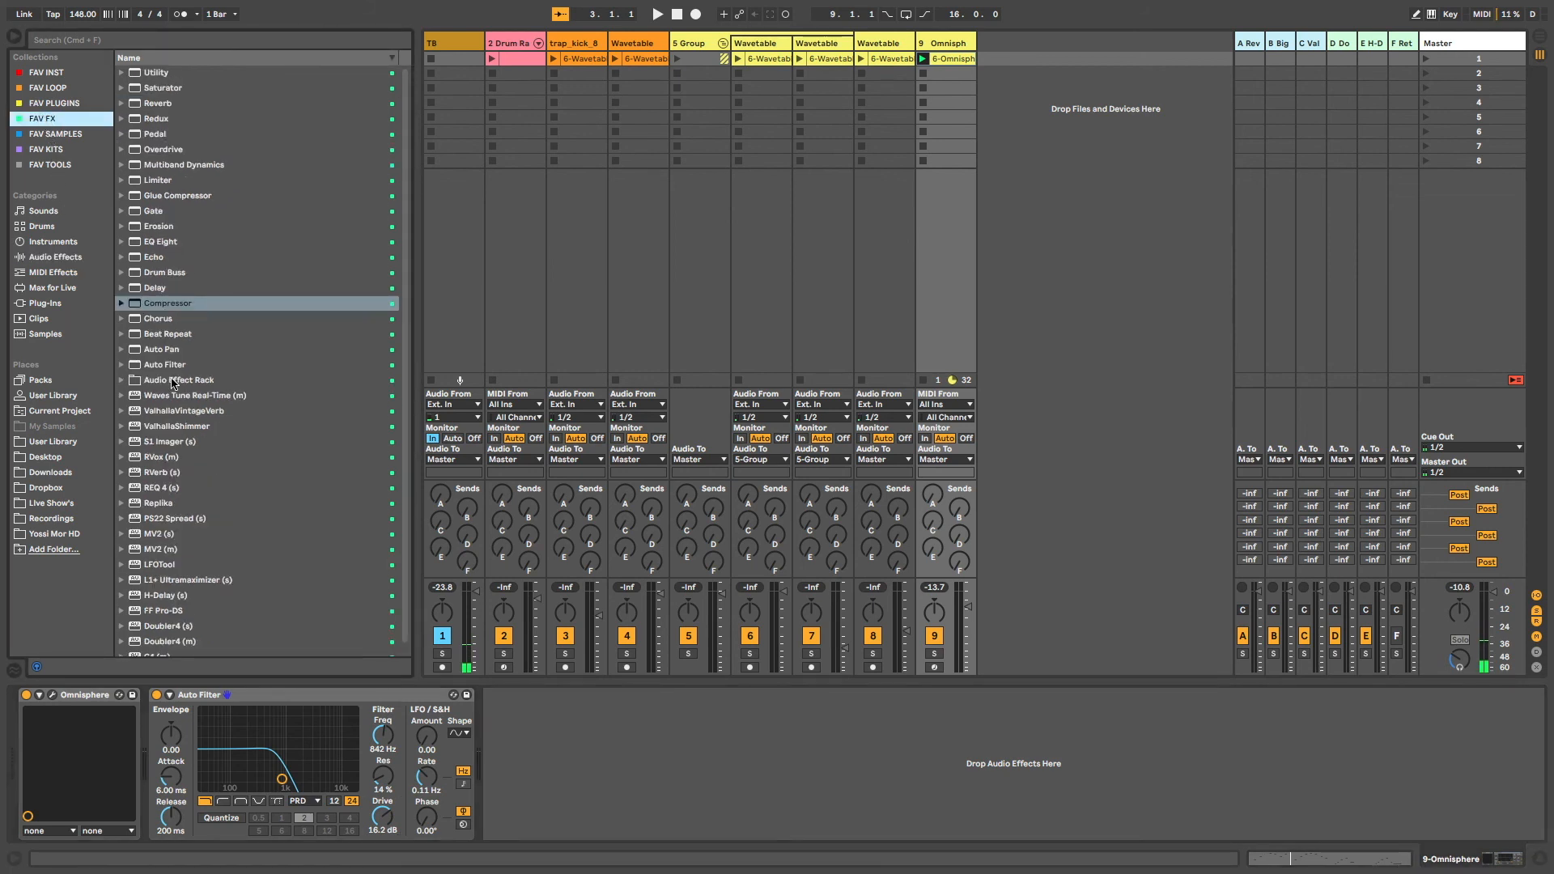
{"action": "double_click", "coordinate": [154, 241]}
{"action": "left_click_drag", "start_coordinate": [572, 770], "coordinate": [684, 741]}
{"action": "key", "text": "space"}
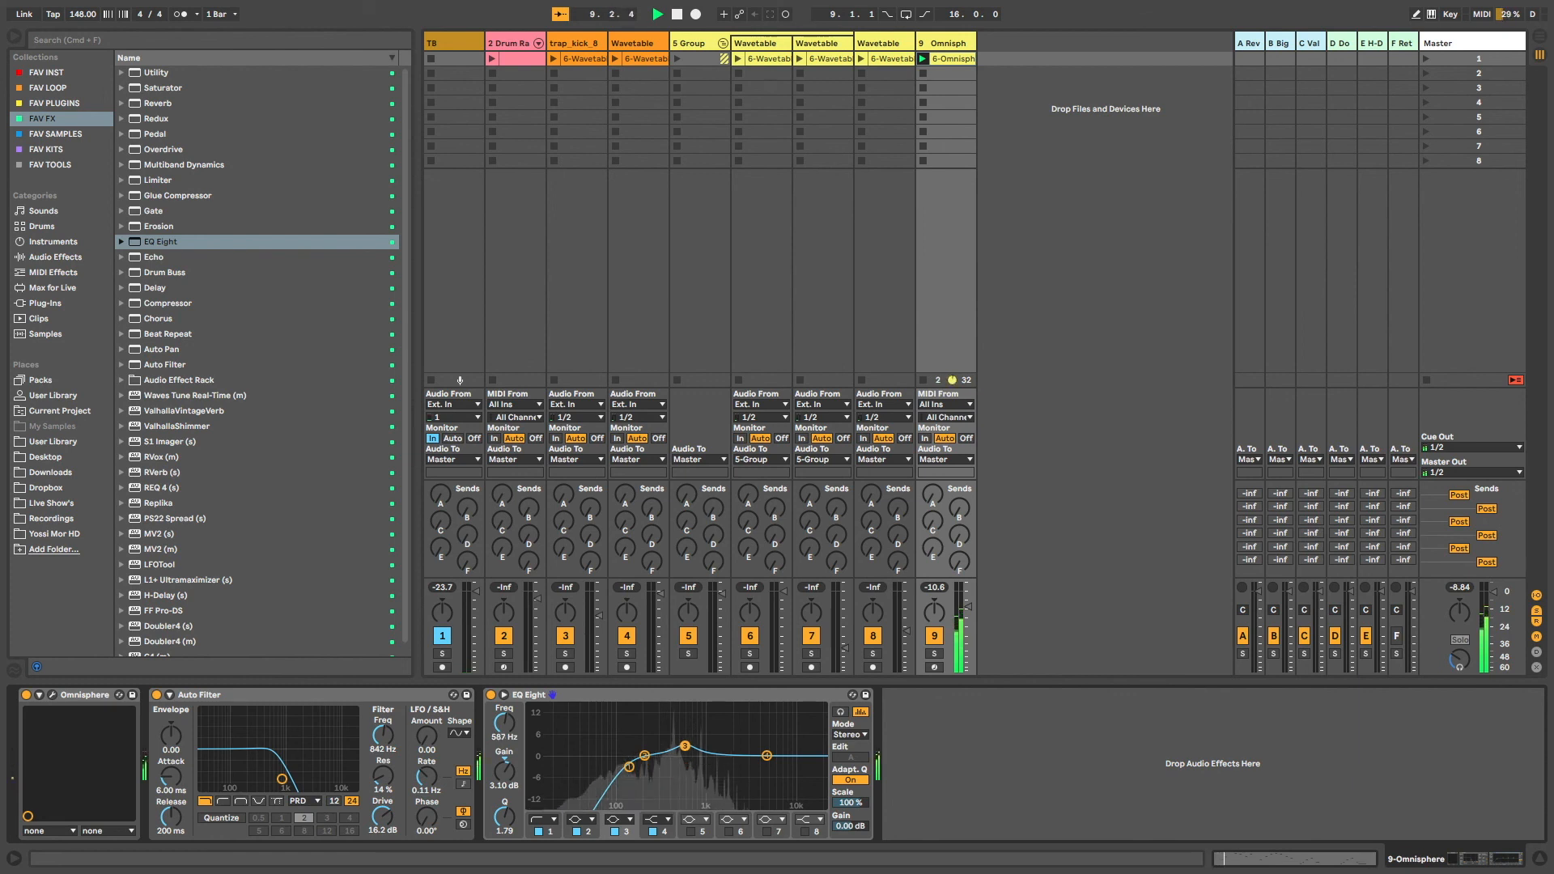
{"action": "left_click_drag", "start_coordinate": [505, 817], "coordinate": [504, 814]}
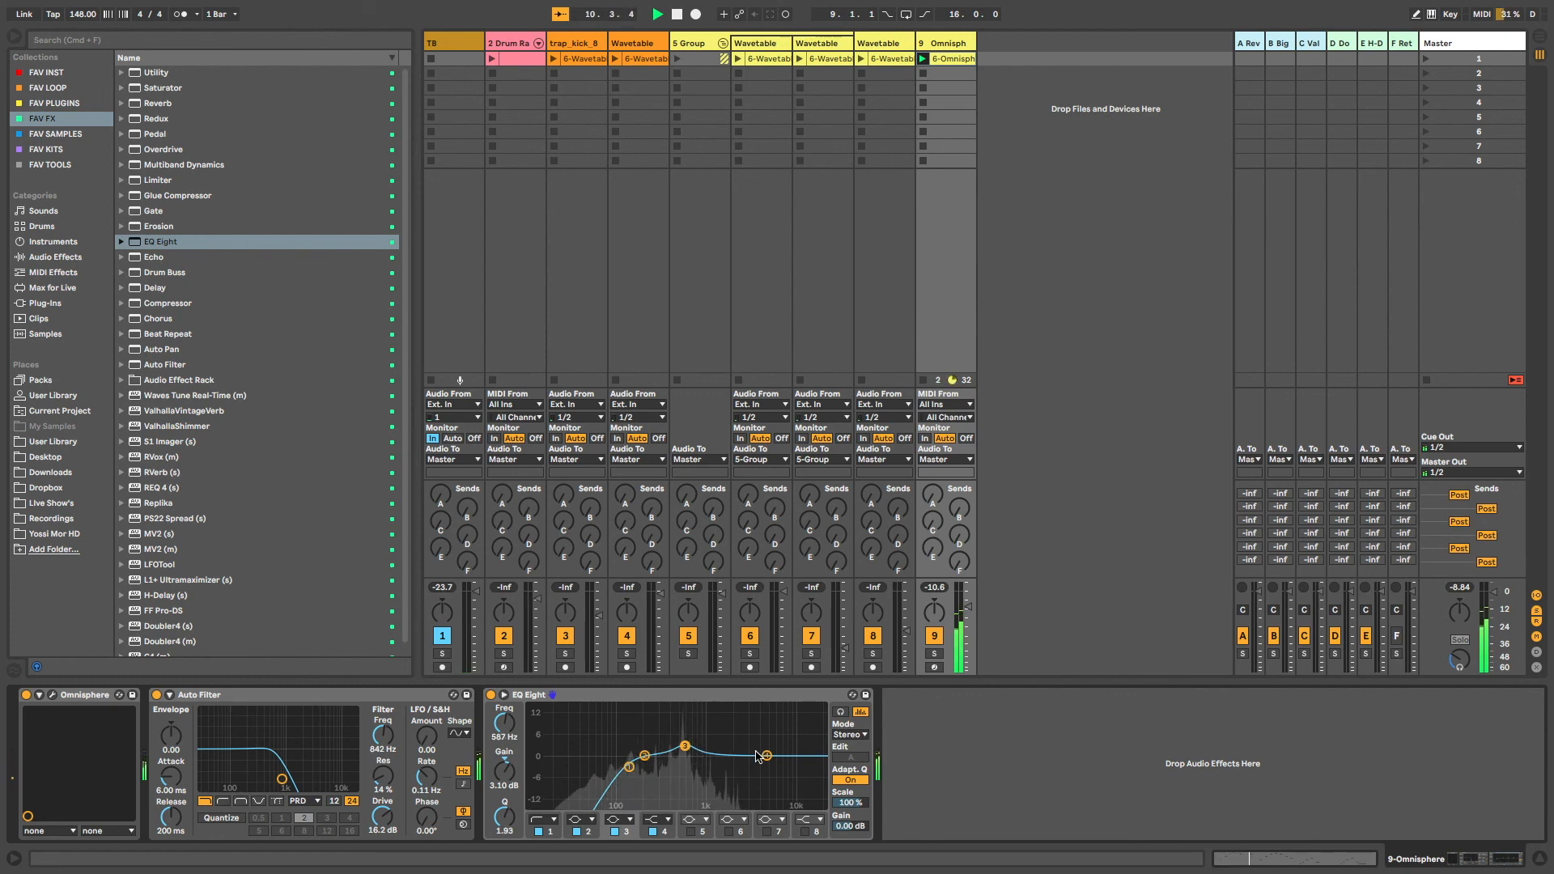
{"action": "left_click", "coordinate": [773, 771]}
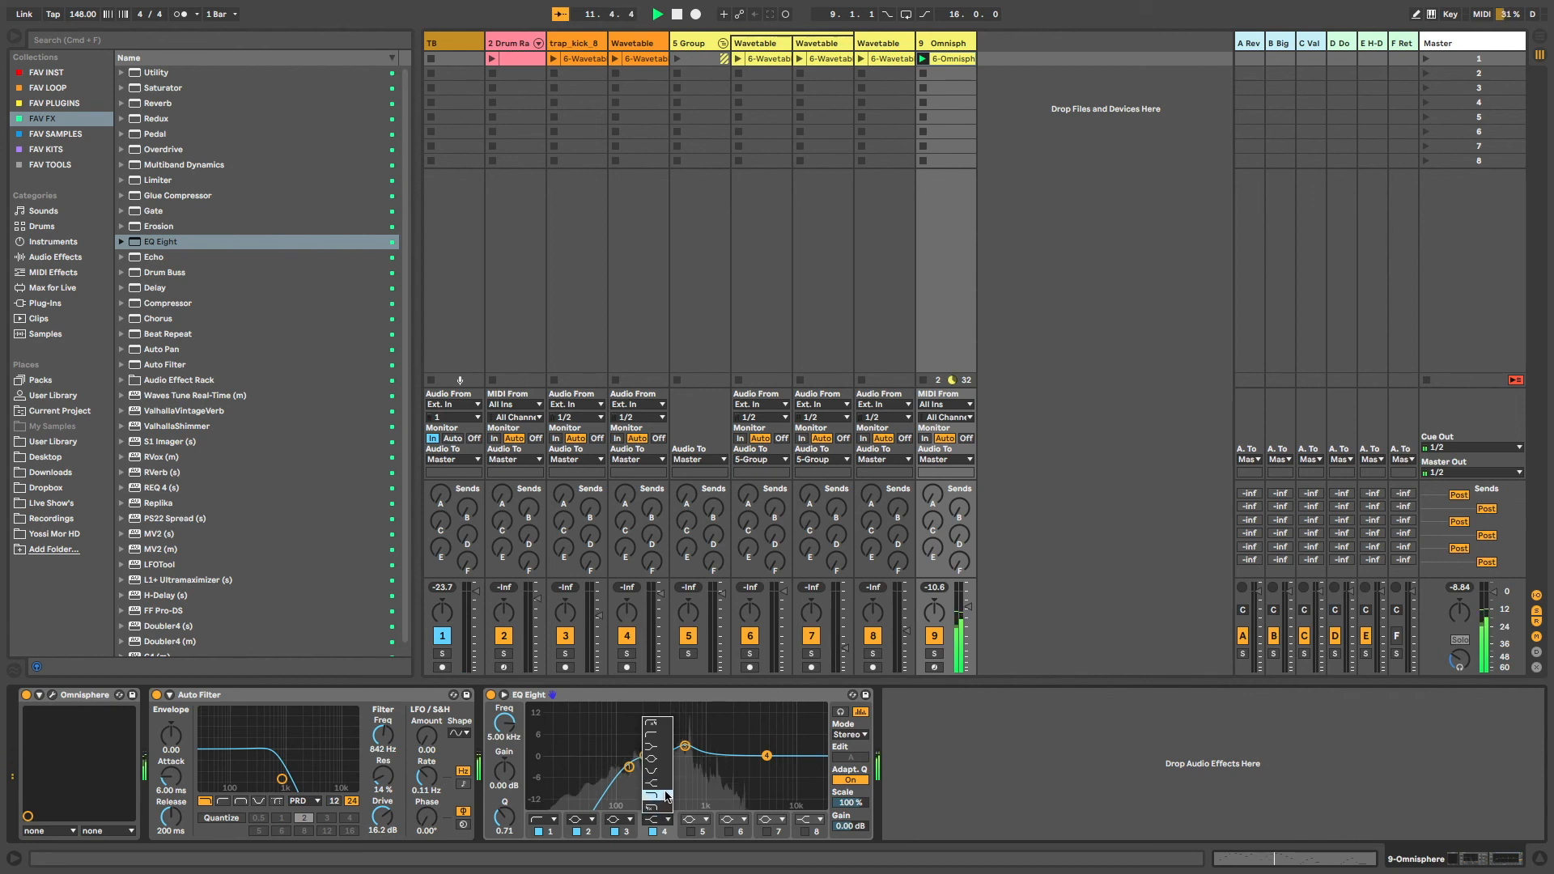
{"action": "left_click_drag", "start_coordinate": [765, 767], "coordinate": [743, 773]}
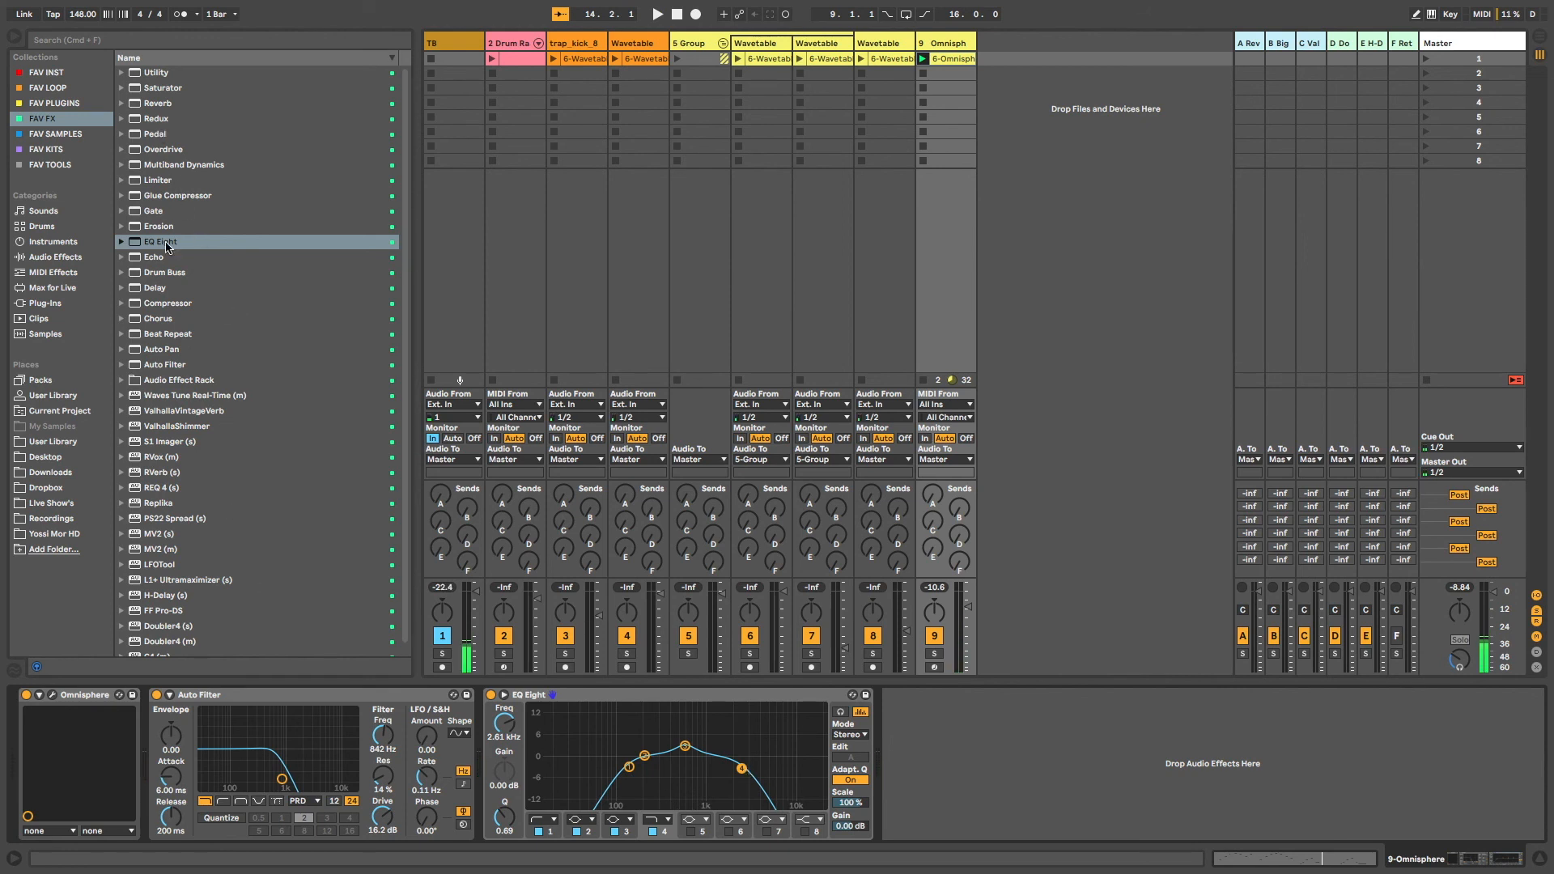
Add a Compressor to track 9 with auto release, 0.60 ms attack and -8.68 dB threshold, and retune EQ band 3 to 516 Hz at 2.11 dB
{"action": "double_click", "coordinate": [159, 303]}
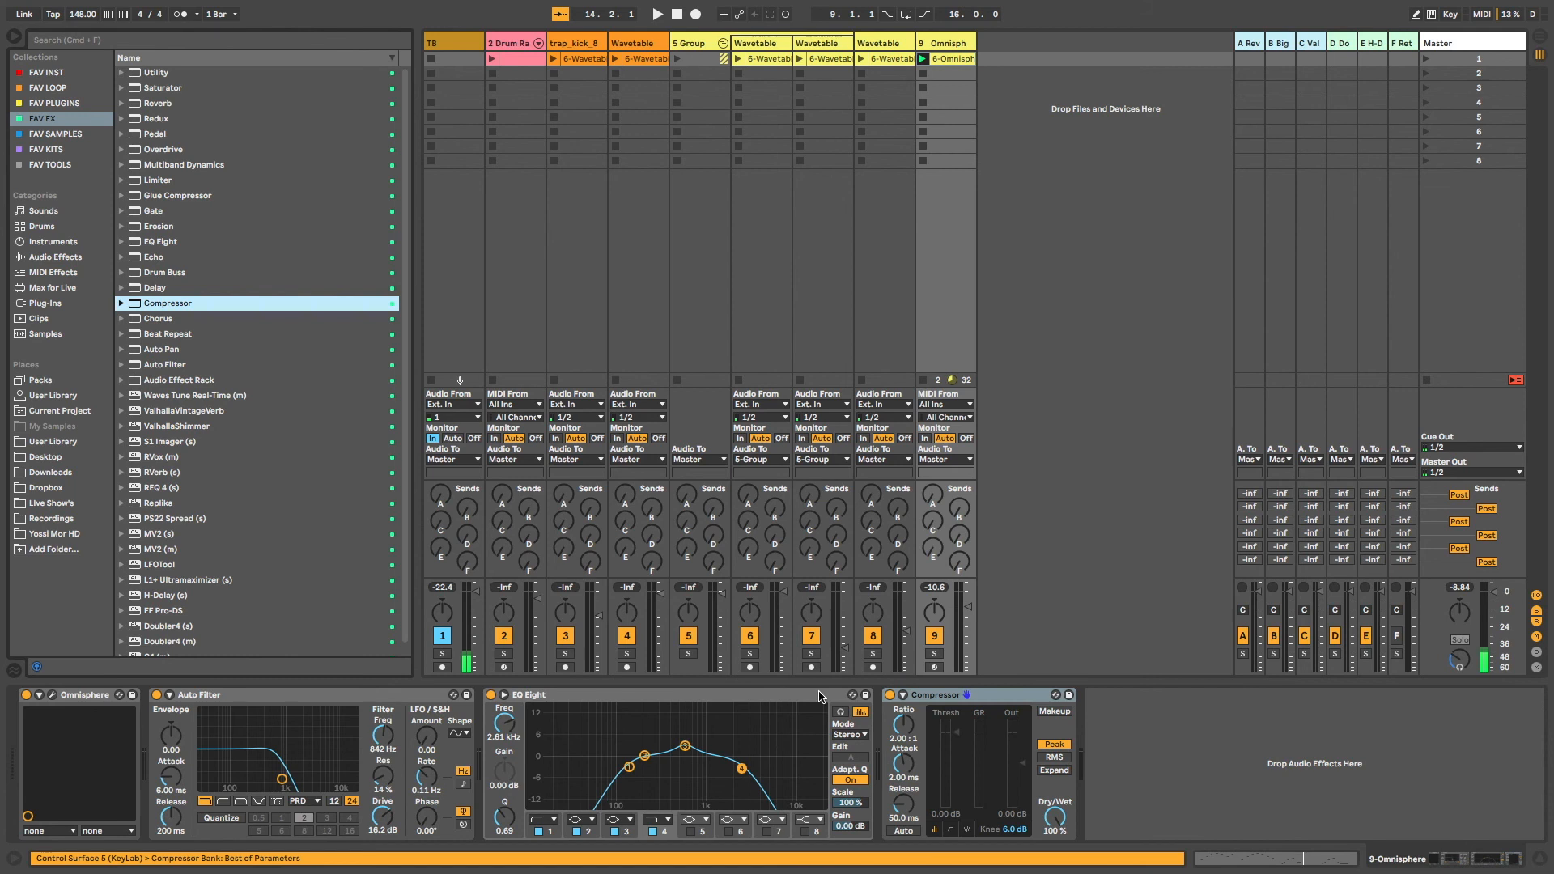
{"action": "key", "text": "space"}
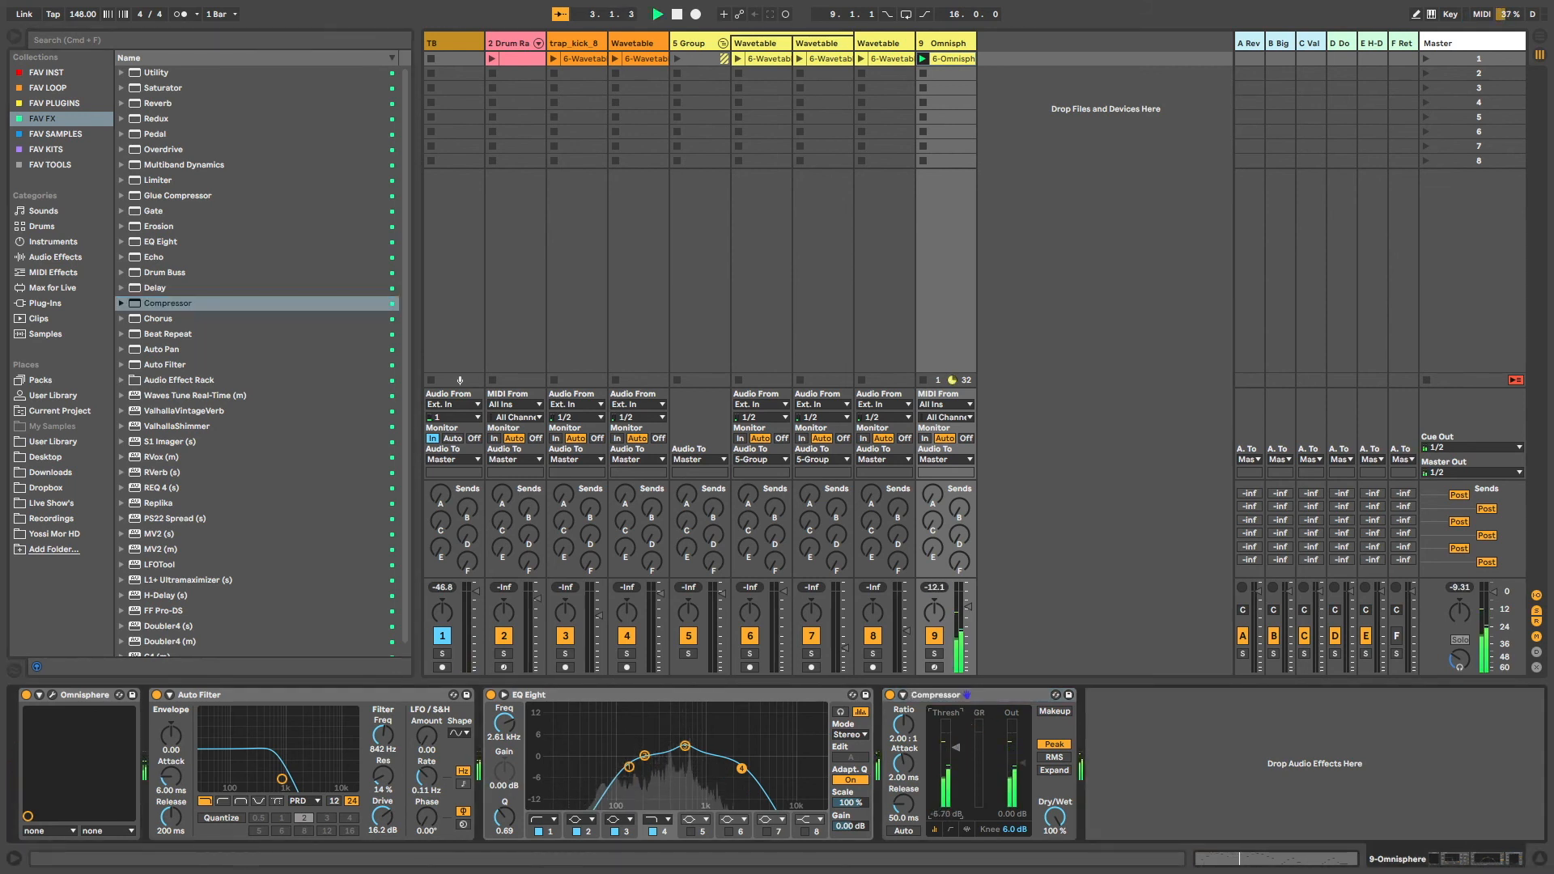
{"action": "left_click", "coordinate": [904, 831]}
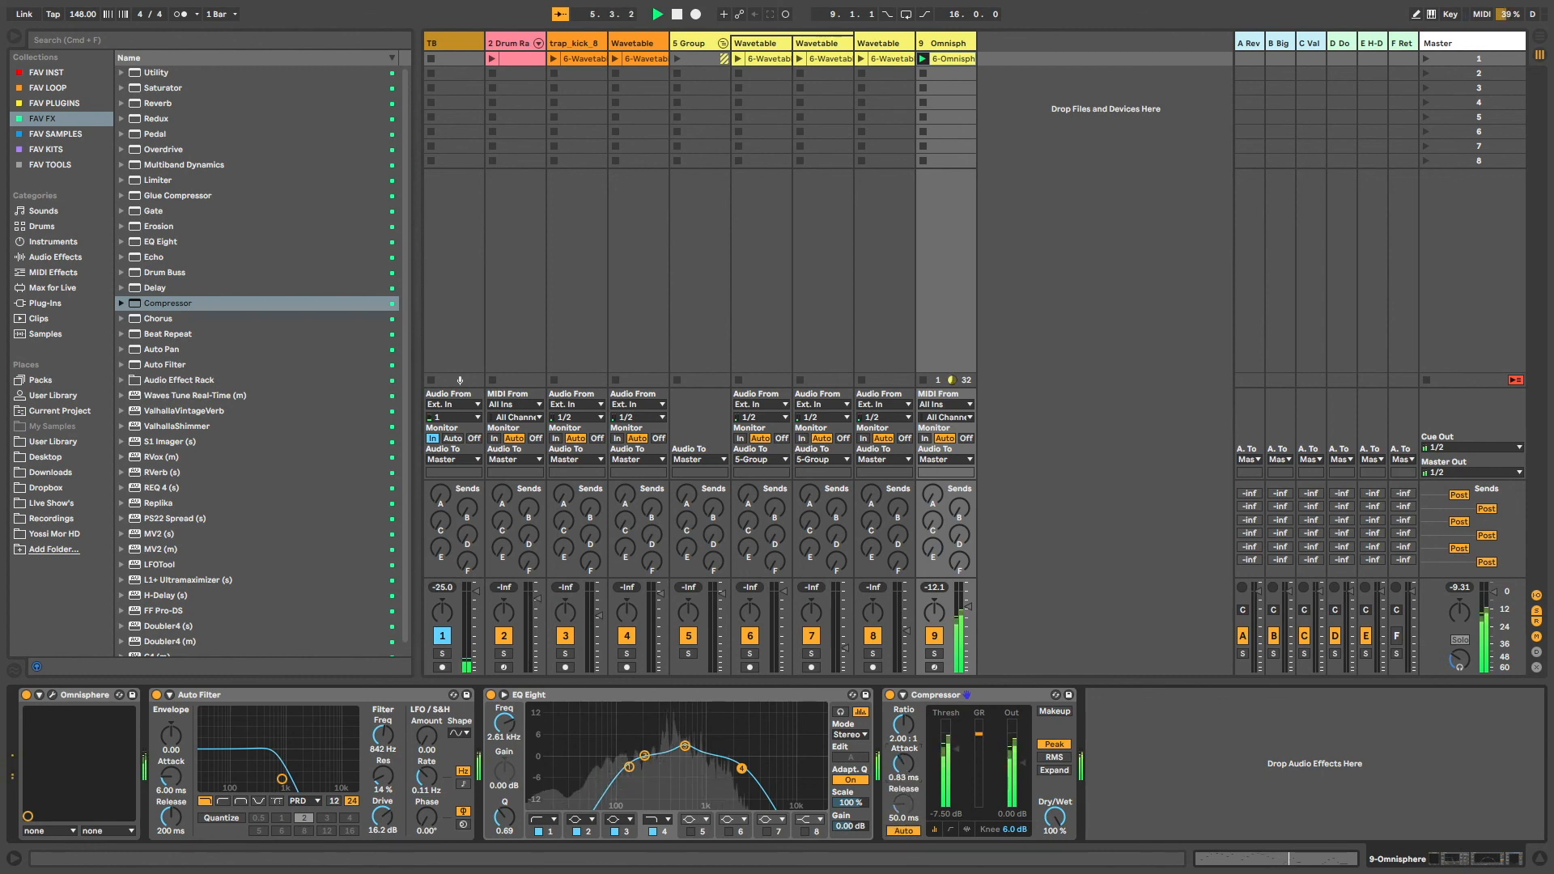
{"action": "left_click_drag", "start_coordinate": [961, 751], "coordinate": [961, 758]}
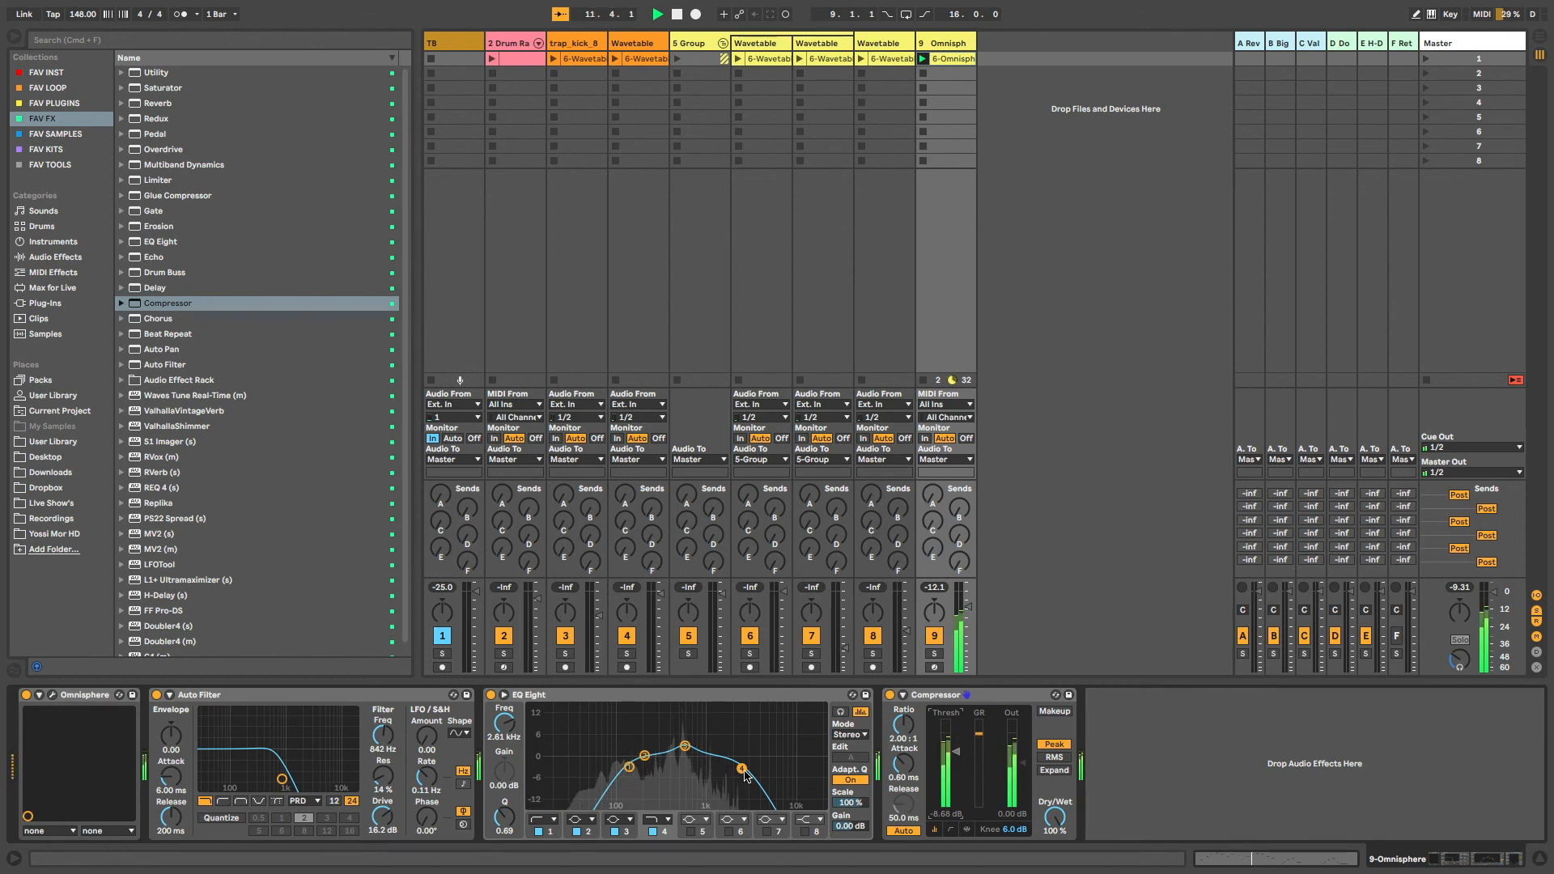
{"action": "left_click", "coordinate": [682, 748]}
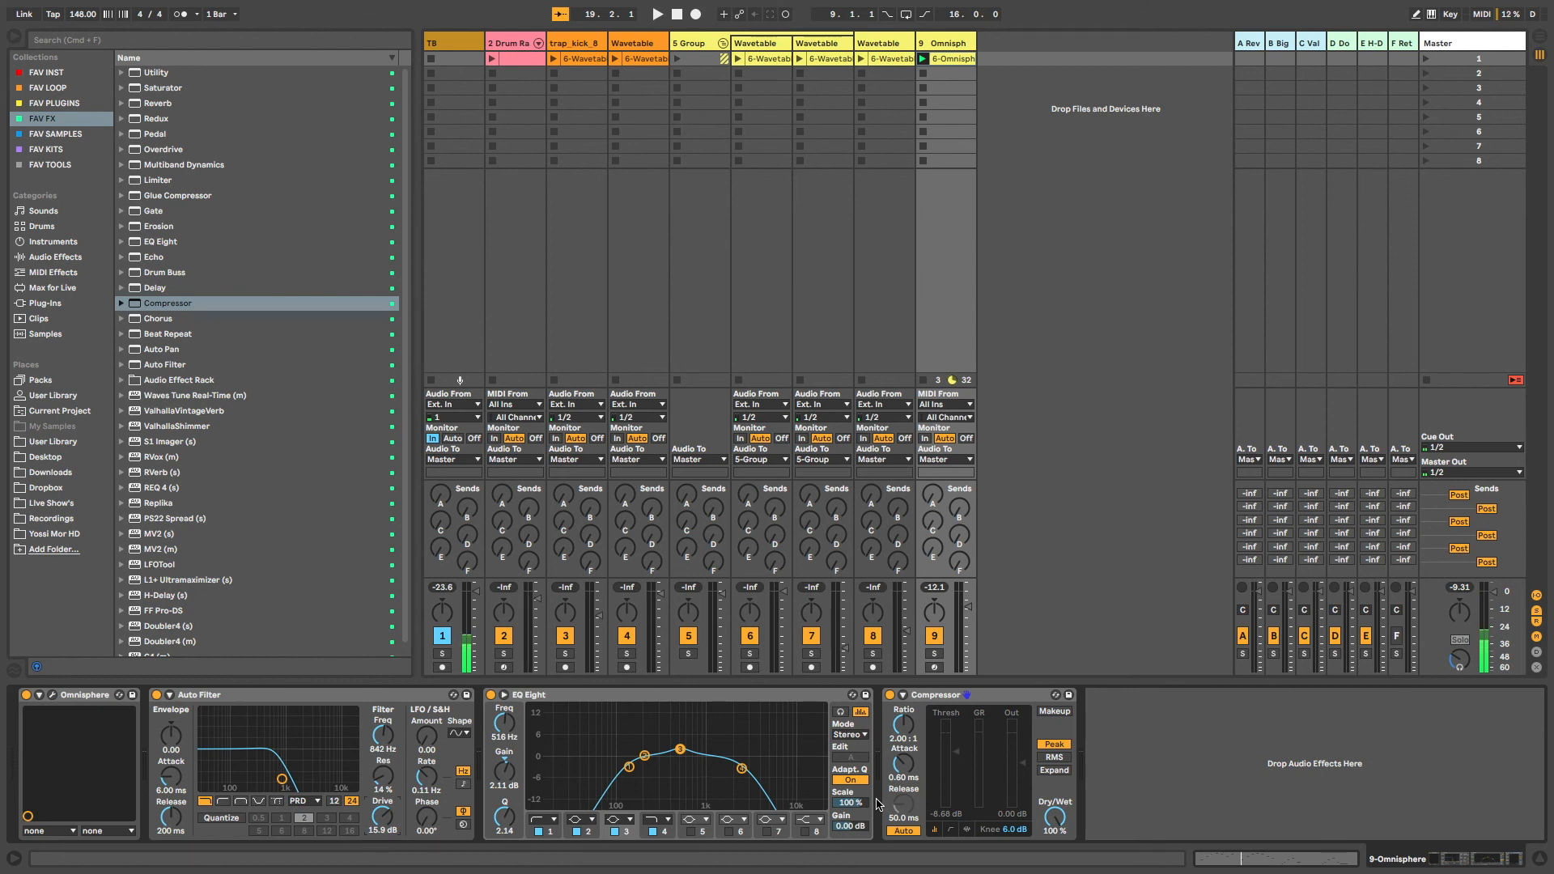
Add a Vocoder after track 9's Compressor with 31.9% dry/wet, formant 5.20 and 108 ms release, auditioning it during playback
{"action": "left_click", "coordinate": [55, 257]}
{"action": "left_click", "coordinate": [156, 652]}
{"action": "left_click_drag", "start_coordinate": [155, 650], "coordinate": [1091, 755]}
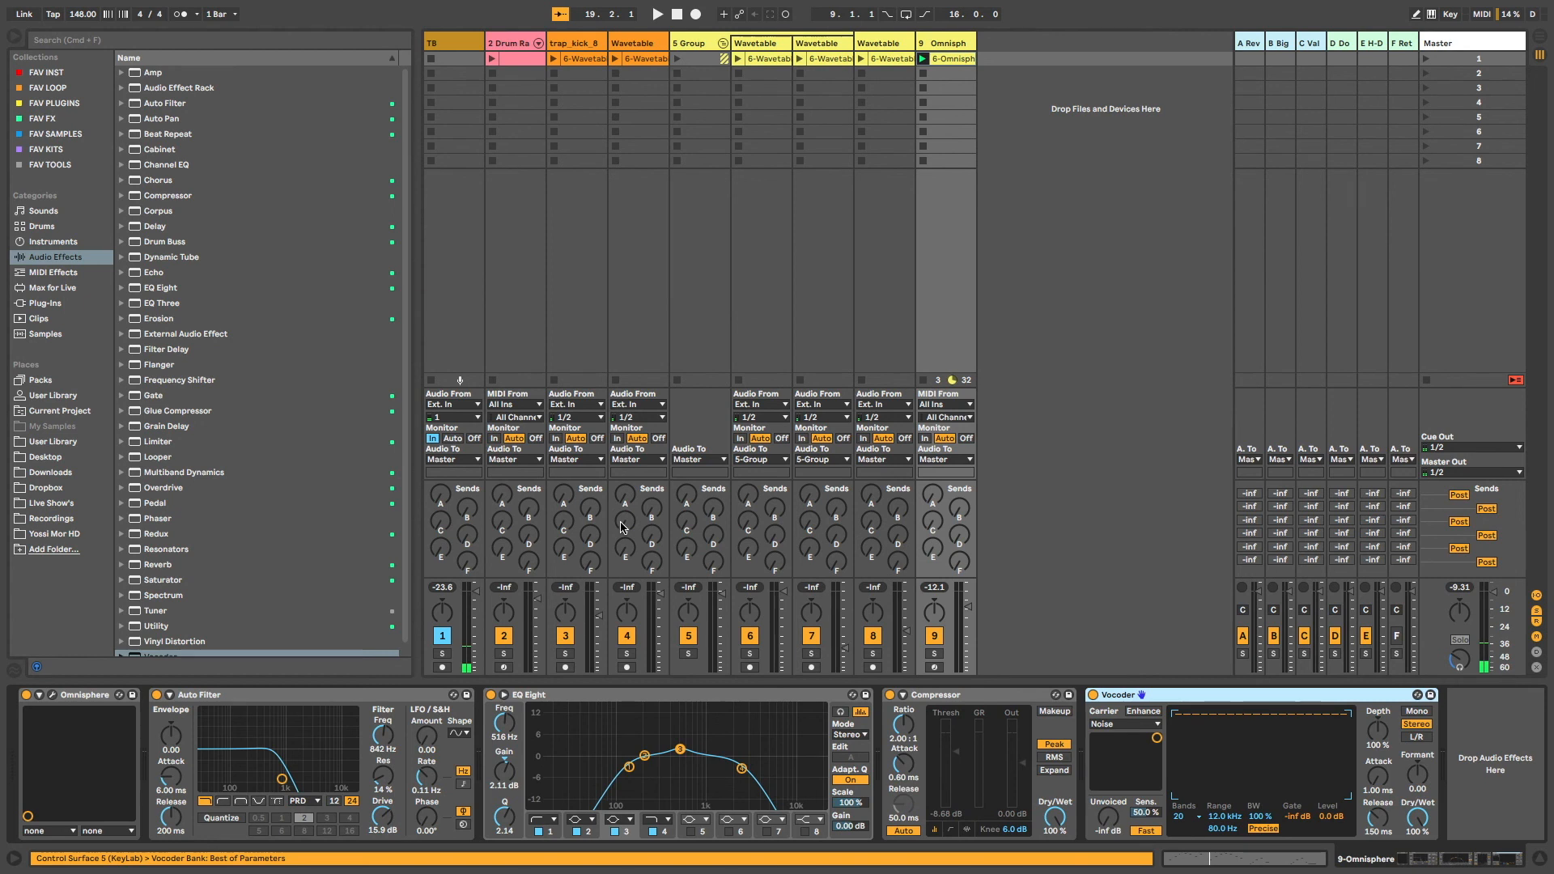
{"action": "key", "text": "space"}
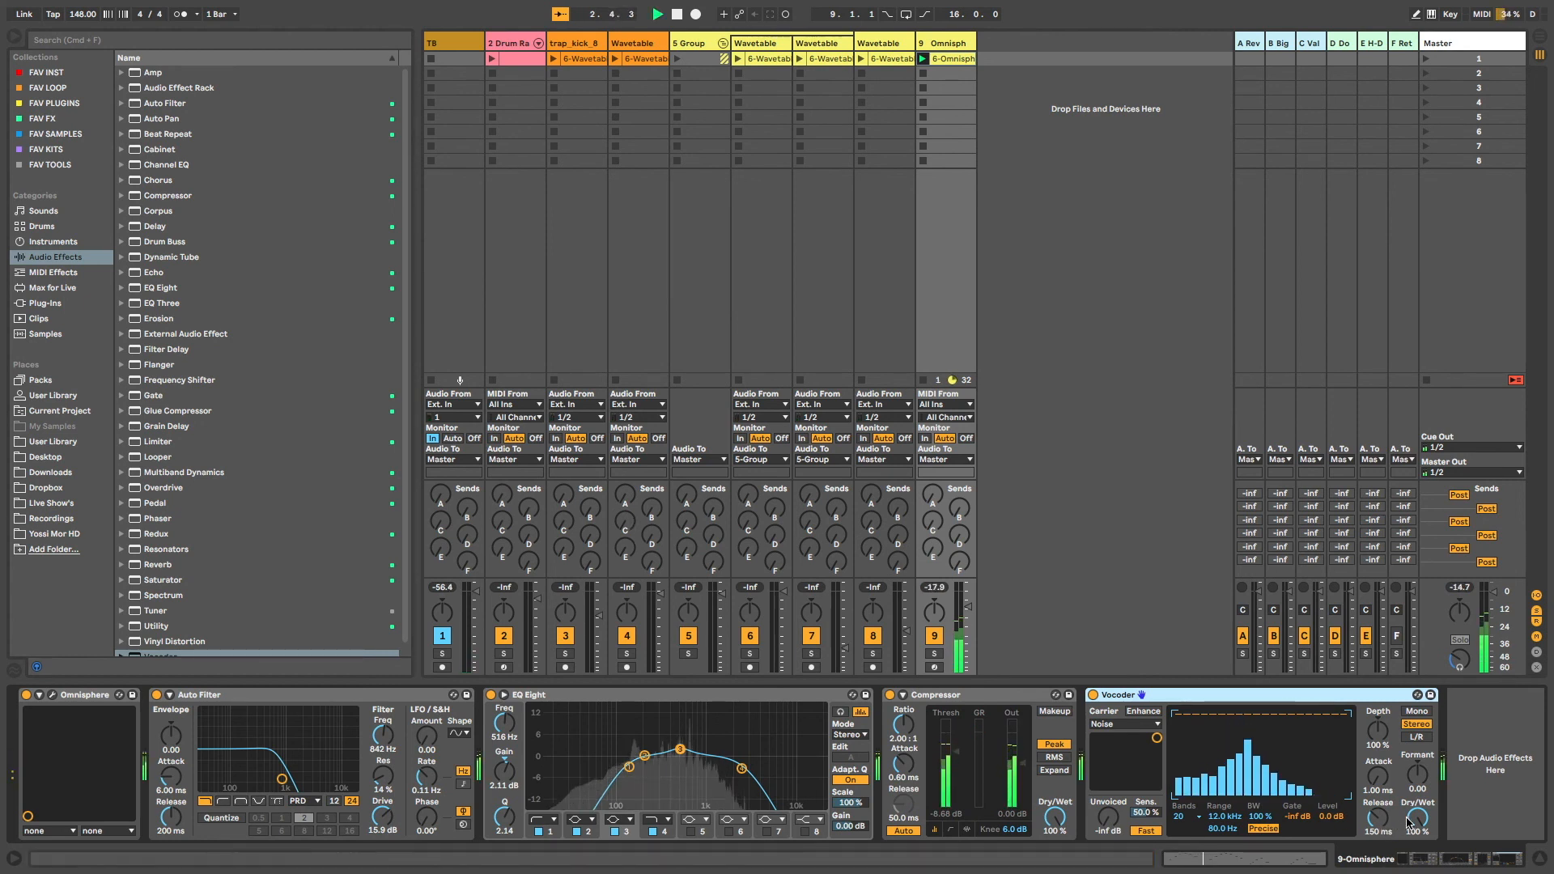
{"action": "left_click_drag", "start_coordinate": [1413, 822], "coordinate": [1414, 854]}
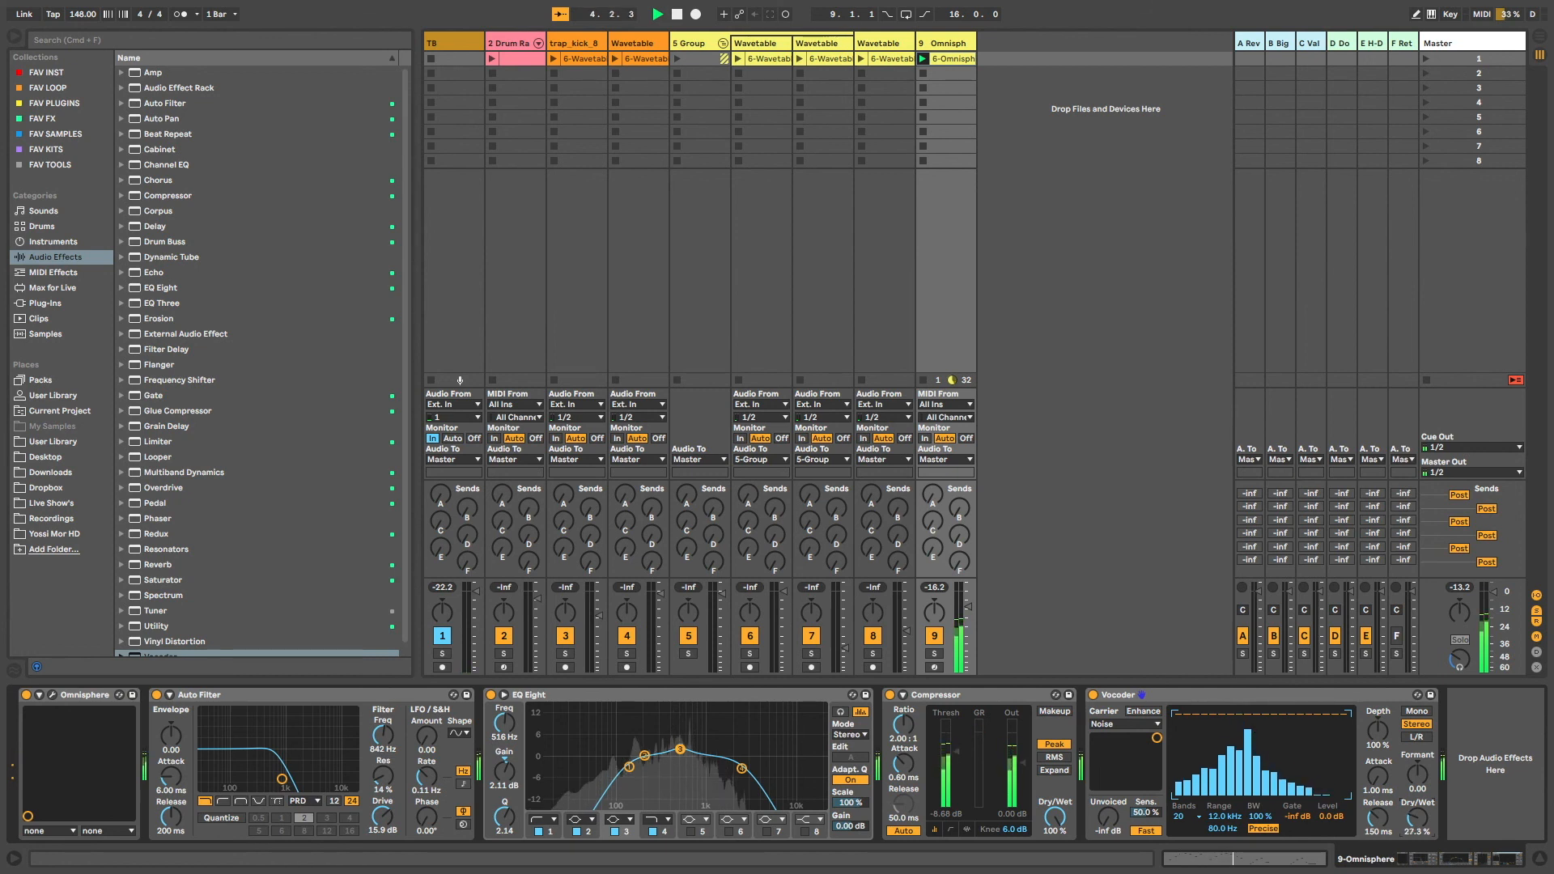
{"action": "mouse_move", "coordinate": [1417, 774]}
{"action": "left_mouse_down"}
{"action": "mouse_move", "coordinate": [1417, 728]}
{"action": "mouse_move", "coordinate": [1417, 768]}
{"action": "left_mouse_up"}
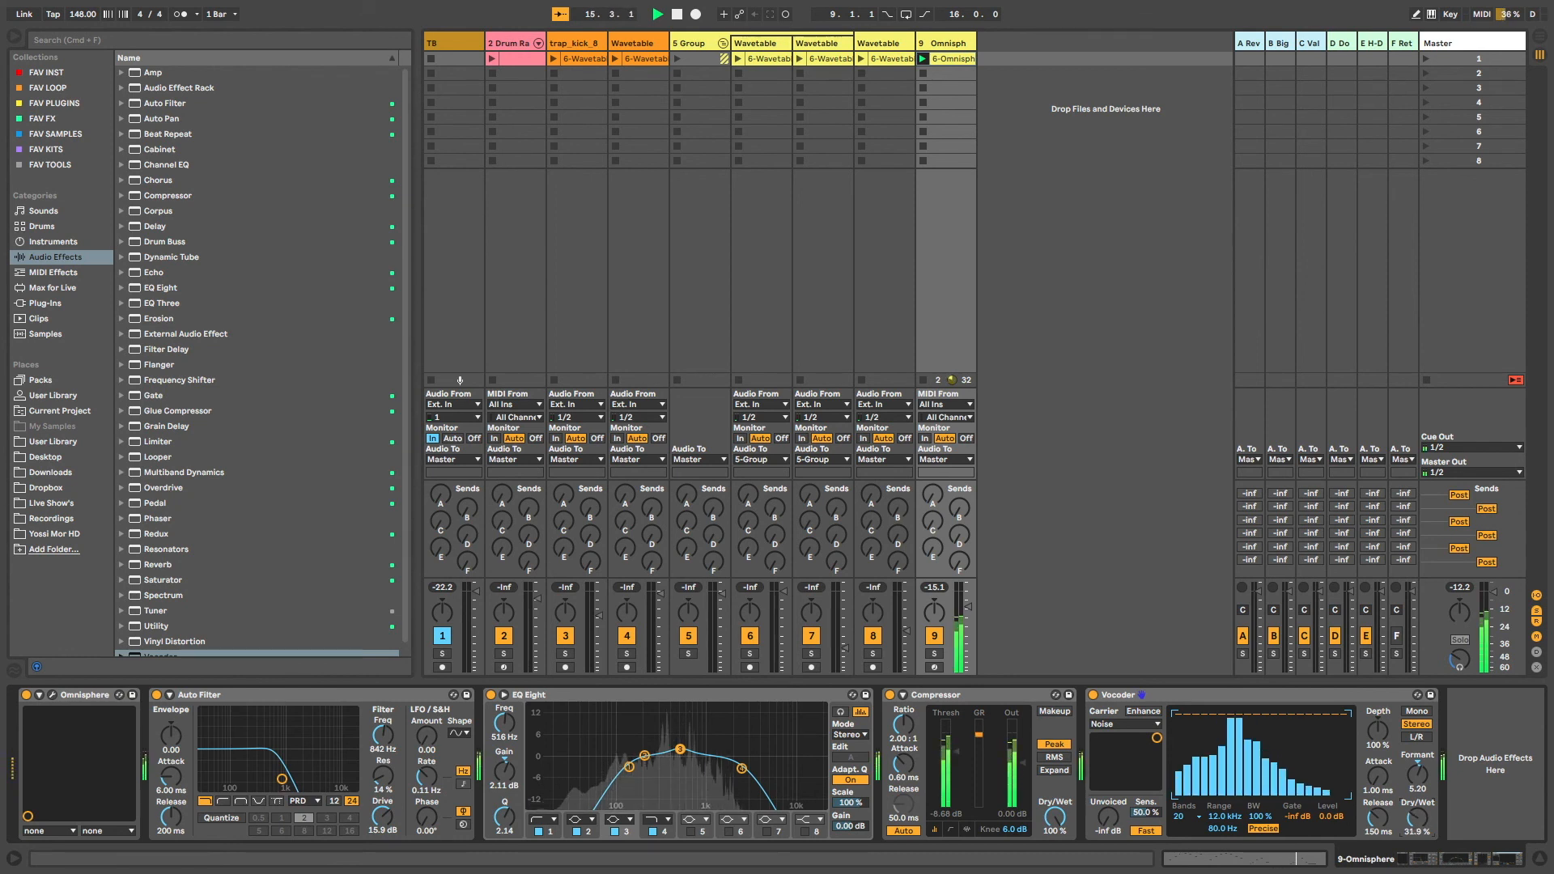
{"action": "left_click_drag", "start_coordinate": [1377, 817], "coordinate": [1378, 817]}
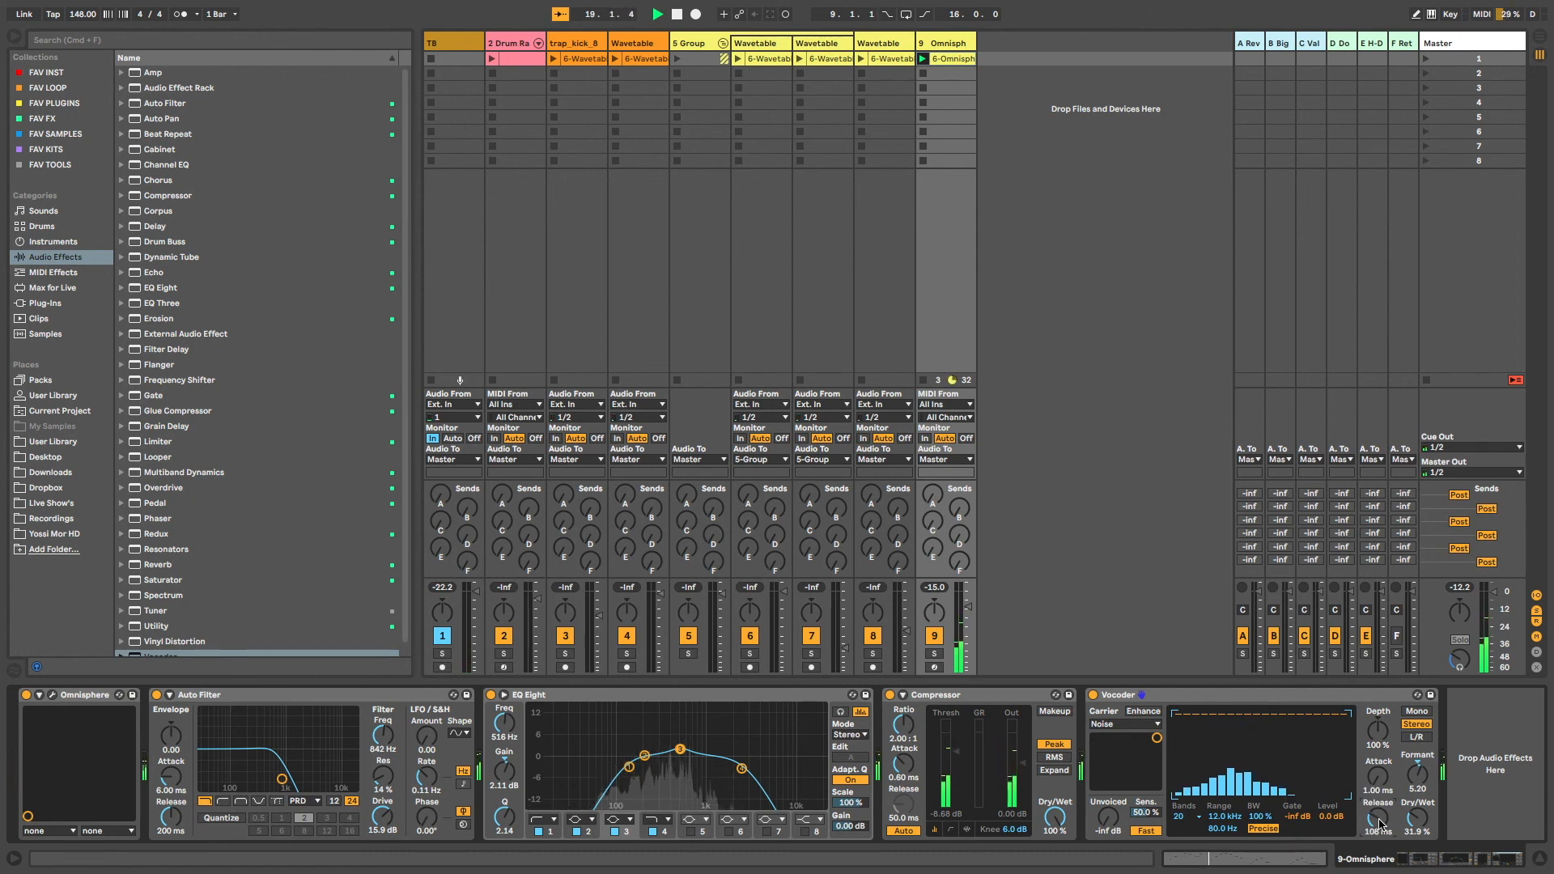
{"action": "key", "text": "space"}
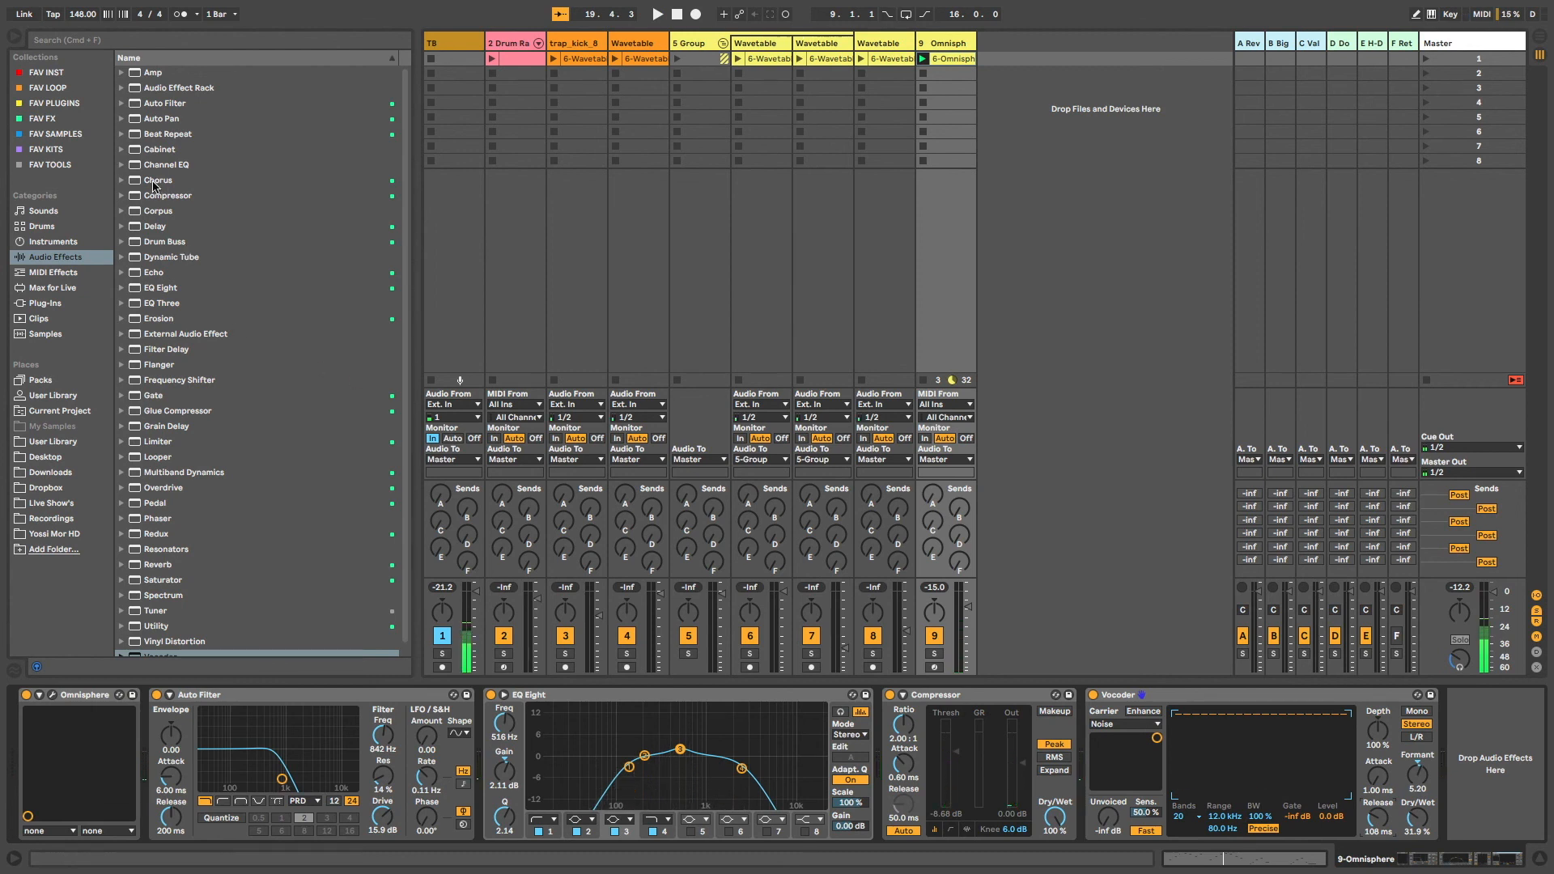
Add an Echo to the end of track 9's chain with Notes sync mode, 29% dry/wet and 0% reverb decay, and start playback
{"action": "double_click", "coordinate": [150, 275]}
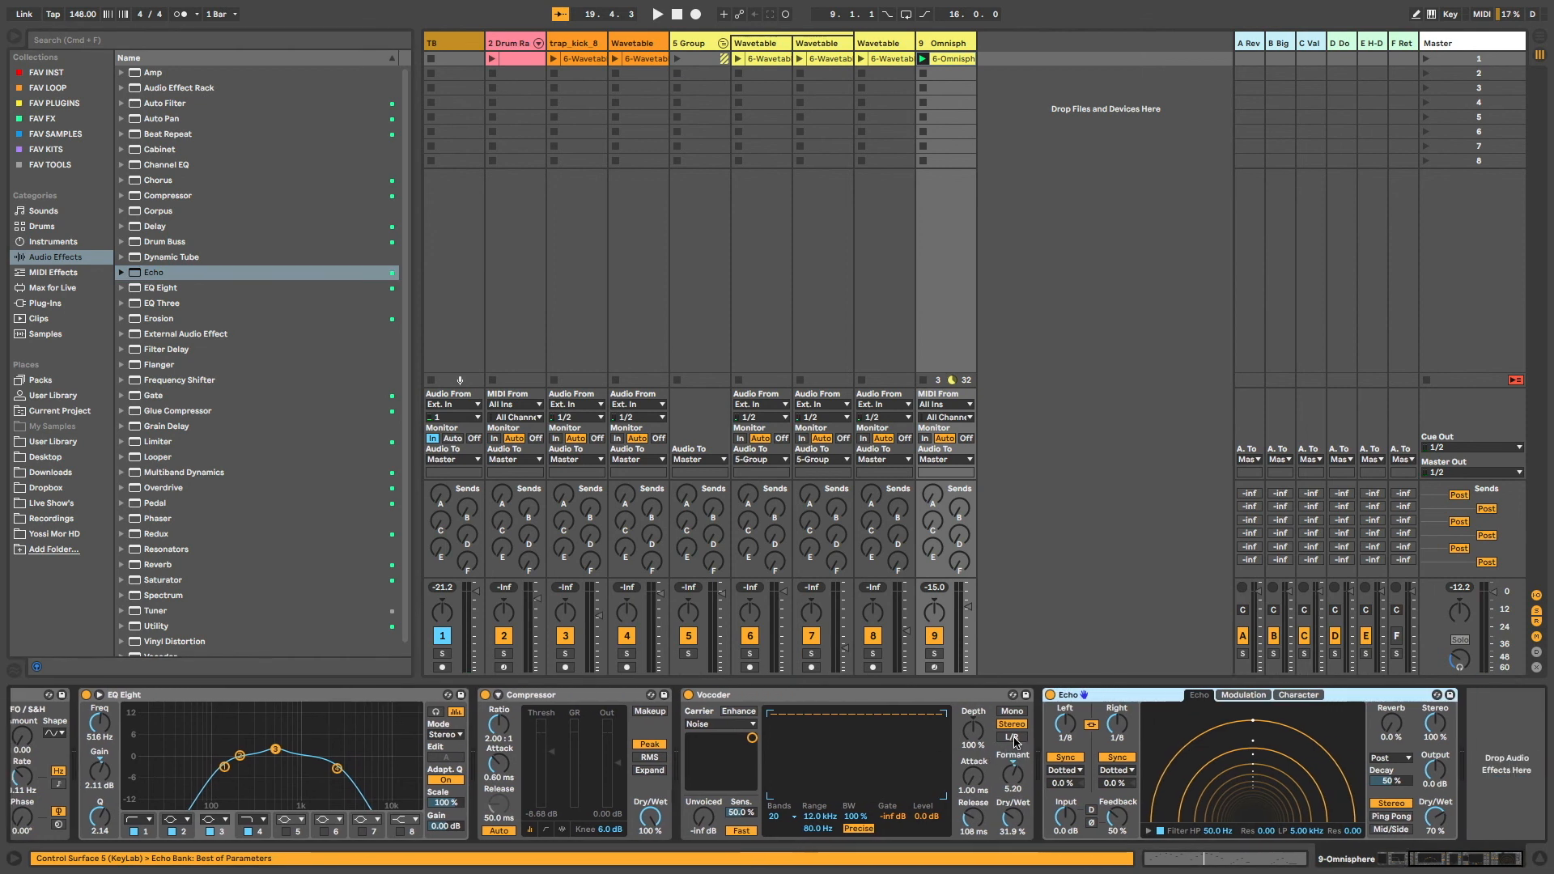
{"action": "left_click", "coordinate": [1064, 770]}
{"action": "left_click", "coordinate": [1060, 782]}
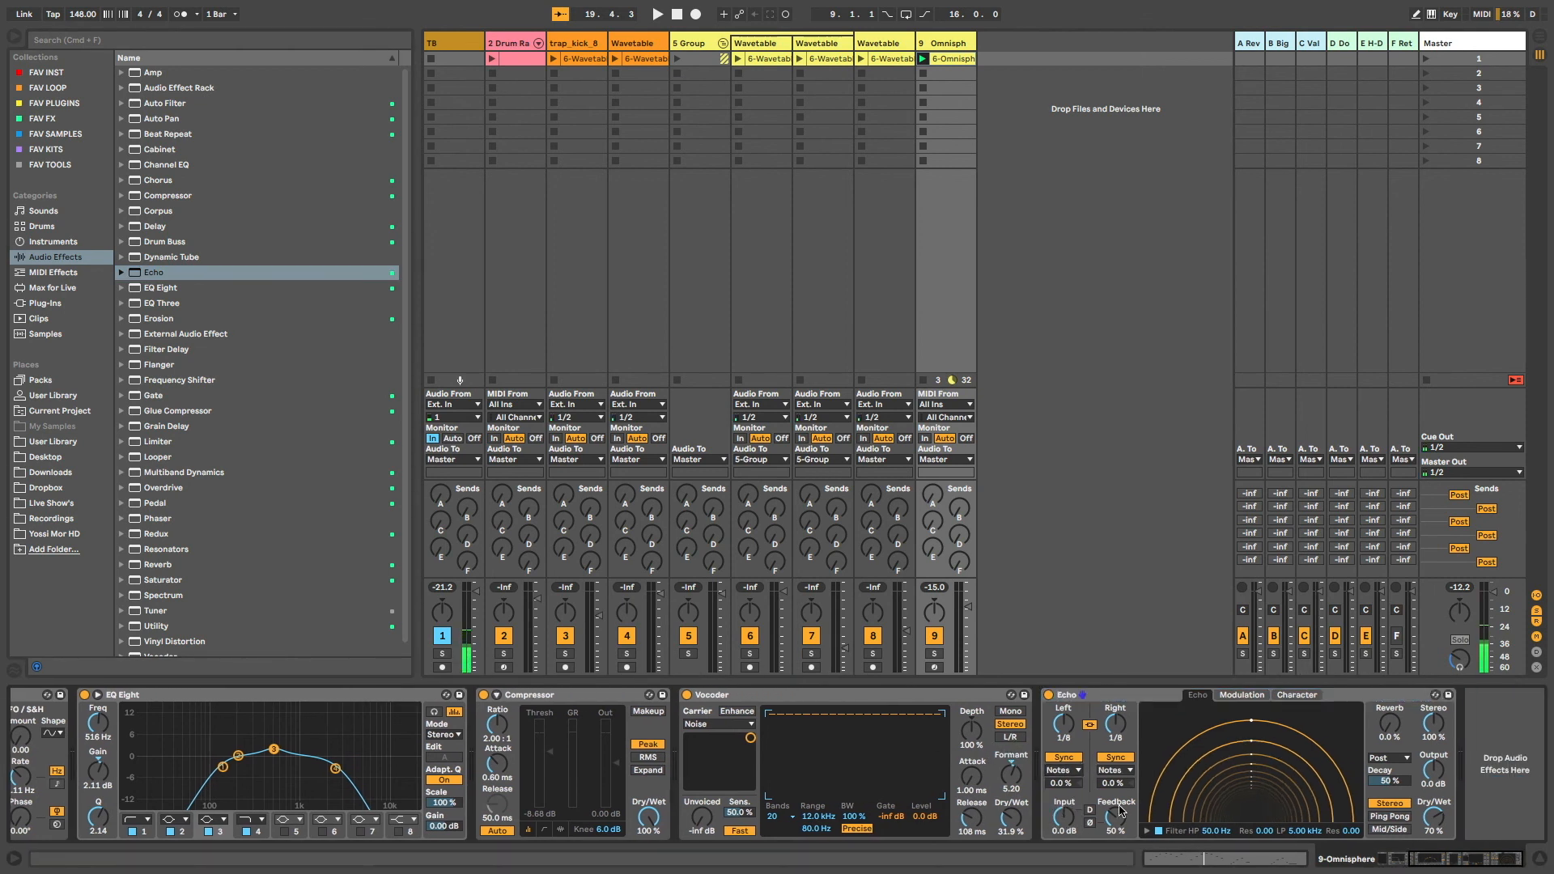
{"action": "left_click_drag", "start_coordinate": [1434, 818], "coordinate": [1433, 838]}
{"action": "left_click_drag", "start_coordinate": [1387, 781], "coordinate": [1418, 807]}
{"action": "key", "text": "space"}
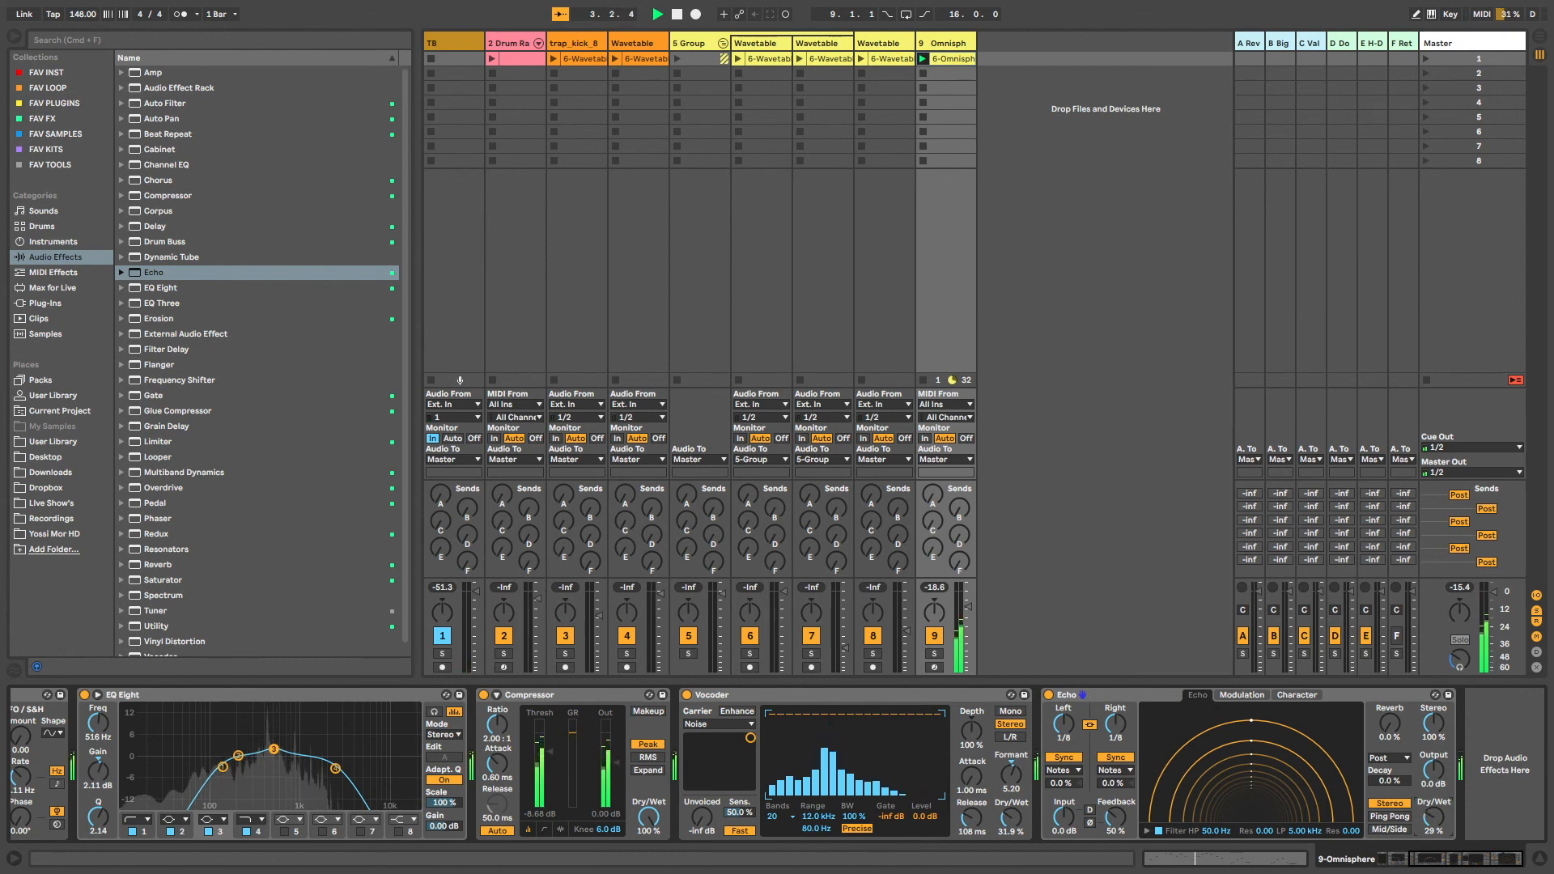
Show the Echo's filter curve and set its high-pass to 165 Hz and low-pass to 7.62 kHz
{"action": "left_click", "coordinate": [1147, 831]}
{"action": "left_click_drag", "start_coordinate": [1173, 823], "coordinate": [1199, 814]}
{"action": "left_click_drag", "start_coordinate": [1315, 817], "coordinate": [1331, 805]}
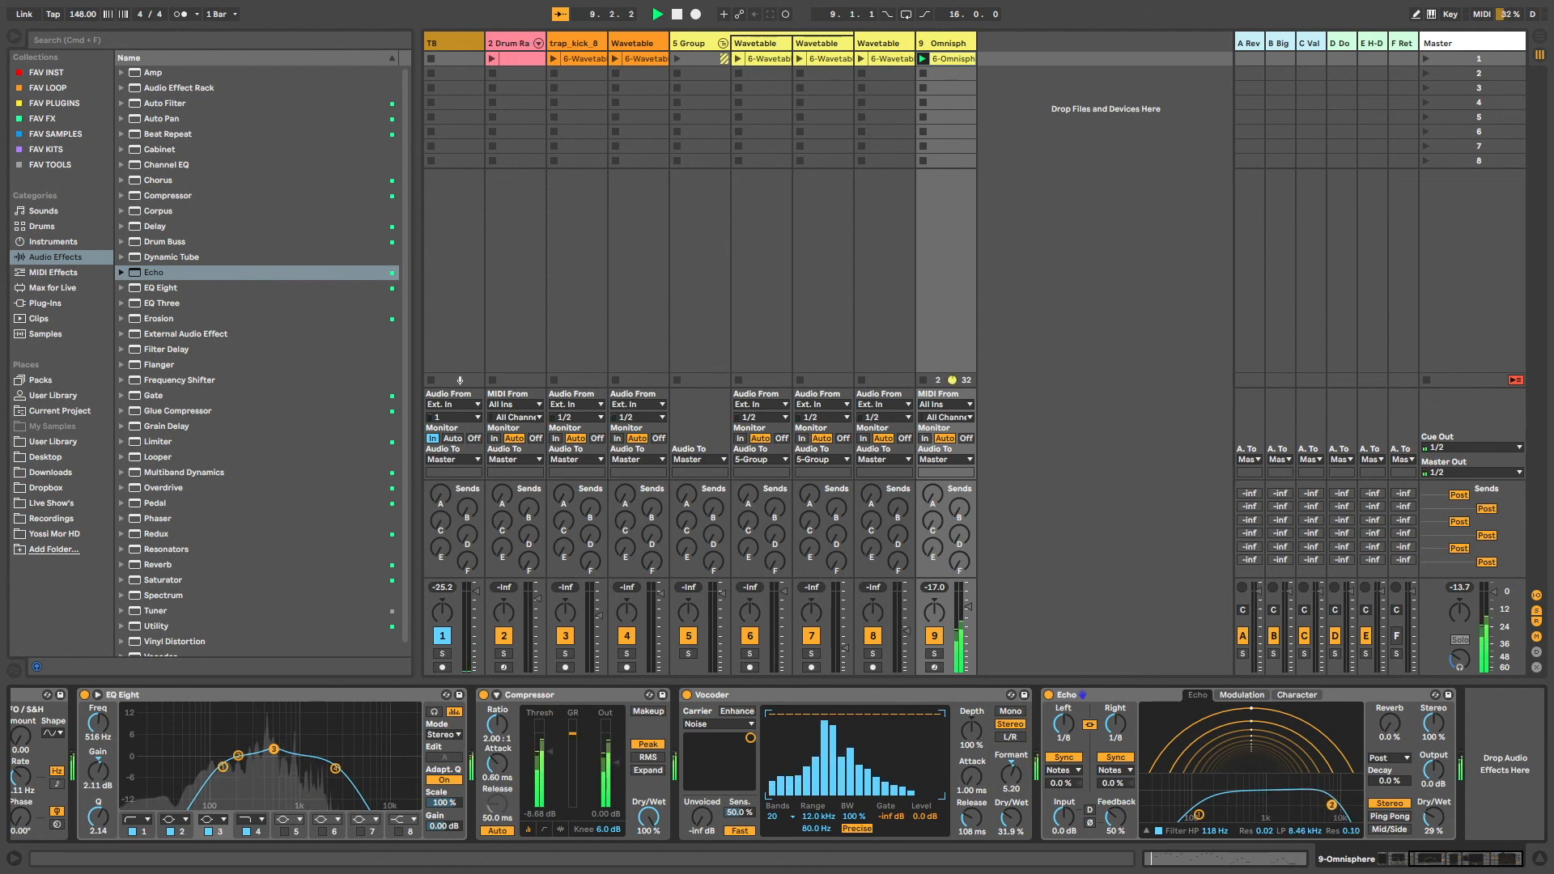
{"action": "left_click_drag", "start_coordinate": [1199, 815], "coordinate": [1209, 814]}
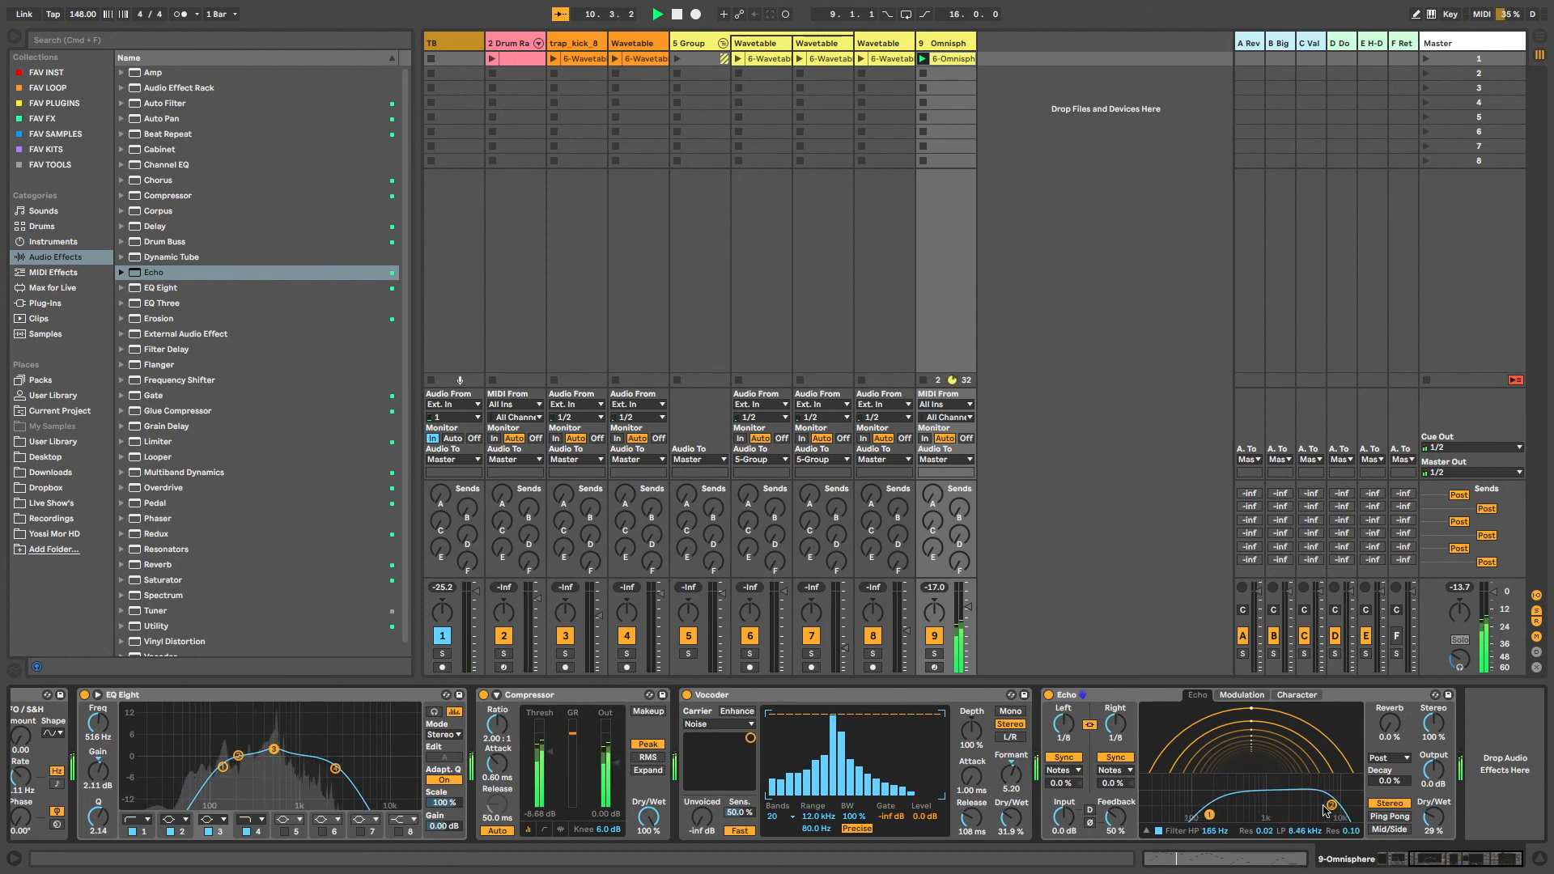
{"action": "left_click_drag", "start_coordinate": [1331, 805], "coordinate": [1328, 804]}
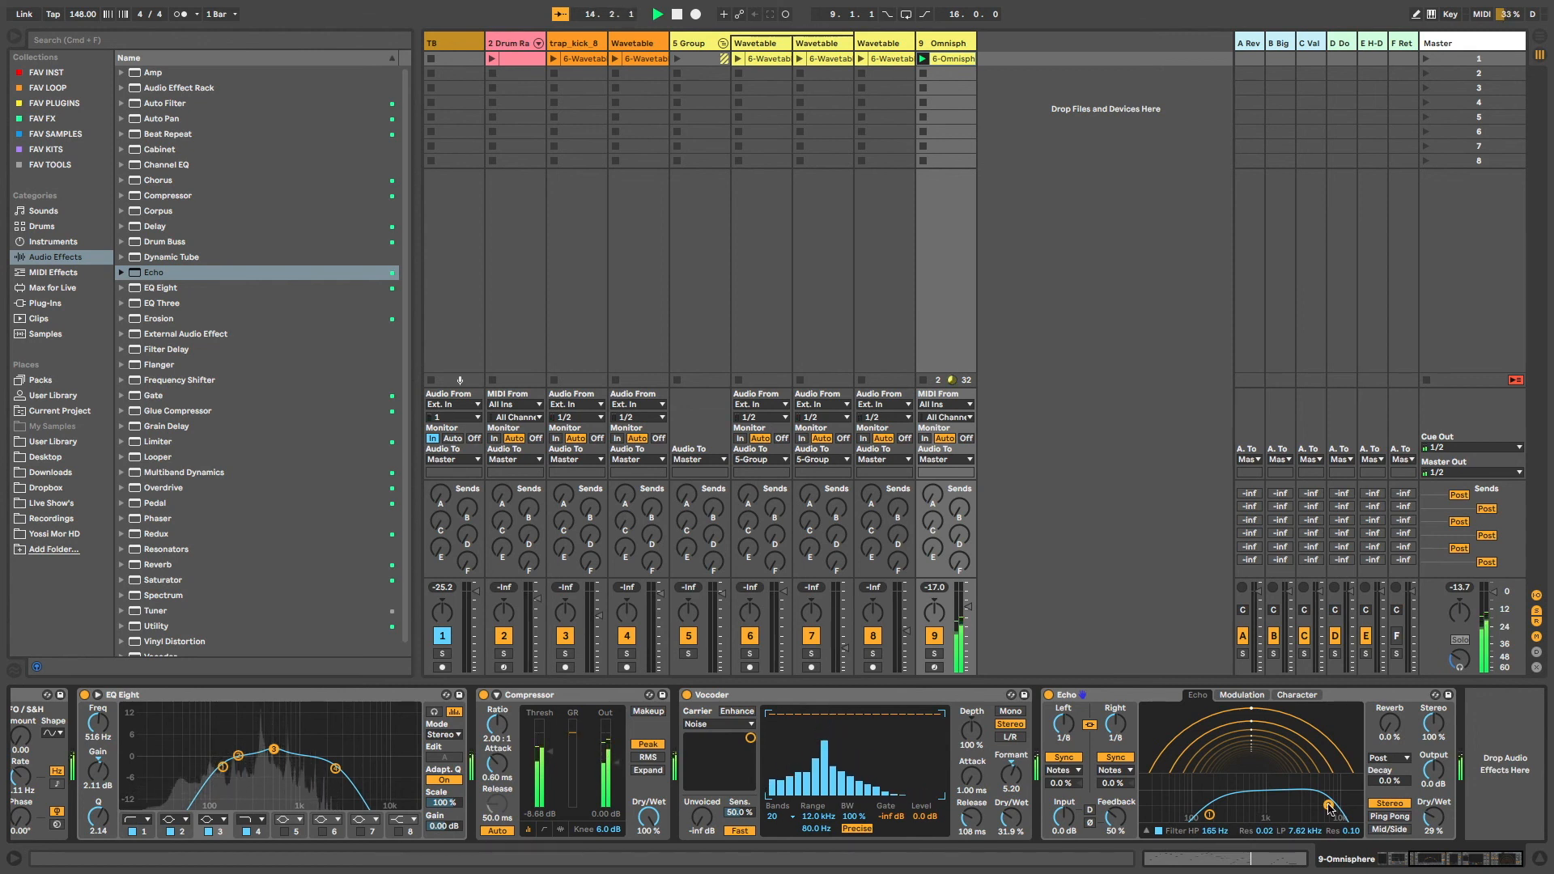
Stop playback, hide the device view, launch scene 1 and fine-tune the Omnisphere track's volume against the full beat
{"action": "key", "text": "space"}
{"action": "key", "text": "super+alt+l"}
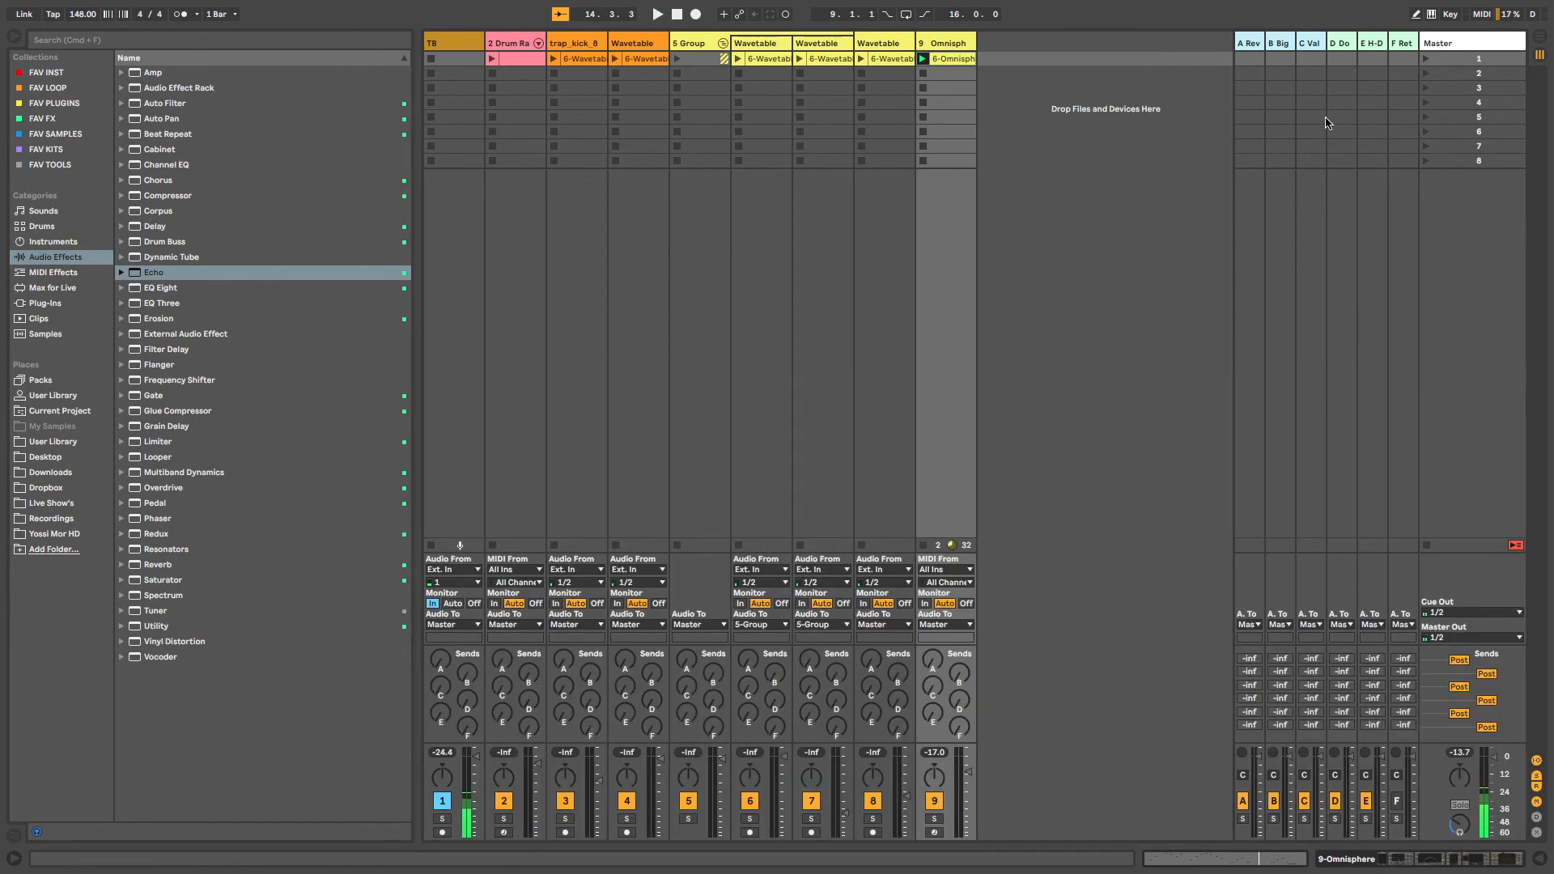
{"action": "left_click", "coordinate": [1480, 63]}
{"action": "key", "text": "Return"}
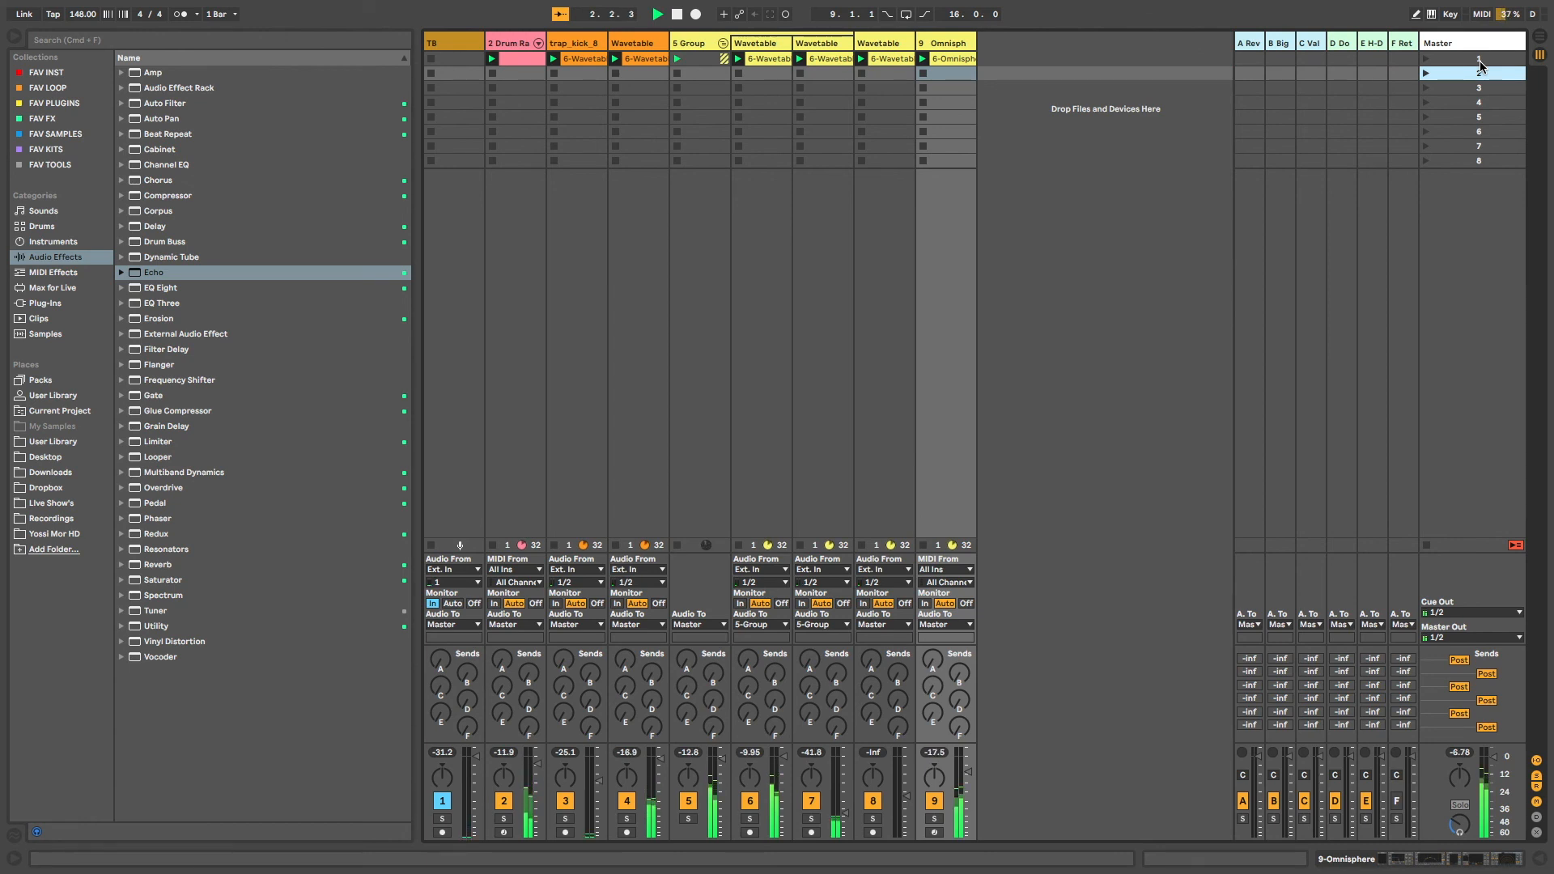
{"action": "left_click_drag", "start_coordinate": [968, 772], "coordinate": [970, 779]}
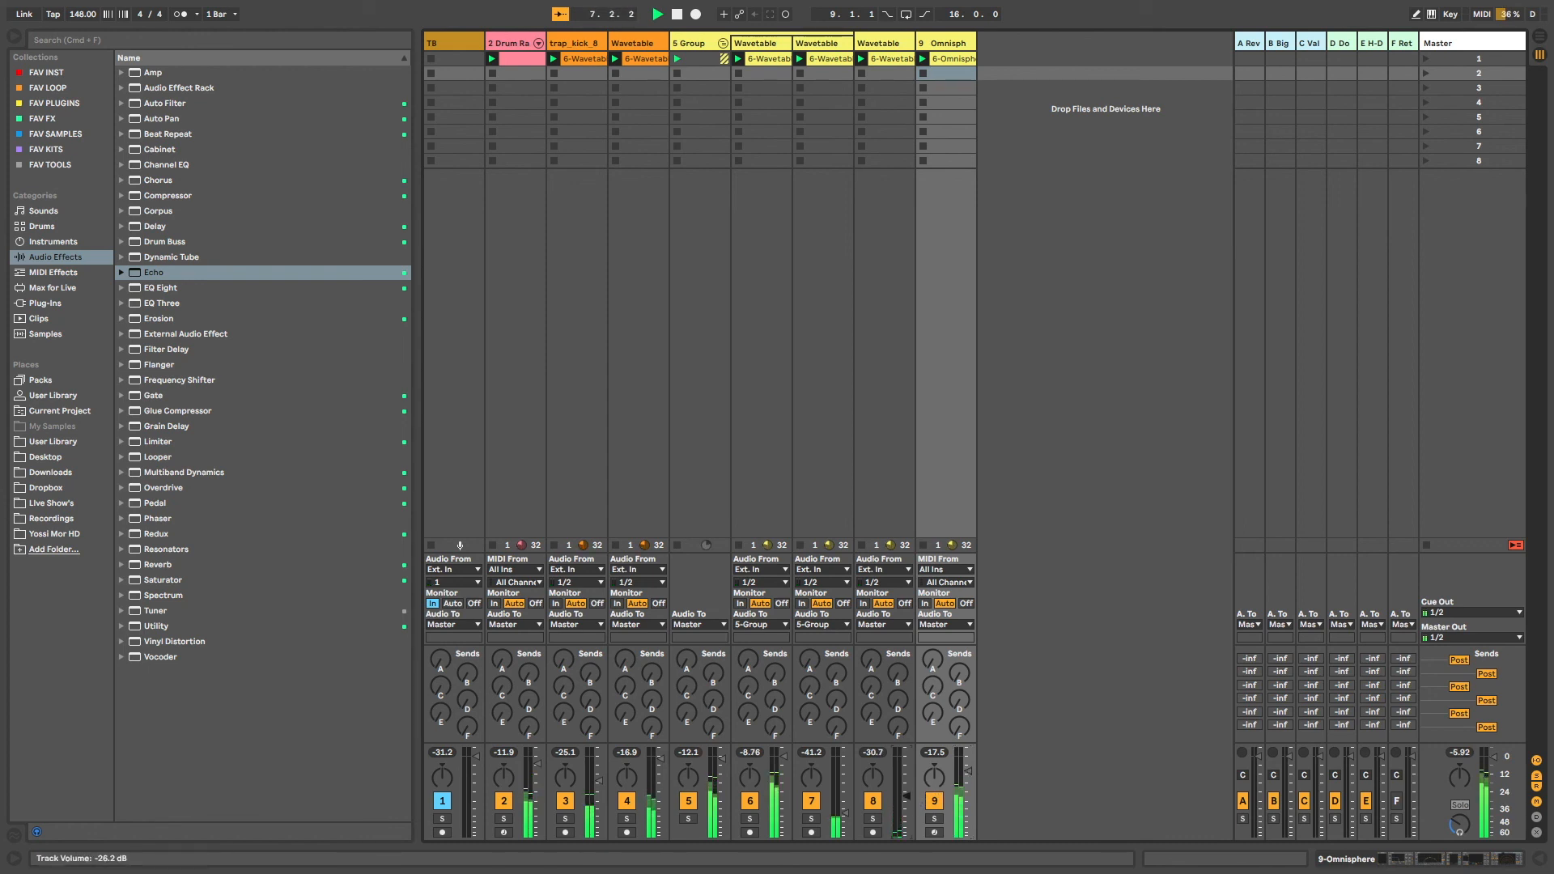
Set the Echo on track 9 to 27% reverb and 33% dry/wet, hide the browser and stop playback
{"action": "double_click", "coordinate": [952, 46]}
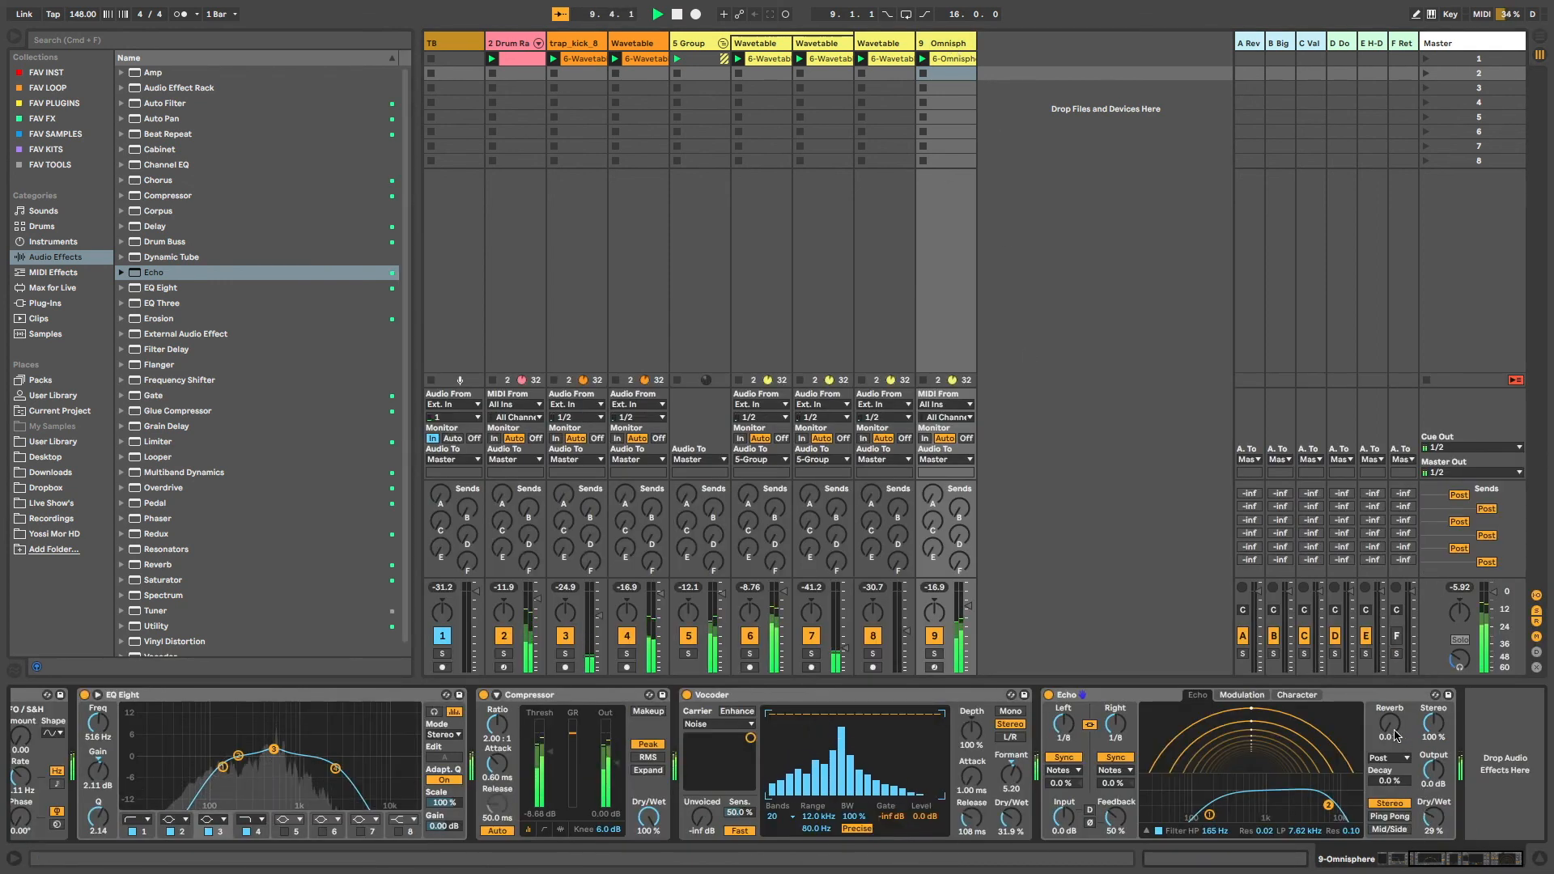
{"action": "left_click_drag", "start_coordinate": [1390, 731], "coordinate": [1390, 706]}
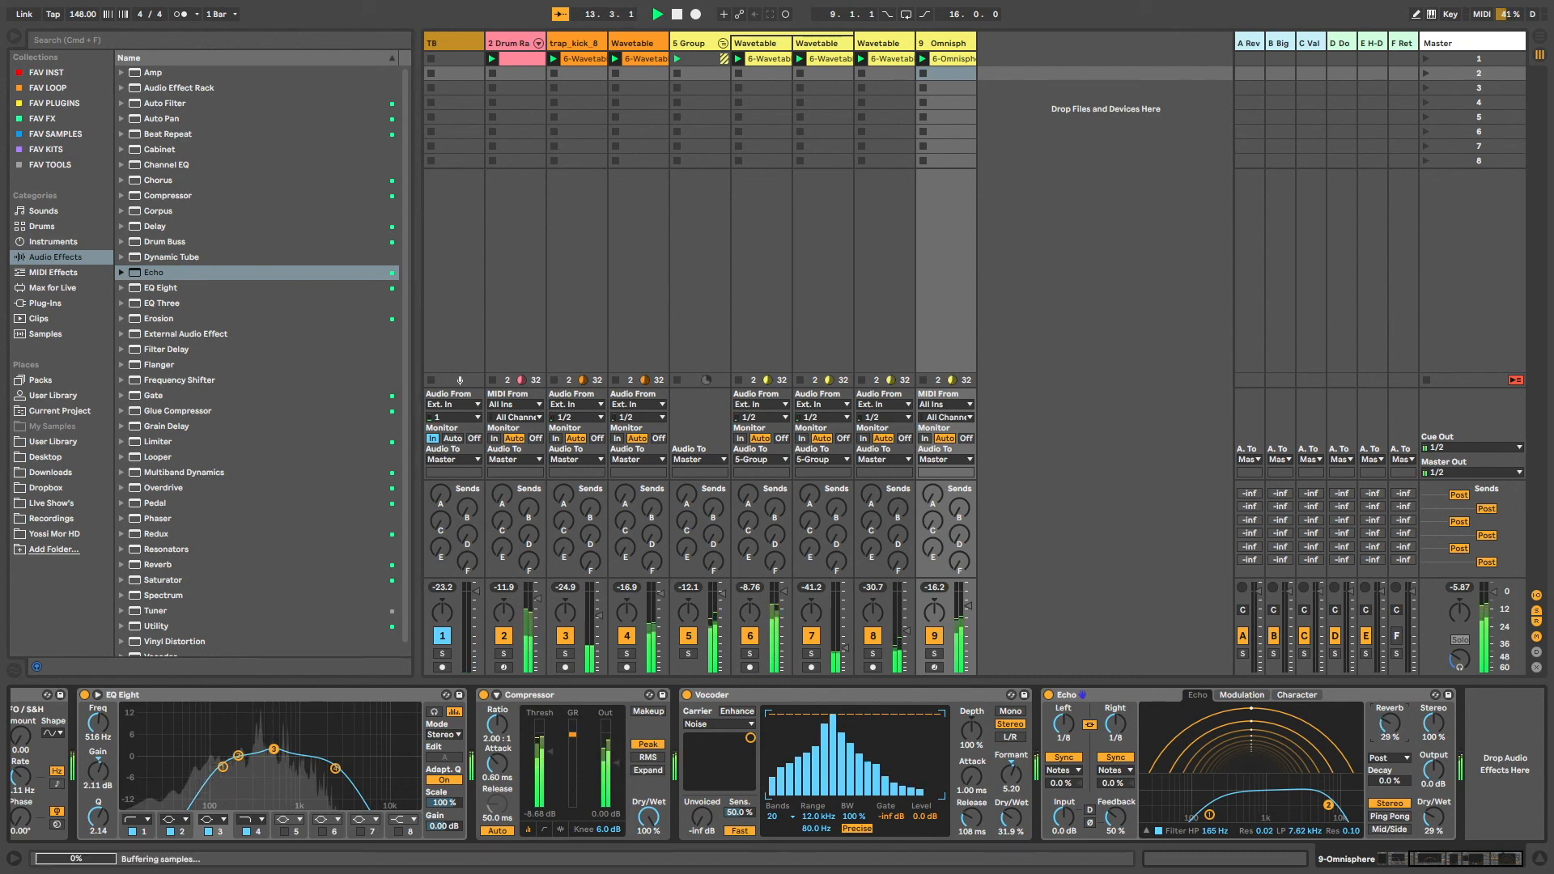
{"action": "left_click_drag", "start_coordinate": [1433, 819], "coordinate": [1433, 814]}
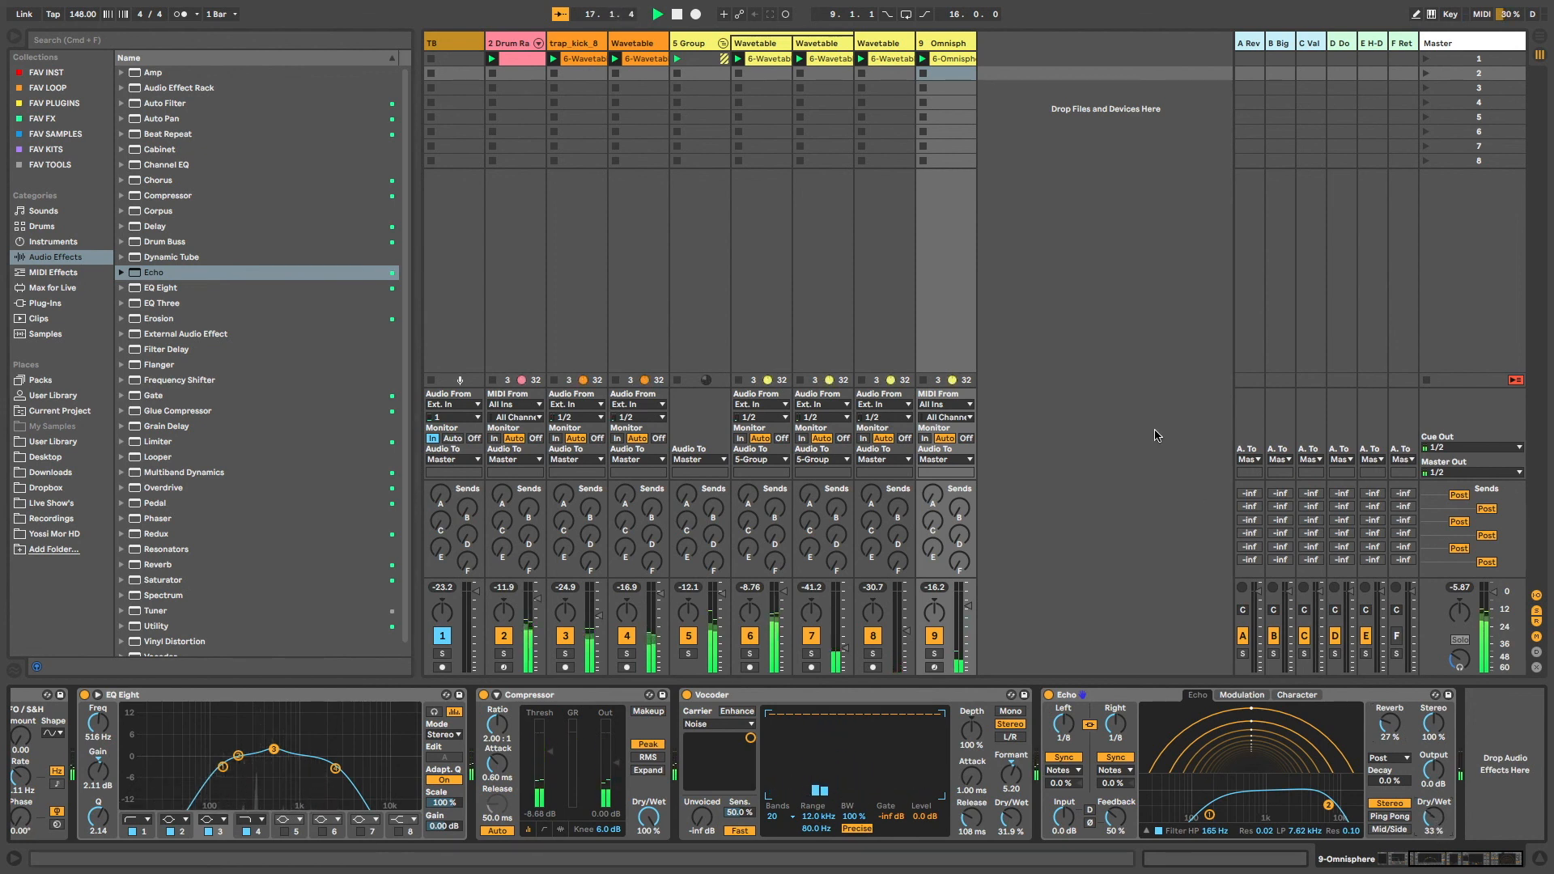
{"action": "key", "text": "alt+super+b"}
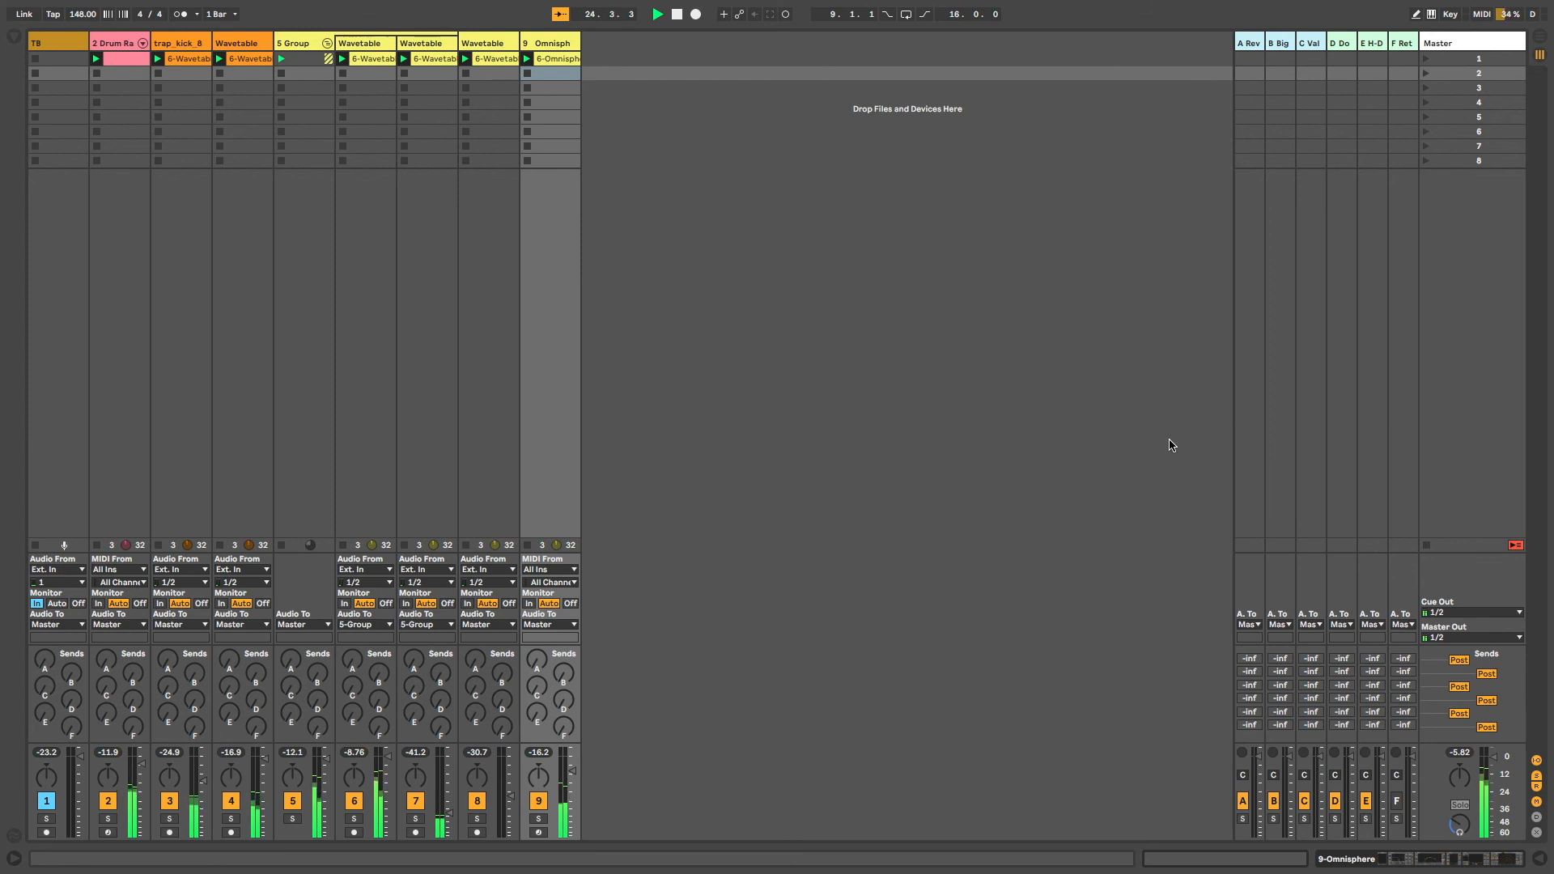
{"action": "left_click", "coordinate": [678, 15]}
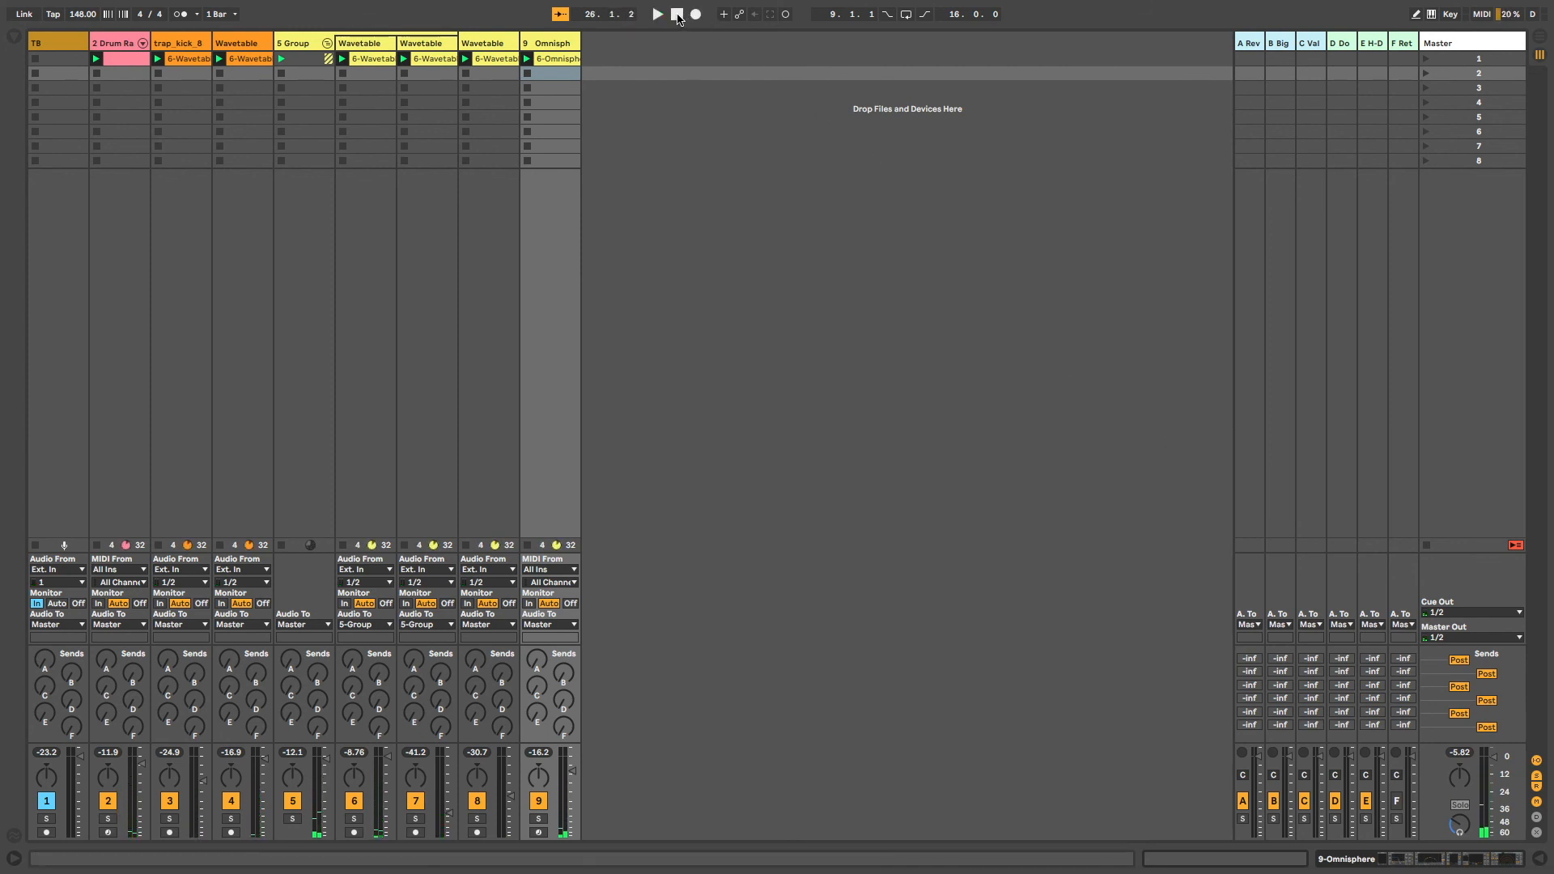
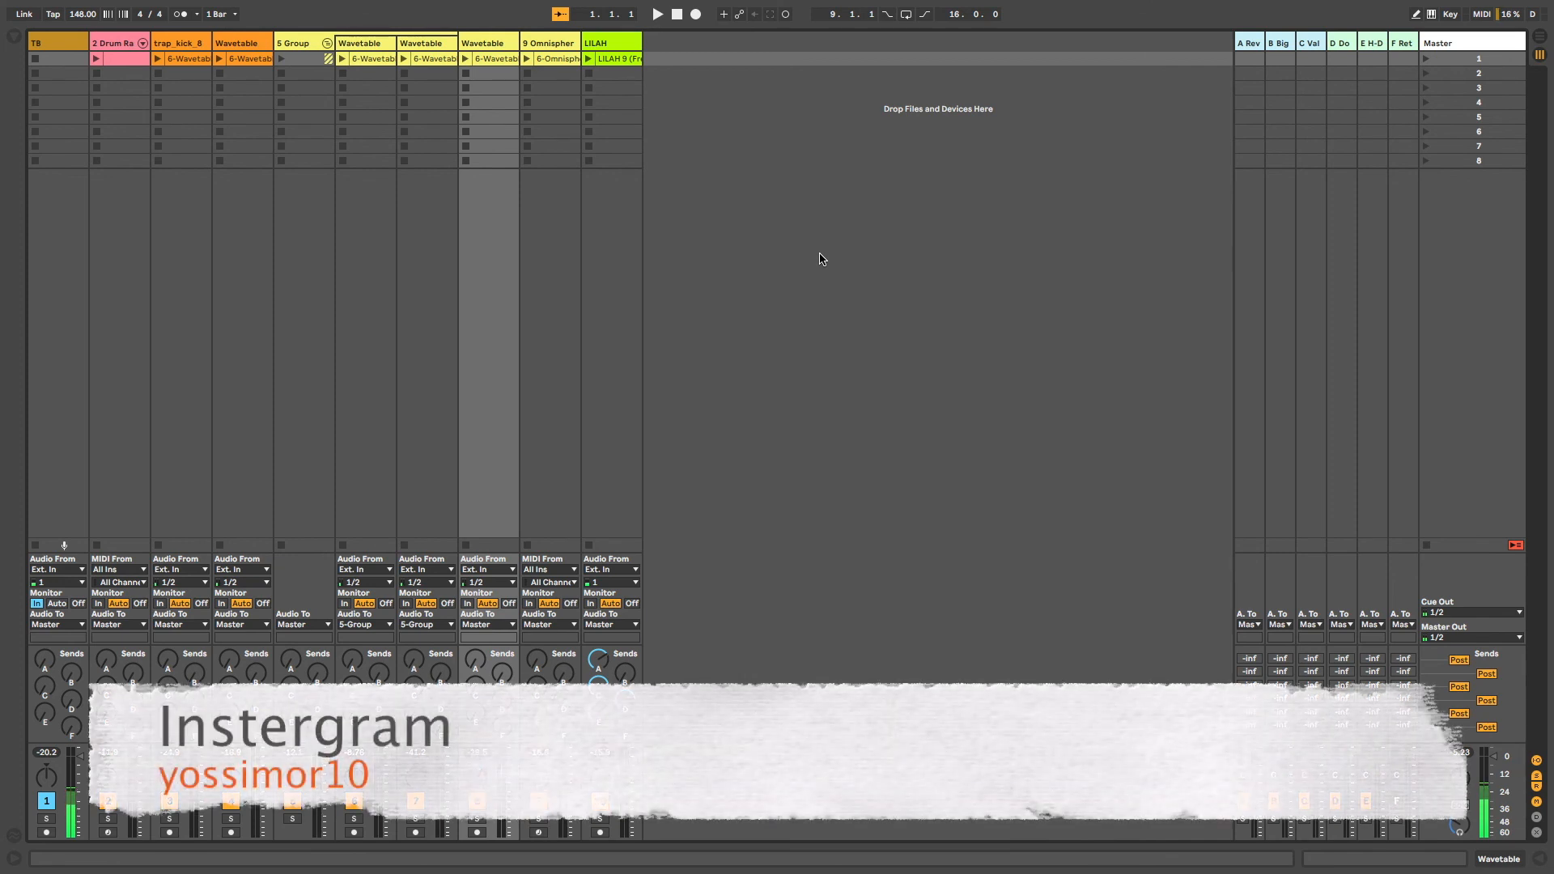
Launch scene 1 to play the full beat together with the clip on track 10
{"action": "left_click", "coordinate": [1465, 58]}
{"action": "key", "text": "Return"}
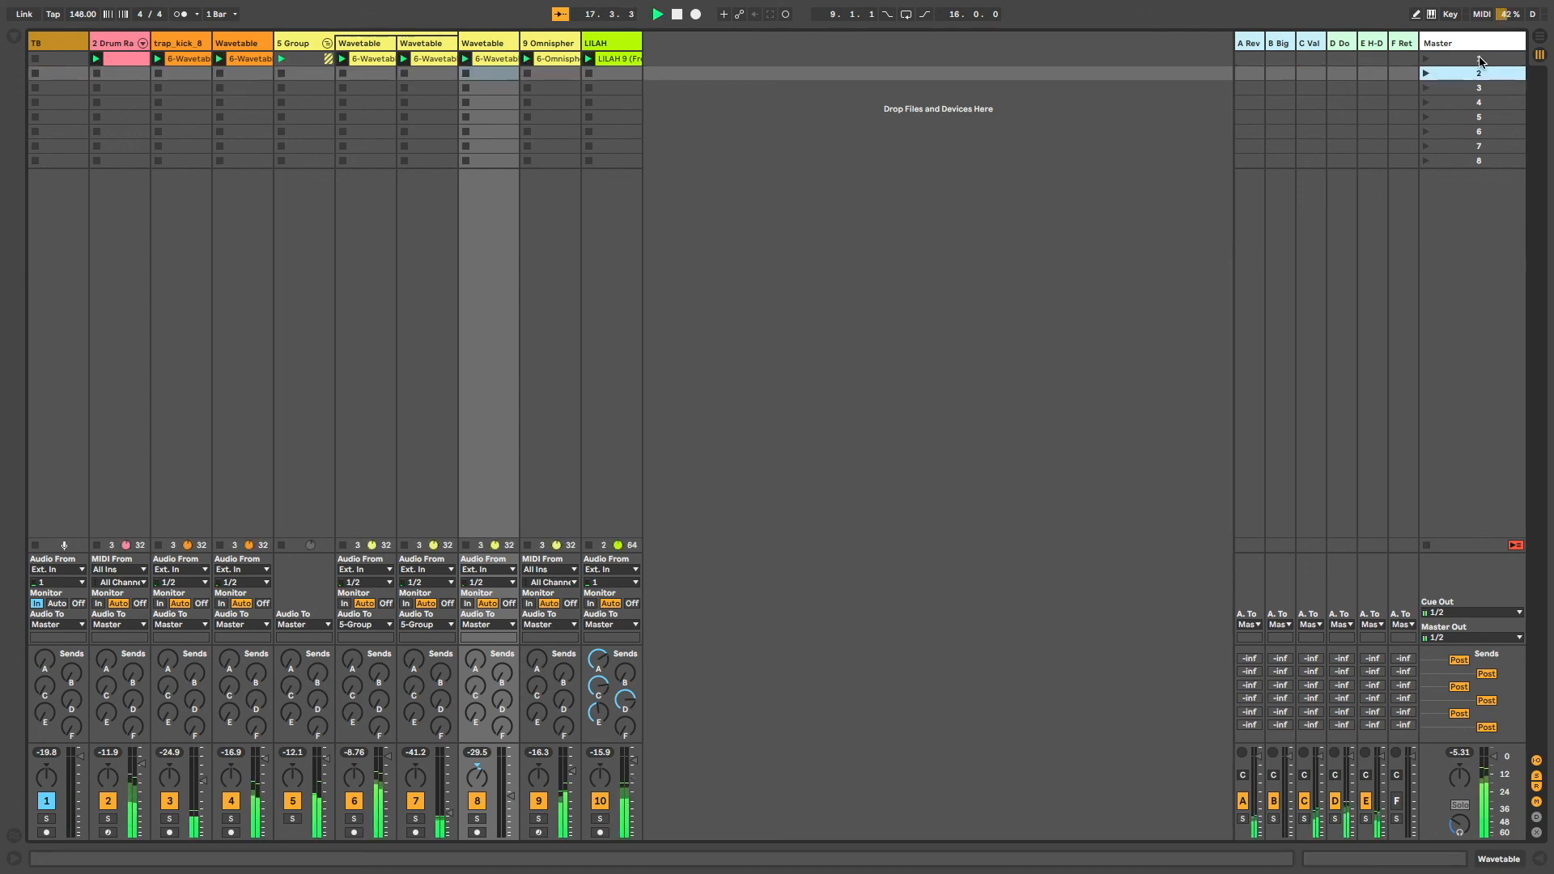